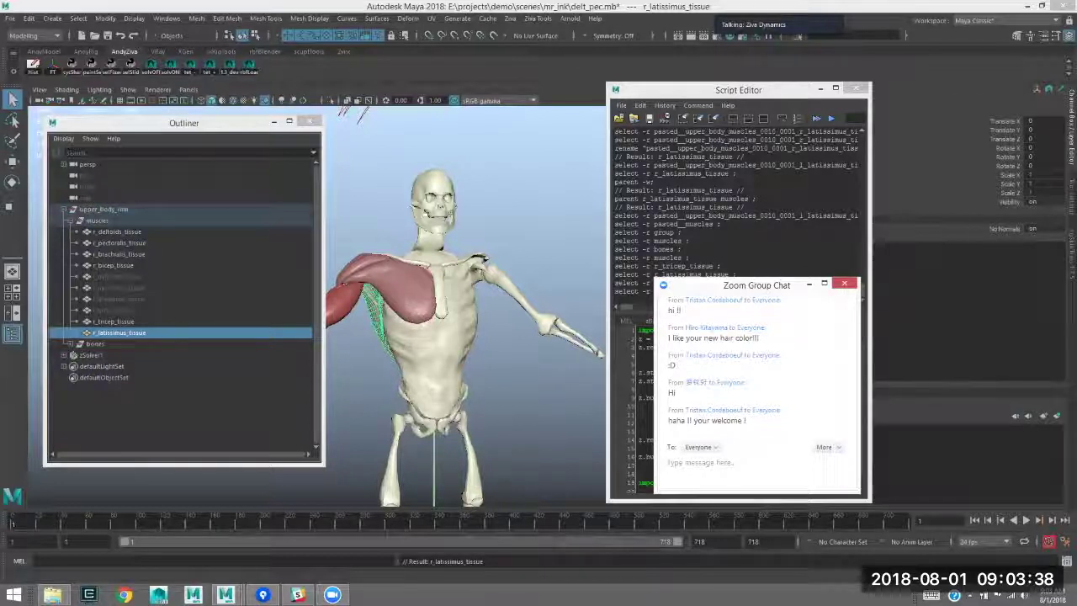
- Minimize the Script Editor, reposition the chat window and narrow the Outliner to free up the viewport
{"action": "left_click", "coordinate": [820, 89]}
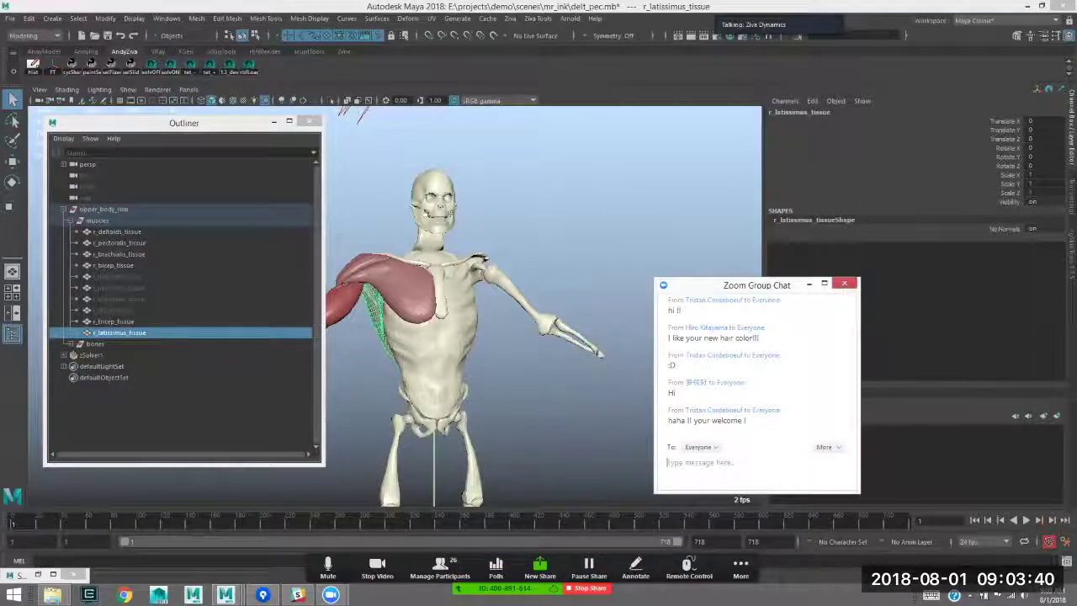
{"action": "left_click_drag", "start_coordinate": [755, 285], "coordinate": [745, 287]}
{"action": "left_click_drag", "start_coordinate": [643, 388], "coordinate": [662, 389]}
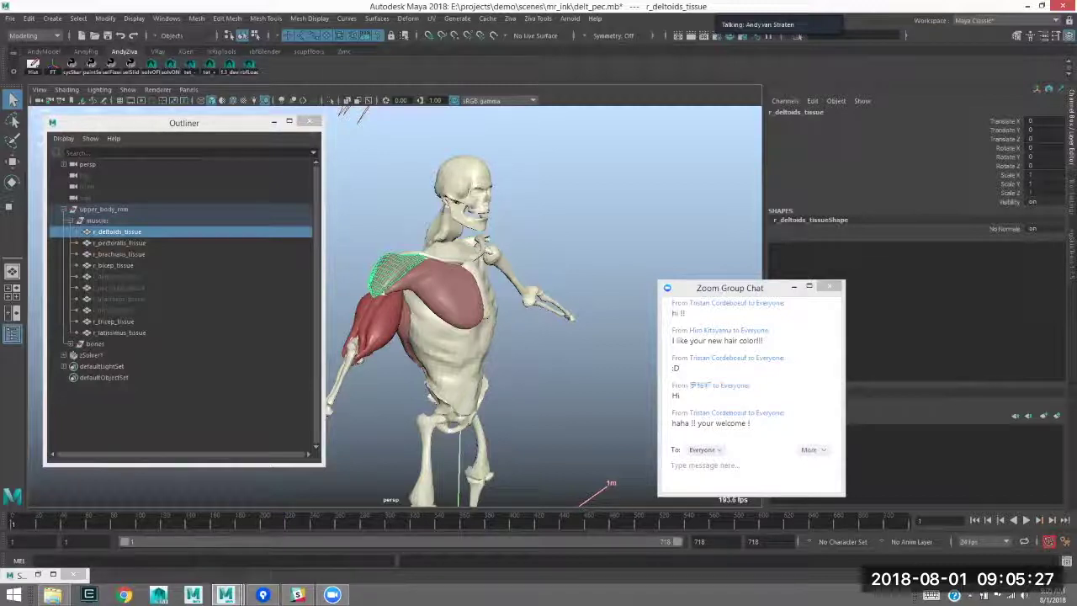
{"action": "left_click", "coordinate": [705, 465]}
{"action": "left_click_drag", "start_coordinate": [730, 288], "coordinate": [724, 270]}
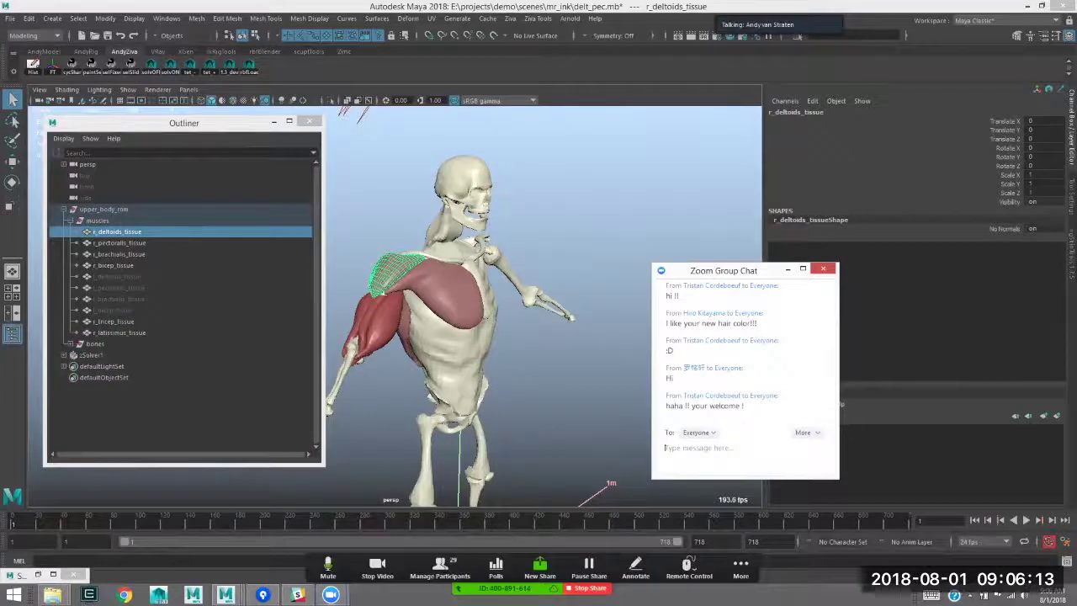
{"action": "left_click_drag", "start_coordinate": [324, 239], "coordinate": [223, 240]}
{"action": "scroll", "coordinate": [298, 221], "scroll_direction": "down", "scroll_amount": 2}
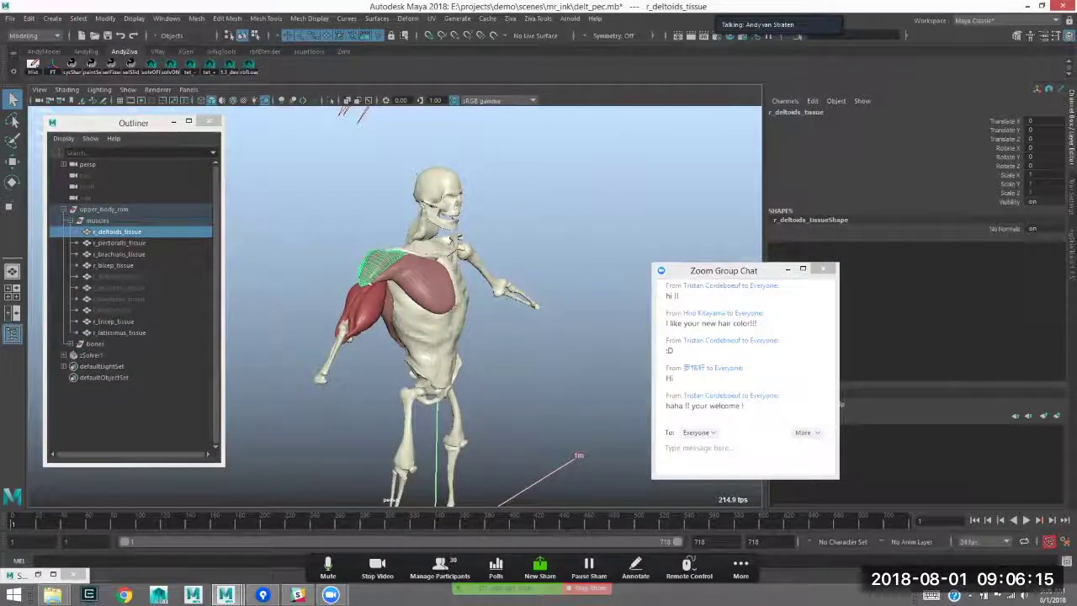
- Play the skeleton animation briefly, stop it and return to the first frame
{"action": "left_click", "coordinate": [1026, 520]}
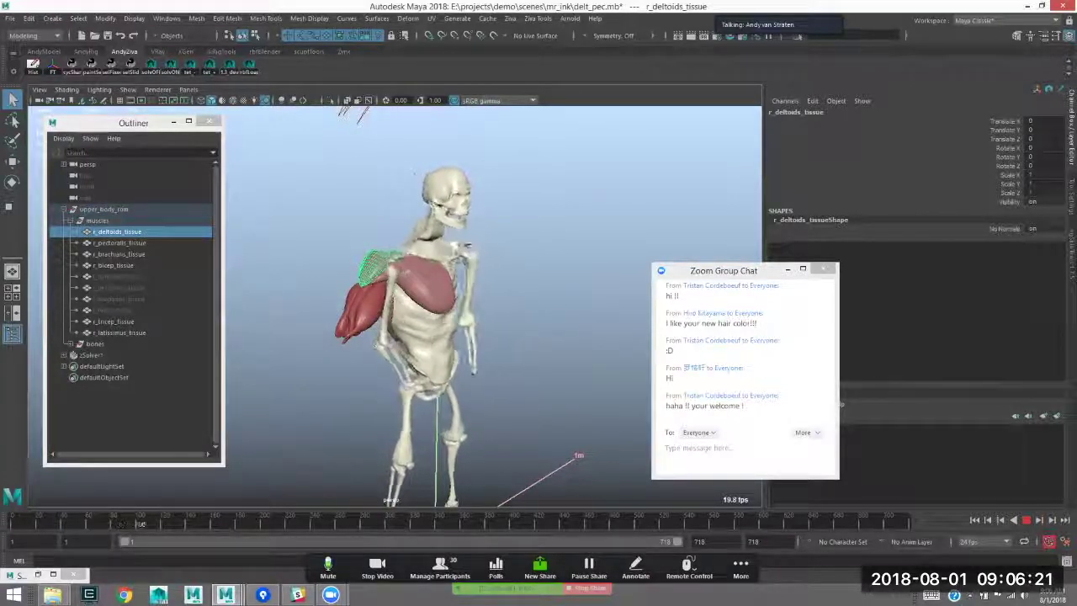
{"action": "left_click", "coordinate": [1025, 519]}
{"action": "left_click", "coordinate": [974, 520]}
- Hide the upper-arm, pectoral and latissimus muscles so that only the right deltoid remains on the skeleton
{"action": "left_click_drag", "start_coordinate": [505, 265], "coordinate": [577, 289], "text": "alt"}
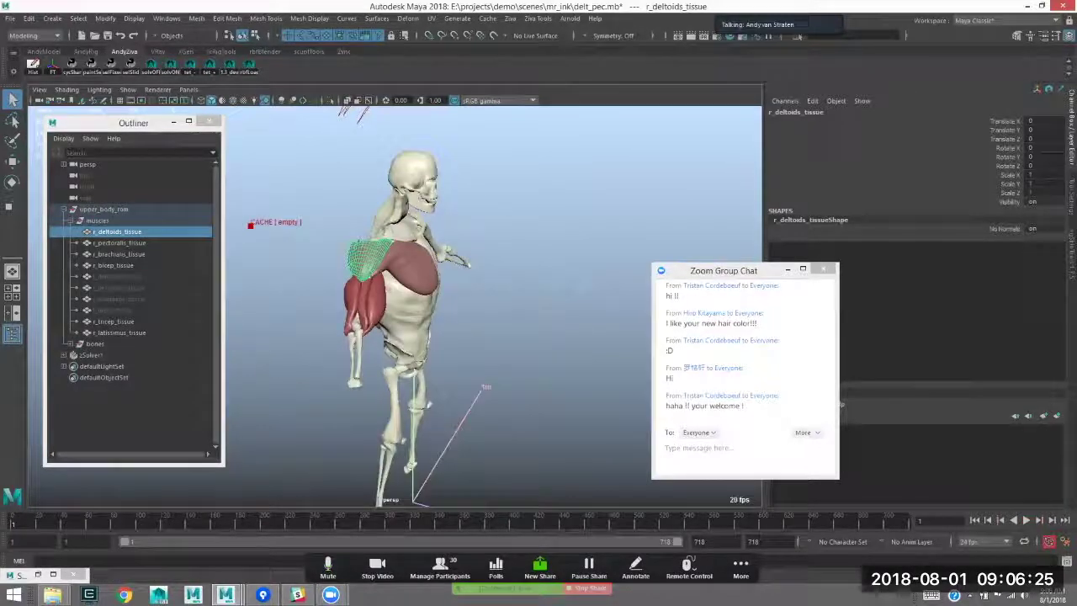
{"action": "left_click", "coordinate": [371, 297]}
{"action": "left_click", "coordinate": [363, 323], "text": "shift"}
{"action": "left_click", "coordinate": [353, 302], "text": "shift"}
{"action": "left_click", "coordinate": [413, 267], "text": "shift"}
{"action": "key", "text": "ctrl+h"}
{"action": "left_click_drag", "start_coordinate": [437, 294], "coordinate": [541, 292], "text": "alt"}
{"action": "left_click", "coordinate": [387, 311]}
{"action": "left_click", "coordinate": [332, 324]}
{"action": "left_click", "coordinate": [387, 311]}
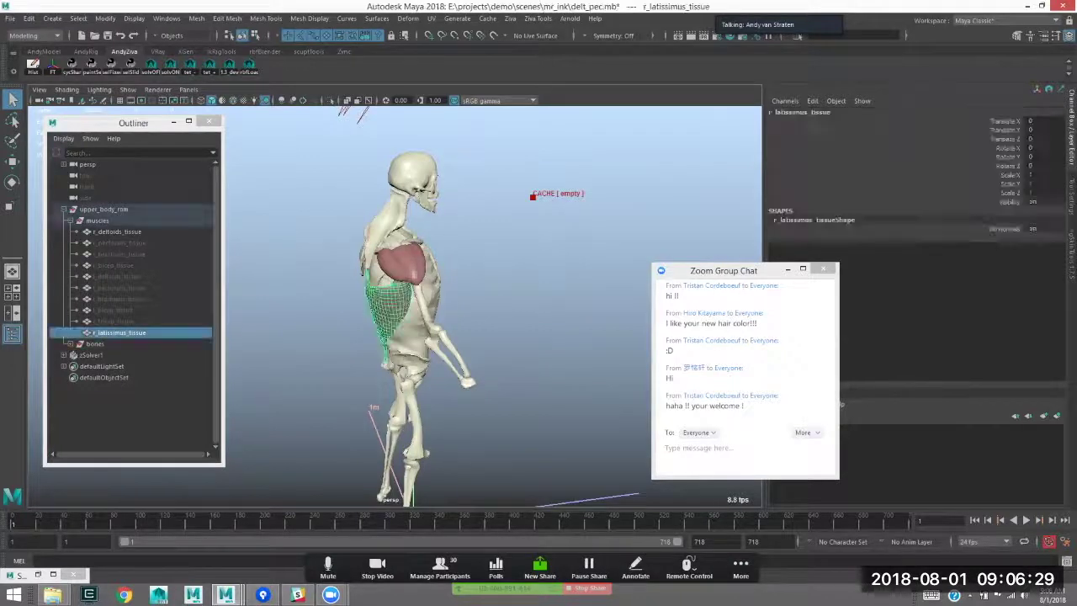
{"action": "key", "text": "ctrl+h"}
- Convert the right deltoid mesh into a Ziva tissue
{"action": "left_click", "coordinate": [403, 263]}
{"action": "left_click_drag", "start_coordinate": [404, 278], "coordinate": [538, 286], "text": "alt"}
{"action": "right_click_drag", "start_coordinate": [539, 286], "coordinate": [631, 282], "text": "alt"}
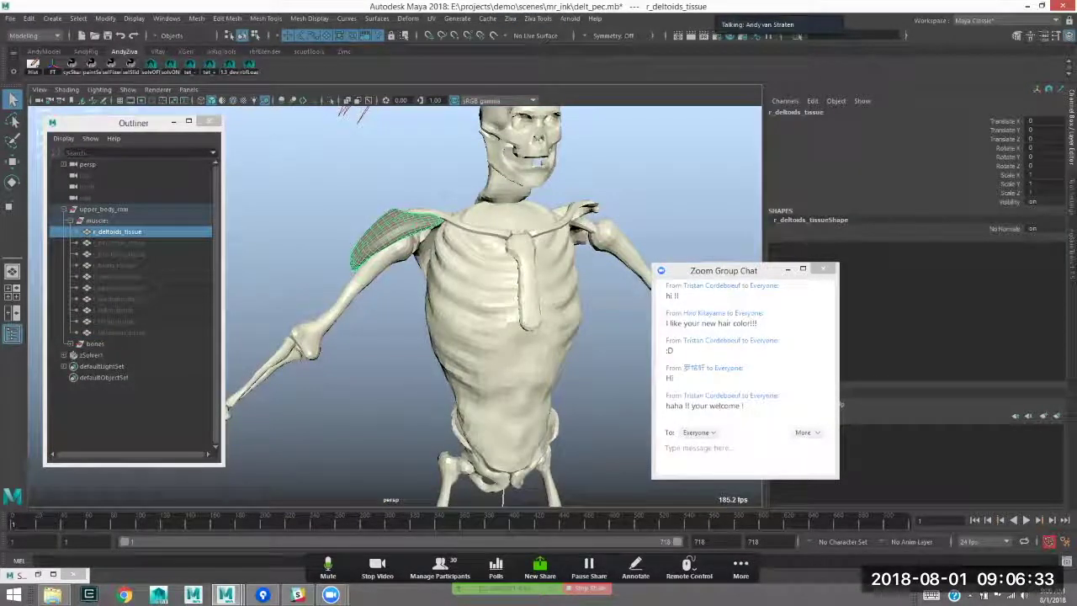
{"action": "left_click", "coordinate": [509, 18]}
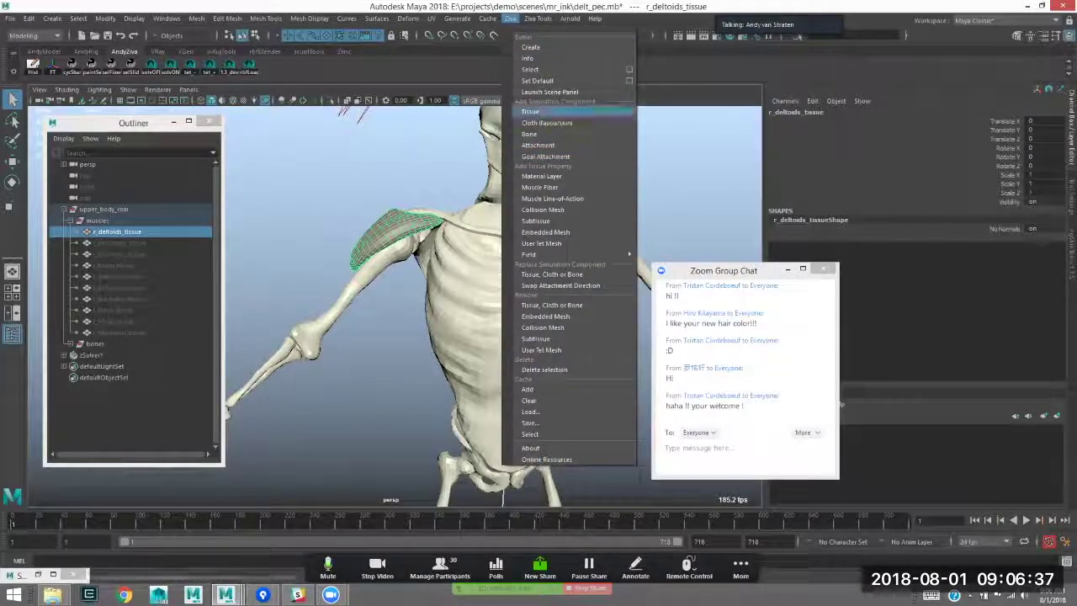
{"action": "left_click", "coordinate": [531, 112]}
- Examine the bones around the right deltoid, including the clavicle, and shift the chat window away from the model
{"action": "left_click_drag", "start_coordinate": [420, 269], "coordinate": [421, 311], "text": "alt"}
{"action": "left_click_drag", "start_coordinate": [503, 273], "coordinate": [497, 295], "text": "alt"}
{"action": "left_click", "coordinate": [513, 214]}
{"action": "left_click", "coordinate": [545, 338]}
{"action": "right_click_drag", "start_coordinate": [581, 336], "coordinate": [532, 339], "text": "alt"}
{"action": "left_click_drag", "start_coordinate": [532, 340], "coordinate": [515, 244], "text": "alt"}
{"action": "right_click_drag", "start_coordinate": [515, 244], "coordinate": [469, 246], "text": "alt"}
{"action": "middle_click_drag", "start_coordinate": [469, 245], "coordinate": [491, 222], "text": "alt"}
{"action": "right_click_drag", "start_coordinate": [491, 221], "coordinate": [523, 222], "text": "alt"}
{"action": "middle_click_drag", "start_coordinate": [523, 221], "coordinate": [474, 257], "text": "alt"}
{"action": "left_click", "coordinate": [725, 270]}
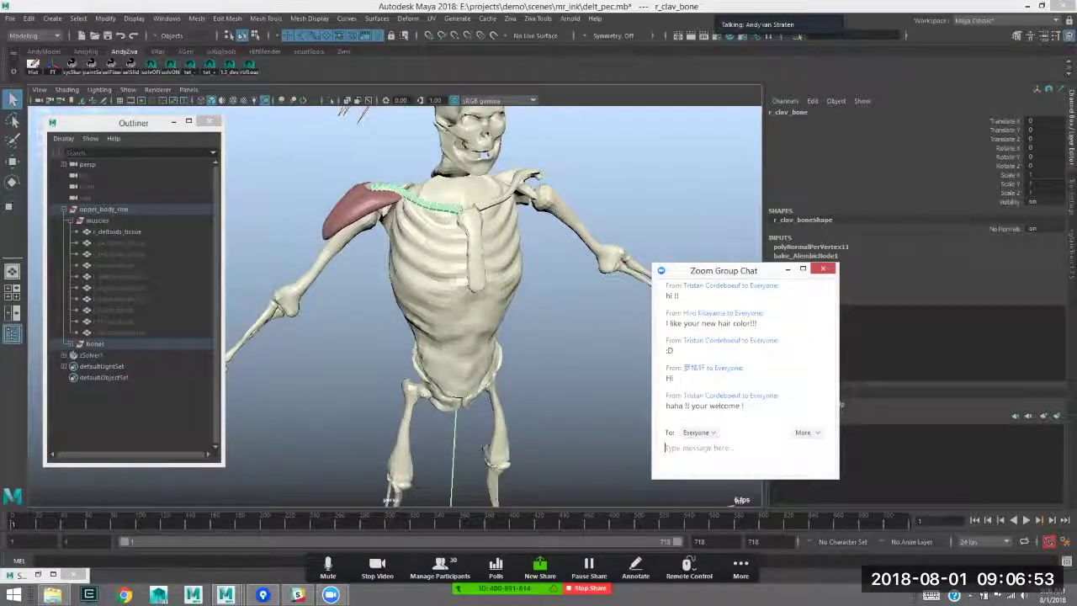
{"action": "left_click_drag", "start_coordinate": [724, 271], "coordinate": [745, 304]}
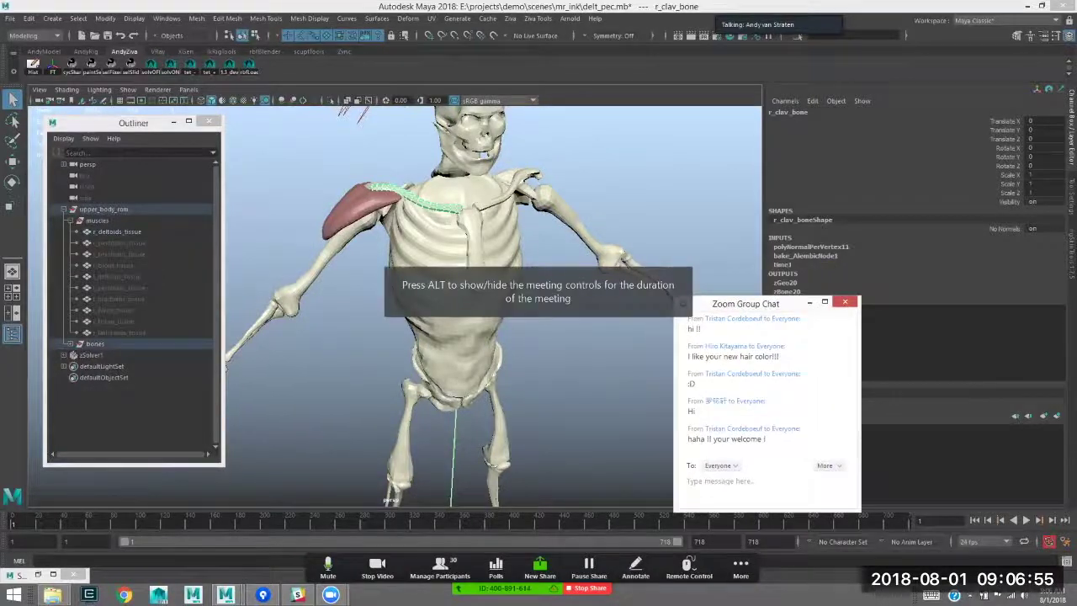
{"action": "left_click_drag", "start_coordinate": [539, 295], "coordinate": [545, 301], "text": "alt"}
{"action": "middle_click_drag", "start_coordinate": [545, 302], "coordinate": [557, 339], "text": "alt"}
{"action": "right_click_drag", "start_coordinate": [557, 339], "coordinate": [589, 344], "text": "alt"}
{"action": "left_click_drag", "start_coordinate": [589, 343], "coordinate": [601, 323], "text": "alt"}
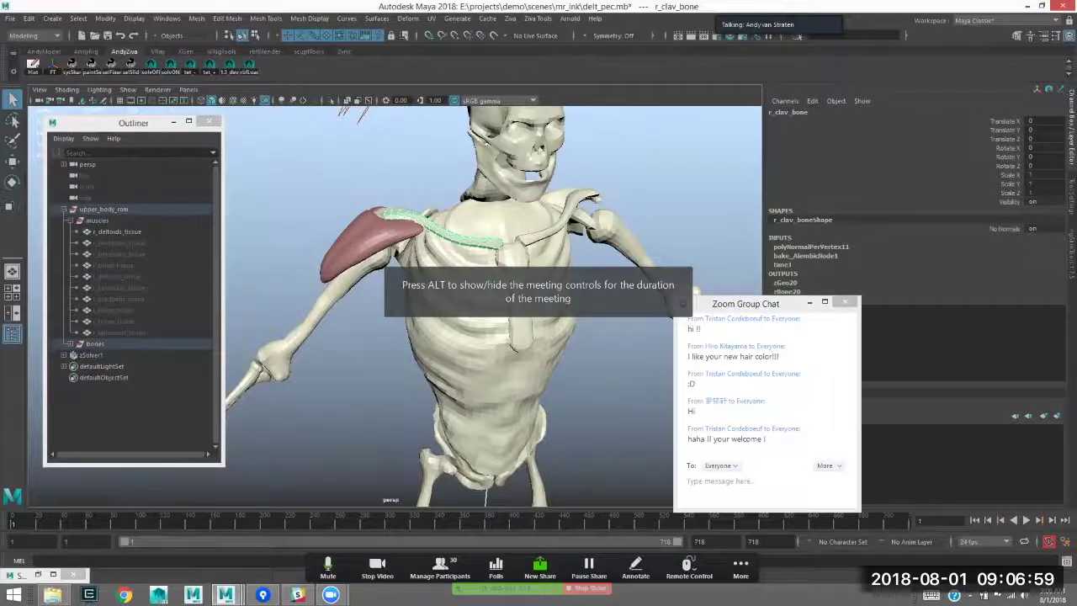
- Create a Ziva attachment from the vertices at the deltoid's lower tip to the right humerus bone
{"action": "left_click", "coordinate": [362, 245]}
{"action": "scroll", "coordinate": [370, 253], "scroll_direction": "up", "scroll_amount": 4}
{"action": "left_click_drag", "start_coordinate": [370, 253], "coordinate": [536, 291], "text": "alt"}
{"action": "middle_click_drag", "start_coordinate": [537, 292], "coordinate": [522, 305], "text": "alt"}
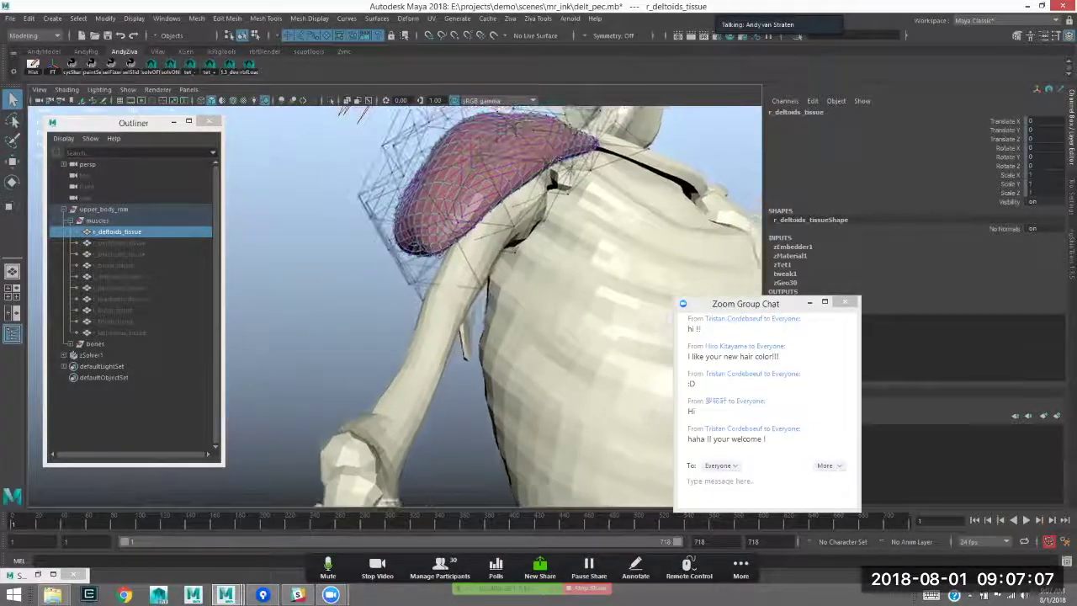
{"action": "left_click", "coordinate": [316, 202]}
{"action": "left_click", "coordinate": [488, 185]}
{"action": "right_click_drag", "start_coordinate": [362, 271], "coordinate": [308, 287]}
{"action": "left_click_drag", "start_coordinate": [336, 290], "coordinate": [294, 290], "text": "alt"}
{"action": "left_click_drag", "start_coordinate": [281, 232], "coordinate": [324, 264]}
{"action": "left_click_drag", "start_coordinate": [328, 267], "coordinate": [361, 282], "text": "alt"}
{"action": "left_click", "coordinate": [332, 256], "text": "shift"}
{"action": "right_click_drag", "start_coordinate": [361, 282], "coordinate": [412, 291], "text": "alt"}
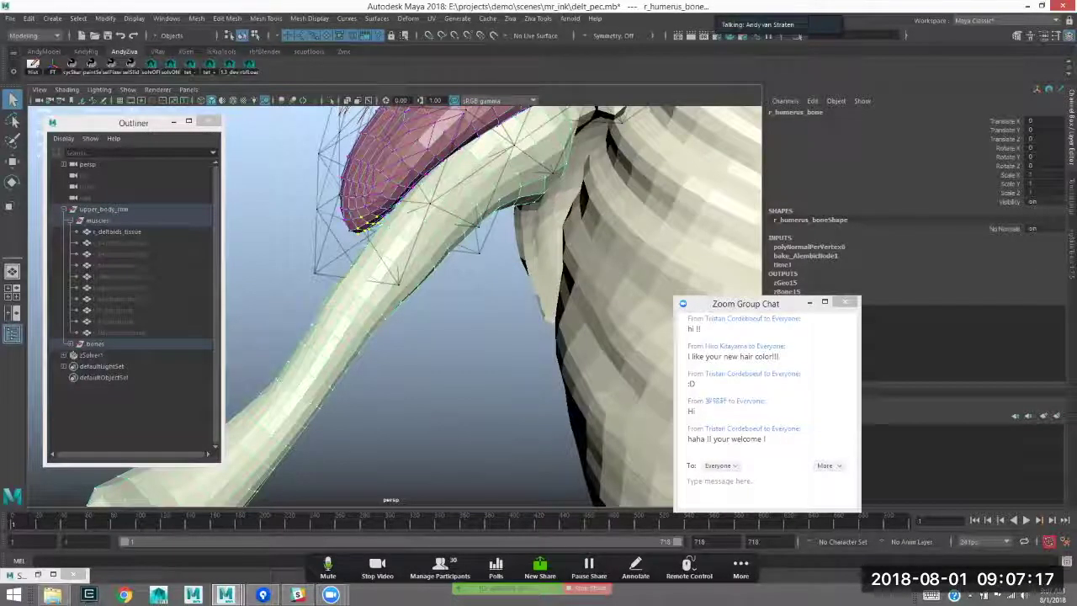
{"action": "left_click", "coordinate": [510, 18]}
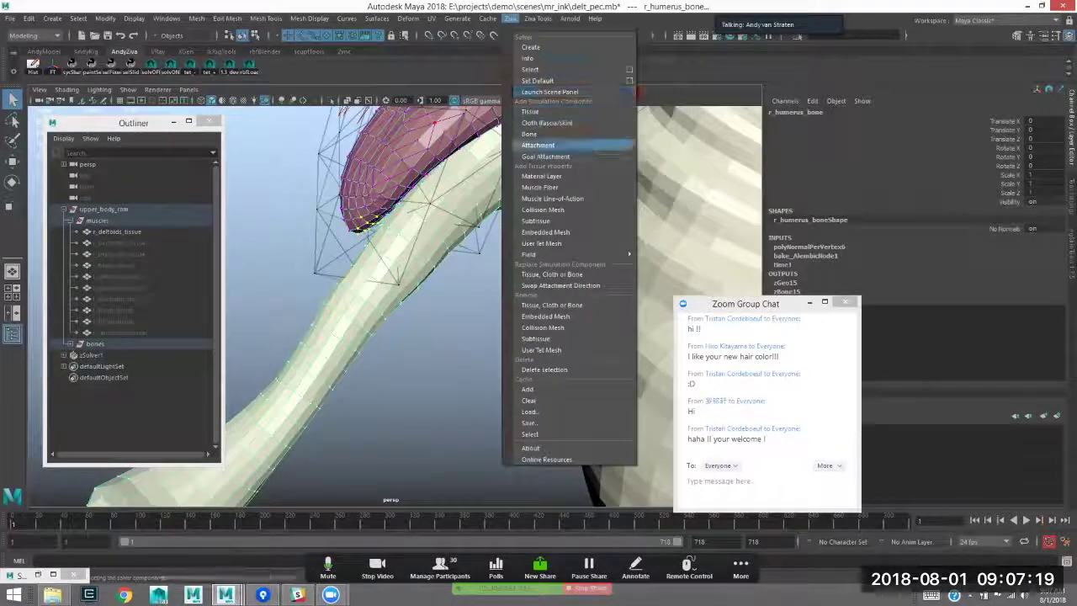
{"action": "left_click", "coordinate": [538, 146]}
- Isolate the right deltoid and the right scapula in the viewport, seen from behind the shoulder
{"action": "left_click_drag", "start_coordinate": [437, 252], "coordinate": [618, 295], "text": "alt"}
{"action": "left_click_drag", "start_coordinate": [539, 269], "coordinate": [446, 252], "text": "alt"}
{"action": "left_click", "coordinate": [421, 248]}
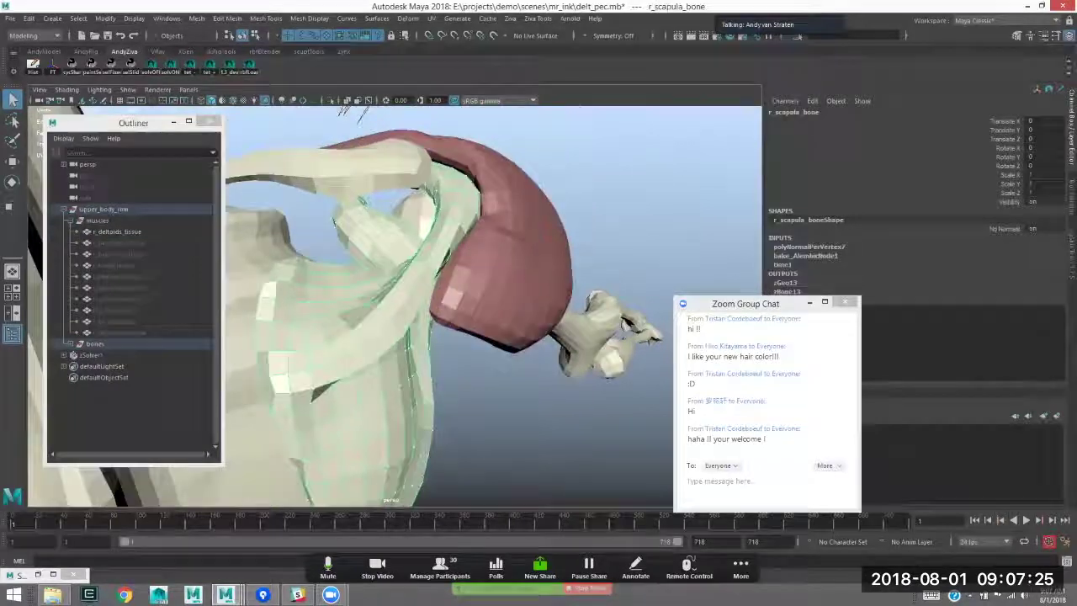
{"action": "left_click", "coordinate": [505, 228]}
{"action": "left_click_drag", "start_coordinate": [505, 227], "coordinate": [492, 240], "text": "alt"}
{"action": "right_click_drag", "start_coordinate": [492, 240], "coordinate": [563, 257], "text": "alt"}
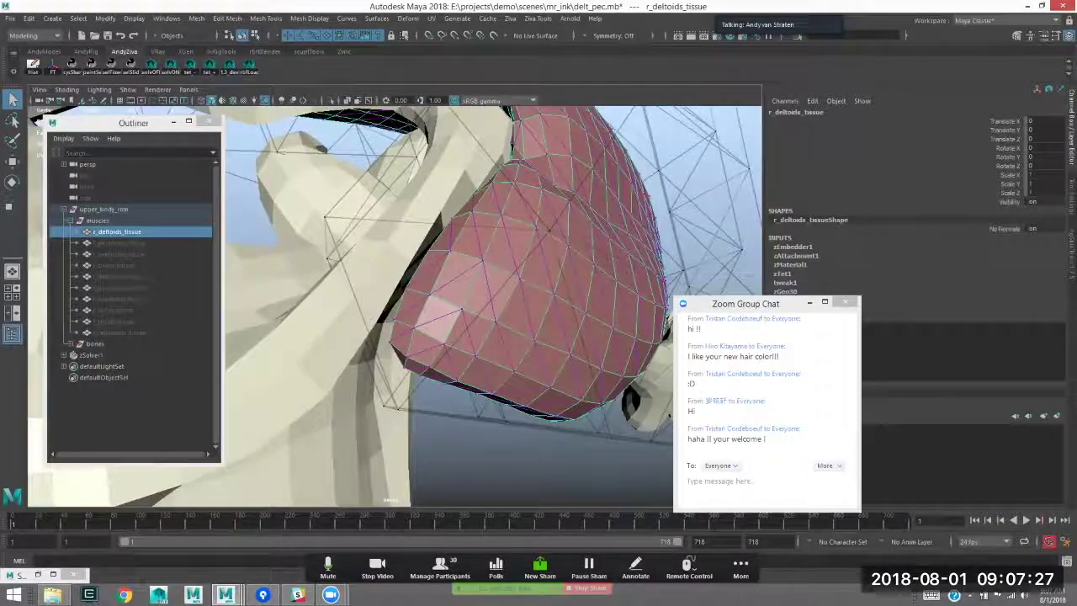
{"action": "left_click", "coordinate": [715, 244]}
{"action": "left_click", "coordinate": [589, 252]}
{"action": "key", "text": "ctrl+1"}
{"action": "left_click", "coordinate": [723, 261]}
{"action": "left_click", "coordinate": [547, 277]}
{"action": "left_click_drag", "start_coordinate": [547, 278], "coordinate": [547, 257], "text": "alt"}
{"action": "key", "text": "ctrl+1"}
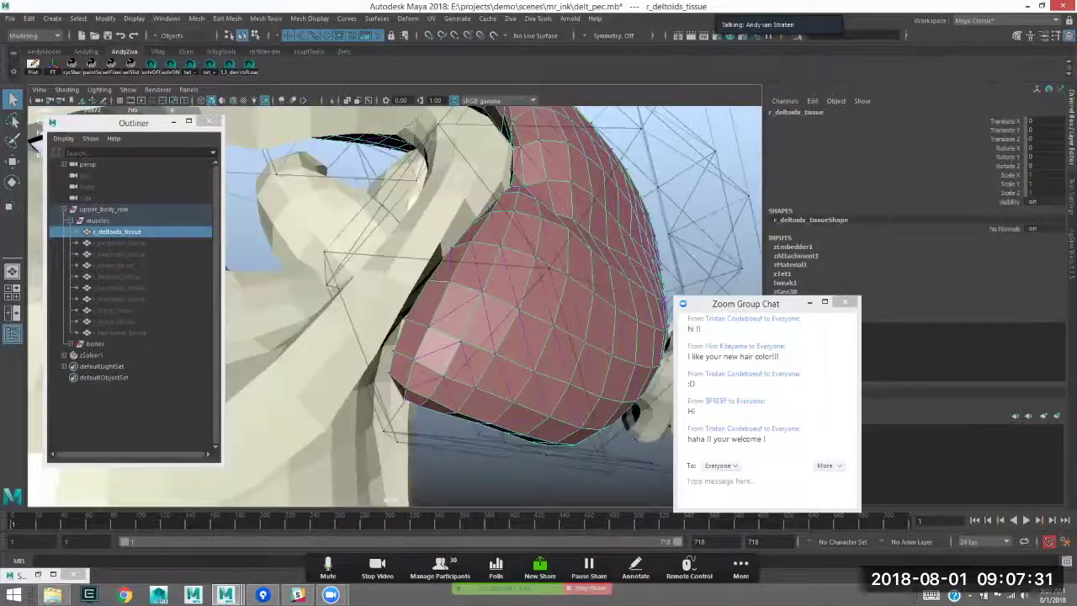
{"action": "left_click", "coordinate": [723, 261]}
{"action": "left_click", "coordinate": [546, 278]}
{"action": "left_click", "coordinate": [404, 244], "text": "shift"}
{"action": "key", "text": "ctrl+1"}
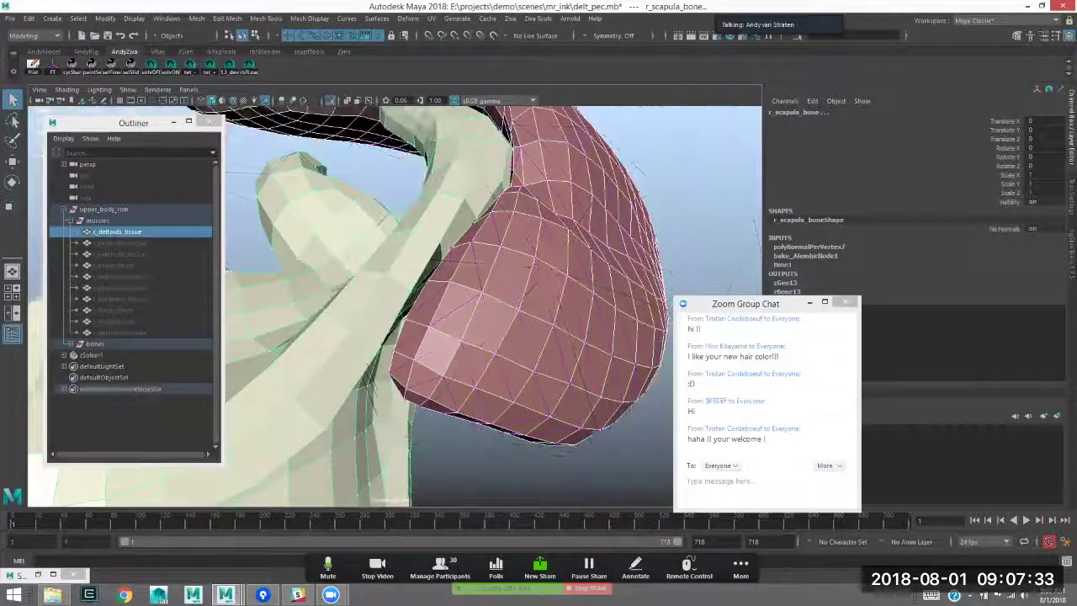
{"action": "left_click", "coordinate": [723, 261]}
{"action": "left_click_drag", "start_coordinate": [547, 286], "coordinate": [581, 277], "text": "alt"}
- Select the deltoid vertices that run along the ridge of the scapula
{"action": "left_click", "coordinate": [505, 286]}
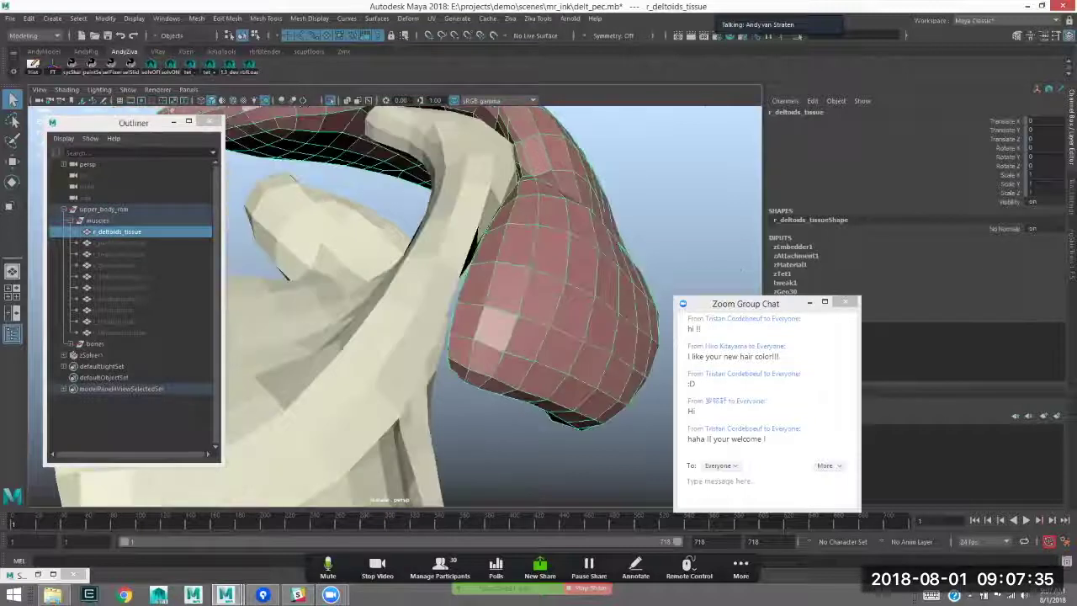
{"action": "right_click", "coordinate": [465, 271]}
{"action": "right_click_drag", "start_coordinate": [465, 271], "coordinate": [413, 271]}
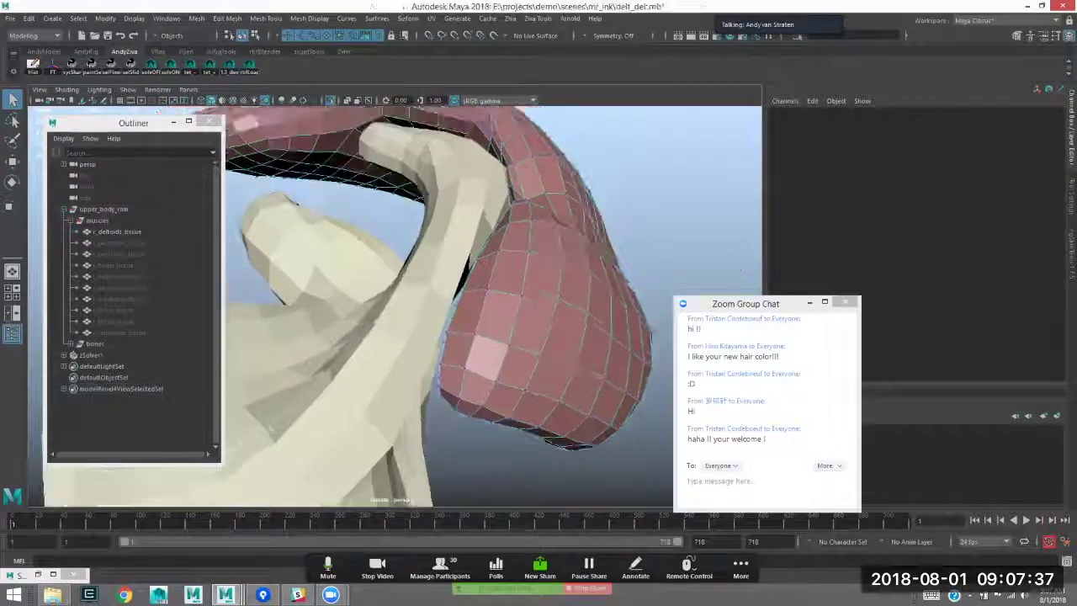
{"action": "left_click_drag", "start_coordinate": [504, 303], "coordinate": [463, 294], "text": "alt"}
{"action": "left_click_drag", "start_coordinate": [496, 404], "coordinate": [618, 324], "text": "alt"}
{"action": "left_click", "coordinate": [444, 384]}
{"action": "left_click_drag", "start_coordinate": [424, 310], "coordinate": [462, 445], "text": "alt"}
{"action": "left_click", "coordinate": [462, 371], "text": "shift"}
{"action": "mouse_move", "coordinate": [445, 393]}
{"action": "left_mouse_down", "text": "alt"}
{"action": "mouse_move", "coordinate": [397, 389]}
{"action": "mouse_move", "coordinate": [430, 393]}
{"action": "mouse_move", "coordinate": [454, 373]}
{"action": "mouse_move", "coordinate": [427, 396]}
{"action": "left_mouse_up", "text": "alt"}
{"action": "left_click", "coordinate": [414, 330], "text": "shift"}
{"action": "left_click_drag", "start_coordinate": [417, 337], "coordinate": [529, 489], "text": "alt"}
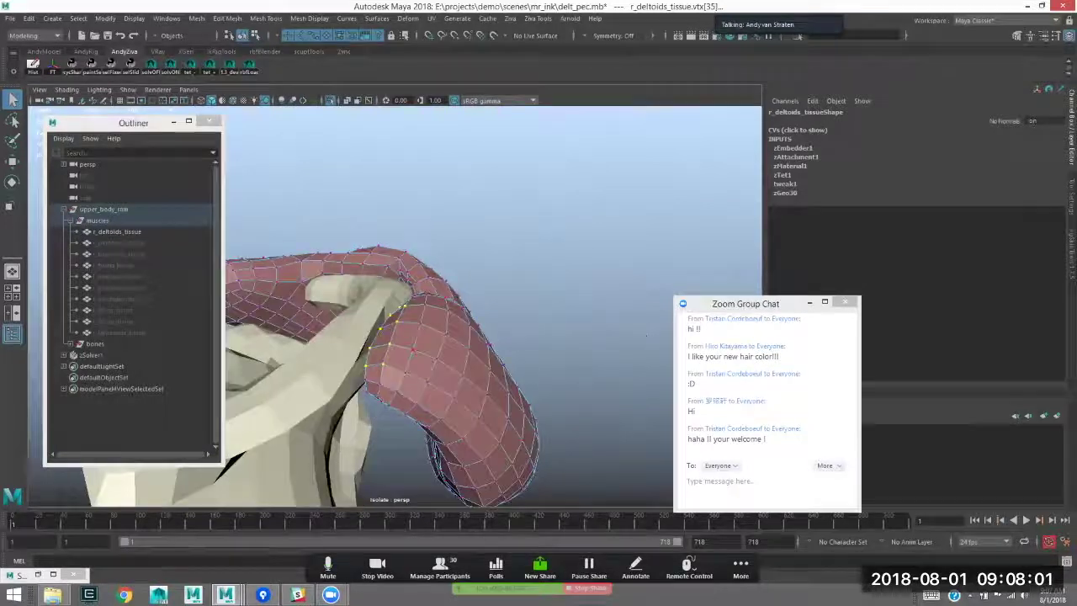
- Check the selected deltoid vertices against the scapula, both in the full scene and isolated
{"action": "key", "text": "ctrl+1"}
{"action": "left_click_drag", "start_coordinate": [646, 334], "coordinate": [505, 350], "text": "alt"}
{"action": "left_click_drag", "start_coordinate": [627, 311], "coordinate": [652, 306], "text": "alt"}
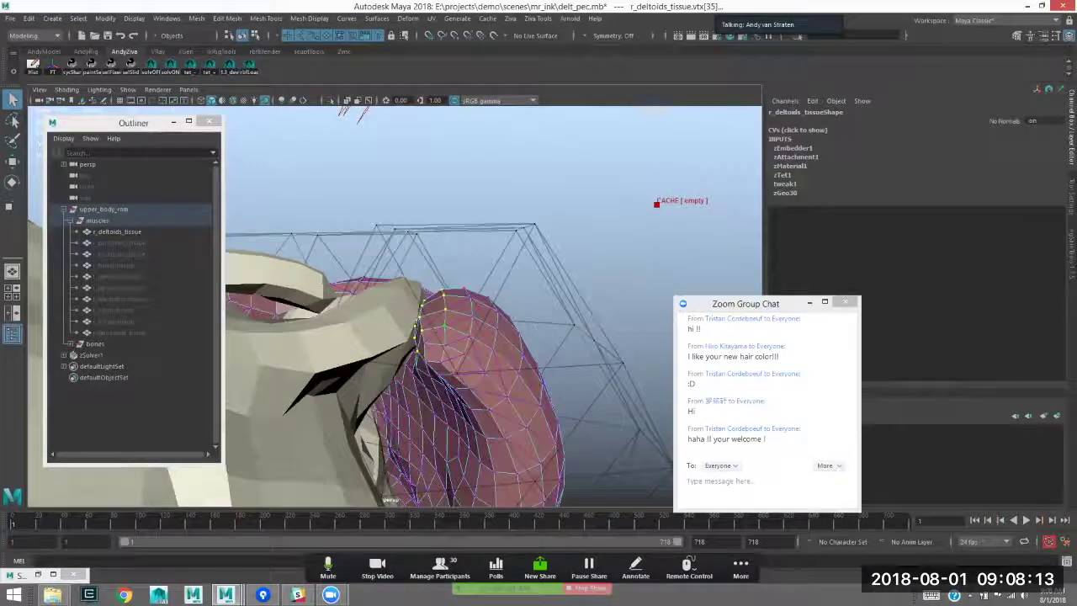
{"action": "left_click_drag", "start_coordinate": [504, 349], "coordinate": [502, 366], "text": "alt"}
{"action": "key", "text": "ctrl+1"}
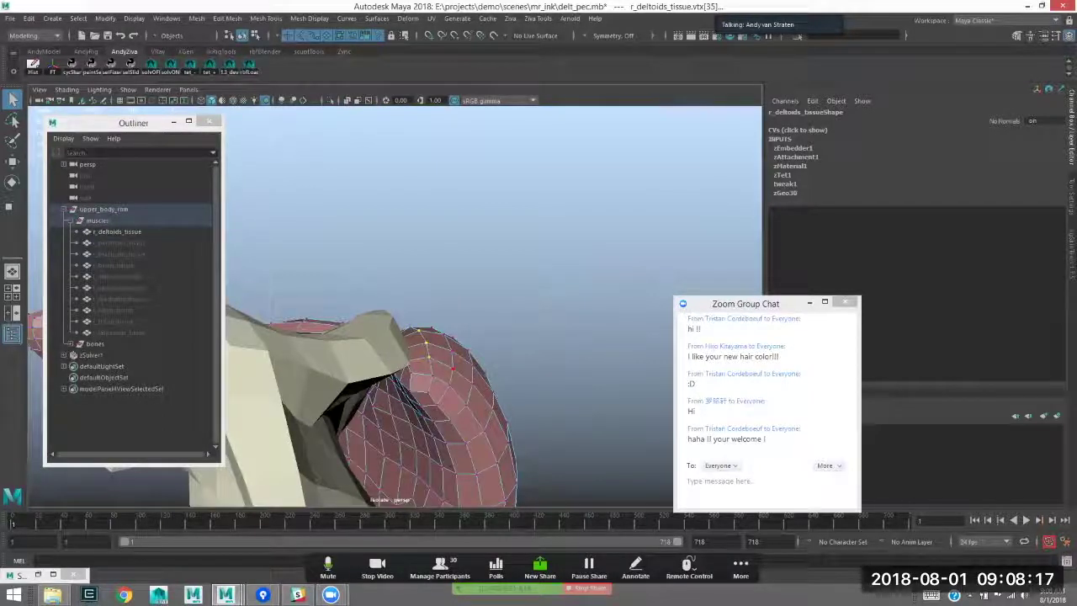
{"action": "left_click_drag", "start_coordinate": [474, 365], "coordinate": [446, 417], "text": "alt"}
{"action": "middle_click_drag", "start_coordinate": [446, 353], "coordinate": [413, 480], "text": "alt"}
{"action": "right_click_drag", "start_coordinate": [414, 421], "coordinate": [479, 412], "text": "alt"}
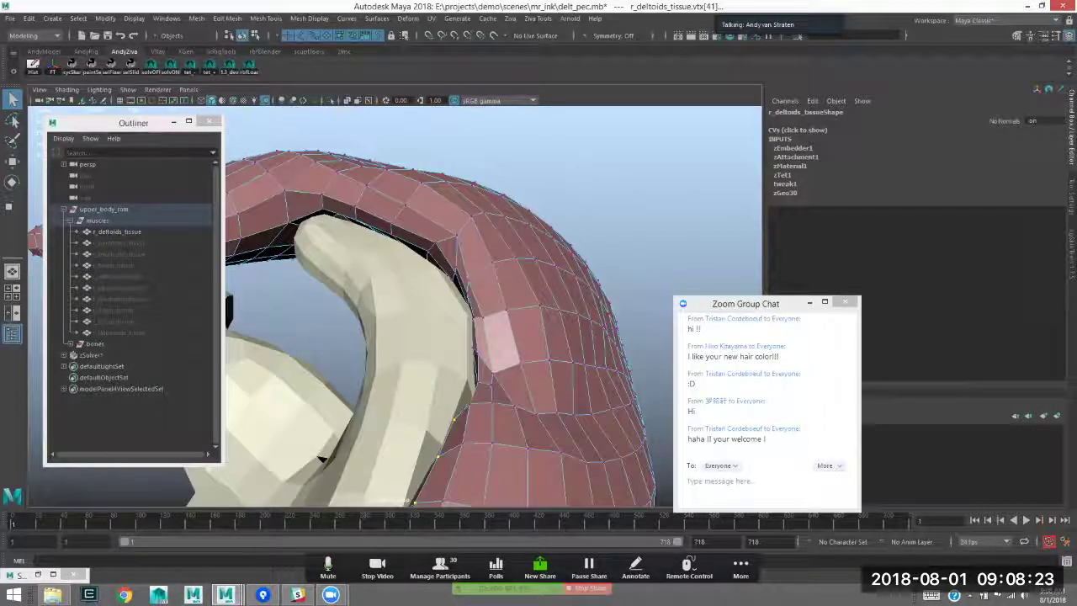
- Complete the vertex selection along the scapula, exit isolation and attach those deltoid vertices to the scapula bone
{"action": "mouse_move", "coordinate": [546, 269]}
{"action": "left_mouse_down", "text": "alt"}
{"action": "mouse_move", "coordinate": [513, 263]}
{"action": "mouse_move", "coordinate": [480, 275]}
{"action": "mouse_move", "coordinate": [526, 286]}
{"action": "mouse_move", "coordinate": [559, 277]}
{"action": "left_mouse_up", "text": "alt"}
{"action": "left_click_drag", "start_coordinate": [488, 258], "coordinate": [466, 315], "text": "alt"}
{"action": "left_click", "coordinate": [459, 253], "text": "shift"}
{"action": "key", "text": "ctrl+1"}
{"action": "left_click", "coordinate": [510, 17]}
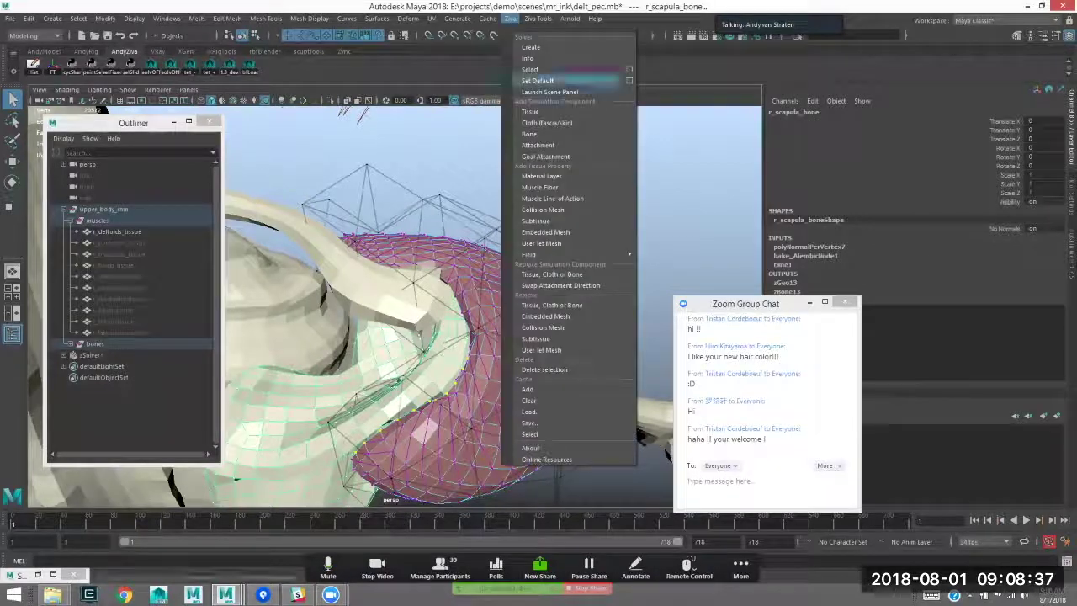
{"action": "left_click", "coordinate": [564, 143]}
{"action": "right_click_drag", "start_coordinate": [471, 311], "coordinate": [412, 294], "text": "alt"}
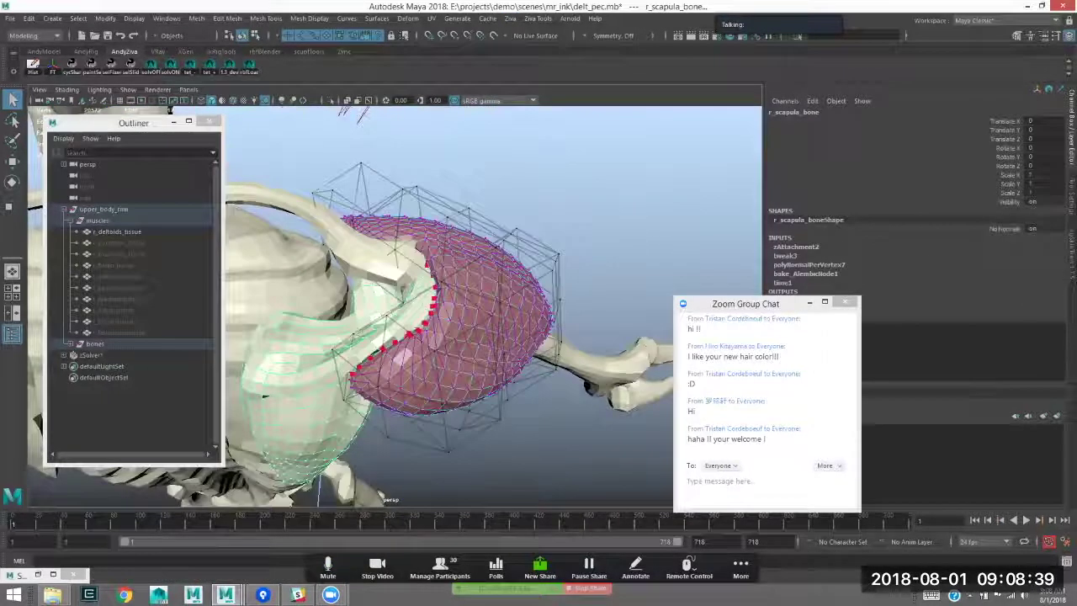
- Minimize the chat window, open the scapula attachment's settings and set its Stiffness Exp to 10^6
{"action": "left_click", "coordinate": [809, 301]}
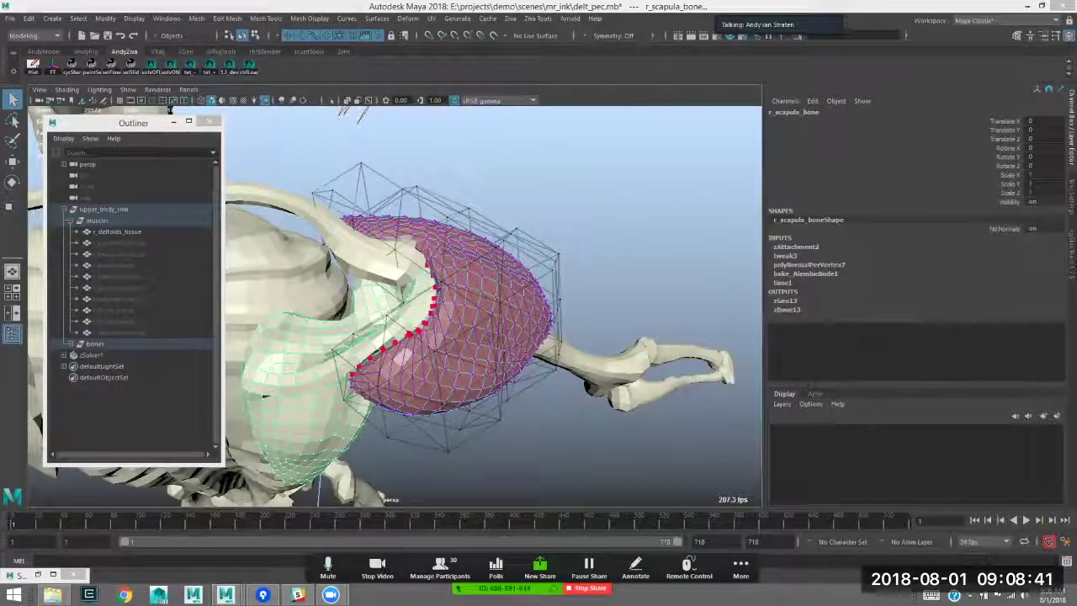
{"action": "left_click", "coordinate": [796, 246]}
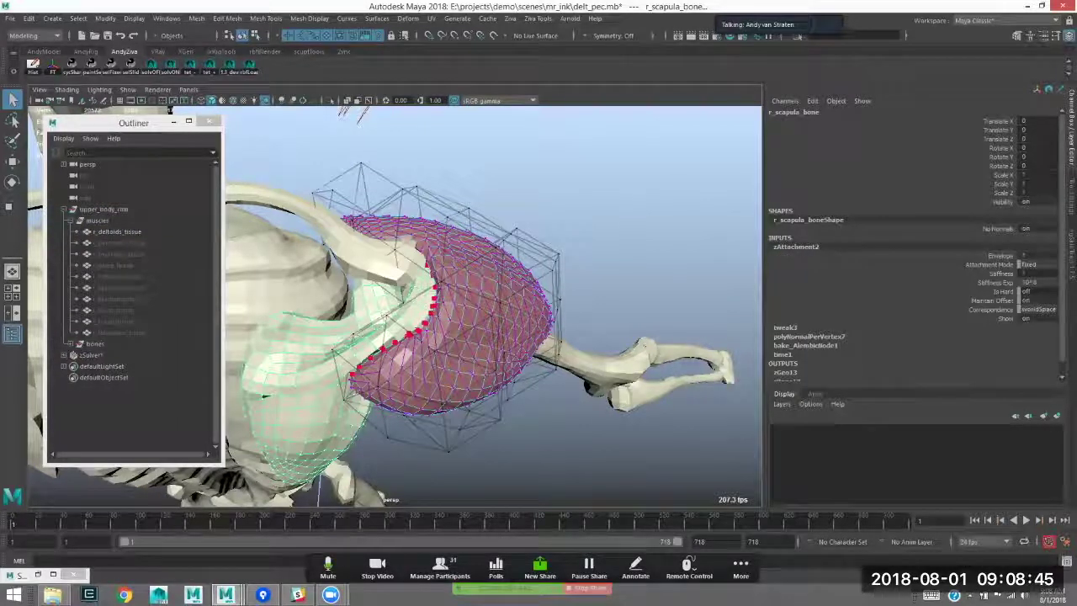
{"action": "left_click_drag", "start_coordinate": [454, 328], "coordinate": [597, 307], "text": "alt"}
{"action": "left_click_drag", "start_coordinate": [362, 109], "coordinate": [370, 107], "text": "alt"}
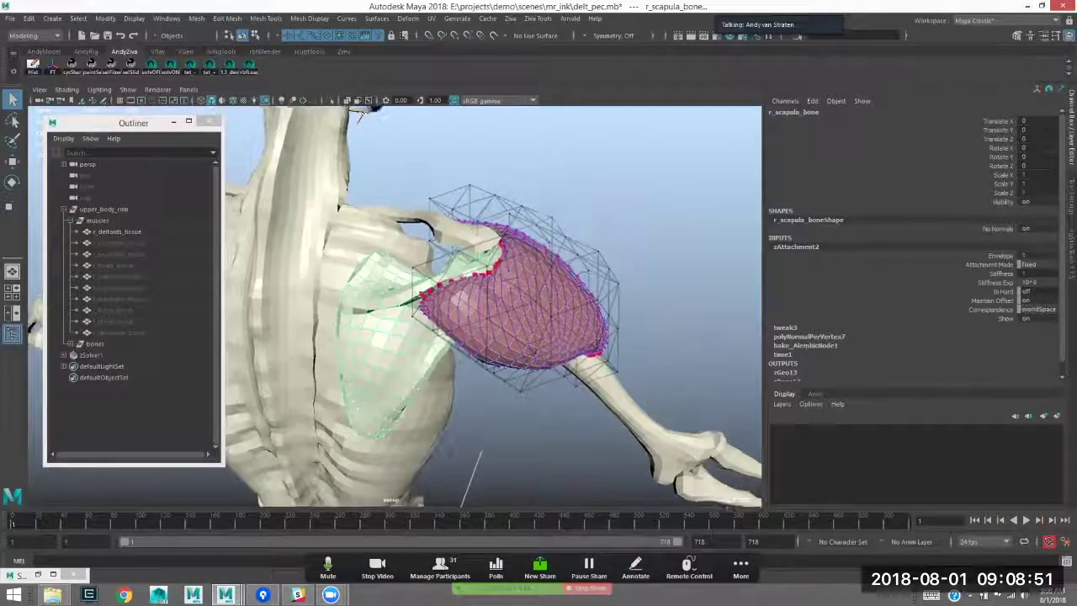
{"action": "mouse_move", "coordinate": [471, 328]}
{"action": "left_mouse_down", "text": "alt"}
{"action": "mouse_move", "coordinate": [513, 316]}
{"action": "mouse_move", "coordinate": [483, 311]}
{"action": "left_mouse_up", "text": "alt"}
{"action": "left_click_drag", "start_coordinate": [362, 112], "coordinate": [360, 113], "text": "alt"}
{"action": "left_click_drag", "start_coordinate": [475, 286], "coordinate": [515, 301], "text": "alt"}
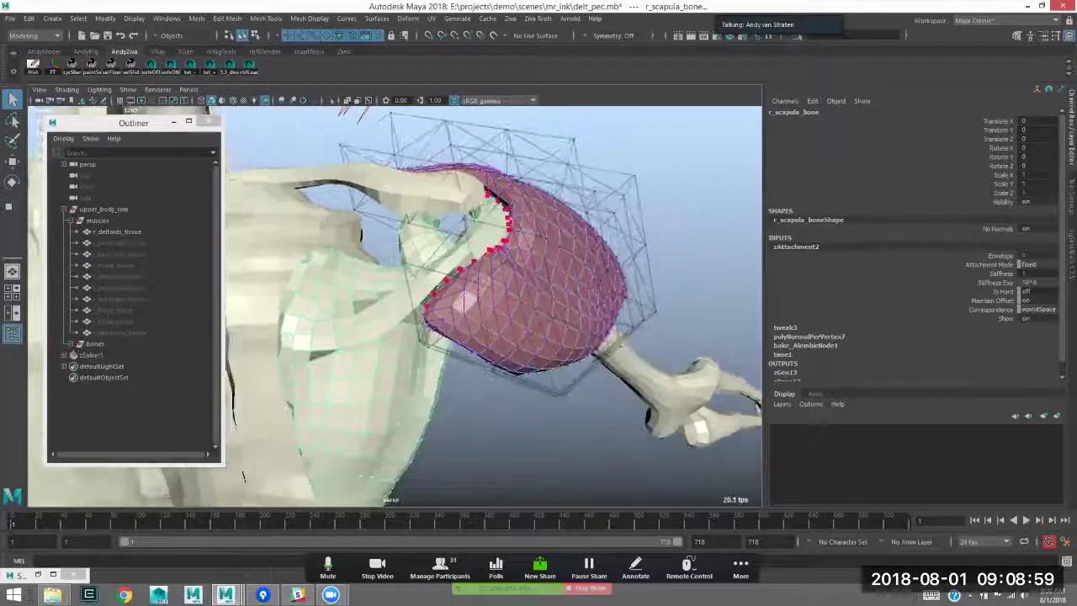
{"action": "left_click_drag", "start_coordinate": [360, 113], "coordinate": [360, 113], "text": "alt"}
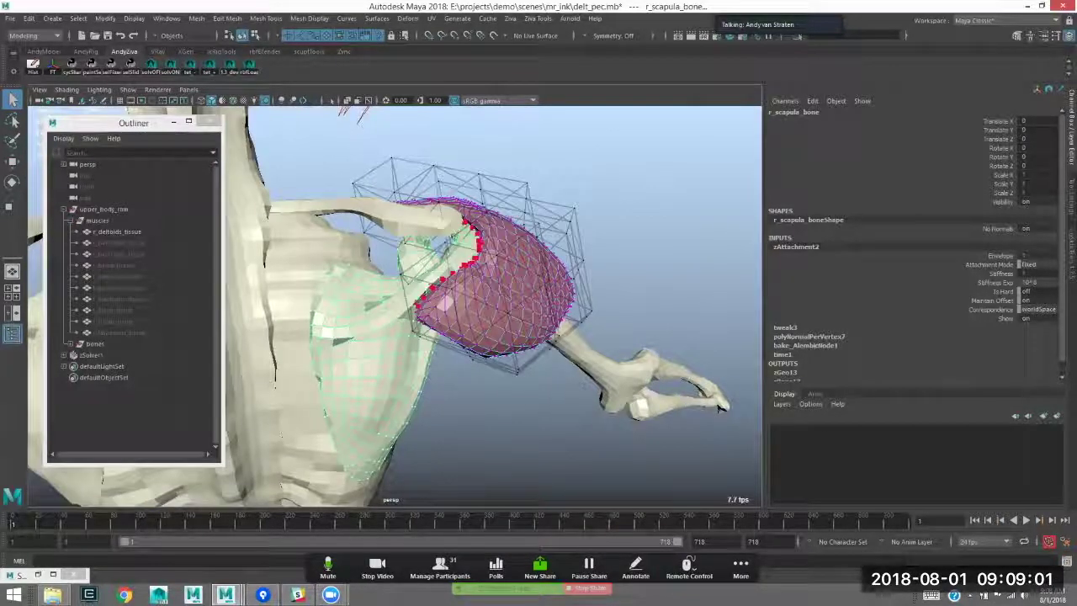
{"action": "left_click", "coordinate": [1034, 282]}
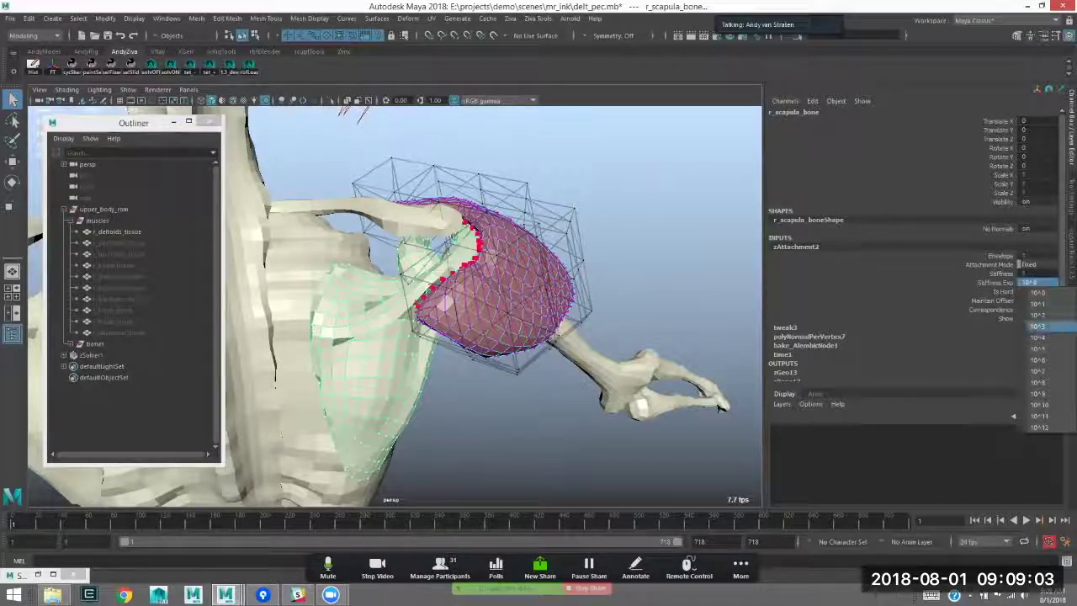
{"action": "left_click", "coordinate": [1038, 360]}
- Isolate the right deltoid with the clavicle and the neighbouring rib cage at the front of the shoulder
{"action": "scroll", "coordinate": [589, 252], "scroll_direction": "down", "scroll_amount": 3}
{"action": "left_click_drag", "start_coordinate": [673, 252], "coordinate": [455, 261], "text": "alt"}
{"action": "left_click", "coordinate": [580, 253]}
{"action": "middle_click_drag", "start_coordinate": [337, 286], "coordinate": [488, 303], "text": "alt"}
{"action": "right_click_drag", "start_coordinate": [404, 320], "coordinate": [522, 320], "text": "alt"}
{"action": "middle_click_drag", "start_coordinate": [479, 328], "coordinate": [362, 311], "text": "alt"}
{"action": "mouse_move", "coordinate": [404, 303]}
{"action": "right_mouse_down", "text": "alt"}
{"action": "mouse_move", "coordinate": [521, 303]}
{"action": "mouse_move", "coordinate": [420, 303]}
{"action": "right_mouse_up", "text": "alt"}
{"action": "middle_click_drag", "start_coordinate": [521, 294], "coordinate": [358, 304], "text": "alt"}
{"action": "left_click_drag", "start_coordinate": [403, 303], "coordinate": [479, 296], "text": "alt"}
{"action": "left_click", "coordinate": [440, 289]}
{"action": "middle_click_drag", "start_coordinate": [477, 291], "coordinate": [526, 278], "text": "alt"}
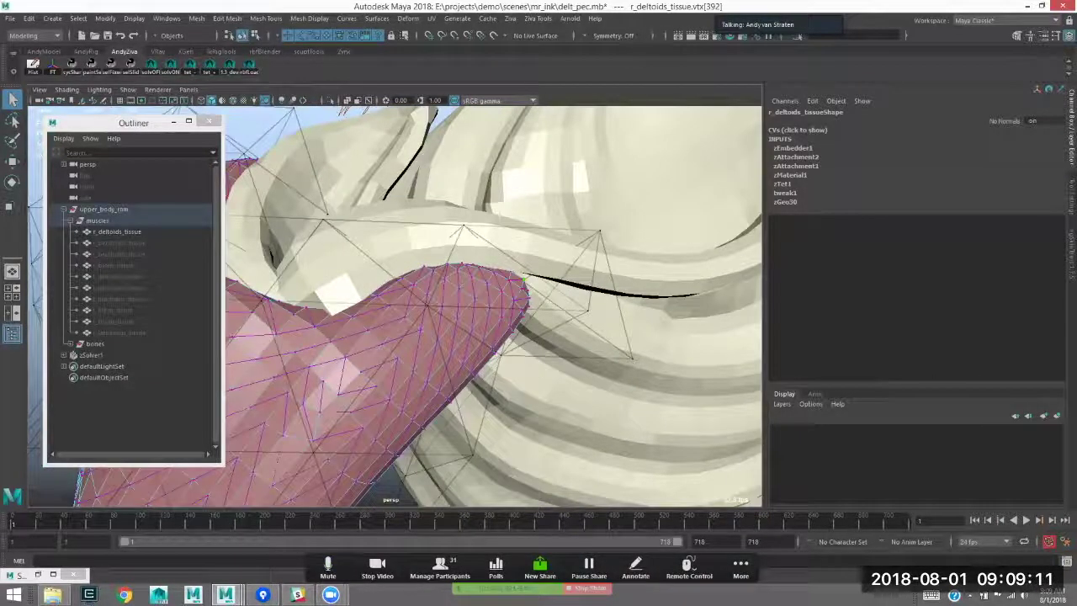
{"action": "key", "text": "F8"}
{"action": "left_click_drag", "start_coordinate": [543, 296], "coordinate": [583, 321]}
{"action": "key", "text": "ctrl+1"}
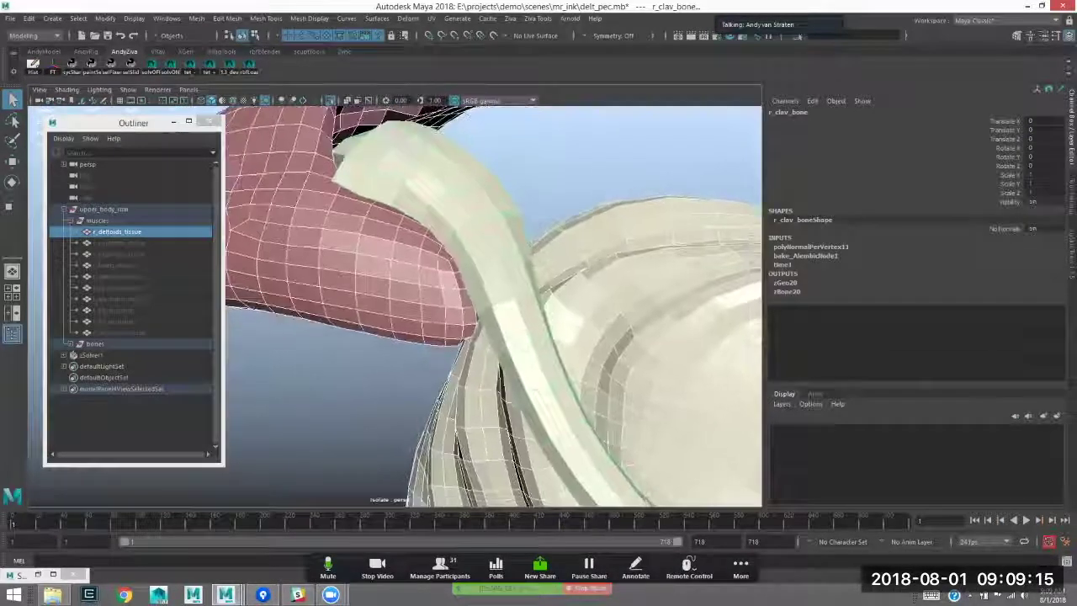
- Set the right deltoid to vertex selection beside the clavicle, checking it in wireframe and returning to shaded X-ray display
{"action": "left_click", "coordinate": [577, 195]}
{"action": "left_click", "coordinate": [429, 281]}
{"action": "key", "text": "4"}
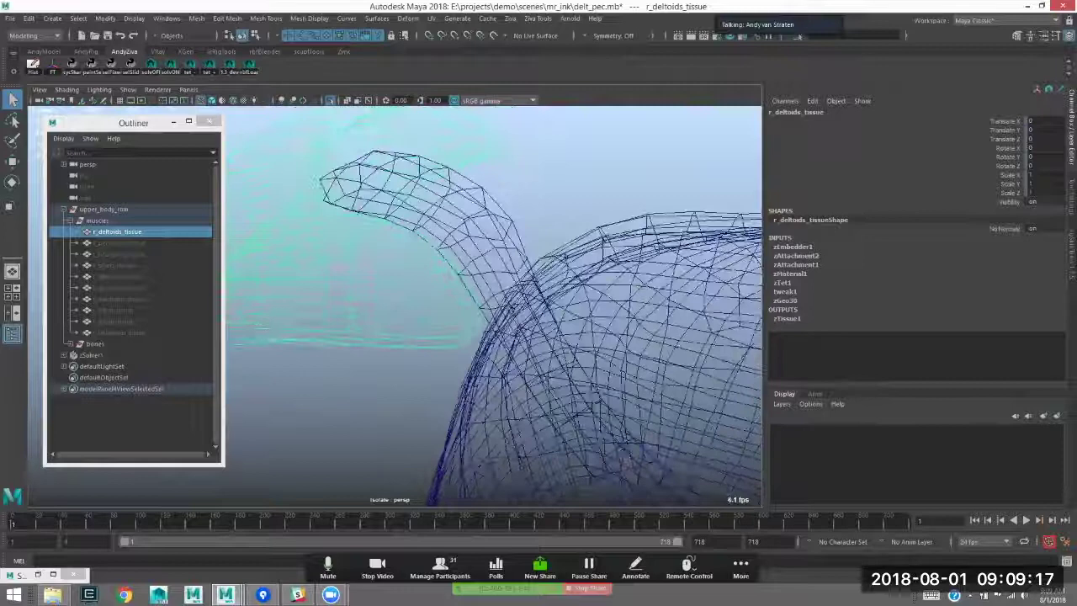
{"action": "right_click_drag", "start_coordinate": [433, 271], "coordinate": [381, 271]}
{"action": "left_click_drag", "start_coordinate": [395, 261], "coordinate": [521, 286], "text": "alt"}
{"action": "mouse_move", "coordinate": [471, 311]}
{"action": "left_mouse_down", "text": "alt"}
{"action": "mouse_move", "coordinate": [547, 282]}
{"action": "mouse_move", "coordinate": [480, 307]}
{"action": "mouse_move", "coordinate": [465, 327]}
{"action": "mouse_move", "coordinate": [554, 349]}
{"action": "mouse_move", "coordinate": [513, 303]}
{"action": "mouse_move", "coordinate": [476, 324]}
{"action": "left_mouse_up", "text": "alt"}
{"action": "key", "text": "5"}
{"action": "key", "text": "alt+x"}
- Select the deltoid's vertices along its clavicle edge, add the clavicle bone and attach those vertices to it
{"action": "left_click_drag", "start_coordinate": [450, 252], "coordinate": [450, 215], "text": "alt"}
{"action": "left_click", "coordinate": [429, 226]}
{"action": "key", "text": "ctrl+z"}
{"action": "left_click_drag", "start_coordinate": [484, 320], "coordinate": [512, 287], "text": "alt"}
{"action": "left_click", "coordinate": [514, 246], "text": "shift"}
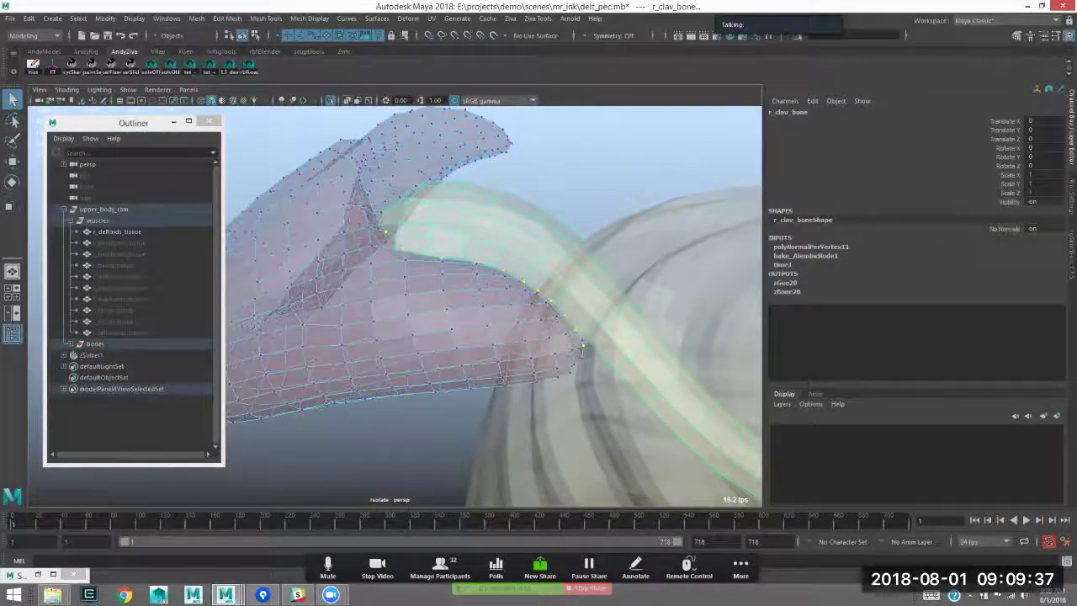
{"action": "left_click", "coordinate": [511, 19]}
{"action": "left_click", "coordinate": [538, 145]}
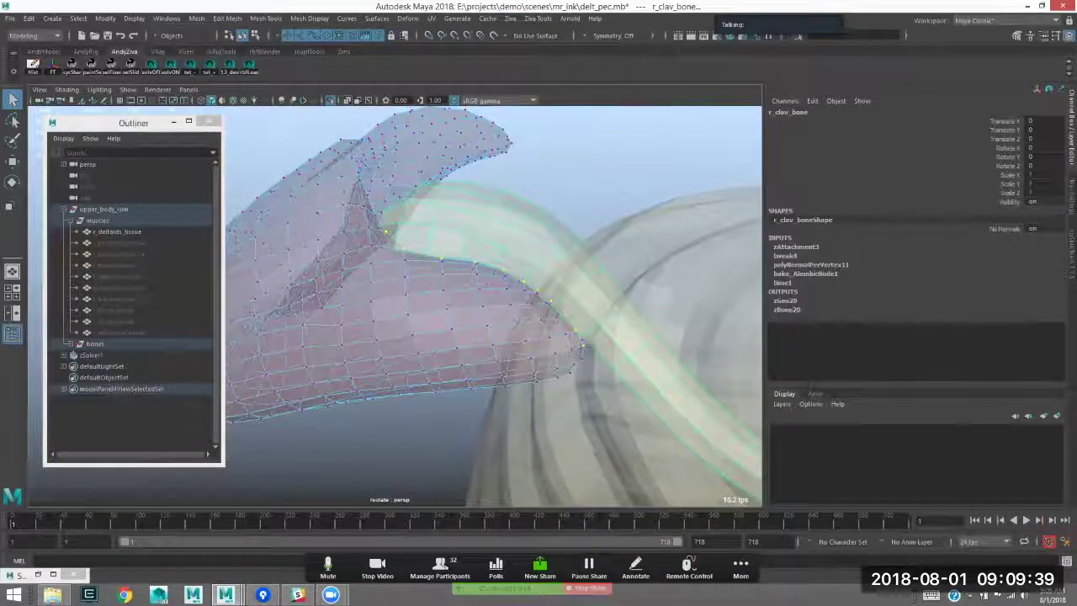
- Open the new clavicle attachment's settings, set its Stiffness Exp to 10^6 and clear the selection
{"action": "left_click", "coordinate": [796, 246]}
{"action": "left_click", "coordinate": [1036, 282]}
{"action": "left_click", "coordinate": [1043, 360]}
{"action": "scroll", "coordinate": [538, 307], "scroll_direction": "down", "scroll_amount": 5}
{"action": "left_click", "coordinate": [589, 177]}
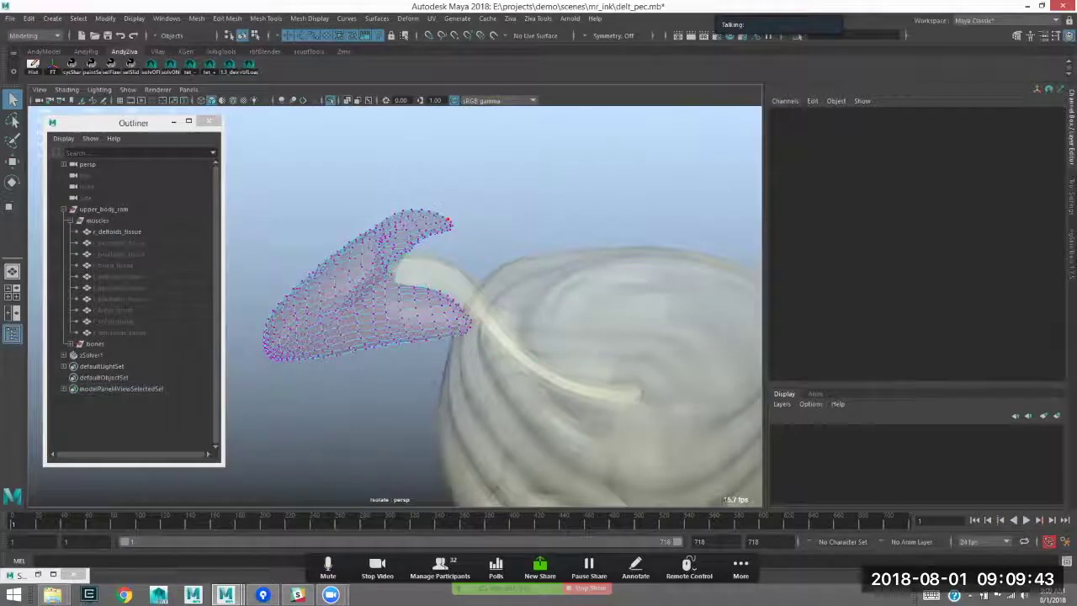
- Return the right deltoid to object selection and exit isolation to bring back the full skeleton
{"action": "scroll", "coordinate": [336, 305], "scroll_direction": "down", "scroll_amount": 2}
{"action": "right_click_drag", "start_coordinate": [330, 306], "coordinate": [359, 277]}
{"action": "key", "text": "ctrl+1"}
{"action": "left_click_drag", "start_coordinate": [359, 282], "coordinate": [421, 227], "text": "alt"}
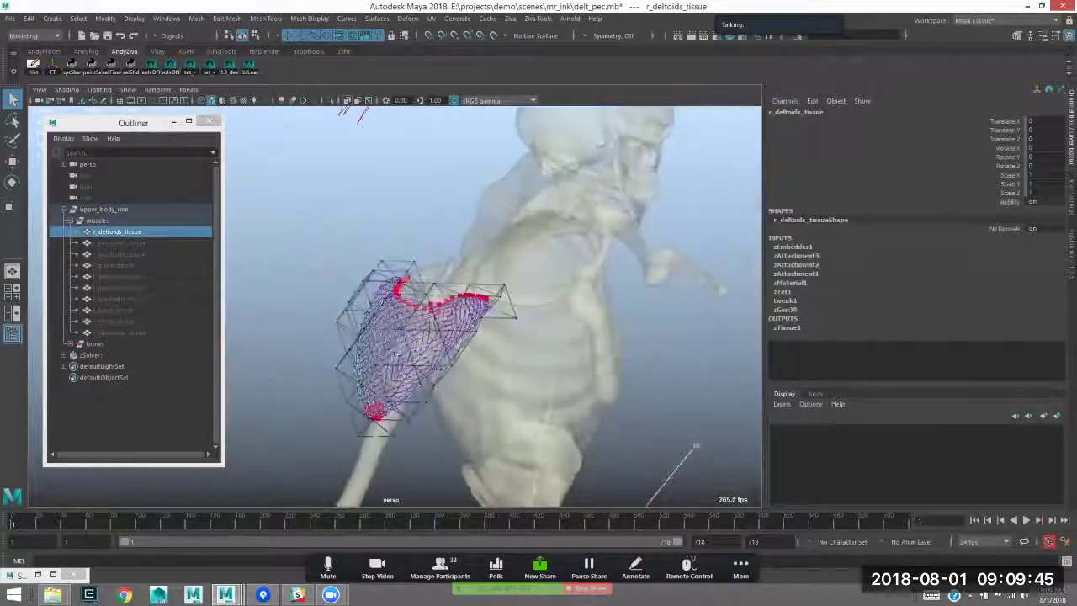
- Clear the selection and play the simulation, pausing and resuming it to watch the deltoid from the front and above
{"action": "left_click", "coordinate": [656, 362]}
{"action": "scroll", "coordinate": [395, 306], "scroll_direction": "down", "scroll_amount": 2}
{"action": "mouse_move", "coordinate": [396, 305]}
{"action": "left_mouse_down", "text": "alt"}
{"action": "mouse_move", "coordinate": [295, 244]}
{"action": "mouse_move", "coordinate": [282, 219]}
{"action": "left_mouse_up", "text": "alt"}
{"action": "key", "text": "alt+v"}
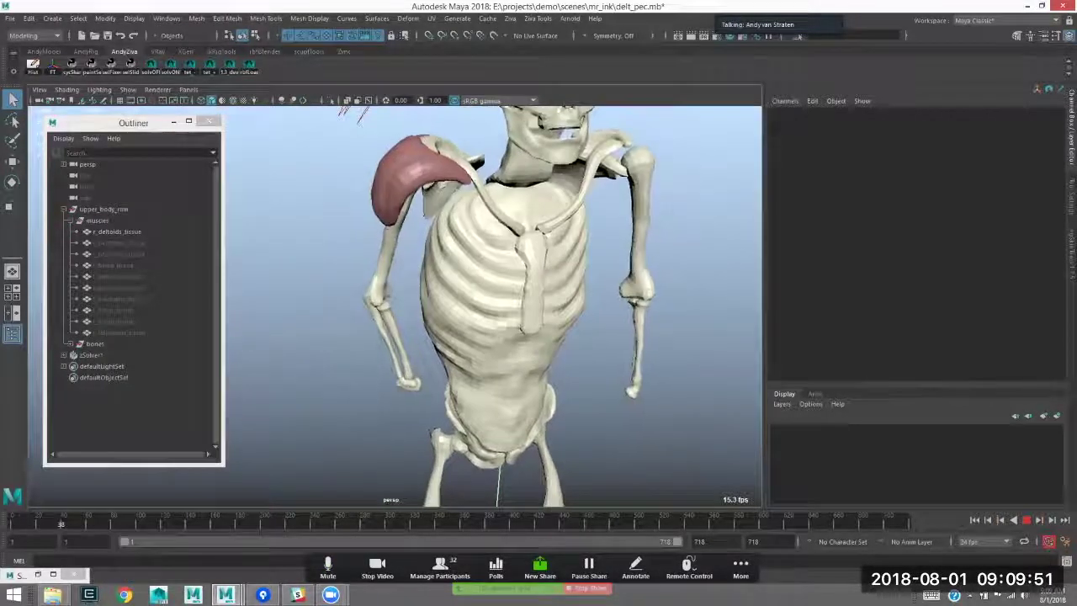
{"action": "key", "text": "alt+v"}
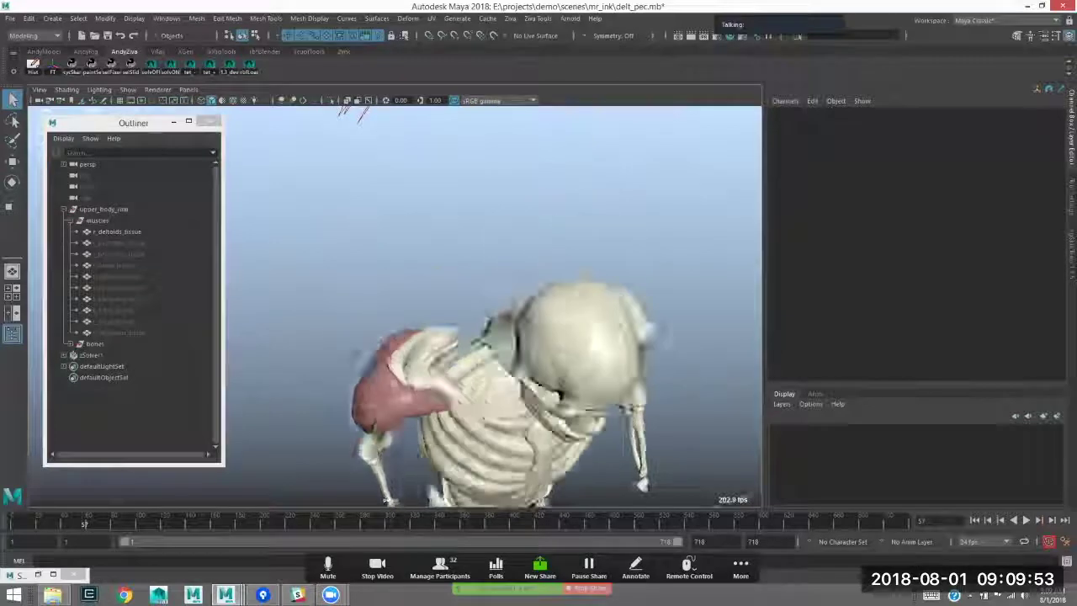
{"action": "key", "text": "alt+v"}
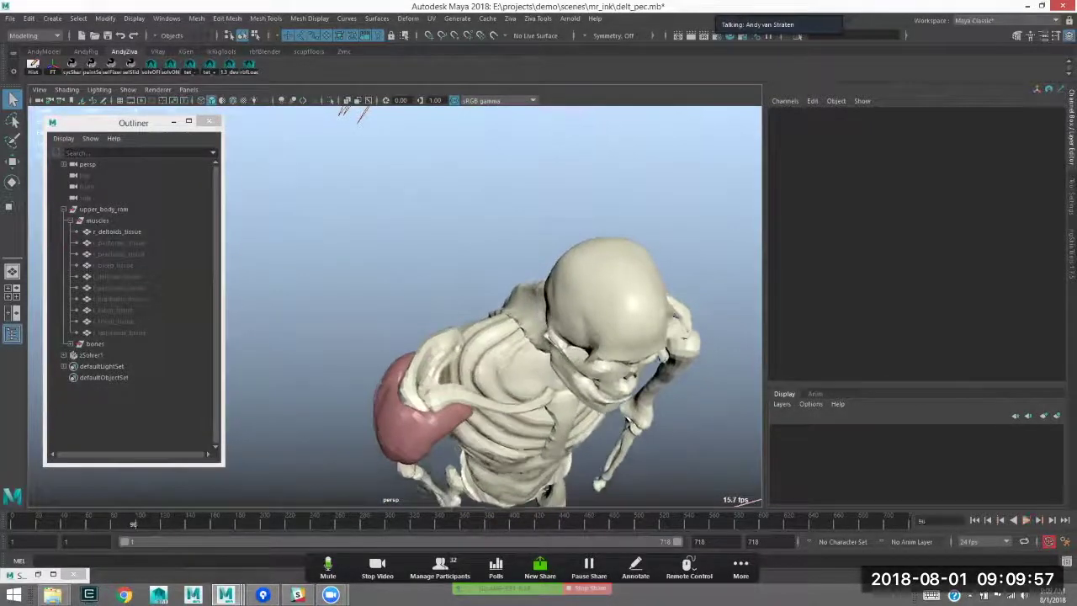
- Select the deltoid during playback, stop at frame 162 and inspect its tet cage and attachment points from several sides
{"action": "left_click", "coordinate": [427, 366]}
{"action": "middle_click_drag", "start_coordinate": [427, 366], "coordinate": [481, 318], "text": "alt"}
{"action": "right_click_drag", "start_coordinate": [481, 318], "coordinate": [610, 337], "text": "alt"}
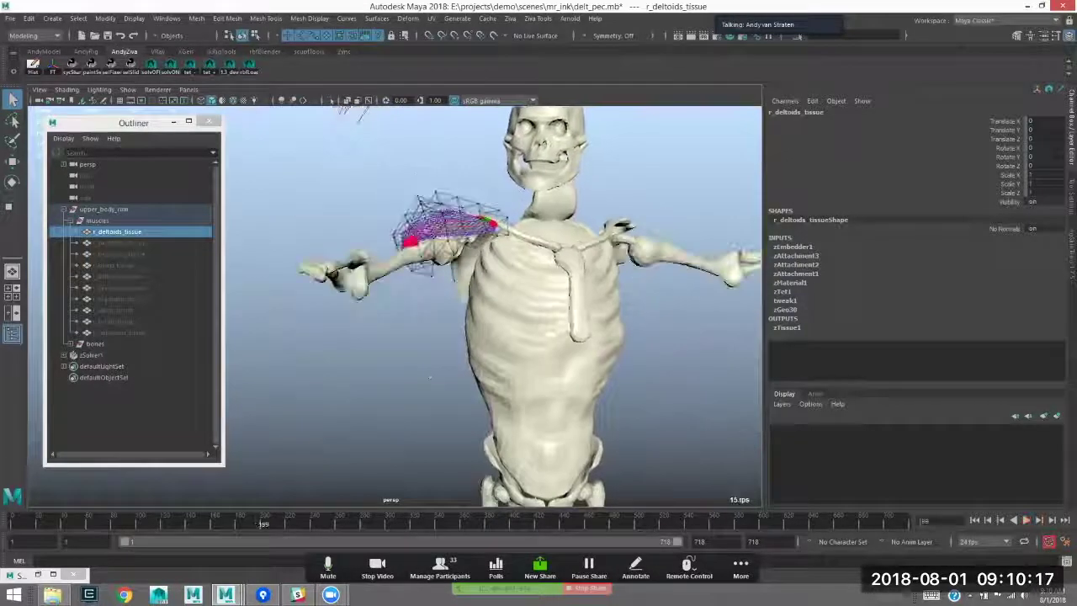
{"action": "key", "text": "Escape"}
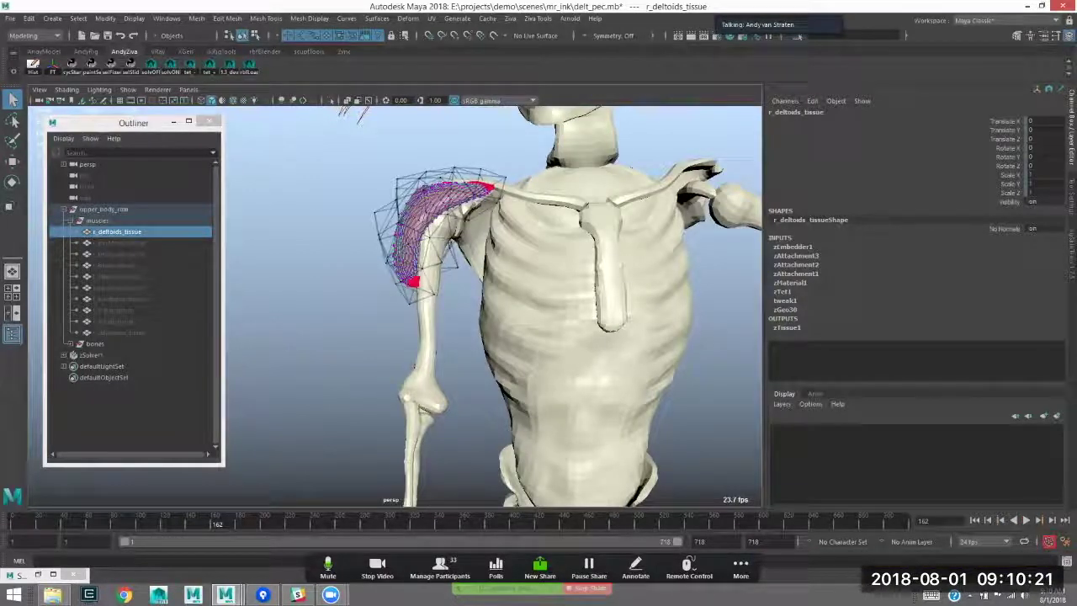
{"action": "left_click_drag", "start_coordinate": [471, 303], "coordinate": [551, 335], "text": "alt"}
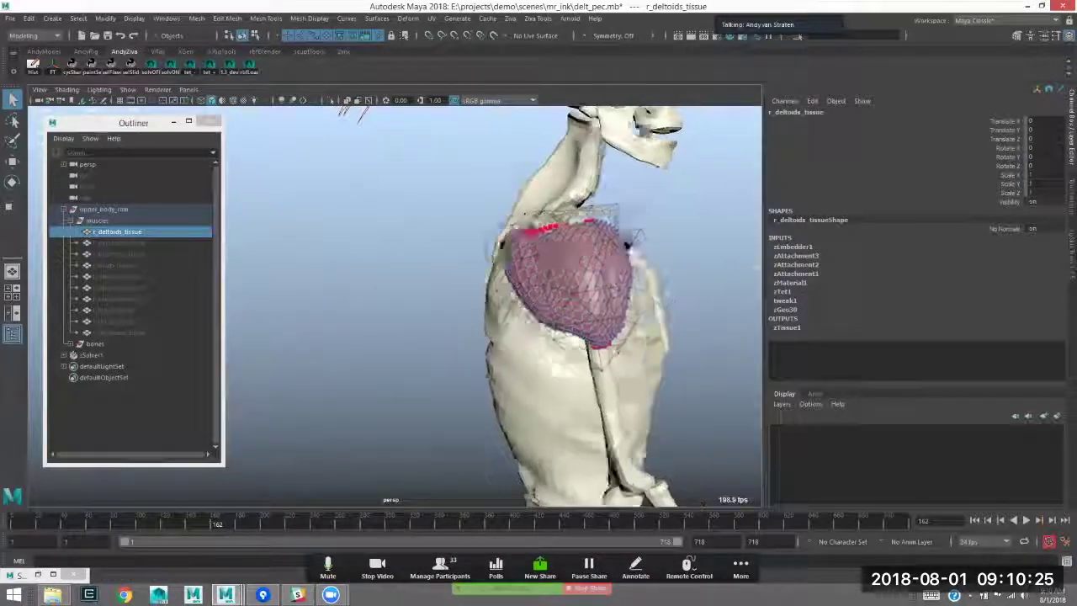
{"action": "left_click_drag", "start_coordinate": [461, 204], "coordinate": [440, 210], "text": "alt"}
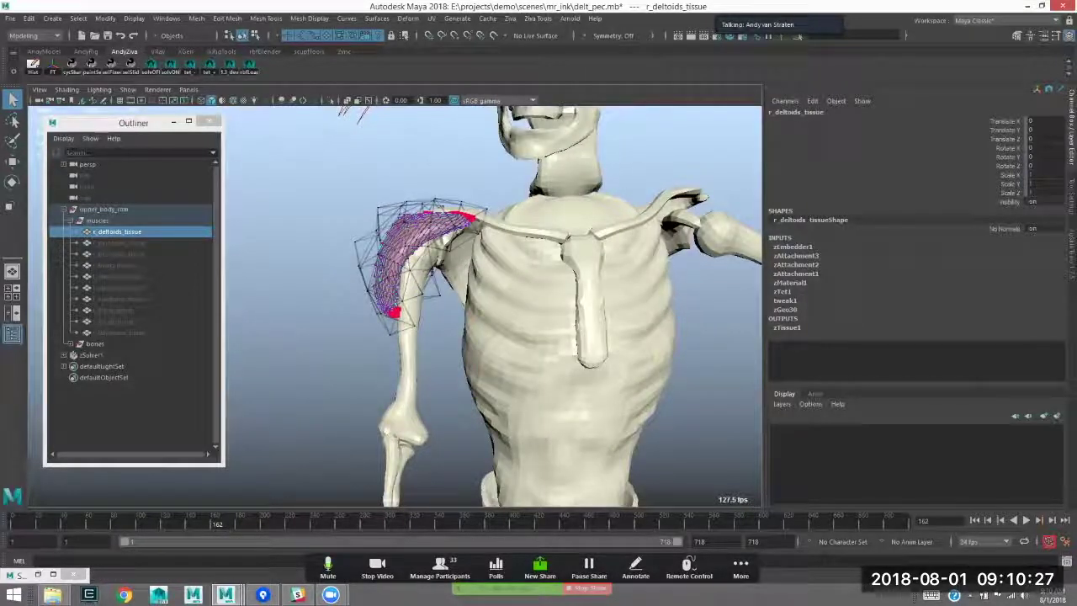
{"action": "left_click_drag", "start_coordinate": [218, 523], "coordinate": [195, 523]}
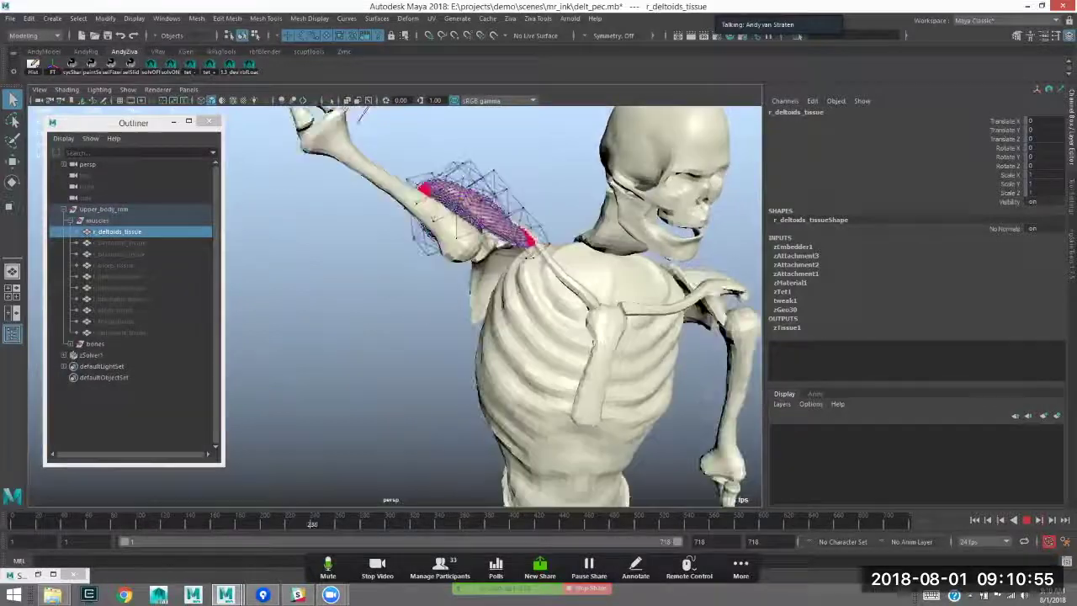
- Examine the deltoid's attachment along the scapula from behind at frame 238, with the scapula and the muscle selected in turn
{"action": "left_click", "coordinate": [673, 403]}
{"action": "left_click_drag", "start_coordinate": [673, 403], "coordinate": [689, 400], "text": "alt"}
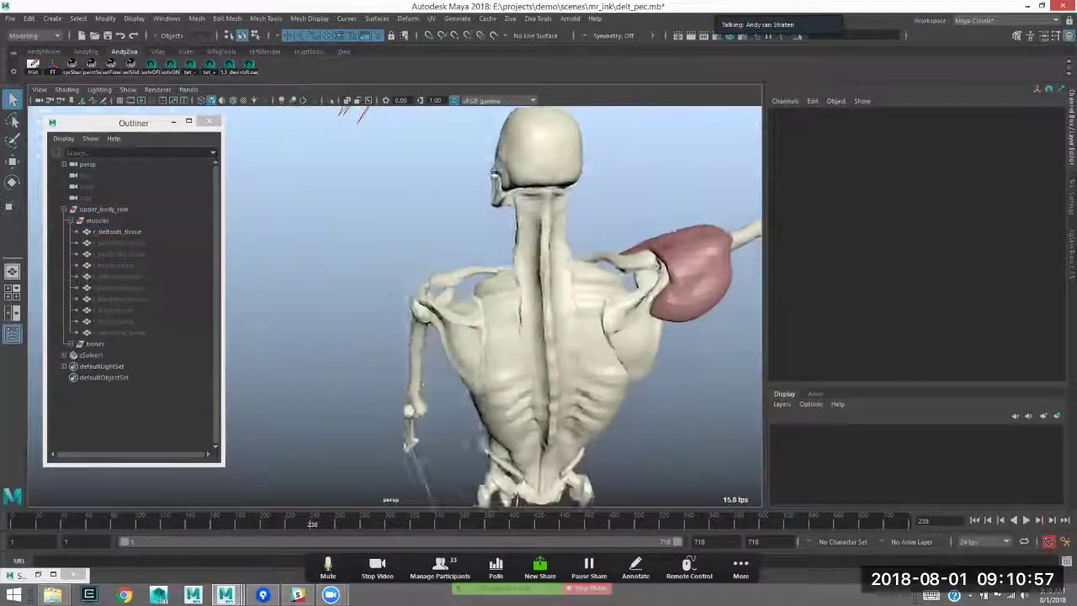
{"action": "right_click_drag", "start_coordinate": [689, 399], "coordinate": [740, 400], "text": "alt"}
{"action": "left_click", "coordinate": [655, 383]}
{"action": "left_click_drag", "start_coordinate": [654, 383], "coordinate": [553, 402], "text": "alt"}
{"action": "mouse_move", "coordinate": [572, 366]}
{"action": "left_mouse_down", "text": "alt"}
{"action": "mouse_move", "coordinate": [526, 361]}
{"action": "mouse_move", "coordinate": [580, 366]}
{"action": "left_mouse_up", "text": "alt"}
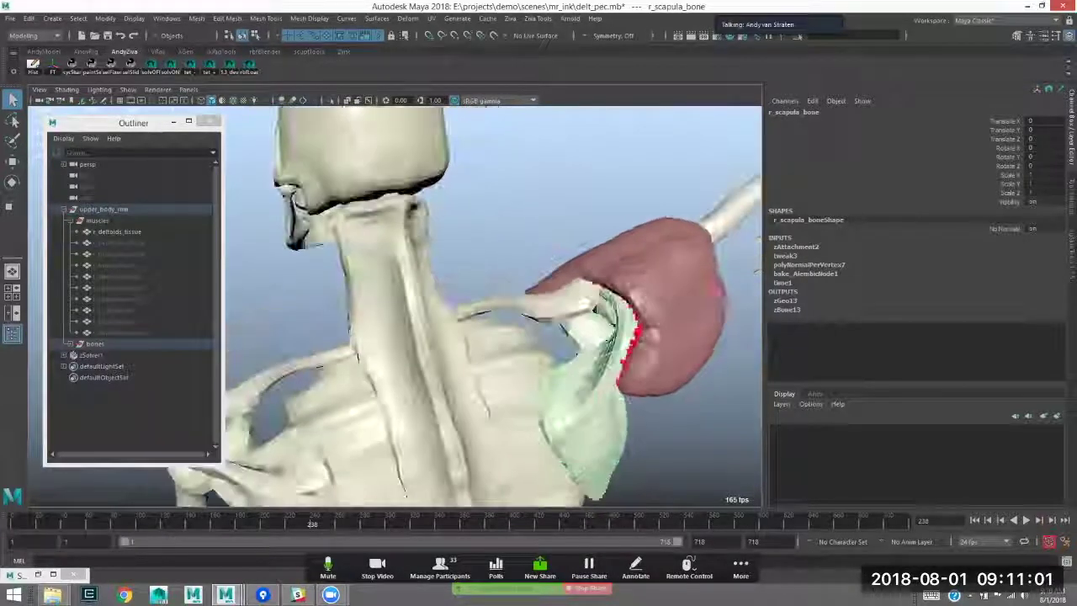
{"action": "left_click", "coordinate": [664, 320]}
{"action": "right_click_drag", "start_coordinate": [664, 320], "coordinate": [723, 324], "text": "alt"}
{"action": "middle_click_drag", "start_coordinate": [546, 420], "coordinate": [476, 387], "text": "alt"}
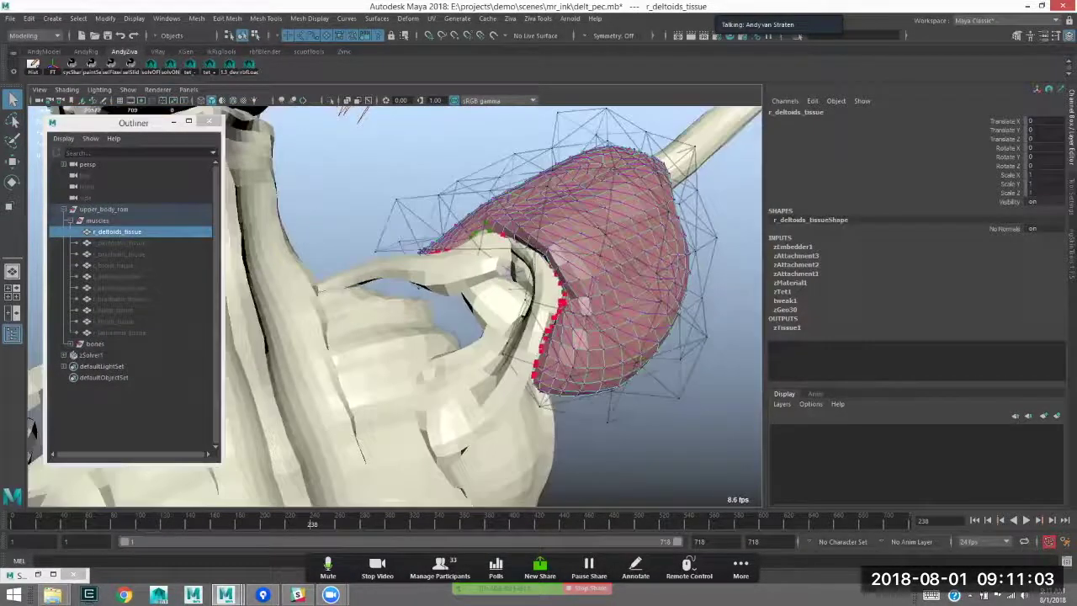
- Rewind to frame 1 and select the right scapula together with the deltoid, seen from behind
{"action": "left_click", "coordinate": [477, 388], "text": "shift"}
{"action": "left_click", "coordinate": [974, 520]}
{"action": "left_click_drag", "start_coordinate": [504, 379], "coordinate": [631, 379], "text": "alt"}
{"action": "left_click", "coordinate": [589, 429]}
{"action": "left_click", "coordinate": [459, 341]}
{"action": "left_click", "coordinate": [551, 316], "text": "shift"}
{"action": "left_click_drag", "start_coordinate": [551, 316], "coordinate": [547, 349], "text": "alt"}
{"action": "right_click_drag", "start_coordinate": [547, 349], "coordinate": [610, 354], "text": "alt"}
{"action": "middle_click_drag", "start_coordinate": [610, 353], "coordinate": [596, 292], "text": "alt"}
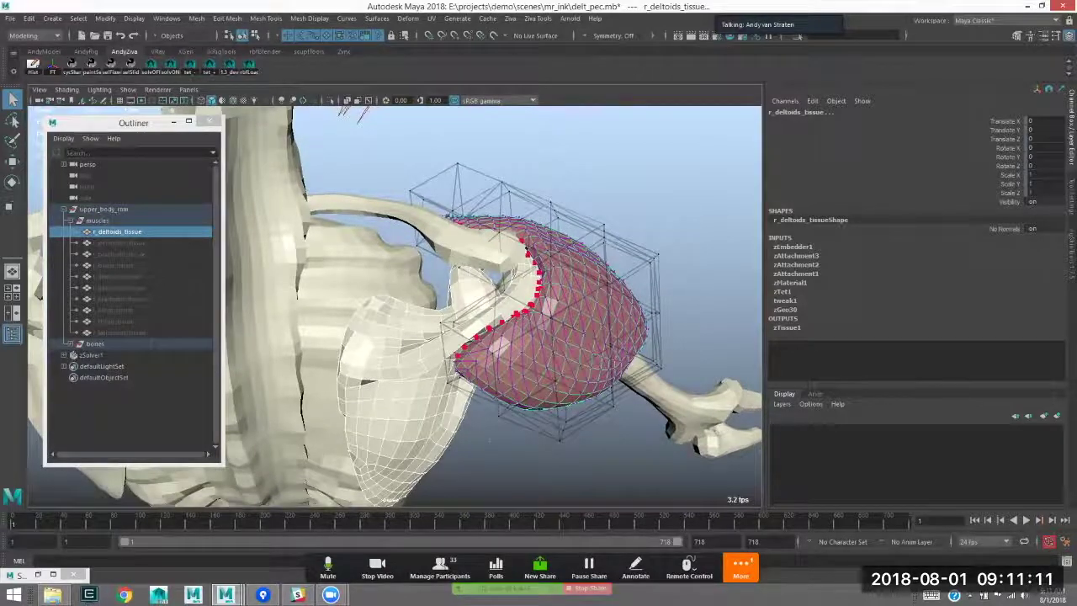
- Reselect the scapula and the deltoid and pick out the attachment node that connects them
{"action": "left_click", "coordinate": [490, 440]}
{"action": "left_click", "coordinate": [433, 393]}
{"action": "left_click", "coordinate": [539, 349], "text": "shift"}
{"action": "middle_click_drag", "start_coordinate": [539, 349], "coordinate": [546, 345], "text": "alt"}
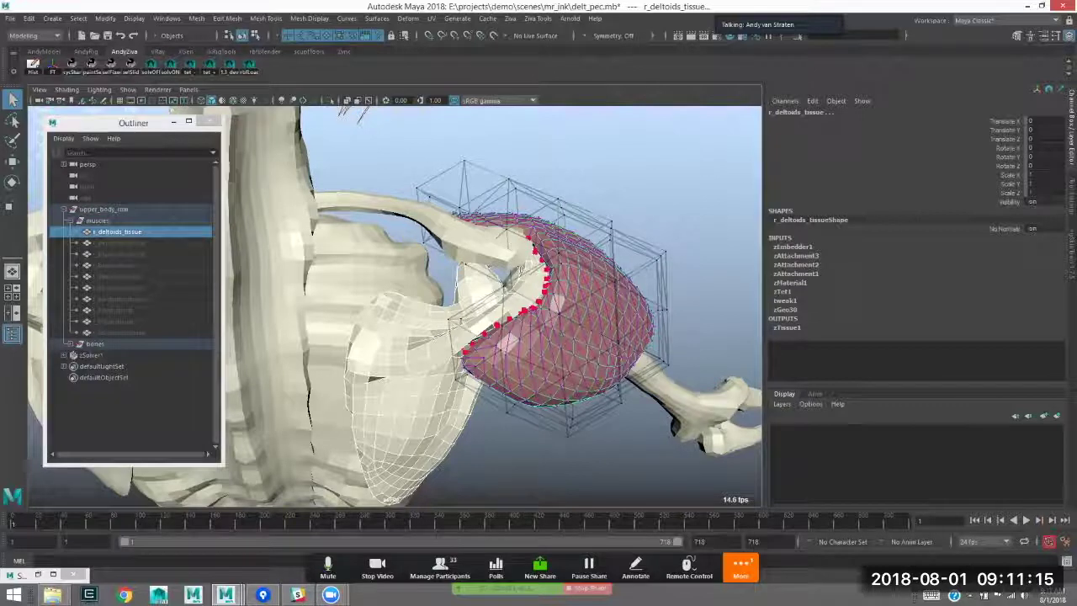
{"action": "left_click", "coordinate": [111, 65]}
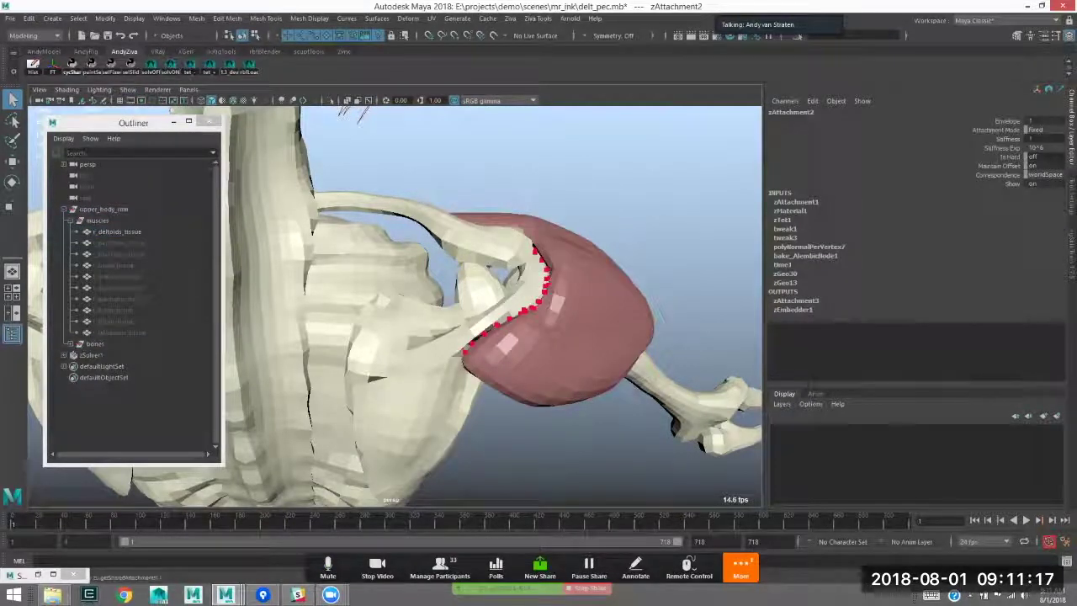
{"action": "middle_click_drag", "start_coordinate": [539, 319], "coordinate": [510, 311], "text": "alt"}
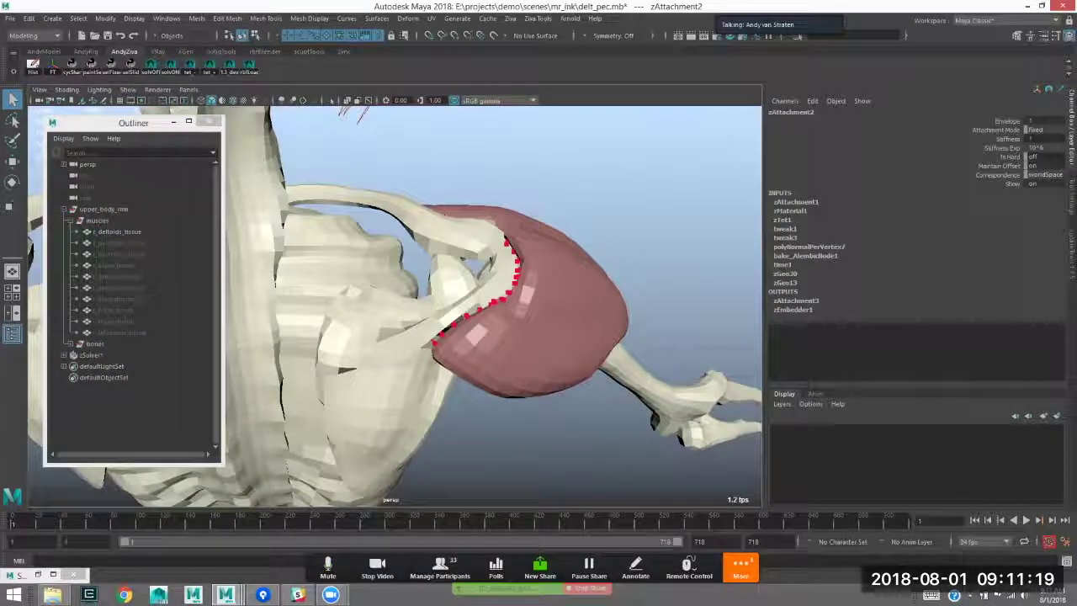
- Select the clavicle together with the deltoid and pick out the attachment node that connects them
{"action": "left_click_drag", "start_coordinate": [471, 270], "coordinate": [518, 315], "text": "alt"}
{"action": "left_click", "coordinate": [515, 328]}
{"action": "left_click", "coordinate": [572, 340], "text": "shift"}
{"action": "left_click_drag", "start_coordinate": [572, 340], "coordinate": [493, 319], "text": "alt"}
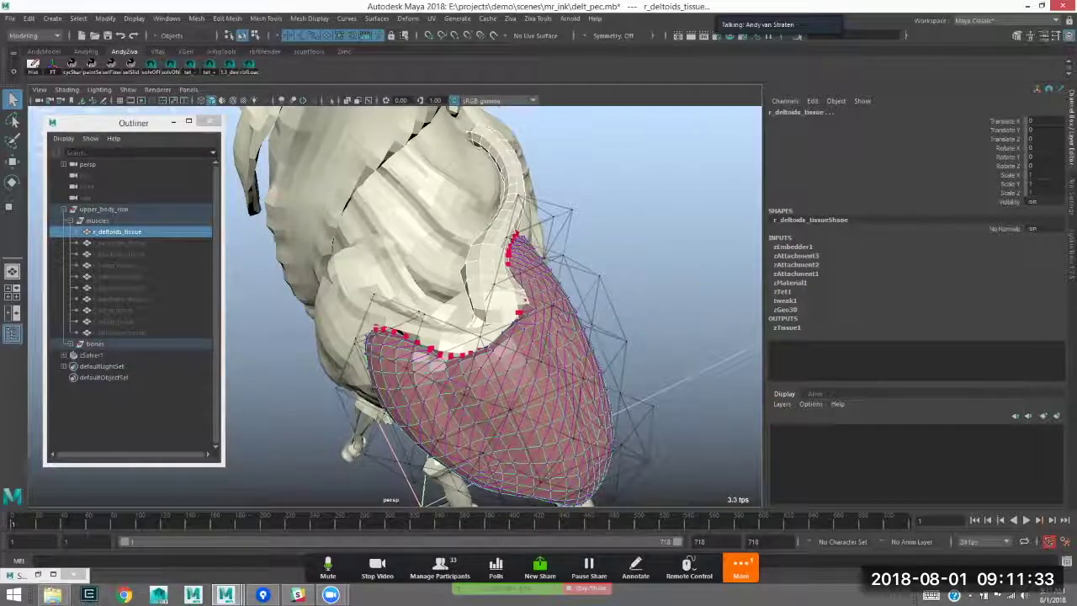
{"action": "left_click_drag", "start_coordinate": [493, 319], "coordinate": [486, 323], "text": "alt"}
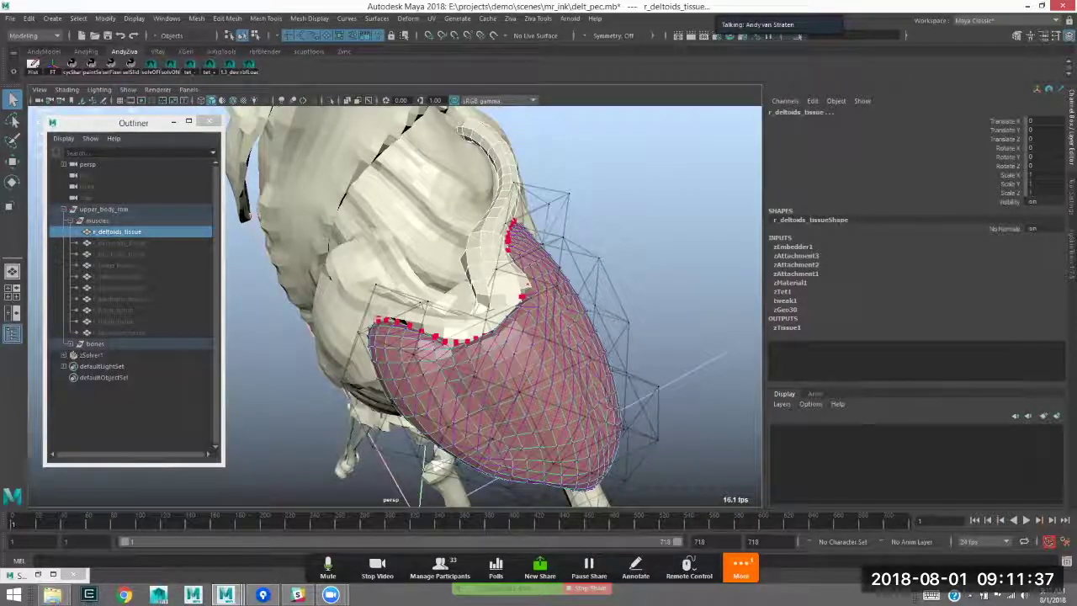
{"action": "left_click", "coordinate": [73, 66]}
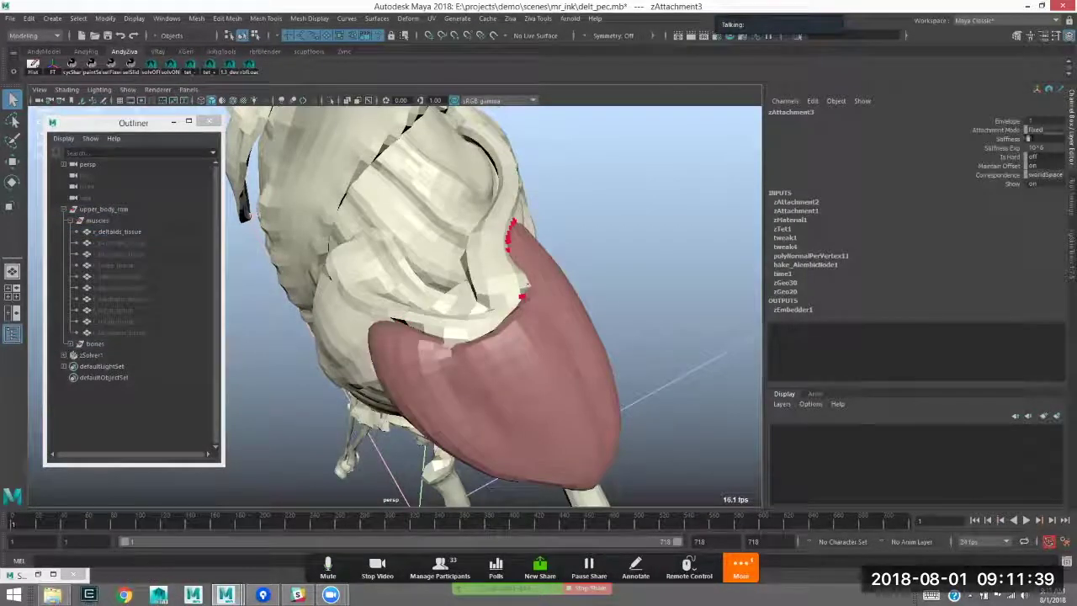
- Select only the deltoid, play the simulation from behind the shoulder, stop it and rewind to frame 1
{"action": "scroll", "coordinate": [505, 353], "scroll_direction": "down", "scroll_amount": 2}
{"action": "left_click", "coordinate": [505, 362]}
{"action": "left_click_drag", "start_coordinate": [505, 362], "coordinate": [422, 218], "text": "alt"}
{"action": "mouse_move", "coordinate": [488, 265]}
{"action": "left_mouse_down", "text": "alt"}
{"action": "mouse_move", "coordinate": [472, 274]}
{"action": "mouse_move", "coordinate": [495, 255]}
{"action": "mouse_move", "coordinate": [501, 268]}
{"action": "mouse_move", "coordinate": [481, 248]}
{"action": "mouse_move", "coordinate": [498, 252]}
{"action": "mouse_move", "coordinate": [501, 242]}
{"action": "left_mouse_up", "text": "alt"}
{"action": "right_click_drag", "start_coordinate": [501, 242], "coordinate": [471, 244], "text": "alt"}
{"action": "left_click_drag", "start_coordinate": [471, 244], "coordinate": [503, 247], "text": "alt"}
{"action": "left_click", "coordinate": [1025, 520]}
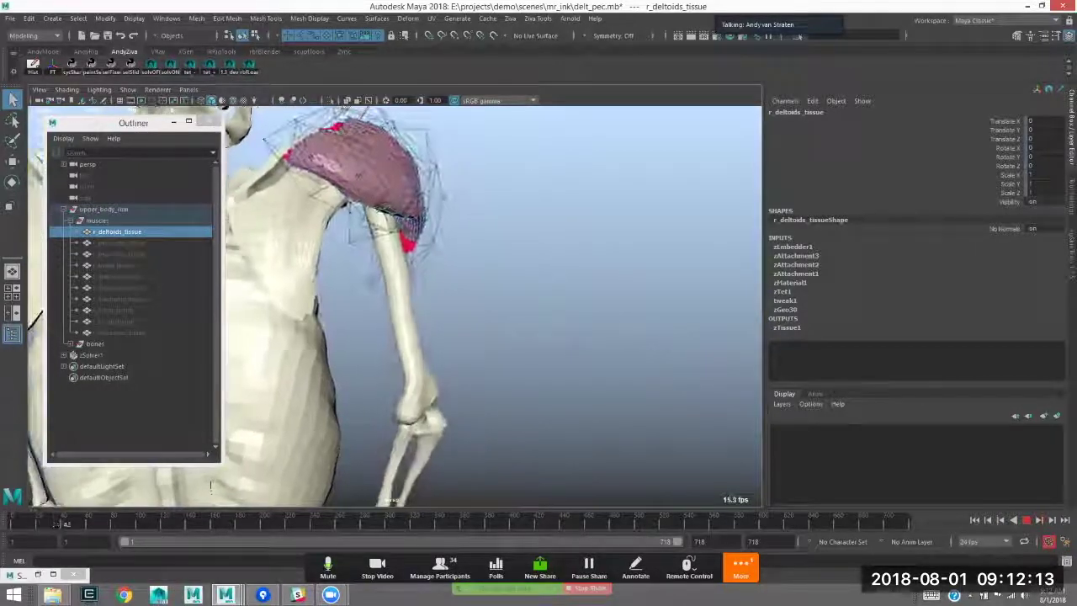
{"action": "key", "text": "alt+v"}
{"action": "key", "text": "alt+shift+v"}
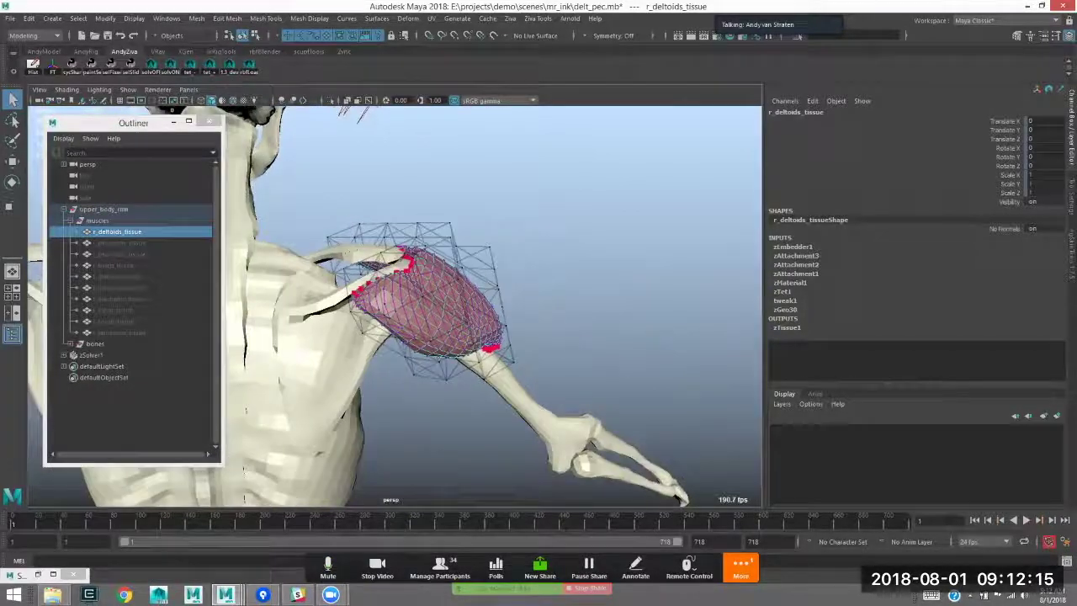
- Replay the simulation with the deltoid still selected and return to the first frame
{"action": "left_click", "coordinate": [510, 19]}
{"action": "left_click", "coordinate": [530, 389]}
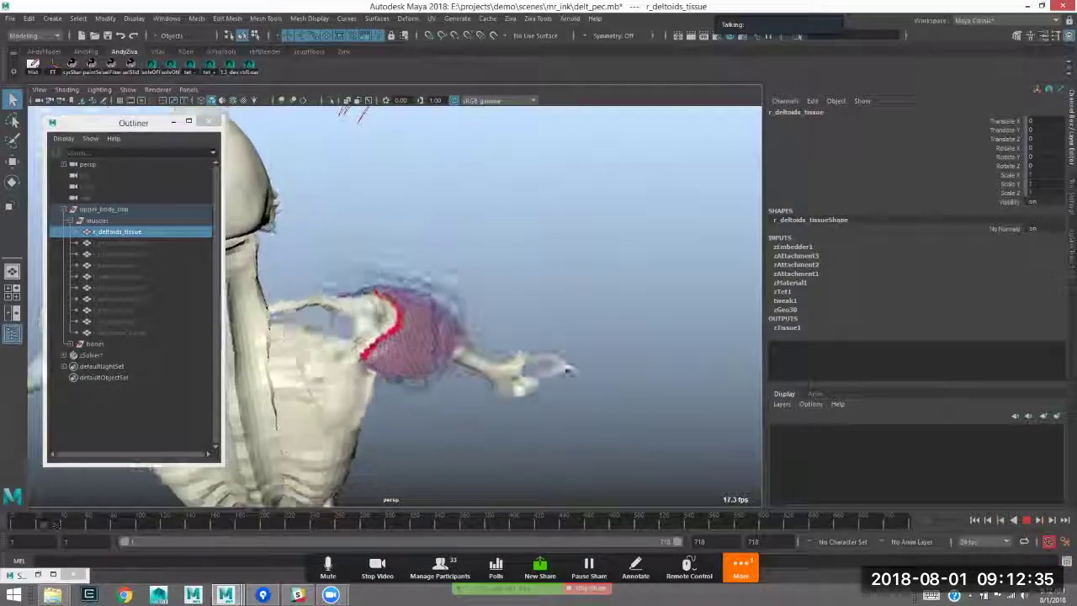
{"action": "key", "text": "alt+shift+v"}
- Unhide the r_pectoralis_tissue muscle on the front of the rib cage
{"action": "left_click_drag", "start_coordinate": [538, 337], "coordinate": [311, 328], "text": "alt"}
{"action": "middle_click_drag", "start_coordinate": [311, 328], "coordinate": [488, 294], "text": "alt"}
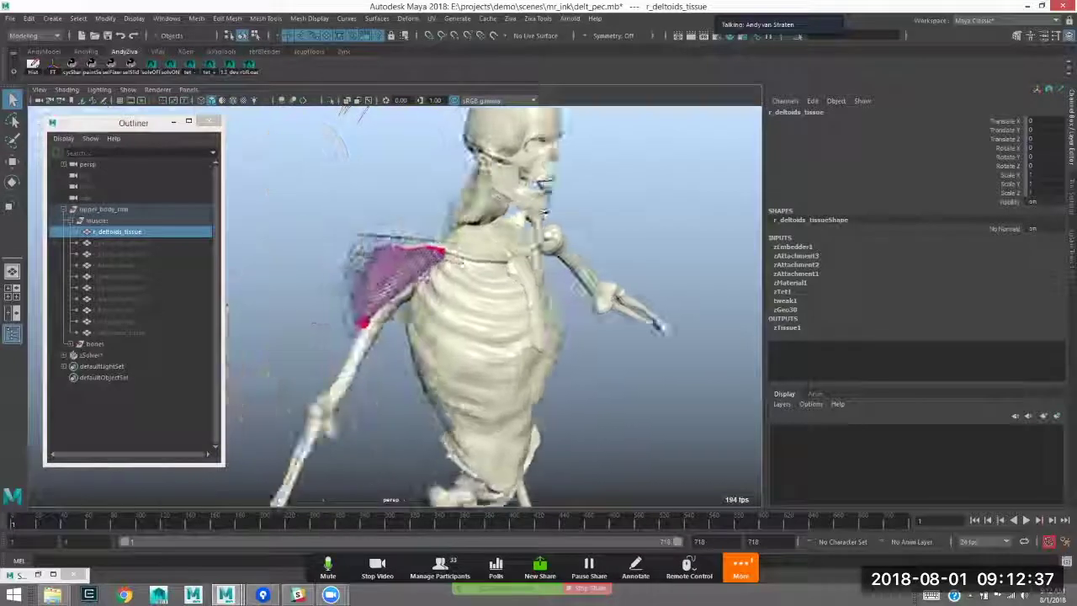
{"action": "left_click_drag", "start_coordinate": [660, 327], "coordinate": [732, 371], "text": "alt"}
{"action": "left_click", "coordinate": [119, 243]}
{"action": "key", "text": "shift+h"}
{"action": "middle_click_drag", "start_coordinate": [504, 320], "coordinate": [533, 302], "text": "alt"}
{"action": "left_click_drag", "start_coordinate": [521, 303], "coordinate": [599, 314], "text": "alt"}
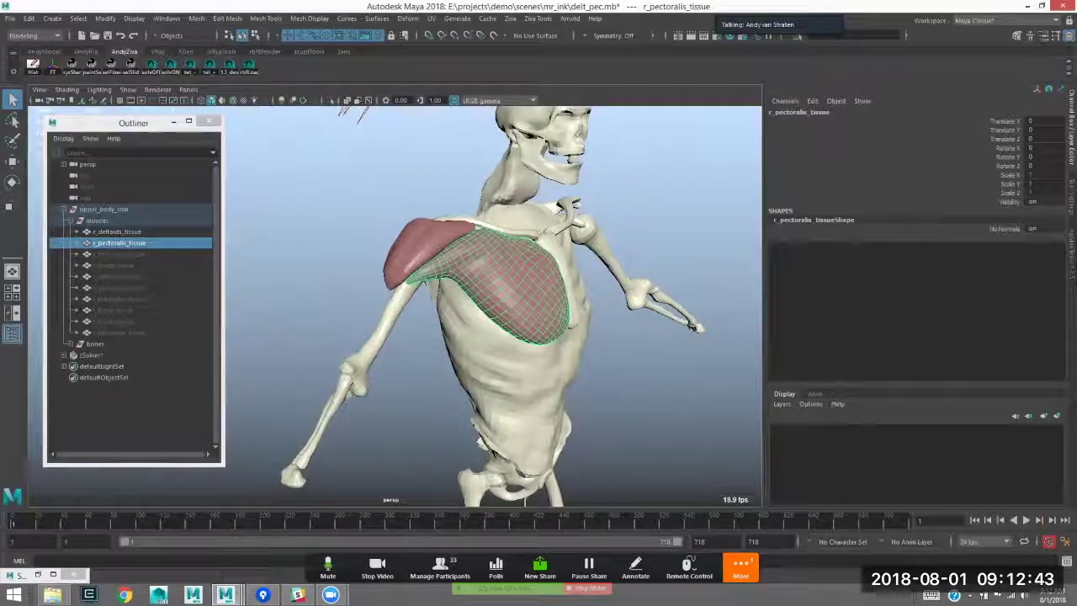
- Compare the right pectoralis with the deltoid and rib cage by selecting them in turn, finishing with the pectoralis selected
{"action": "middle_click_drag", "start_coordinate": [538, 305], "coordinate": [488, 307], "text": "alt"}
{"action": "right_click_drag", "start_coordinate": [488, 307], "coordinate": [525, 310], "text": "alt"}
{"action": "left_click", "coordinate": [366, 243]}
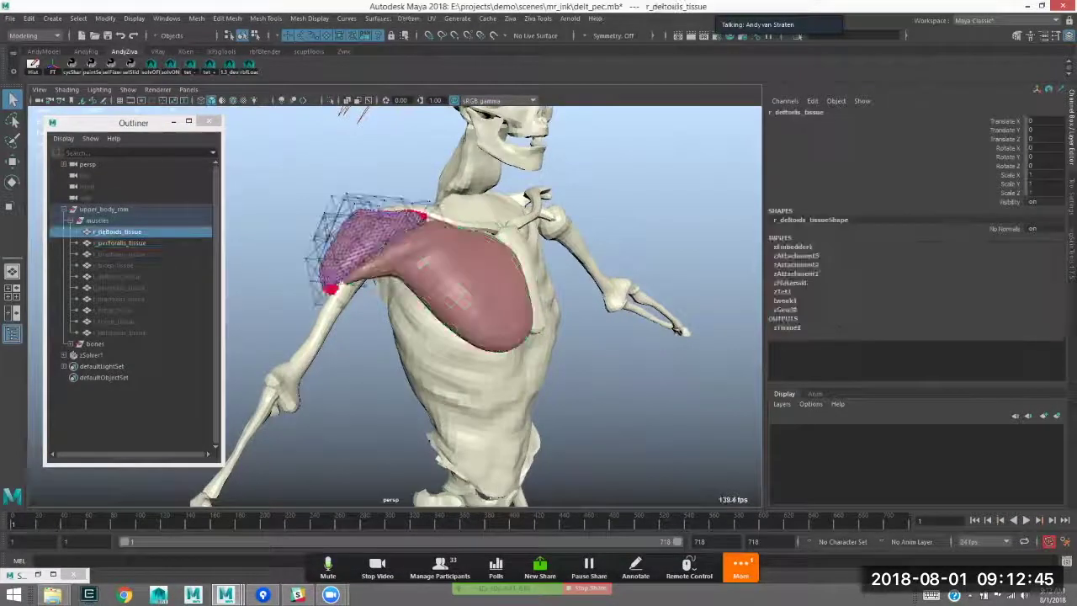
{"action": "left_click", "coordinate": [588, 370]}
{"action": "left_click_drag", "start_coordinate": [572, 358], "coordinate": [515, 308]}
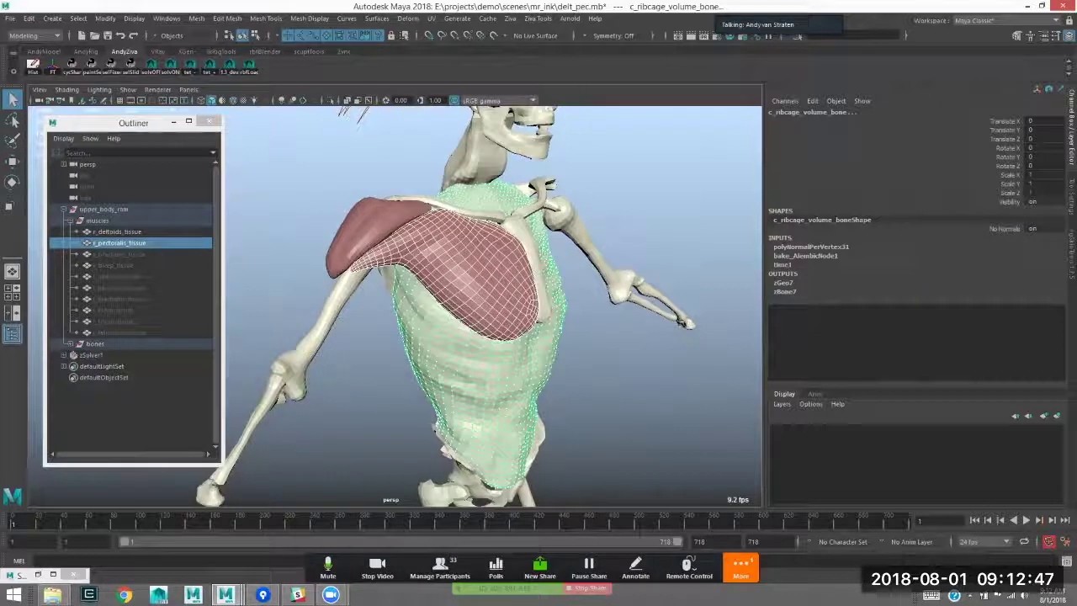
{"action": "left_click", "coordinate": [483, 290]}
{"action": "middle_click_drag", "start_coordinate": [504, 303], "coordinate": [527, 284], "text": "alt"}
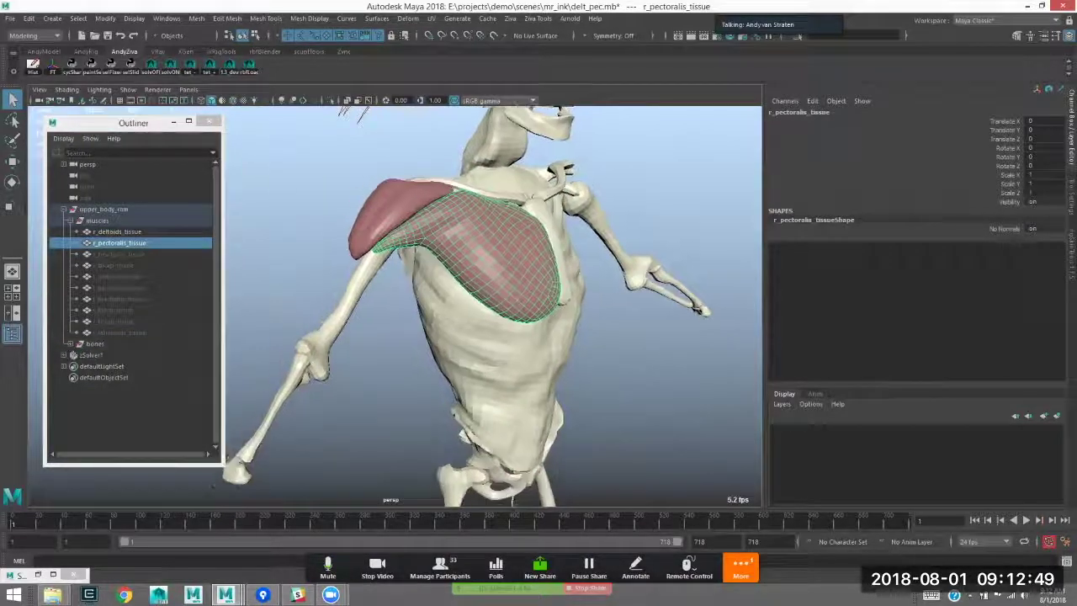
{"action": "left_click_drag", "start_coordinate": [528, 285], "coordinate": [522, 286], "text": "alt"}
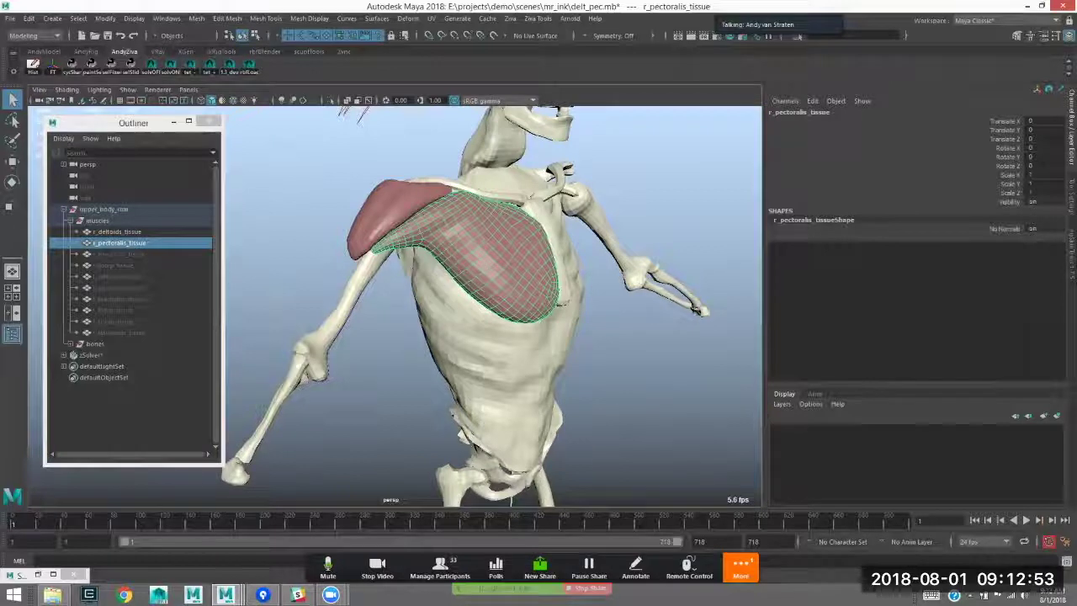
{"action": "left_click_drag", "start_coordinate": [703, 324], "coordinate": [745, 330], "text": "alt"}
{"action": "left_click_drag", "start_coordinate": [479, 265], "coordinate": [493, 262], "text": "alt"}
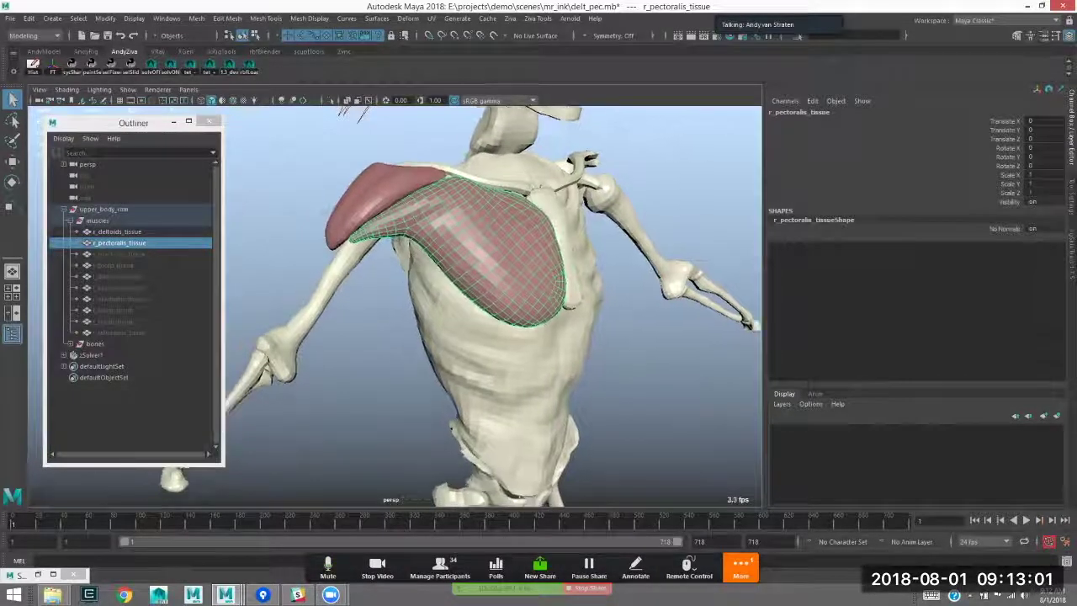
{"action": "left_click", "coordinate": [371, 195]}
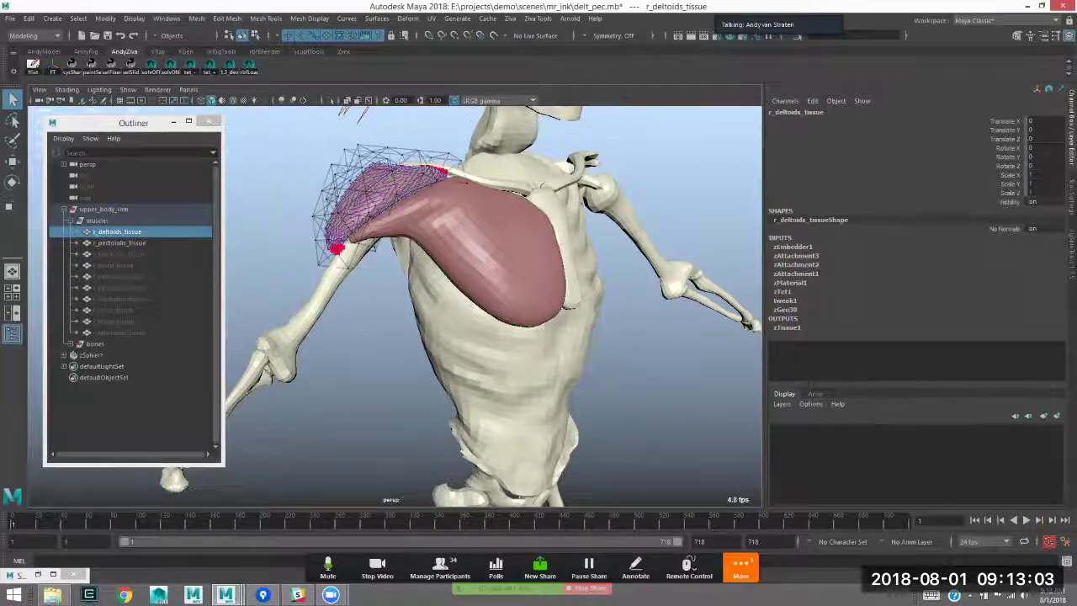
{"action": "left_click_drag", "start_coordinate": [745, 329], "coordinate": [750, 327], "text": "alt"}
{"action": "left_click", "coordinate": [520, 239]}
{"action": "middle_click_drag", "start_coordinate": [520, 239], "coordinate": [503, 250], "text": "alt"}
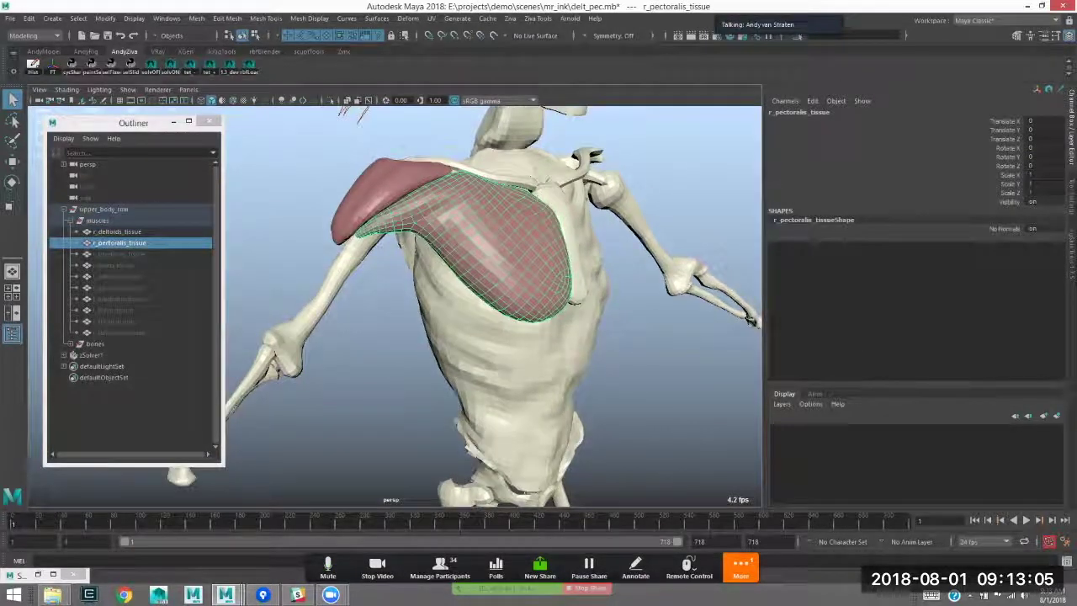
- Convert the right pectoralis mesh into a Ziva tissue
{"action": "left_click", "coordinate": [509, 18]}
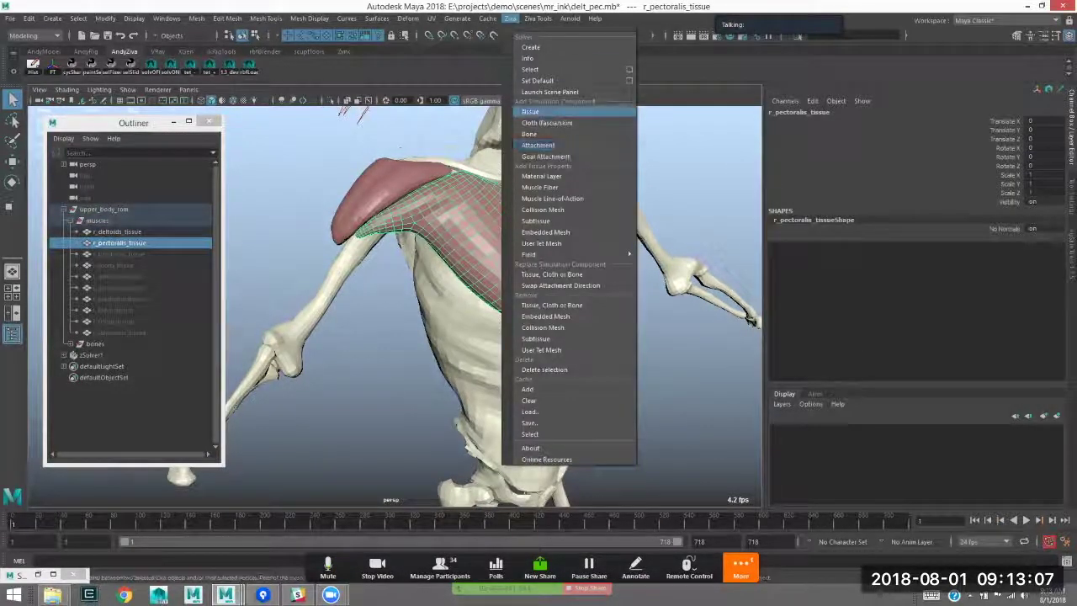
{"action": "left_click", "coordinate": [542, 112]}
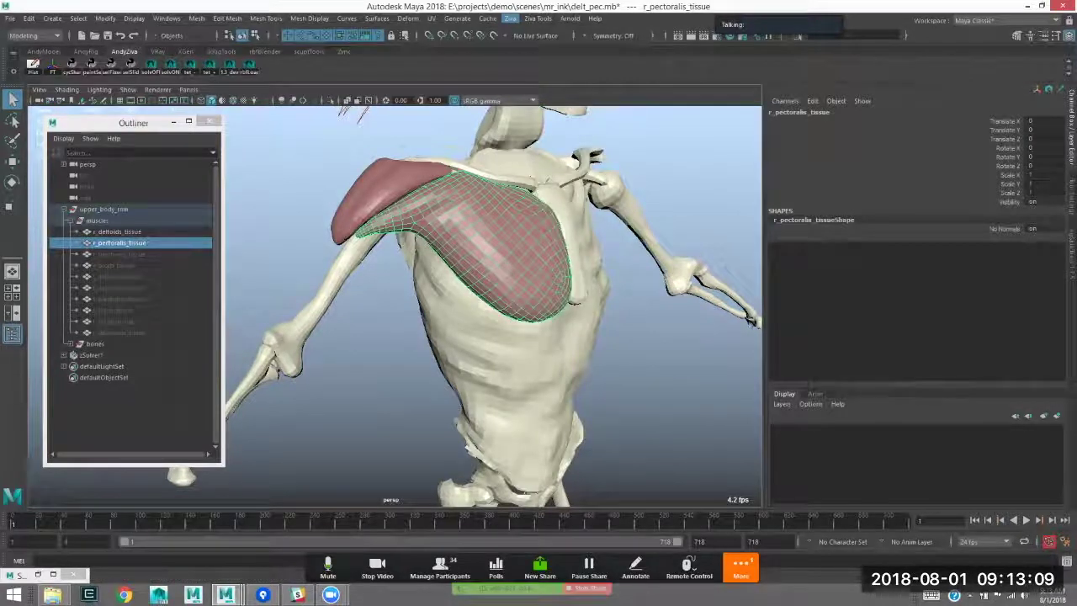
{"action": "left_click_drag", "start_coordinate": [505, 337], "coordinate": [572, 336], "text": "alt"}
{"action": "right_click_drag", "start_coordinate": [505, 337], "coordinate": [589, 336], "text": "alt"}
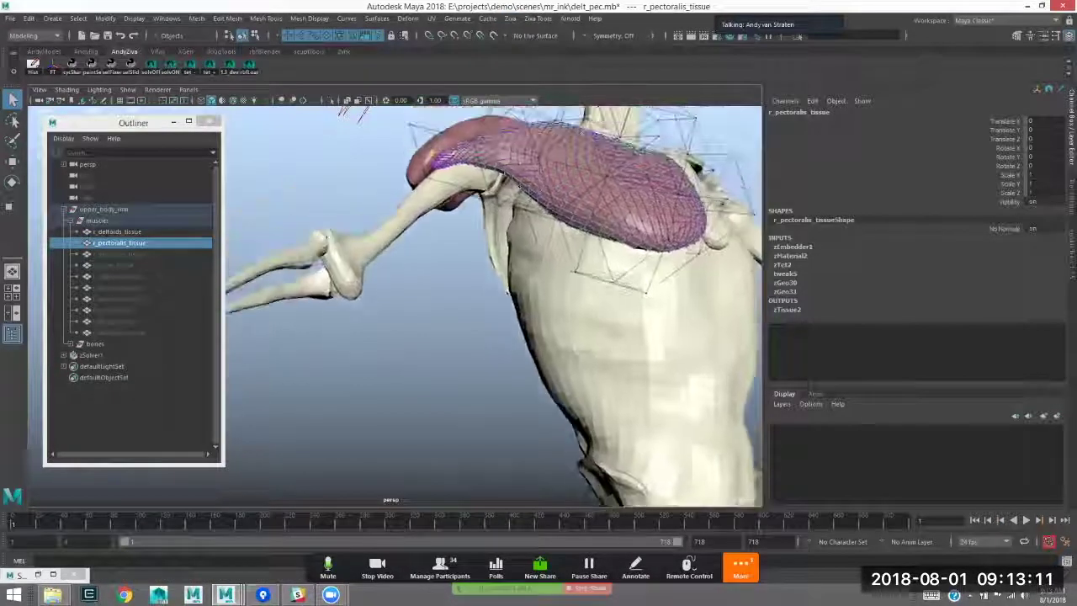
- Select the pectoralis vertices at its outer arm end and attach them to the right humerus bone with a Ziva attachment
{"action": "left_click", "coordinate": [370, 404]}
{"action": "right_click_drag", "start_coordinate": [370, 404], "coordinate": [454, 403], "text": "alt"}
{"action": "middle_click_drag", "start_coordinate": [437, 134], "coordinate": [437, 176], "text": "alt"}
{"action": "right_click_drag", "start_coordinate": [437, 177], "coordinate": [480, 177], "text": "alt"}
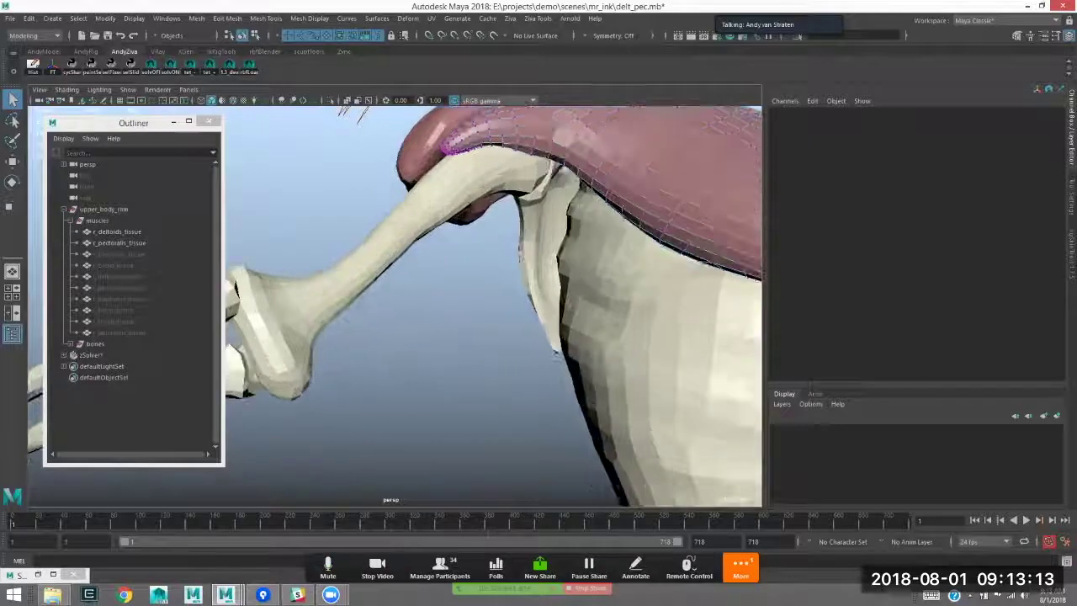
{"action": "left_click_drag", "start_coordinate": [433, 133], "coordinate": [456, 158]}
{"action": "middle_click_drag", "start_coordinate": [456, 158], "coordinate": [448, 146], "text": "alt"}
{"action": "left_click", "coordinate": [362, 228], "text": "shift"}
{"action": "right_click_drag", "start_coordinate": [421, 269], "coordinate": [337, 269], "text": "alt"}
{"action": "left_click_drag", "start_coordinate": [370, 269], "coordinate": [446, 273], "text": "alt"}
{"action": "left_click", "coordinate": [511, 18]}
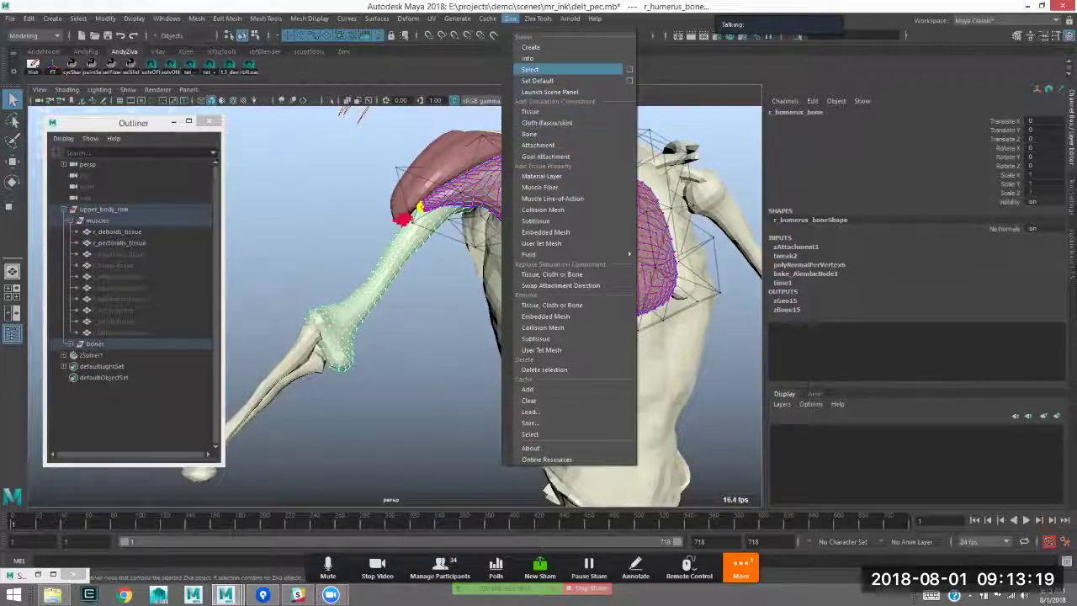
{"action": "left_click", "coordinate": [538, 146]}
- Select the vertices along the pectoralis's upper edge and attach them to the right clavicle bone
{"action": "left_click_drag", "start_coordinate": [505, 219], "coordinate": [412, 302], "text": "alt"}
{"action": "right_click_drag", "start_coordinate": [412, 303], "coordinate": [496, 307], "text": "alt"}
{"action": "middle_click_drag", "start_coordinate": [454, 270], "coordinate": [456, 370], "text": "alt"}
{"action": "left_click", "coordinate": [464, 202]}
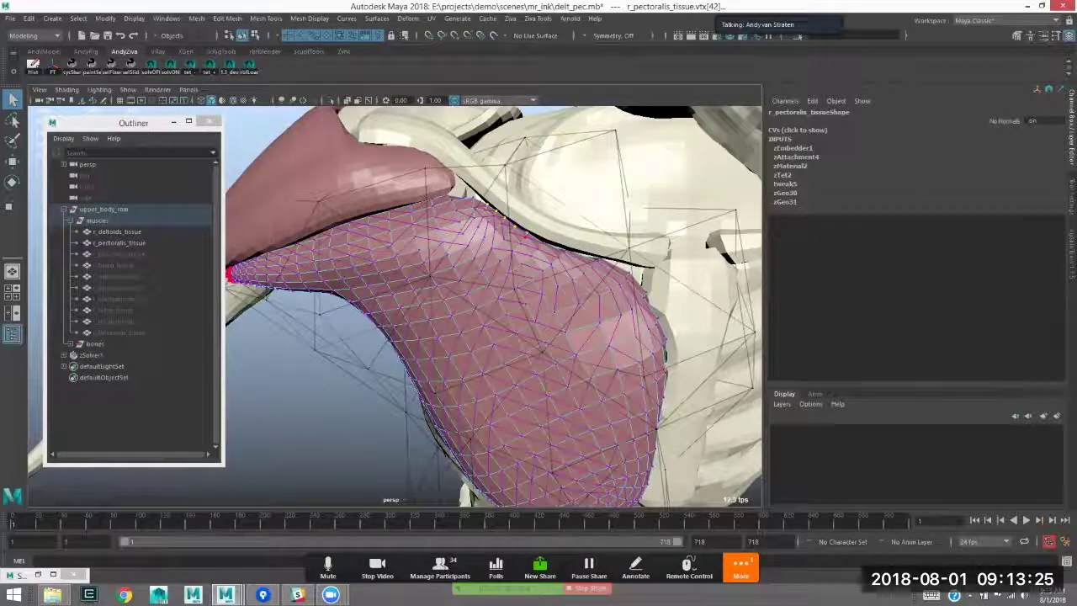
{"action": "left_click", "coordinate": [543, 244], "text": "shift"}
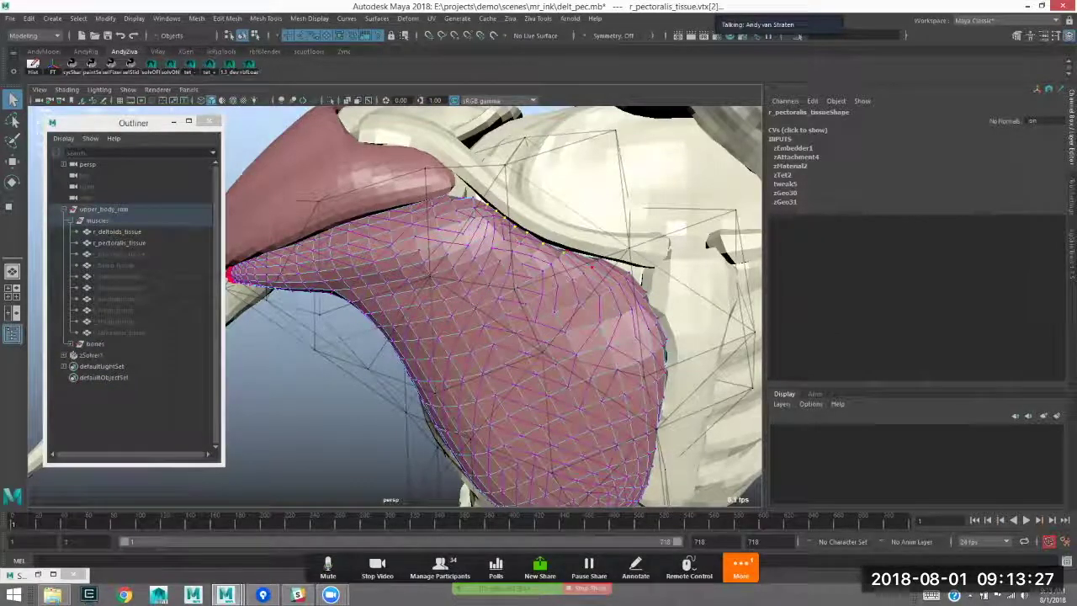
{"action": "left_click_drag", "start_coordinate": [488, 311], "coordinate": [496, 366], "text": "alt"}
{"action": "left_click", "coordinate": [505, 179], "text": "shift"}
{"action": "left_click_drag", "start_coordinate": [505, 179], "coordinate": [606, 189], "text": "alt"}
{"action": "left_click", "coordinate": [509, 18]}
{"action": "left_click", "coordinate": [547, 144]}
- Select zSolver1 to review the humerus and clavicle attachments on the front of the chest
{"action": "right_click_drag", "start_coordinate": [605, 190], "coordinate": [579, 134], "text": "alt"}
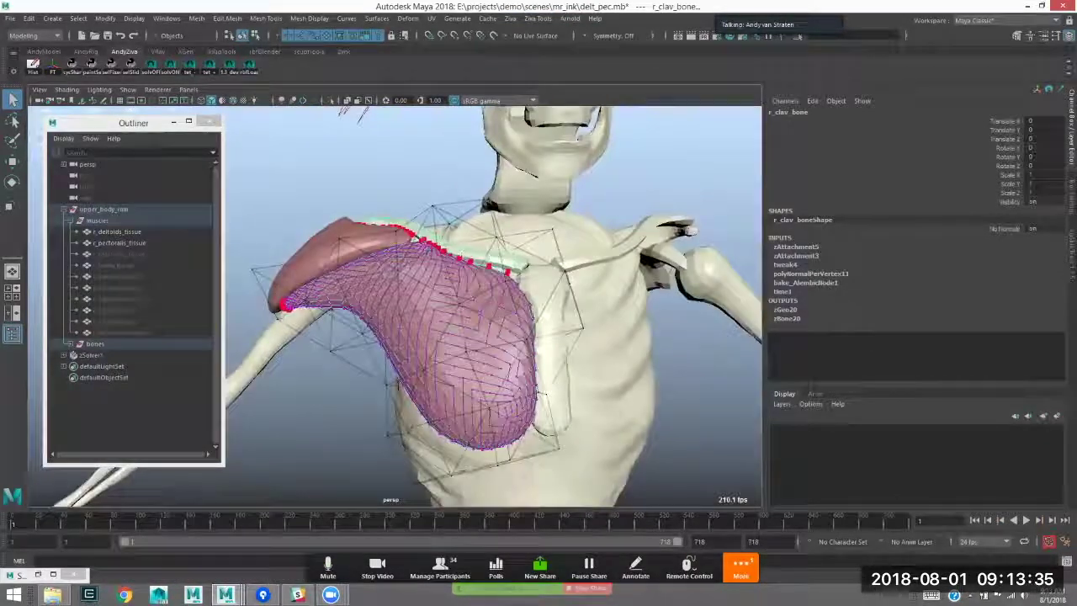
{"action": "middle_click_drag", "start_coordinate": [579, 134], "coordinate": [536, 74], "text": "alt"}
{"action": "left_click", "coordinate": [379, 139]}
{"action": "left_click", "coordinate": [92, 355]}
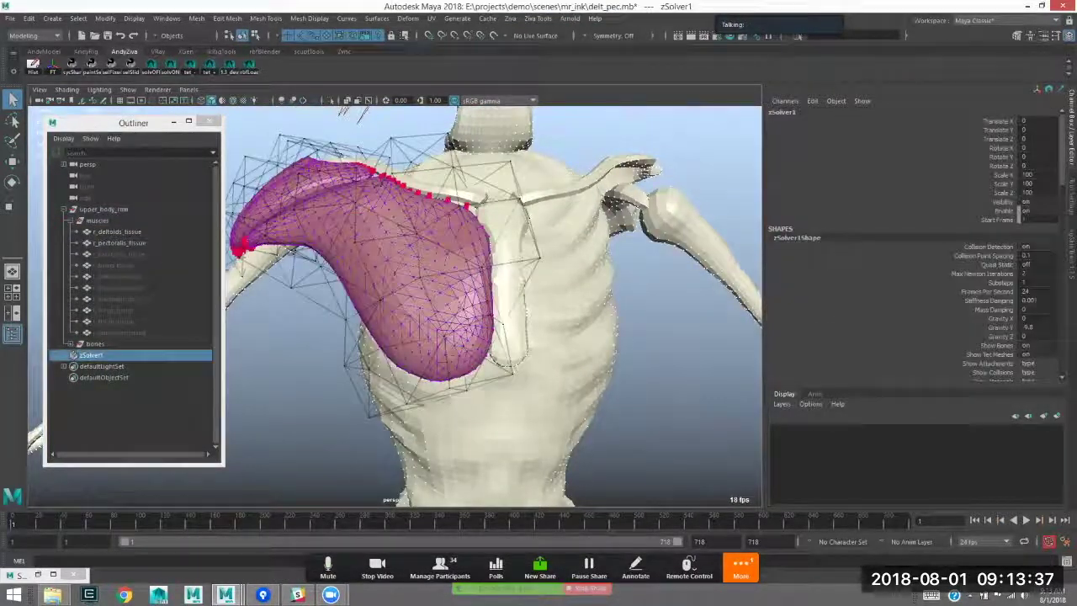
- Select the pectoralis vertices along its inner edge beside the sternum and attach them to the sternum bone
{"action": "left_click", "coordinate": [438, 328]}
{"action": "middle_click_drag", "start_coordinate": [438, 330], "coordinate": [429, 284], "text": "alt"}
{"action": "right_click_drag", "start_coordinate": [438, 287], "coordinate": [401, 287]}
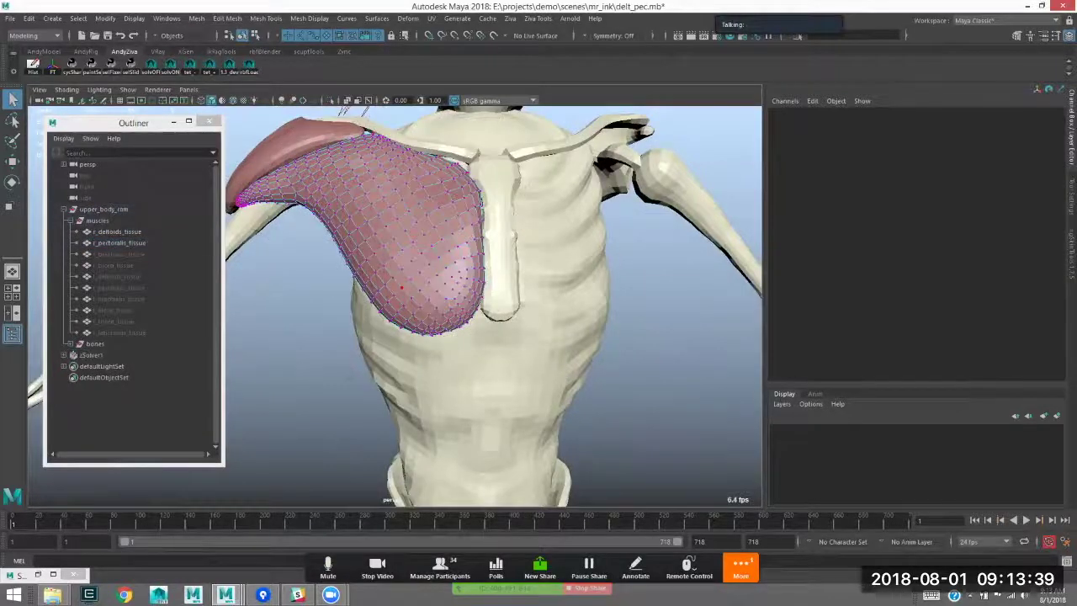
{"action": "left_click_drag", "start_coordinate": [401, 287], "coordinate": [415, 287], "text": "alt"}
{"action": "left_click_drag", "start_coordinate": [503, 200], "coordinate": [475, 303]}
{"action": "left_click_drag", "start_coordinate": [475, 303], "coordinate": [446, 231], "text": "alt"}
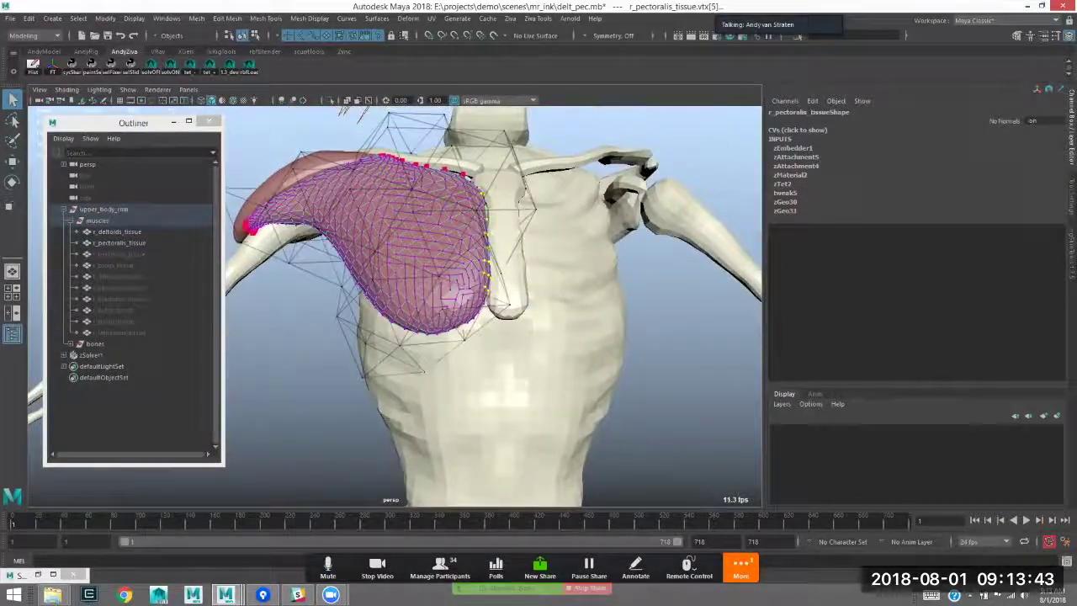
{"action": "left_click", "coordinate": [503, 269], "text": "shift"}
{"action": "left_click", "coordinate": [509, 17]}
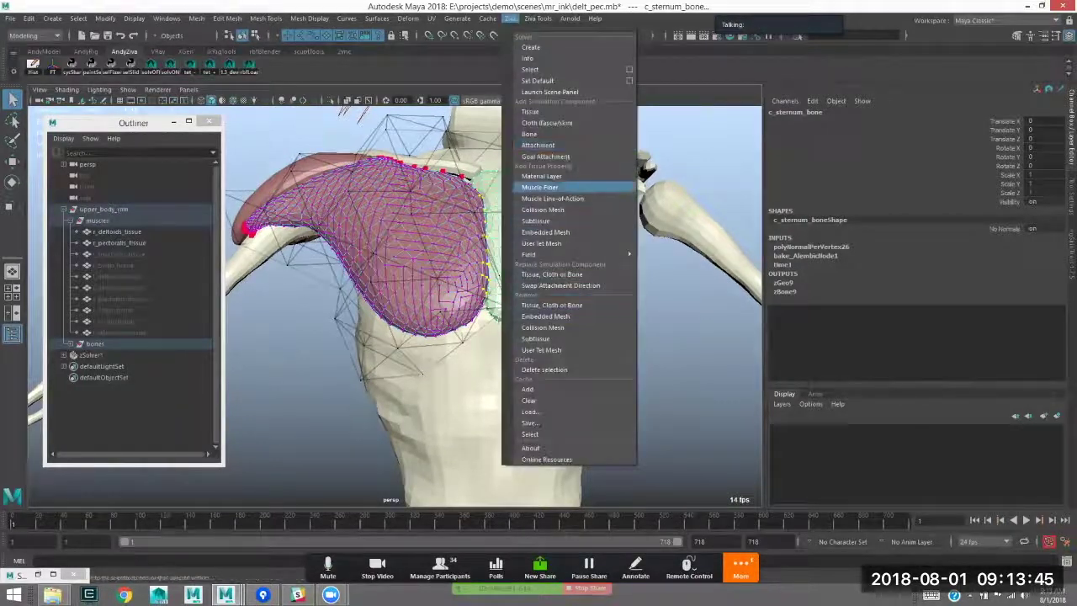
{"action": "left_click", "coordinate": [538, 145]}
{"action": "right_click_drag", "start_coordinate": [496, 202], "coordinate": [420, 244], "text": "alt"}
{"action": "left_click_drag", "start_coordinate": [421, 244], "coordinate": [378, 257], "text": "alt"}
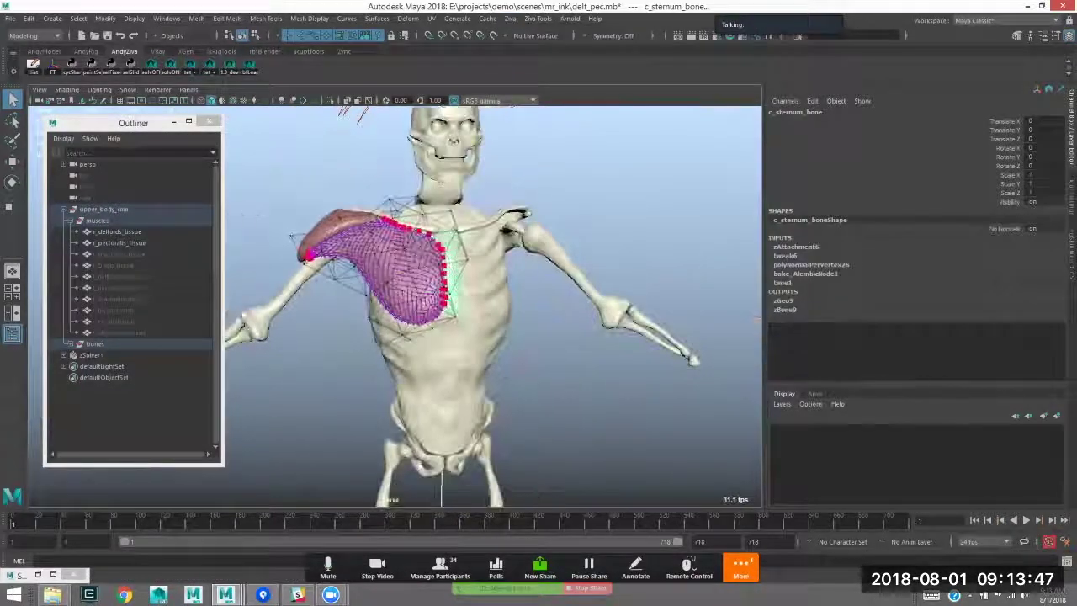
- Return to object selection and select the right deltoid first, followed by the right pectoralis
{"action": "right_click_drag", "start_coordinate": [351, 267], "coordinate": [373, 248]}
{"action": "left_click", "coordinate": [375, 253]}
{"action": "left_click", "coordinate": [384, 254]}
{"action": "left_click_drag", "start_coordinate": [384, 254], "coordinate": [452, 220], "text": "alt"}
{"action": "left_click_drag", "start_coordinate": [519, 202], "coordinate": [532, 228], "text": "alt"}
{"action": "right_click_drag", "start_coordinate": [531, 229], "coordinate": [572, 195], "text": "alt"}
{"action": "left_click_drag", "start_coordinate": [572, 196], "coordinate": [562, 224], "text": "alt"}
{"action": "left_click", "coordinate": [404, 354]}
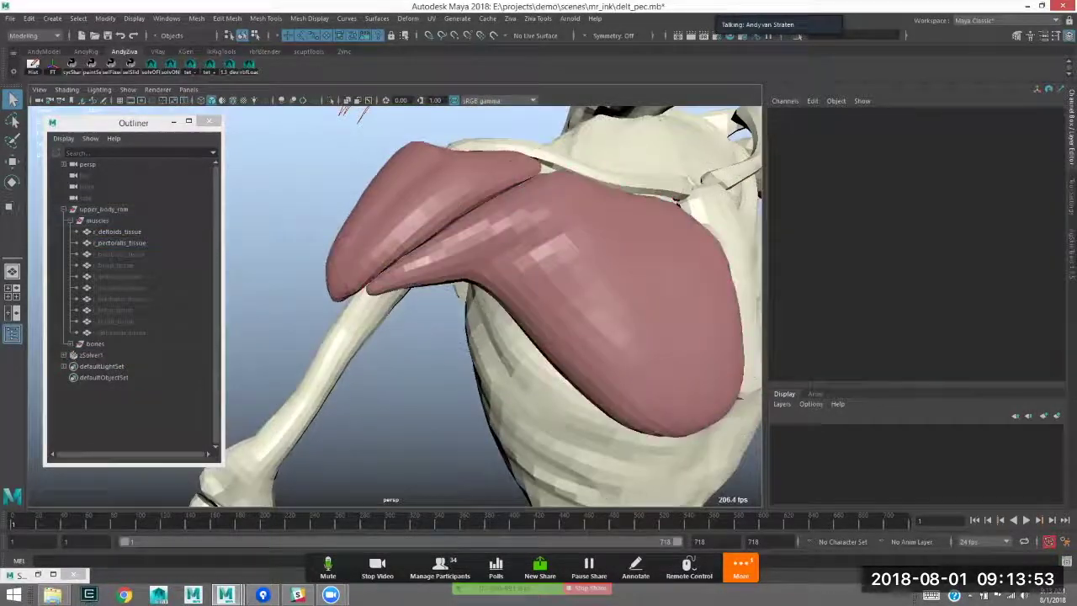
{"action": "left_click", "coordinate": [446, 198]}
{"action": "left_click", "coordinate": [488, 252], "text": "shift"}
{"action": "left_click_drag", "start_coordinate": [484, 259], "coordinate": [476, 271], "text": "alt"}
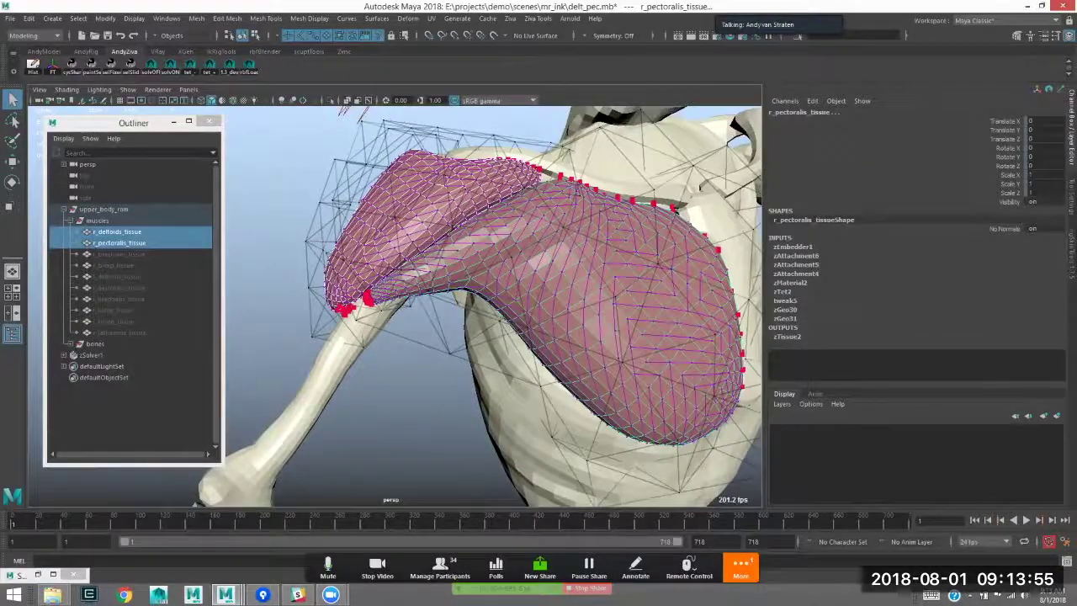
{"action": "middle_click_drag", "start_coordinate": [476, 270], "coordinate": [437, 266], "text": "alt"}
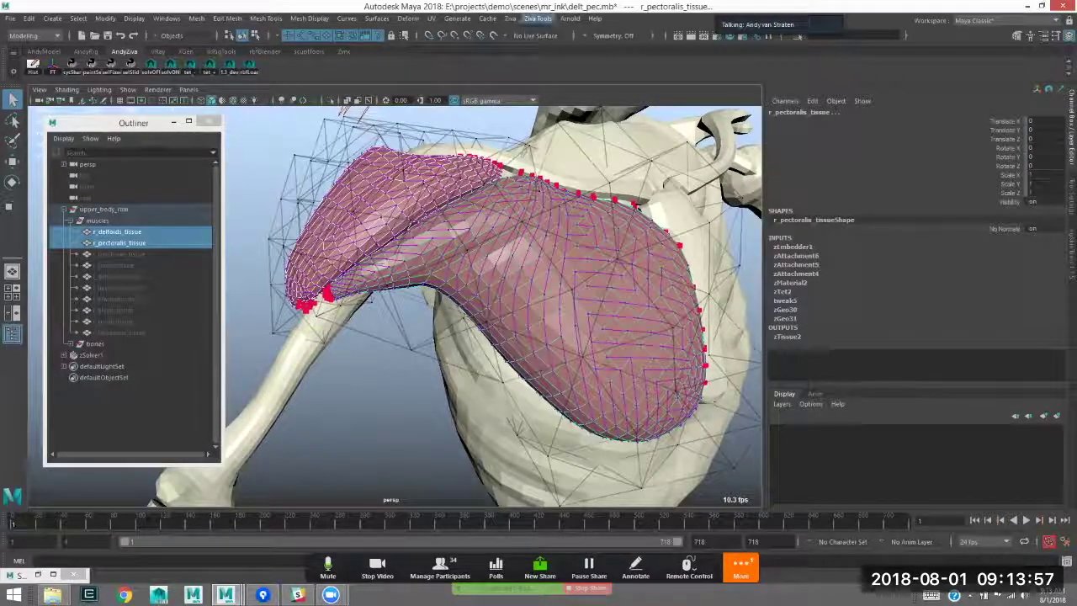
- Select the deltoid vertices closest to the pectoralis with Select Vertices by proximity, using a radius of 0.25
{"action": "left_click", "coordinate": [538, 18]}
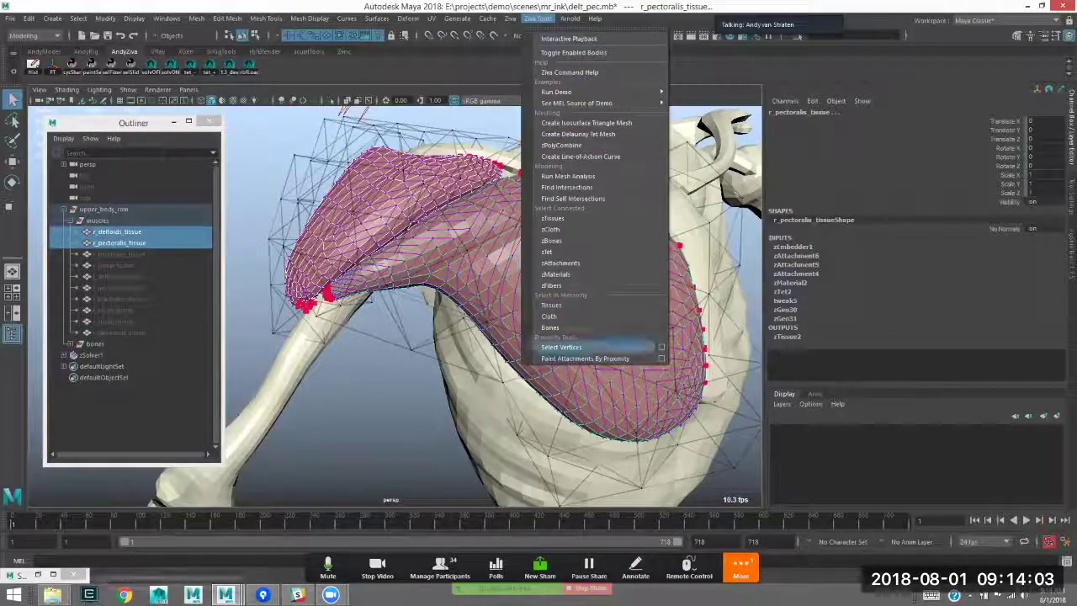
{"action": "left_click", "coordinate": [661, 346]}
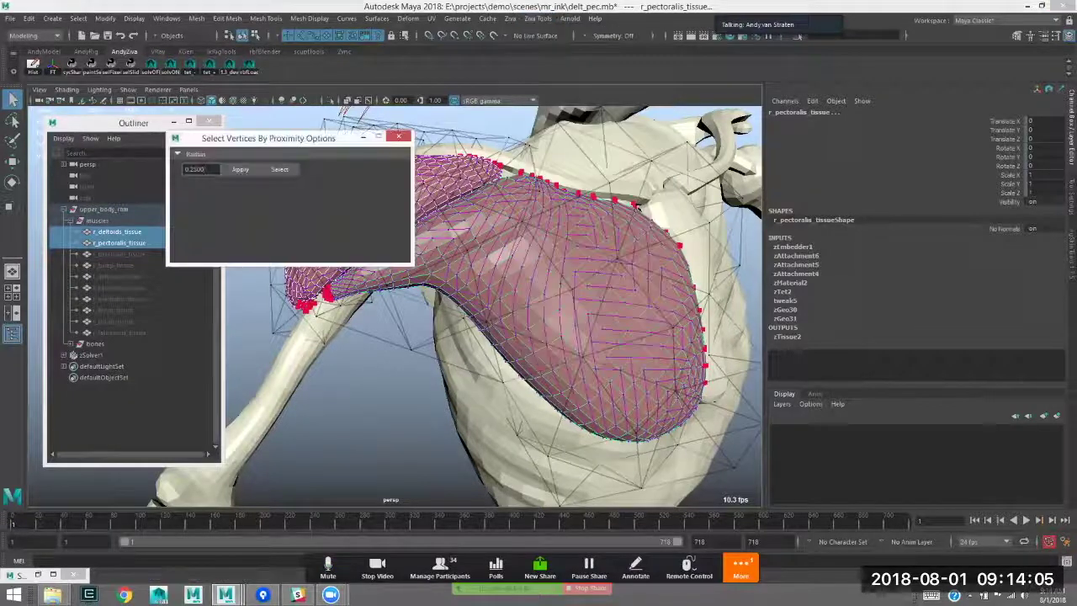
{"action": "left_click_drag", "start_coordinate": [277, 138], "coordinate": [178, 149]}
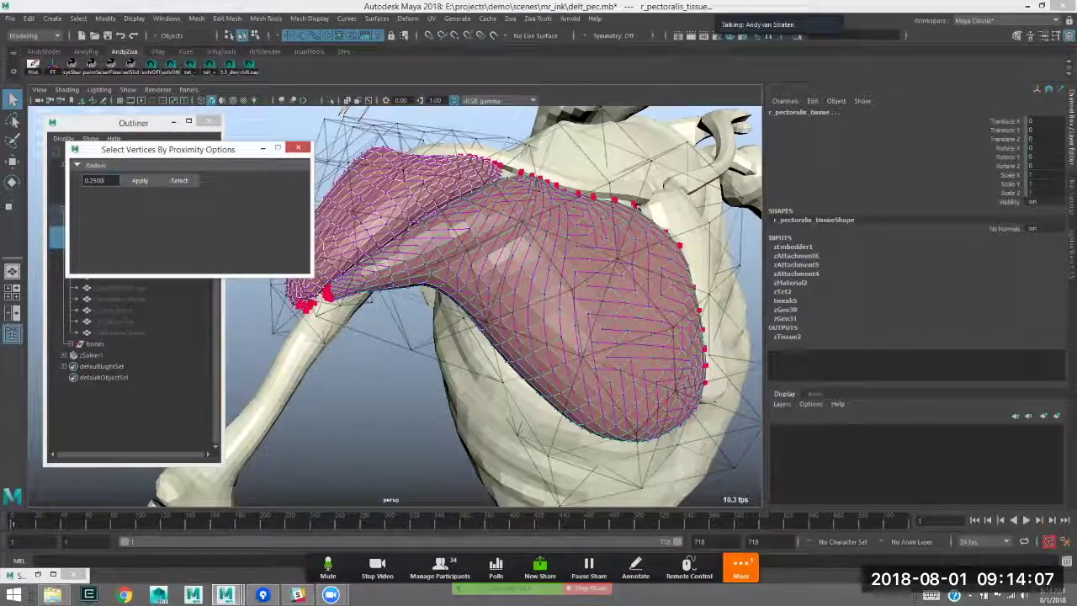
{"action": "left_click", "coordinate": [180, 180]}
{"action": "left_click_drag", "start_coordinate": [438, 311], "coordinate": [459, 311], "text": "alt"}
{"action": "right_click_drag", "start_coordinate": [458, 311], "coordinate": [555, 328], "text": "alt"}
{"action": "left_click_drag", "start_coordinate": [471, 320], "coordinate": [504, 316], "text": "alt"}
{"action": "right_click_drag", "start_coordinate": [505, 315], "coordinate": [354, 309], "text": "alt"}
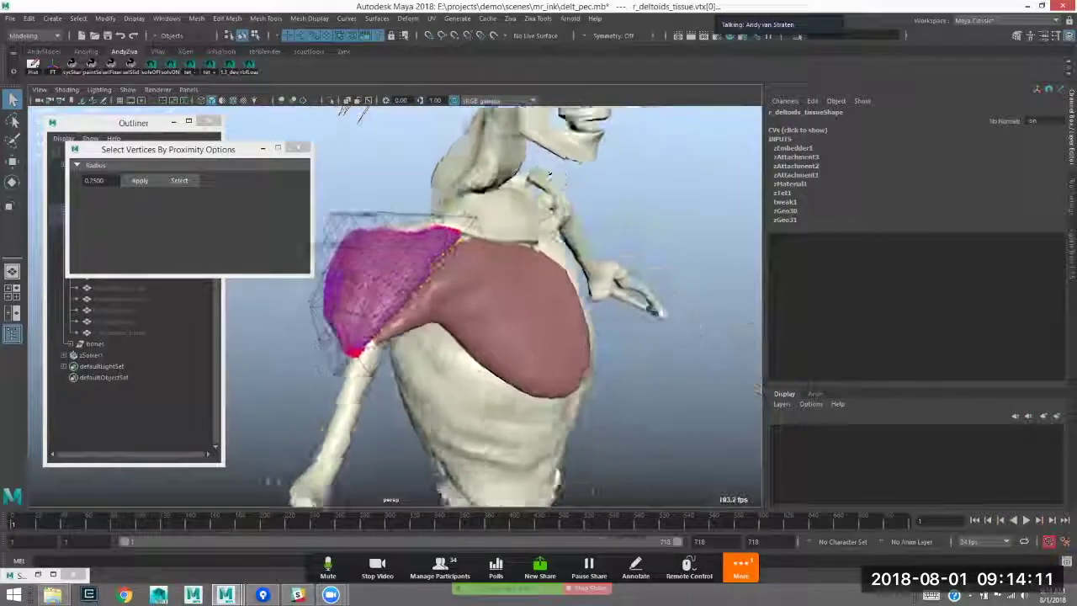
{"action": "left_click_drag", "start_coordinate": [437, 311], "coordinate": [395, 313], "text": "alt"}
{"action": "right_click_drag", "start_coordinate": [404, 312], "coordinate": [471, 311], "text": "alt"}
{"action": "middle_click_drag", "start_coordinate": [471, 311], "coordinate": [465, 266], "text": "alt"}
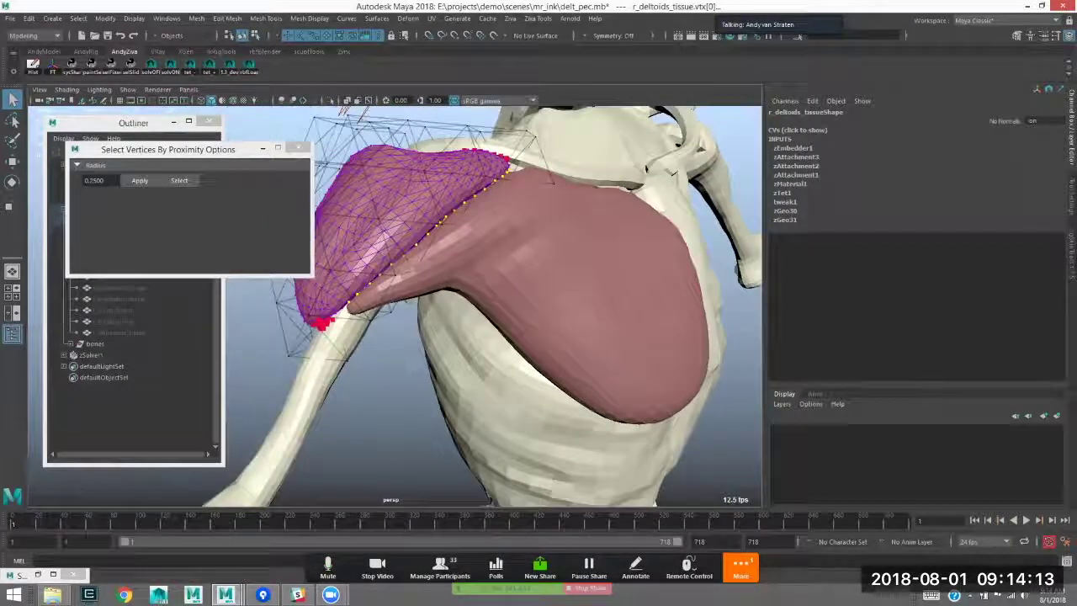
- Add the right pectoralis to the selected deltoid vertices and create a Ziva attachment between the two muscles
{"action": "left_click", "coordinate": [589, 328], "text": "shift"}
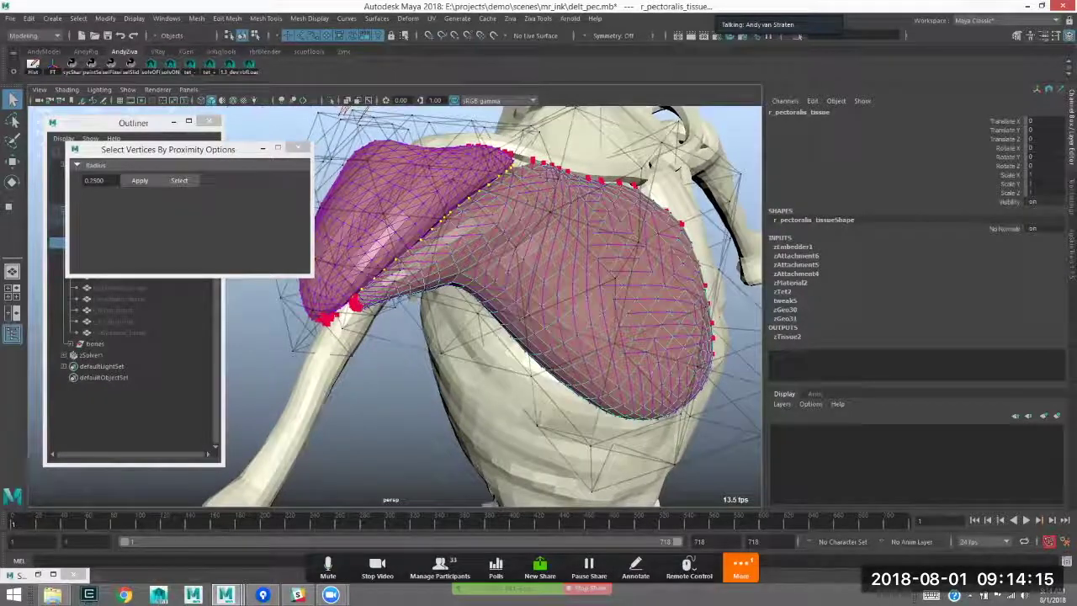
{"action": "left_click", "coordinate": [510, 18]}
{"action": "left_click", "coordinate": [537, 145]}
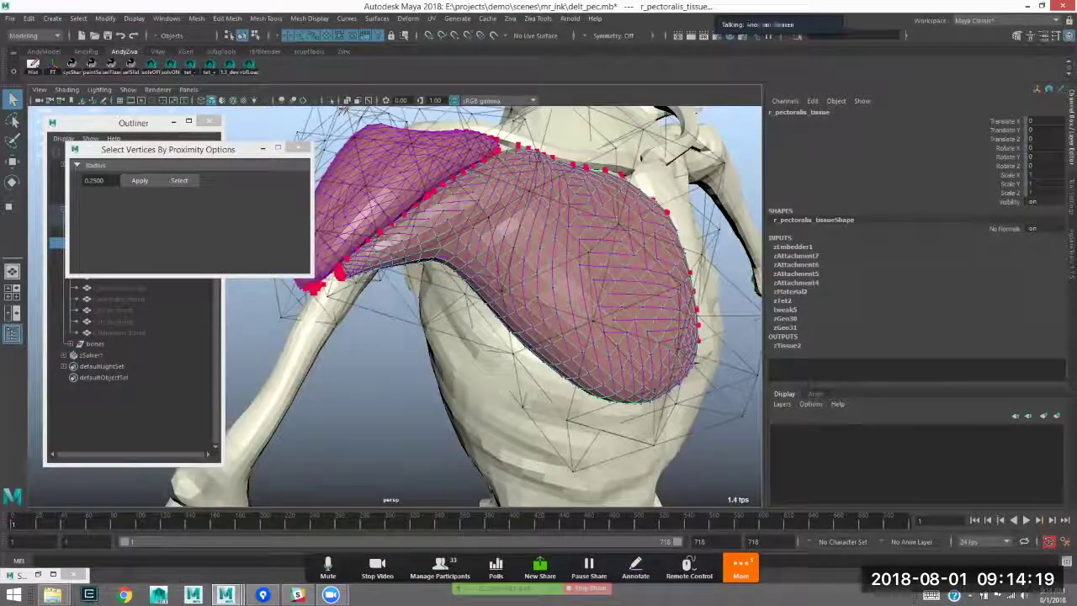
- Set the deltoid-to-pectoralis attachment's stiffness exponent to 10^5 and its stiffness to 5
{"action": "left_click", "coordinate": [796, 256]}
{"action": "left_click_drag", "start_coordinate": [504, 319], "coordinate": [587, 337], "text": "alt"}
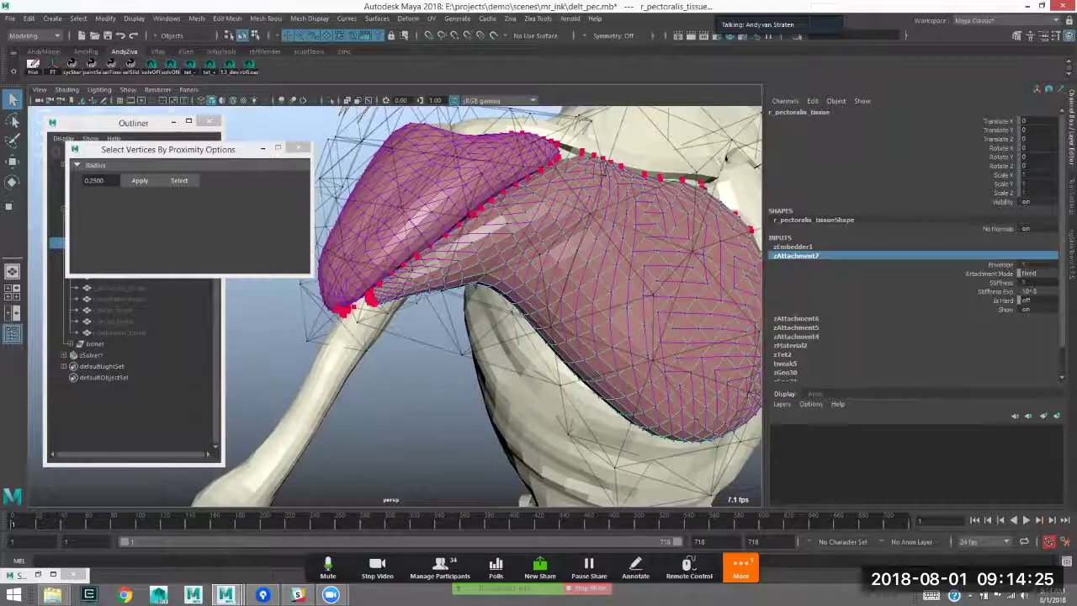
{"action": "middle_click_drag", "start_coordinate": [587, 336], "coordinate": [608, 327], "text": "alt"}
{"action": "left_click_drag", "start_coordinate": [557, 329], "coordinate": [540, 330], "text": "alt"}
{"action": "left_click", "coordinate": [1028, 291]}
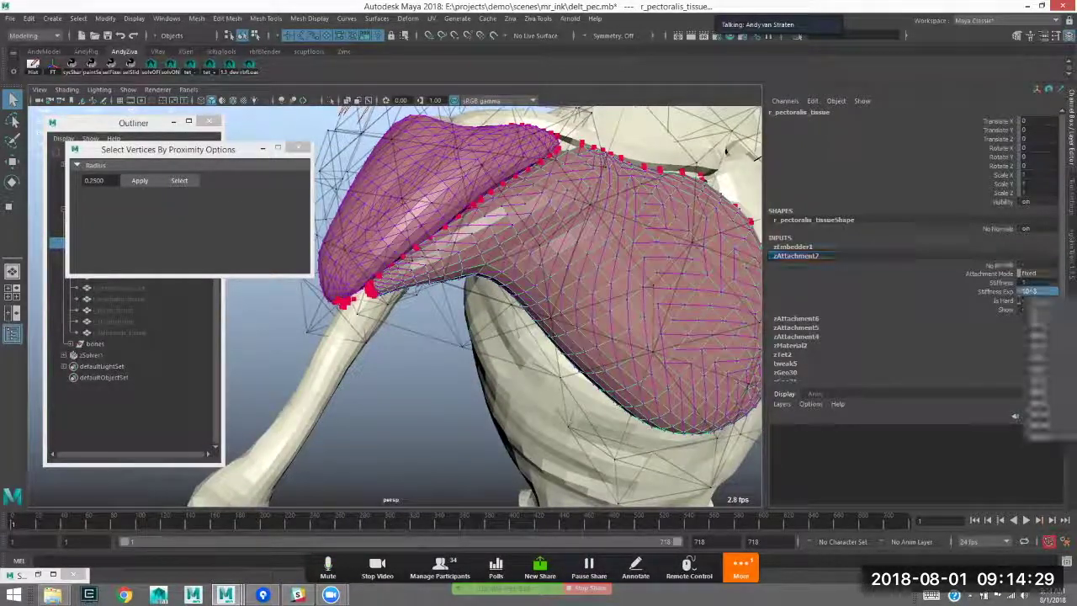
{"action": "left_click", "coordinate": [1038, 358]}
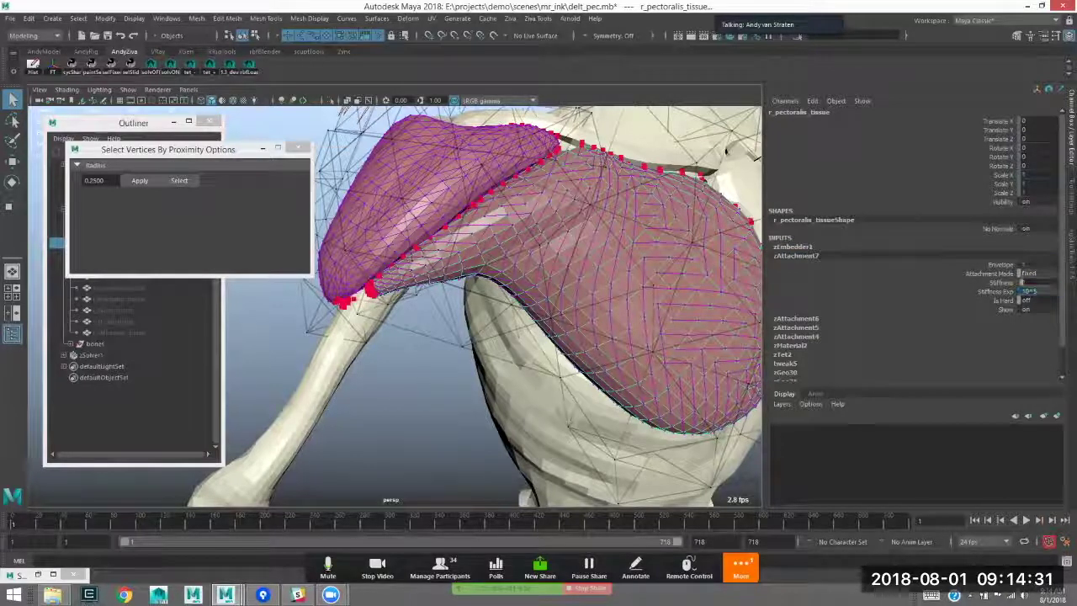
{"action": "key", "text": "Return"}
{"action": "scroll", "coordinate": [454, 295], "scroll_direction": "down", "scroll_amount": 4}
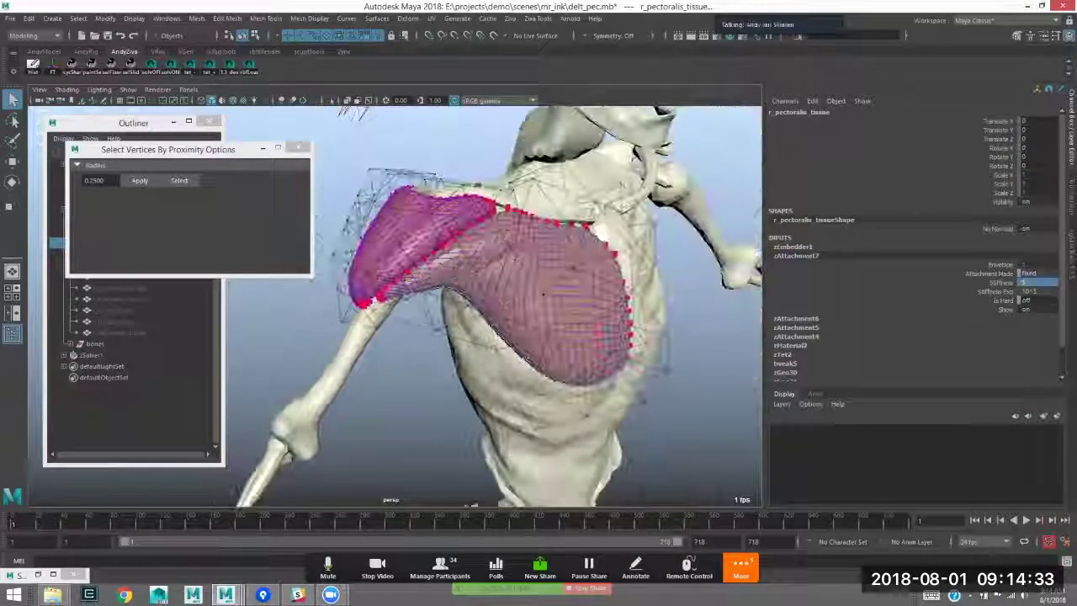
- Clear the selection, play the simulation of both muscles and return to frame 1
{"action": "right_click_drag", "start_coordinate": [420, 290], "coordinate": [461, 268]}
{"action": "left_click", "coordinate": [497, 282]}
{"action": "left_click", "coordinate": [370, 404]}
{"action": "scroll", "coordinate": [370, 404], "scroll_direction": "down", "scroll_amount": 2}
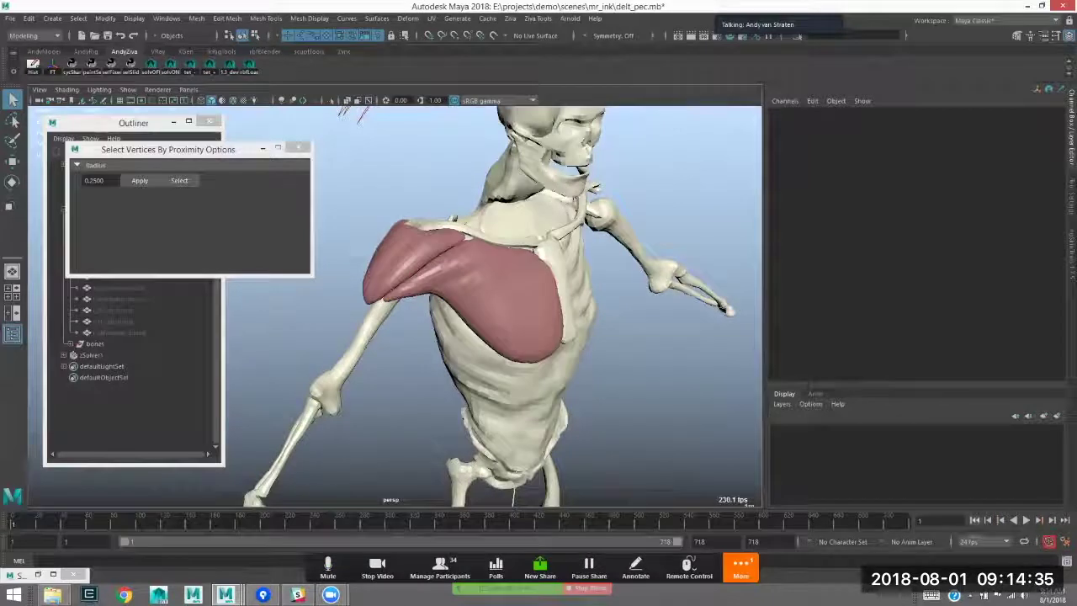
{"action": "key", "text": "alt+v"}
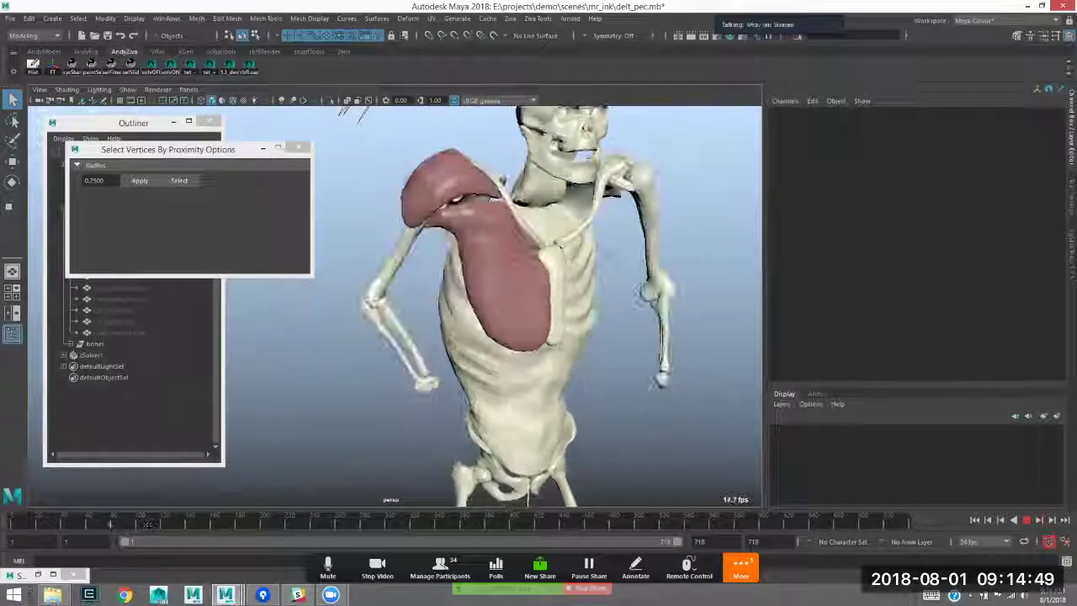
{"action": "left_click", "coordinate": [95, 522]}
{"action": "left_click_drag", "start_coordinate": [95, 522], "coordinate": [13, 522]}
- Select the vertices along the pectoralis's lower edge and attach them to the rib cage volume bone
{"action": "left_click", "coordinate": [425, 273]}
{"action": "right_click_drag", "start_coordinate": [438, 294], "coordinate": [522, 295], "text": "alt"}
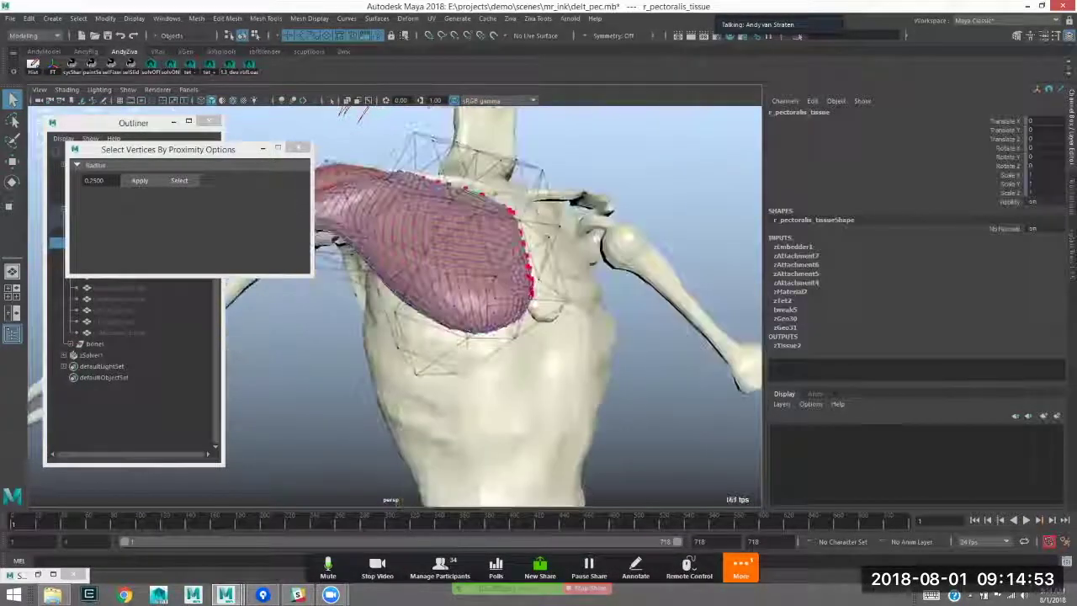
{"action": "key", "text": "F9"}
{"action": "left_click_drag", "start_coordinate": [521, 295], "coordinate": [521, 324], "text": "alt"}
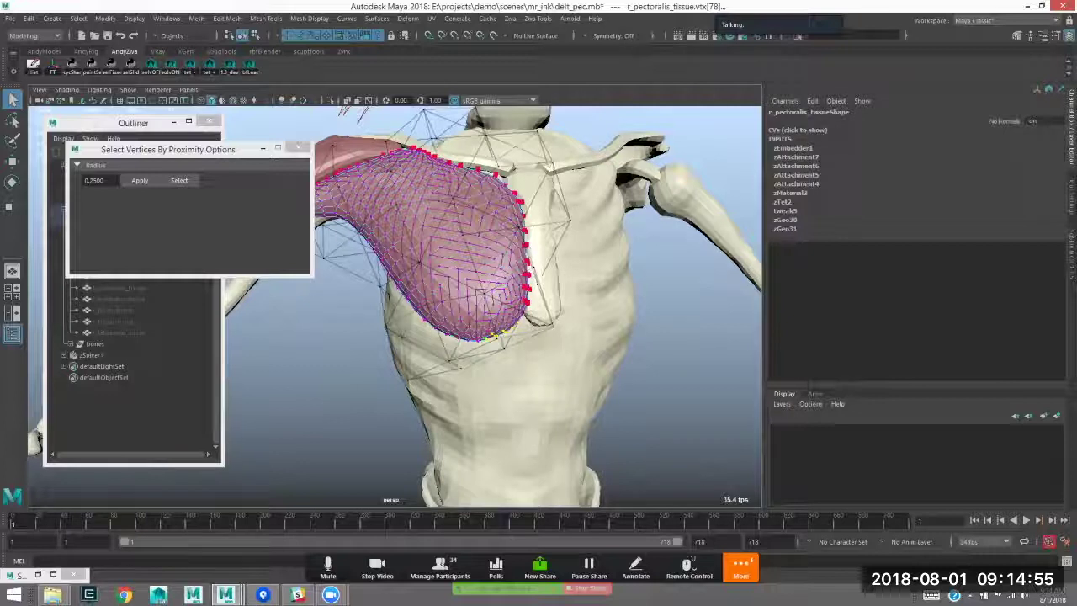
{"action": "left_click_drag", "start_coordinate": [536, 271], "coordinate": [471, 222], "text": "alt"}
{"action": "left_click_drag", "start_coordinate": [471, 290], "coordinate": [459, 305], "text": "alt"}
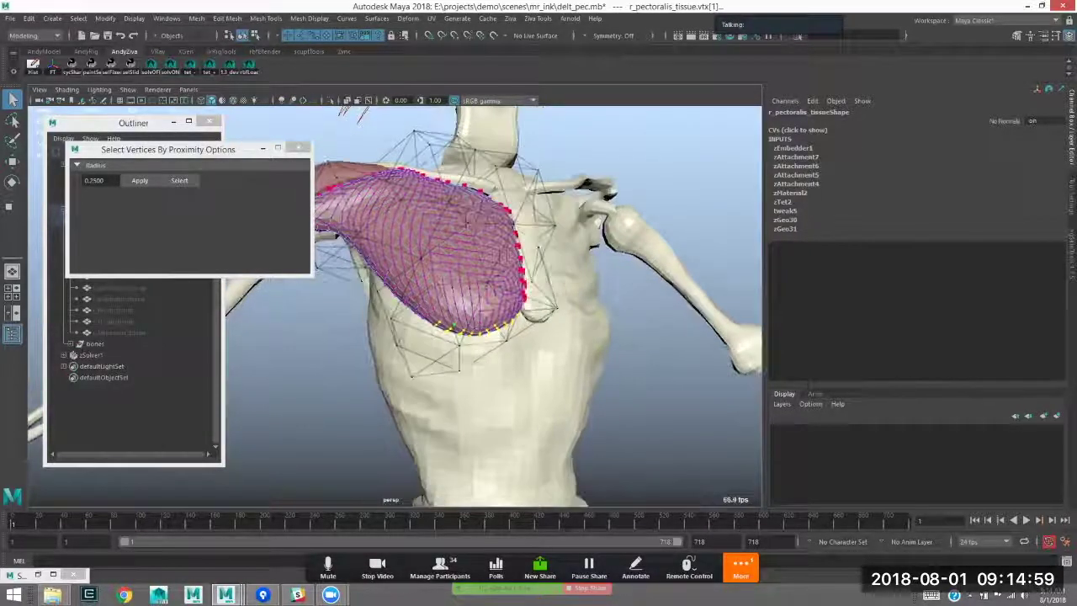
{"action": "left_click_drag", "start_coordinate": [455, 221], "coordinate": [461, 225], "text": "alt"}
{"action": "left_click", "coordinate": [506, 375], "text": "shift"}
{"action": "left_click_drag", "start_coordinate": [506, 375], "coordinate": [479, 381], "text": "alt"}
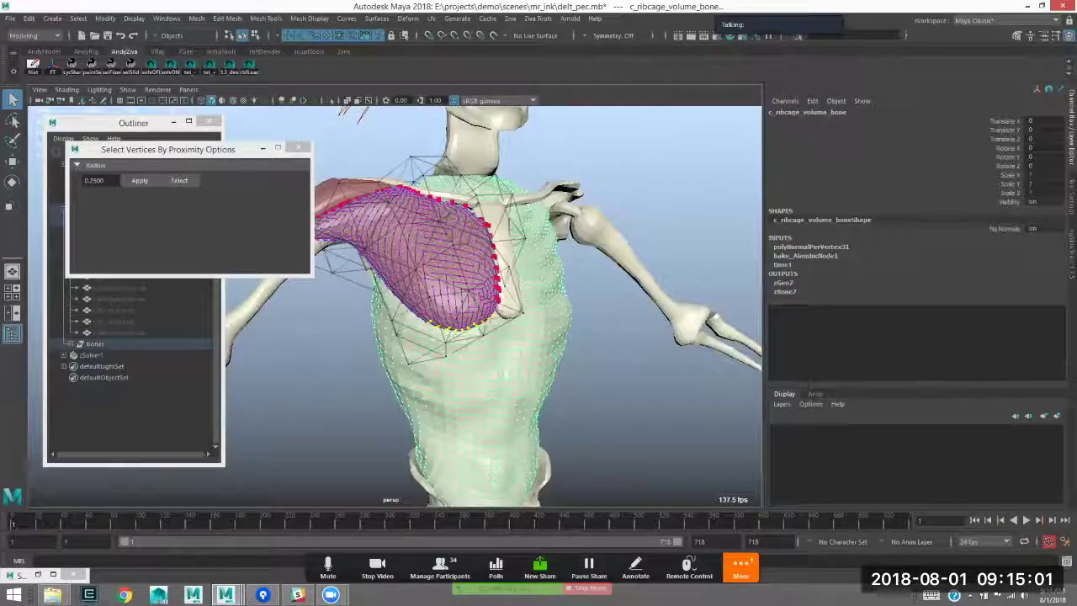
{"action": "left_click", "coordinate": [538, 18]}
{"action": "left_click", "coordinate": [610, 150]}
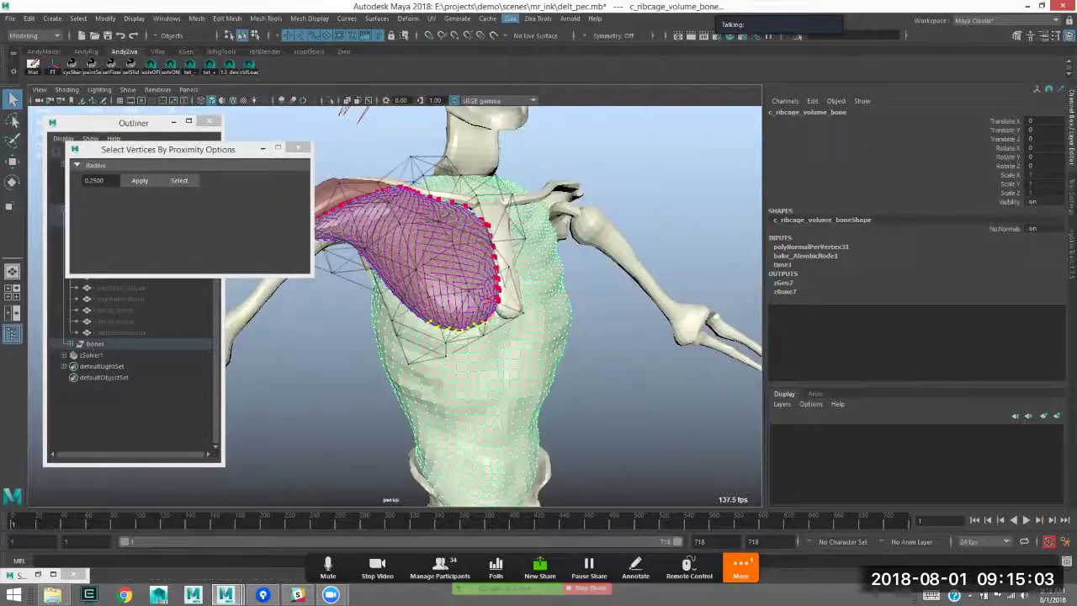
- Select zSolver1 to review all attachments, including those between the pectoralis and the rib cage
{"action": "left_click_drag", "start_coordinate": [538, 353], "coordinate": [532, 357], "text": "alt"}
{"action": "left_click", "coordinate": [622, 362]}
{"action": "left_click_drag", "start_coordinate": [623, 361], "coordinate": [608, 358], "text": "alt"}
{"action": "left_click", "coordinate": [496, 309]}
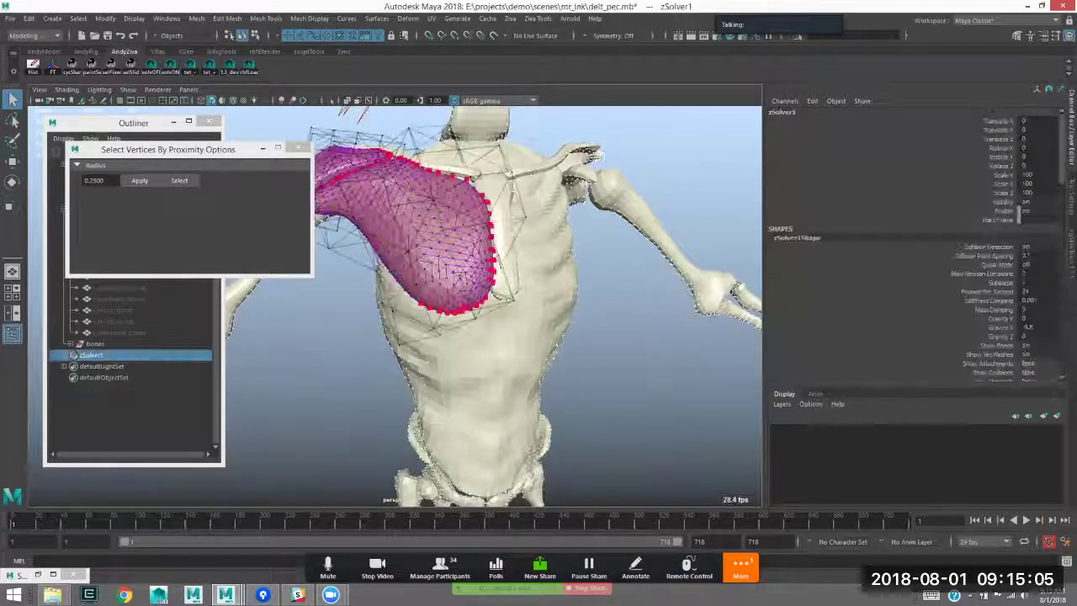
- Play the simulation of both muscles with nothing selected, closing the Select Vertices By Proximity options, and stop partway
{"action": "right_click_drag", "start_coordinate": [497, 309], "coordinate": [455, 313], "text": "alt"}
{"action": "left_click", "coordinate": [621, 365]}
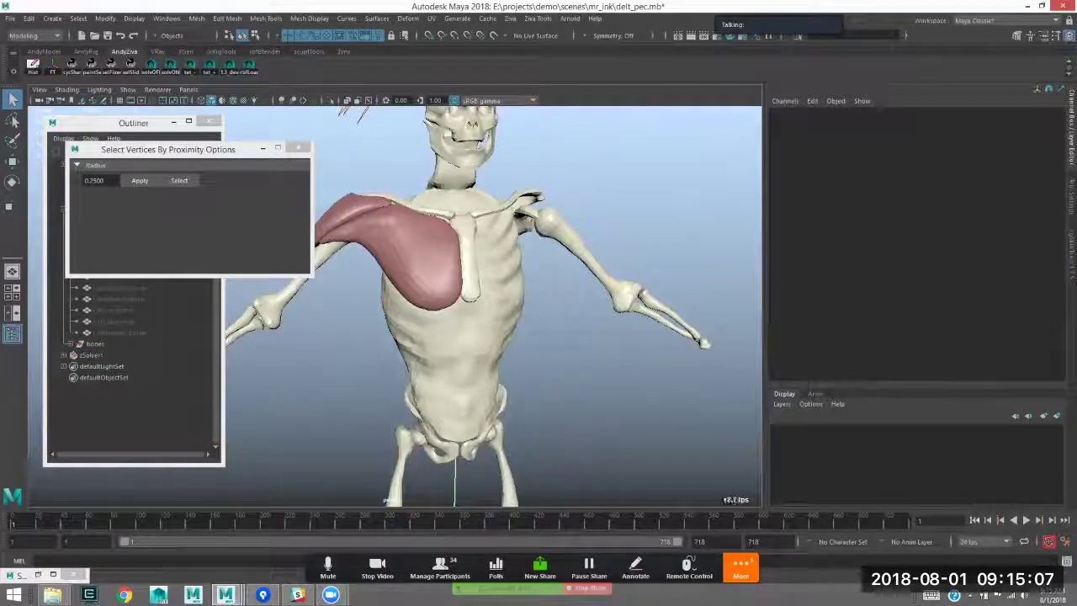
{"action": "key", "text": "alt+v"}
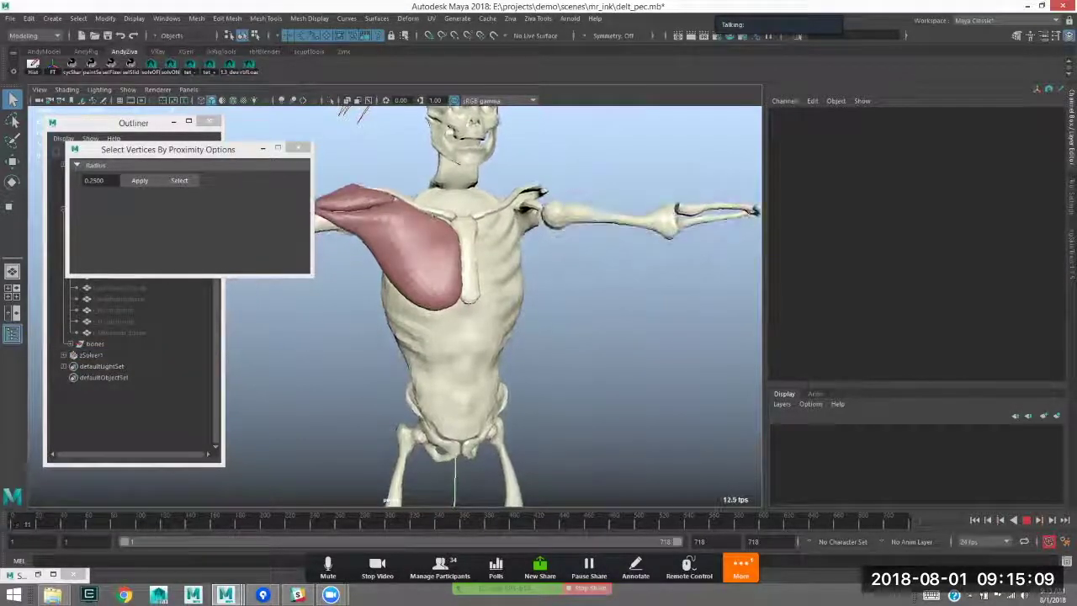
{"action": "left_click", "coordinate": [298, 147]}
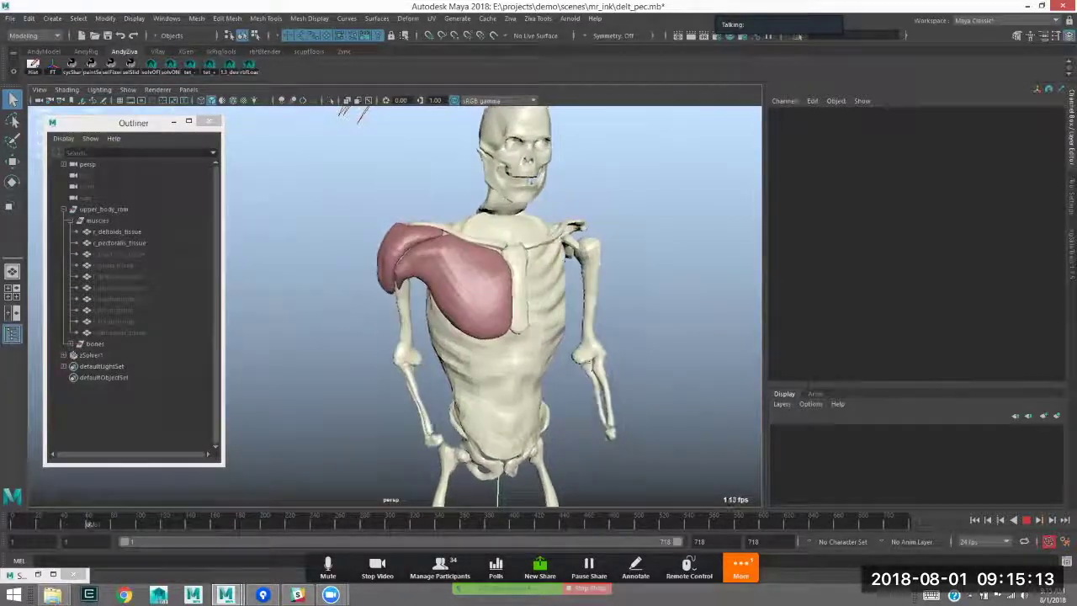
{"action": "key", "text": "Escape"}
- Isolate the right pectoralis tissue, inspect its deformed shape from several angles, and show the other objects again
{"action": "left_click_drag", "start_coordinate": [488, 395], "coordinate": [483, 349], "text": "alt"}
{"action": "left_click", "coordinate": [483, 349]}
{"action": "right_click_drag", "start_coordinate": [484, 349], "coordinate": [652, 358], "text": "alt"}
{"action": "key", "text": "ctrl+1"}
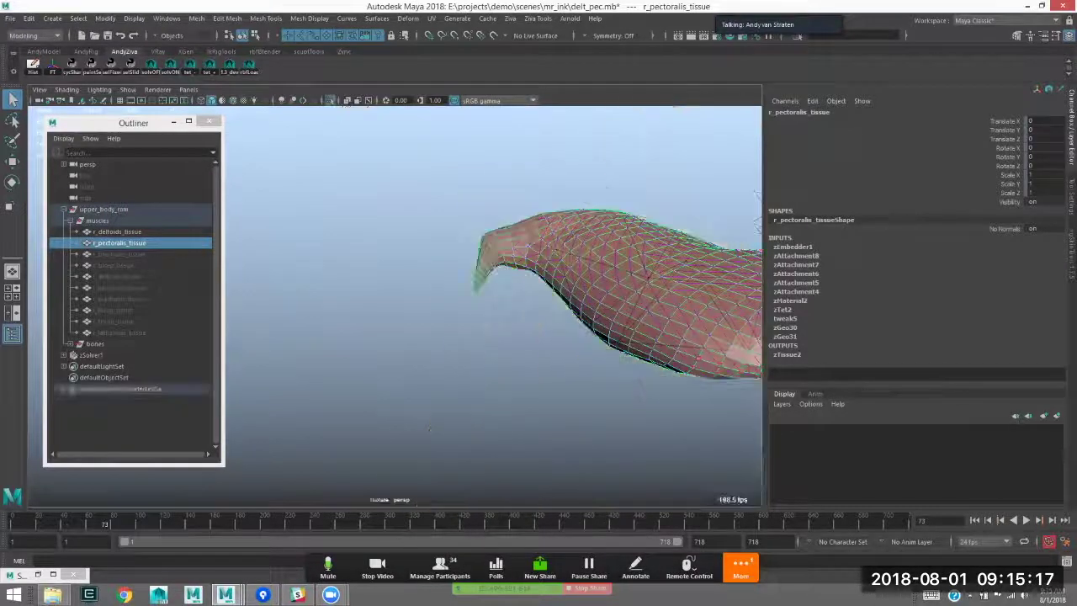
{"action": "left_click_drag", "start_coordinate": [429, 429], "coordinate": [471, 379], "text": "alt"}
{"action": "right_click_drag", "start_coordinate": [555, 387], "coordinate": [433, 387], "text": "alt"}
{"action": "middle_click_drag", "start_coordinate": [505, 404], "coordinate": [412, 311], "text": "alt"}
{"action": "left_click_drag", "start_coordinate": [412, 311], "coordinate": [601, 273], "text": "alt"}
{"action": "key", "text": "ctrl+1"}
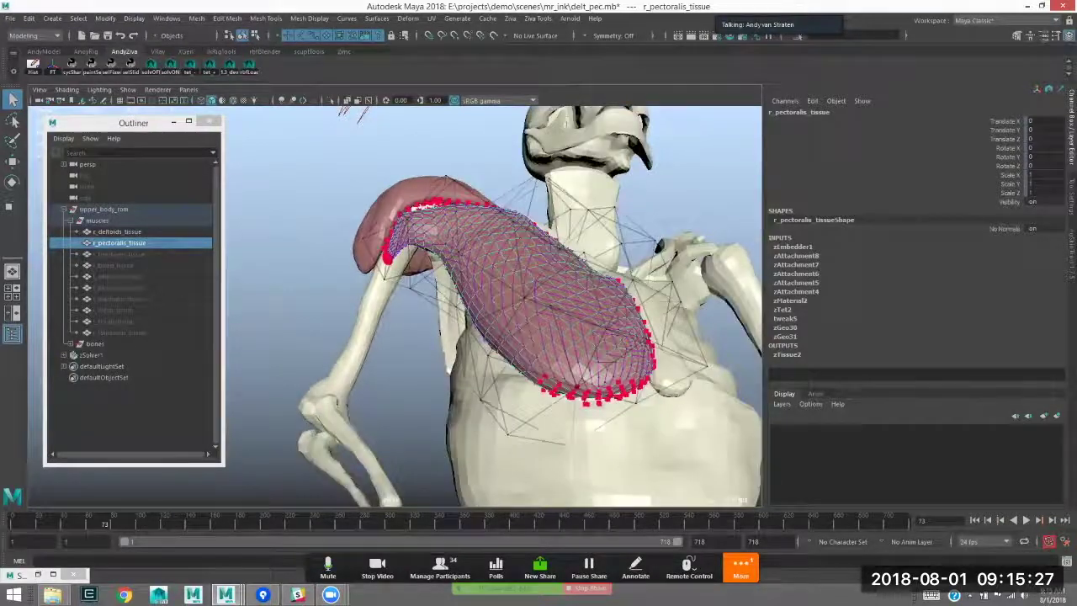
- Return to frame 1, set the pectoralis's zTet2 tet size to 6, and reselect the muscle to review its tet mesh
{"action": "key", "text": "Escape"}
{"action": "left_click_drag", "start_coordinate": [550, 328], "coordinate": [561, 373], "text": "alt"}
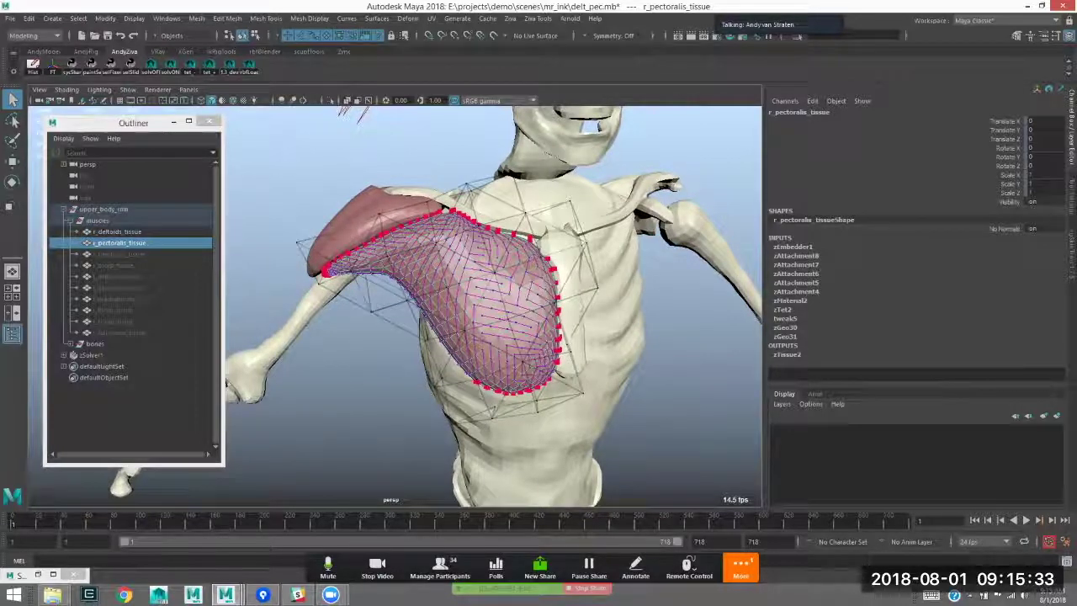
{"action": "left_click", "coordinate": [782, 310]}
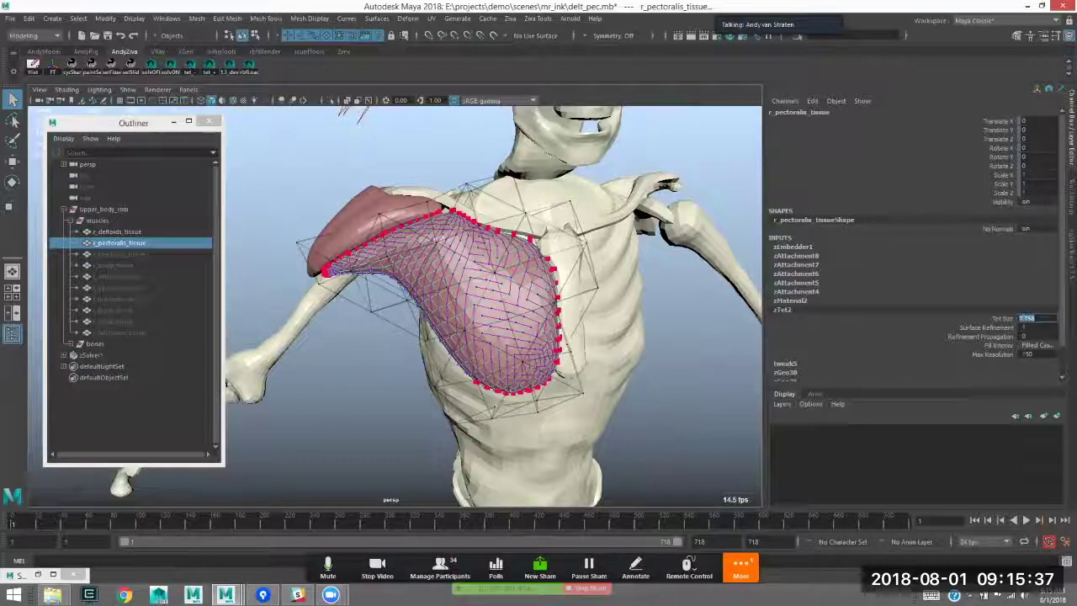
{"action": "key", "text": "Return"}
{"action": "left_click_drag", "start_coordinate": [522, 337], "coordinate": [557, 327], "text": "alt"}
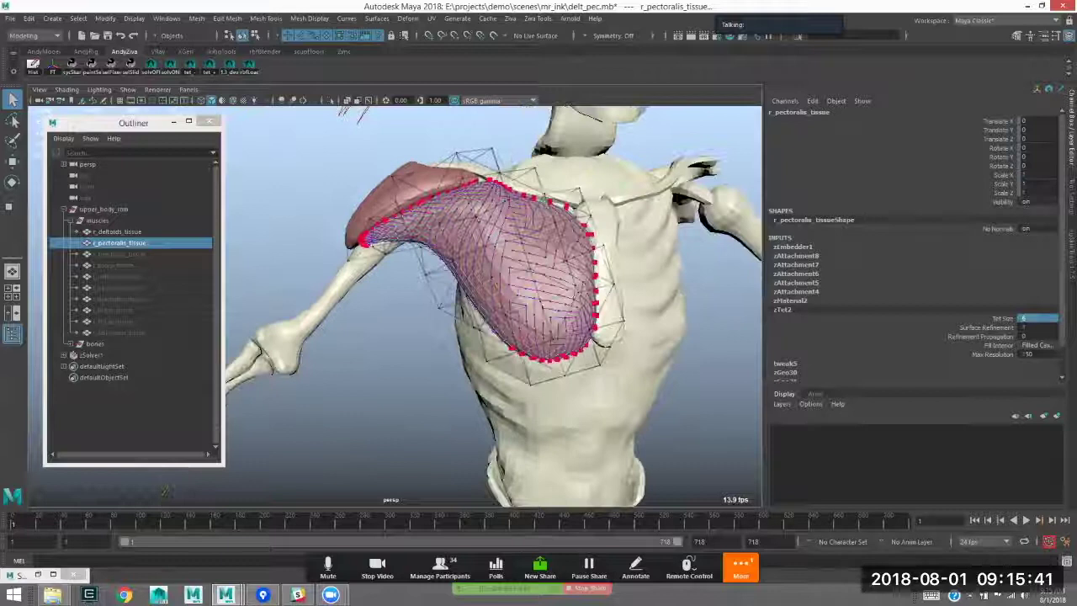
{"action": "left_click", "coordinate": [412, 353]}
{"action": "left_click", "coordinate": [522, 277]}
{"action": "middle_click_drag", "start_coordinate": [522, 277], "coordinate": [508, 265], "text": "alt"}
{"action": "mouse_move", "coordinate": [509, 265]}
{"action": "left_mouse_down", "text": "alt"}
{"action": "mouse_move", "coordinate": [535, 259]}
{"action": "mouse_move", "coordinate": [528, 268]}
{"action": "left_mouse_up", "text": "alt"}
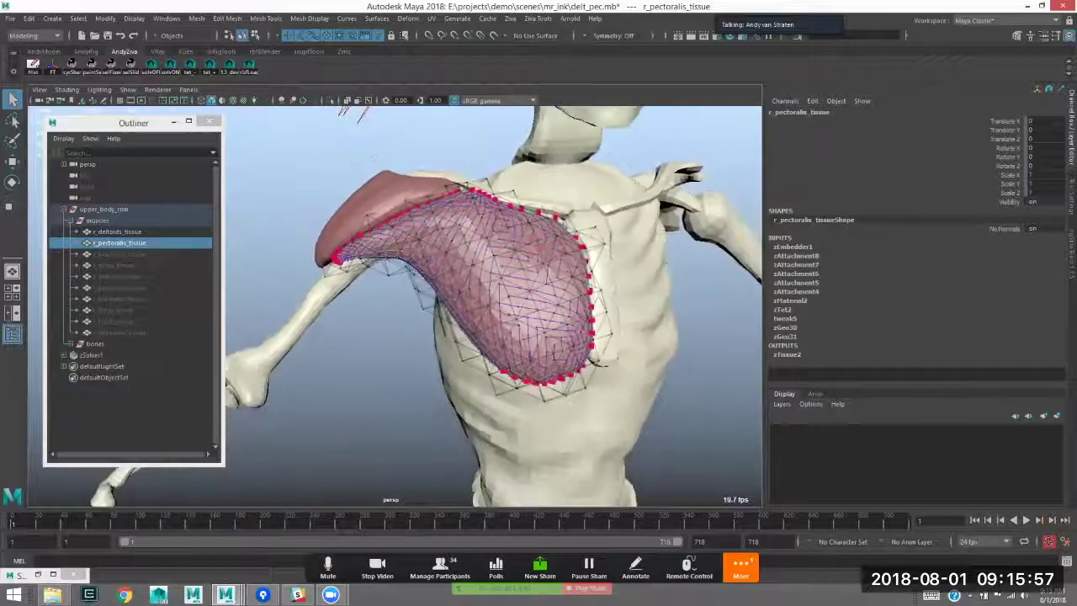
- Add a Ziva fiber to the pectoralis and open the zFiber1 endPoints map for painting
{"action": "key", "text": "alt+v"}
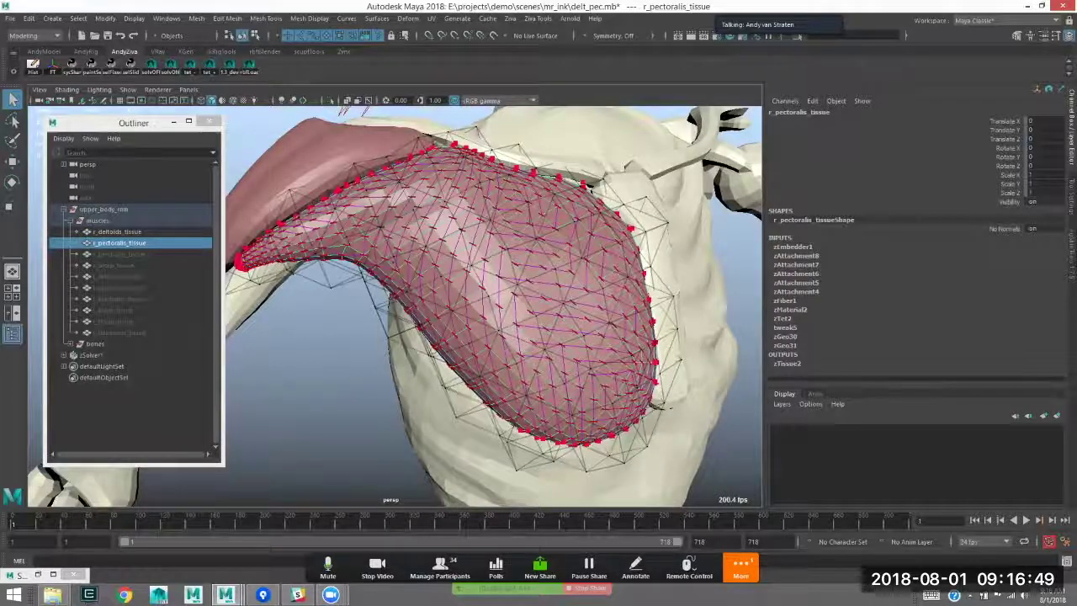
{"action": "key", "text": "ctrl+1"}
{"action": "right_click_drag", "start_coordinate": [415, 223], "coordinate": [362, 223]}
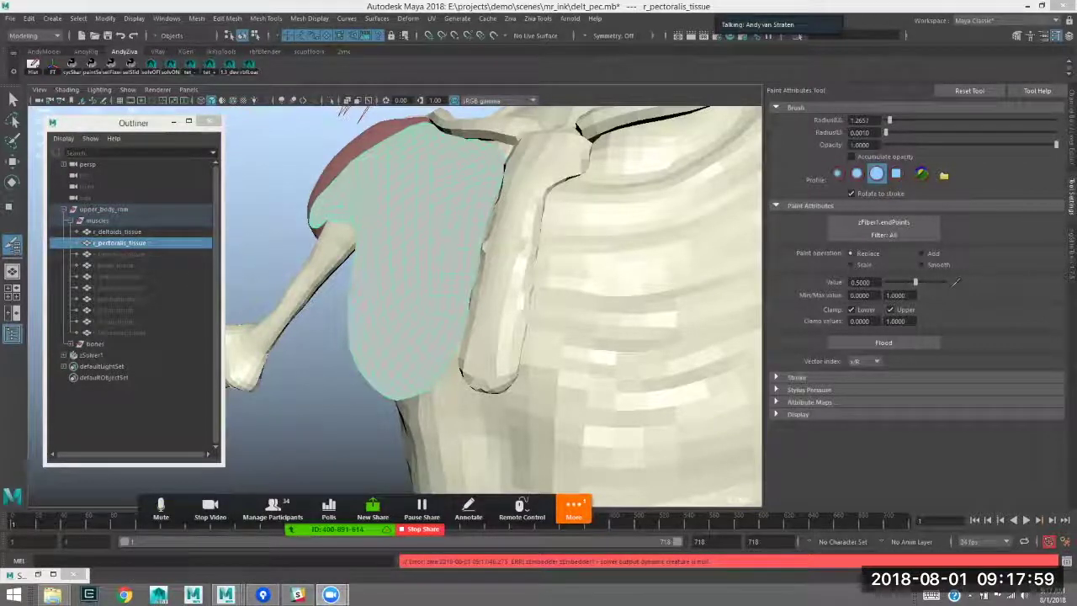
- Open the Script Editor, widen it to read the logged Ziva messages in full, and close it
{"action": "left_click", "coordinate": [1066, 562]}
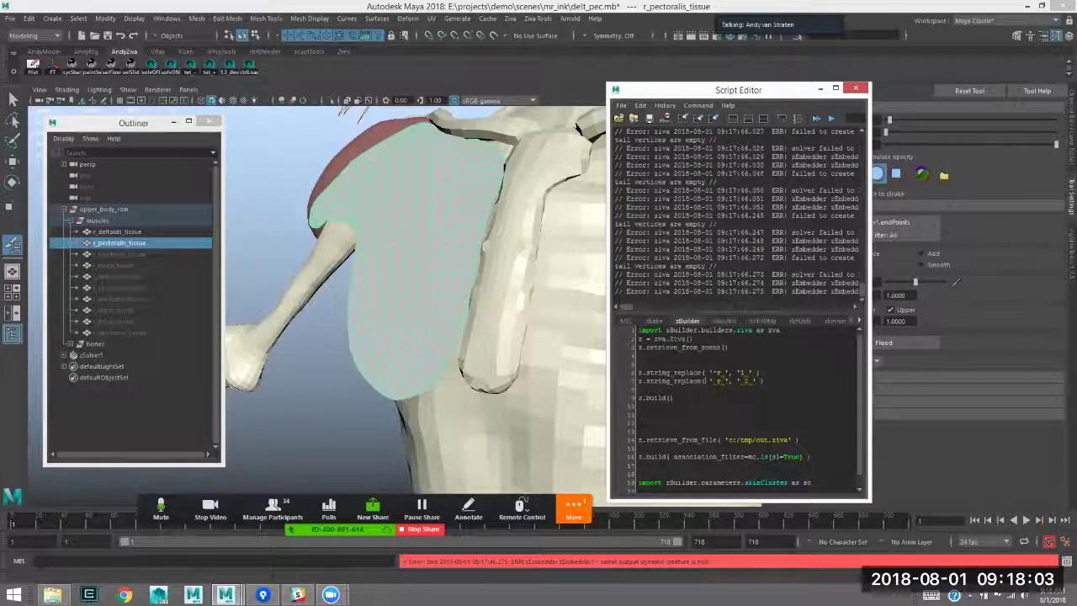
{"action": "left_click_drag", "start_coordinate": [607, 252], "coordinate": [384, 253]}
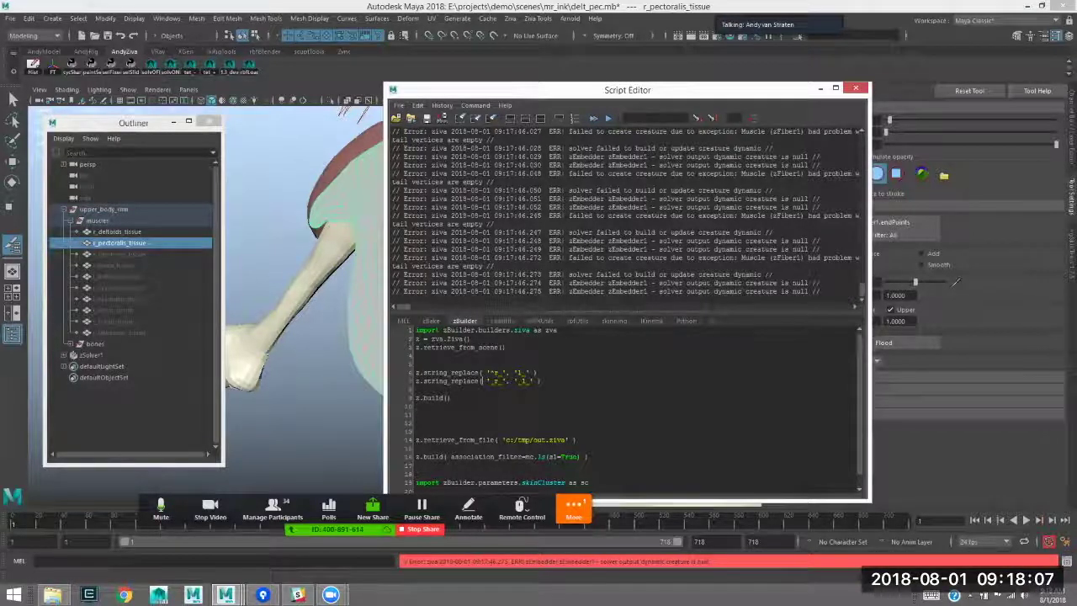
{"action": "left_click_drag", "start_coordinate": [719, 257], "coordinate": [624, 257]}
{"action": "left_click_drag", "start_coordinate": [624, 257], "coordinate": [648, 257]}
{"action": "left_click_drag", "start_coordinate": [871, 258], "coordinate": [957, 257]}
{"action": "left_click", "coordinate": [907, 88]}
- Paint the zFiber1 endPoints map with value 1 along the pectoralis's edge at the clavicle
{"action": "left_click_drag", "start_coordinate": [416, 332], "coordinate": [505, 337], "text": "alt"}
{"action": "middle_click_drag", "start_coordinate": [505, 337], "coordinate": [535, 387], "text": "alt"}
{"action": "left_click_drag", "start_coordinate": [534, 297], "coordinate": [458, 206], "text": "alt"}
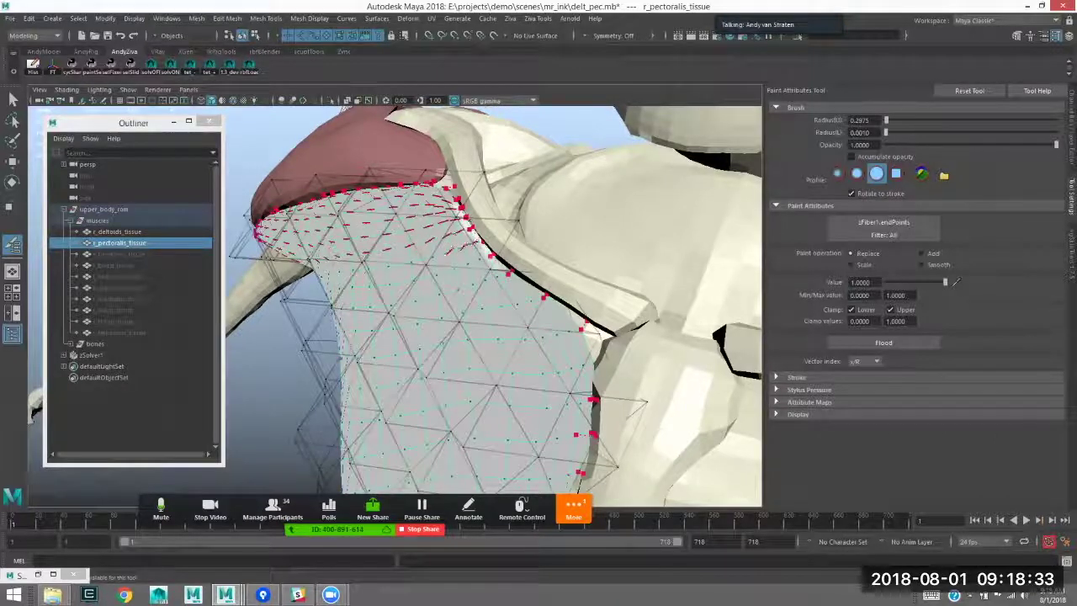
{"action": "left_click_drag", "start_coordinate": [452, 249], "coordinate": [441, 244], "text": "alt"}
{"action": "middle_click_drag", "start_coordinate": [440, 244], "coordinate": [471, 299], "text": "alt"}
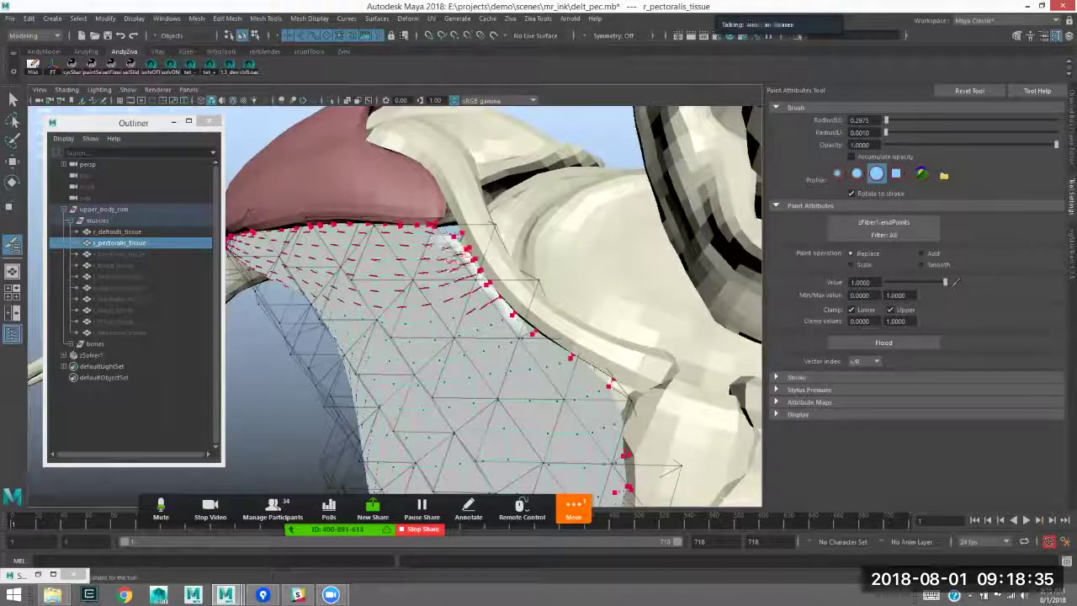
{"action": "mouse_move", "coordinate": [471, 304]}
{"action": "left_mouse_down", "text": "alt"}
{"action": "mouse_move", "coordinate": [656, 312]}
{"action": "mouse_move", "coordinate": [618, 378]}
{"action": "mouse_move", "coordinate": [643, 332]}
{"action": "left_mouse_up", "text": "alt"}
{"action": "right_click_drag", "start_coordinate": [644, 332], "coordinate": [593, 416], "text": "alt"}
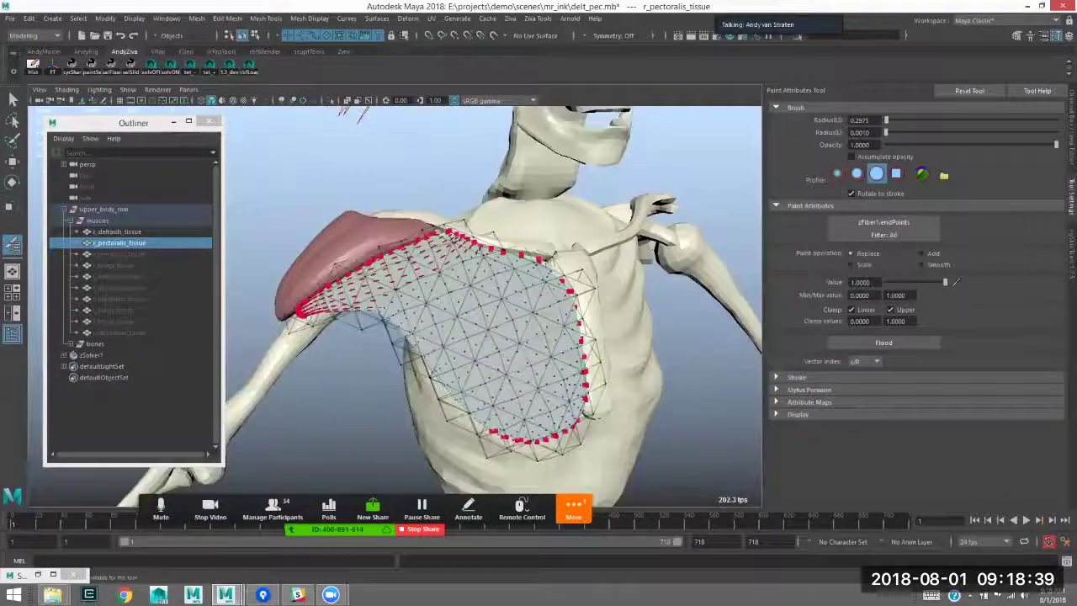
- Leave the painting tool and examine the fiber directions across the pectoralis from several angles
{"action": "key", "text": "q"}
{"action": "left_click", "coordinate": [599, 417]}
{"action": "middle_click_drag", "start_coordinate": [599, 418], "coordinate": [607, 347], "text": "alt"}
{"action": "left_click", "coordinate": [546, 295]}
{"action": "right_click_drag", "start_coordinate": [547, 295], "coordinate": [627, 252], "text": "alt"}
{"action": "middle_click_drag", "start_coordinate": [627, 147], "coordinate": [632, 232], "text": "alt"}
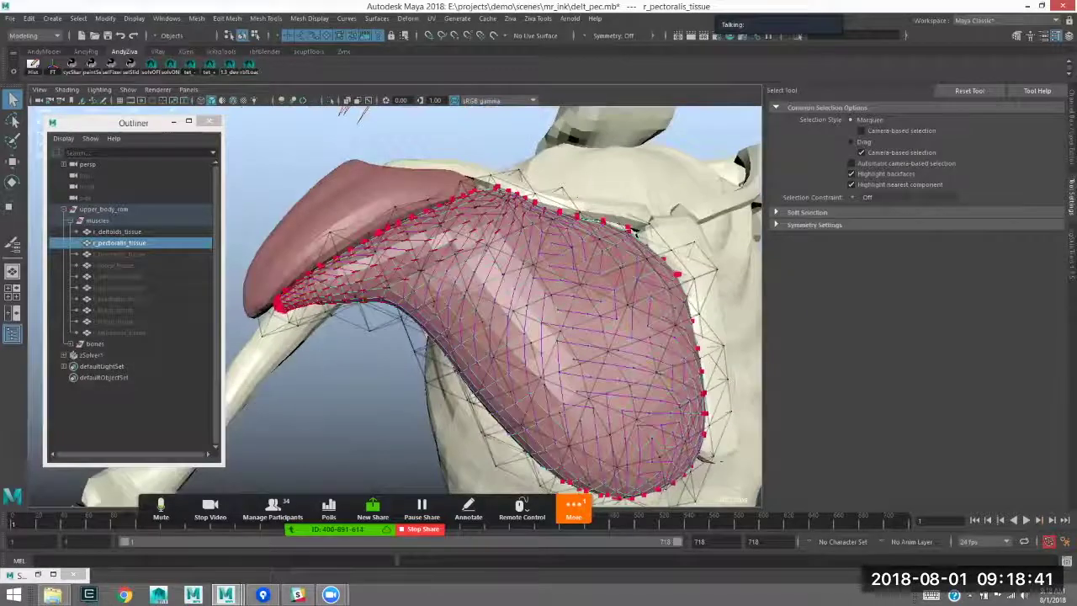
{"action": "right_click_drag", "start_coordinate": [633, 232], "coordinate": [600, 250], "text": "alt"}
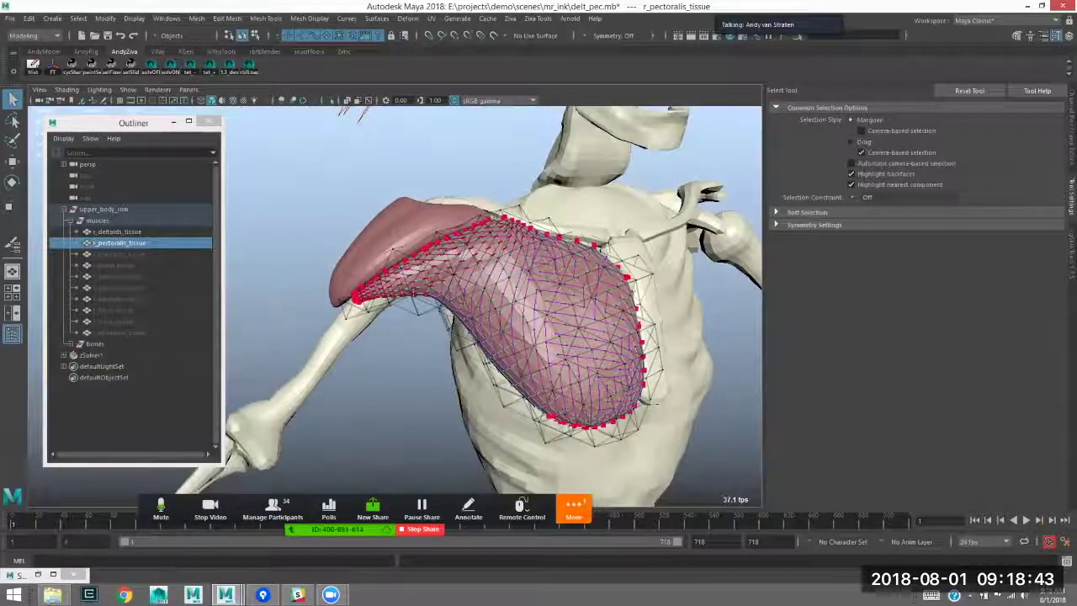
{"action": "middle_click_drag", "start_coordinate": [599, 250], "coordinate": [594, 226], "text": "alt"}
{"action": "right_click_drag", "start_coordinate": [594, 225], "coordinate": [551, 232], "text": "alt"}
{"action": "left_click_drag", "start_coordinate": [551, 232], "coordinate": [511, 257], "text": "alt"}
{"action": "middle_click_drag", "start_coordinate": [511, 256], "coordinate": [520, 236], "text": "alt"}
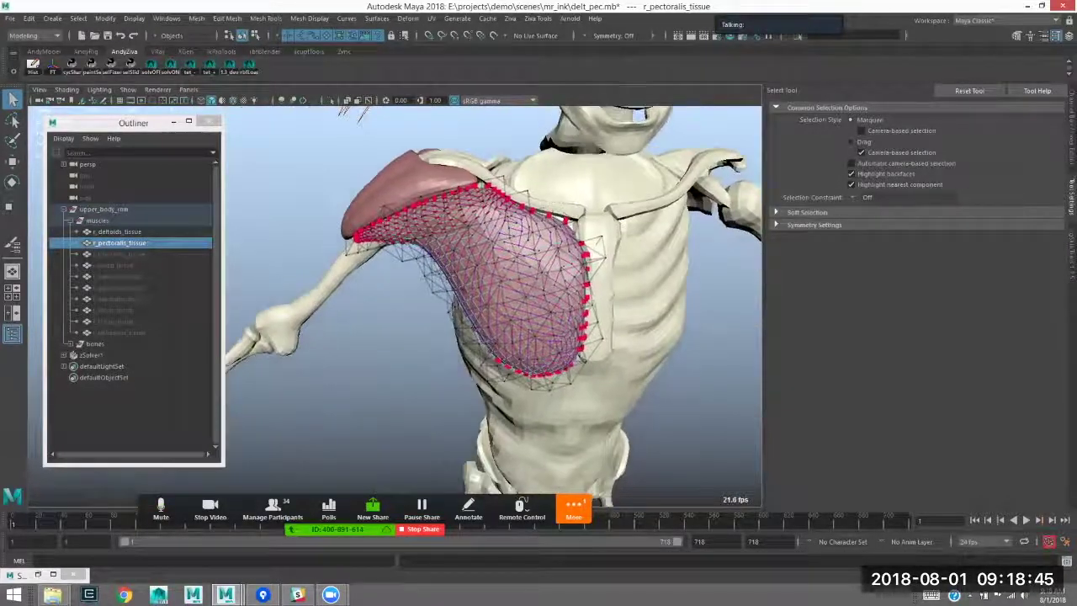
{"action": "left_click_drag", "start_coordinate": [370, 273], "coordinate": [345, 269], "text": "alt"}
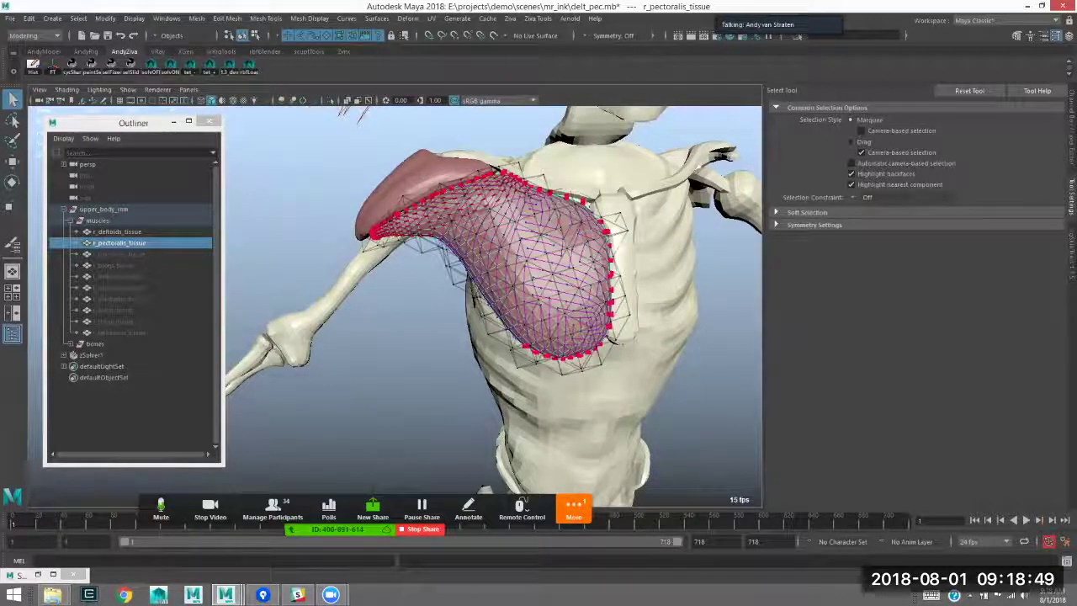
{"action": "left_click_drag", "start_coordinate": [505, 311], "coordinate": [463, 281], "text": "alt"}
- Select the right humerus bone to examine where both muscles attach to it, and clear the selection
{"action": "left_click", "coordinate": [421, 337]}
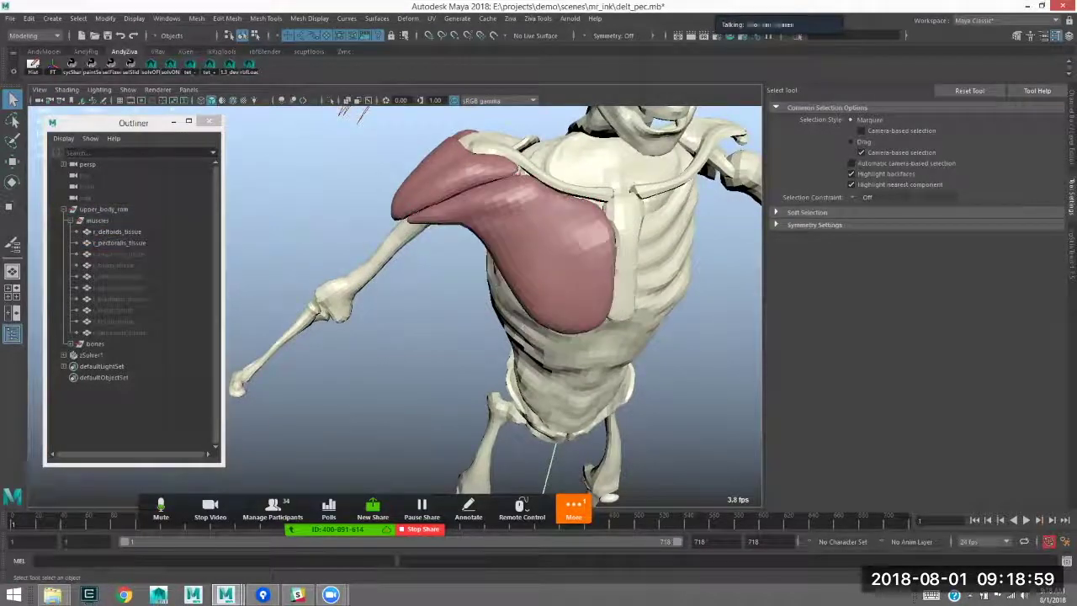
{"action": "middle_click_drag", "start_coordinate": [421, 337], "coordinate": [417, 358], "text": "alt"}
{"action": "left_click", "coordinate": [369, 282]}
{"action": "key", "text": "Up"}
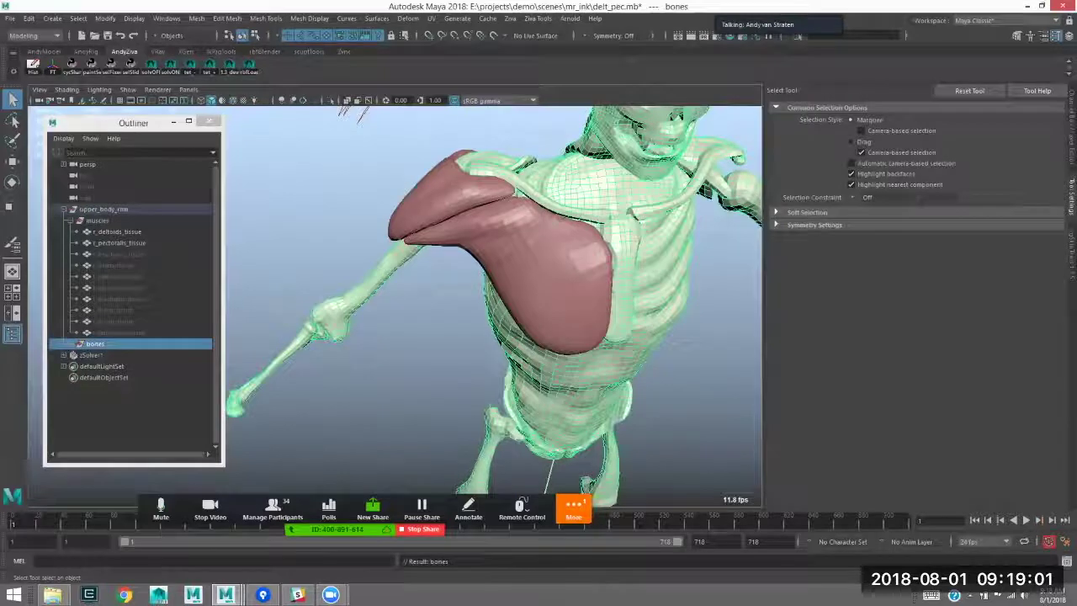
{"action": "key", "text": "ctrl+1"}
{"action": "left_click", "coordinate": [383, 361]}
{"action": "left_click_drag", "start_coordinate": [396, 354], "coordinate": [398, 318], "text": "alt"}
{"action": "key", "text": "ctrl+1"}
{"action": "left_click", "coordinate": [363, 278]}
{"action": "middle_click_drag", "start_coordinate": [364, 278], "coordinate": [368, 345], "text": "alt"}
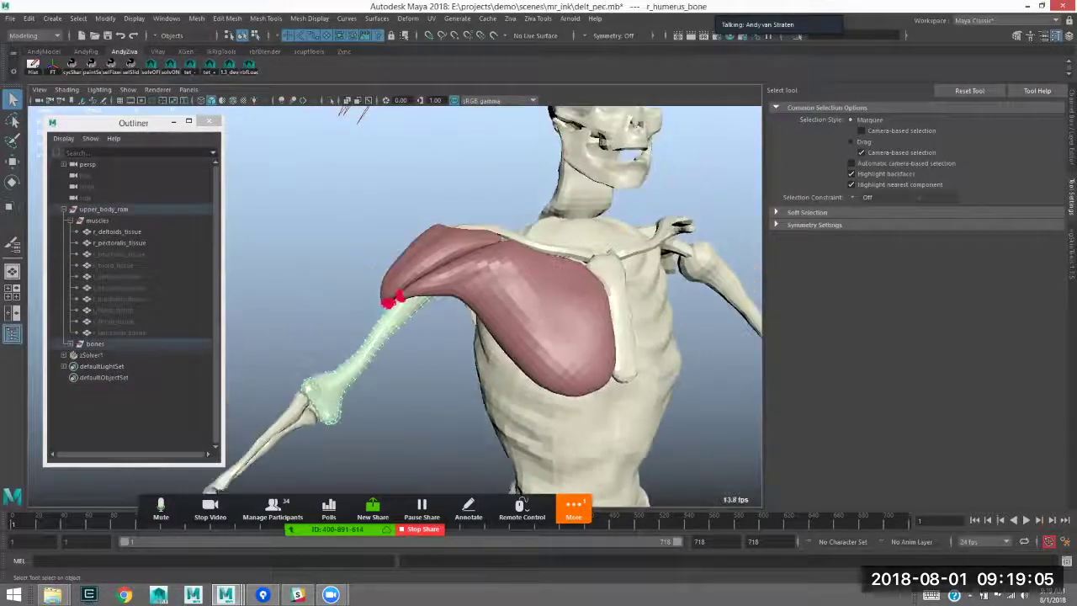
{"action": "right_click_drag", "start_coordinate": [378, 274], "coordinate": [454, 244], "text": "alt"}
{"action": "middle_click_drag", "start_coordinate": [454, 243], "coordinate": [459, 252], "text": "alt"}
{"action": "left_click_drag", "start_coordinate": [458, 253], "coordinate": [481, 260], "text": "alt"}
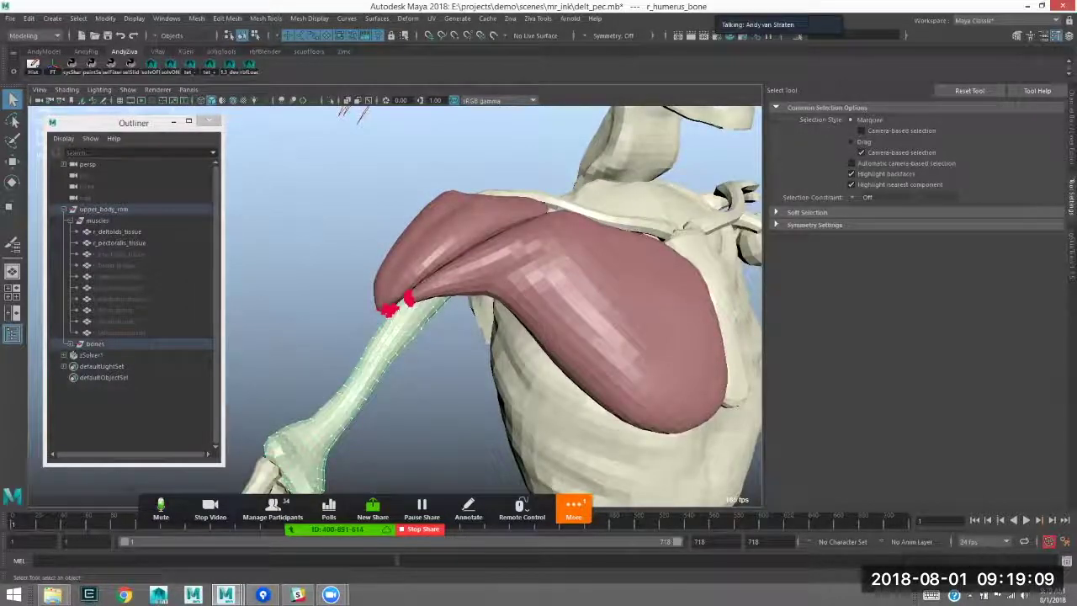
{"action": "left_click", "coordinate": [397, 365]}
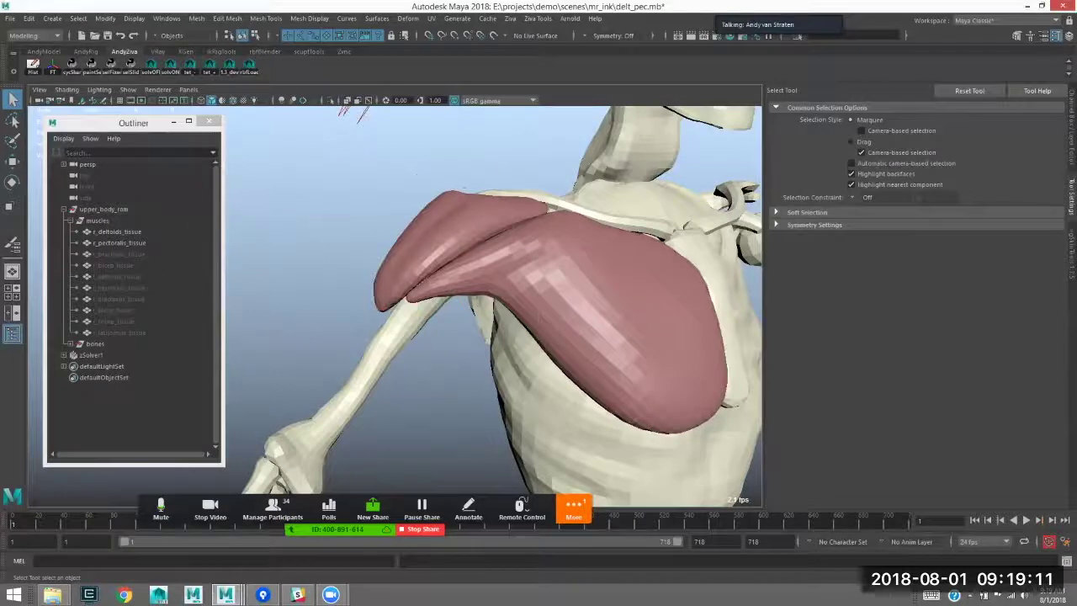
- Draw a linear EP curve from the pectoralis's humerus end across to its chest end, snapping to points in wireframe display
{"action": "key", "text": "space"}
{"action": "left_click", "coordinate": [217, 175]}
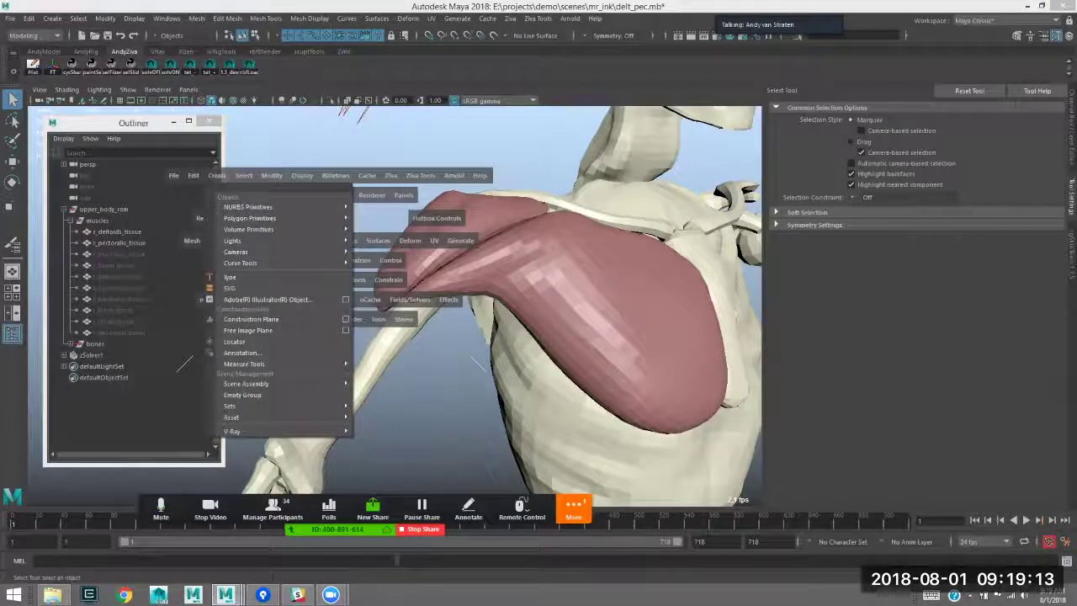
{"action": "mouse_move", "coordinate": [240, 262]}
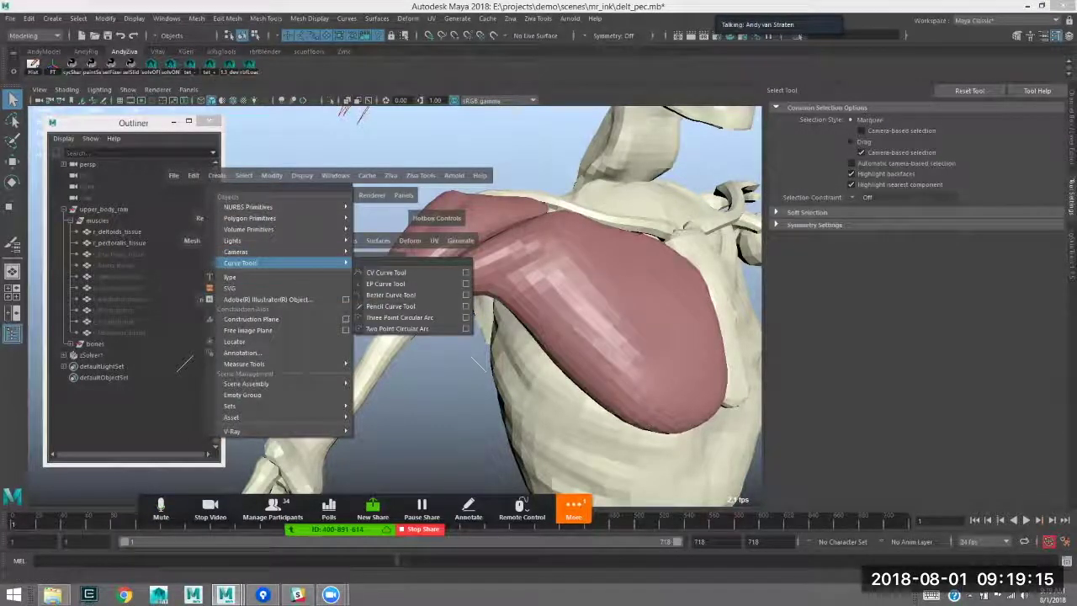
{"action": "left_click", "coordinate": [386, 283]}
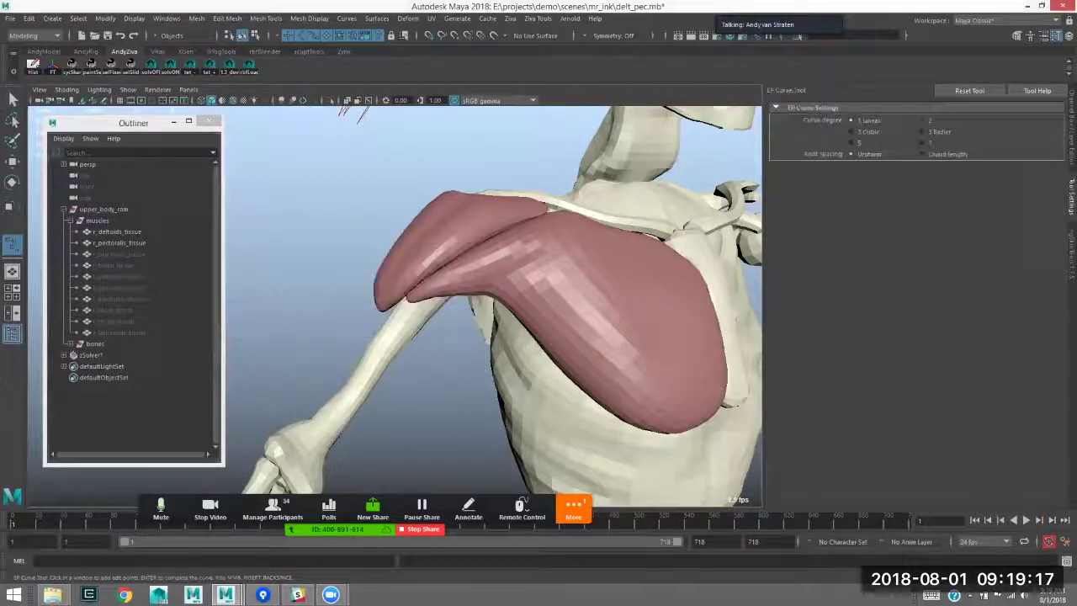
{"action": "middle_click_drag", "start_coordinate": [395, 290], "coordinate": [394, 226], "text": "alt"}
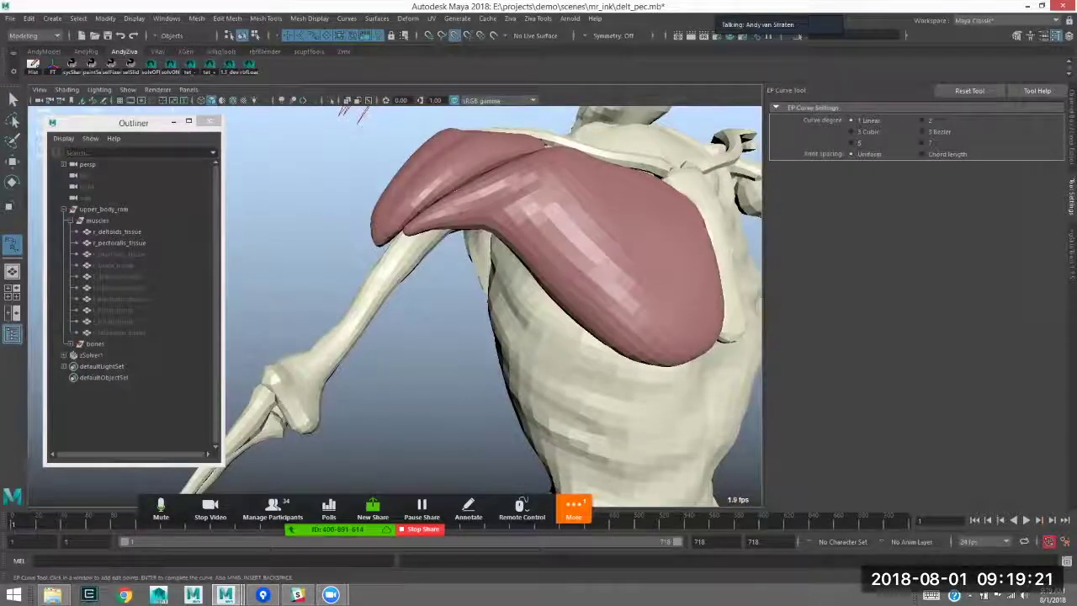
{"action": "left_click", "coordinate": [407, 231]}
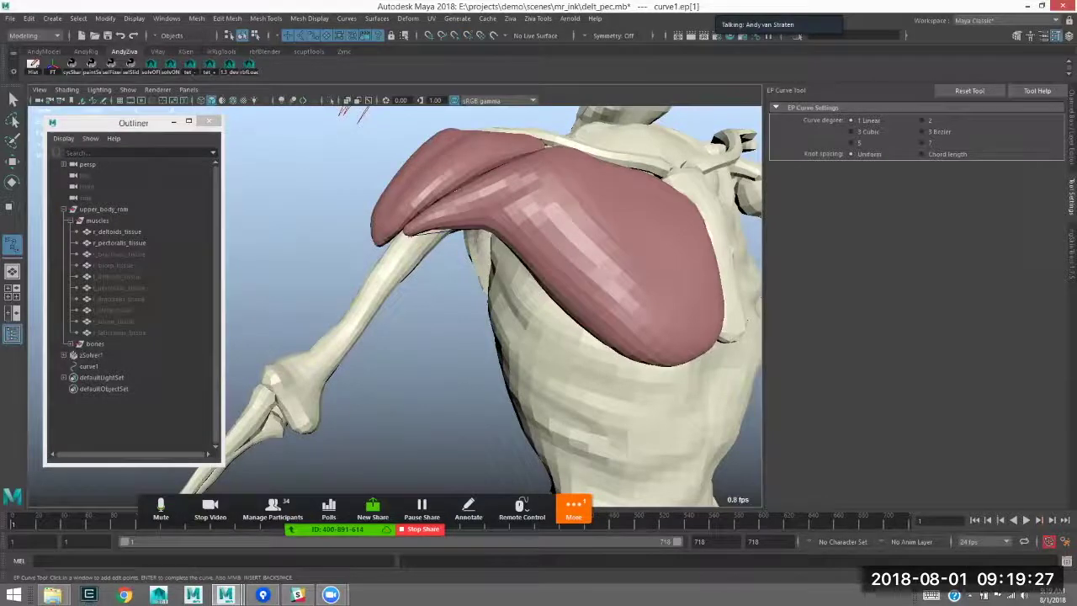
{"action": "scroll", "coordinate": [396, 306], "scroll_direction": "down", "scroll_amount": 2}
{"action": "key", "text": "4"}
{"action": "mouse_move", "coordinate": [517, 177]}
{"action": "left_mouse_down", "text": "alt"}
{"action": "mouse_move", "coordinate": [547, 149]}
{"action": "mouse_move", "coordinate": [531, 179]}
{"action": "left_mouse_up", "text": "alt"}
{"action": "key", "text": "v"}
{"action": "left_click", "coordinate": [620, 320]}
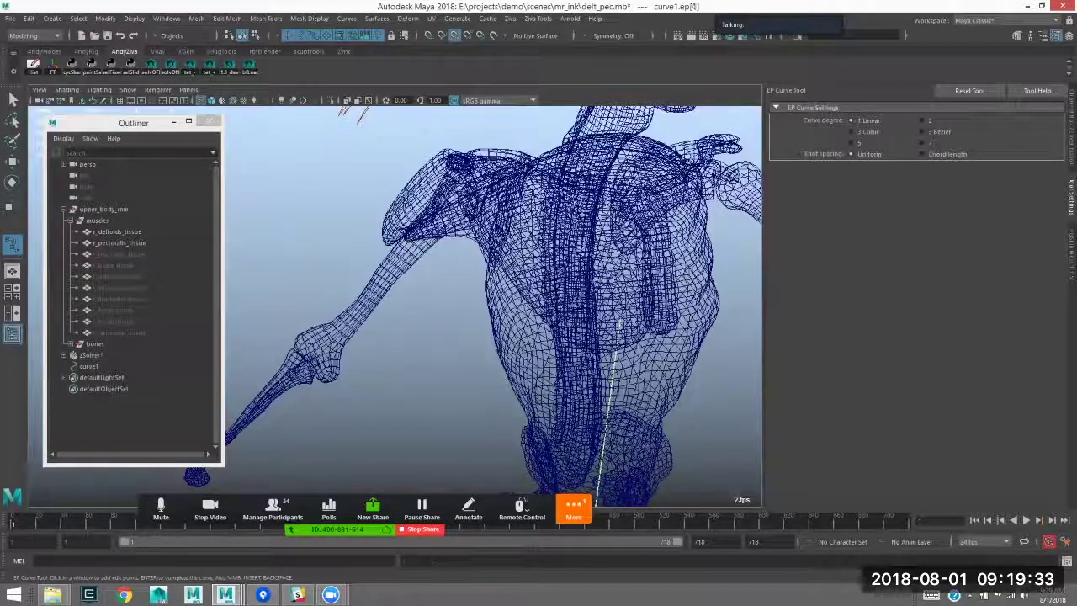
{"action": "key", "text": "Return"}
- Hide the right pectoralis tissue and return the viewport to shaded display
{"action": "left_click_drag", "start_coordinate": [620, 323], "coordinate": [581, 343], "text": "alt"}
{"action": "left_click", "coordinate": [580, 340]}
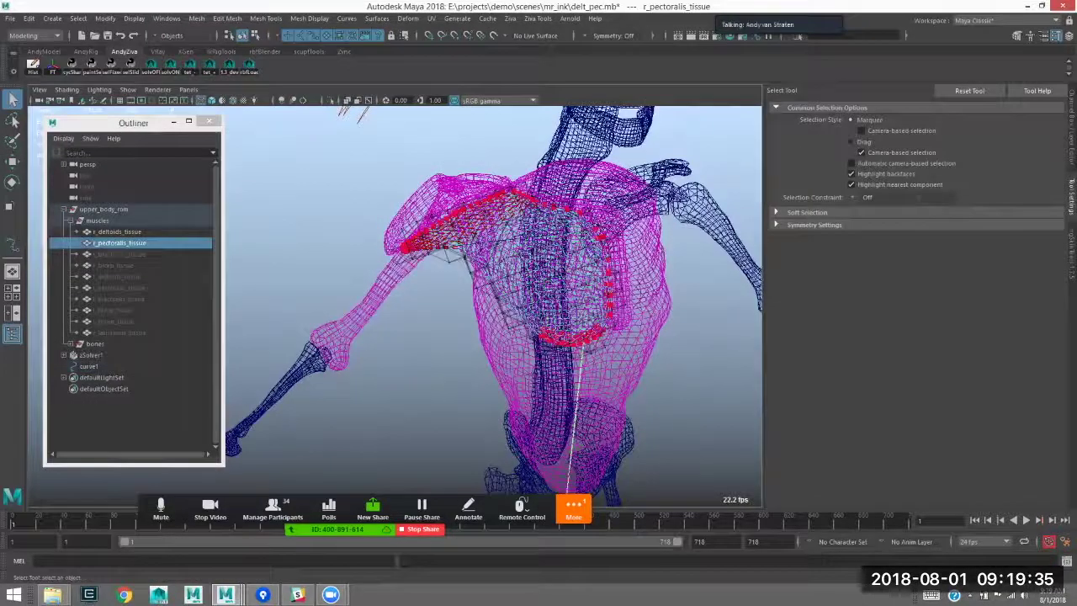
{"action": "key", "text": "ctrl+h"}
{"action": "key", "text": "5"}
- Move the new curve's chest-side control vertex so the curve runs from the humerus across the rib cage toward the sternum
{"action": "left_click_drag", "start_coordinate": [454, 237], "coordinate": [467, 251]}
{"action": "left_click_drag", "start_coordinate": [463, 252], "coordinate": [417, 277], "text": "alt"}
{"action": "left_click", "coordinate": [437, 258]}
{"action": "left_click", "coordinate": [373, 307]}
{"action": "left_click_drag", "start_coordinate": [551, 240], "coordinate": [509, 284]}
{"action": "key", "text": "w"}
{"action": "left_click_drag", "start_coordinate": [553, 255], "coordinate": [530, 314]}
{"action": "scroll", "coordinate": [546, 302], "scroll_direction": "down", "scroll_amount": 3}
{"action": "scroll", "coordinate": [609, 309], "scroll_direction": "up", "scroll_amount": 3}
{"action": "key", "text": "q"}
{"action": "scroll", "coordinate": [591, 306], "scroll_direction": "down", "scroll_amount": 2}
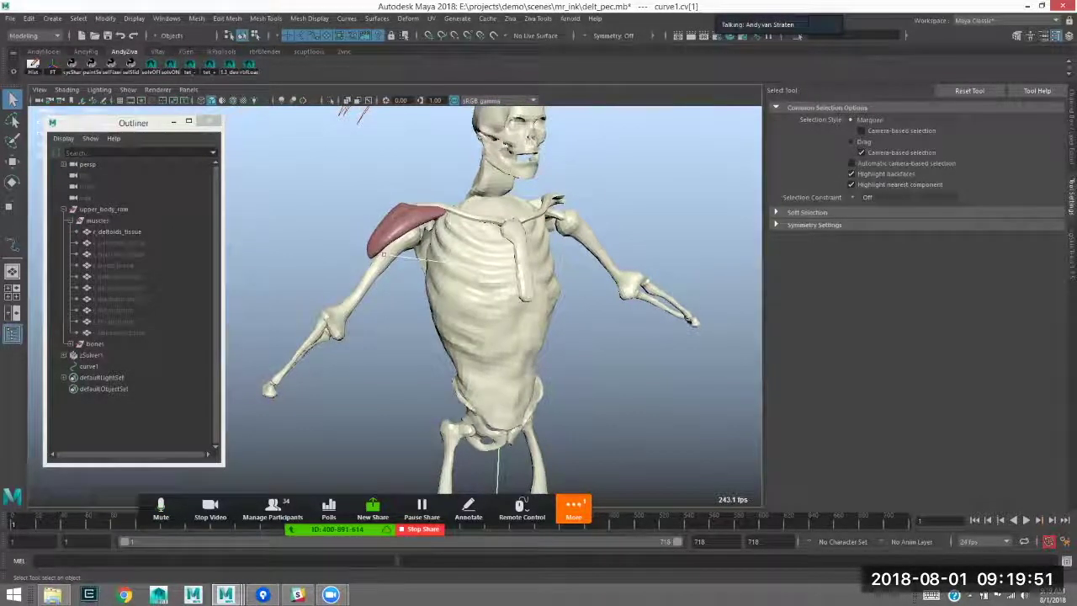
- Switch back to object selection and rename curve1 as r_pec_curve
{"action": "right_click_drag", "start_coordinate": [411, 258], "coordinate": [461, 241]}
{"action": "double_click", "coordinate": [90, 367]}
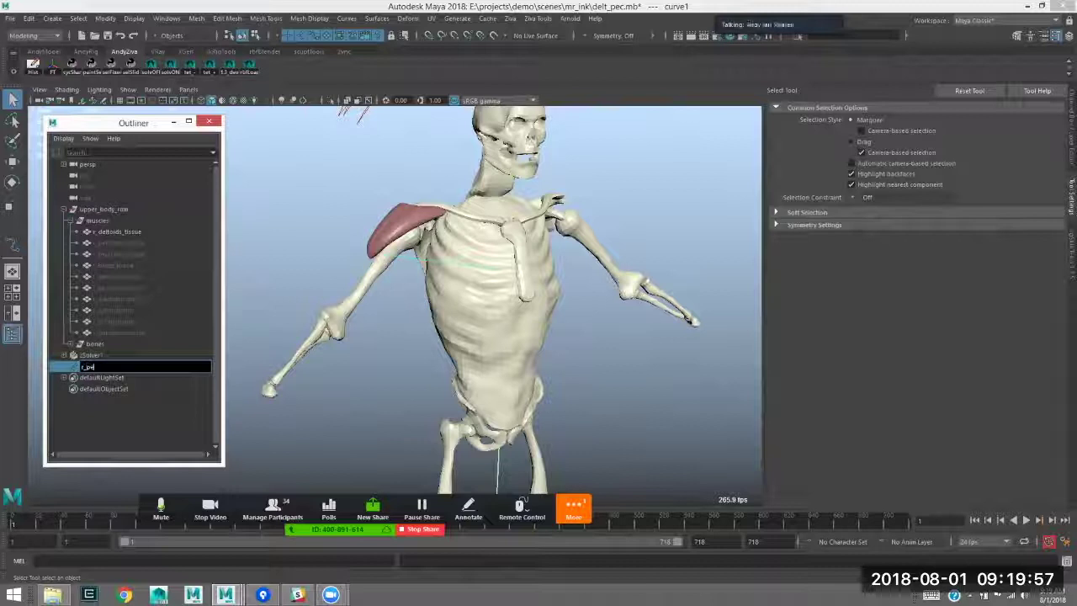
{"action": "type", "text": "rve"}
{"action": "key", "text": "Return"}
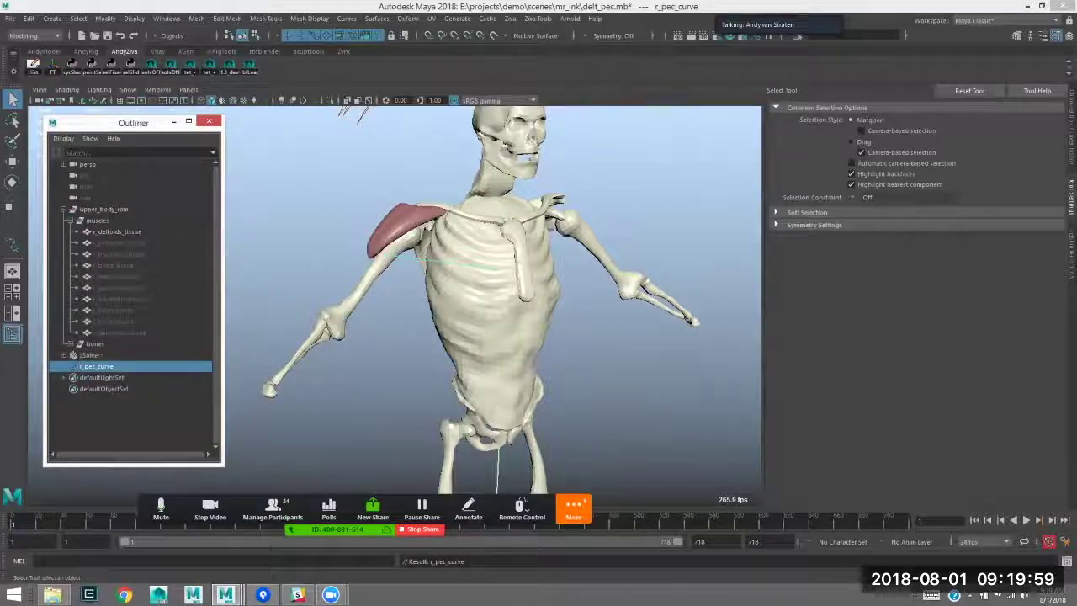
- Isolate r_pec_curve and create a separate cluster deformer on each of its two end control vertices, then show the whole model again
{"action": "key", "text": "ctrl+1"}
{"action": "left_click", "coordinate": [384, 254]}
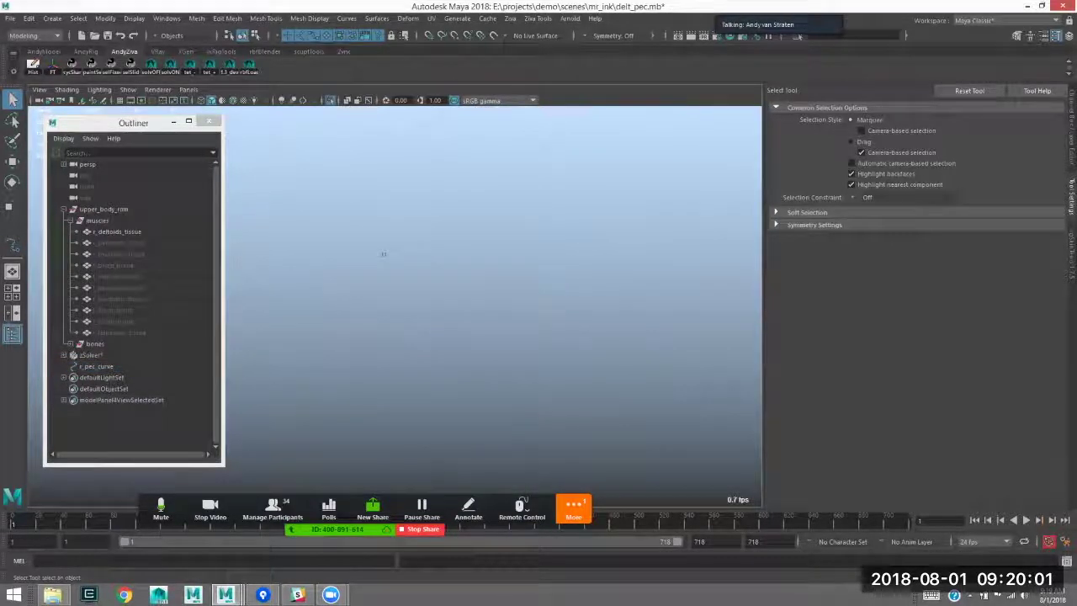
{"action": "left_click", "coordinate": [384, 254]}
{"action": "left_click", "coordinate": [34, 36]}
{"action": "left_click", "coordinate": [24, 58]}
{"action": "left_click", "coordinate": [202, 19]}
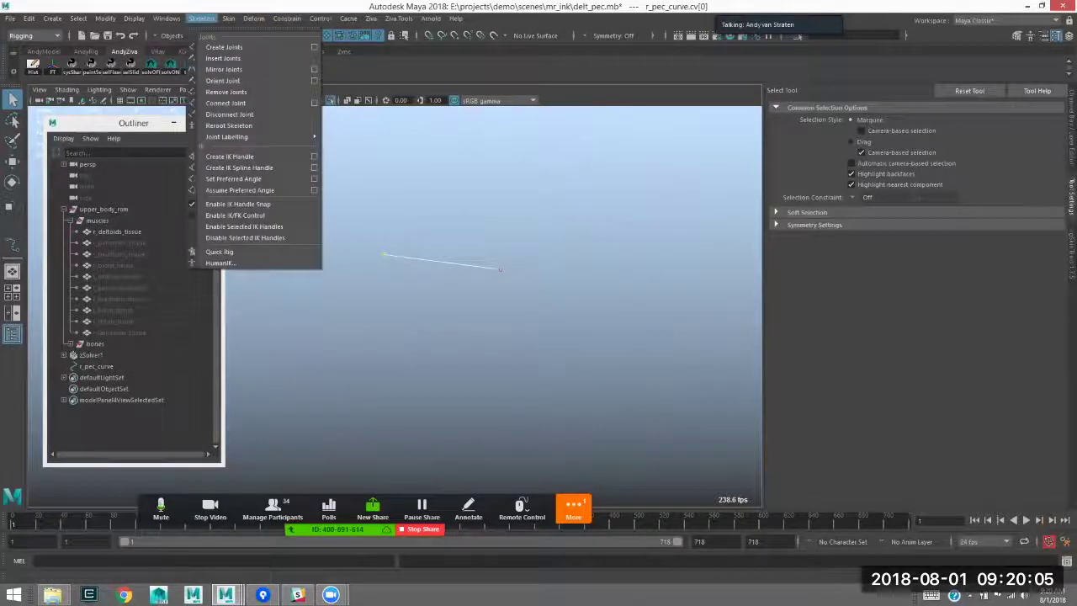
{"action": "mouse_move", "coordinate": [254, 18]}
{"action": "left_click", "coordinate": [264, 58]}
{"action": "left_click", "coordinate": [96, 366]}
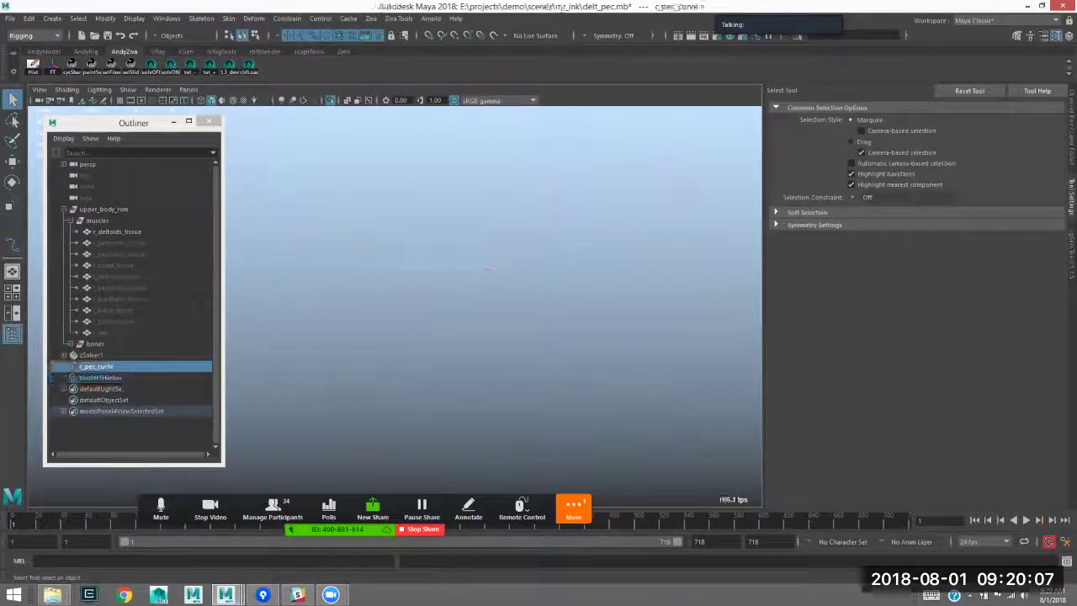
{"action": "key", "text": "ctrl+1"}
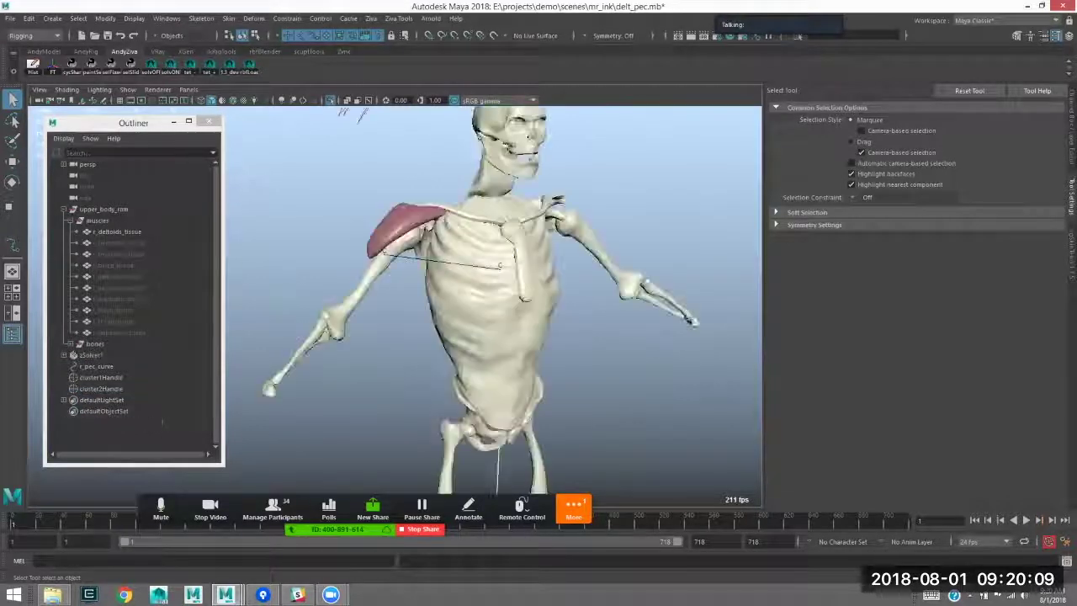
- Isolate r_humerus_bone, select its edges beside the curve's end and create a rivet there with the rivet MEL command, then leave isolation
{"action": "middle_click_drag", "start_coordinate": [395, 277], "coordinate": [382, 306], "text": "alt"}
{"action": "right_click_drag", "start_coordinate": [381, 306], "coordinate": [472, 306], "text": "alt"}
{"action": "left_click", "coordinate": [338, 308]}
{"action": "right_click_drag", "start_coordinate": [404, 286], "coordinate": [522, 286], "text": "alt"}
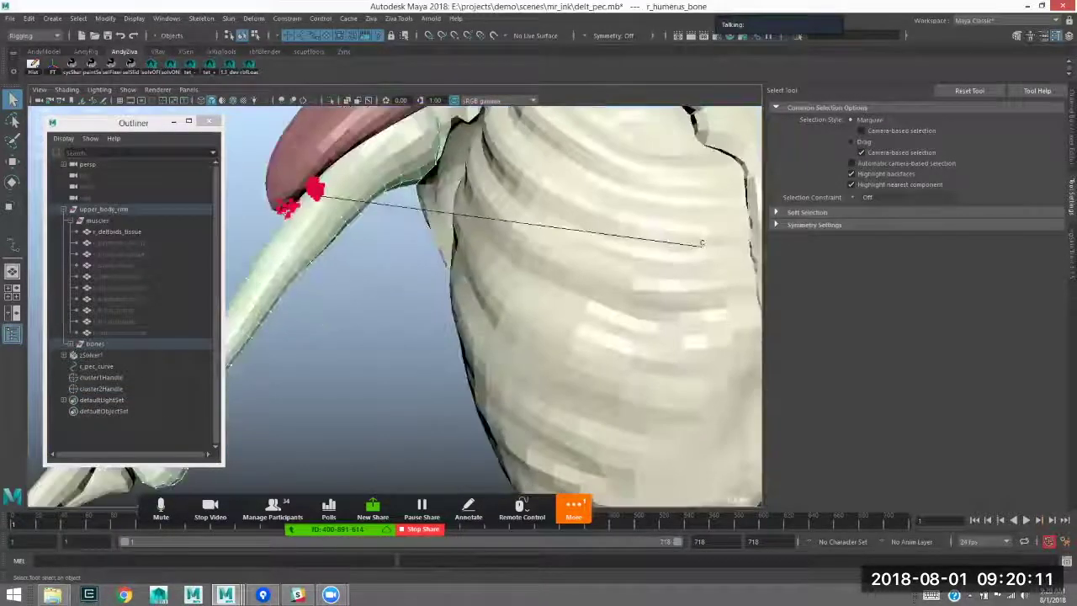
{"action": "middle_click_drag", "start_coordinate": [404, 252], "coordinate": [475, 322], "text": "alt"}
{"action": "left_click_drag", "start_coordinate": [412, 261], "coordinate": [467, 286], "text": "alt"}
{"action": "right_click", "coordinate": [467, 286]}
{"action": "key", "text": "ctrl+1"}
{"action": "key", "text": "F10"}
{"action": "double_click", "coordinate": [415, 320]}
{"action": "left_click", "coordinate": [101, 561]}
{"action": "type", "text": "rive"}
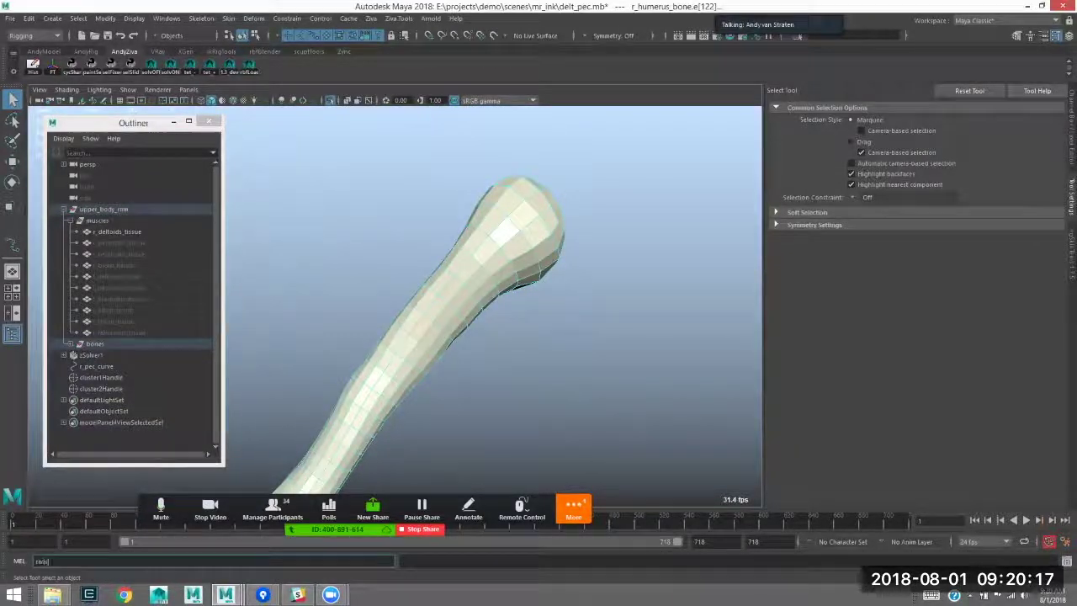
{"action": "type", "text": "t"}
{"action": "key", "text": "Return"}
{"action": "key", "text": "ctrl+1"}
{"action": "left_click_drag", "start_coordinate": [427, 309], "coordinate": [415, 267], "text": "alt"}
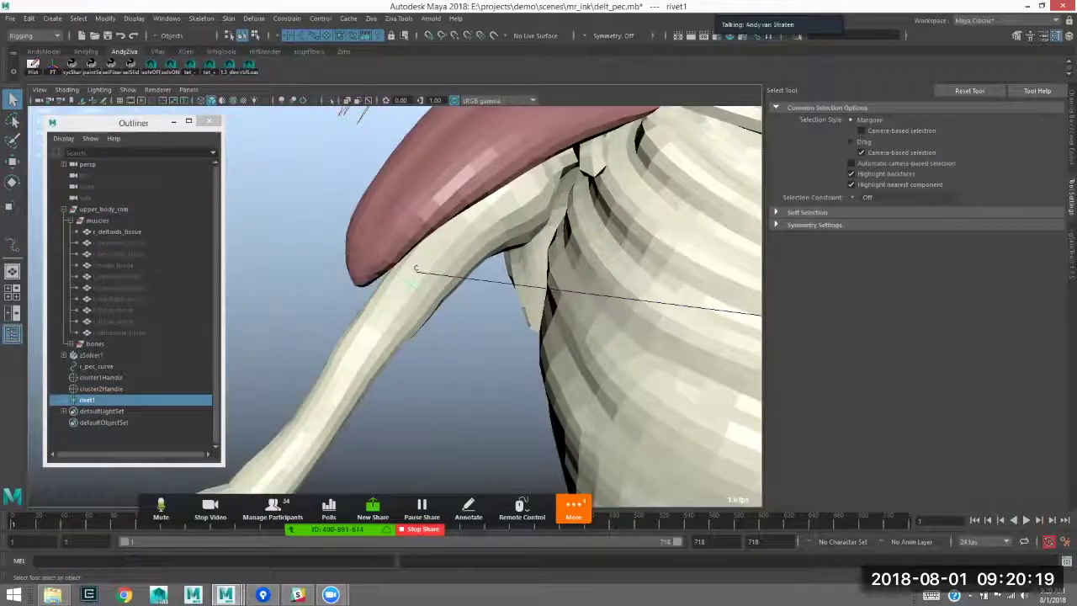
- Parent cluster1Handle under rivet1 so the curve's arm-side end follows the humerus
{"action": "left_click", "coordinate": [101, 388]}
{"action": "left_click", "coordinate": [101, 377]}
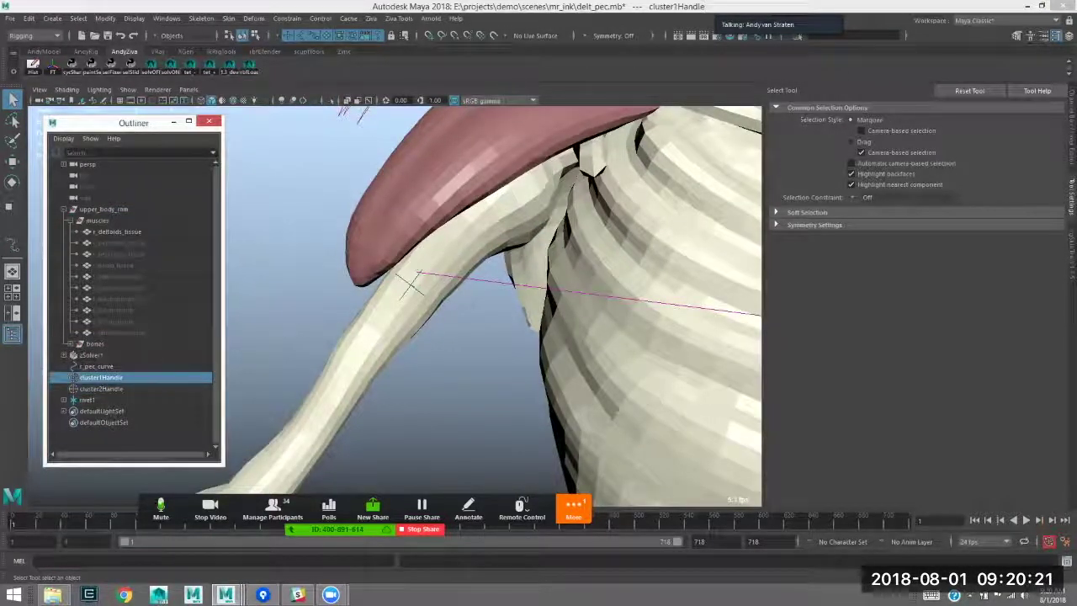
{"action": "middle_click_drag", "start_coordinate": [101, 377], "coordinate": [87, 400]}
- Isolate c_ribcage_volume_bone and create a rivet with the rivet MEL command on two edges near the curve's chest end
{"action": "middle_click_drag", "start_coordinate": [622, 337], "coordinate": [235, 296], "text": "alt"}
{"action": "left_click", "coordinate": [103, 376]}
{"action": "mouse_move", "coordinate": [625, 372]}
{"action": "left_mouse_down", "text": "alt"}
{"action": "mouse_move", "coordinate": [640, 352]}
{"action": "mouse_move", "coordinate": [539, 349]}
{"action": "left_mouse_up", "text": "alt"}
{"action": "left_click", "coordinate": [506, 336]}
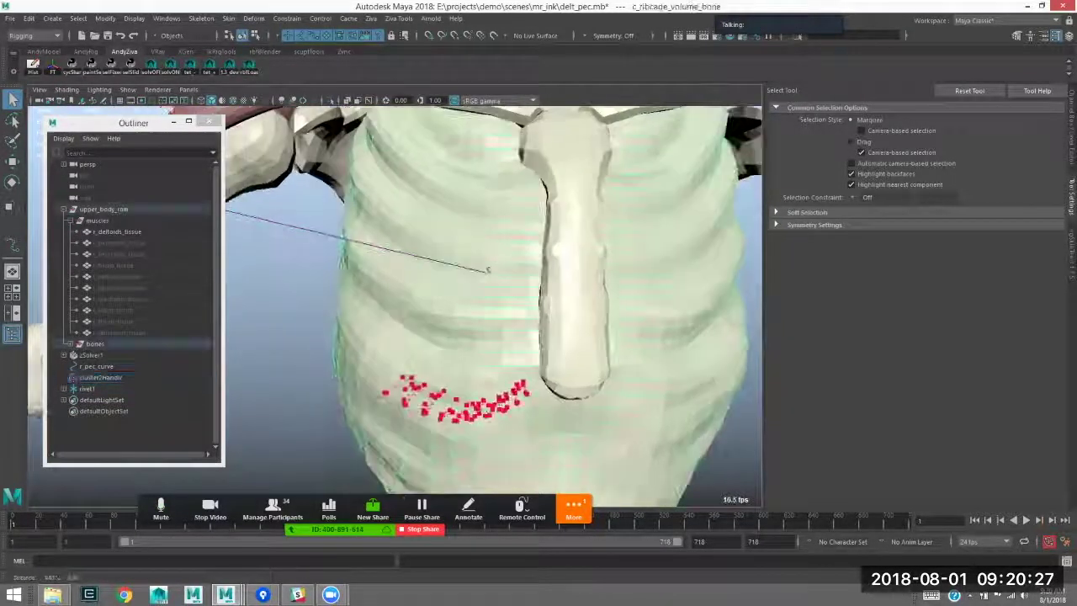
{"action": "key", "text": "ctrl+1"}
{"action": "left_click", "coordinate": [486, 286]}
{"action": "left_click", "coordinate": [487, 305], "text": "shift"}
{"action": "left_click", "coordinate": [211, 562]}
{"action": "type", "text": "rivet"}
{"action": "key", "text": "Return"}
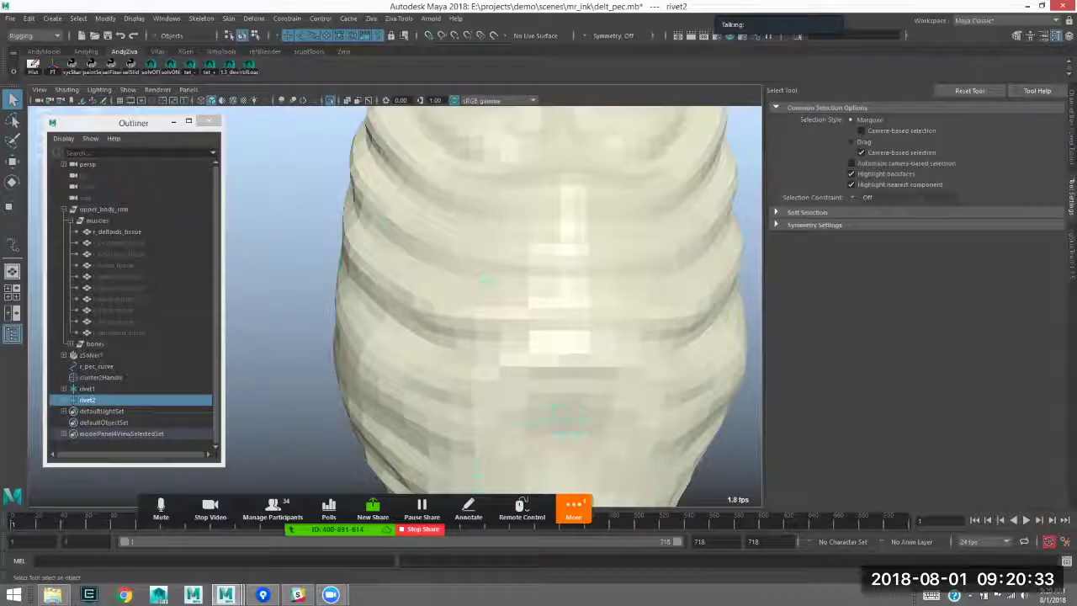
- Parent cluster2Handle under rivet2 and bring the whole model back from isolation
{"action": "left_click", "coordinate": [101, 377]}
{"action": "middle_click_drag", "start_coordinate": [101, 377], "coordinate": [87, 400]}
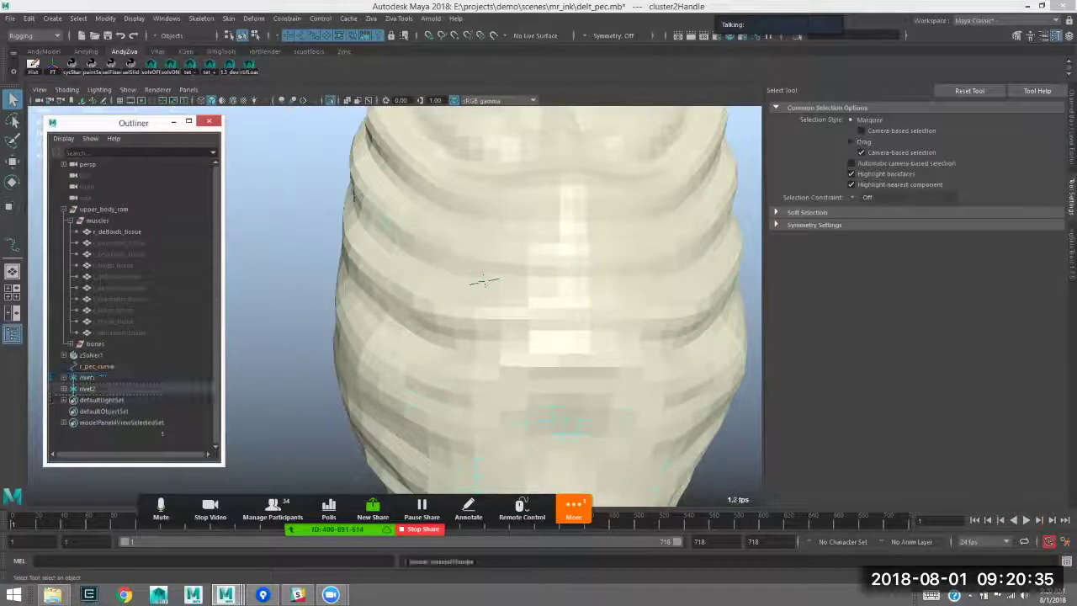
{"action": "left_click", "coordinate": [330, 100]}
- Select r_pec_curve, play the animation to check that the curve follows the bones, and return to the first frame
{"action": "right_click_drag", "start_coordinate": [438, 278], "coordinate": [353, 277], "text": "alt"}
{"action": "middle_click_drag", "start_coordinate": [370, 273], "coordinate": [441, 297], "text": "alt"}
{"action": "left_click", "coordinate": [473, 297]}
{"action": "left_click_drag", "start_coordinate": [473, 297], "coordinate": [506, 286], "text": "alt"}
{"action": "key", "text": "ctrl+1"}
{"action": "key", "text": "ctrl+1"}
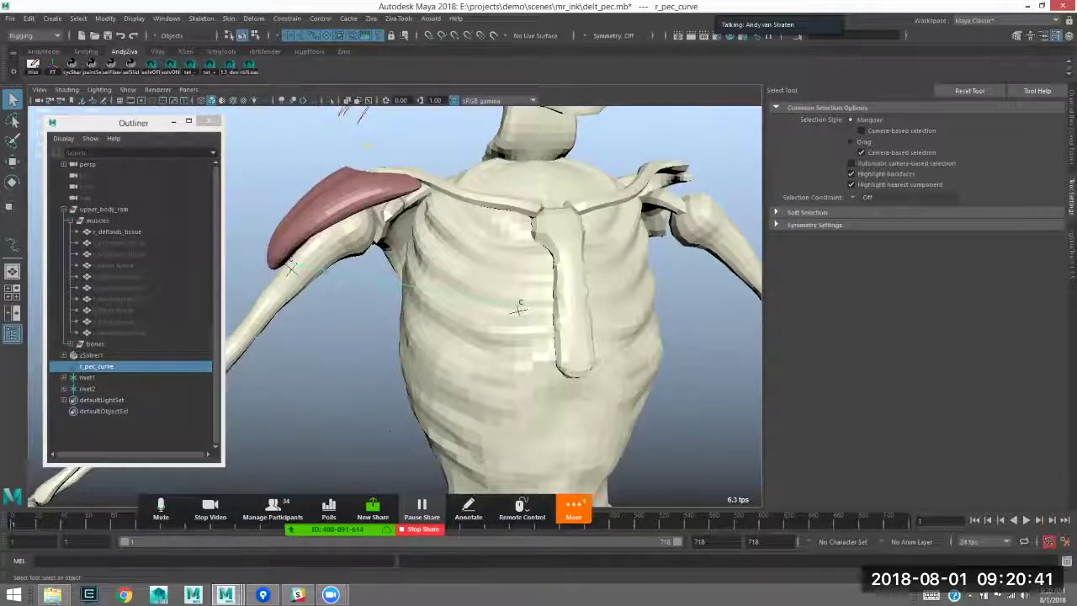
{"action": "key", "text": "alt+v"}
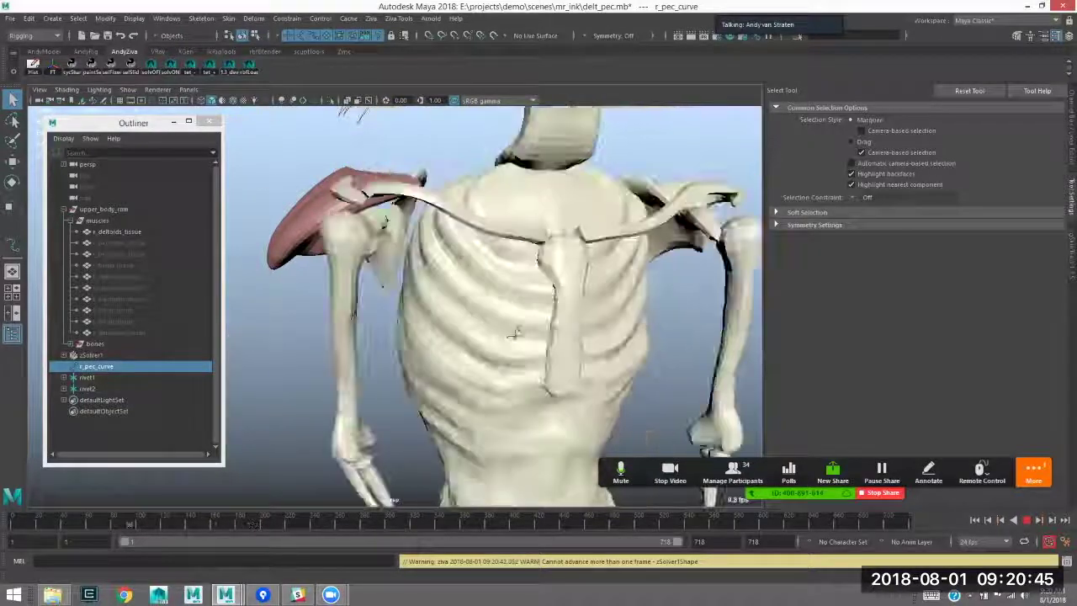
{"action": "key", "text": "alt+v"}
{"action": "key", "text": "alt+shift+v"}
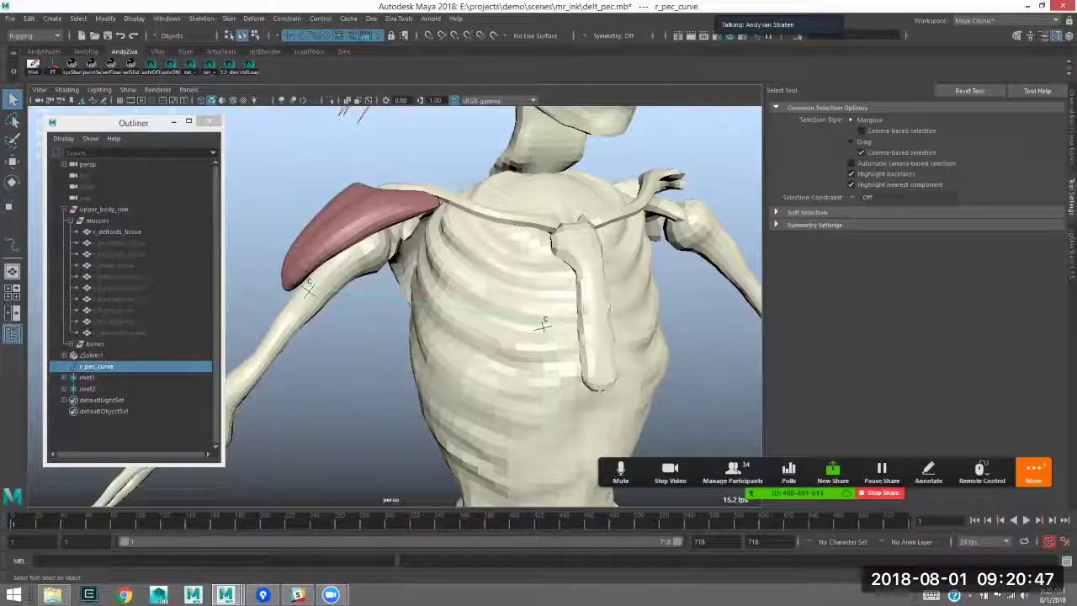
- Show the hidden right pectoralis tissue again, keeping r_pec_curve selected
{"action": "key", "text": "ctrl+shift+h"}
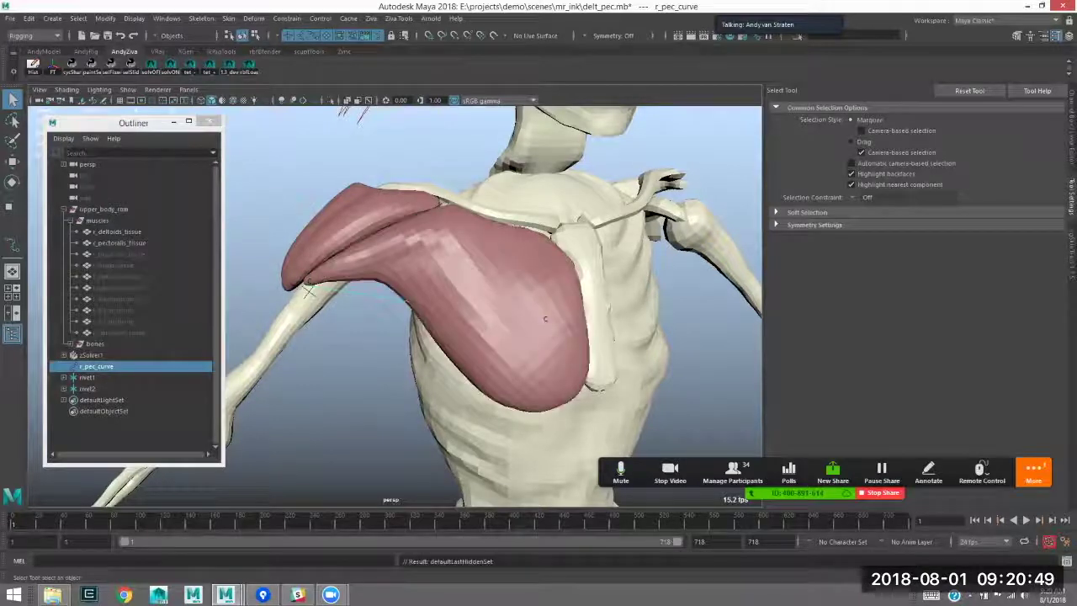
{"action": "left_click", "coordinate": [511, 307]}
{"action": "left_click_drag", "start_coordinate": [511, 307], "coordinate": [548, 355], "text": "alt"}
{"action": "key", "text": "ctrl+z"}
{"action": "key", "text": "ctrl+z"}
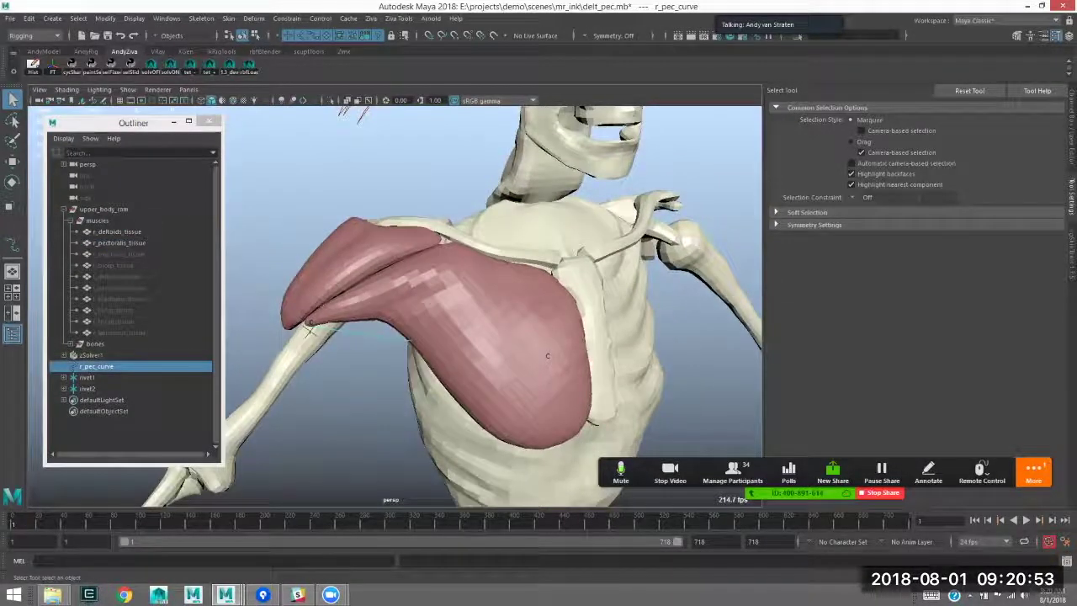
- Add a Ziva Muscle Line-of-Action to r_pectoralis_tissue using r_pec_curve
{"action": "left_click", "coordinate": [547, 355], "text": "shift"}
{"action": "middle_click_drag", "start_coordinate": [548, 356], "coordinate": [592, 350], "text": "alt"}
{"action": "left_click", "coordinate": [398, 19]}
{"action": "mouse_move", "coordinate": [371, 19]}
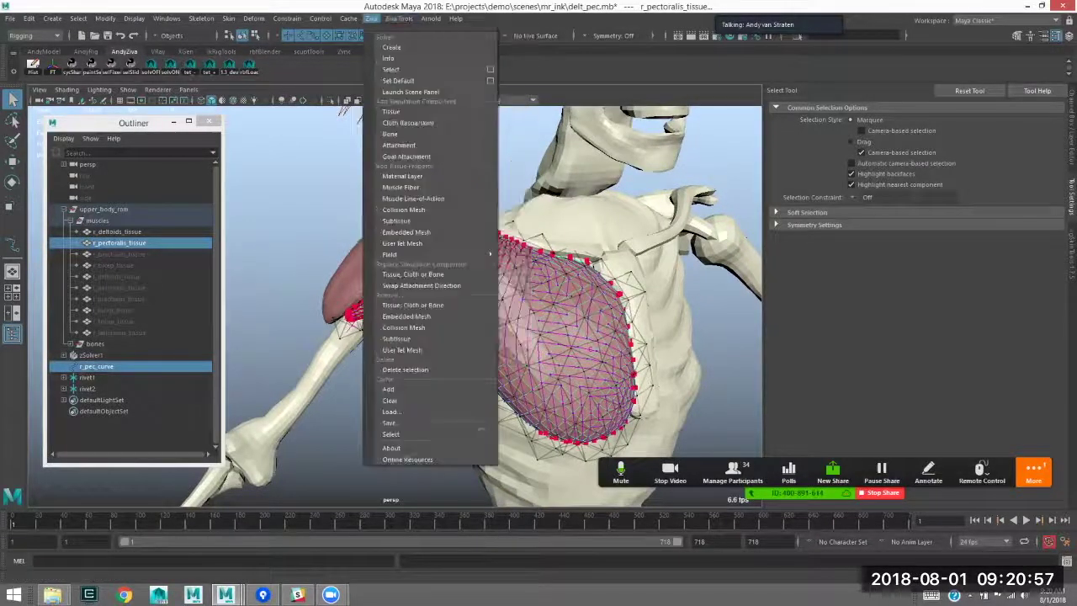
{"action": "left_click", "coordinate": [413, 198]}
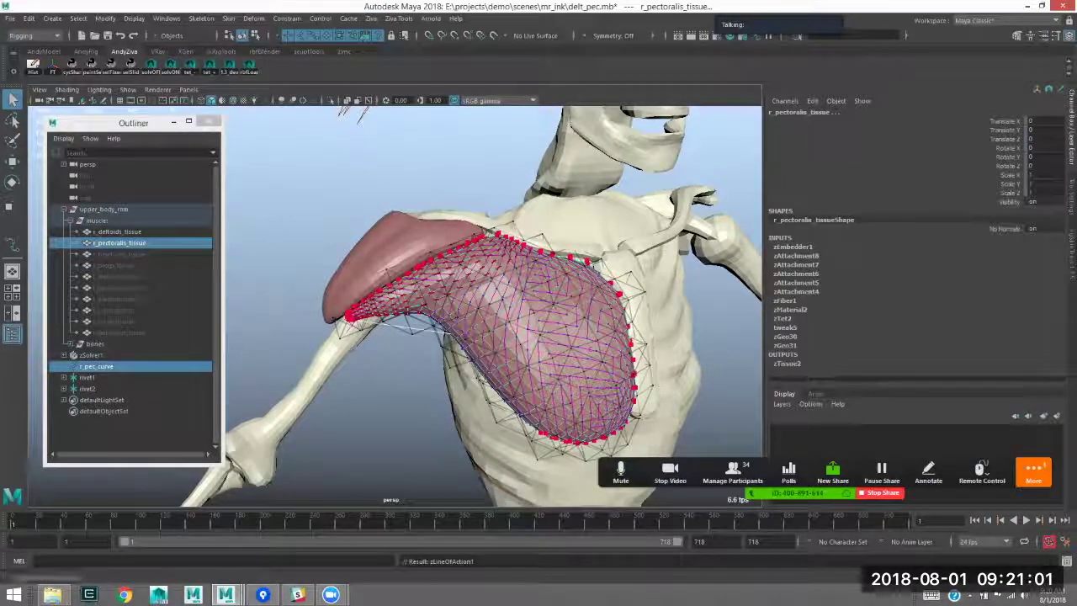
- Examine the attributes of the zLineOfAction1 node on r_pec_curve
{"action": "left_click", "coordinate": [96, 366]}
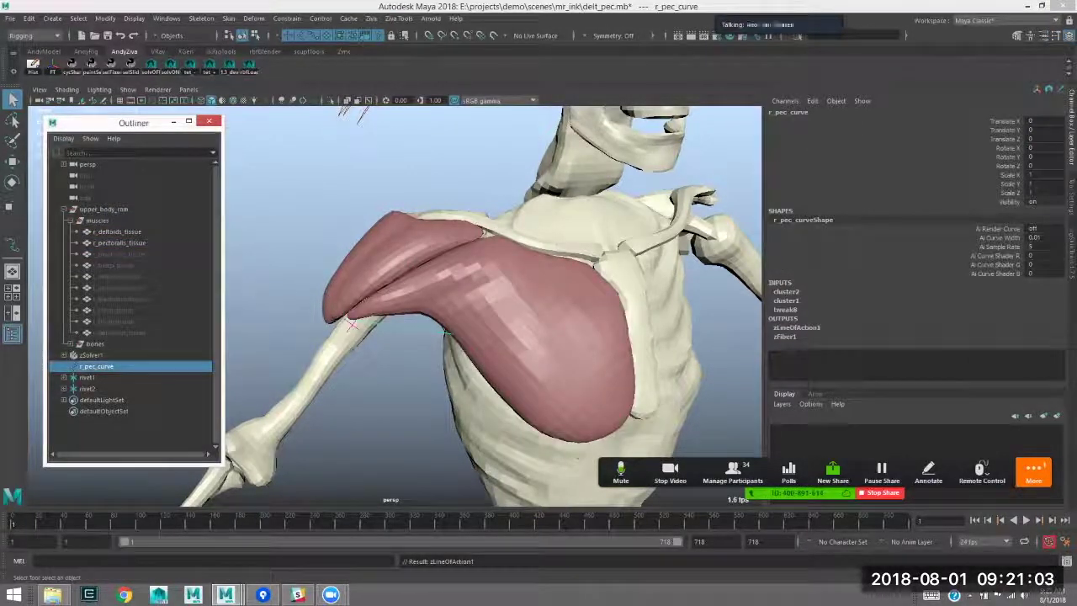
{"action": "left_click", "coordinate": [797, 327]}
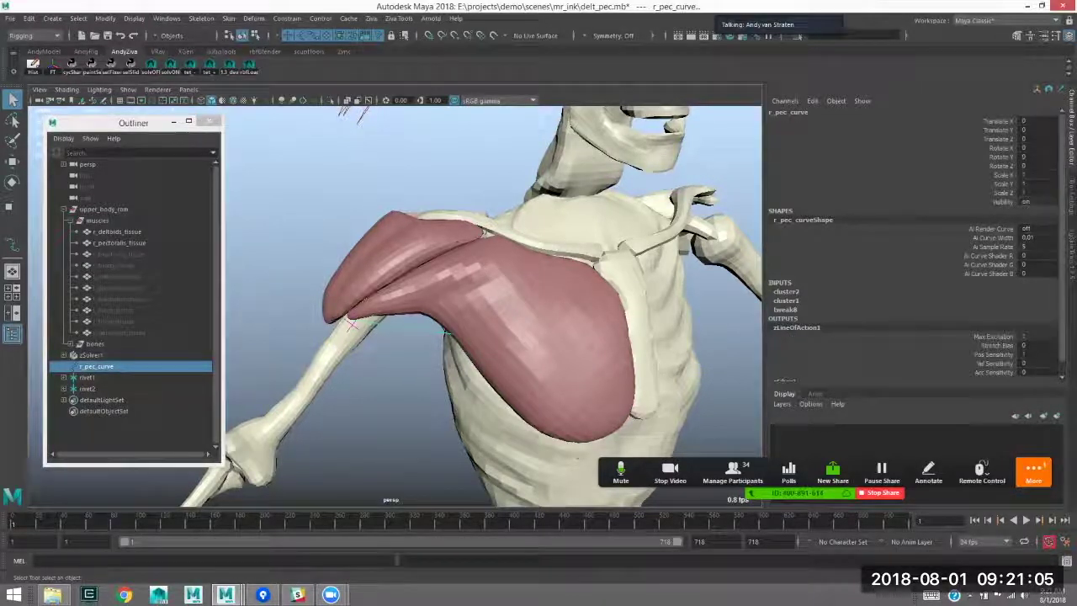
{"action": "scroll", "coordinate": [799, 328], "scroll_direction": "down", "scroll_amount": 1}
- Select the right pectoralis tissue and clear the Ziva simulation cache
{"action": "middle_click_drag", "start_coordinate": [590, 349], "coordinate": [566, 325], "text": "alt"}
{"action": "left_click", "coordinate": [566, 325]}
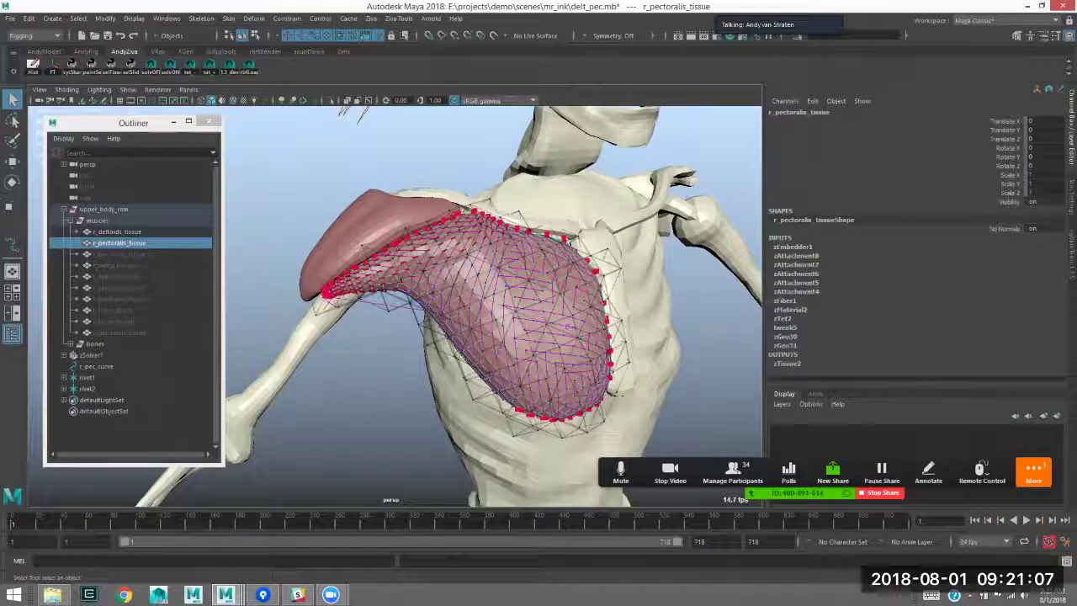
{"action": "left_click", "coordinate": [370, 18]}
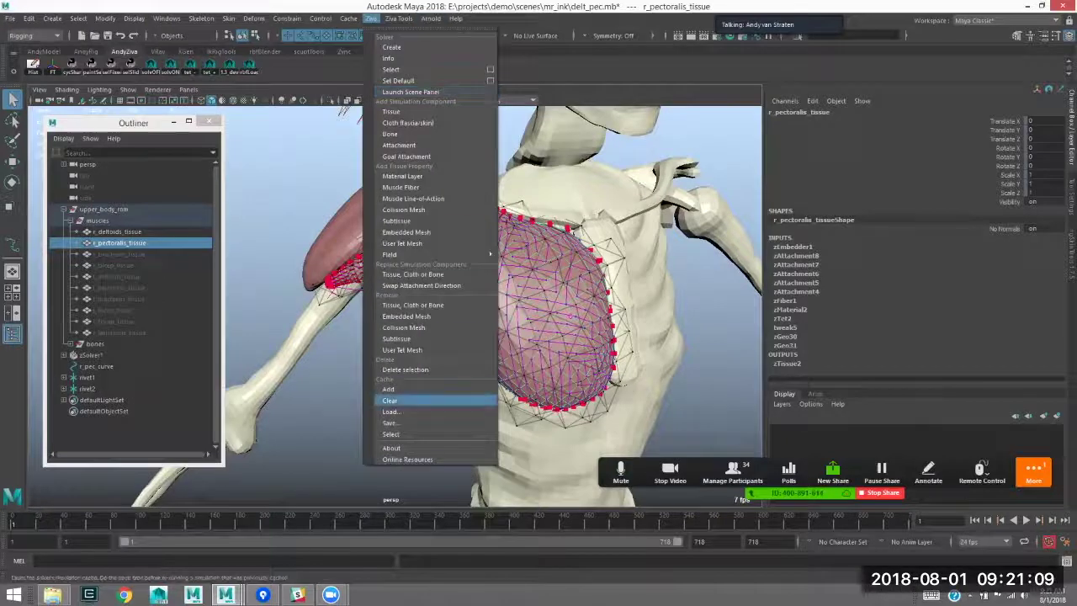
{"action": "left_click", "coordinate": [390, 399]}
- Play the simulation through the arm-lowering motion and check the pectoralis deformation from the front and from above
{"action": "middle_click_drag", "start_coordinate": [421, 379], "coordinate": [395, 372], "text": "alt"}
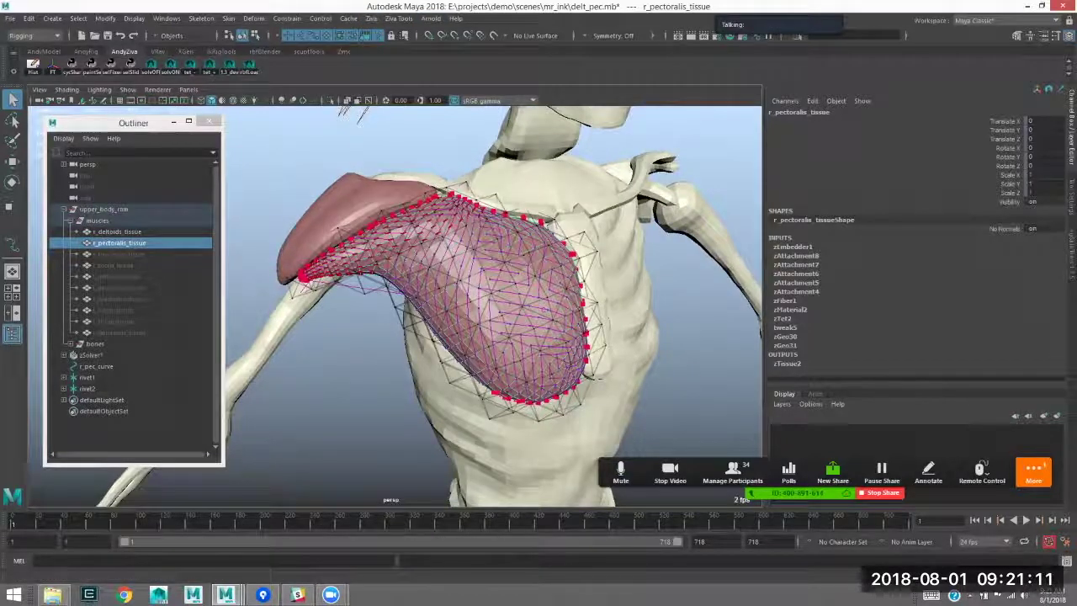
{"action": "left_click", "coordinate": [1025, 520]}
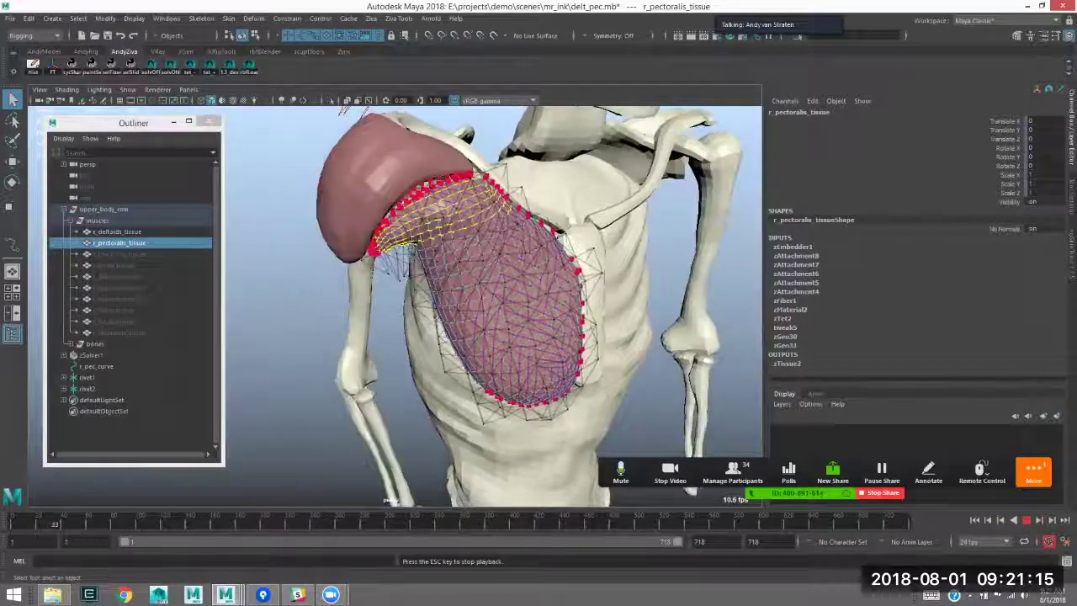
{"action": "key", "text": "Escape"}
{"action": "left_click_drag", "start_coordinate": [673, 358], "coordinate": [478, 491], "text": "alt"}
{"action": "left_click", "coordinate": [603, 361]}
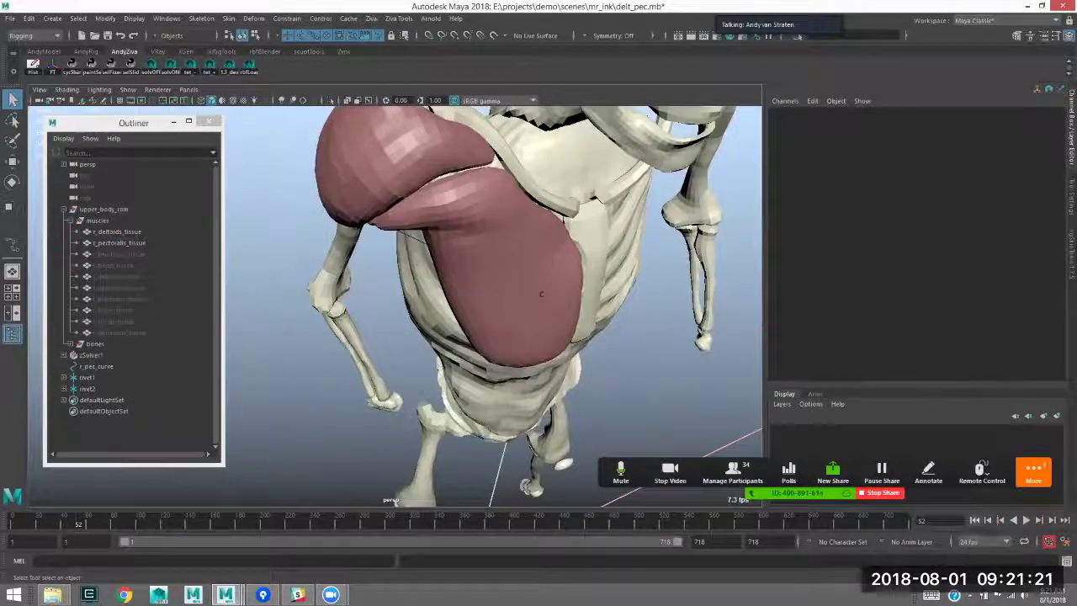
{"action": "key", "text": "alt+v"}
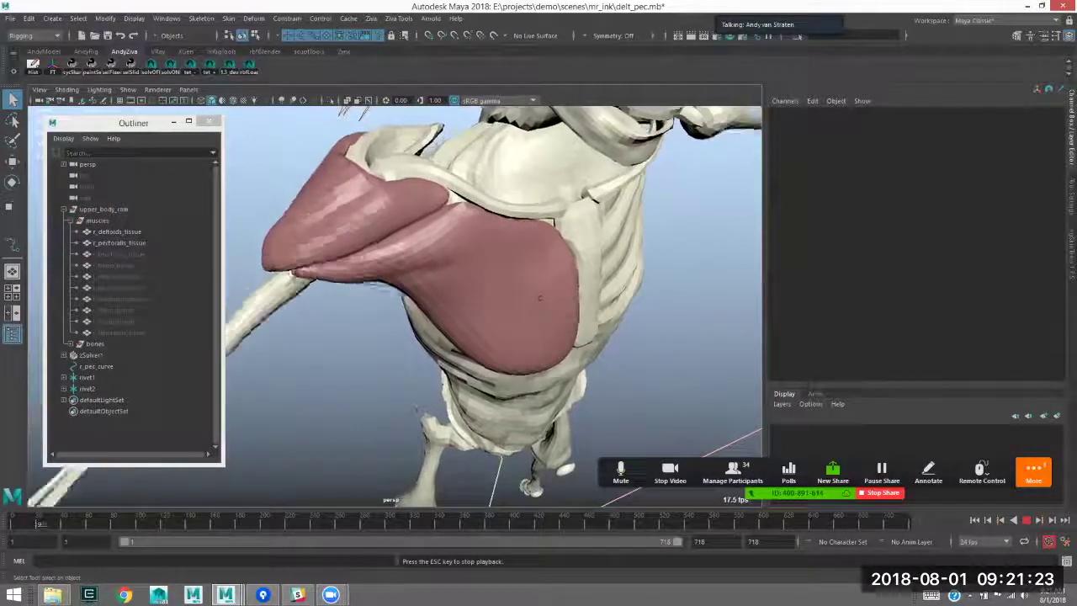
{"action": "key", "text": "Escape"}
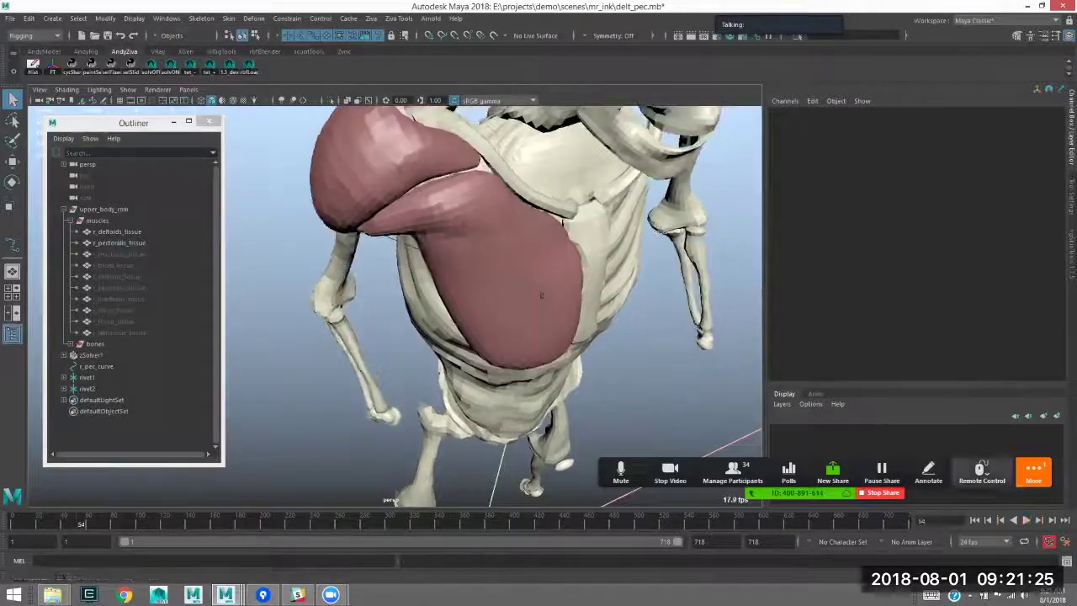
- Continue the simulation with the shoulder in close view and watch how the deltoid and pectoralis deform from several angles
{"action": "left_click_drag", "start_coordinate": [542, 295], "coordinate": [531, 242], "text": "alt"}
{"action": "middle_click_drag", "start_coordinate": [531, 242], "coordinate": [550, 358], "text": "alt"}
{"action": "right_click_drag", "start_coordinate": [551, 359], "coordinate": [671, 412], "text": "alt"}
{"action": "key", "text": "alt+v"}
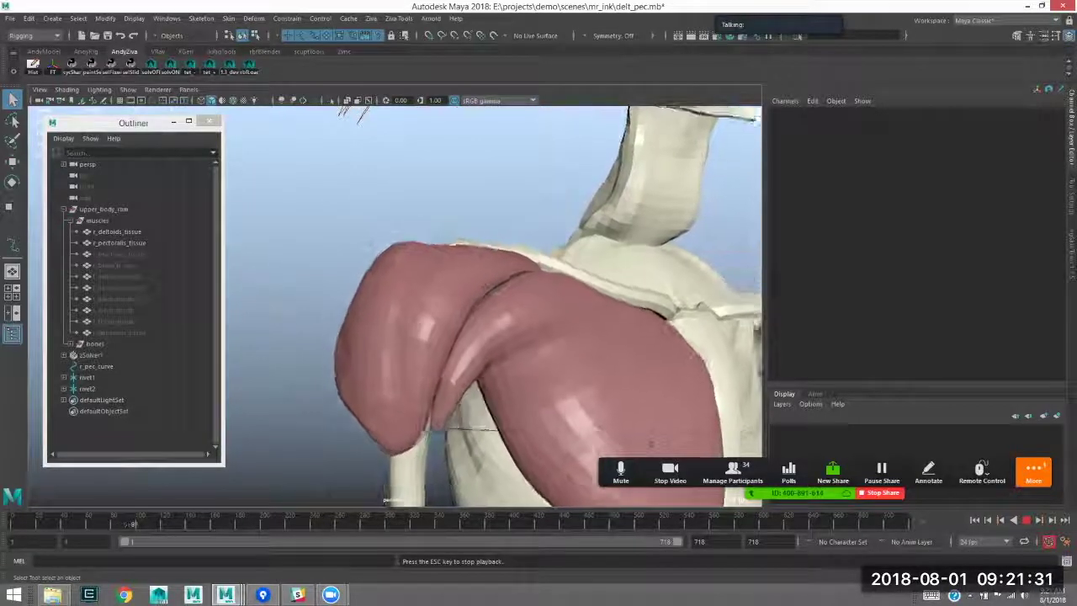
{"action": "right_click_drag", "start_coordinate": [676, 413], "coordinate": [521, 363], "text": "alt"}
{"action": "left_click_drag", "start_coordinate": [521, 362], "coordinate": [648, 453], "text": "alt"}
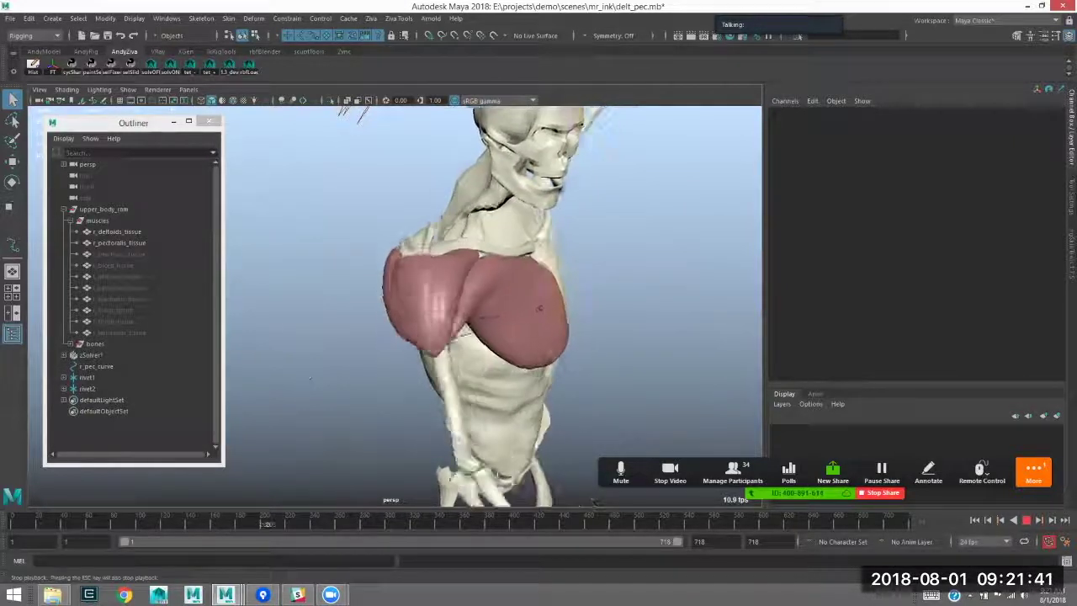
{"action": "key", "text": "Escape"}
{"action": "key", "text": "alt+v"}
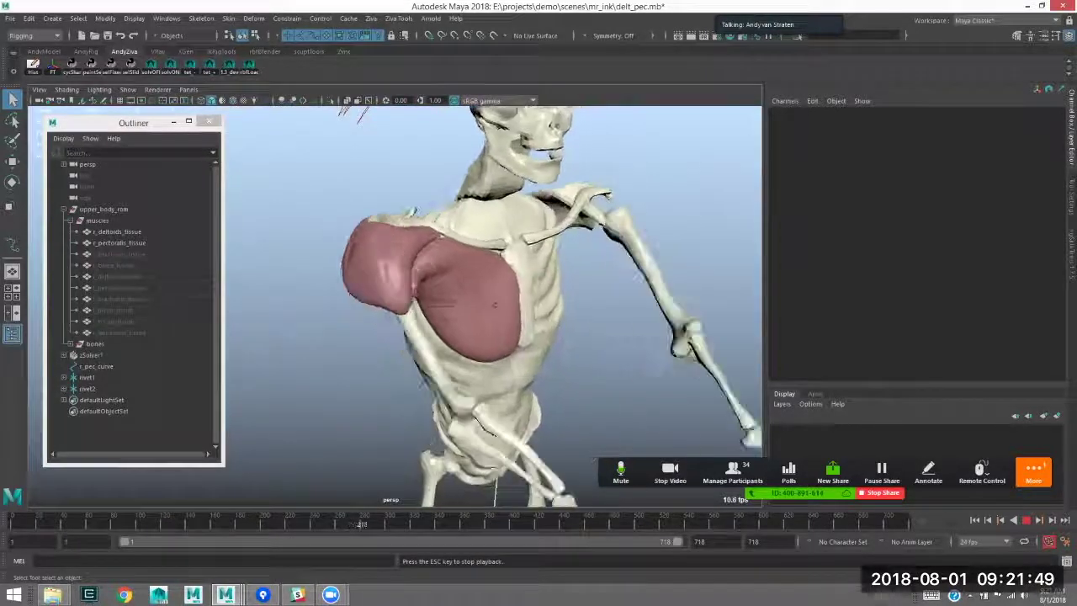
- Stop playback and inspect the deformed deltoid and pectoralis from above and from the front, including the pectoralis fibers
{"action": "key", "text": "Escape"}
{"action": "left_click_drag", "start_coordinate": [509, 312], "coordinate": [496, 396], "text": "alt"}
{"action": "left_click_drag", "start_coordinate": [471, 278], "coordinate": [458, 333], "text": "alt"}
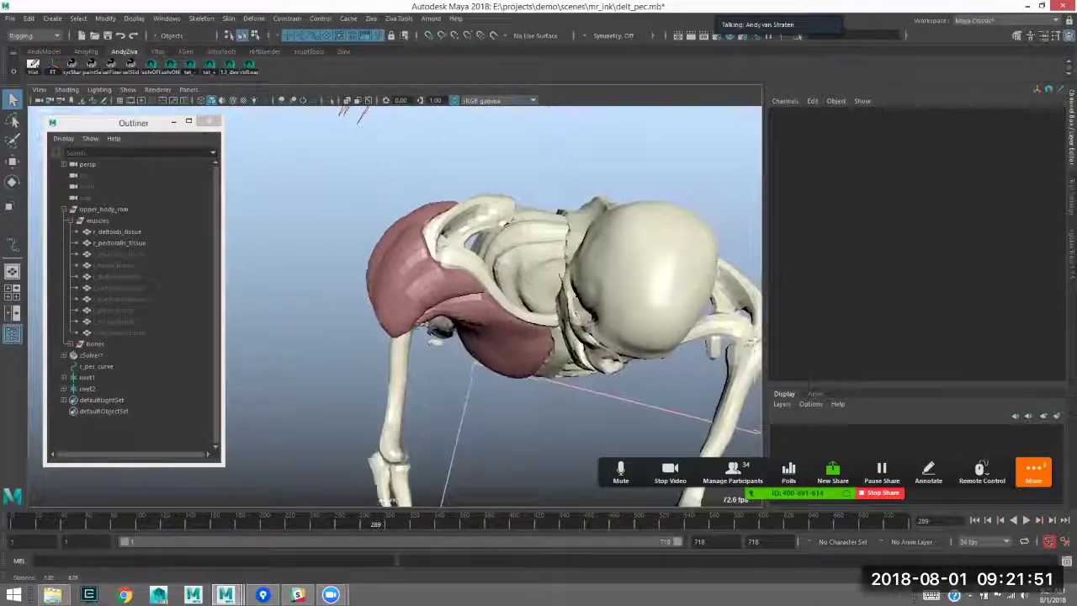
{"action": "right_click_drag", "start_coordinate": [458, 333], "coordinate": [535, 337], "text": "alt"}
{"action": "left_click_drag", "start_coordinate": [534, 337], "coordinate": [480, 265], "text": "alt"}
{"action": "left_click", "coordinate": [526, 294]}
{"action": "left_click_drag", "start_coordinate": [526, 295], "coordinate": [581, 374], "text": "alt"}
{"action": "left_click_drag", "start_coordinate": [464, 330], "coordinate": [486, 306], "text": "alt"}
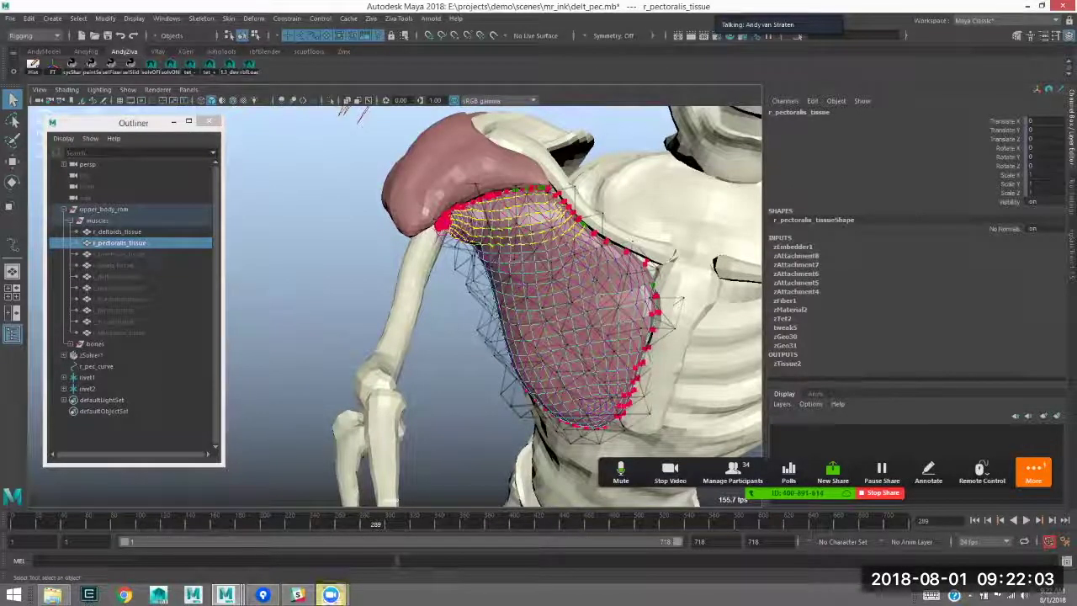
{"action": "middle_click_drag", "start_coordinate": [471, 330], "coordinate": [470, 306], "text": "alt"}
{"action": "left_click", "coordinate": [463, 315]}
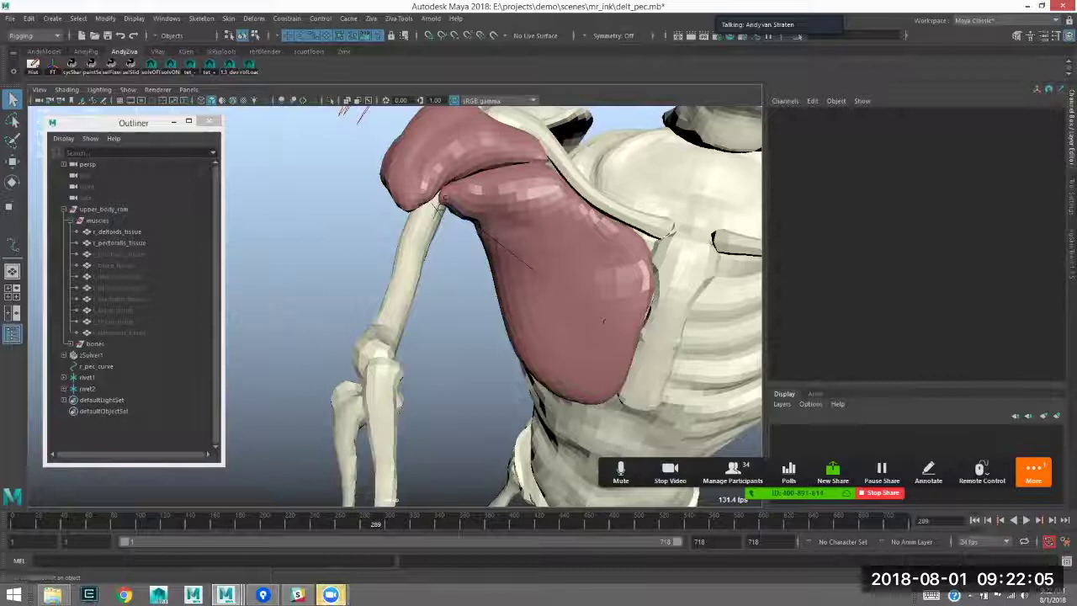
- Set the fiber strength exponent of the right pectoralis tissue's zFiber1 to 10^4
{"action": "left_click", "coordinate": [538, 295]}
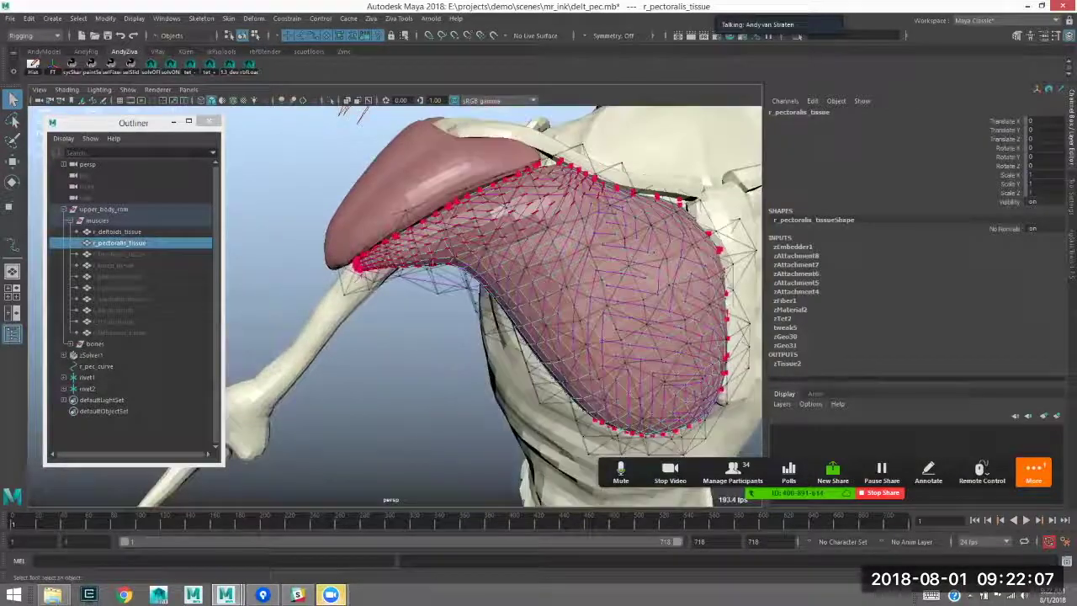
{"action": "left_click_drag", "start_coordinate": [538, 295], "coordinate": [545, 318], "text": "alt"}
{"action": "left_click", "coordinate": [785, 300]}
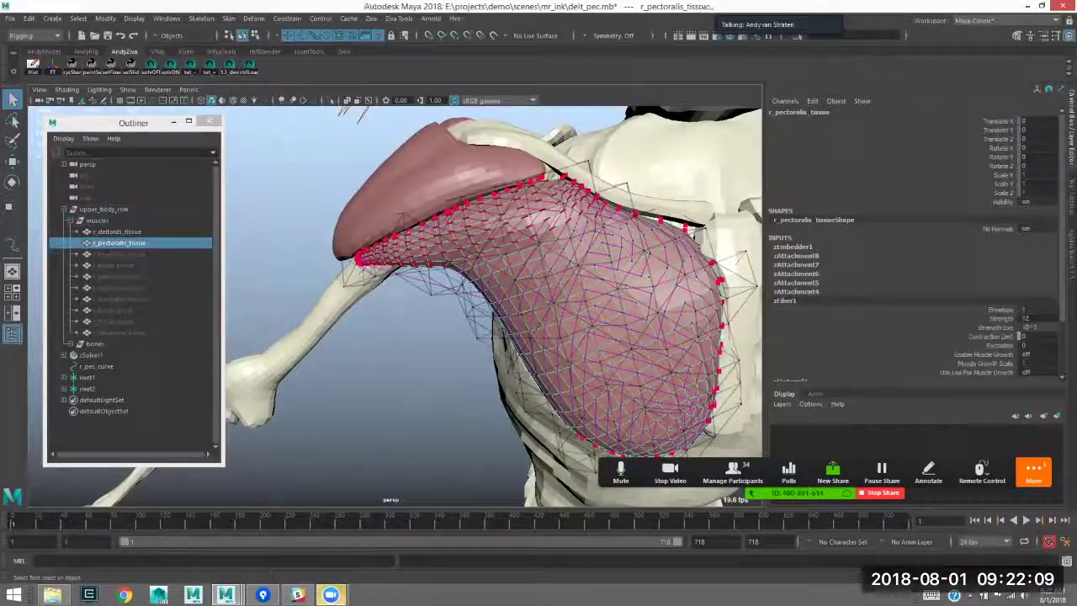
{"action": "left_click", "coordinate": [1029, 327]}
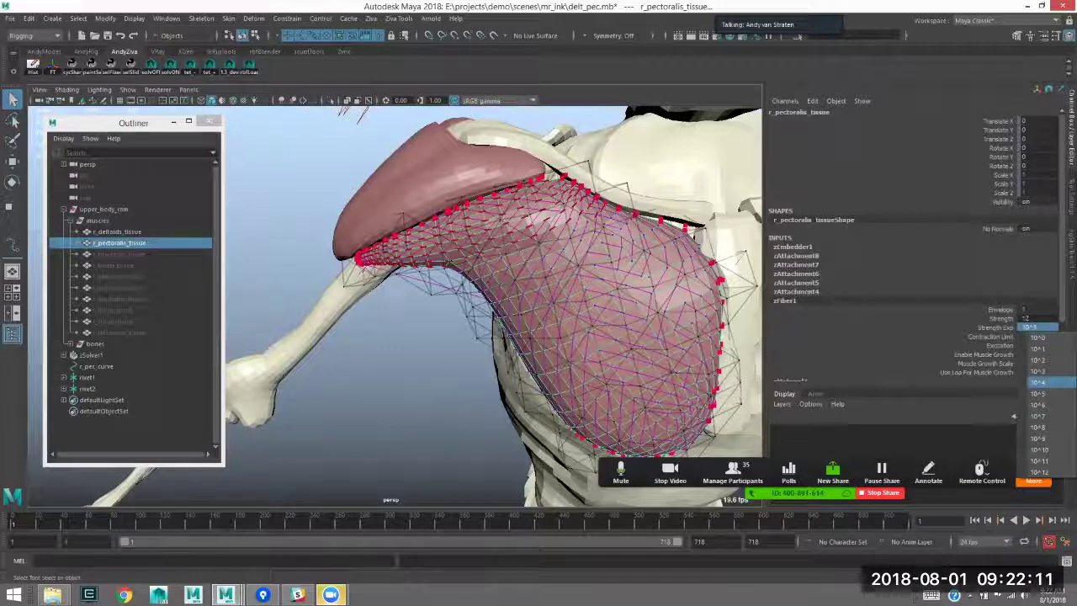
{"action": "left_click", "coordinate": [1038, 382]}
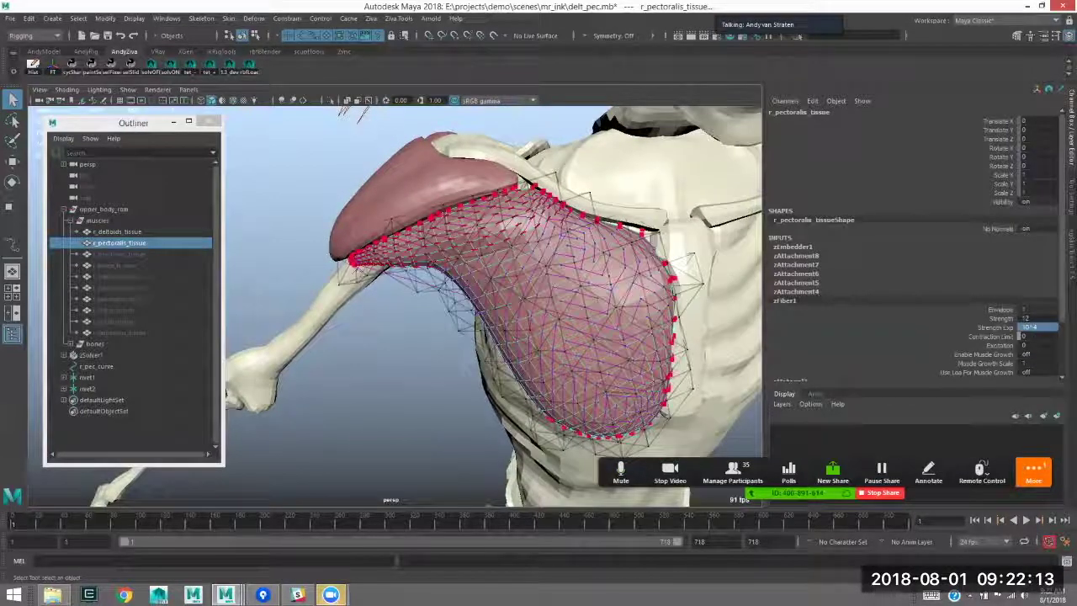
{"action": "scroll", "coordinate": [915, 244], "scroll_direction": "down", "scroll_amount": 3}
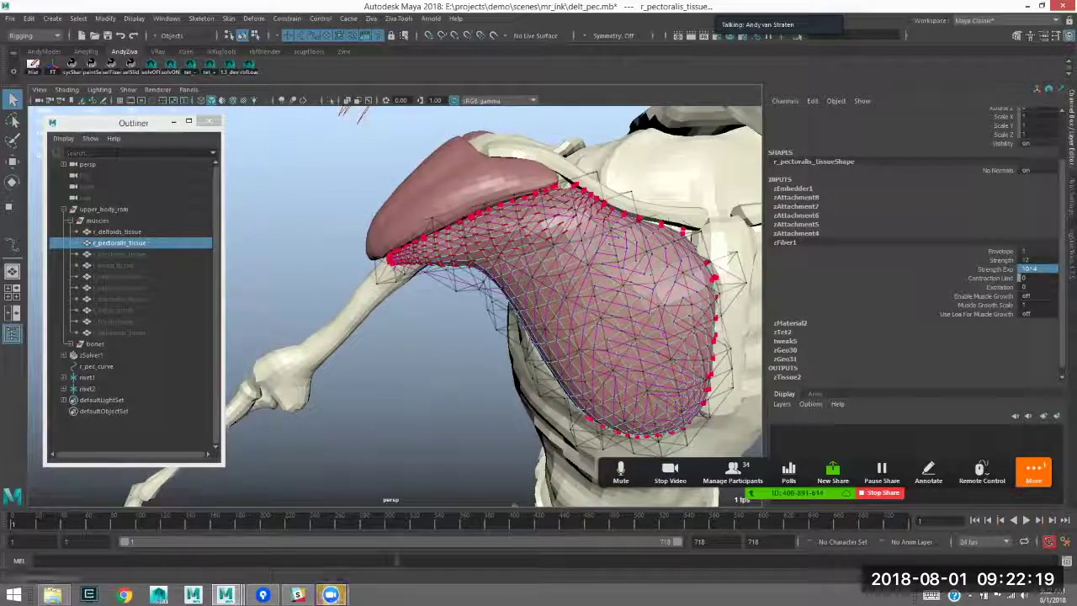
- Clear the Ziva cache, play the first frames of the simulation with the stronger fibers, and return to the start frame
{"action": "left_click", "coordinate": [371, 18]}
{"action": "left_click", "coordinate": [404, 387]}
{"action": "middle_click_drag", "start_coordinate": [421, 380], "coordinate": [408, 362], "text": "alt"}
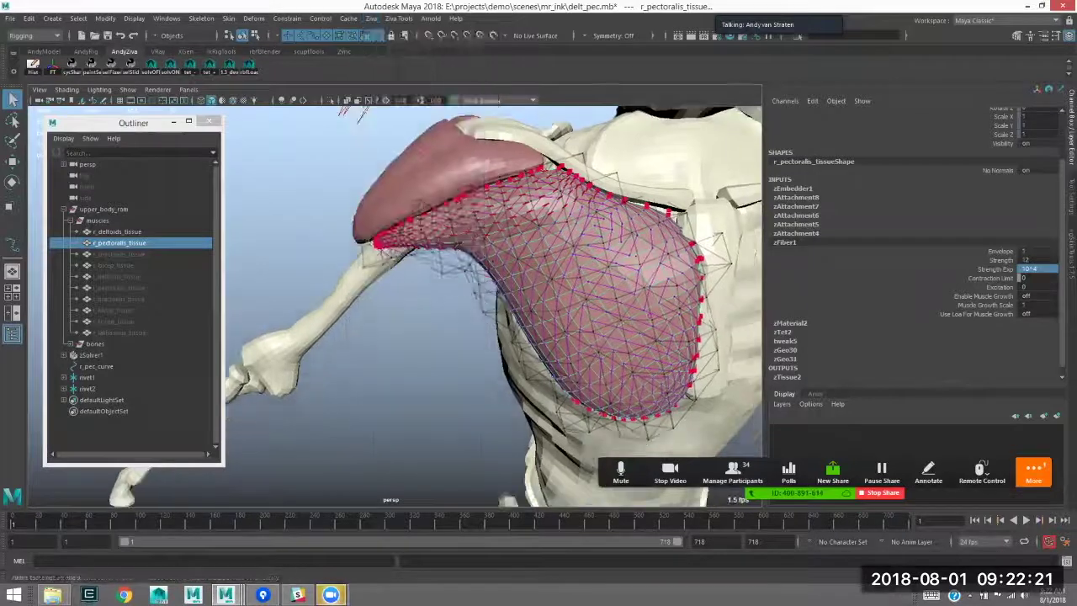
{"action": "left_click", "coordinate": [1025, 520]}
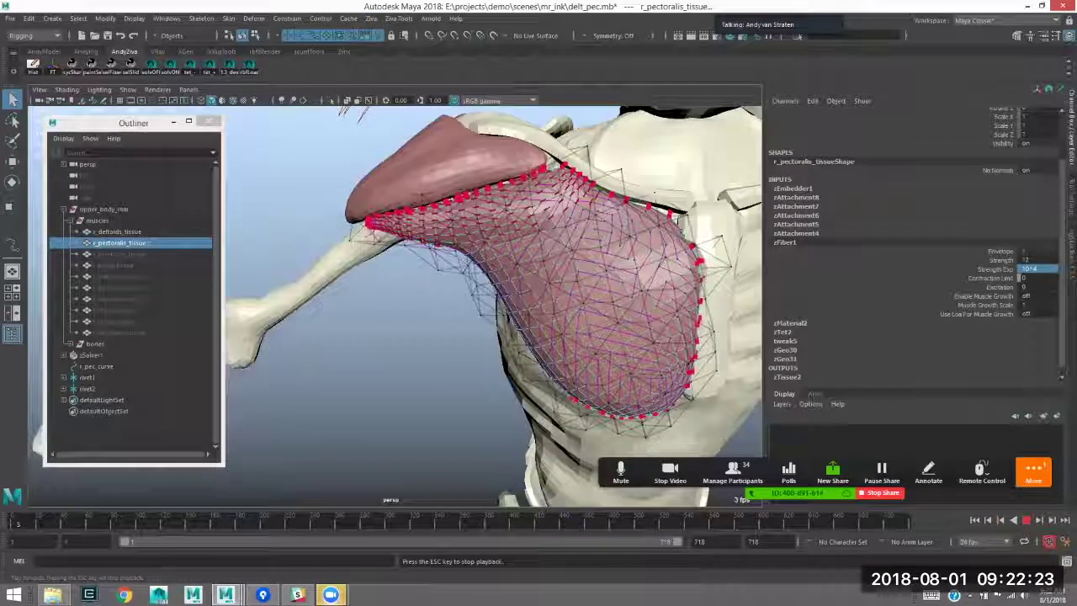
{"action": "left_click", "coordinate": [1025, 520]}
{"action": "left_click", "coordinate": [1033, 472]}
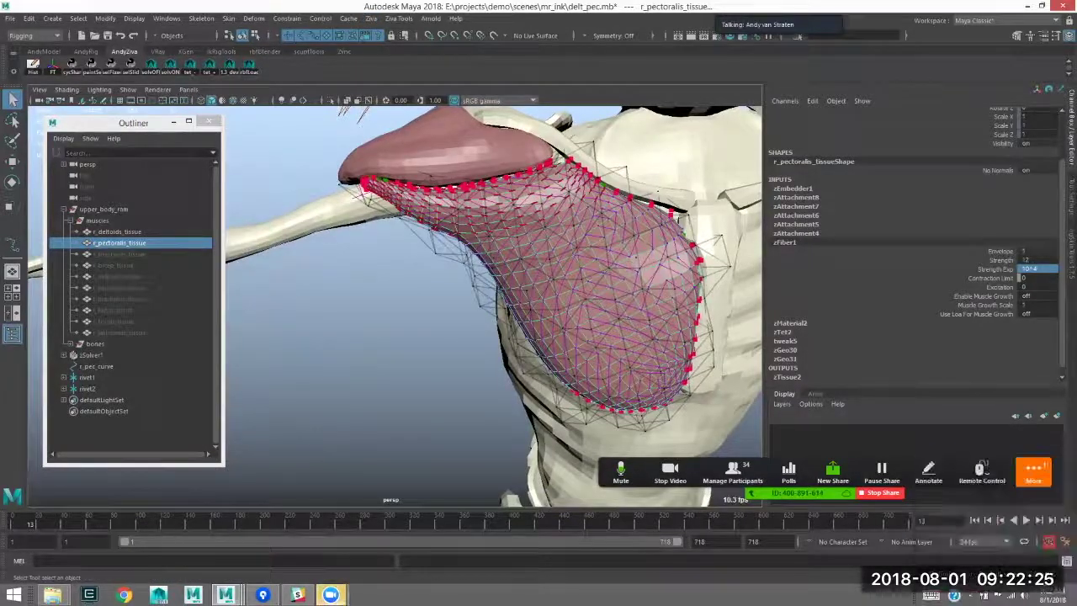
{"action": "left_click", "coordinate": [974, 520]}
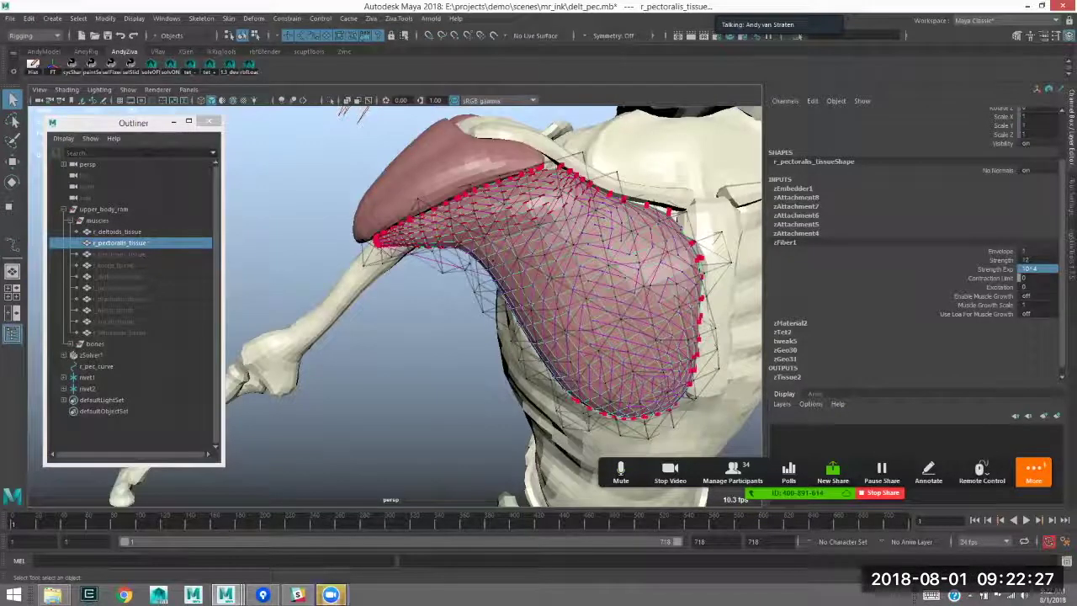
- Set the excitation of the right pectoralis's zFiber1 to 0.1
{"action": "key", "text": "Return"}
{"action": "mouse_move", "coordinate": [522, 311]}
{"action": "left_mouse_down", "text": "alt"}
{"action": "mouse_move", "coordinate": [538, 293]}
{"action": "mouse_move", "coordinate": [529, 314]}
{"action": "left_mouse_up", "text": "alt"}
{"action": "left_click", "coordinate": [999, 287]}
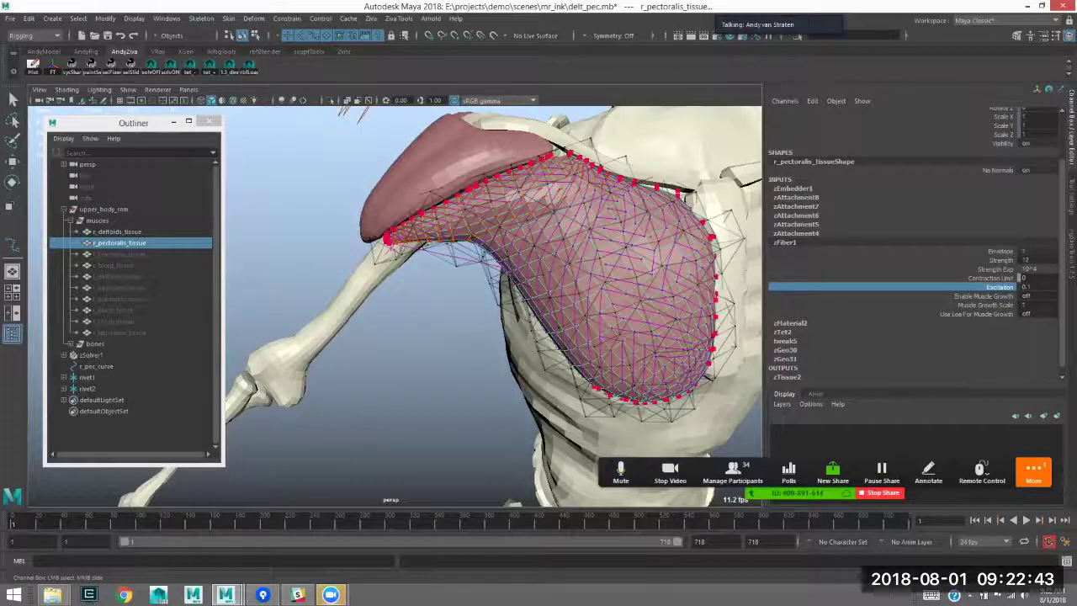
{"action": "middle_click_drag", "start_coordinate": [572, 328], "coordinate": [559, 303], "text": "alt"}
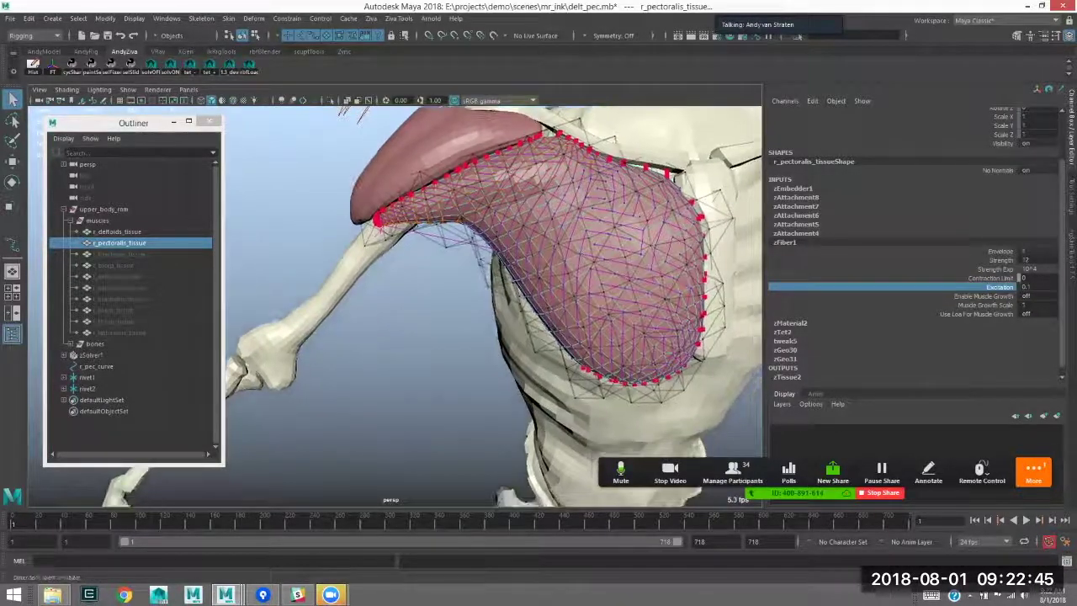
- Play the opening frames of the arm motion twice to check the excited pectoralis, returning to the start each time
{"action": "left_click", "coordinate": [1027, 520]}
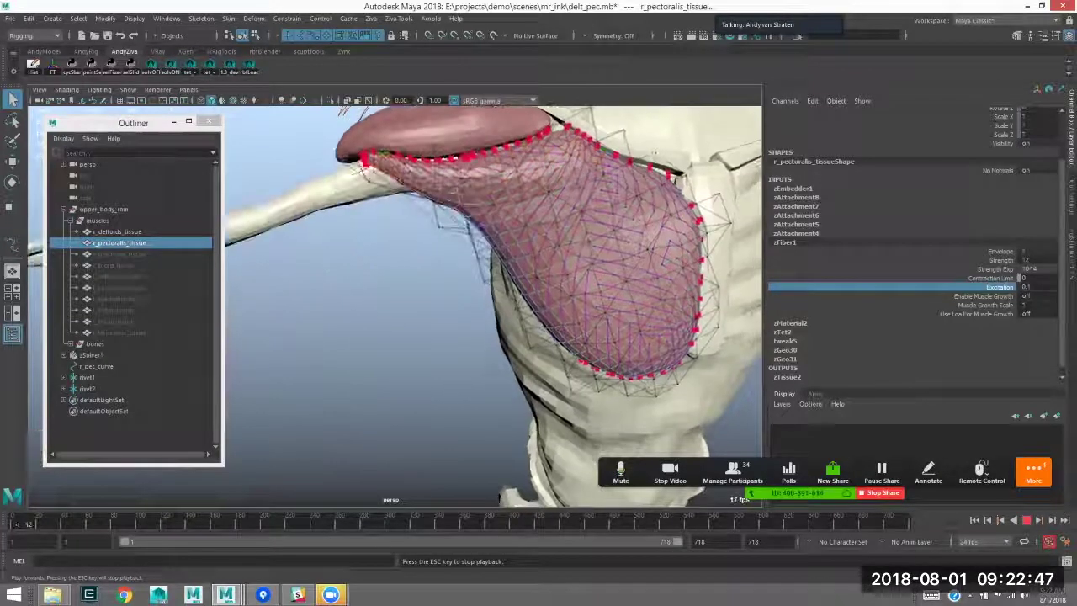
{"action": "key", "text": "Escape"}
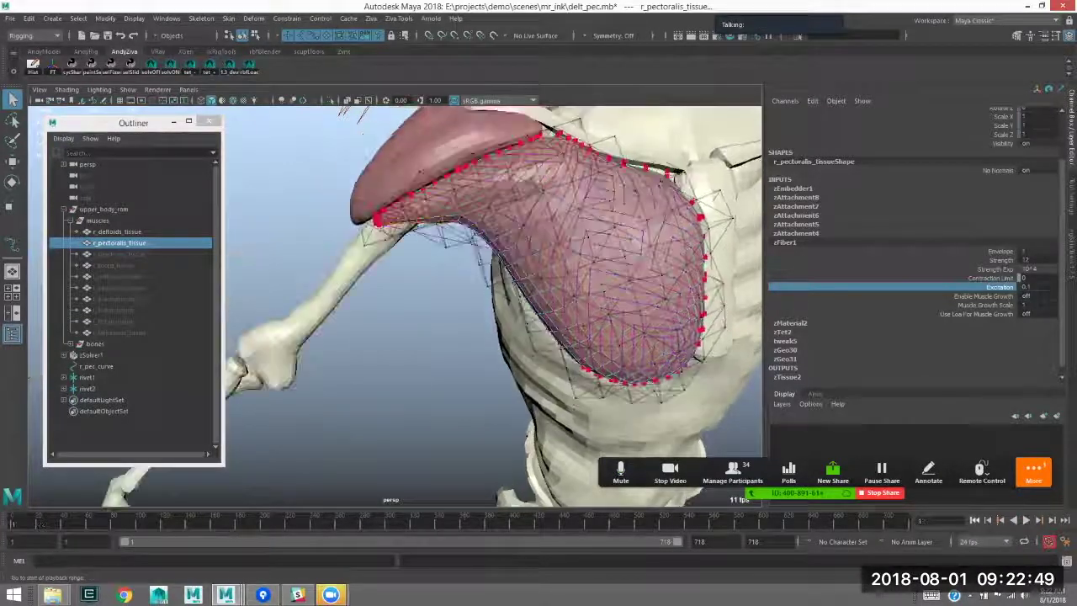
{"action": "key", "text": "alt+v"}
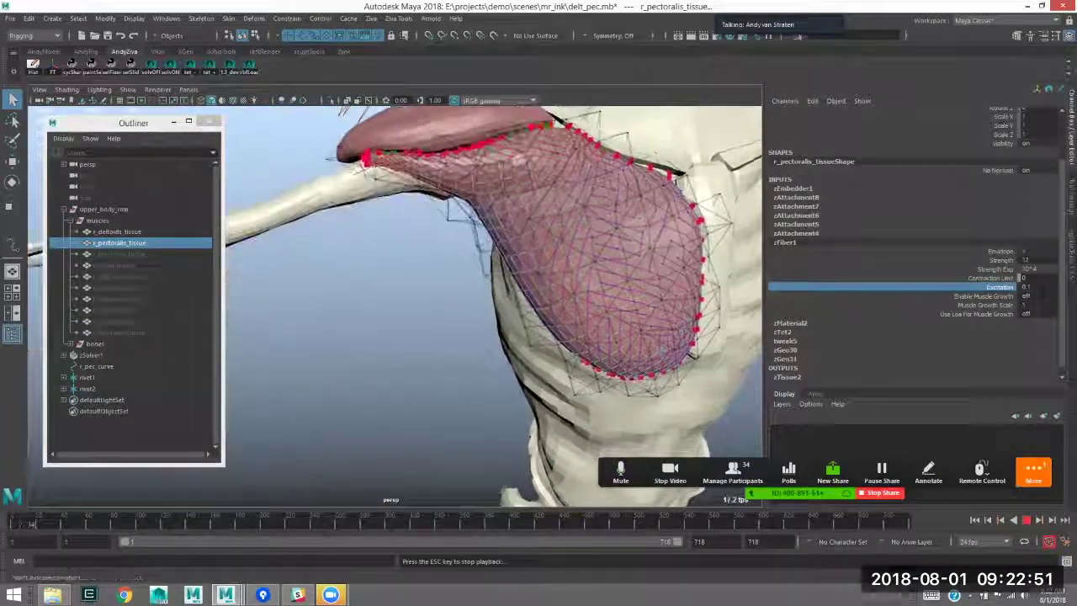
{"action": "left_click", "coordinate": [974, 520]}
- Clear the Ziva cache and play the simulation through the arm-lowering motion to check the pectoralis shape
{"action": "left_click", "coordinate": [371, 19]}
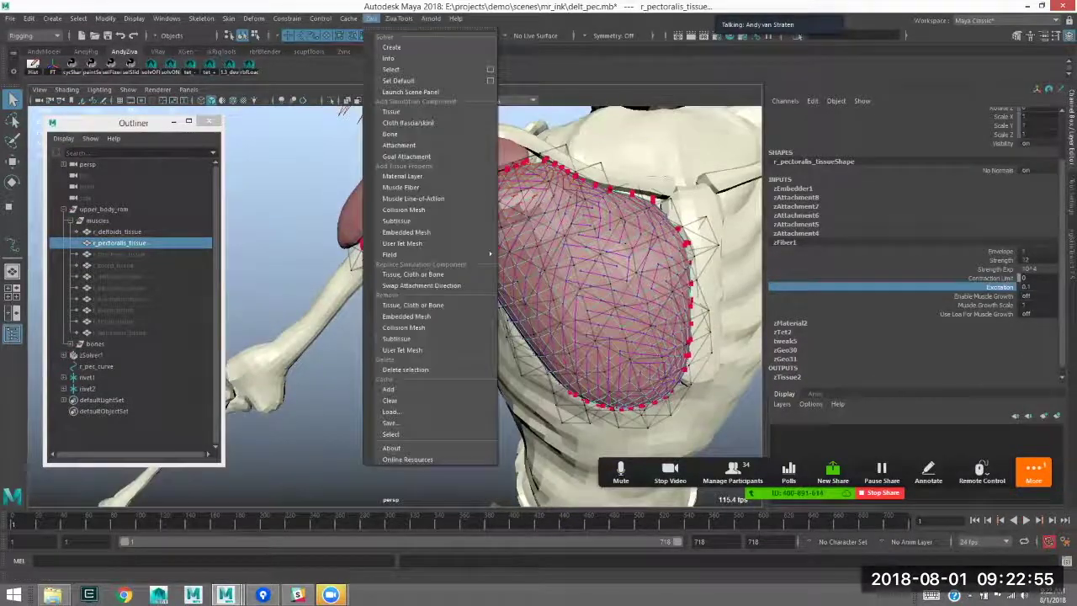
{"action": "left_click", "coordinate": [396, 398]}
{"action": "key", "text": "alt+v"}
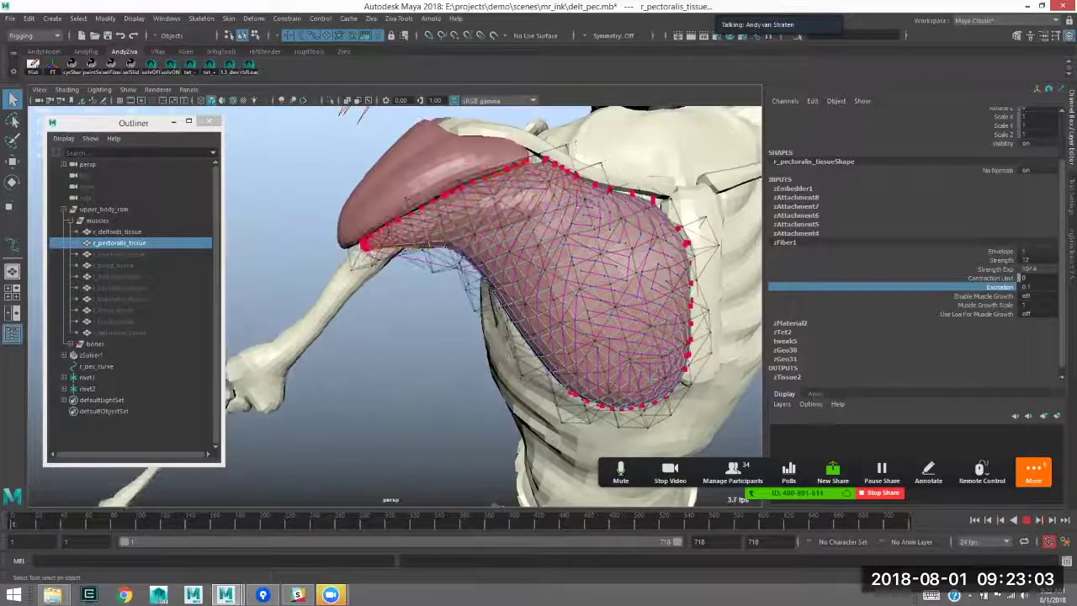
{"action": "key", "text": "Escape"}
{"action": "key", "text": "alt+v"}
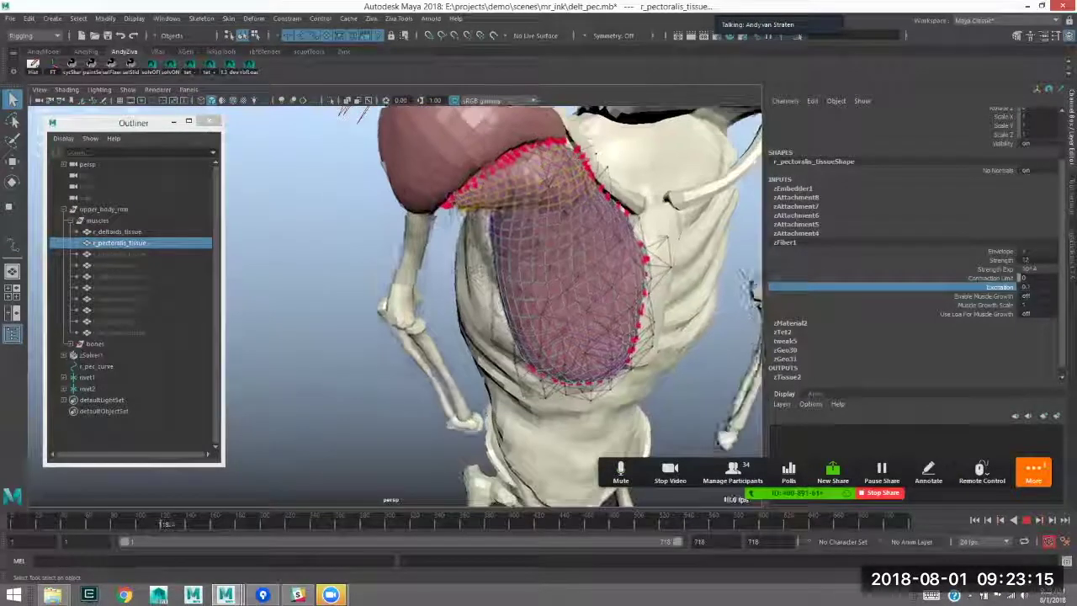
{"action": "left_click", "coordinate": [337, 294]}
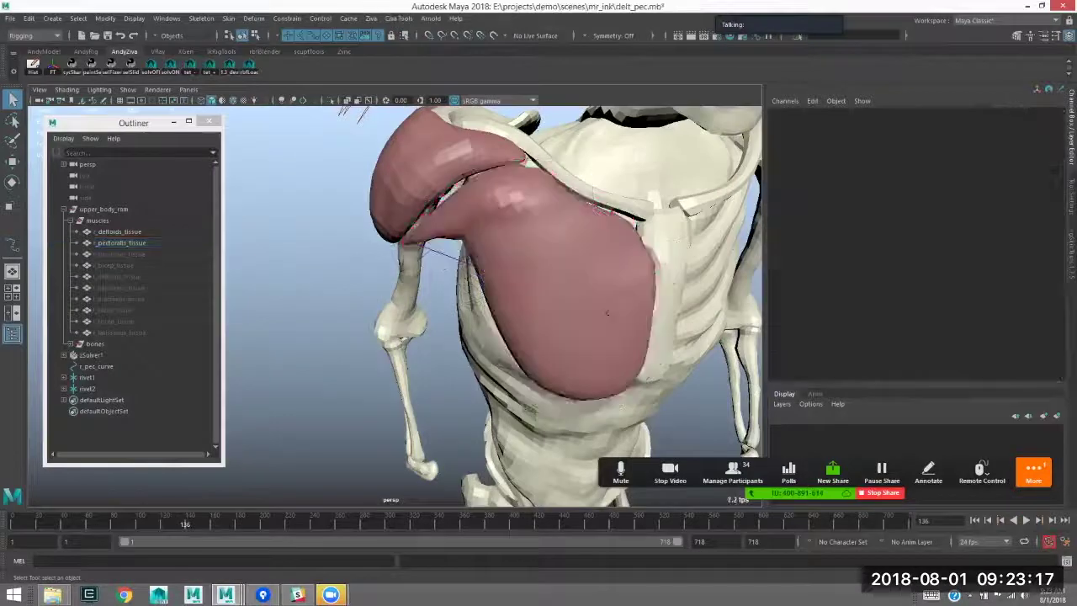
- Replay the simulation with the right pectoralis tissue selected and stop it once the arm is lowered
{"action": "left_click", "coordinate": [580, 303]}
{"action": "key", "text": "Escape"}
{"action": "left_click_drag", "start_coordinate": [538, 302], "coordinate": [580, 277], "text": "alt"}
{"action": "left_click", "coordinate": [336, 294]}
{"action": "mouse_move", "coordinate": [505, 294]}
{"action": "right_mouse_down", "text": "alt"}
{"action": "mouse_move", "coordinate": [606, 295]}
{"action": "mouse_move", "coordinate": [513, 295]}
{"action": "right_mouse_up", "text": "alt"}
{"action": "left_click", "coordinate": [657, 244]}
{"action": "left_click", "coordinate": [1026, 519]}
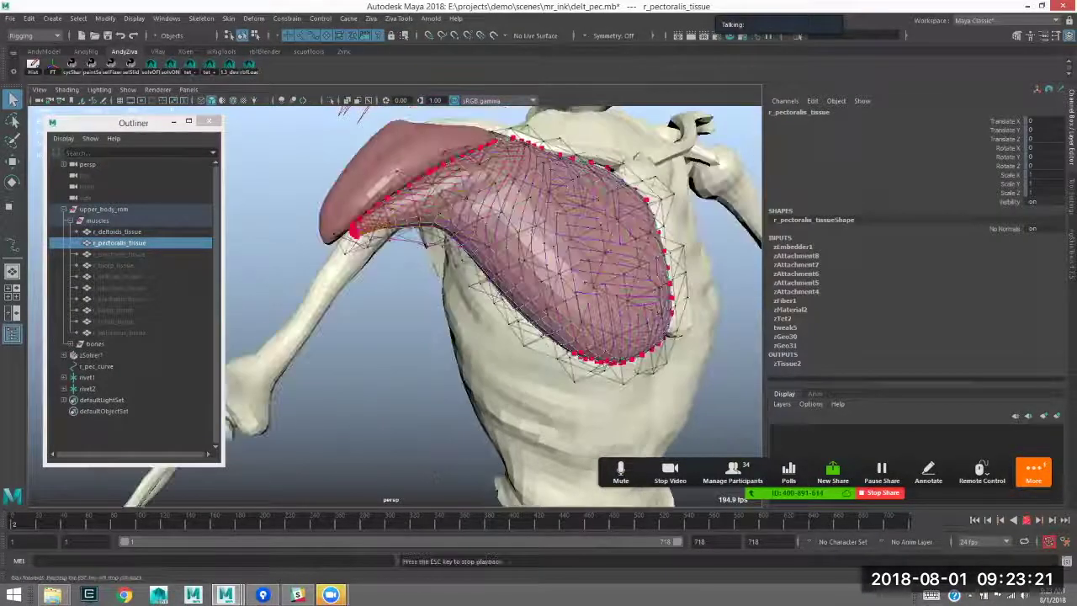
{"action": "left_click_drag", "start_coordinate": [504, 312], "coordinate": [572, 294], "text": "alt"}
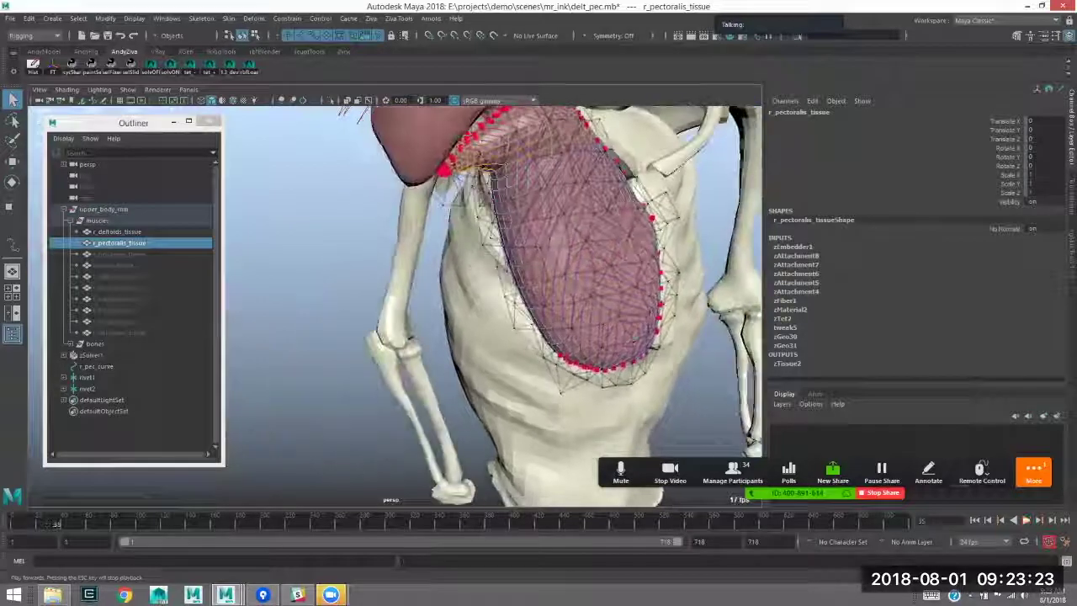
{"action": "key", "text": "Escape"}
- Examine the border between the deltoid and pectoralis in close view with the arm lowered, including the deltoid's attachments
{"action": "middle_click_drag", "start_coordinate": [539, 286], "coordinate": [547, 362], "text": "alt"}
{"action": "right_click_drag", "start_coordinate": [505, 312], "coordinate": [547, 311], "text": "alt"}
{"action": "middle_click_drag", "start_coordinate": [538, 311], "coordinate": [540, 338], "text": "alt"}
{"action": "mouse_move", "coordinate": [539, 320]}
{"action": "left_mouse_down", "text": "alt"}
{"action": "mouse_move", "coordinate": [517, 332]}
{"action": "mouse_move", "coordinate": [555, 324]}
{"action": "left_mouse_up", "text": "alt"}
{"action": "right_click_drag", "start_coordinate": [555, 324], "coordinate": [622, 328], "text": "alt"}
{"action": "left_click_drag", "start_coordinate": [555, 253], "coordinate": [593, 240], "text": "alt"}
{"action": "left_click", "coordinate": [555, 185]}
{"action": "left_click_drag", "start_coordinate": [555, 185], "coordinate": [572, 181], "text": "alt"}
{"action": "right_click_drag", "start_coordinate": [581, 252], "coordinate": [543, 252], "text": "alt"}
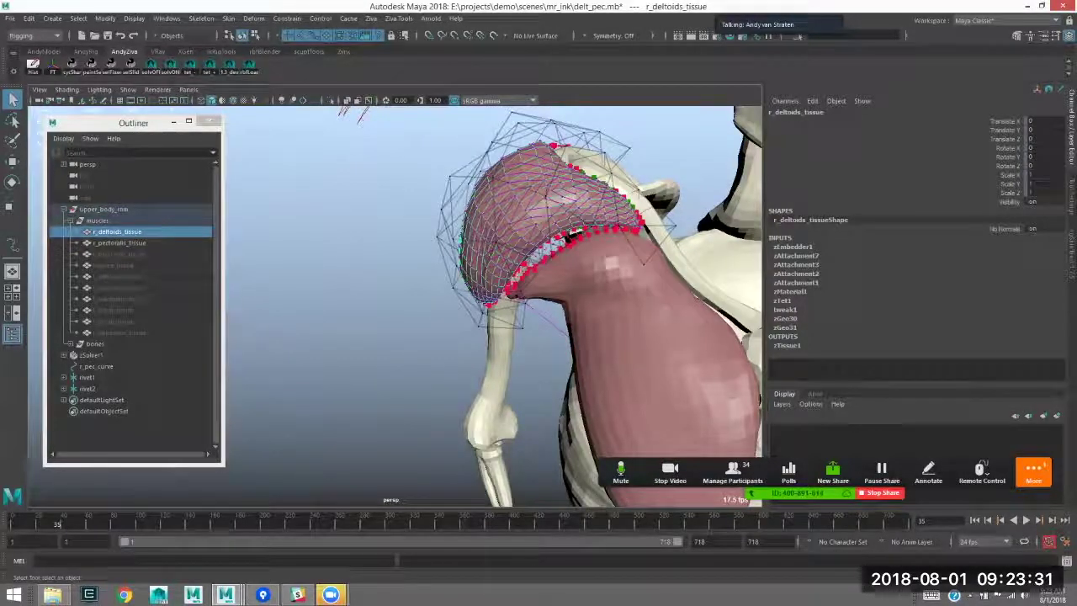
- Return to the start frame and inspect in close view where the pectoralis meets the deltoid
{"action": "key", "text": "alt+shift+v"}
{"action": "left_click_drag", "start_coordinate": [555, 252], "coordinate": [572, 273], "text": "alt"}
{"action": "left_click", "coordinate": [353, 218]}
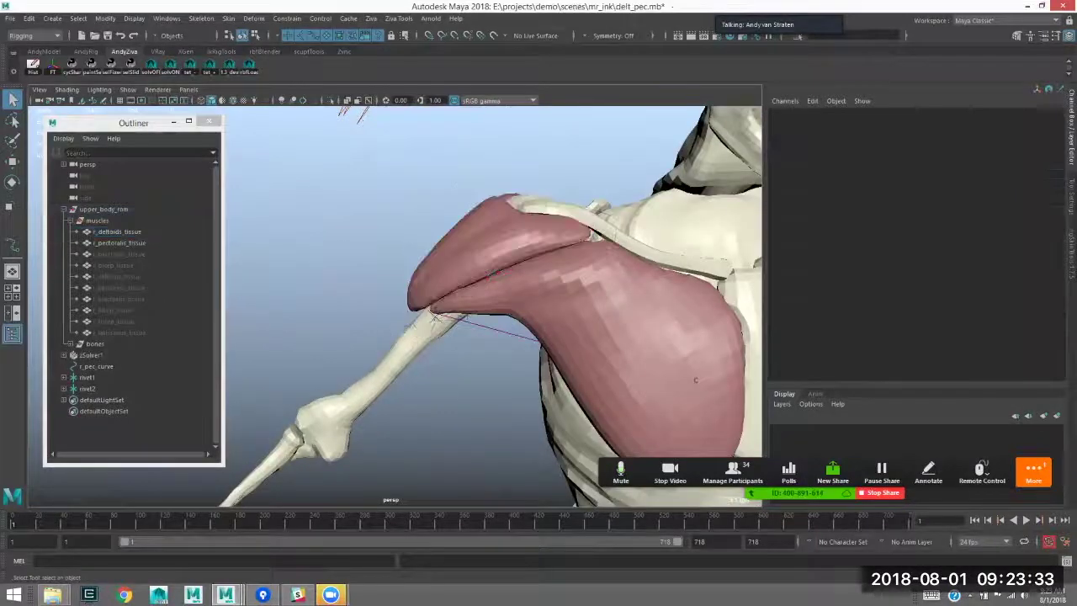
{"action": "left_click", "coordinate": [623, 328]}
{"action": "right_click_drag", "start_coordinate": [505, 303], "coordinate": [572, 307], "text": "alt"}
{"action": "middle_click_drag", "start_coordinate": [572, 307], "coordinate": [614, 322], "text": "alt"}
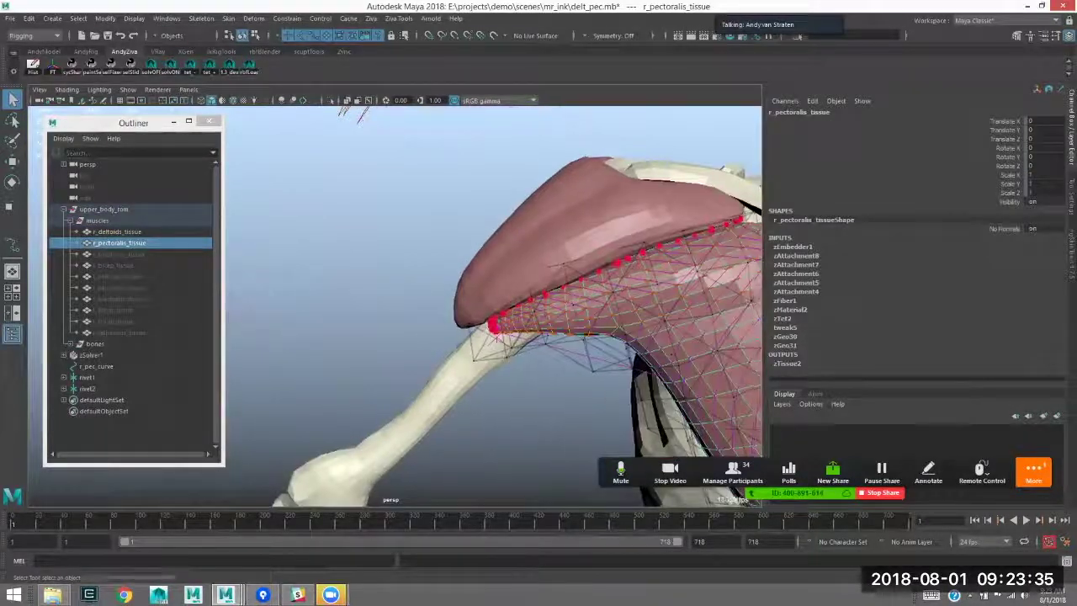
{"action": "middle_click_drag", "start_coordinate": [539, 320], "coordinate": [517, 310], "text": "alt"}
- Select zAttachment7 between the right deltoid and pectoralis tissues and set its stiffness to 10
{"action": "left_click", "coordinate": [572, 219]}
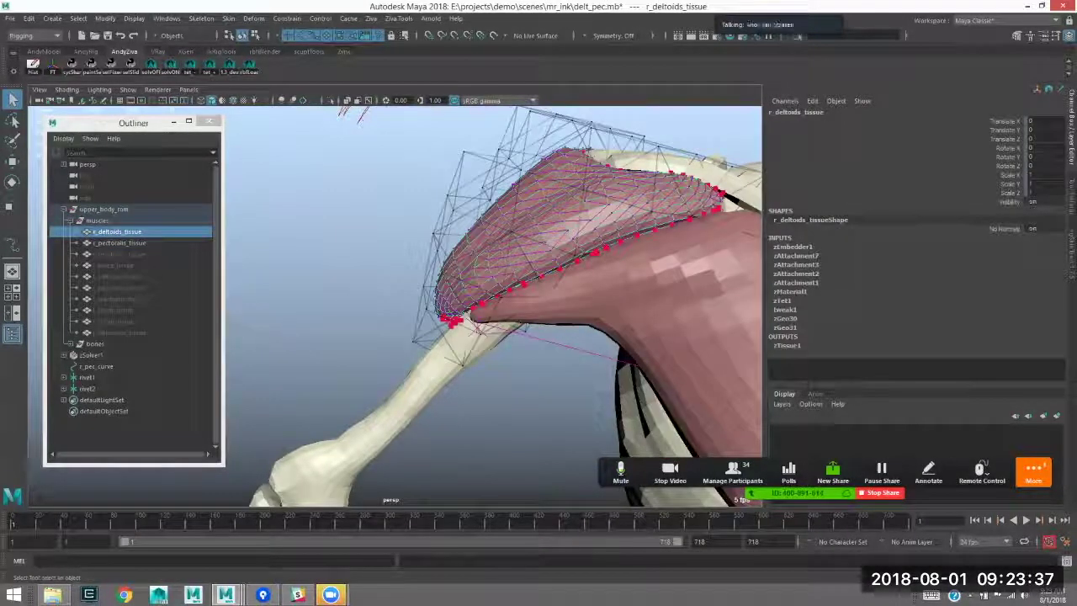
{"action": "left_click", "coordinate": [622, 281], "text": "shift"}
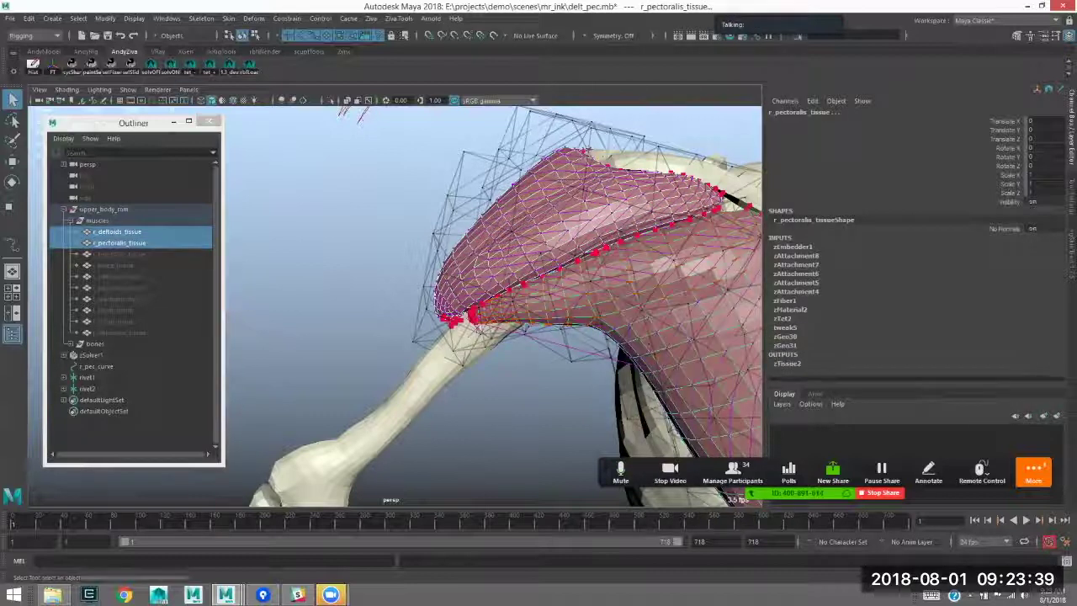
{"action": "left_click", "coordinate": [521, 285]}
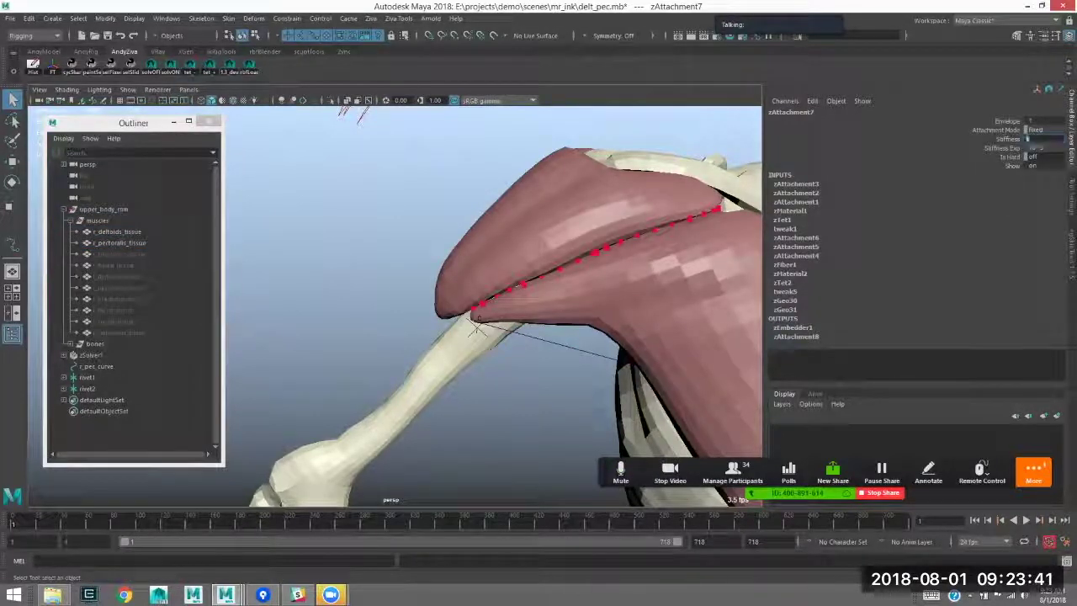
{"action": "left_click", "coordinate": [1037, 149]}
{"action": "left_click", "coordinate": [1038, 139]}
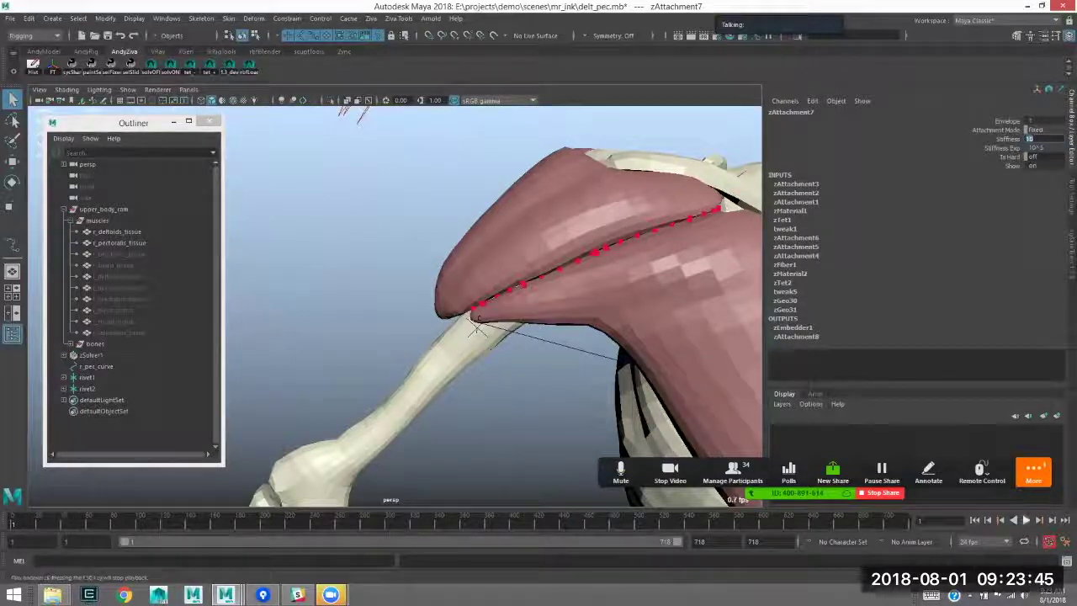
- Clear the Ziva cache and play the simulation to check the stiffened deltoid-pectoralis attachment, ending back at the start frame
{"action": "left_click", "coordinate": [371, 19]}
{"action": "left_click", "coordinate": [396, 401]}
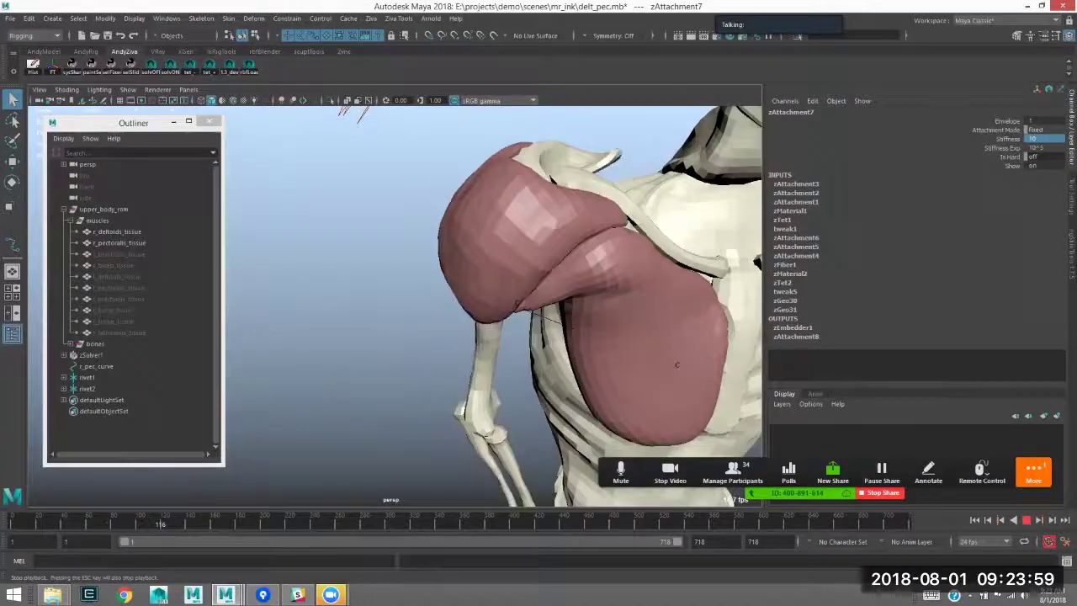
{"action": "key", "text": "Escape"}
{"action": "right_click_drag", "start_coordinate": [683, 358], "coordinate": [597, 346], "text": "alt"}
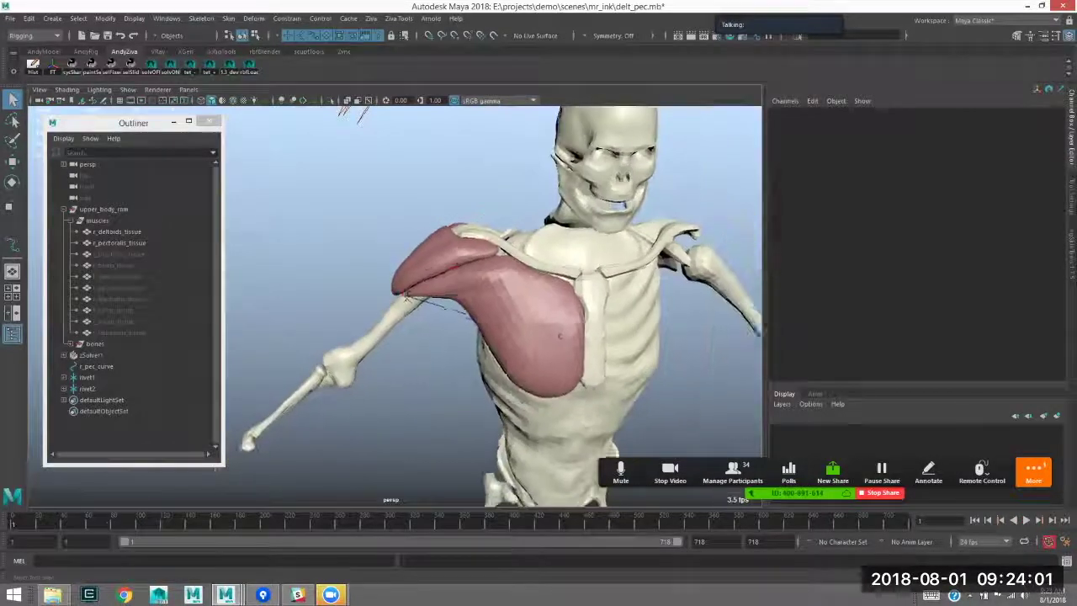
- Select the right pectoralis tissue and examine its fibers and attachments from several angles
{"action": "left_click", "coordinate": [598, 346]}
{"action": "right_click_drag", "start_coordinate": [539, 336], "coordinate": [589, 340], "text": "alt"}
{"action": "left_click_drag", "start_coordinate": [589, 341], "coordinate": [601, 335], "text": "alt"}
{"action": "middle_click_drag", "start_coordinate": [602, 335], "coordinate": [574, 320], "text": "alt"}
{"action": "left_click_drag", "start_coordinate": [575, 319], "coordinate": [610, 354], "text": "alt"}
{"action": "middle_click_drag", "start_coordinate": [630, 362], "coordinate": [614, 353], "text": "alt"}
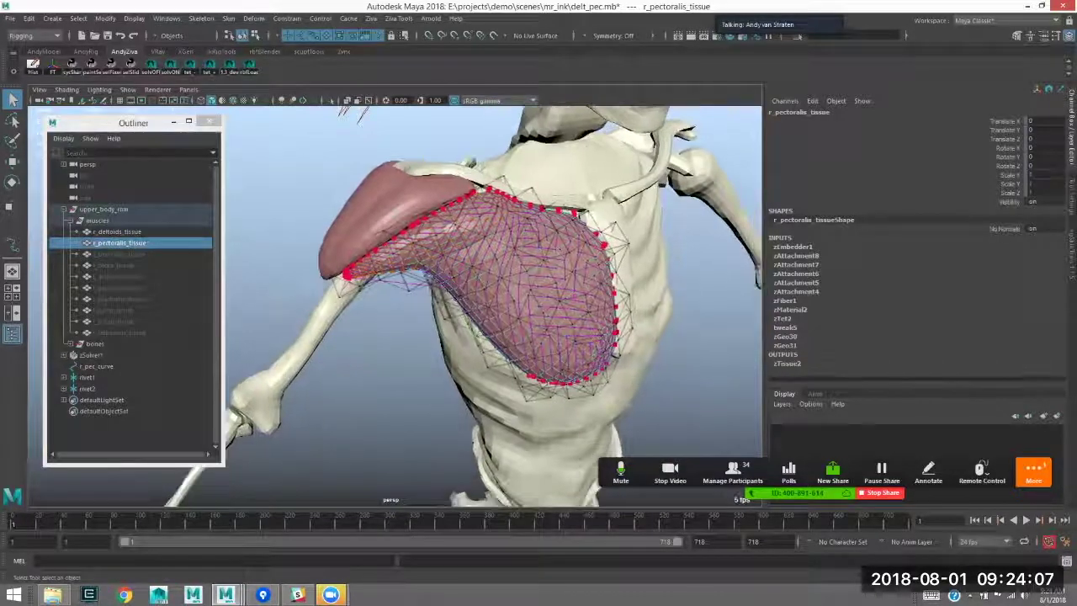
{"action": "left_click_drag", "start_coordinate": [614, 354], "coordinate": [557, 375], "text": "alt"}
{"action": "middle_click_drag", "start_coordinate": [557, 376], "coordinate": [568, 356], "text": "alt"}
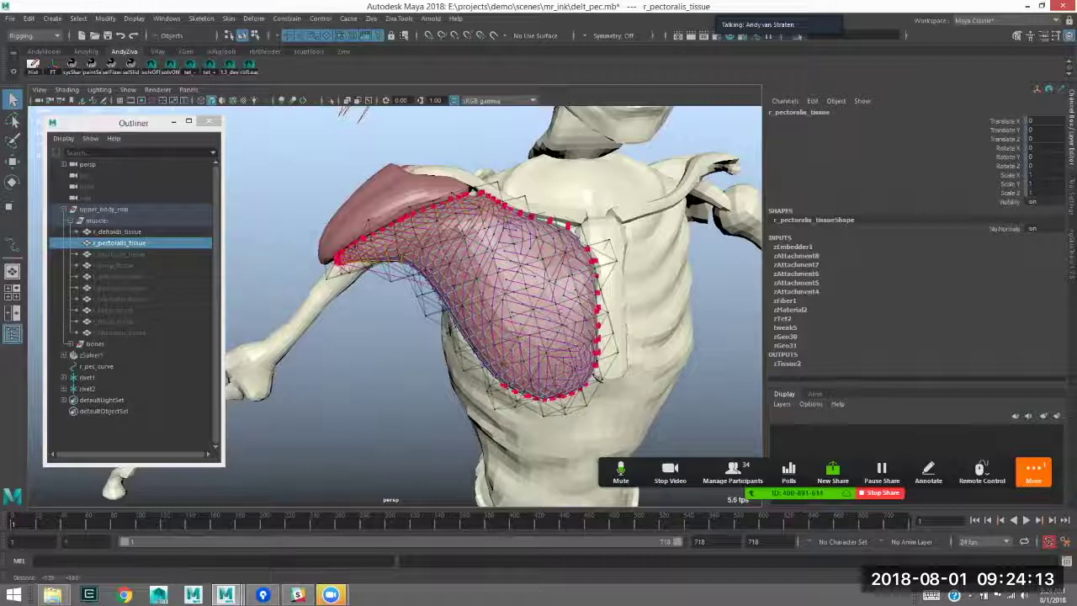
{"action": "left_click_drag", "start_coordinate": [532, 333], "coordinate": [510, 323], "text": "alt"}
- Add a second muscle fiber to the right pectoralis tissue and view it on the chest
{"action": "left_click", "coordinate": [371, 18]}
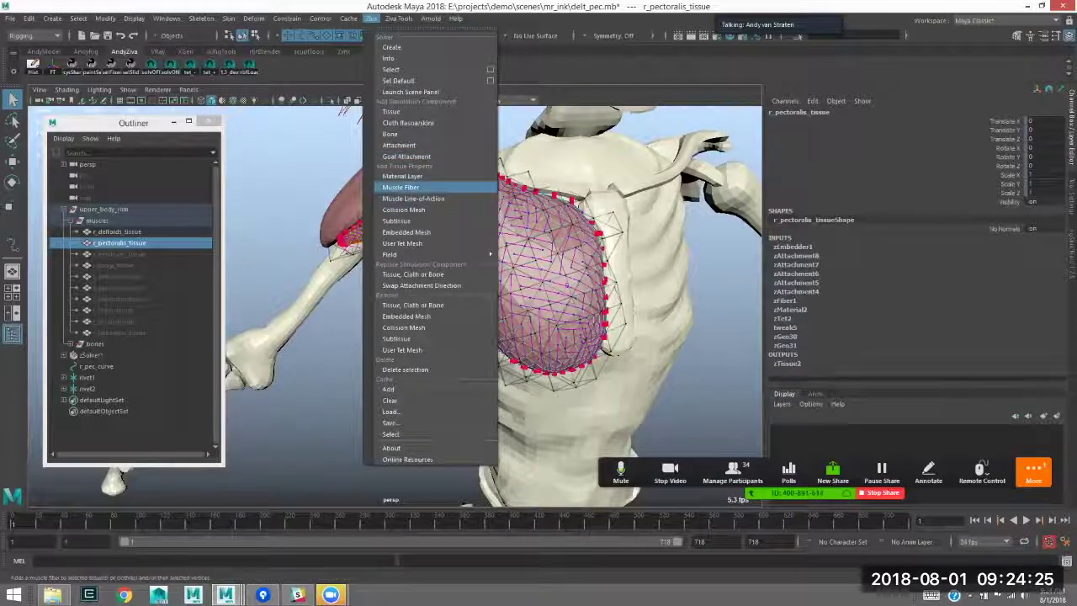
{"action": "left_click", "coordinate": [401, 186]}
{"action": "left_click_drag", "start_coordinate": [522, 311], "coordinate": [469, 296], "text": "alt"}
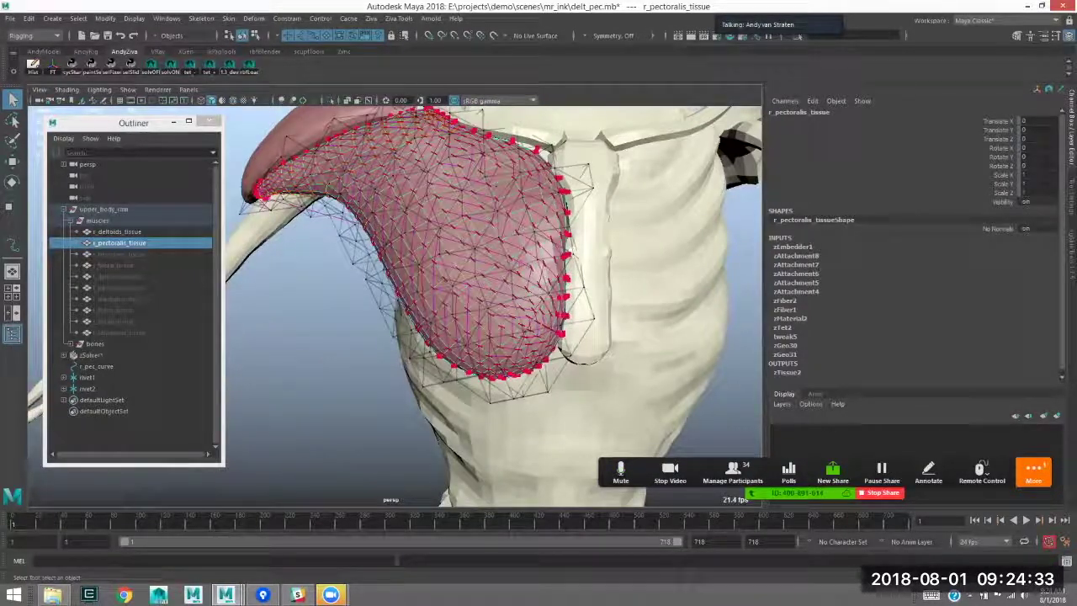
{"action": "right_click_drag", "start_coordinate": [505, 302], "coordinate": [454, 294], "text": "alt"}
{"action": "left_click_drag", "start_coordinate": [455, 294], "coordinate": [437, 311], "text": "alt"}
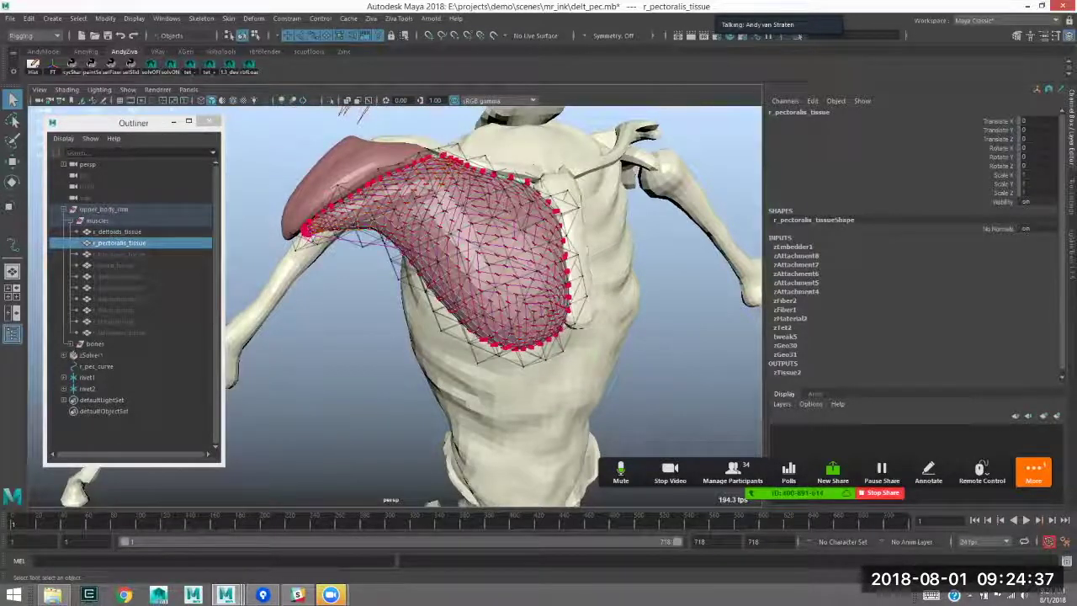
{"action": "middle_click_drag", "start_coordinate": [471, 307], "coordinate": [486, 313], "text": "alt"}
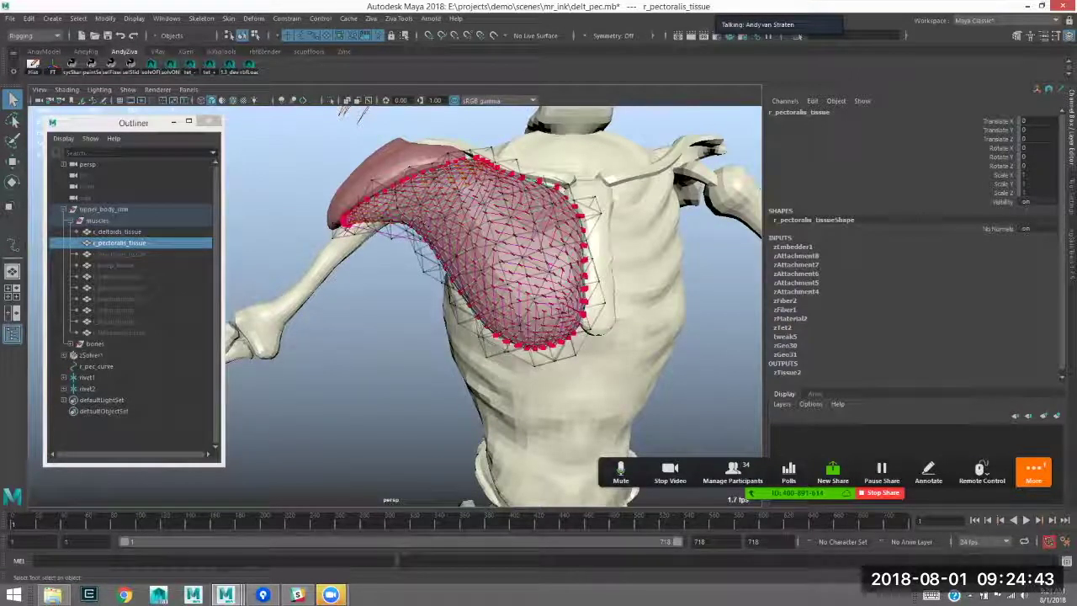
- Open the endPoints map of zFiber2 for painting on the right pectoralis tissue and show the paint tool settings
{"action": "left_click_drag", "start_coordinate": [521, 286], "coordinate": [433, 284], "text": "alt"}
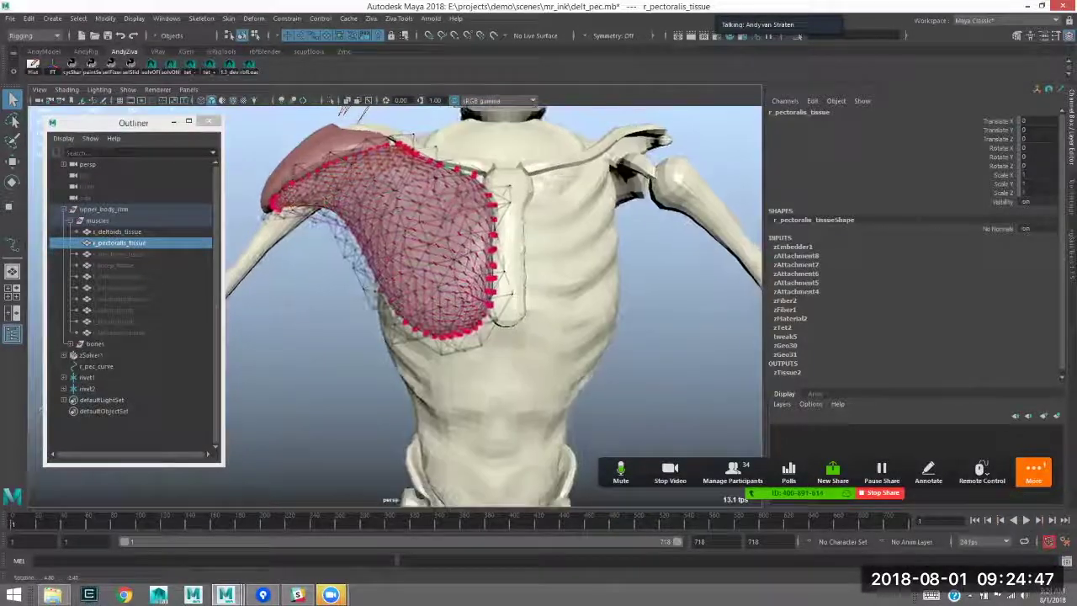
{"action": "left_click", "coordinate": [330, 100]}
{"action": "mouse_move", "coordinate": [467, 240]}
{"action": "right_mouse_down"}
{"action": "mouse_move", "coordinate": [462, 462]}
{"action": "mouse_move", "coordinate": [467, 429]}
{"action": "mouse_move", "coordinate": [547, 474]}
{"action": "mouse_move", "coordinate": [551, 507]}
{"action": "mouse_move", "coordinate": [557, 496]}
{"action": "mouse_move", "coordinate": [623, 496]}
{"action": "right_mouse_up"}
{"action": "left_click", "coordinate": [330, 100]}
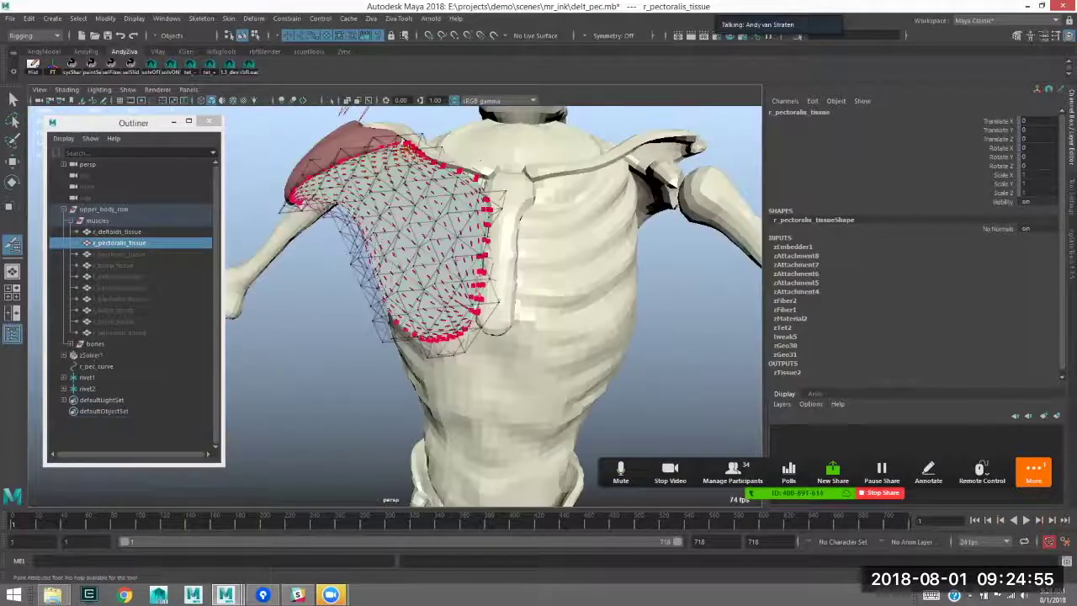
{"action": "left_click_drag", "start_coordinate": [378, 244], "coordinate": [421, 261], "text": "alt"}
{"action": "right_click_drag", "start_coordinate": [421, 261], "coordinate": [449, 328], "text": "alt"}
{"action": "double_click", "coordinate": [12, 245]}
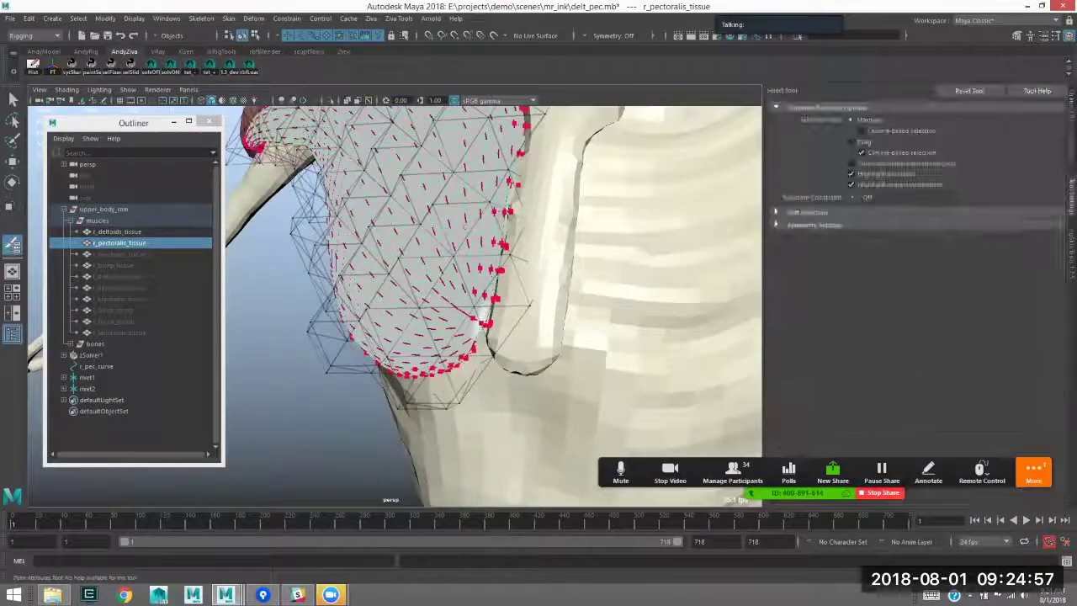
{"action": "right_click_drag", "start_coordinate": [464, 226], "coordinate": [465, 193], "text": "alt"}
{"action": "middle_click_drag", "start_coordinate": [466, 194], "coordinate": [434, 264], "text": "alt"}
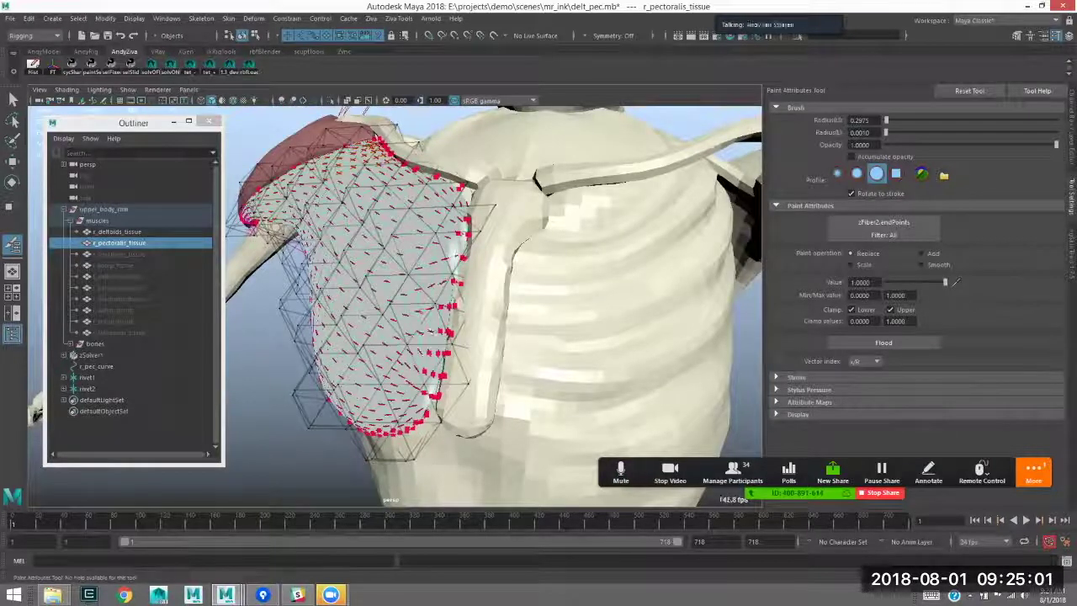
- Examine the pectoralis fiber directions with the end-point map displayed, leave painting and reselect the tissue
{"action": "left_click_drag", "start_coordinate": [421, 337], "coordinate": [492, 253], "text": "alt"}
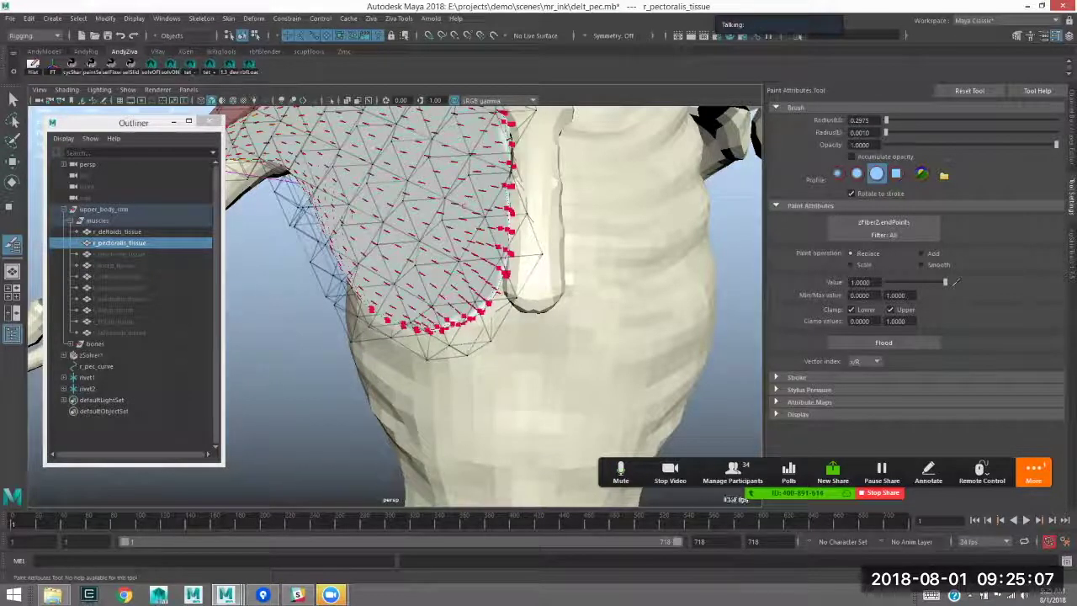
{"action": "right_click_drag", "start_coordinate": [492, 286], "coordinate": [395, 286], "text": "alt"}
{"action": "left_click_drag", "start_coordinate": [421, 312], "coordinate": [501, 337], "text": "alt"}
{"action": "key", "text": "q"}
{"action": "left_click", "coordinate": [640, 337]}
{"action": "left_click", "coordinate": [502, 262]}
{"action": "middle_click_drag", "start_coordinate": [502, 261], "coordinate": [528, 312], "text": "alt"}
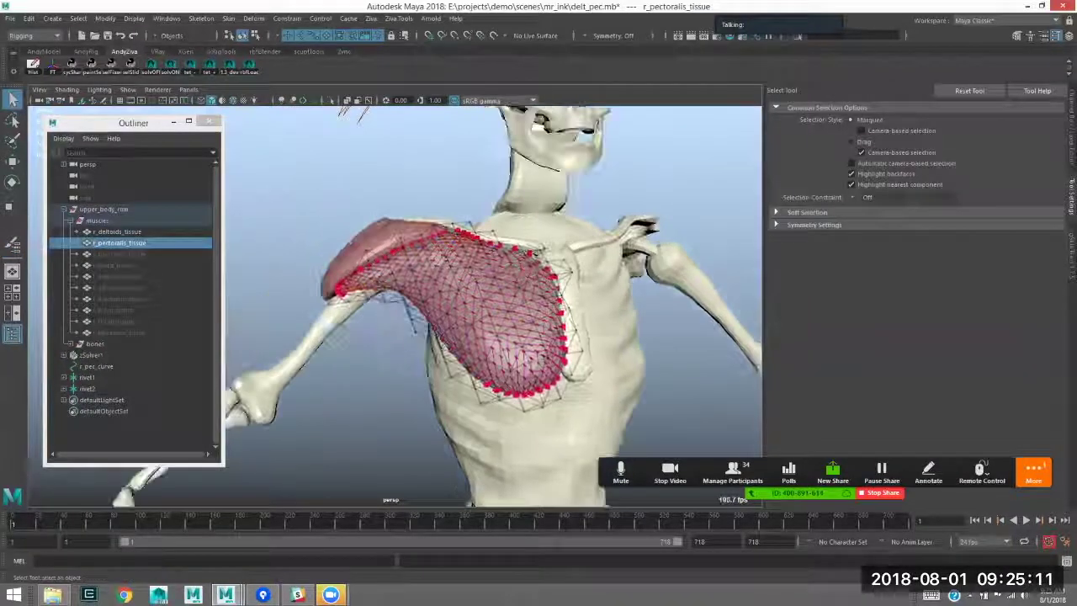
- Isolate the right pectoralis and flood the zFiber2 weights with 0 on the vertices of its arm-side portion
{"action": "key", "text": "ctrl+1"}
{"action": "key", "text": "F9"}
{"action": "left_click_drag", "start_coordinate": [324, 243], "coordinate": [402, 305]}
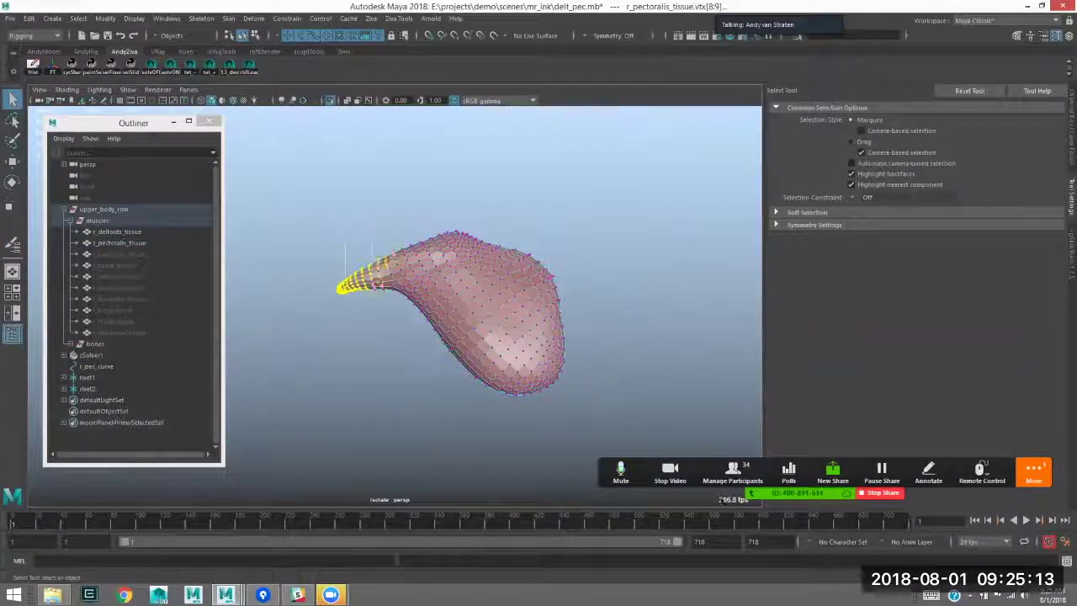
{"action": "left_click_drag", "start_coordinate": [408, 257], "coordinate": [465, 249]}
{"action": "left_click_drag", "start_coordinate": [505, 328], "coordinate": [644, 325], "text": "alt"}
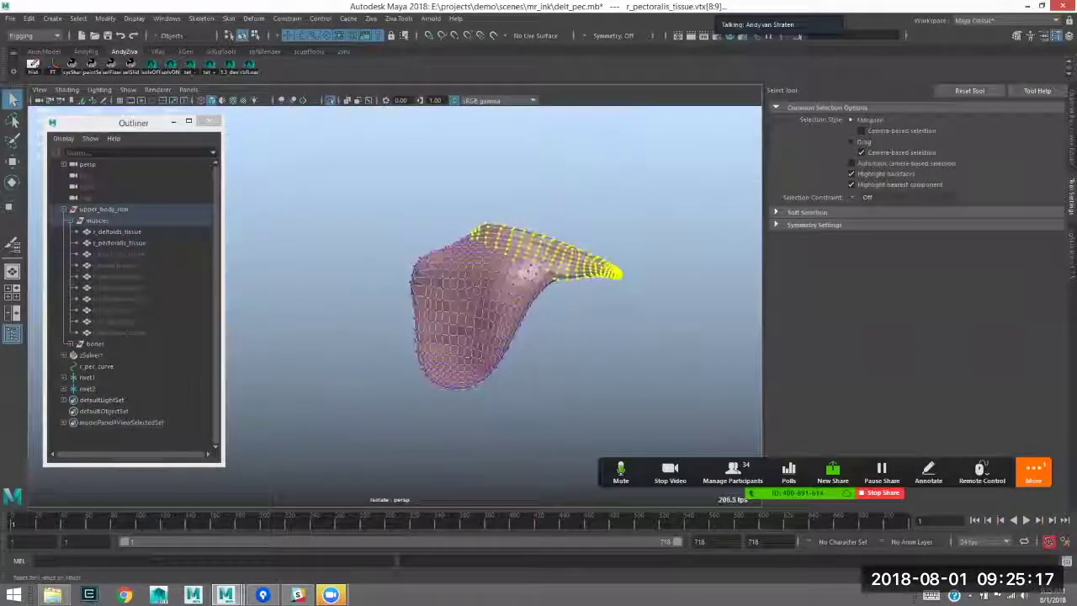
{"action": "left_click_drag", "start_coordinate": [537, 316], "coordinate": [689, 315], "text": "alt"}
{"action": "middle_click_drag", "start_coordinate": [690, 315], "coordinate": [545, 337], "text": "alt"}
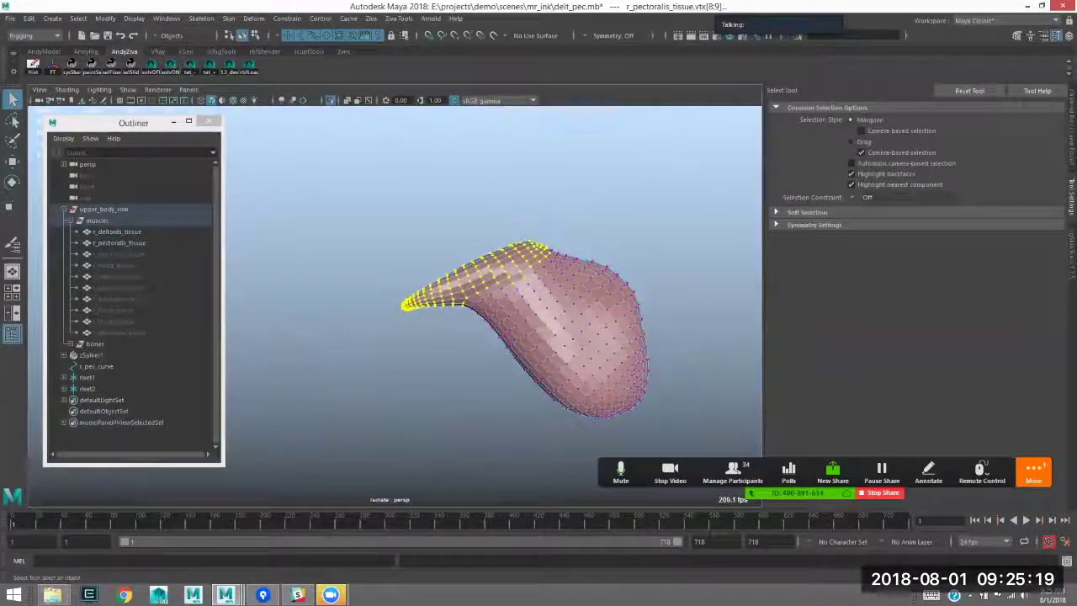
{"action": "mouse_move", "coordinate": [491, 271]}
{"action": "right_mouse_down"}
{"action": "mouse_move", "coordinate": [471, 350]}
{"action": "mouse_move", "coordinate": [496, 460]}
{"action": "mouse_move", "coordinate": [564, 505]}
{"action": "mouse_move", "coordinate": [572, 527]}
{"action": "mouse_move", "coordinate": [644, 539]}
{"action": "right_mouse_up"}
{"action": "left_click_drag", "start_coordinate": [945, 282], "coordinate": [886, 282]}
{"action": "left_click", "coordinate": [883, 343]}
- Smooth the zFiber2 weights across the whole right pectoralis by flooding with the Smooth operation
{"action": "middle_click_drag", "start_coordinate": [522, 295], "coordinate": [494, 279], "text": "alt"}
{"action": "key", "text": "q"}
{"action": "right_click_drag", "start_coordinate": [496, 261], "coordinate": [544, 215]}
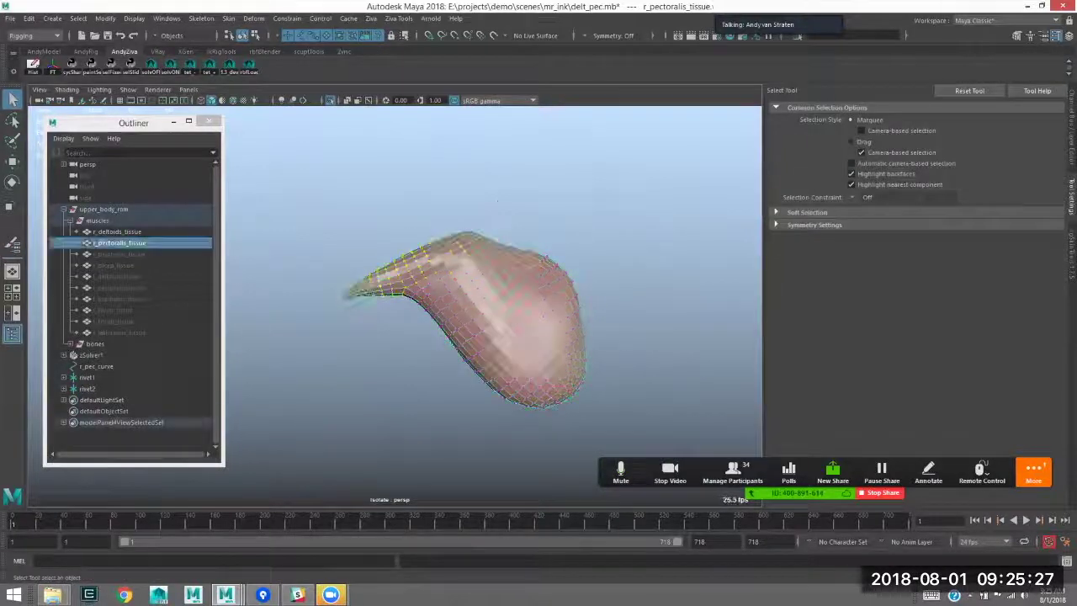
{"action": "key", "text": "y"}
{"action": "left_click", "coordinate": [921, 265]}
{"action": "left_click", "coordinate": [883, 343]}
{"action": "left_click_drag", "start_coordinate": [572, 312], "coordinate": [544, 316], "text": "alt"}
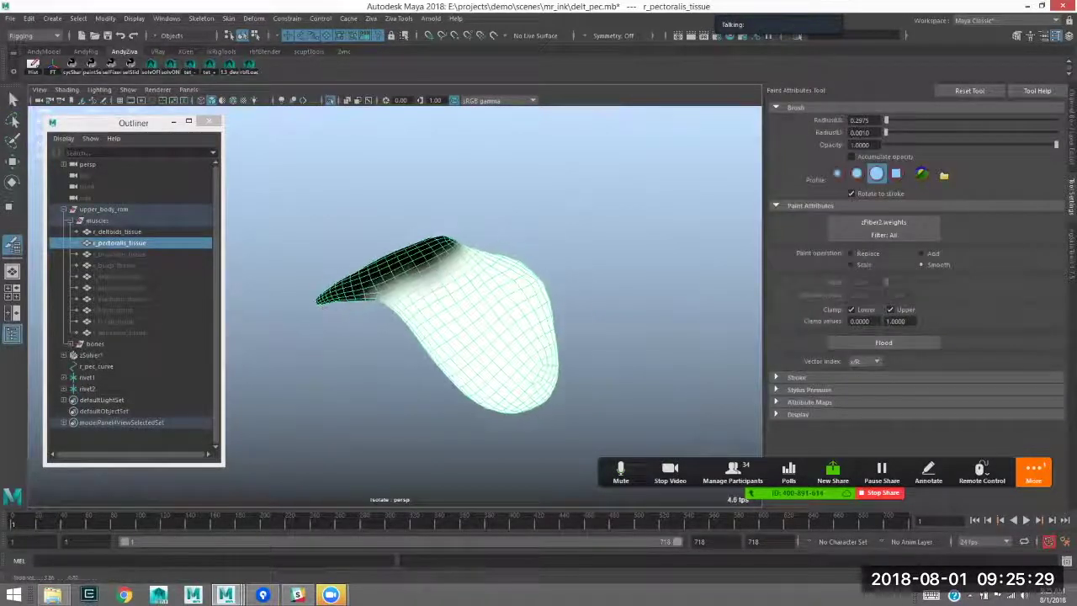
- Leave isolation and weight painting, and examine the right pectoralis fibers on the skeleton
{"action": "key", "text": "ctrl+1"}
{"action": "right_click_drag", "start_coordinate": [539, 319], "coordinate": [505, 328], "text": "alt"}
{"action": "key", "text": "q"}
{"action": "left_click", "coordinate": [627, 353]}
{"action": "left_click", "coordinate": [496, 324]}
{"action": "left_click_drag", "start_coordinate": [497, 324], "coordinate": [525, 286], "text": "alt"}
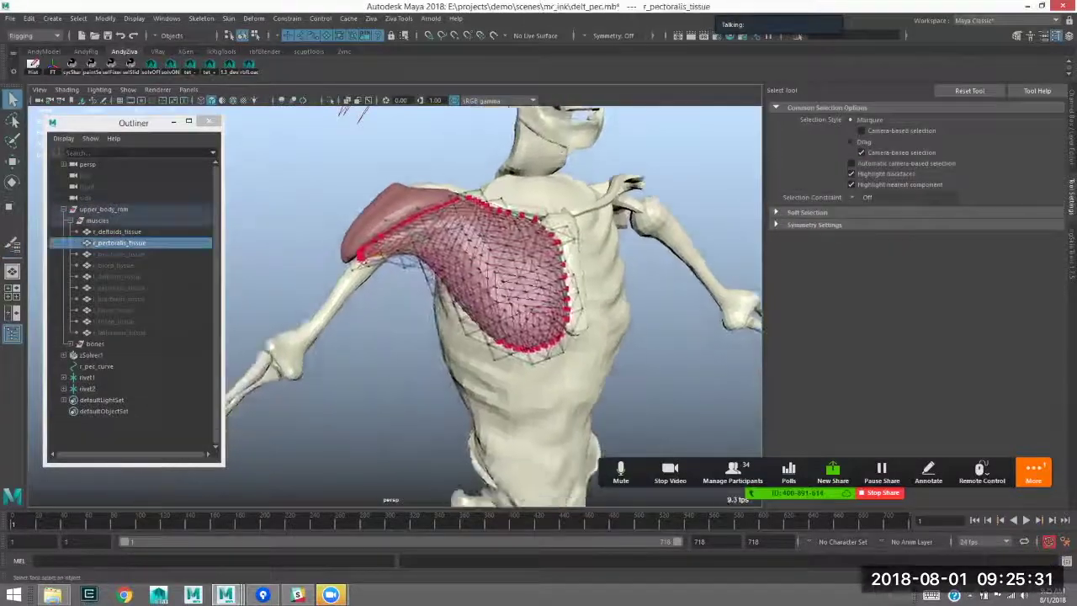
{"action": "right_click_drag", "start_coordinate": [526, 286], "coordinate": [580, 290], "text": "alt"}
{"action": "middle_click_drag", "start_coordinate": [580, 290], "coordinate": [581, 310], "text": "alt"}
{"action": "left_click", "coordinate": [707, 387]}
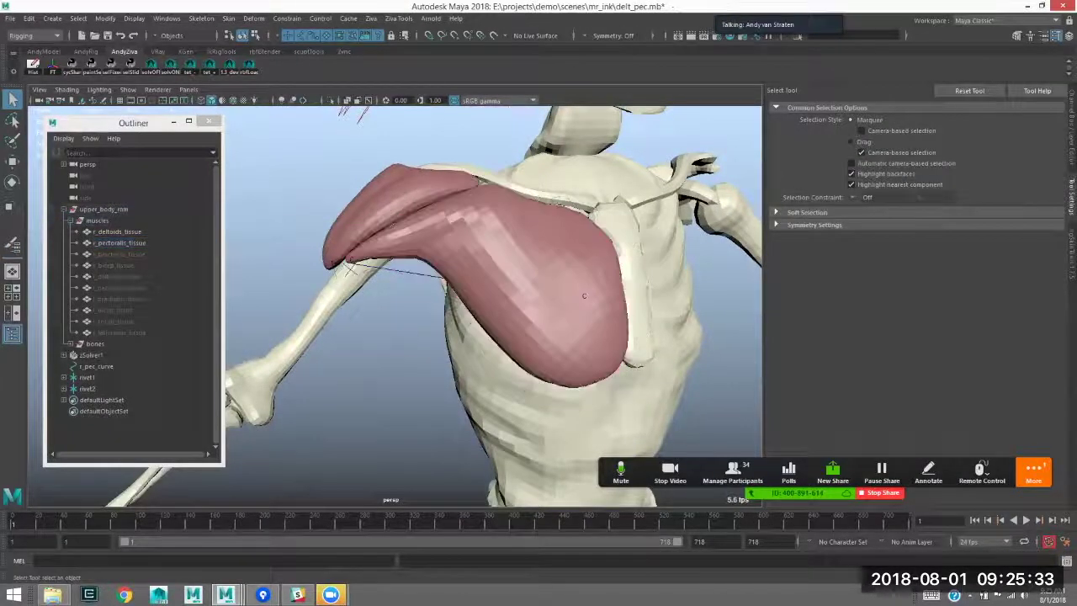
- Compare r_pec_curve with the right pectoralis tissue by selecting each in turn
{"action": "left_click", "coordinate": [96, 366]}
{"action": "left_click", "coordinate": [119, 243]}
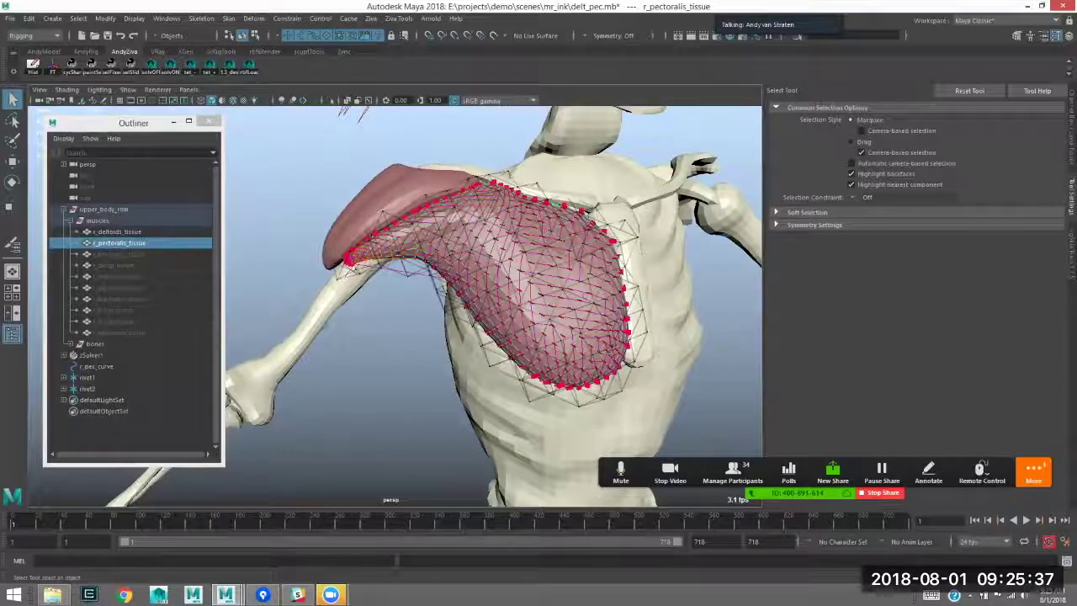
{"action": "left_click_drag", "start_coordinate": [471, 319], "coordinate": [446, 311], "text": "alt"}
{"action": "left_click", "coordinate": [353, 379]}
{"action": "left_click", "coordinate": [97, 366]}
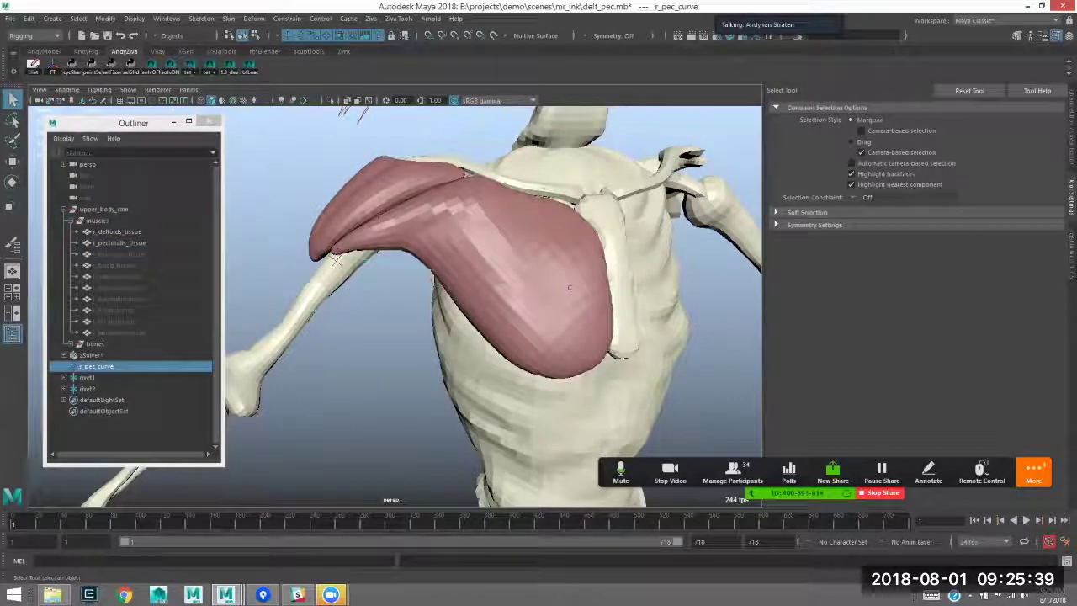
{"action": "left_click", "coordinate": [569, 287]}
{"action": "left_click", "coordinate": [569, 287]}
{"action": "left_click", "coordinate": [569, 287]}
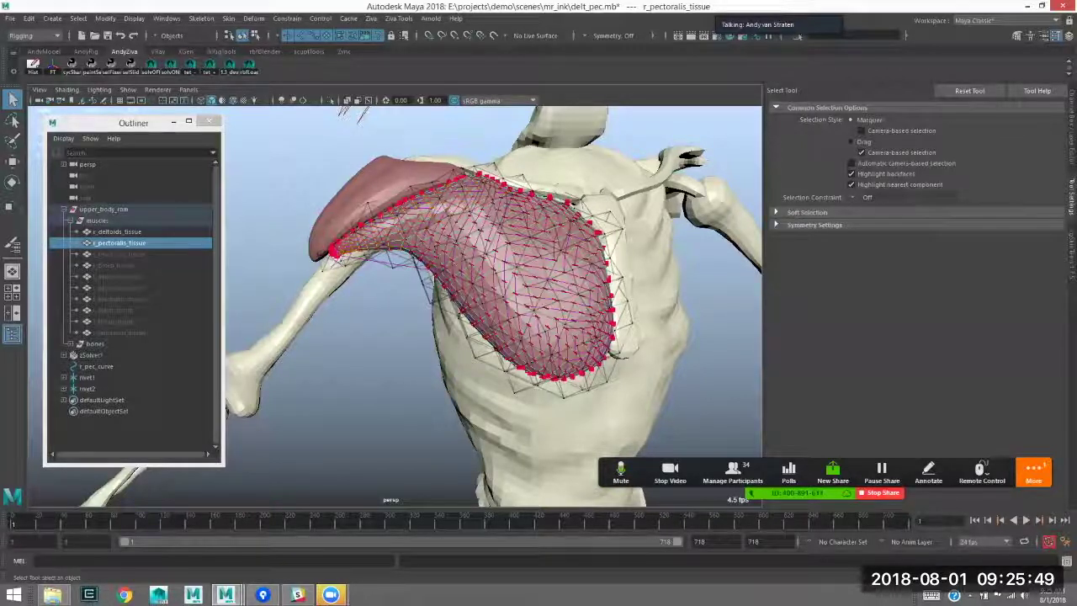
- Select r_pec_curve and add the zFiber2 node to the selection with a MEL select command
{"action": "left_click_drag", "start_coordinate": [555, 290], "coordinate": [547, 287], "text": "alt"}
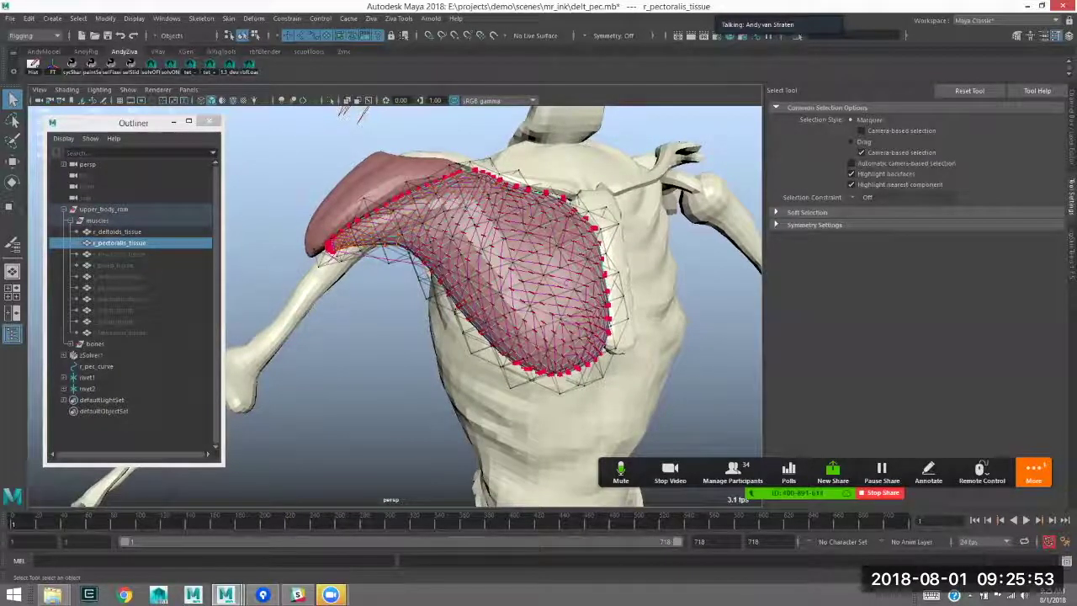
{"action": "left_click", "coordinate": [1072, 133]}
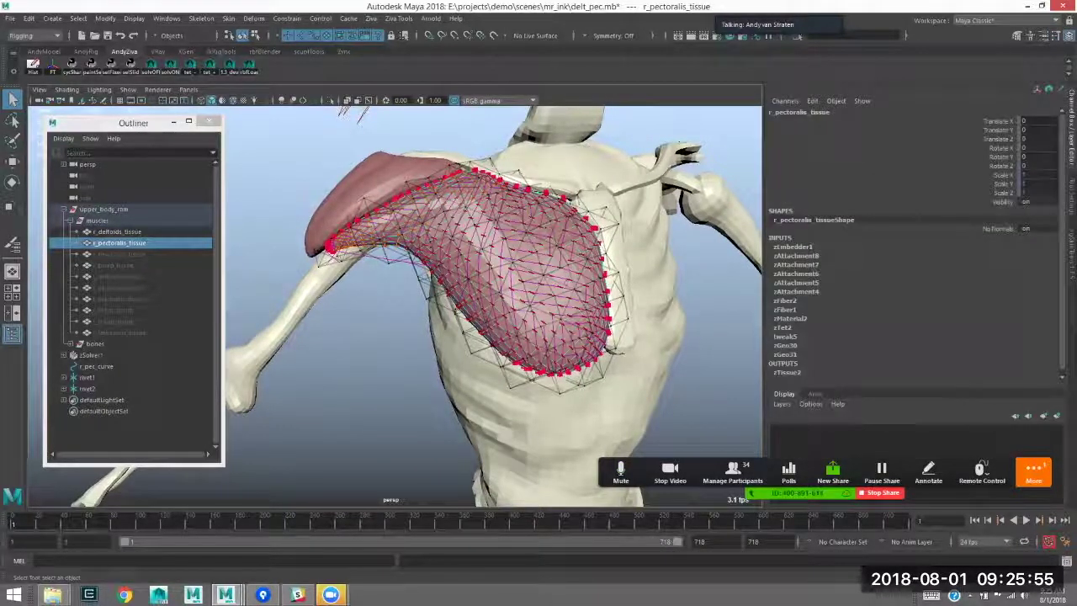
{"action": "left_click", "coordinate": [785, 300]}
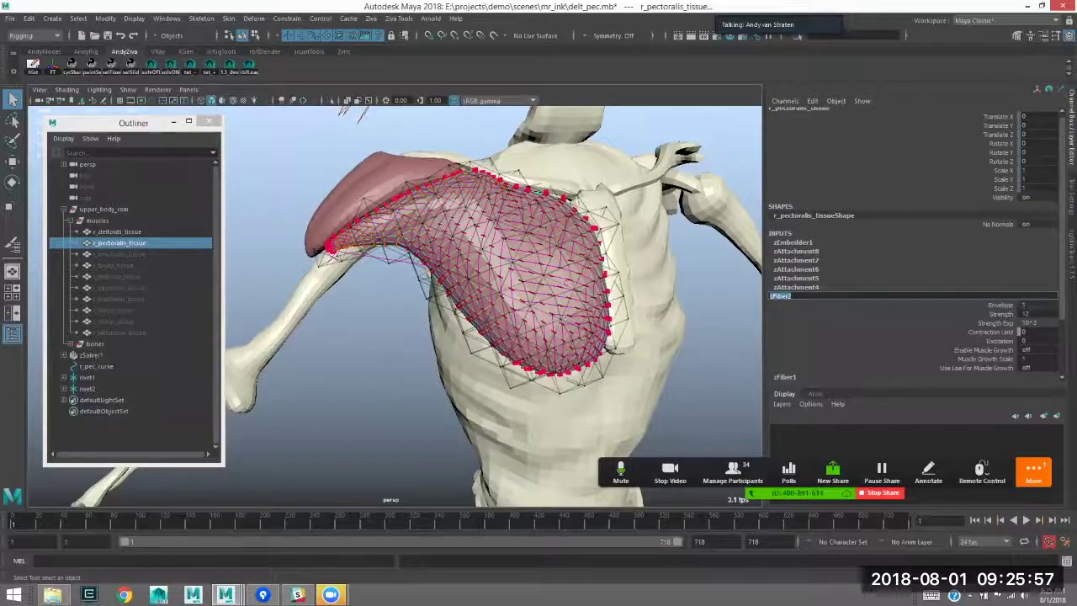
{"action": "left_click", "coordinate": [393, 262]}
{"action": "left_click", "coordinate": [392, 255]}
{"action": "left_click", "coordinate": [211, 561]}
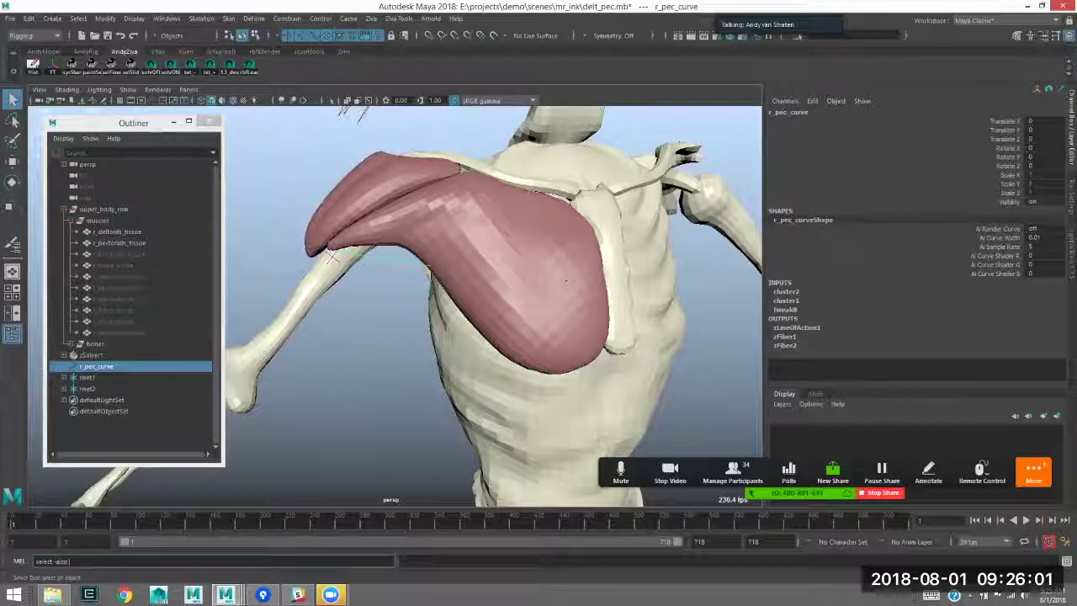
{"action": "key", "text": "Return"}
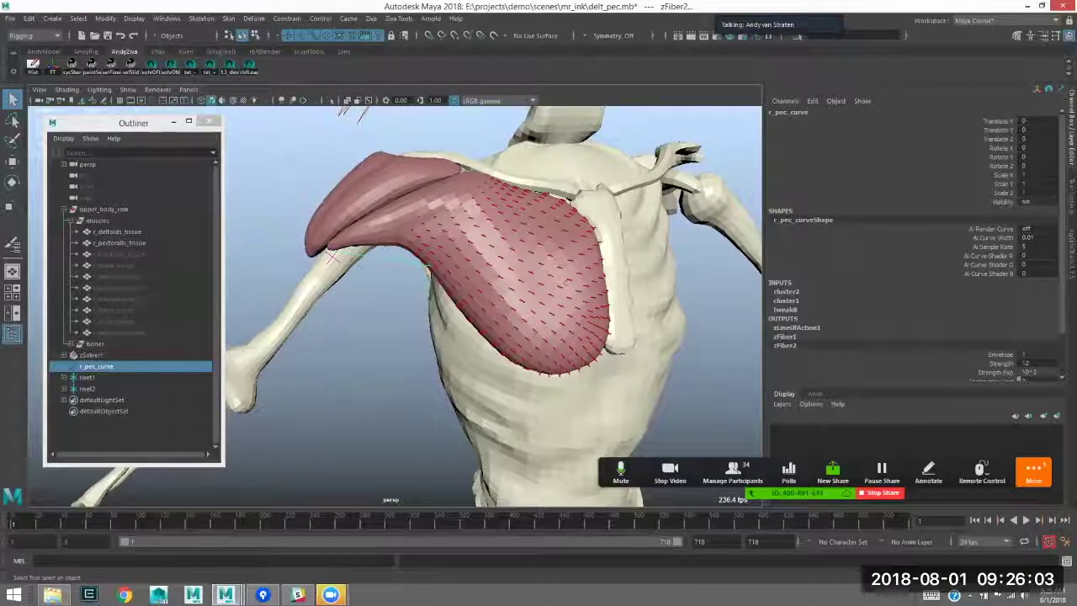
- Add a Muscle Line-of-Action linking zFiber2 to r_pec_curve and clear the selection
{"action": "middle_click_drag", "start_coordinate": [565, 281], "coordinate": [603, 260], "text": "alt"}
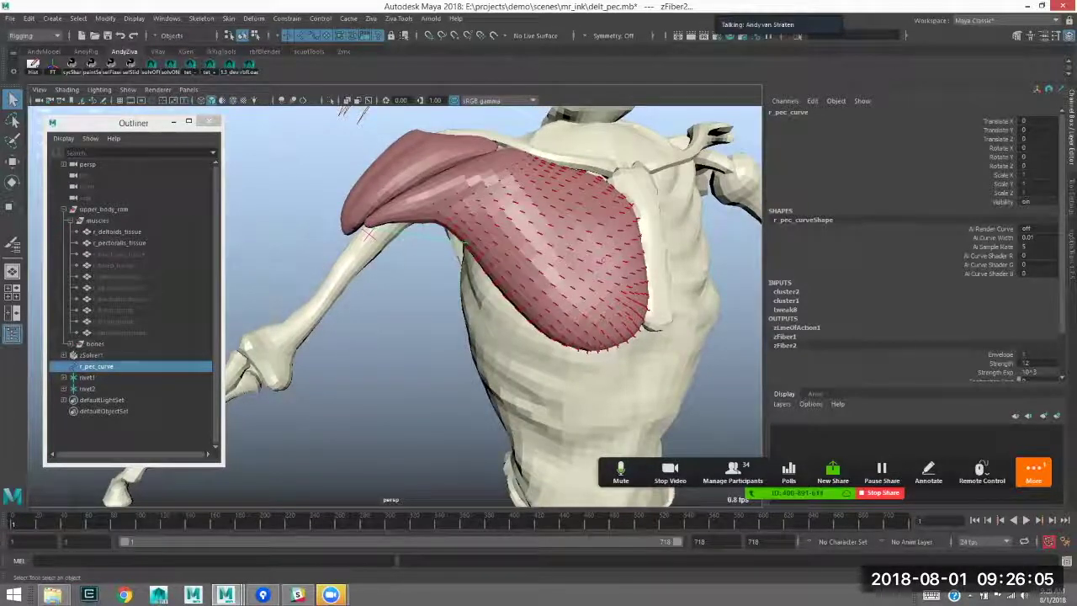
{"action": "left_click", "coordinate": [371, 17]}
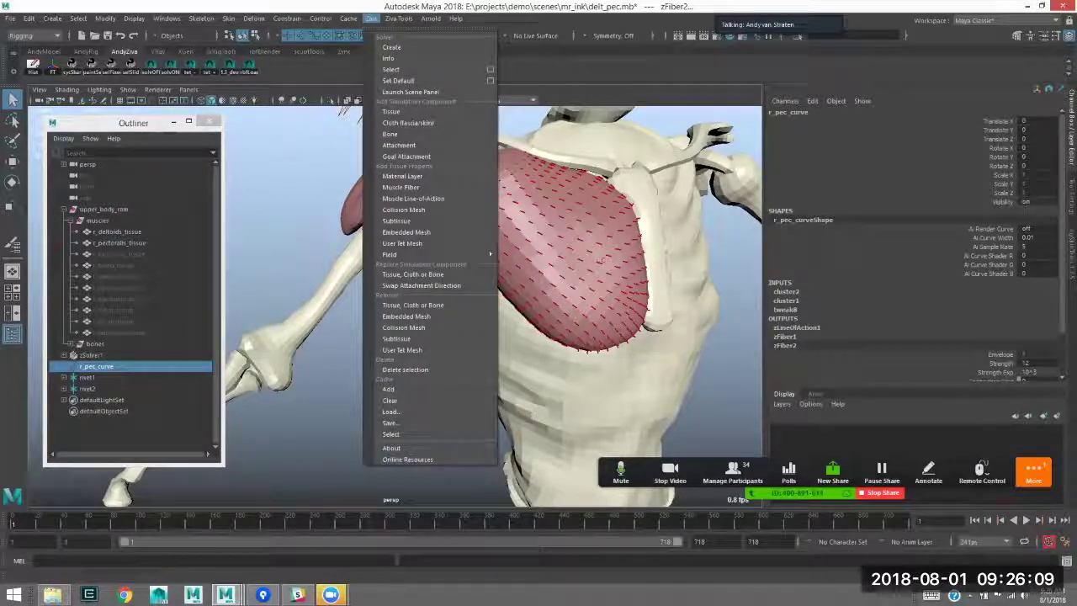
{"action": "left_click", "coordinate": [413, 199]}
{"action": "middle_click_drag", "start_coordinate": [387, 240], "coordinate": [347, 239], "text": "alt"}
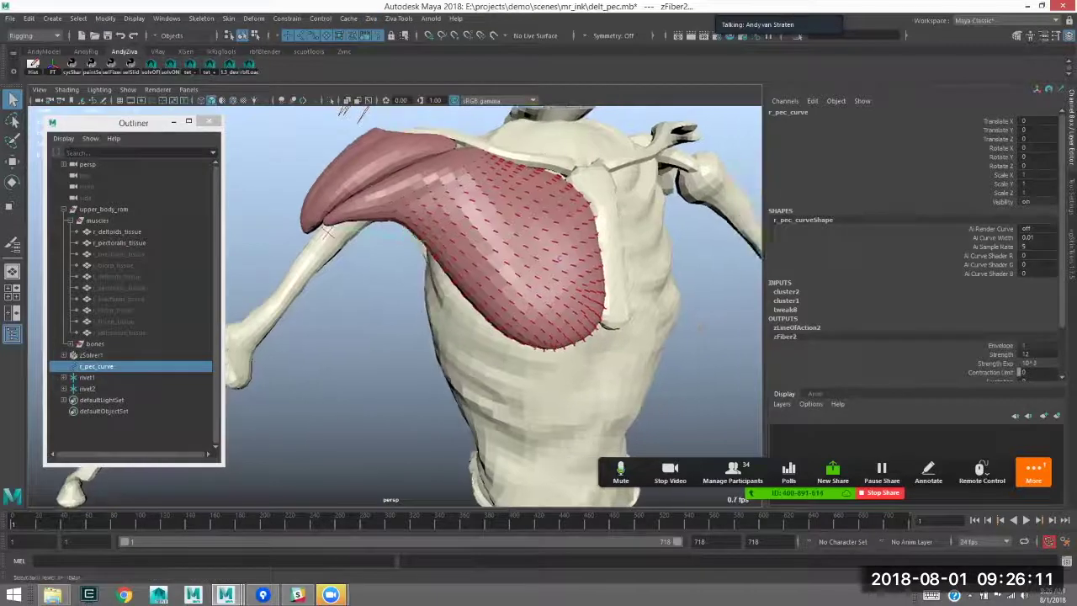
{"action": "left_click", "coordinate": [267, 267]}
- Play the simulation to check the pectoralis with its second line of action, pausing to inspect it, and return to the start frame
{"action": "middle_click_drag", "start_coordinate": [561, 258], "coordinate": [533, 220], "text": "alt"}
{"action": "left_click", "coordinate": [543, 243]}
{"action": "key", "text": "alt+v"}
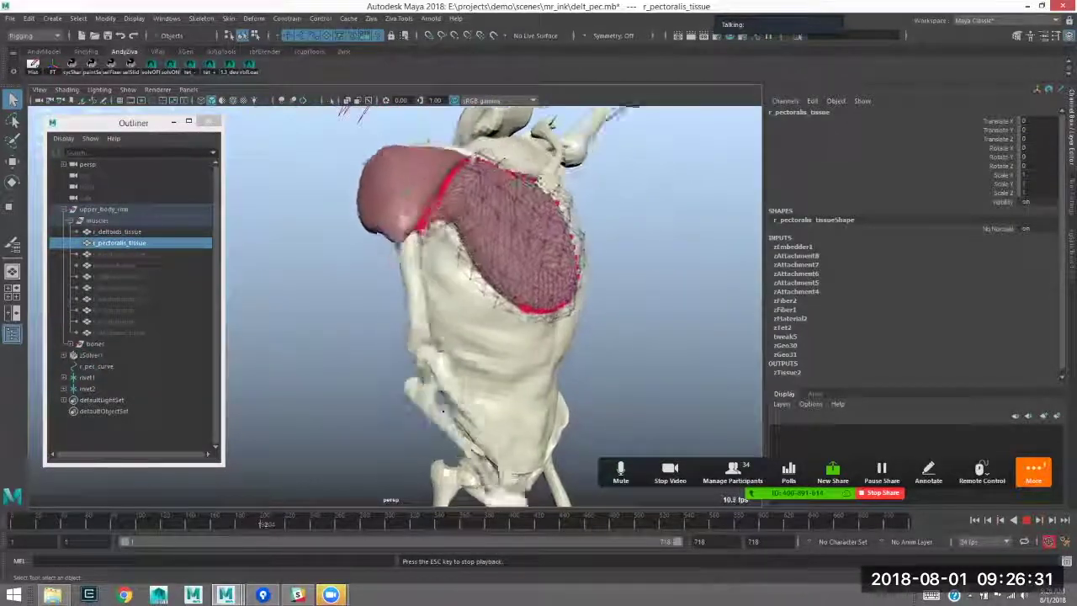
{"action": "key", "text": "Escape"}
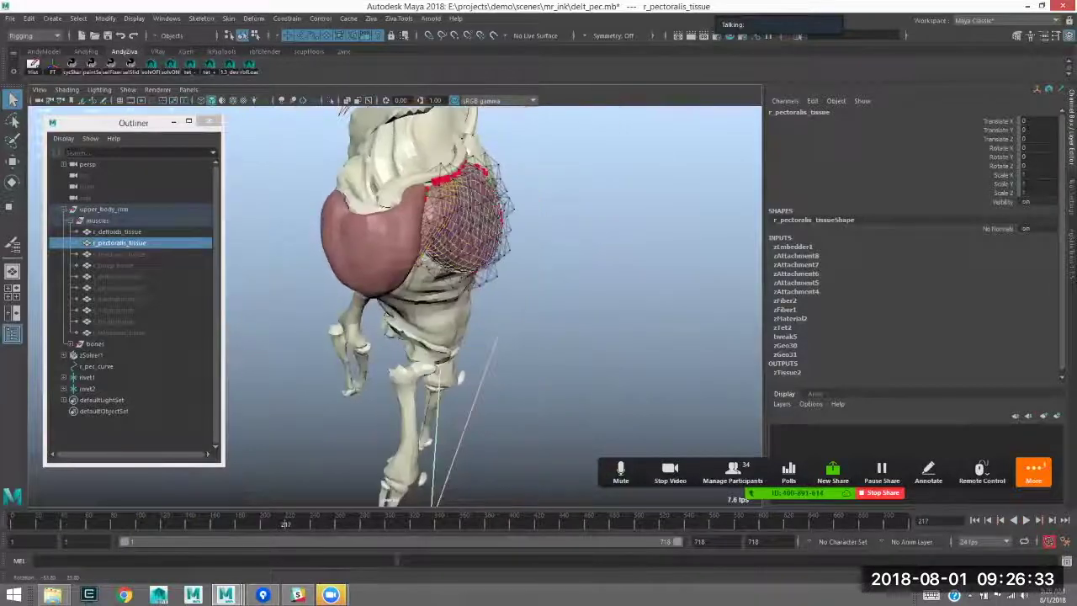
{"action": "left_click", "coordinate": [538, 337]}
{"action": "key", "text": "alt+v"}
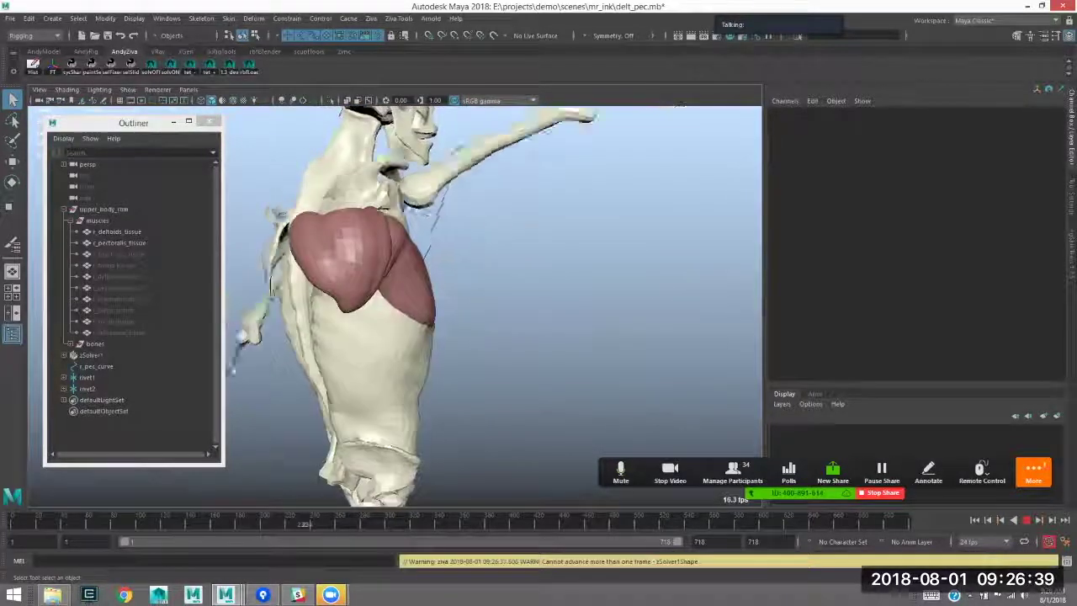
{"action": "key", "text": "Escape"}
{"action": "key", "text": "alt+v"}
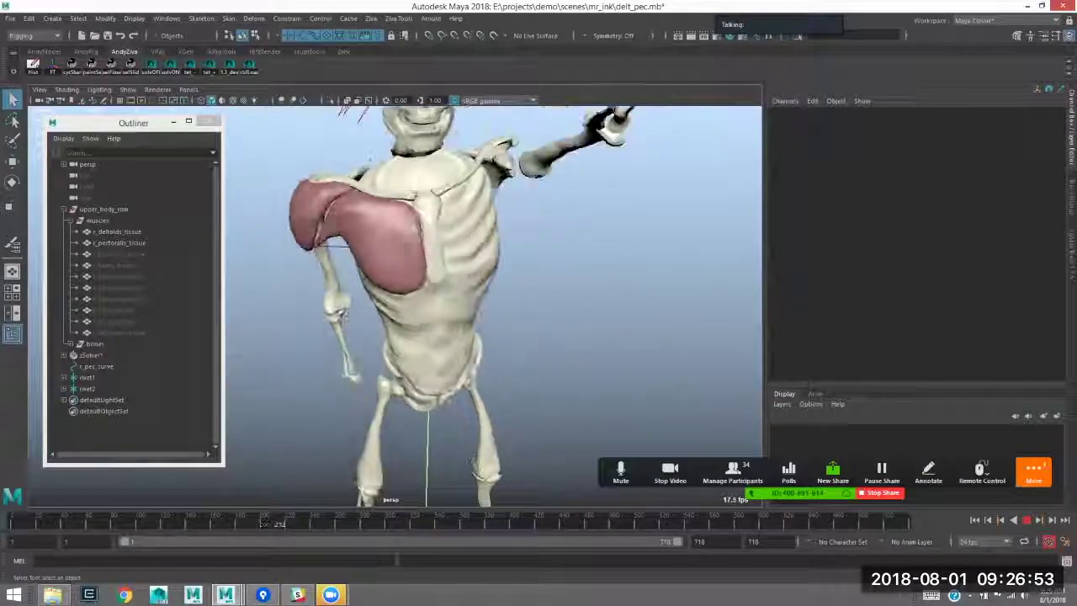
{"action": "key", "text": "alt+shift+v"}
{"action": "left_click_drag", "start_coordinate": [441, 252], "coordinate": [555, 290], "text": "alt"}
{"action": "left_click", "coordinate": [461, 252]}
{"action": "left_click", "coordinate": [538, 283]}
- Unhide r_bicep_tissue and the muscle tissue listed above it, view them on the arm, and hide the non-biceps tissue again
{"action": "left_click_drag", "start_coordinate": [119, 254], "coordinate": [116, 265]}
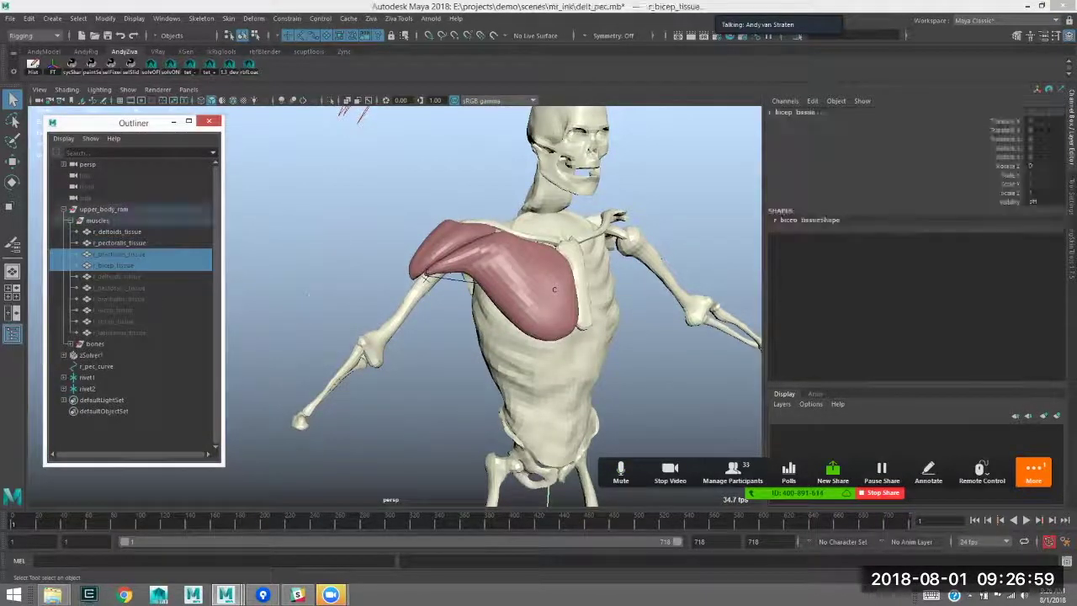
{"action": "key", "text": "shift+h"}
{"action": "left_click_drag", "start_coordinate": [536, 290], "coordinate": [552, 291], "text": "alt"}
{"action": "left_click", "coordinate": [412, 310]}
{"action": "mouse_move", "coordinate": [412, 309]}
{"action": "left_mouse_down", "text": "alt"}
{"action": "mouse_move", "coordinate": [538, 308]}
{"action": "mouse_move", "coordinate": [420, 312]}
{"action": "left_mouse_up", "text": "alt"}
{"action": "right_click_drag", "start_coordinate": [421, 311], "coordinate": [479, 312], "text": "alt"}
{"action": "left_click_drag", "start_coordinate": [480, 311], "coordinate": [450, 358], "text": "alt"}
{"action": "left_click", "coordinate": [357, 307]}
{"action": "left_click_drag", "start_coordinate": [357, 307], "coordinate": [484, 315], "text": "alt"}
{"action": "key", "text": "ctrl+h"}
- Select the bones group, toggle isolation on and off, and hide the right biceps tissue again
{"action": "left_click", "coordinate": [397, 301]}
{"action": "left_click", "coordinate": [543, 362]}
{"action": "key", "text": "Up"}
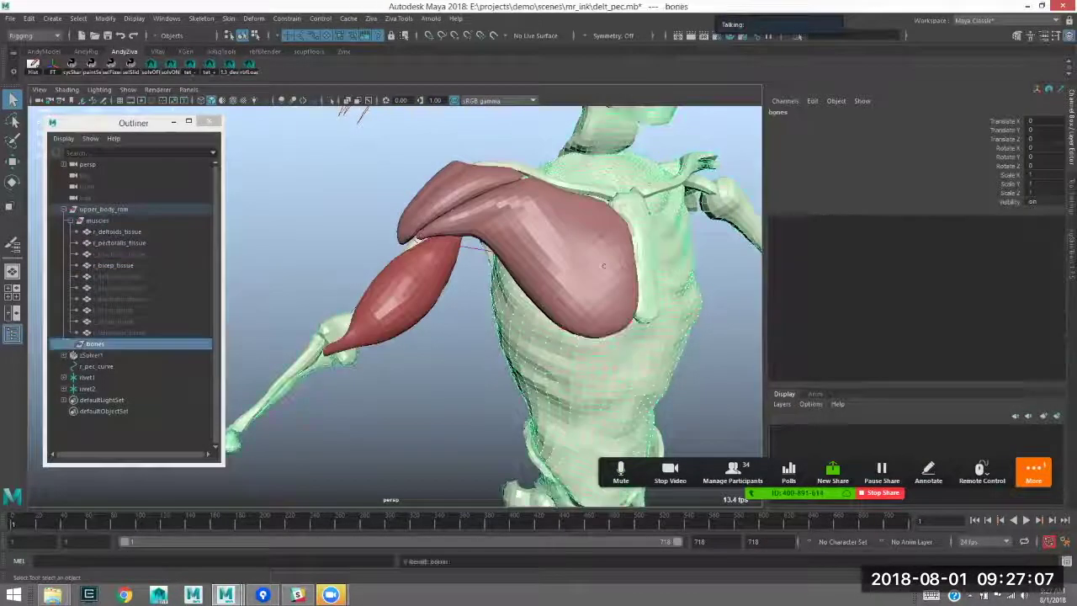
{"action": "key", "text": "ctrl+1"}
{"action": "key", "text": "ctrl+1"}
{"action": "left_click", "coordinate": [395, 296]}
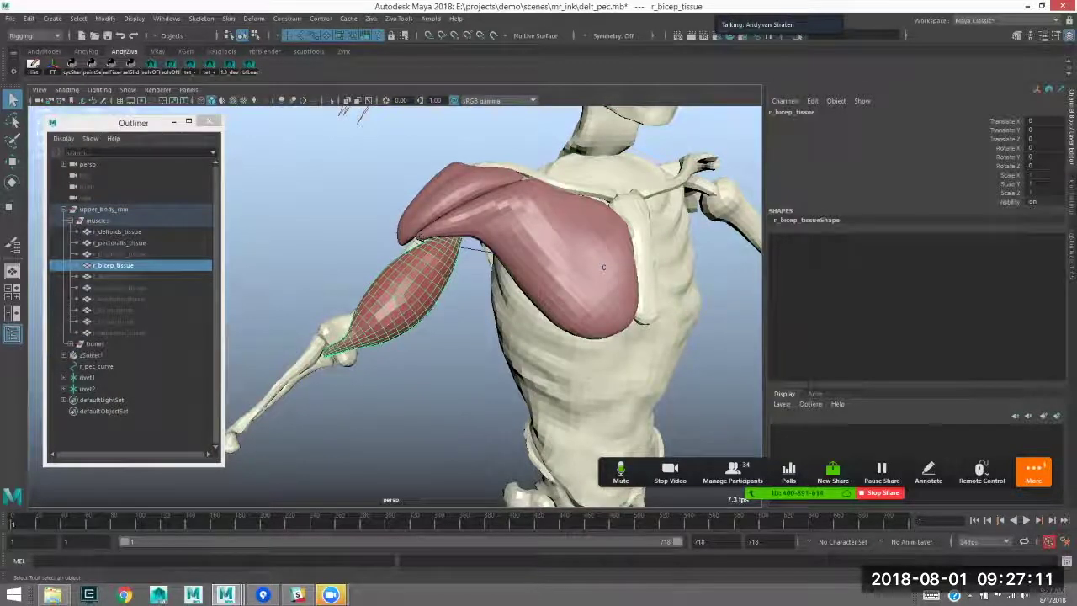
{"action": "key", "text": "ctrl+h"}
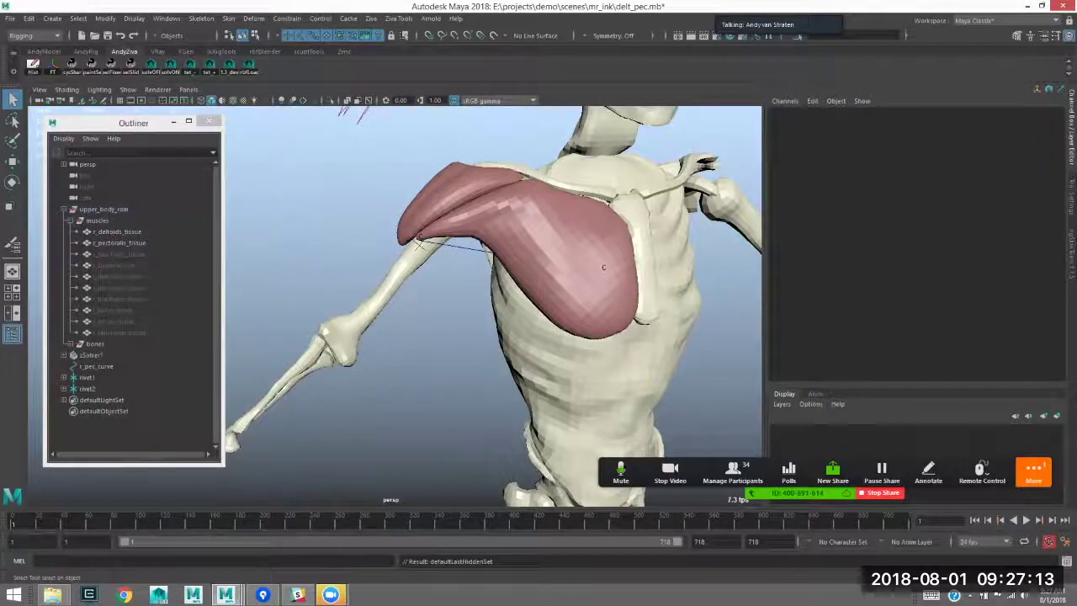
- Enlarge the Outliner and unhide r_latissimus_tissue
{"action": "left_click", "coordinate": [133, 123]}
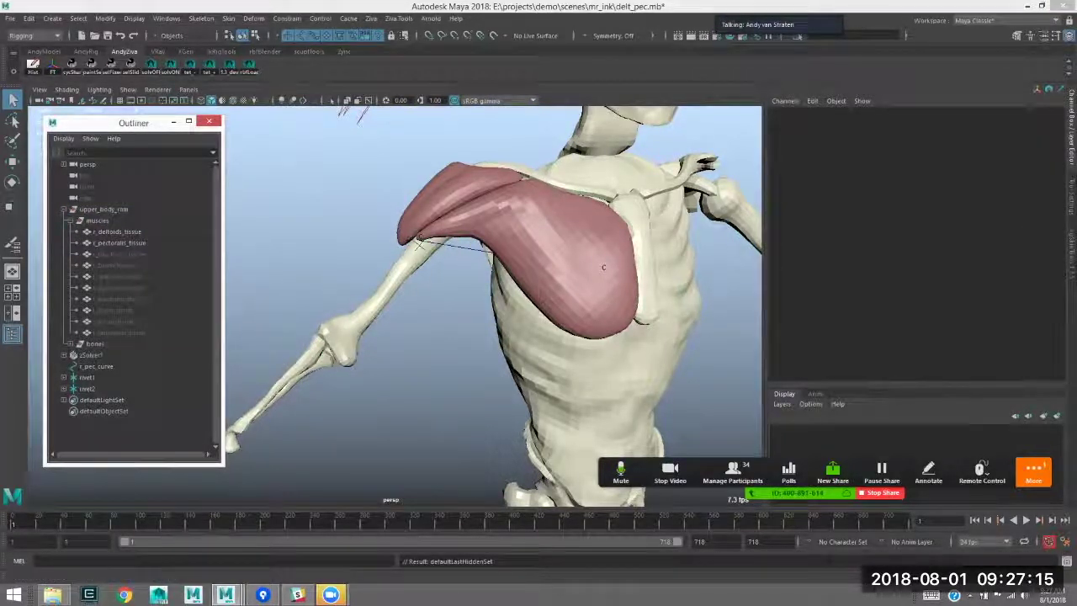
{"action": "left_click_drag", "start_coordinate": [222, 464], "coordinate": [223, 484]}
{"action": "left_click", "coordinate": [119, 332]}
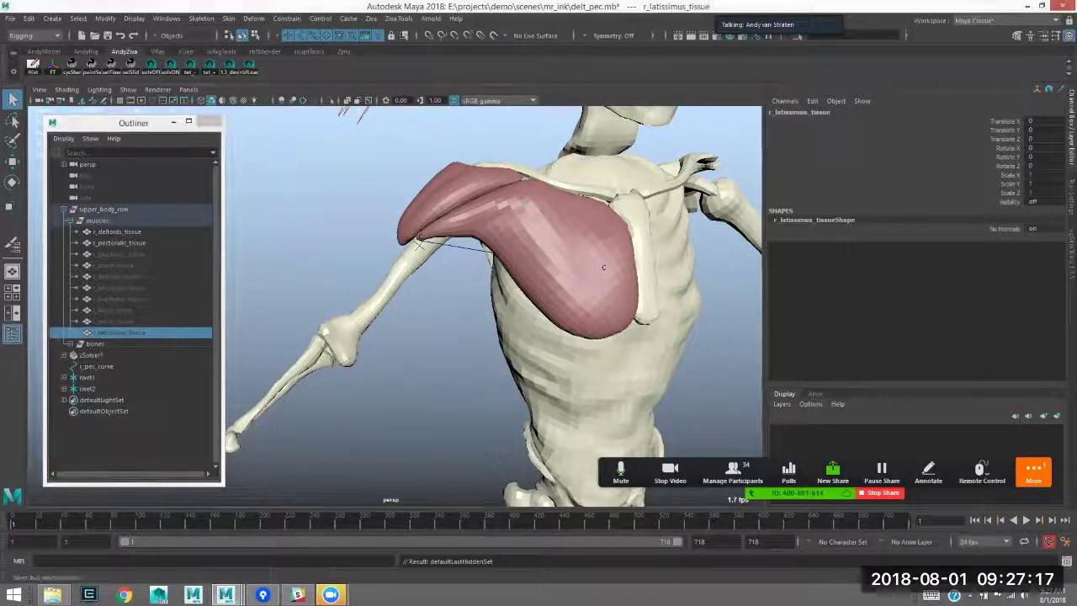
{"action": "key", "text": "shift+h"}
- Examine the right latissimus tissue on the skeleton from the back
{"action": "left_click_drag", "start_coordinate": [603, 268], "coordinate": [485, 215], "text": "alt"}
{"action": "left_click_drag", "start_coordinate": [600, 197], "coordinate": [499, 206], "text": "alt"}
{"action": "left_click_drag", "start_coordinate": [601, 222], "coordinate": [470, 234], "text": "alt"}
{"action": "right_click_drag", "start_coordinate": [464, 236], "coordinate": [362, 258]}
{"action": "key", "text": "ctrl+z"}
{"action": "left_click_drag", "start_coordinate": [412, 361], "coordinate": [398, 388], "text": "alt"}
{"action": "middle_click_drag", "start_coordinate": [399, 388], "coordinate": [423, 380], "text": "alt"}
{"action": "left_click_drag", "start_coordinate": [423, 380], "coordinate": [426, 378], "text": "alt"}
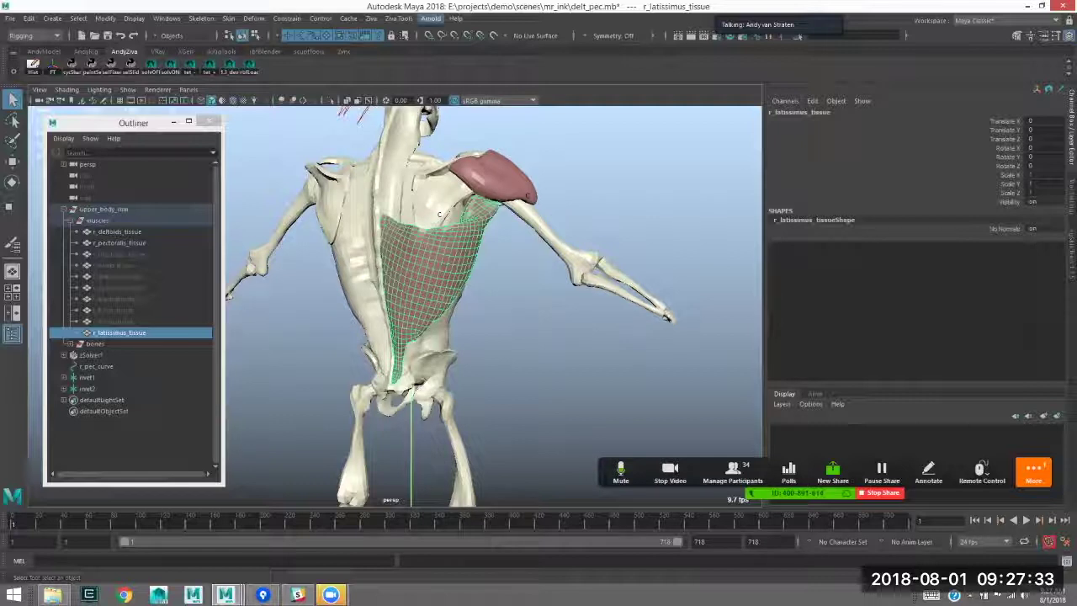
- Run ziva -h from the MEL script to print the Ziva command's help listing
{"action": "left_click", "coordinate": [371, 19]}
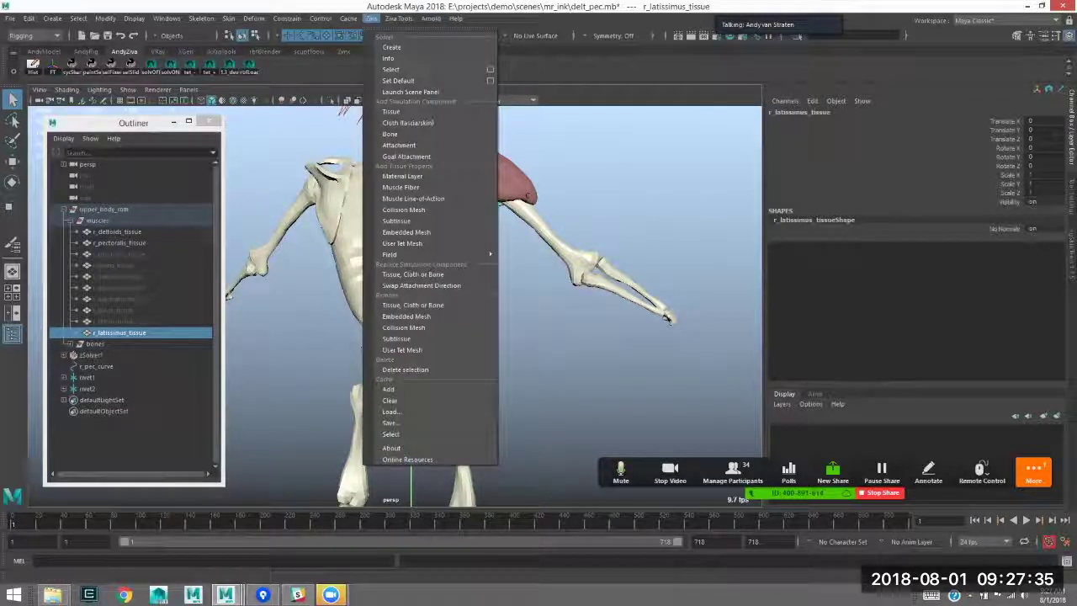
{"action": "left_click", "coordinate": [373, 19]}
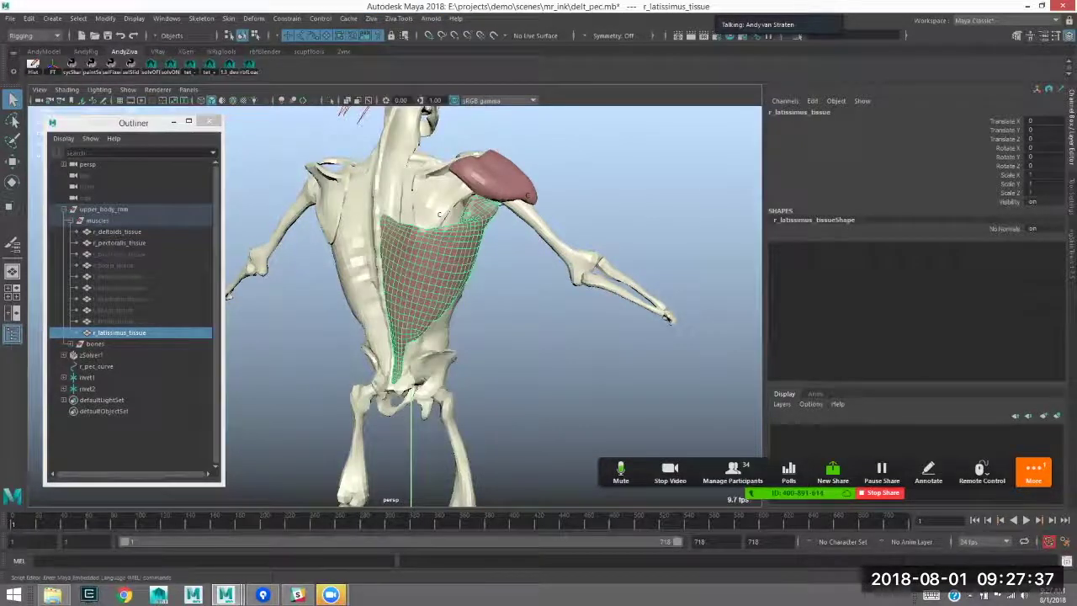
{"action": "left_click", "coordinate": [1066, 560]}
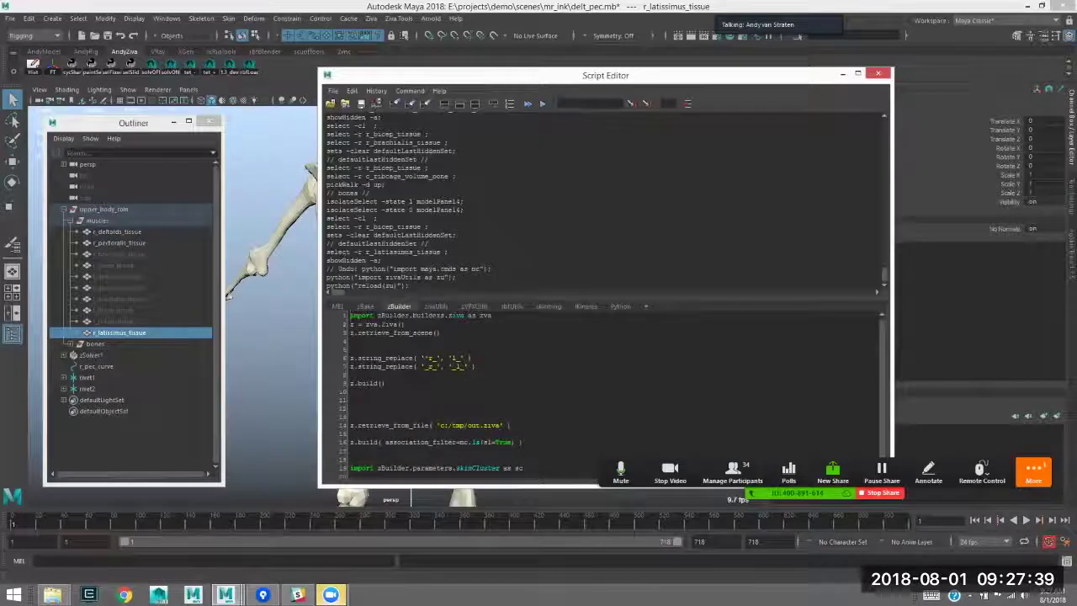
{"action": "left_click", "coordinate": [337, 306]}
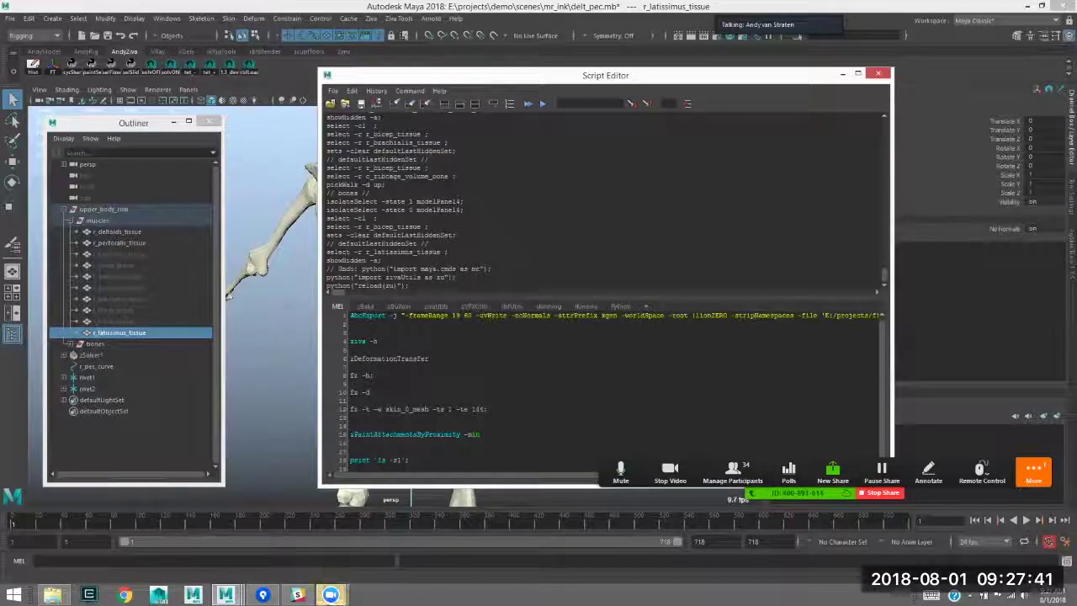
{"action": "key", "text": "ctrl+Return"}
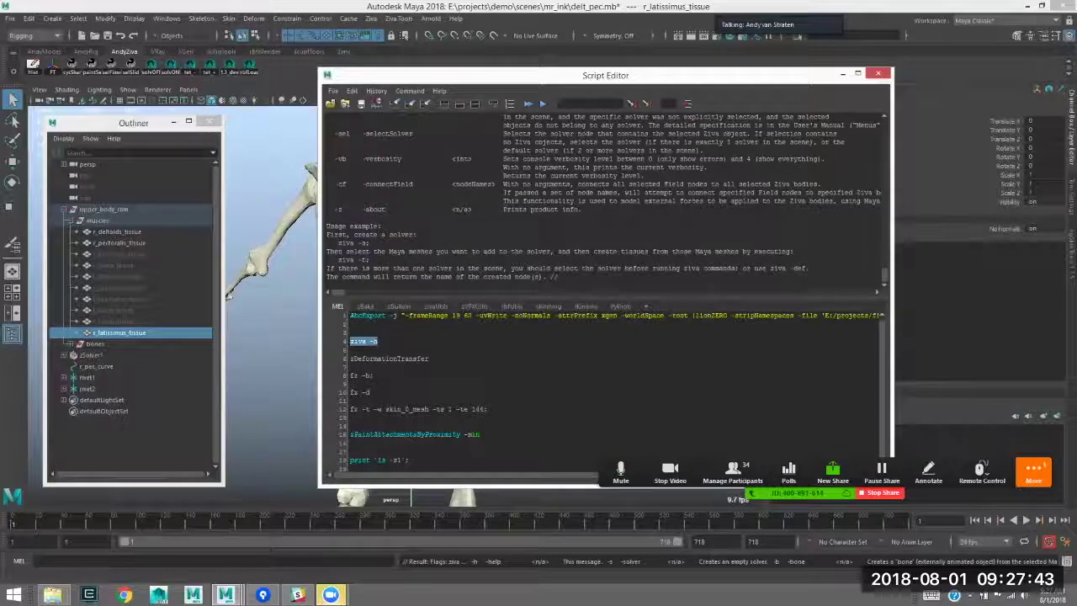
- Read through the Ziva command flags in the help output, including the tissue, cloth, material and fiber flags, and close the Script Editor
{"action": "scroll", "coordinate": [604, 260], "scroll_direction": "up", "scroll_amount": 8}
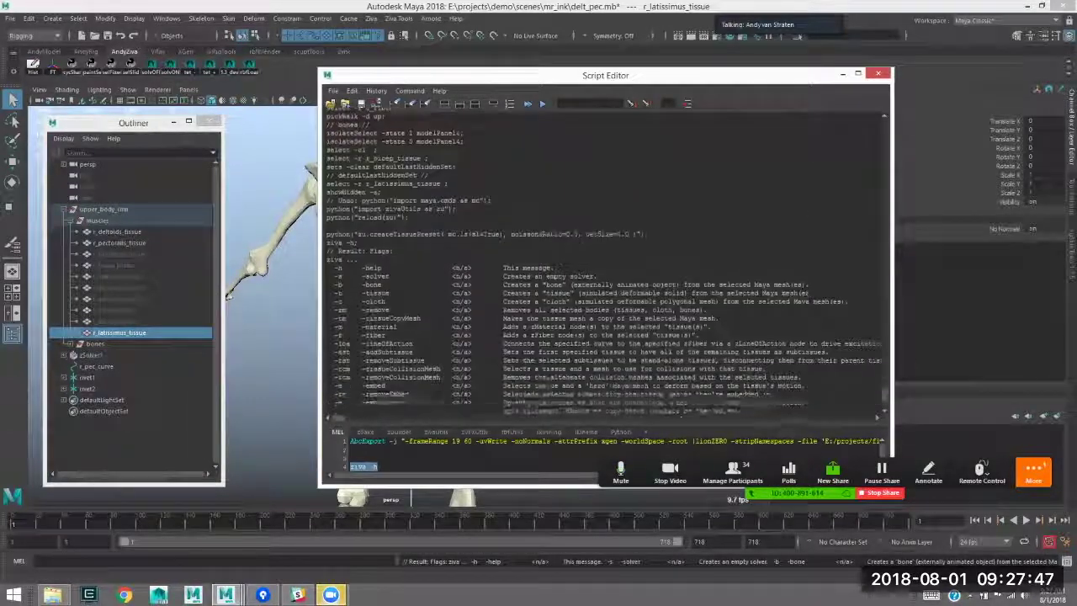
{"action": "scroll", "coordinate": [602, 261], "scroll_direction": "down", "scroll_amount": 1}
{"action": "left_click_drag", "start_coordinate": [604, 76], "coordinate": [564, 71]}
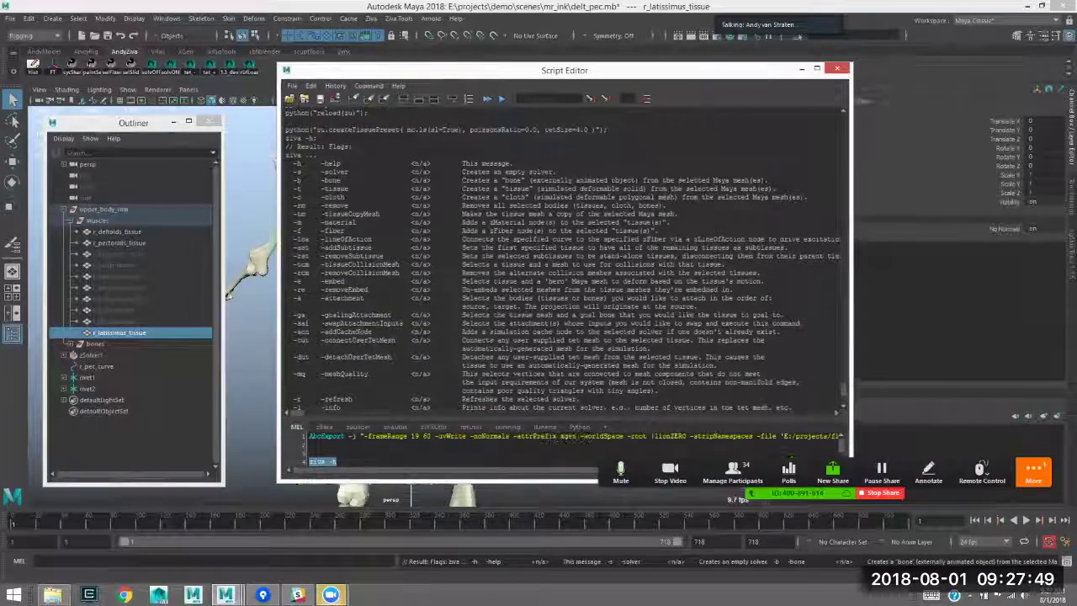
{"action": "left_click_drag", "start_coordinate": [323, 163], "coordinate": [327, 222]}
{"action": "left_click", "coordinate": [326, 222]}
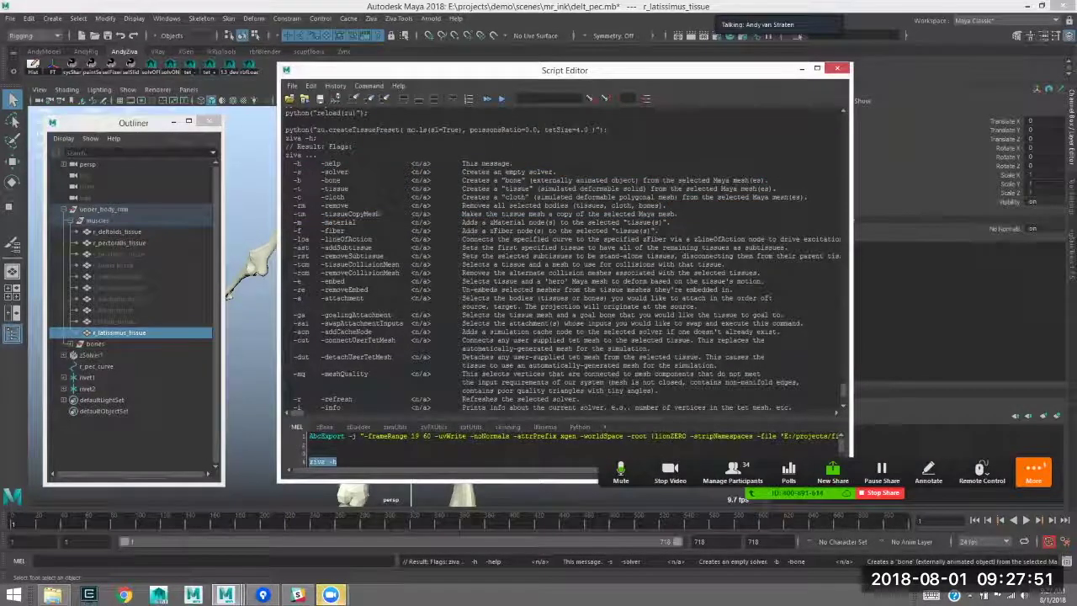
{"action": "left_click_drag", "start_coordinate": [288, 163], "coordinate": [357, 222]}
{"action": "left_click", "coordinate": [357, 222]}
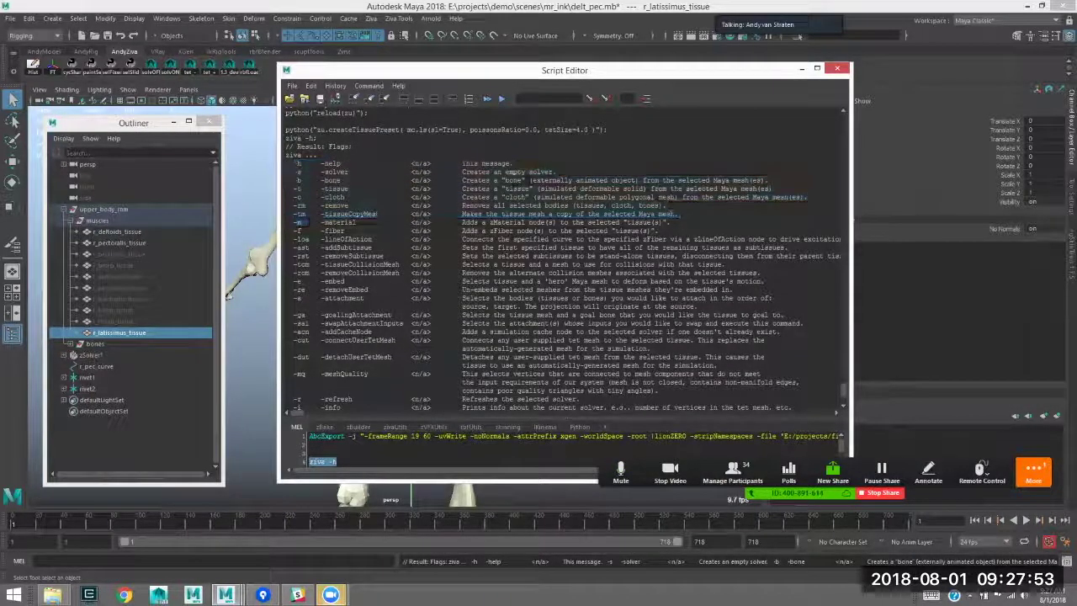
{"action": "left_click_drag", "start_coordinate": [288, 205], "coordinate": [383, 247]}
{"action": "left_click", "coordinate": [837, 69]}
- Convert r_latissimus_tissue into a Ziva tissue using the bodyMuscle preset
{"action": "left_click_drag", "start_coordinate": [623, 277], "coordinate": [400, 278], "text": "alt"}
{"action": "right_click_drag", "start_coordinate": [278, 227], "coordinate": [311, 215], "text": "alt"}
{"action": "left_click_drag", "start_coordinate": [311, 214], "coordinate": [452, 175], "text": "alt"}
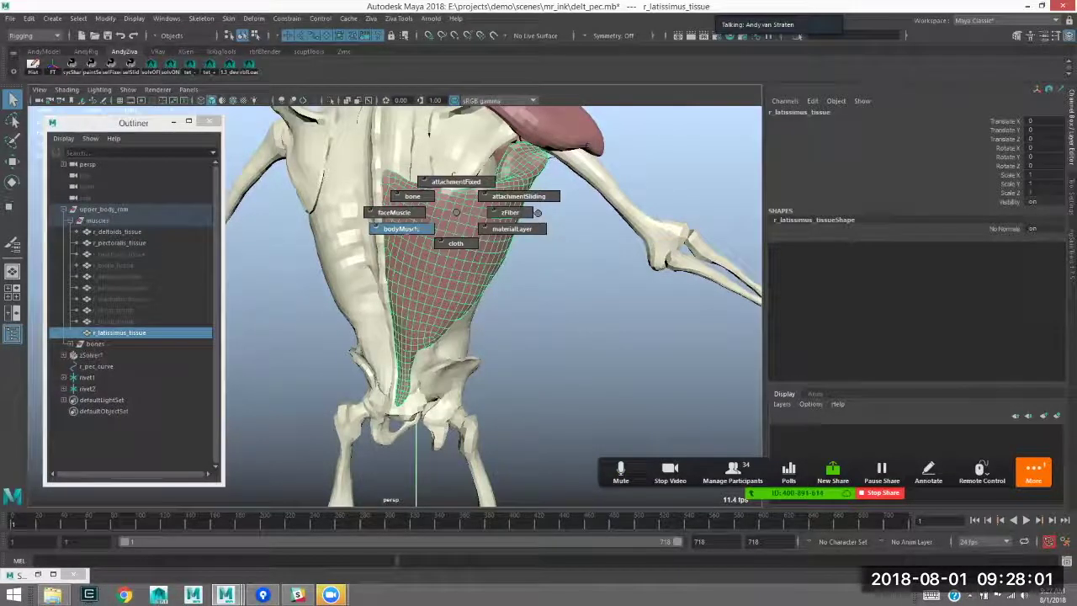
{"action": "left_click", "coordinate": [400, 228]}
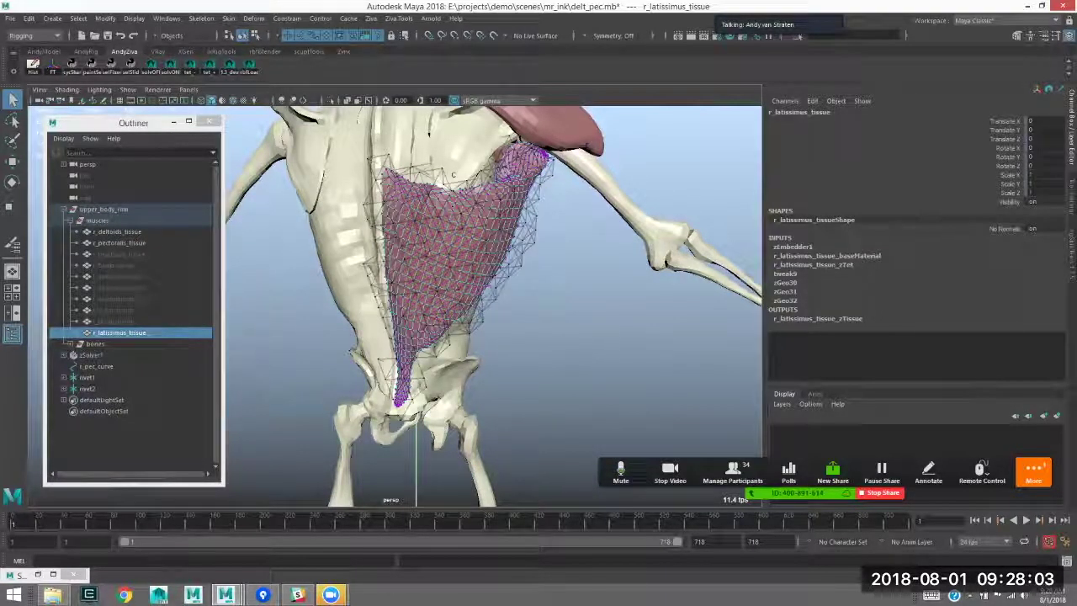
- Examine the tet mesh around the right latissimus from several angles against the spine, ribcage and arm
{"action": "left_click_drag", "start_coordinate": [453, 175], "coordinate": [252, 187], "text": "alt"}
{"action": "right_click_drag", "start_coordinate": [252, 187], "coordinate": [311, 198], "text": "alt"}
{"action": "left_click_drag", "start_coordinate": [311, 198], "coordinate": [505, 198], "text": "alt"}
{"action": "right_click_drag", "start_coordinate": [505, 198], "coordinate": [437, 200], "text": "alt"}
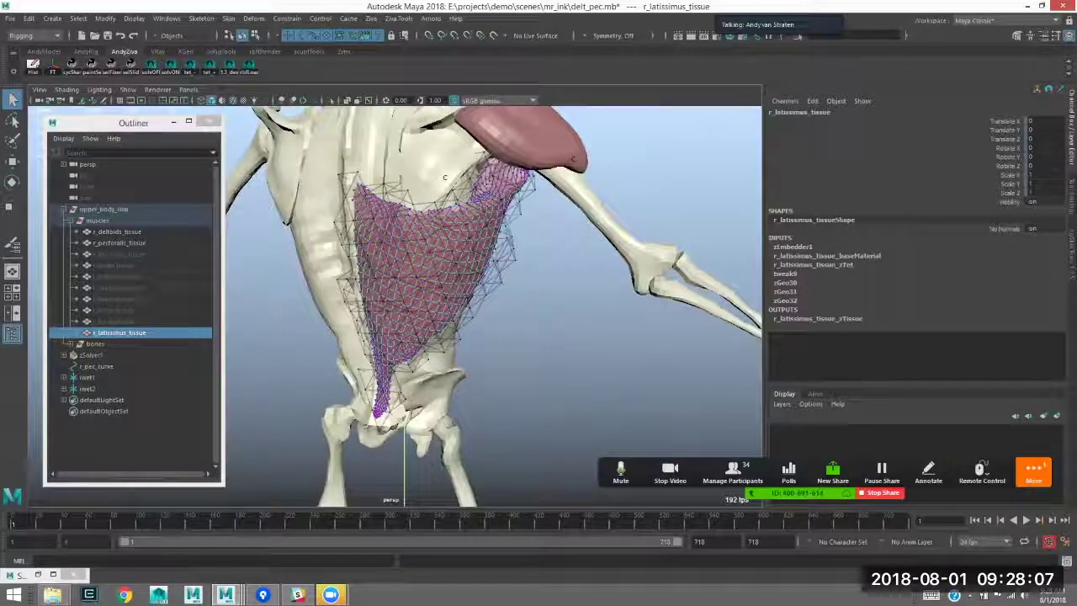
{"action": "left_click_drag", "start_coordinate": [438, 200], "coordinate": [458, 200], "text": "alt"}
{"action": "left_click_drag", "start_coordinate": [463, 286], "coordinate": [445, 282], "text": "alt"}
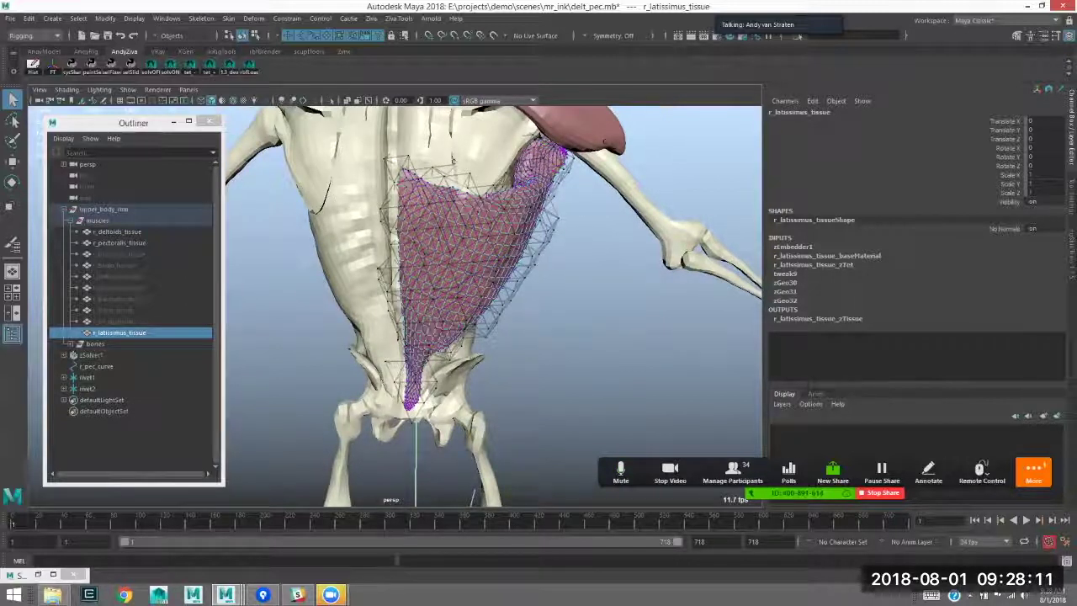
{"action": "right_click_drag", "start_coordinate": [453, 160], "coordinate": [425, 164], "text": "alt"}
{"action": "left_click_drag", "start_coordinate": [504, 181], "coordinate": [404, 187], "text": "alt"}
{"action": "left_click_drag", "start_coordinate": [382, 475], "coordinate": [340, 467], "text": "alt"}
- Select the latissimus vertices near c_spinal_column_bone by proximity and attach them to that bone
{"action": "middle_click_drag", "start_coordinate": [395, 216], "coordinate": [358, 181], "text": "alt"}
{"action": "left_click", "coordinate": [355, 191], "text": "shift"}
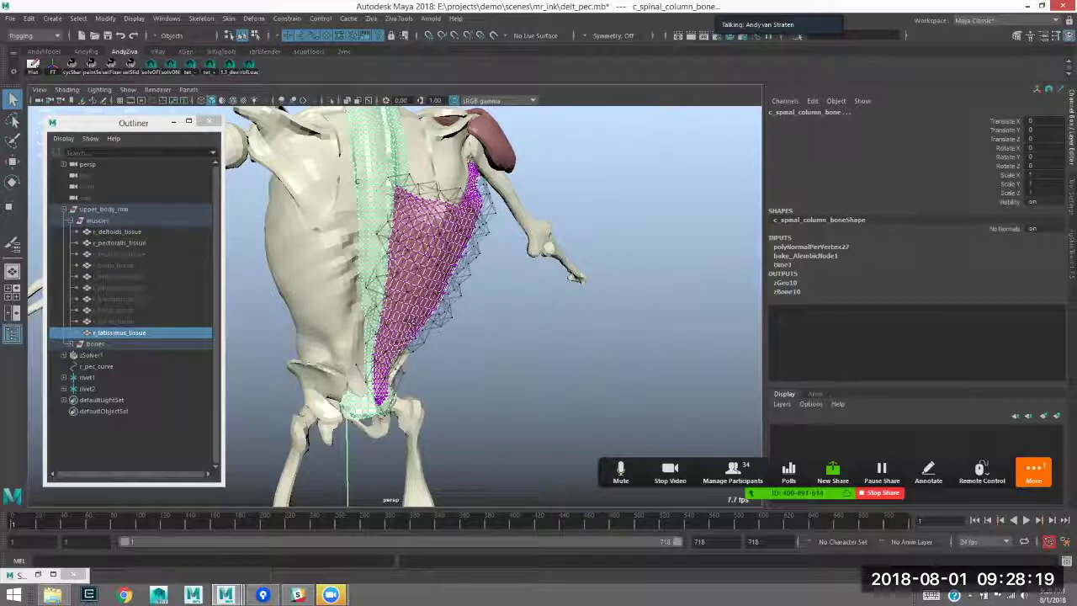
{"action": "left_click", "coordinate": [398, 19]}
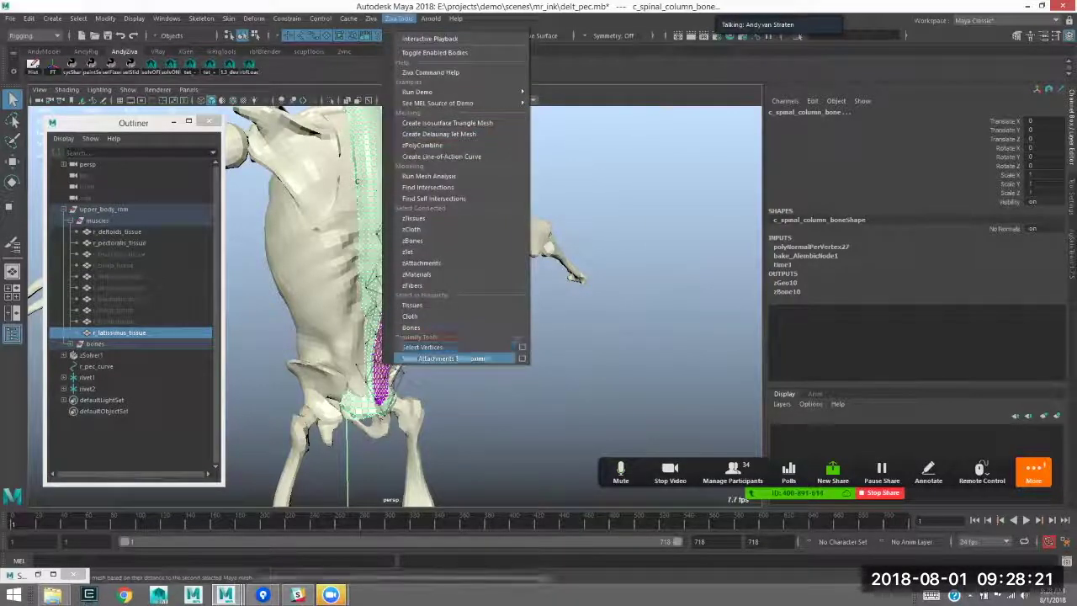
{"action": "left_click", "coordinate": [446, 347]}
{"action": "mouse_move", "coordinate": [340, 189]}
{"action": "left_mouse_down", "text": "alt"}
{"action": "mouse_move", "coordinate": [393, 185]}
{"action": "mouse_move", "coordinate": [350, 186]}
{"action": "mouse_move", "coordinate": [358, 192]}
{"action": "left_mouse_up", "text": "alt"}
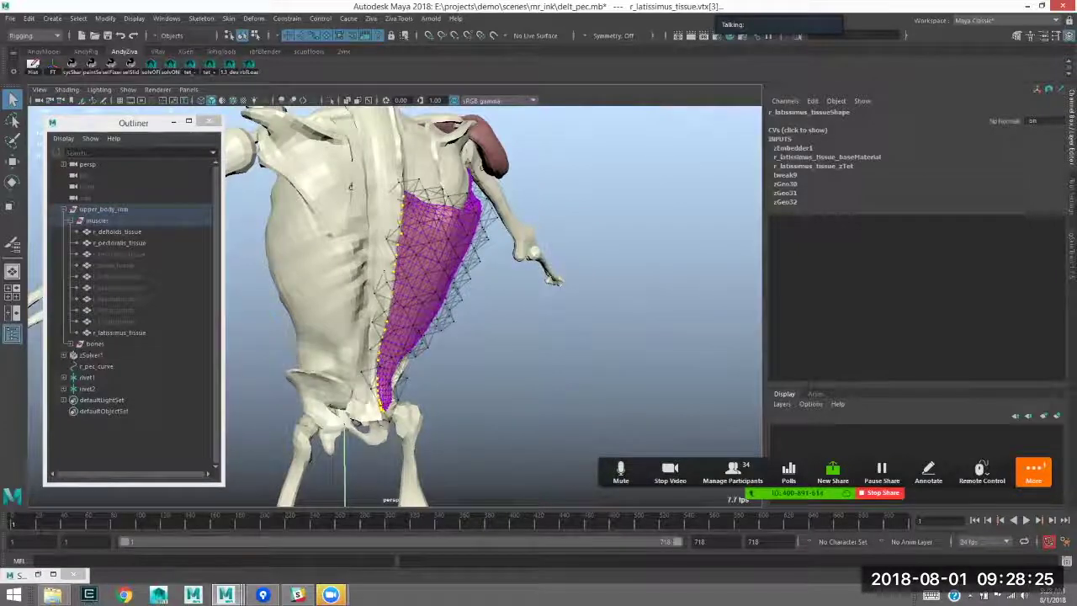
{"action": "left_click", "coordinate": [358, 192]}
{"action": "left_click", "coordinate": [371, 18]}
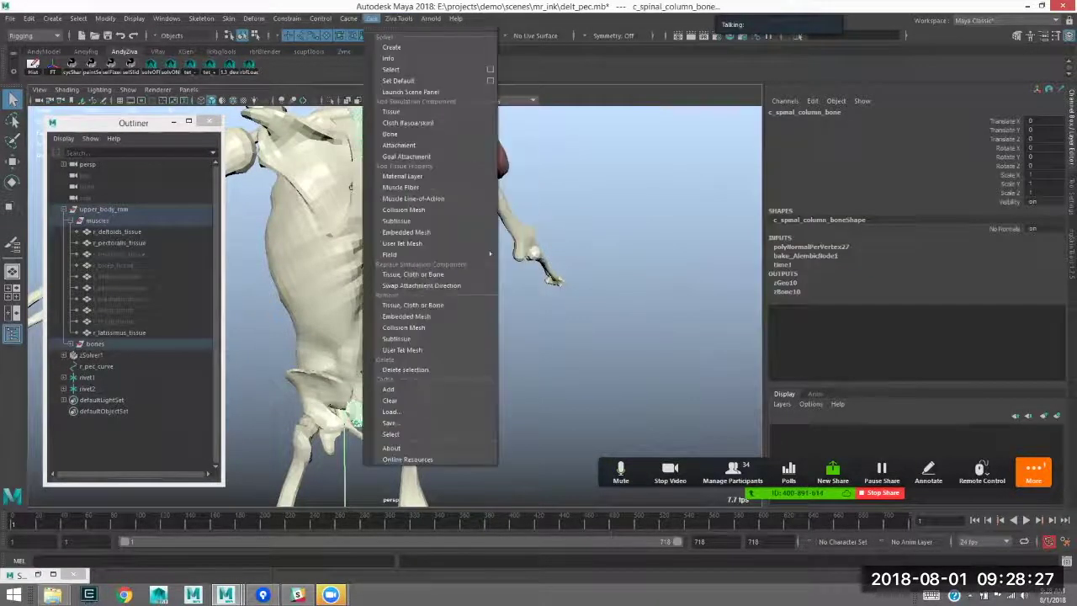
{"action": "left_click", "coordinate": [399, 146]}
{"action": "left_click_drag", "start_coordinate": [416, 199], "coordinate": [346, 229], "text": "alt"}
{"action": "right_click_drag", "start_coordinate": [353, 210], "coordinate": [379, 204], "text": "alt"}
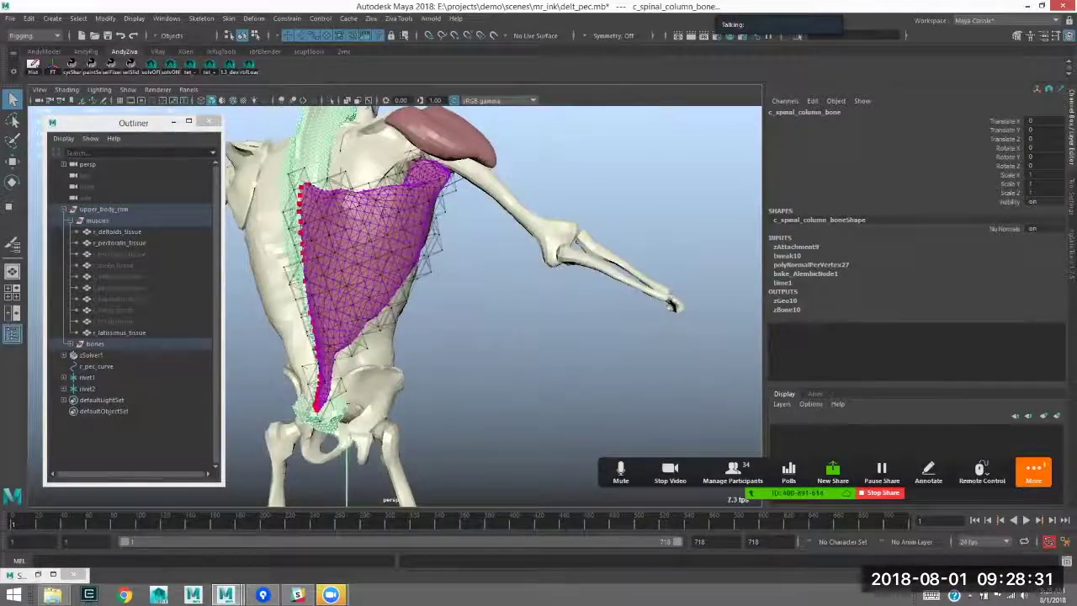
- Select the latissimus vertices close to r_humerus_bone by proximity with a radius of 0.25
{"action": "middle_click_drag", "start_coordinate": [379, 203], "coordinate": [393, 254], "text": "alt"}
{"action": "left_click", "coordinate": [522, 210]}
{"action": "left_click", "coordinate": [393, 256]}
{"action": "right_click_drag", "start_coordinate": [392, 256], "coordinate": [454, 252], "text": "alt"}
{"action": "left_click", "coordinate": [546, 234], "text": "shift"}
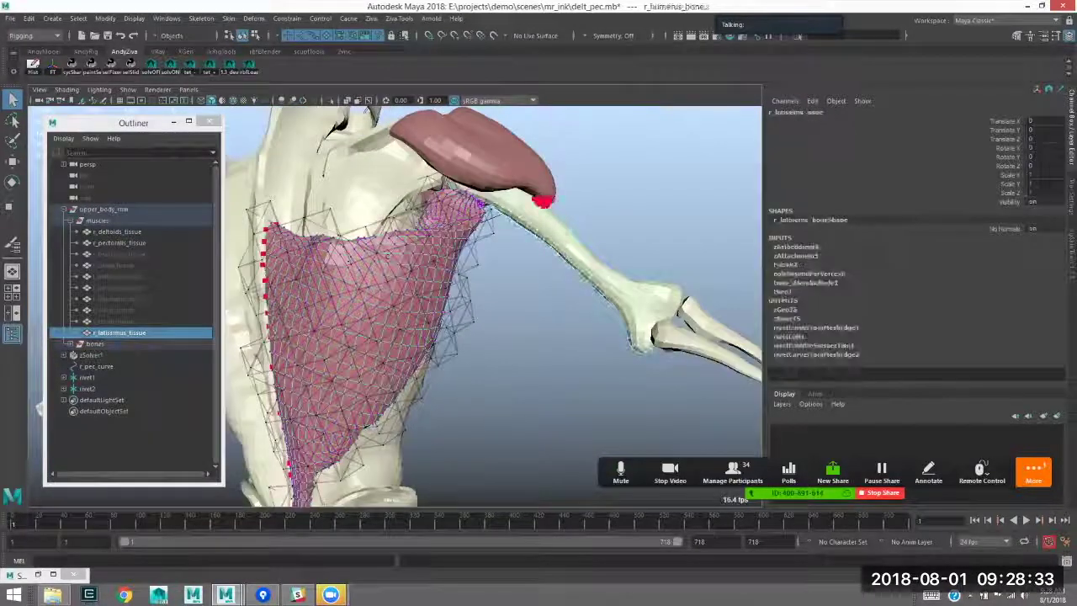
{"action": "left_click", "coordinate": [391, 18]}
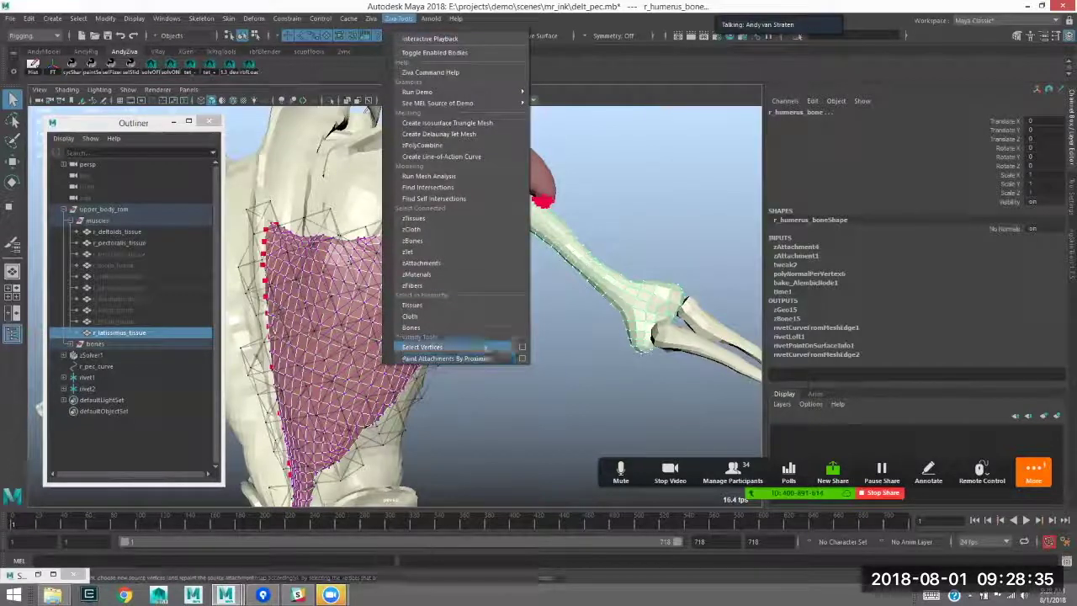
{"action": "left_click", "coordinate": [520, 355]}
{"action": "left_click", "coordinate": [179, 180]}
{"action": "left_click_drag", "start_coordinate": [335, 246], "coordinate": [356, 238], "text": "alt"}
- Reselect the latissimus vertices near r_humerus_bone by proximity with the radius set to 0.5
{"action": "double_click", "coordinate": [95, 181]}
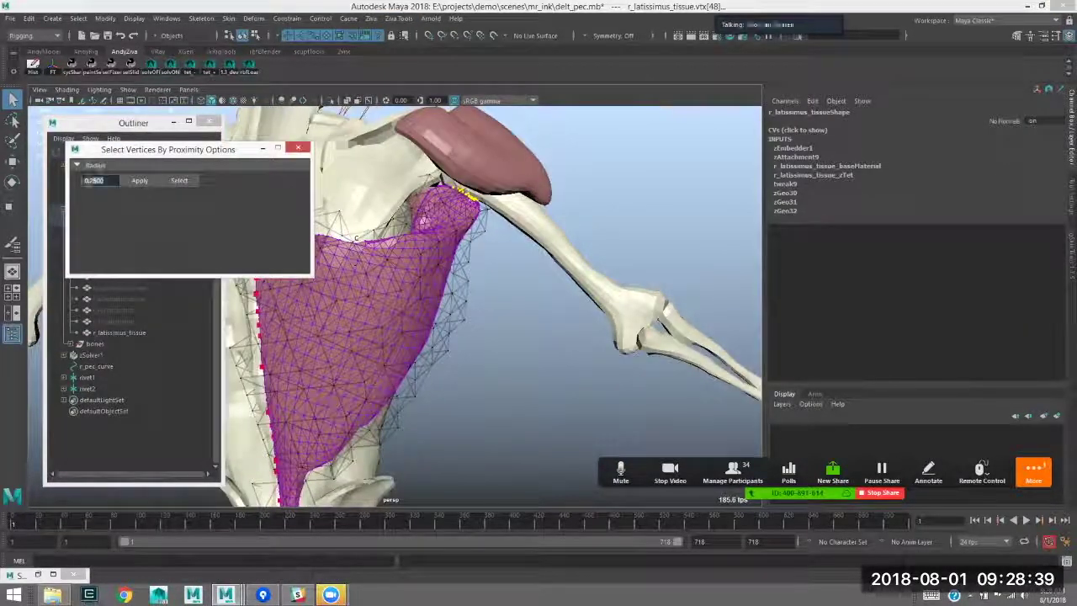
{"action": "left_click", "coordinate": [522, 336]}
{"action": "middle_click_drag", "start_coordinate": [471, 252], "coordinate": [426, 319], "text": "alt"}
{"action": "right_click_drag", "start_coordinate": [426, 319], "coordinate": [497, 323], "text": "alt"}
{"action": "left_click", "coordinate": [379, 324]}
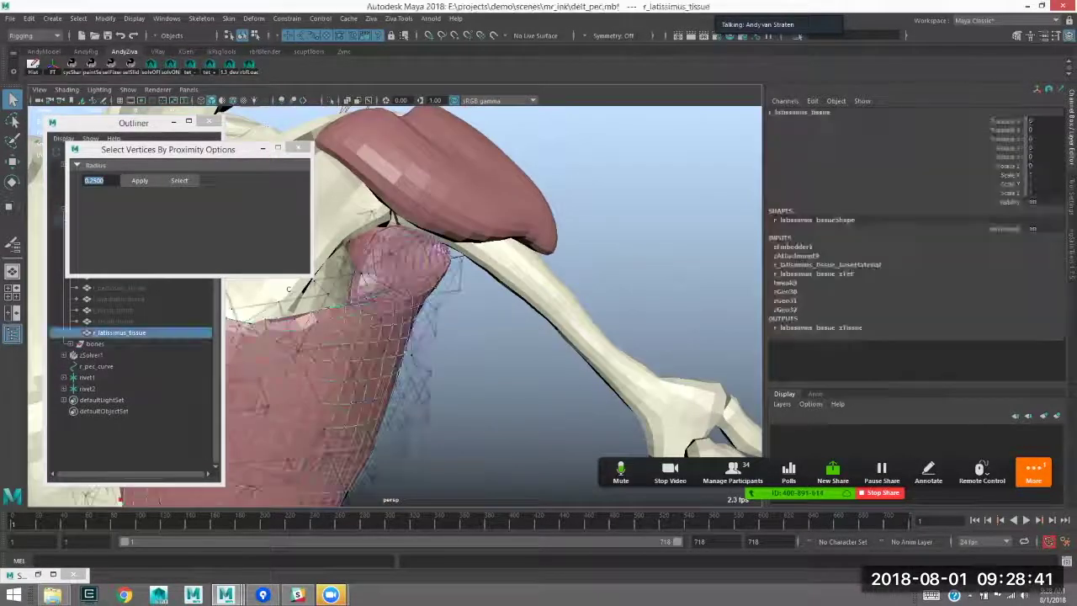
{"action": "left_click", "coordinate": [539, 252], "text": "shift"}
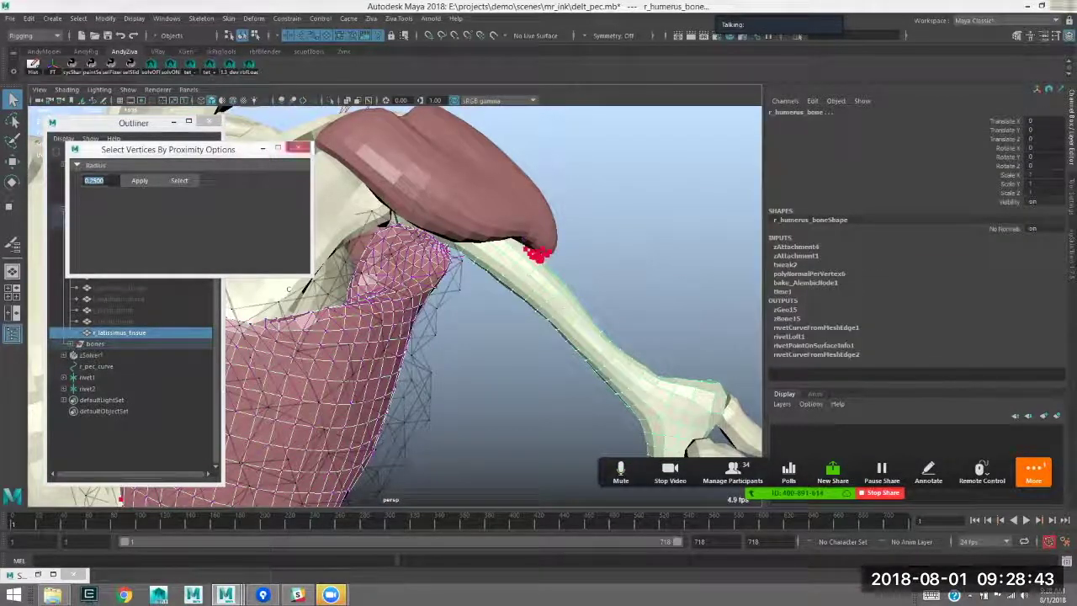
{"action": "left_click_drag", "start_coordinate": [289, 289], "coordinate": [362, 306], "text": "alt"}
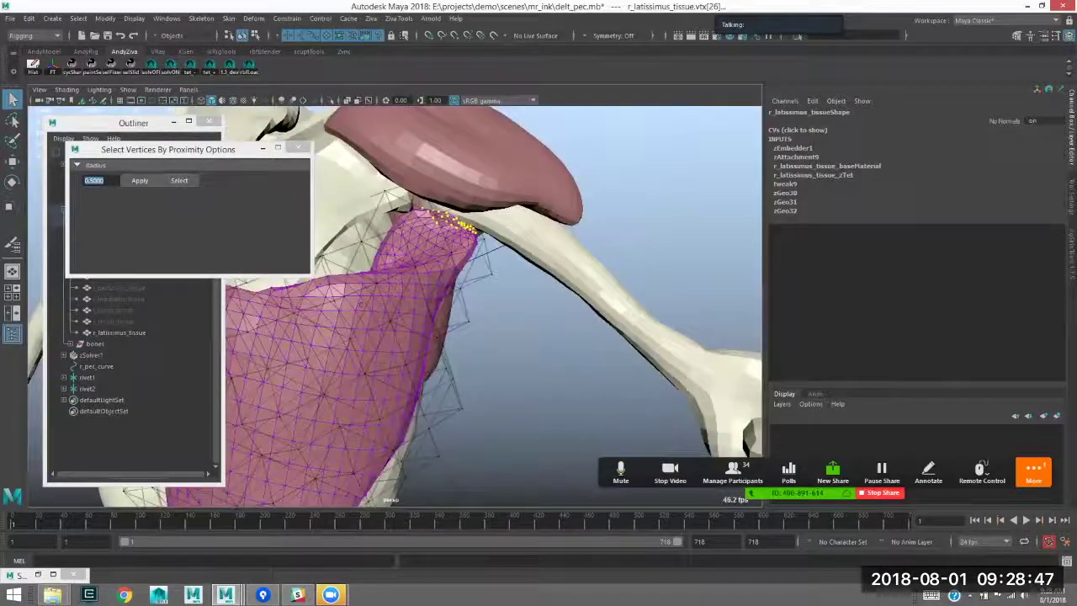
- Create a fixed attachment from the selected latissimus vertices to r_humerus_bone
{"action": "left_click", "coordinate": [538, 252], "text": "shift"}
{"action": "left_click_drag", "start_coordinate": [547, 268], "coordinate": [530, 286], "text": "alt"}
{"action": "right_click_drag", "start_coordinate": [496, 296], "coordinate": [493, 234]}
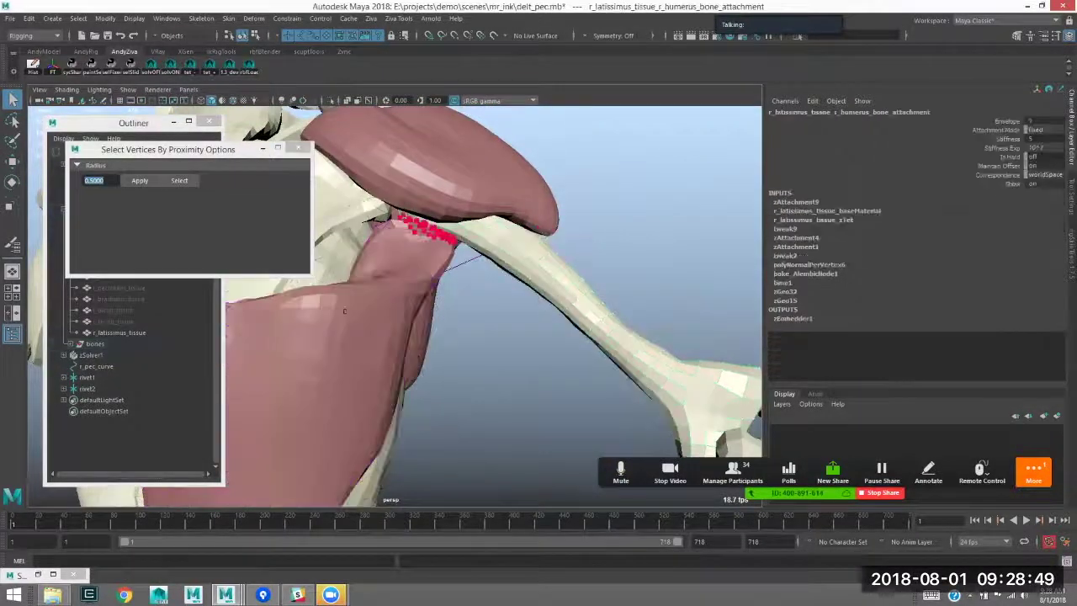
- Play the simulation to check how the latissimus follows the arm from several angles, and rewind to the first frame
{"action": "right_click_drag", "start_coordinate": [344, 312], "coordinate": [286, 316], "text": "alt"}
{"action": "left_click_drag", "start_coordinate": [286, 316], "coordinate": [337, 323], "text": "alt"}
{"action": "left_click", "coordinate": [336, 328]}
{"action": "left_click_drag", "start_coordinate": [421, 353], "coordinate": [589, 390], "text": "alt"}
{"action": "key", "text": "alt+v"}
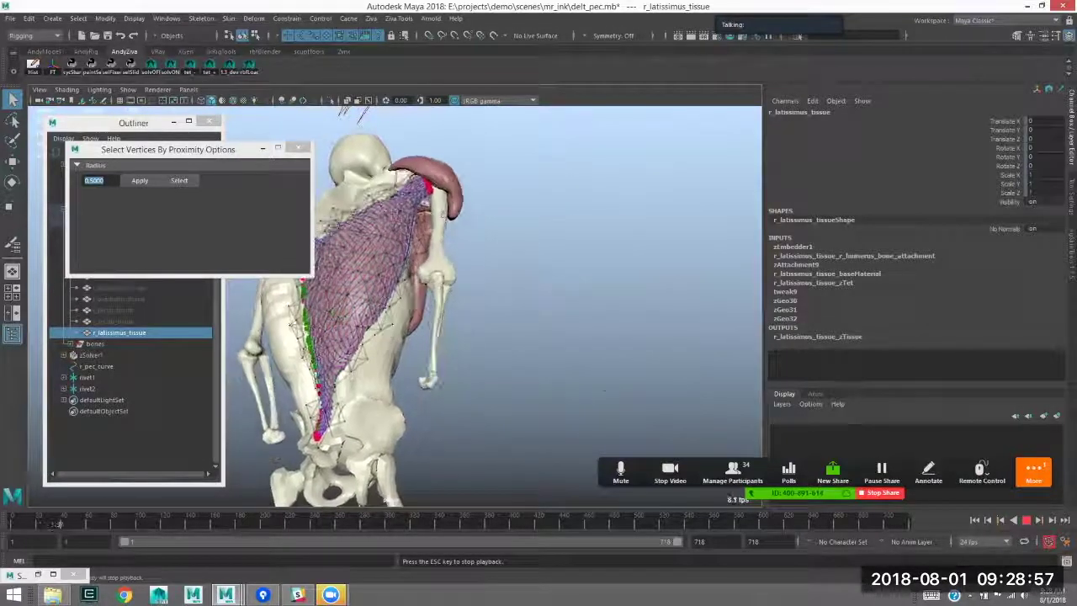
{"action": "left_click_drag", "start_coordinate": [389, 499], "coordinate": [496, 490], "text": "alt"}
{"action": "key", "text": "alt+v"}
{"action": "left_click", "coordinate": [496, 490]}
{"action": "left_click_drag", "start_coordinate": [522, 337], "coordinate": [562, 350], "text": "alt"}
{"action": "key", "text": "alt+v"}
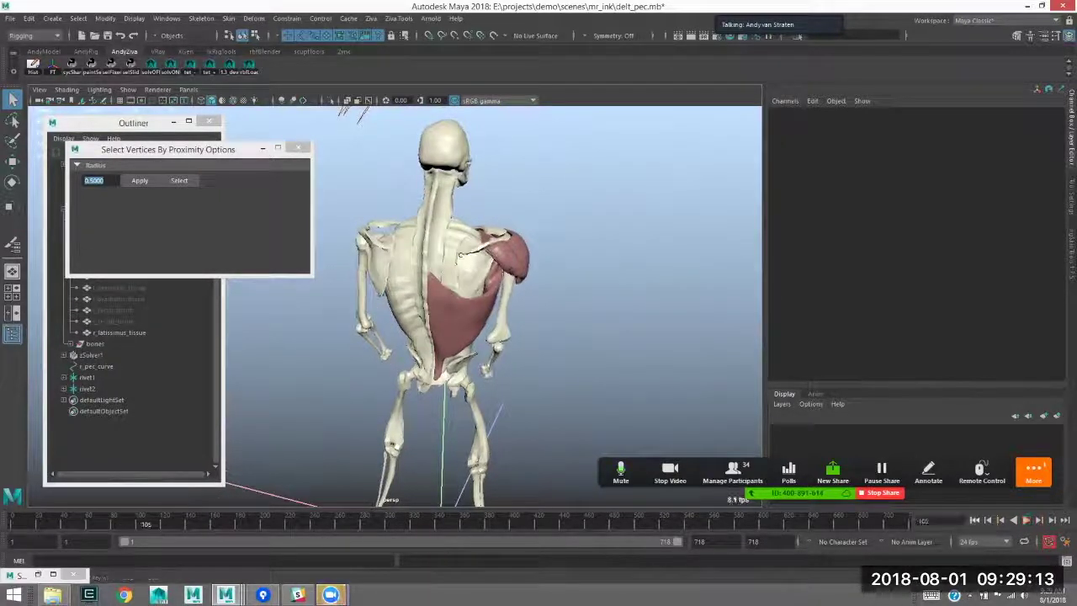
{"action": "key", "text": "alt+shift+v"}
- Select the lower vertices of r_latissimus_tissue along the spine down to the pelvis
{"action": "left_click_drag", "start_coordinate": [496, 328], "coordinate": [458, 281], "text": "alt"}
{"action": "left_click", "coordinate": [459, 281]}
{"action": "left_click_drag", "start_coordinate": [448, 378], "coordinate": [446, 394], "text": "alt"}
{"action": "left_click", "coordinate": [295, 320]}
{"action": "left_click_drag", "start_coordinate": [295, 320], "coordinate": [326, 330], "text": "alt"}
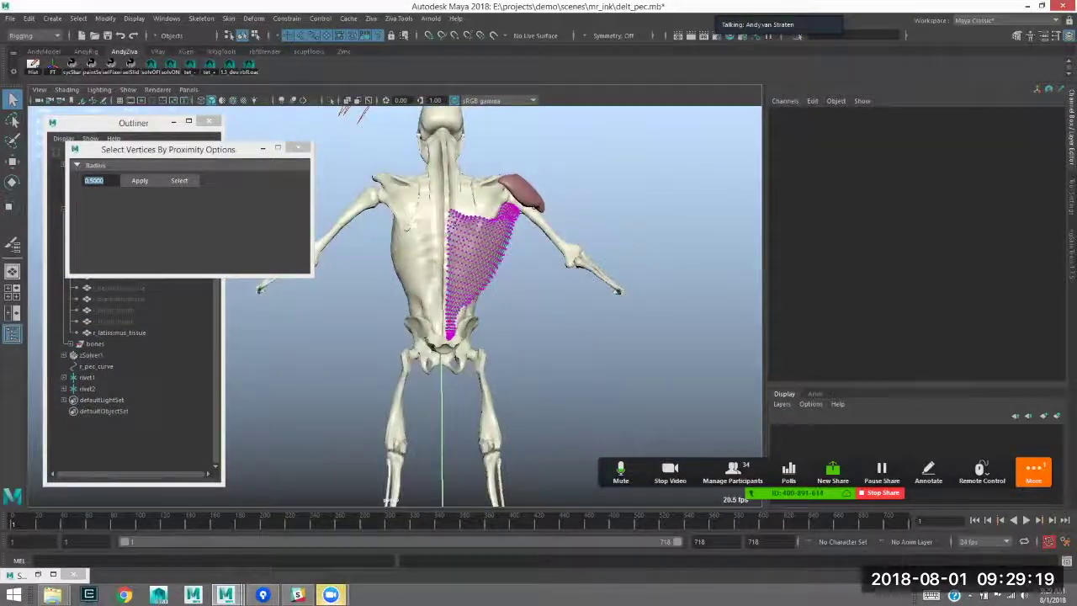
{"action": "left_click_drag", "start_coordinate": [420, 303], "coordinate": [482, 358]}
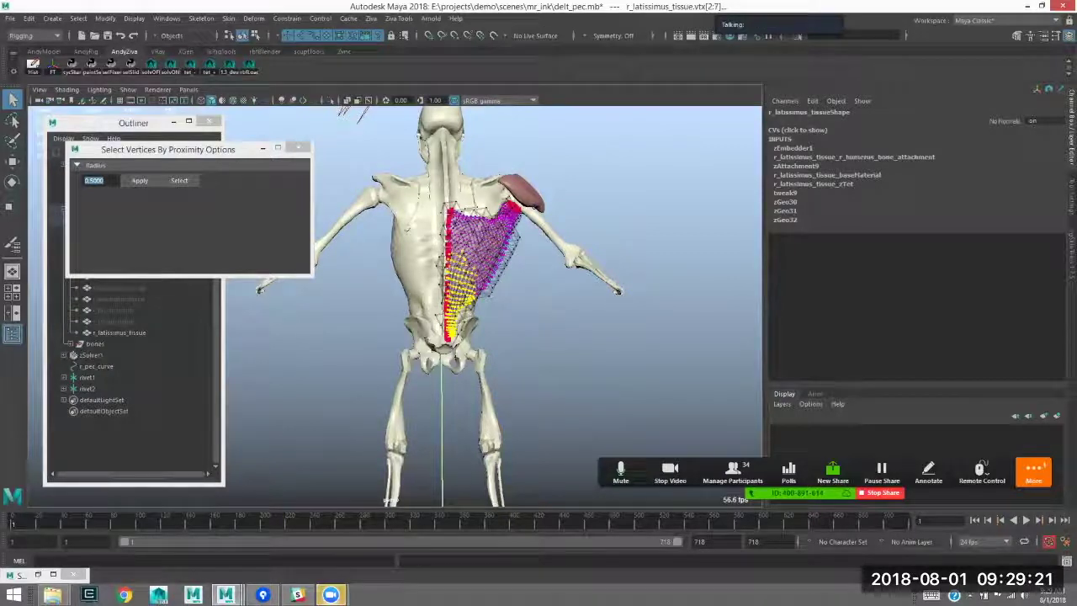
{"action": "left_click_drag", "start_coordinate": [496, 312], "coordinate": [562, 316], "text": "alt"}
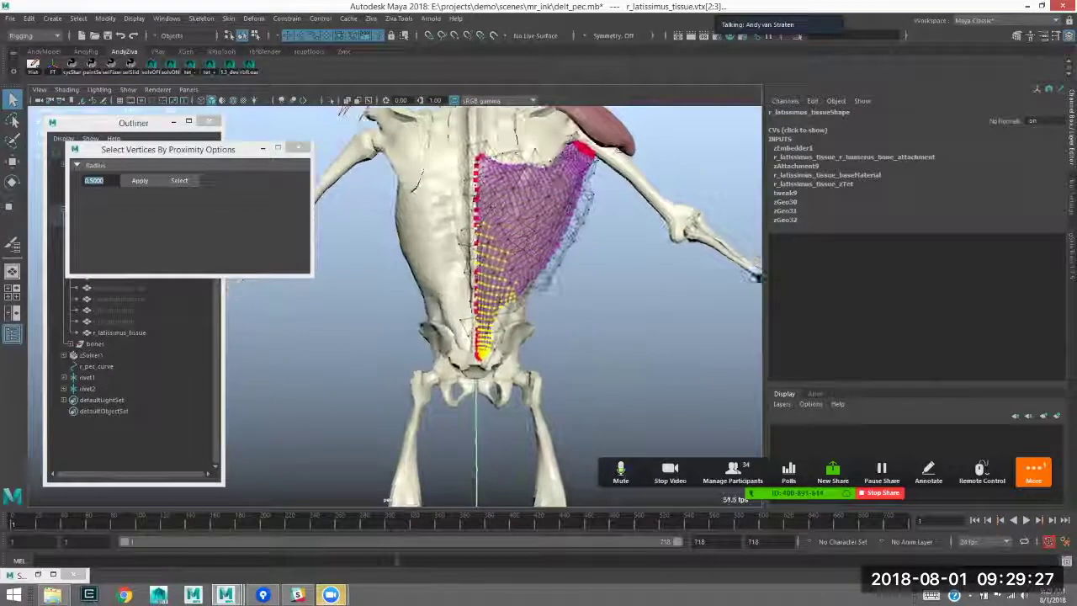
- Add c_ribcage_volume_bone to the vertex selection and attach the lower latissimus vertices to it
{"action": "left_click", "coordinate": [91, 355], "text": "ctrl"}
{"action": "left_click_drag", "start_coordinate": [437, 261], "coordinate": [446, 293], "text": "alt"}
{"action": "key", "text": "ctrl+z"}
{"action": "left_click", "coordinate": [446, 244], "text": "shift"}
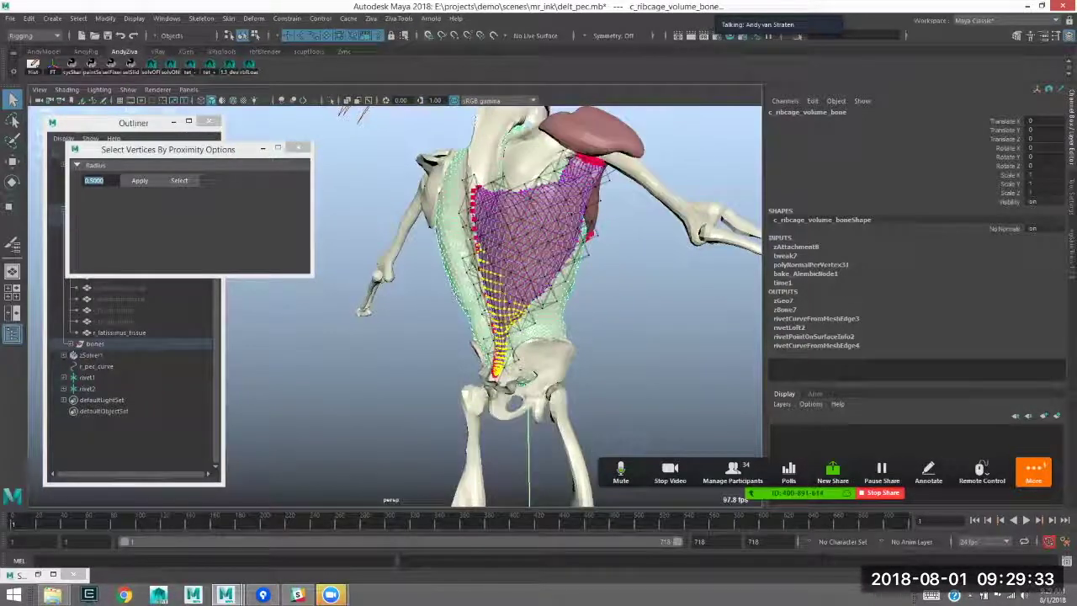
{"action": "left_click", "coordinate": [399, 18]}
{"action": "left_click", "coordinate": [403, 127]}
{"action": "left_click_drag", "start_coordinate": [221, 292], "coordinate": [271, 291], "text": "alt"}
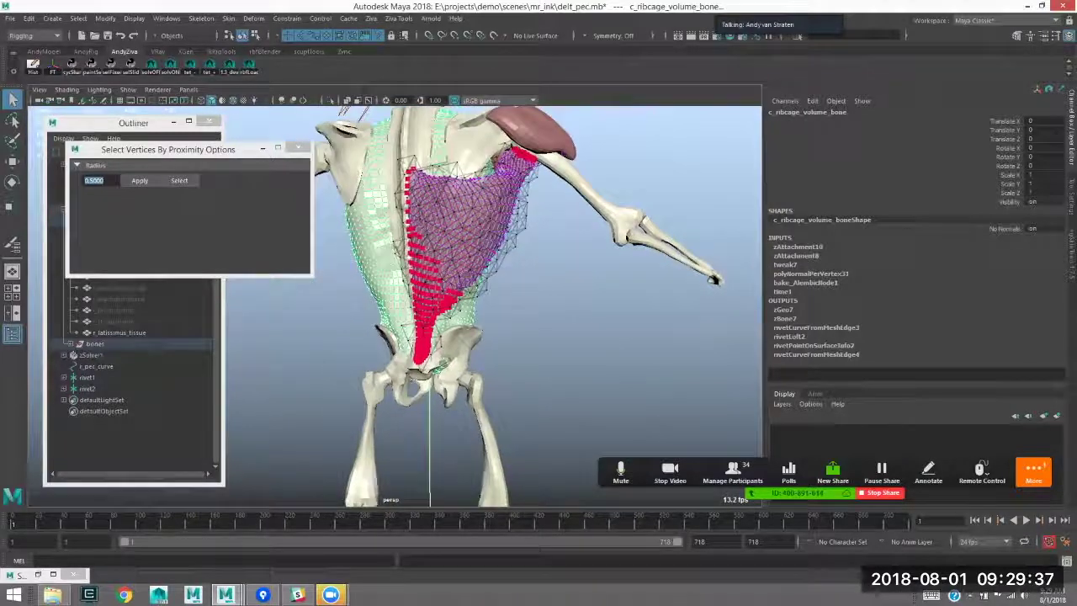
- Open the Stiffness Exp choices of the new attachment between the latissimus and the ribcage
{"action": "left_click", "coordinate": [798, 247]}
{"action": "left_click", "coordinate": [1037, 282]}
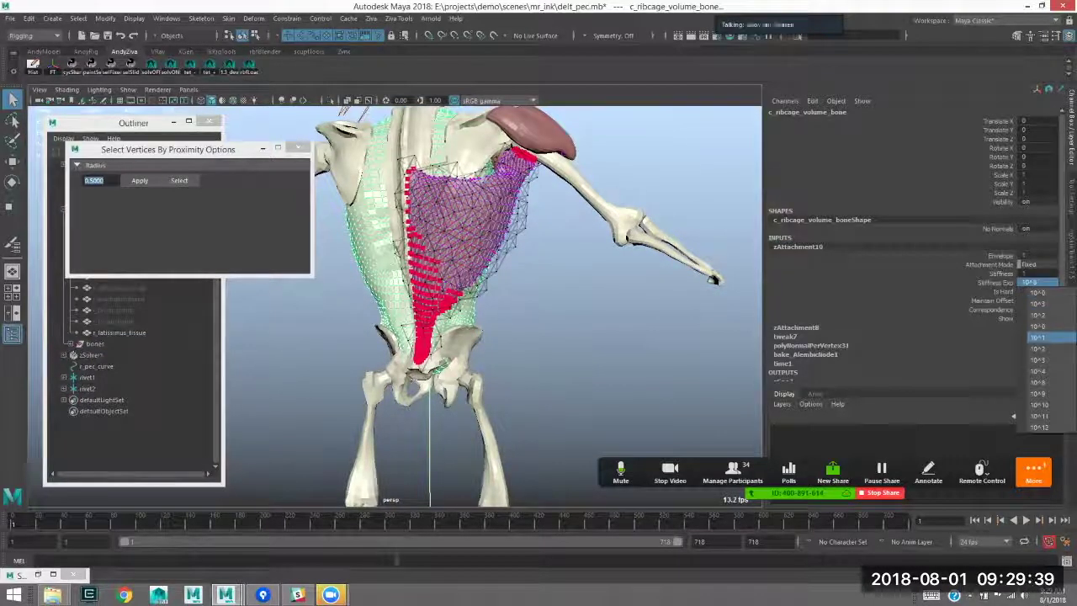
- Change the rib cage attachment's Stiffness Exp, preview the simulation with nothing selected, and return to the first frame
{"action": "left_click", "coordinate": [1038, 348]}
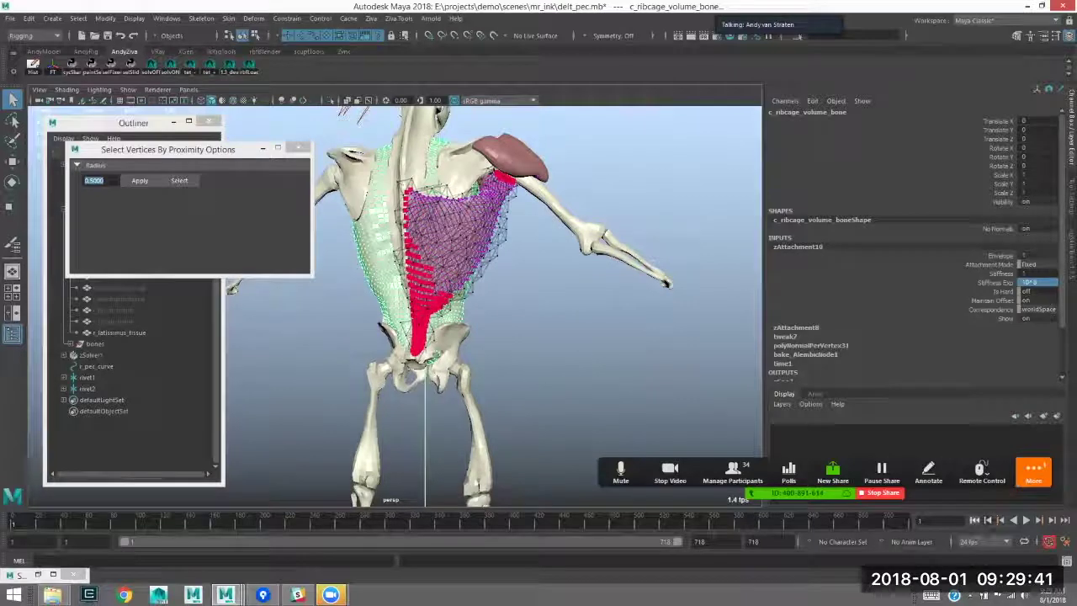
{"action": "left_click", "coordinate": [1027, 520]}
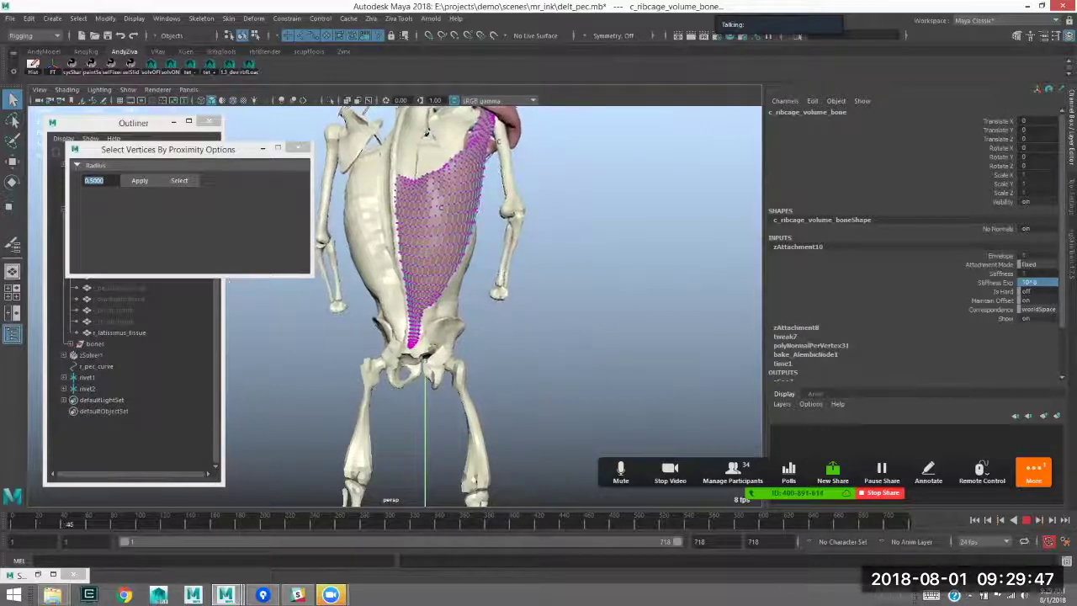
{"action": "left_click", "coordinate": [589, 303]}
{"action": "key", "text": "alt+shift+v"}
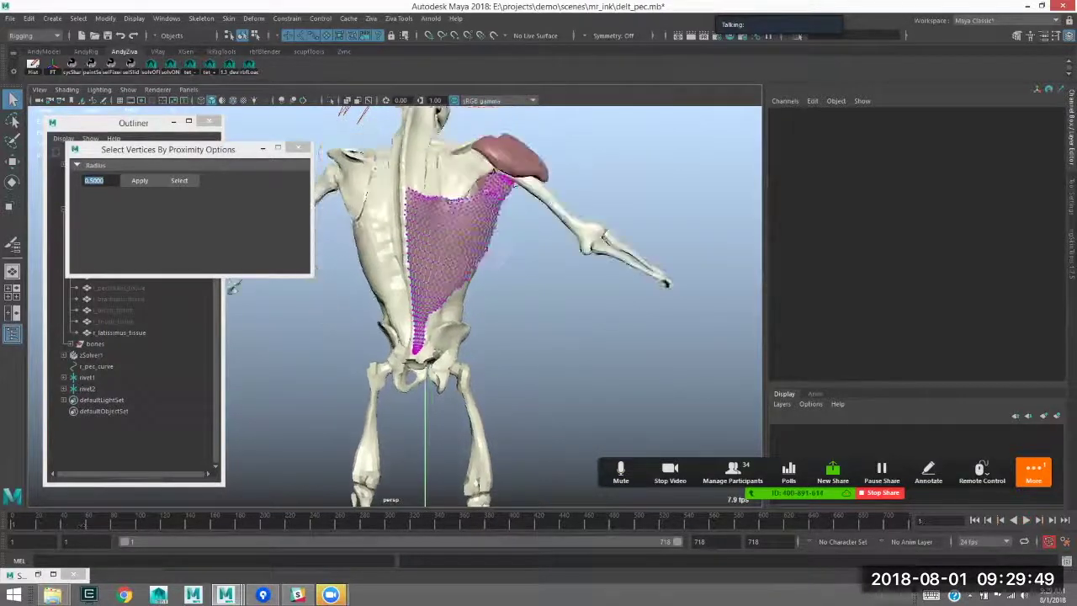
- Select r_latissimus_tissue and play the simulation to examine how the muscle follows the moving arm
{"action": "left_click_drag", "start_coordinate": [471, 278], "coordinate": [459, 282], "text": "alt"}
{"action": "left_click", "coordinate": [454, 252]}
{"action": "right_click_drag", "start_coordinate": [455, 253], "coordinate": [505, 260], "text": "alt"}
{"action": "left_click", "coordinate": [429, 253]}
{"action": "left_click_drag", "start_coordinate": [539, 214], "coordinate": [424, 210], "text": "alt"}
{"action": "key", "text": "alt+v"}
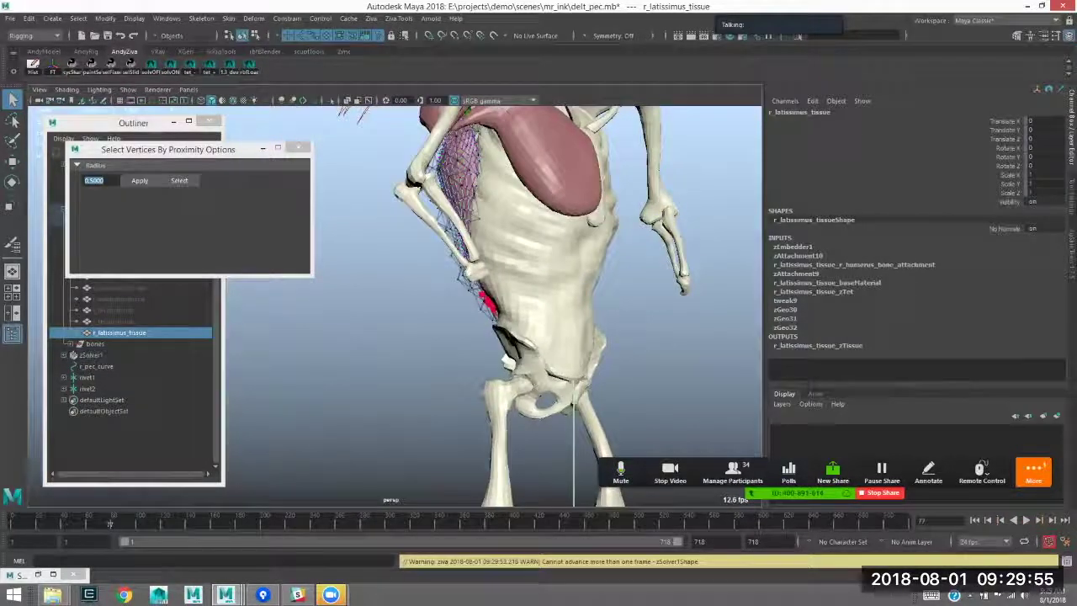
{"action": "key", "text": "alt+v"}
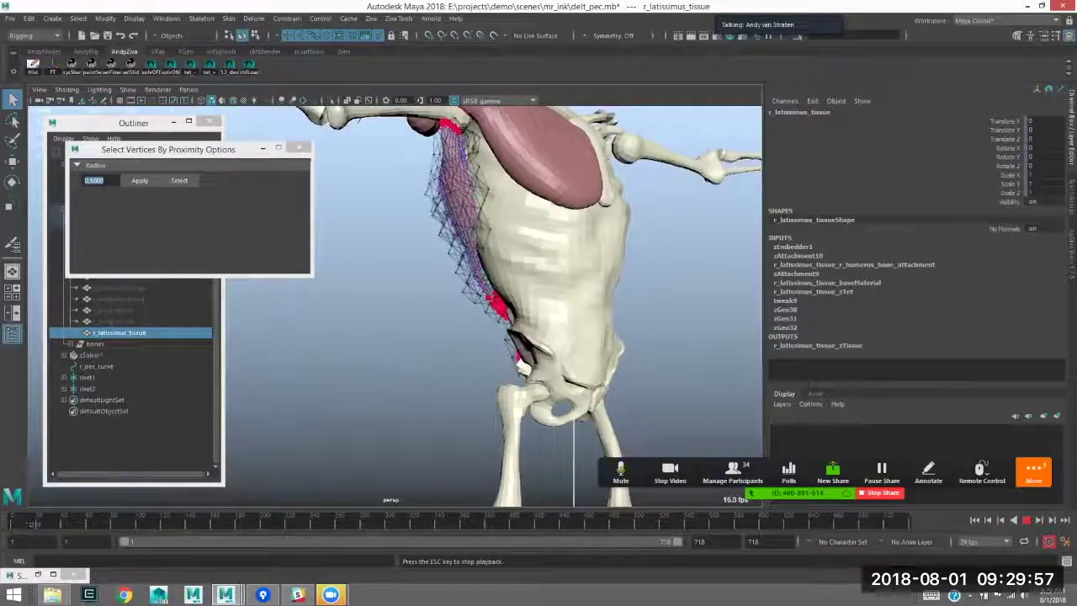
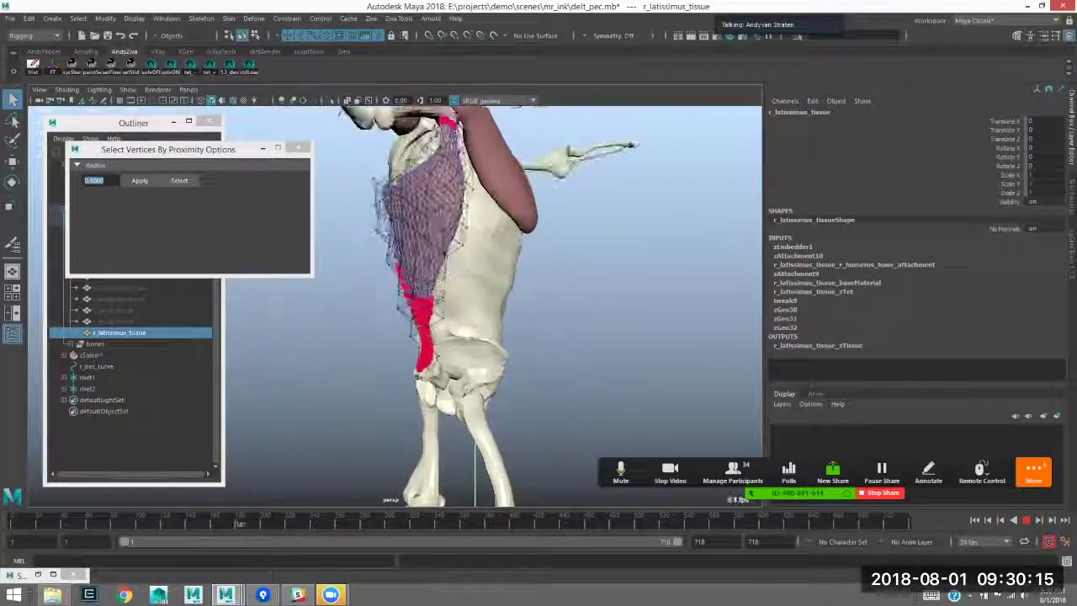
- Stop the playback, examine the latissimus attachments from behind, and return to the first frame
{"action": "key", "text": "Escape"}
{"action": "left_click_drag", "start_coordinate": [538, 294], "coordinate": [513, 299], "text": "alt"}
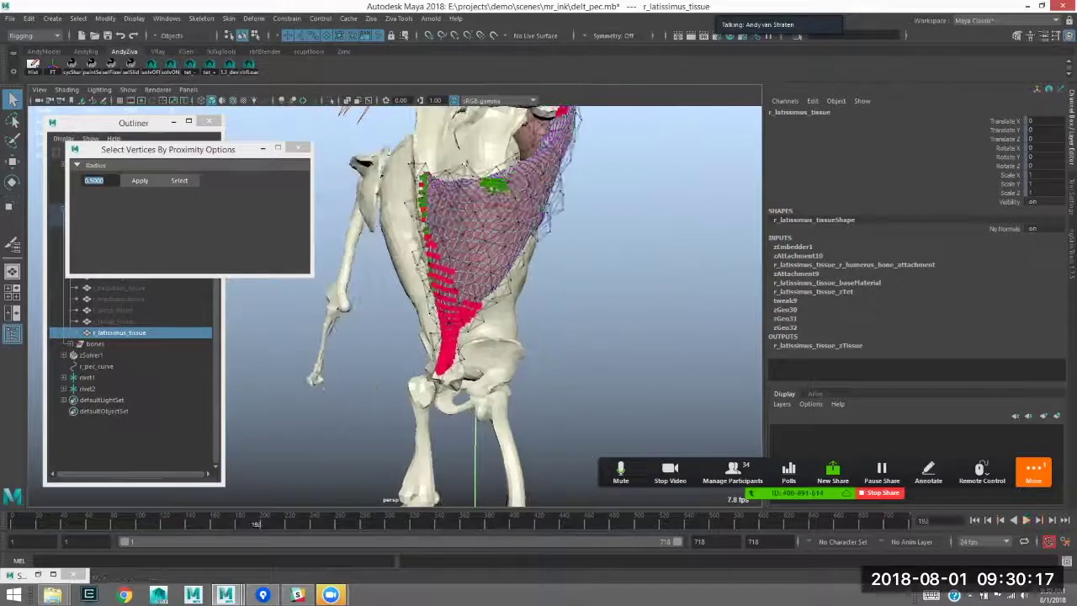
{"action": "middle_click_drag", "start_coordinate": [514, 299], "coordinate": [513, 362], "text": "alt"}
{"action": "left_click_drag", "start_coordinate": [513, 362], "coordinate": [588, 340], "text": "alt"}
{"action": "left_click", "coordinate": [974, 520]}
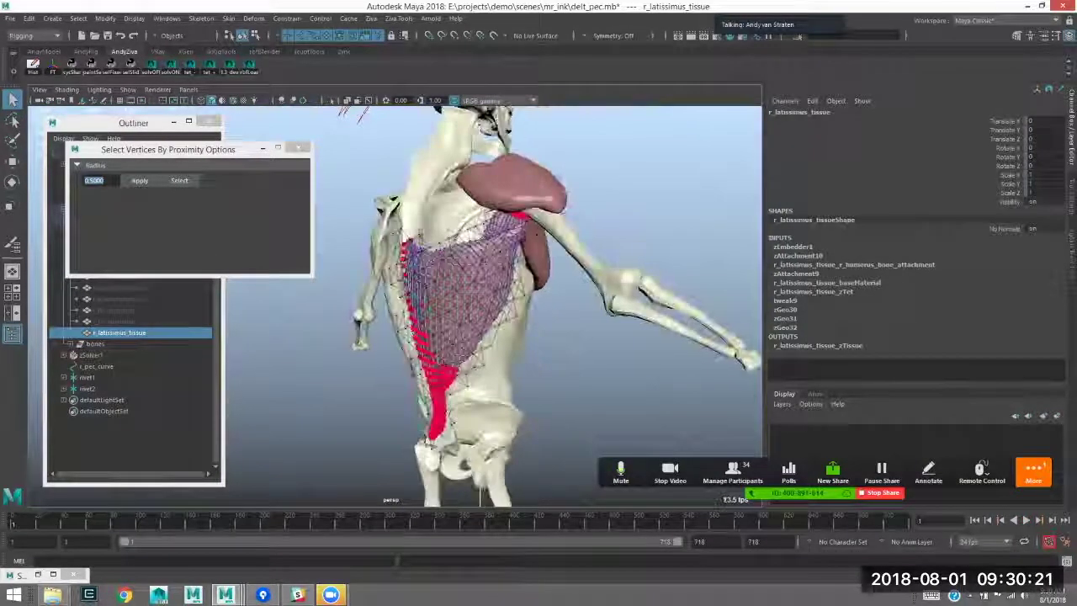
- Add a Ziva Muscle Fiber to r_latissimus_tissue
{"action": "left_click_drag", "start_coordinate": [540, 234], "coordinate": [596, 234], "text": "alt"}
{"action": "left_click", "coordinate": [599, 233]}
{"action": "left_click", "coordinate": [530, 260]}
{"action": "right_click_drag", "start_coordinate": [471, 252], "coordinate": [526, 243], "text": "alt"}
{"action": "left_click_drag", "start_coordinate": [526, 243], "coordinate": [485, 238], "text": "alt"}
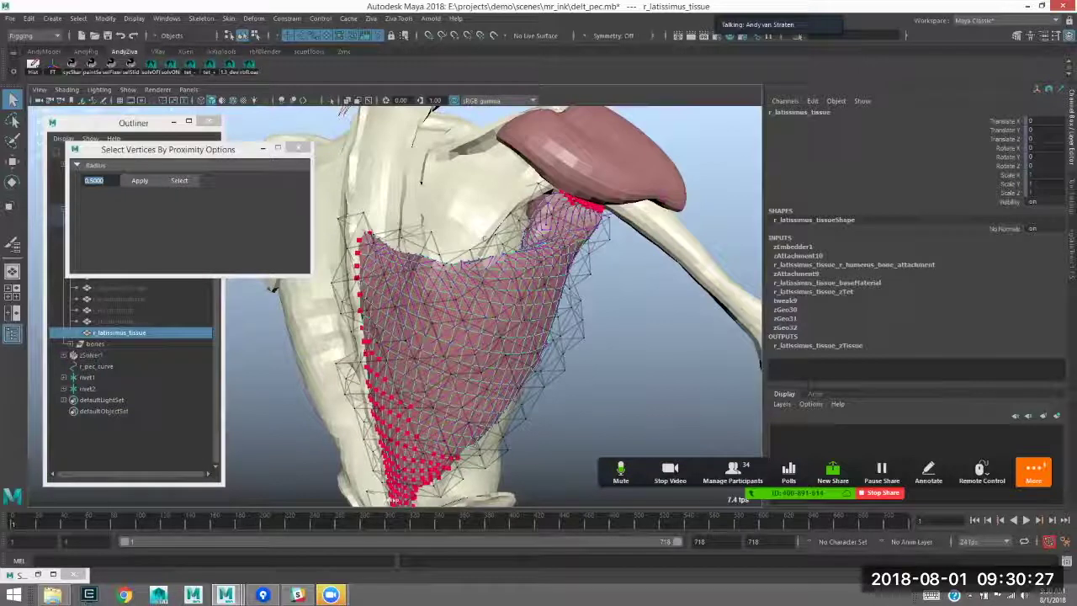
{"action": "left_click_drag", "start_coordinate": [484, 238], "coordinate": [465, 229], "text": "alt"}
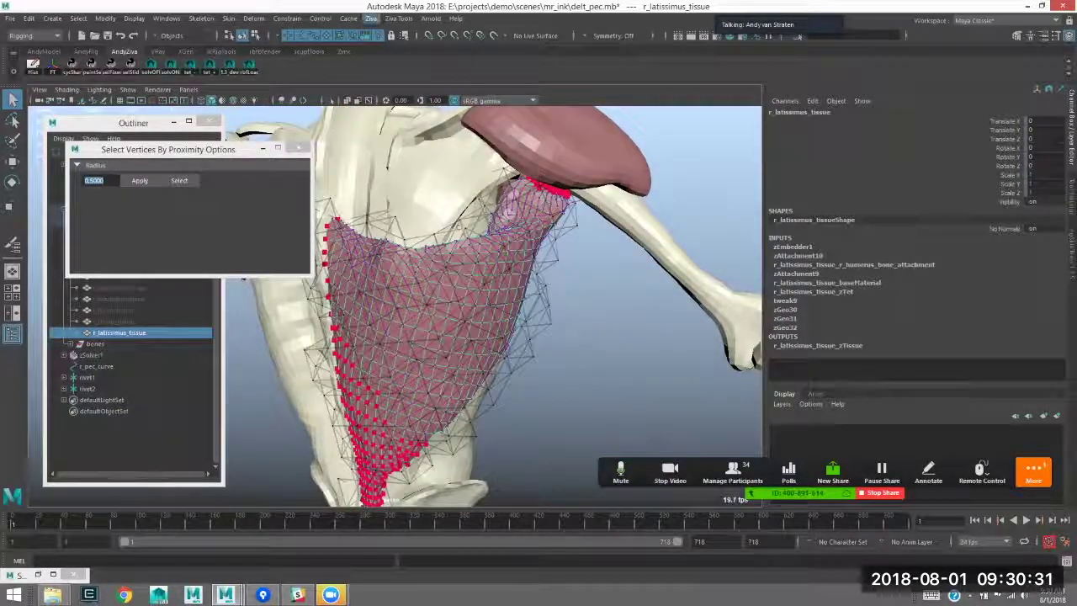
{"action": "left_click", "coordinate": [370, 17]}
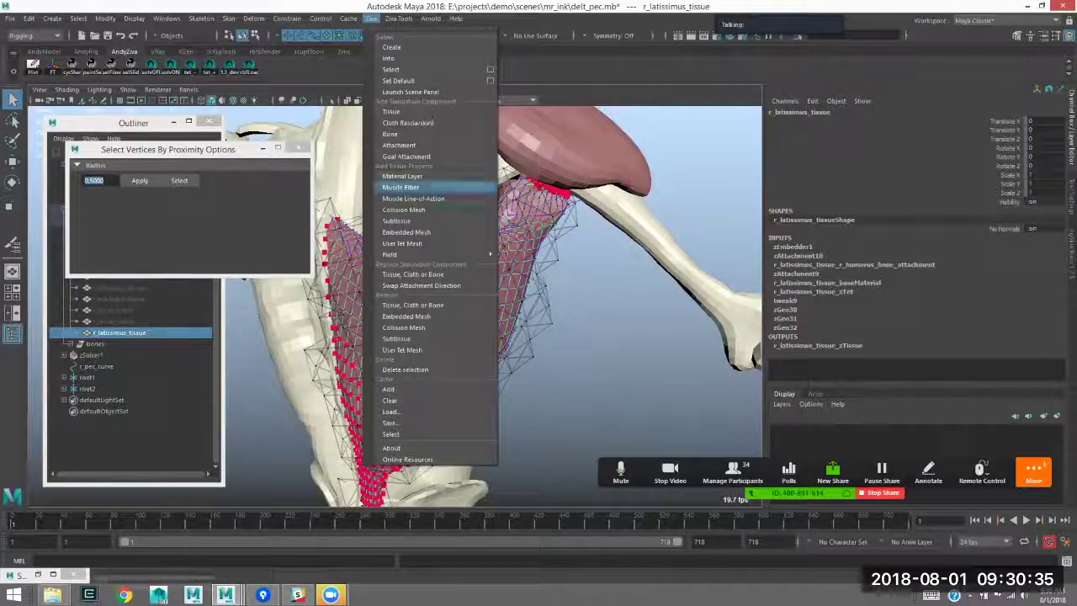
{"action": "left_click", "coordinate": [400, 186]}
- Isolate the latissimus tissue and select its vertices, growing the selection over everything except the narrow shoulder end
{"action": "left_click_drag", "start_coordinate": [521, 220], "coordinate": [556, 234], "text": "alt"}
{"action": "key", "text": "ctrl+1"}
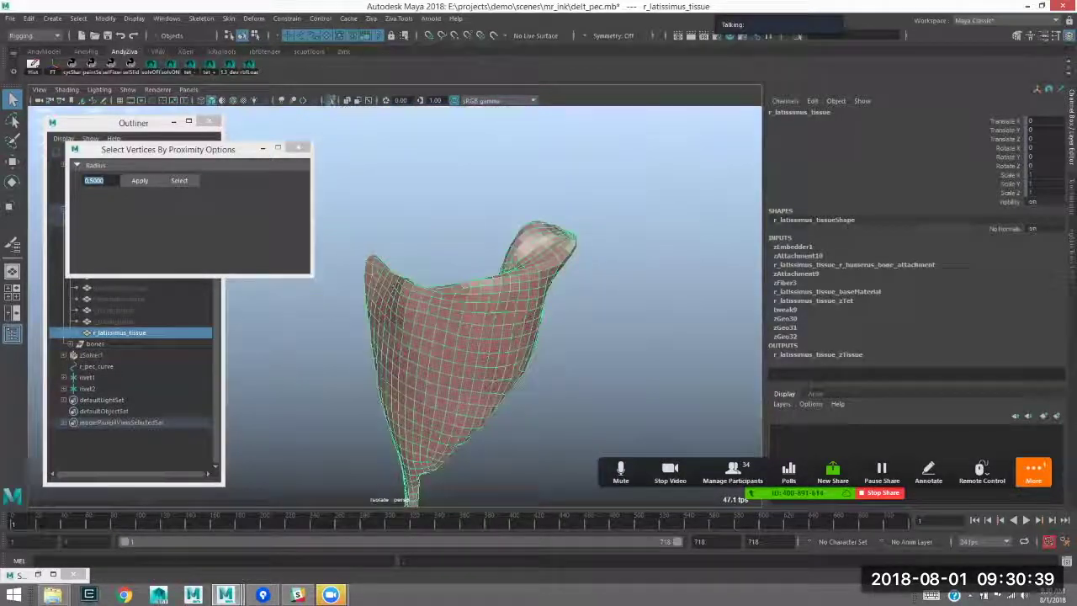
{"action": "scroll", "coordinate": [437, 319], "scroll_direction": "down", "scroll_amount": 3}
{"action": "key", "text": "F9"}
{"action": "middle_click_drag", "start_coordinate": [454, 354], "coordinate": [450, 288], "text": "alt"}
{"action": "mouse_move", "coordinate": [348, 183]}
{"action": "left_mouse_down"}
{"action": "mouse_move", "coordinate": [410, 298]}
{"action": "mouse_move", "coordinate": [497, 298]}
{"action": "mouse_move", "coordinate": [505, 261]}
{"action": "mouse_move", "coordinate": [523, 244]}
{"action": "mouse_move", "coordinate": [538, 336]}
{"action": "mouse_move", "coordinate": [720, 328]}
{"action": "mouse_move", "coordinate": [657, 330]}
{"action": "mouse_move", "coordinate": [519, 369]}
{"action": "mouse_move", "coordinate": [515, 352]}
{"action": "left_mouse_up"}
{"action": "key", "text": "shift+period"}
{"action": "key", "text": "shift+period"}
{"action": "key", "text": "shift+period"}
{"action": "key", "text": "shift+period"}
{"action": "key", "text": "shift+period"}
{"action": "key", "text": "shift+period"}
{"action": "key", "text": "shift+period"}
{"action": "key", "text": "shift+period"}
{"action": "key", "text": "shift+period"}
{"action": "key", "text": "shift+period"}
{"action": "key", "text": "shift+period"}
{"action": "key", "text": "shift+period"}
{"action": "key", "text": "shift+period"}
{"action": "key", "text": "shift+period"}
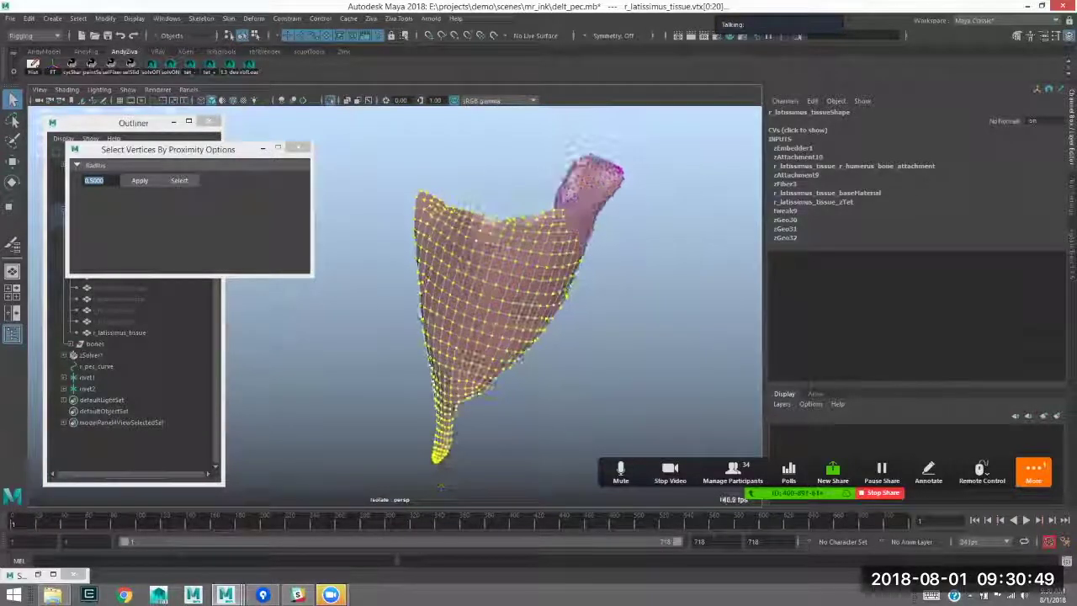
- Flood the fiber weights of the selected latissimus vertices with 0 using Replace, and return to object selection
{"action": "right_click", "coordinate": [505, 240]}
{"action": "left_click_drag", "start_coordinate": [505, 240], "coordinate": [464, 236], "text": "alt"}
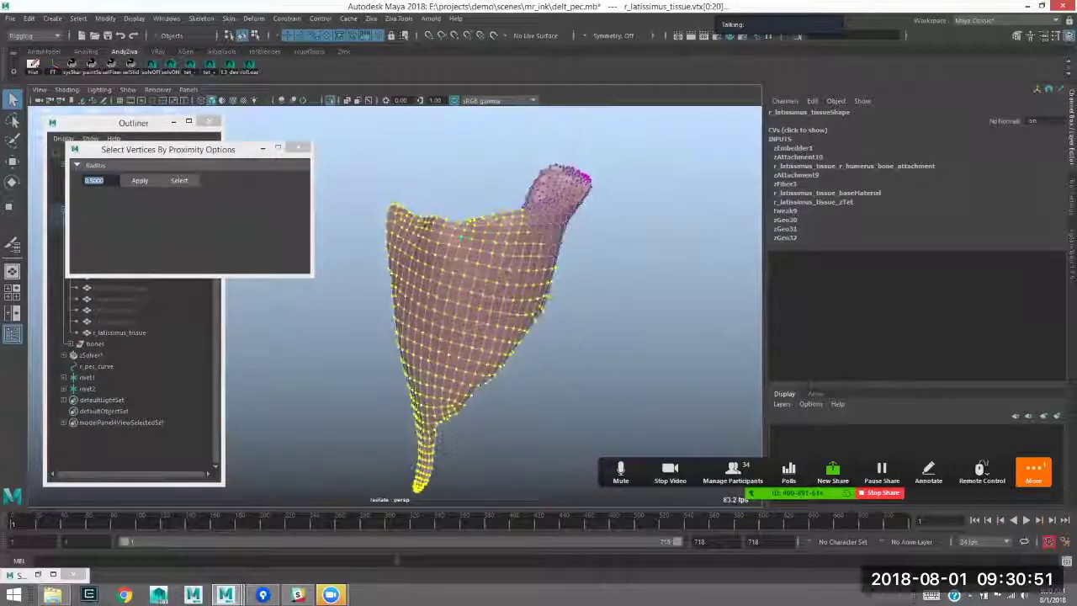
{"action": "mouse_move", "coordinate": [482, 271]}
{"action": "right_mouse_down"}
{"action": "mouse_move", "coordinate": [486, 505]}
{"action": "mouse_move", "coordinate": [504, 460]}
{"action": "mouse_move", "coordinate": [565, 538]}
{"action": "mouse_move", "coordinate": [639, 525]}
{"action": "right_mouse_up"}
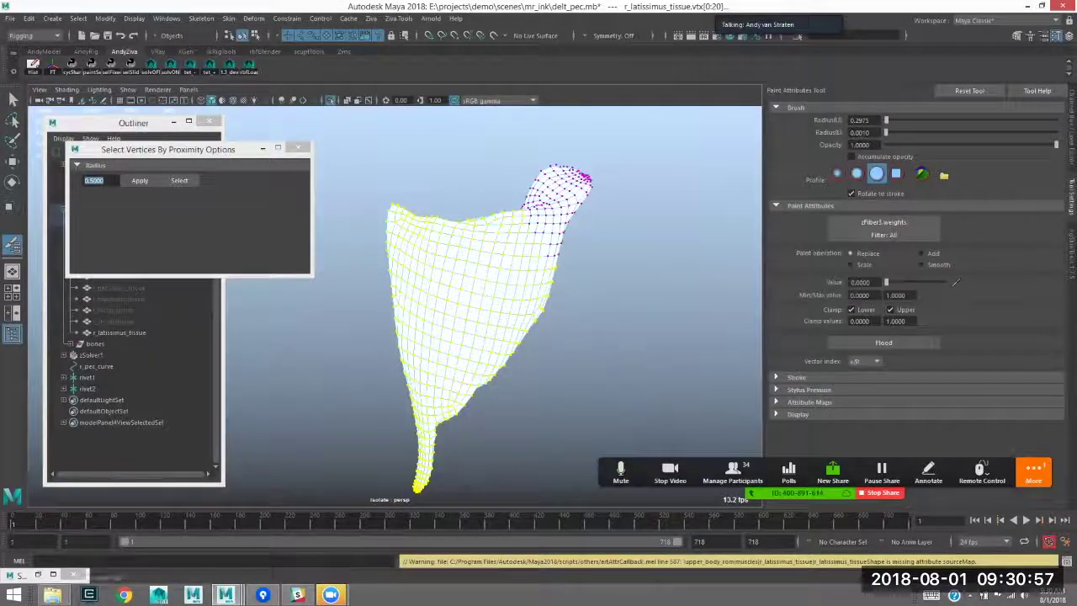
{"action": "left_click_drag", "start_coordinate": [488, 337], "coordinate": [510, 339], "text": "alt"}
{"action": "key", "text": "q"}
{"action": "key", "text": "F8"}
{"action": "key", "text": "y"}
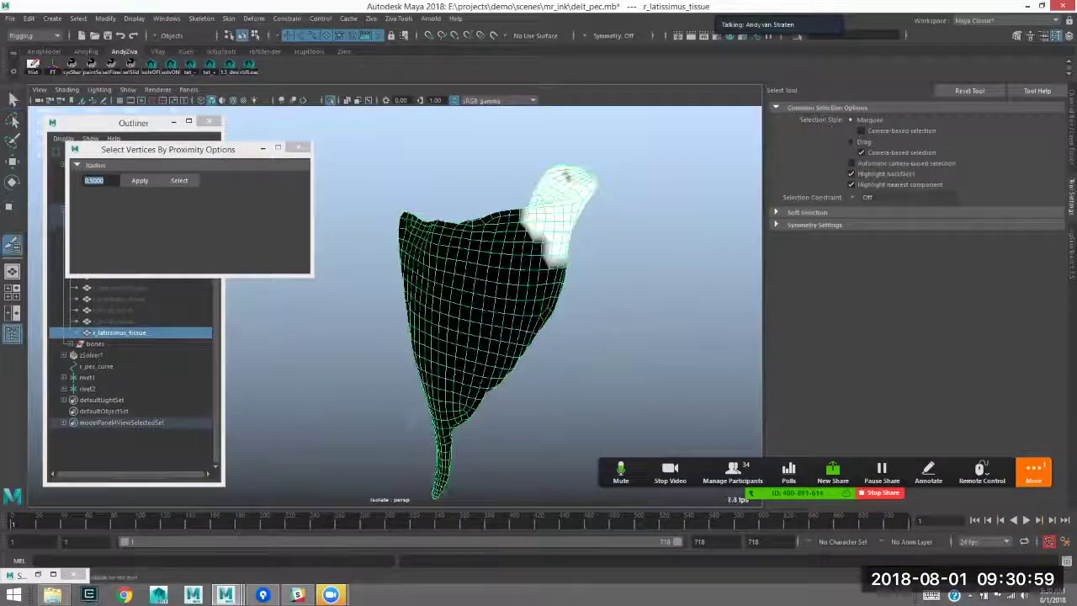
{"action": "left_click", "coordinate": [883, 342]}
{"action": "left_click_drag", "start_coordinate": [541, 312], "coordinate": [703, 316], "text": "alt"}
{"action": "key", "text": "q"}
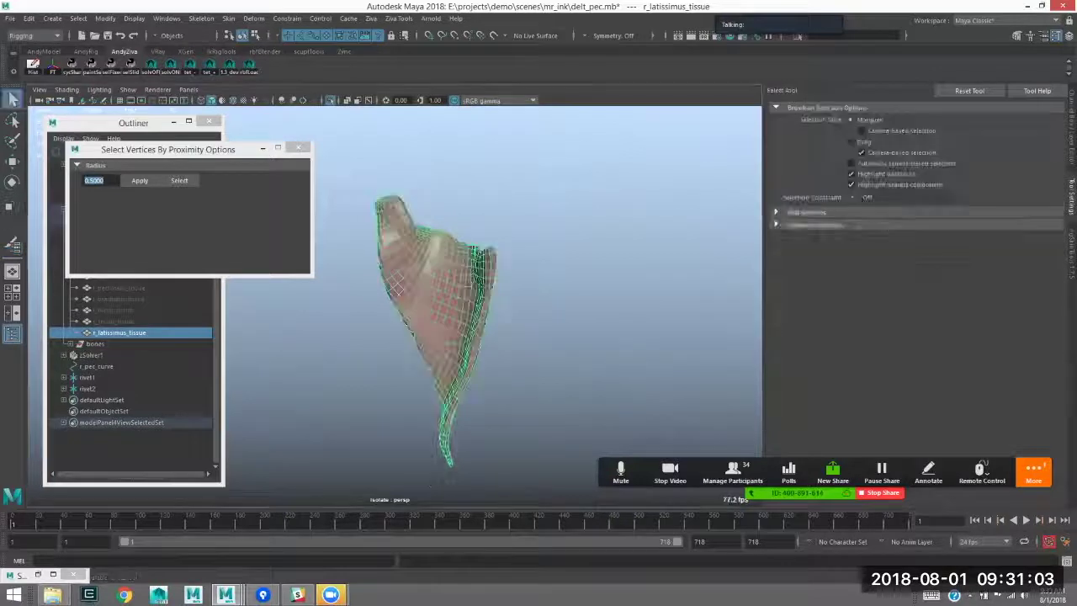
- End the isolated view, reselect r_latissimus_tissue among the bones, and display its channels
{"action": "middle_click_drag", "start_coordinate": [452, 344], "coordinate": [464, 334], "text": "alt"}
{"action": "key", "text": "ctrl+1"}
{"action": "left_click_drag", "start_coordinate": [387, 337], "coordinate": [656, 354], "text": "alt"}
{"action": "left_click", "coordinate": [656, 353]}
{"action": "left_click", "coordinate": [497, 311]}
{"action": "left_click_drag", "start_coordinate": [496, 311], "coordinate": [450, 296], "text": "alt"}
{"action": "right_click_drag", "start_coordinate": [450, 296], "coordinate": [488, 298], "text": "alt"}
{"action": "middle_click_drag", "start_coordinate": [488, 297], "coordinate": [474, 316], "text": "alt"}
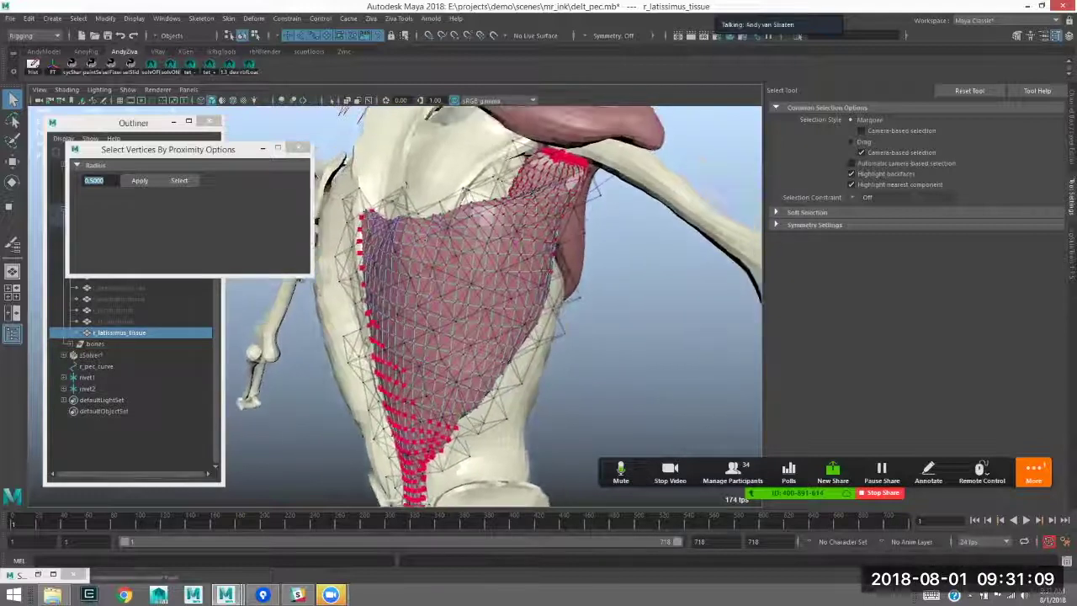
{"action": "key", "text": "ctrl+a"}
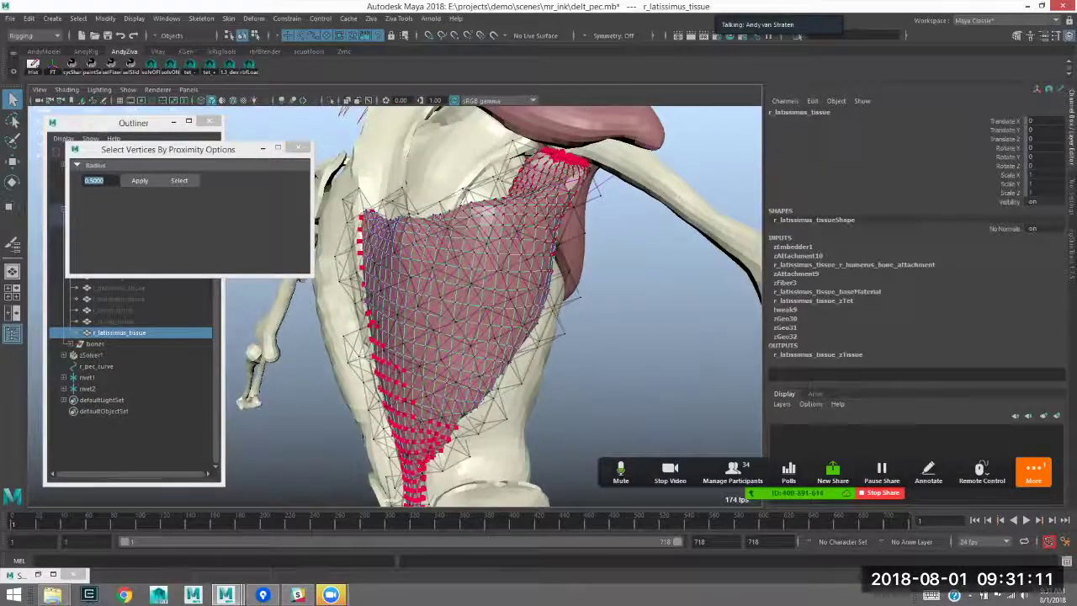
- Open the latissimus muscle fiber's attributes and set its Contraction Limit to 1
{"action": "left_click", "coordinate": [785, 283]}
{"action": "middle_click_drag", "start_coordinate": [497, 319], "coordinate": [480, 270], "text": "alt"}
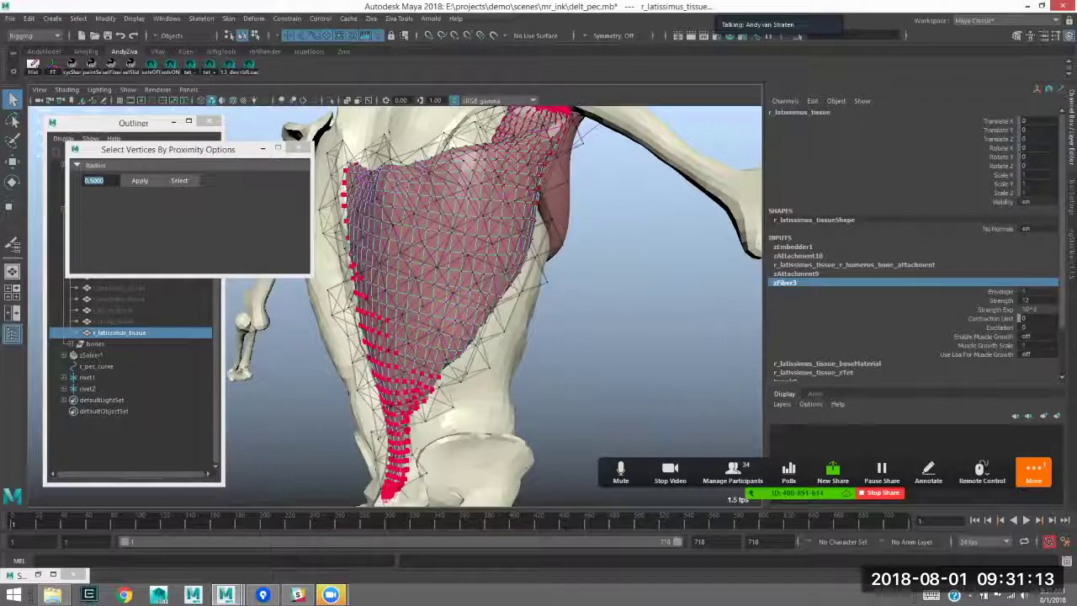
{"action": "left_click", "coordinate": [998, 327]}
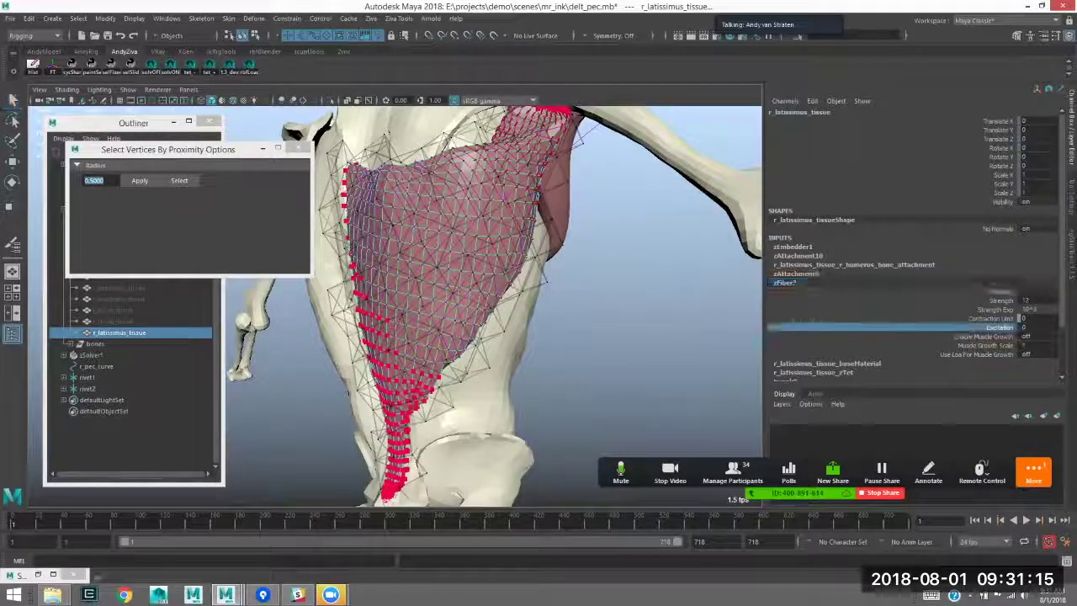
{"action": "left_click", "coordinate": [990, 319]}
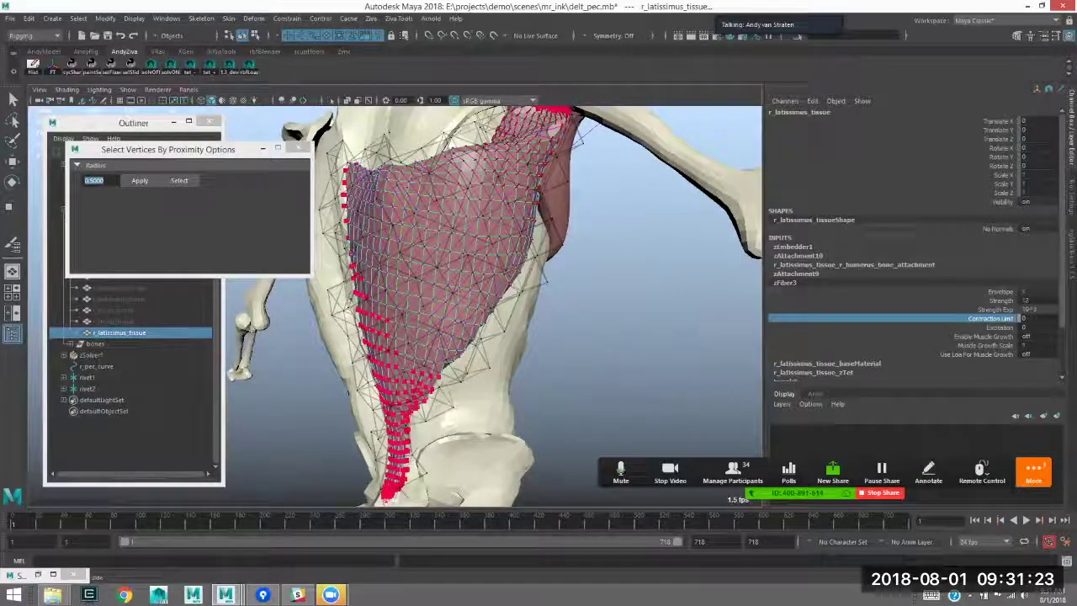
{"action": "left_click_drag", "start_coordinate": [437, 295], "coordinate": [481, 301], "text": "alt"}
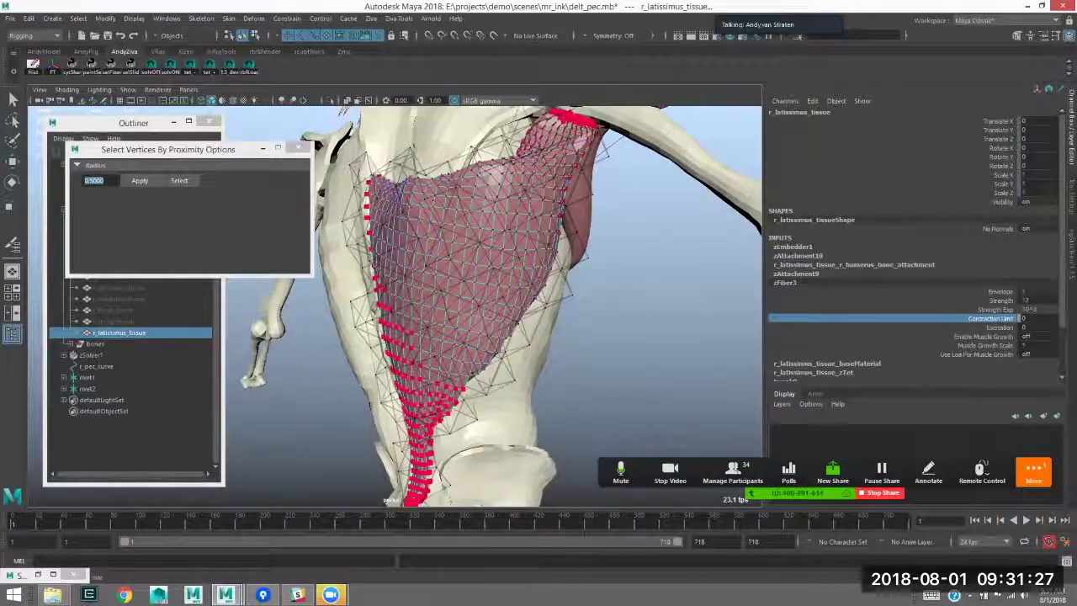
{"action": "mouse_move", "coordinate": [481, 301]}
{"action": "left_mouse_down", "text": "alt"}
{"action": "mouse_move", "coordinate": [450, 324]}
{"action": "mouse_move", "coordinate": [358, 324]}
{"action": "mouse_move", "coordinate": [471, 320]}
{"action": "left_mouse_up", "text": "alt"}
{"action": "middle_click_drag", "start_coordinate": [471, 320], "coordinate": [469, 371], "text": "alt"}
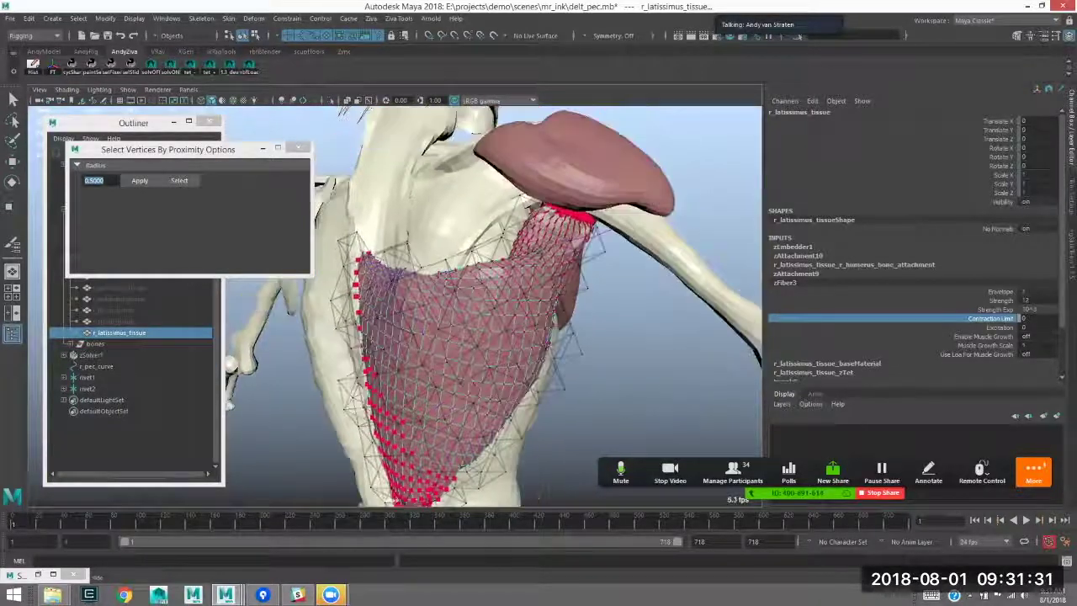
{"action": "left_click_drag", "start_coordinate": [469, 353], "coordinate": [425, 335], "text": "alt"}
{"action": "left_click_drag", "start_coordinate": [555, 260], "coordinate": [564, 257], "text": "alt"}
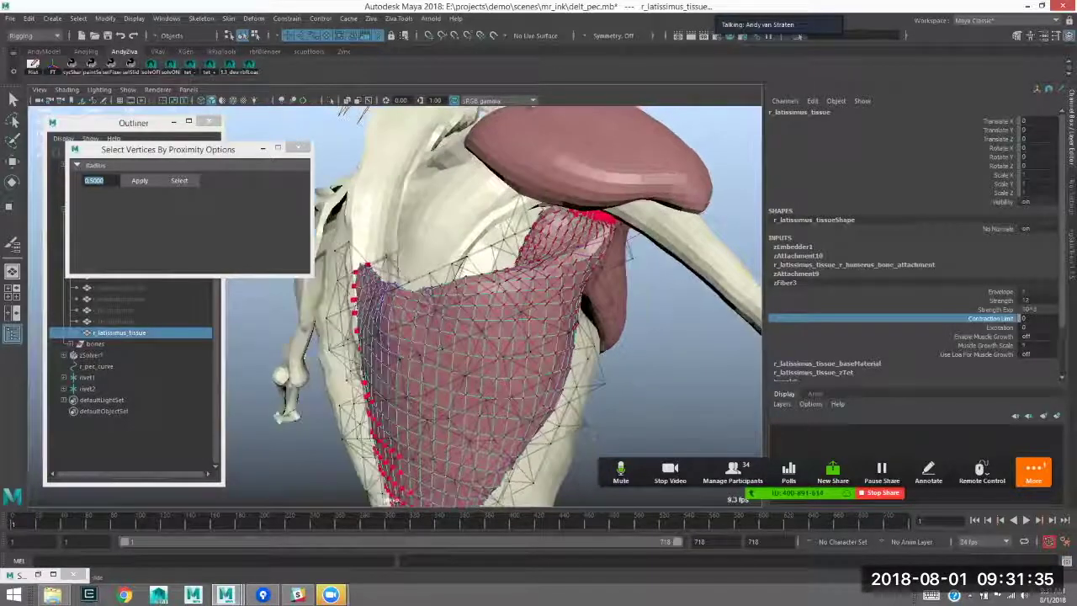
{"action": "left_click", "coordinate": [1034, 318]}
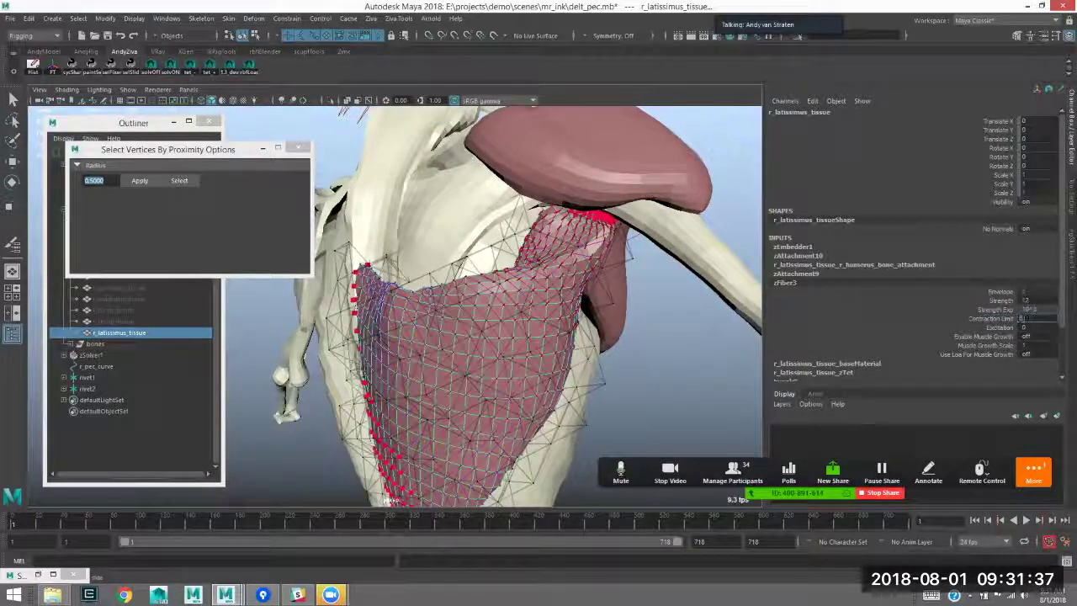
{"action": "left_click_drag", "start_coordinate": [505, 294], "coordinate": [470, 295], "text": "alt"}
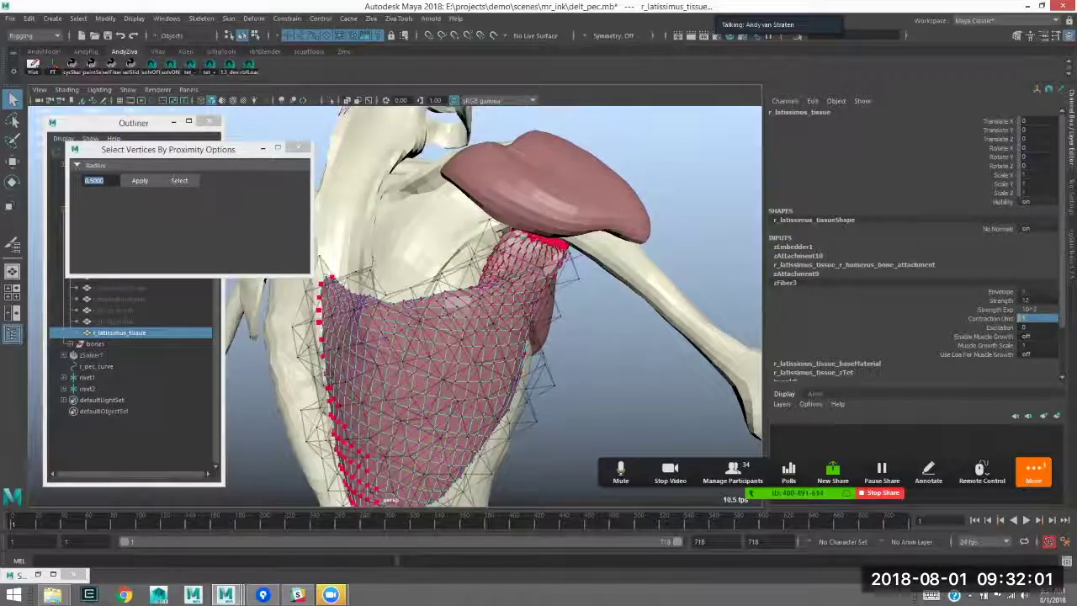
- Set the latissimus fiber's Excitation to 1 and examine the fibers near the shoulder
{"action": "left_click", "coordinate": [1037, 327]}
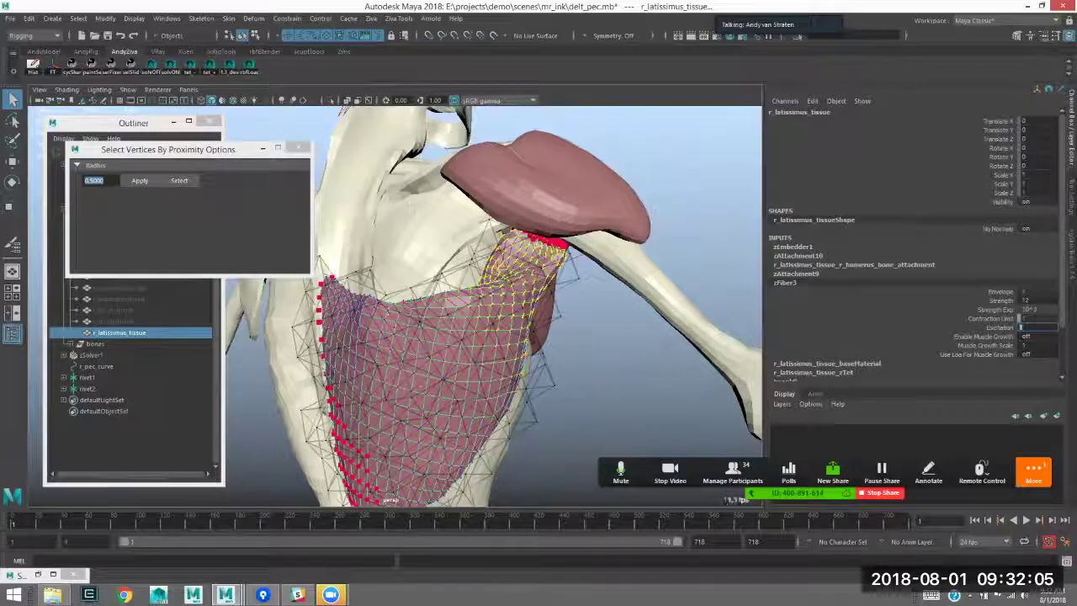
{"action": "key", "text": "Return"}
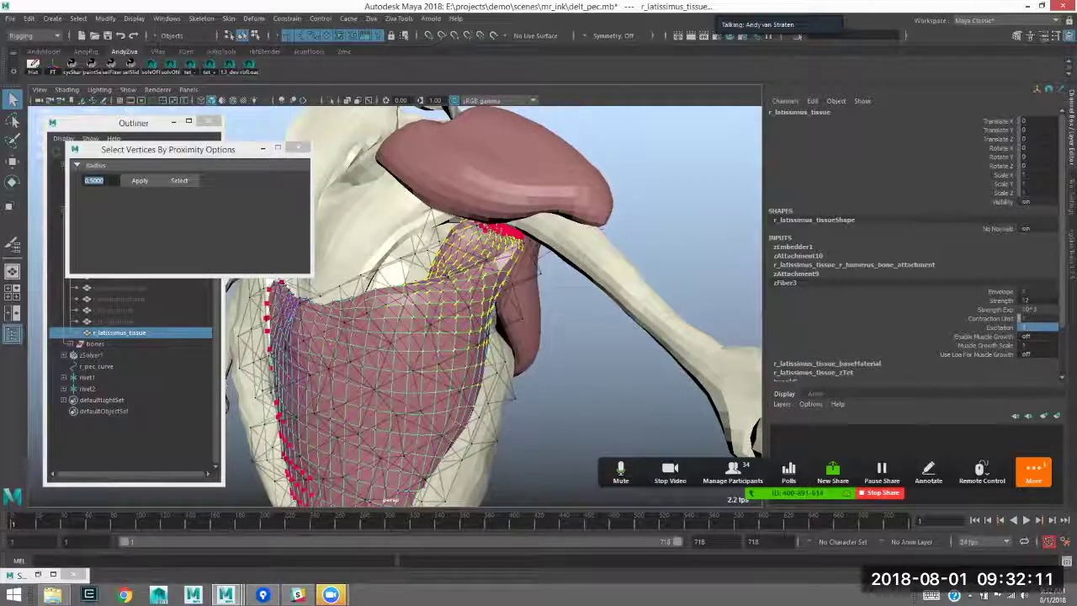
{"action": "left_click", "coordinate": [990, 319]}
{"action": "left_click", "coordinate": [998, 327]}
{"action": "left_click", "coordinate": [990, 319]}
{"action": "left_click_drag", "start_coordinate": [513, 315], "coordinate": [511, 289], "text": "alt"}
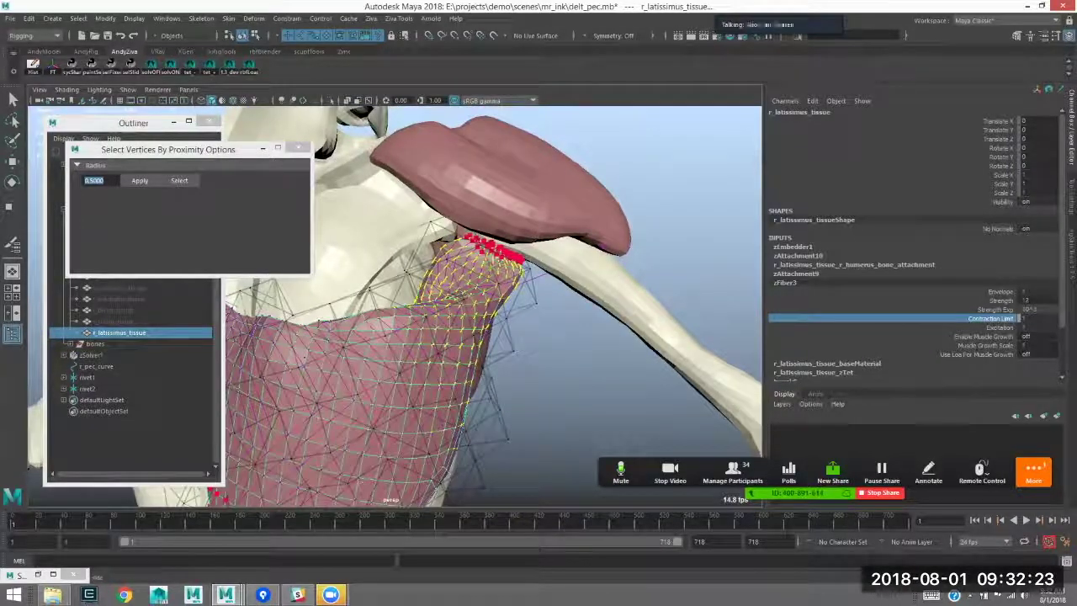
- Set the latissimus fiber's Strength Exp to 10^4
{"action": "left_click", "coordinate": [995, 310]}
{"action": "left_click", "coordinate": [1033, 310]}
{"action": "left_click", "coordinate": [995, 309]}
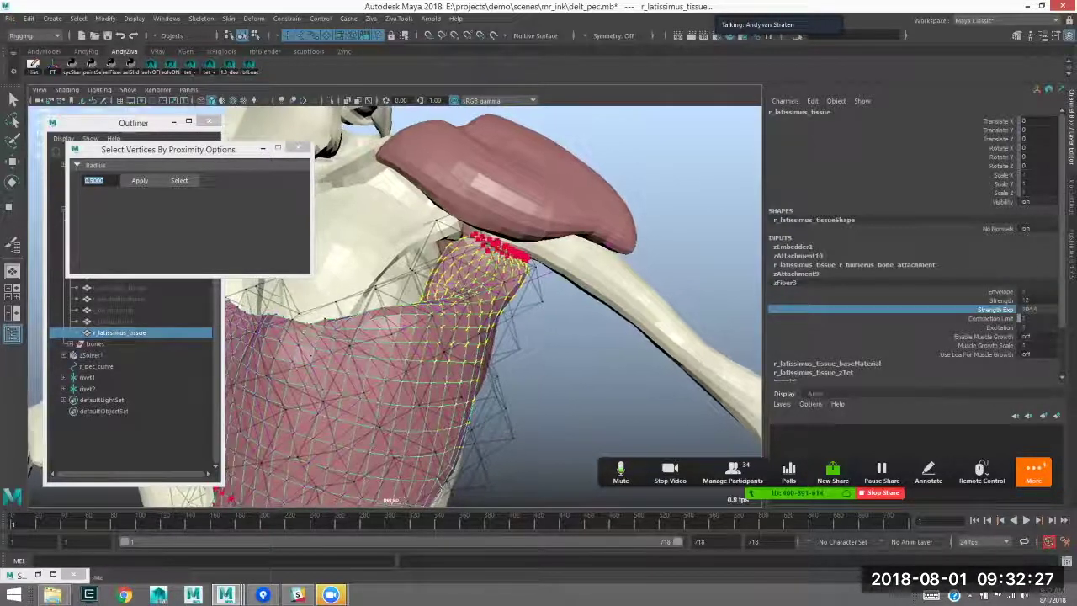
{"action": "left_click", "coordinate": [1000, 300]}
{"action": "left_click", "coordinate": [994, 310]}
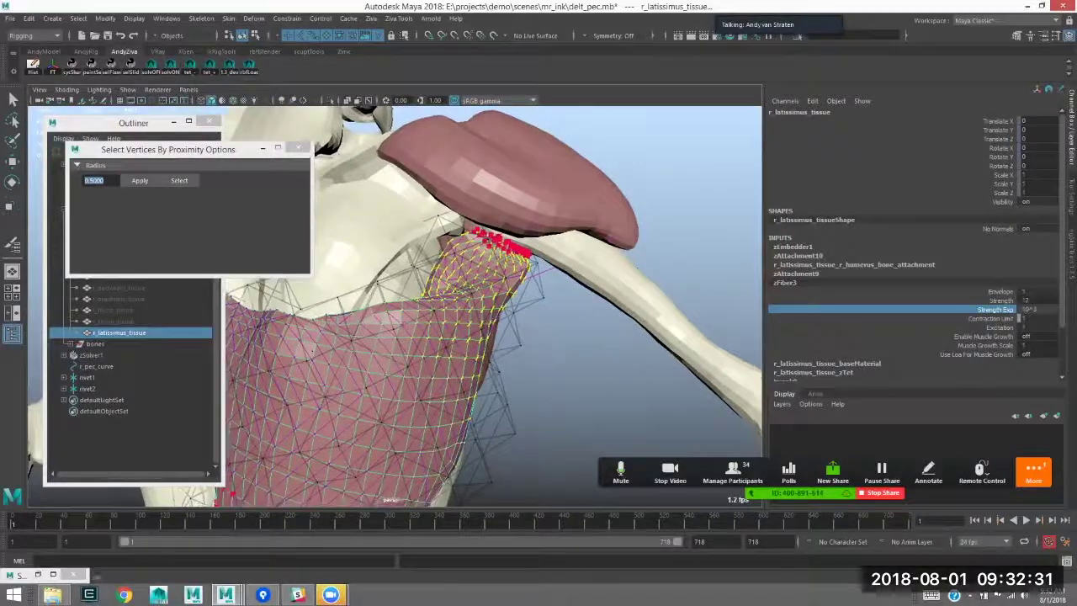
{"action": "left_click", "coordinate": [1029, 309]}
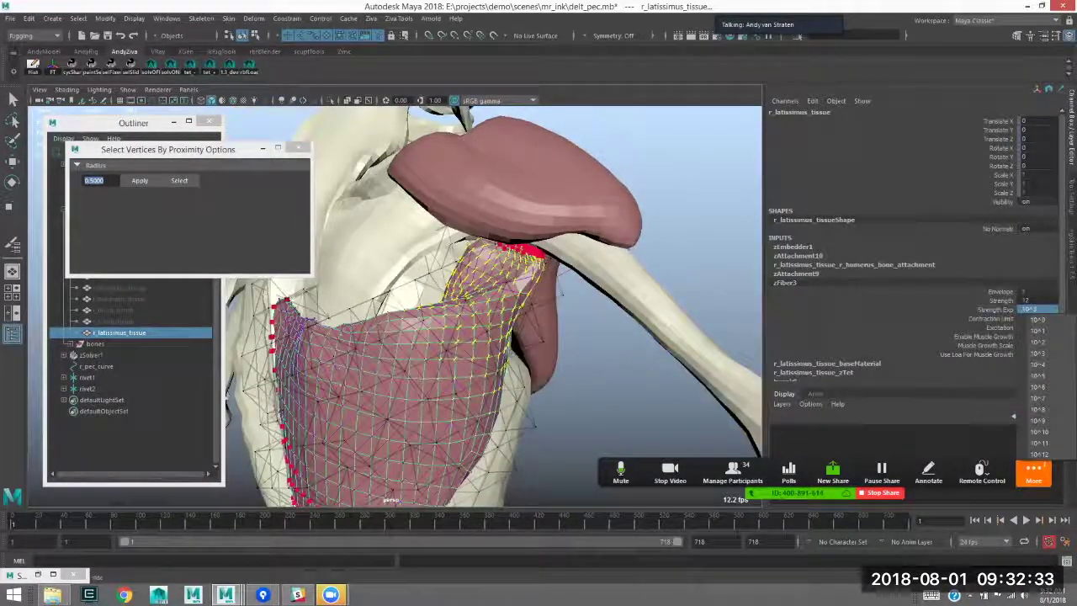
{"action": "left_click", "coordinate": [1035, 372]}
- Play the simulation to check how the excited latissimus fiber contracts during the arm motion
{"action": "scroll", "coordinate": [471, 320], "scroll_direction": "down", "scroll_amount": 5}
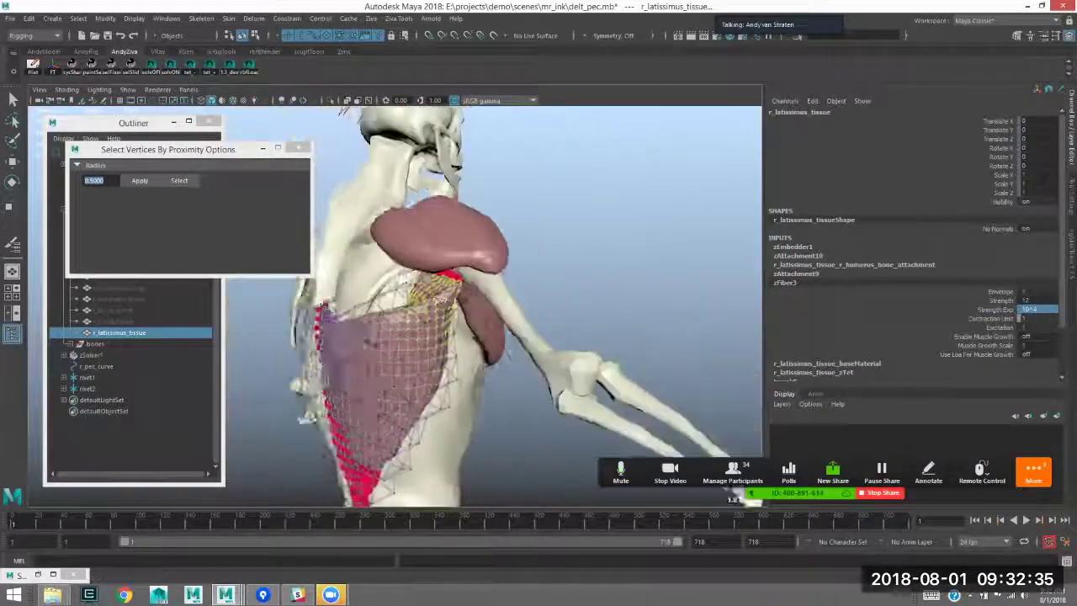
{"action": "left_click_drag", "start_coordinate": [509, 354], "coordinate": [566, 330], "text": "alt"}
{"action": "key", "text": "alt+v"}
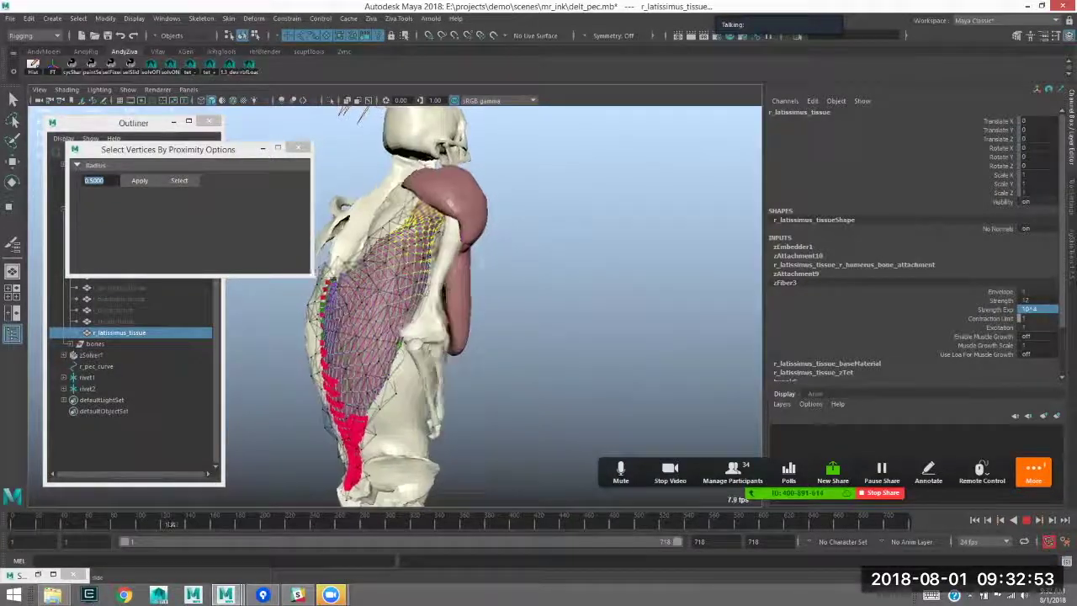
- Stop the playback and return the timeline to the first frame
{"action": "left_click", "coordinate": [1025, 520]}
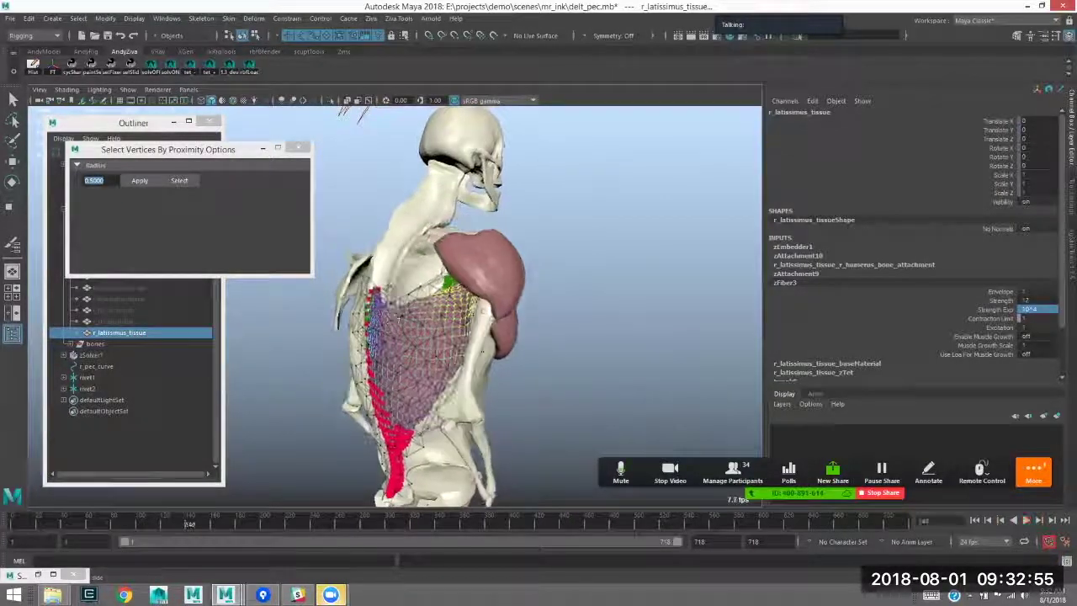
{"action": "left_click", "coordinate": [580, 307]}
{"action": "mouse_move", "coordinate": [471, 311]}
{"action": "left_mouse_down", "text": "alt"}
{"action": "mouse_move", "coordinate": [572, 311]}
{"action": "mouse_move", "coordinate": [483, 305]}
{"action": "left_mouse_up", "text": "alt"}
{"action": "left_click", "coordinate": [974, 520]}
{"action": "middle_click_drag", "start_coordinate": [471, 311], "coordinate": [501, 283], "text": "alt"}
{"action": "mouse_move", "coordinate": [501, 283]}
{"action": "left_mouse_down", "text": "alt"}
{"action": "mouse_move", "coordinate": [471, 284]}
{"action": "mouse_move", "coordinate": [505, 282]}
{"action": "left_mouse_up", "text": "alt"}
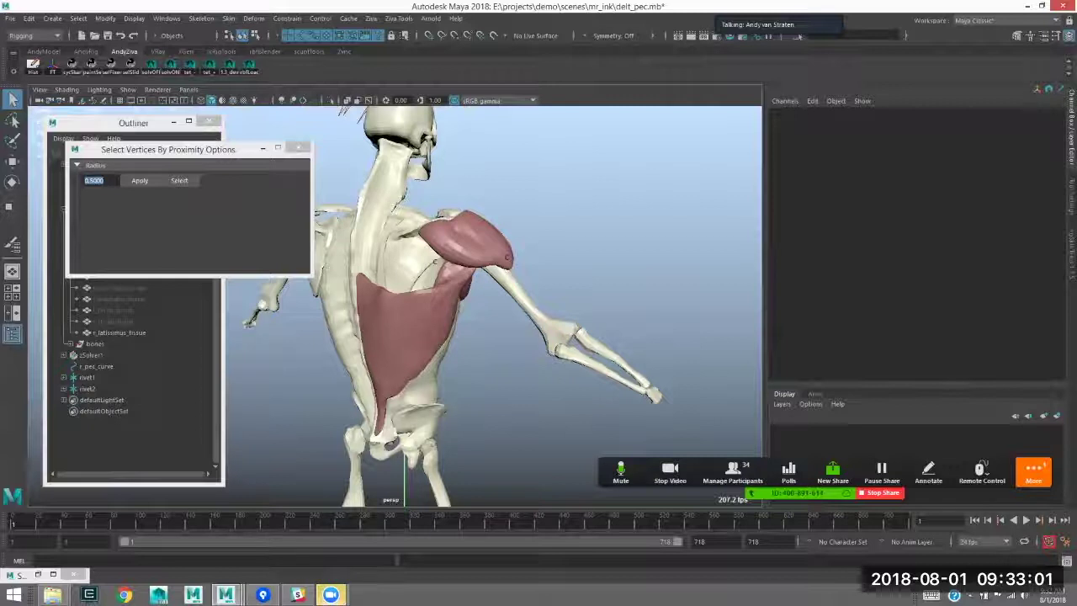
- Examine the latissimus and its attachment to the humerus from several angles
{"action": "left_click_drag", "start_coordinate": [525, 266], "coordinate": [404, 278], "text": "alt"}
{"action": "left_click", "coordinate": [495, 295]}
{"action": "left_click_drag", "start_coordinate": [494, 295], "coordinate": [480, 263], "text": "alt"}
{"action": "left_click_drag", "start_coordinate": [412, 189], "coordinate": [529, 204], "text": "alt"}
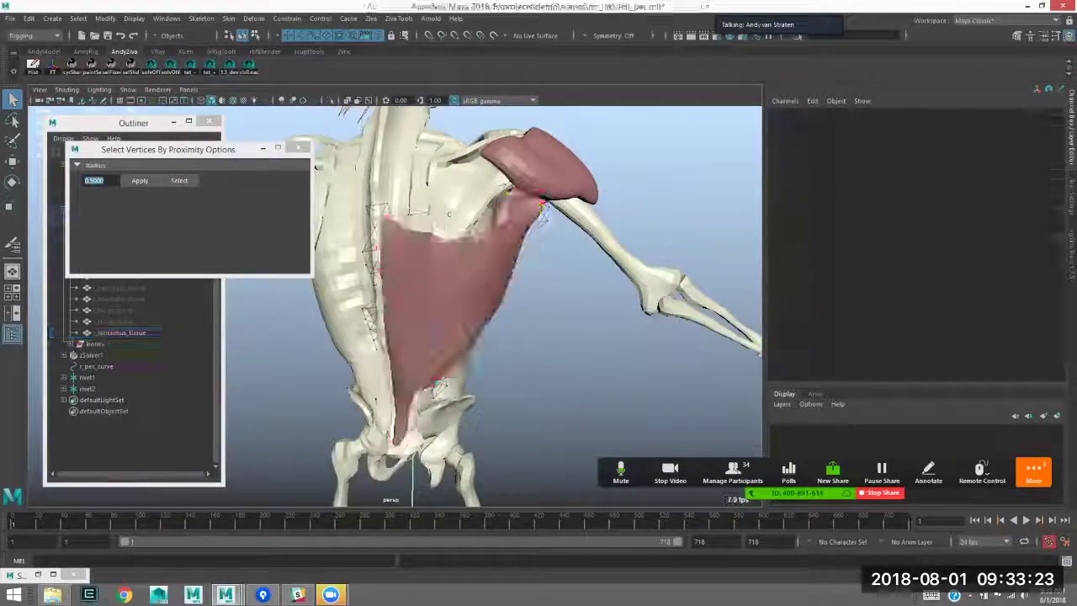
{"action": "left_click_drag", "start_coordinate": [538, 145], "coordinate": [597, 184], "text": "alt"}
{"action": "left_click", "coordinate": [611, 141]}
{"action": "left_click", "coordinate": [483, 201]}
{"action": "left_click_drag", "start_coordinate": [484, 201], "coordinate": [462, 201], "text": "alt"}
{"action": "left_click", "coordinate": [627, 189]}
{"action": "left_click", "coordinate": [593, 223]}
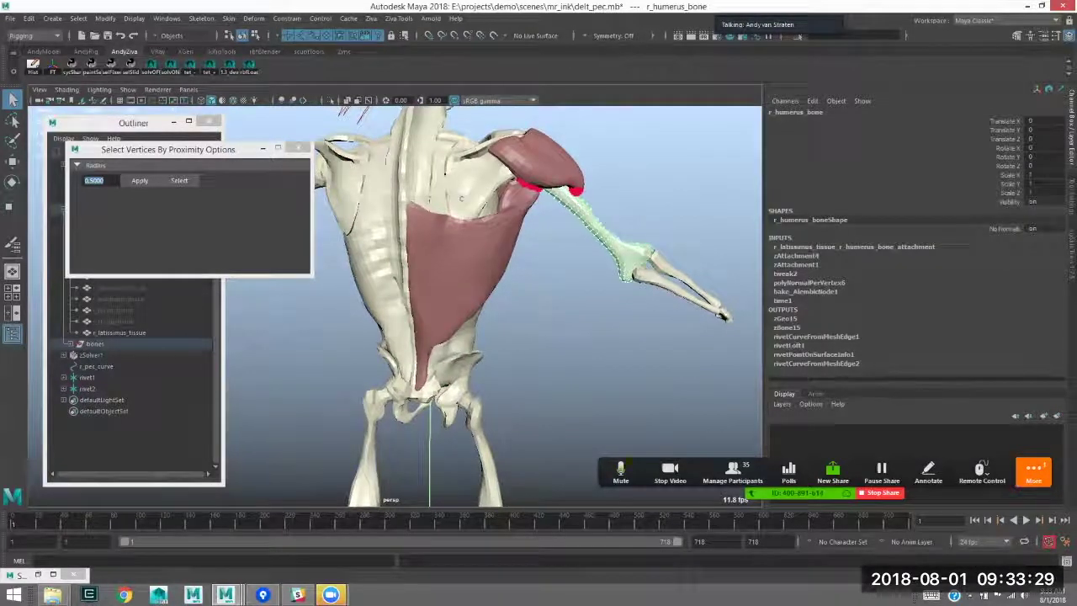
- Isolate r_latissimus_tissue, add another zFiber to it, and show the whole scene again
{"action": "left_click_drag", "start_coordinate": [461, 198], "coordinate": [468, 202], "text": "alt"}
{"action": "left_click", "coordinate": [469, 239]}
{"action": "mouse_move", "coordinate": [470, 238]}
{"action": "left_mouse_down", "text": "alt"}
{"action": "mouse_move", "coordinate": [403, 232]}
{"action": "mouse_move", "coordinate": [463, 238]}
{"action": "mouse_move", "coordinate": [485, 225]}
{"action": "left_mouse_up", "text": "alt"}
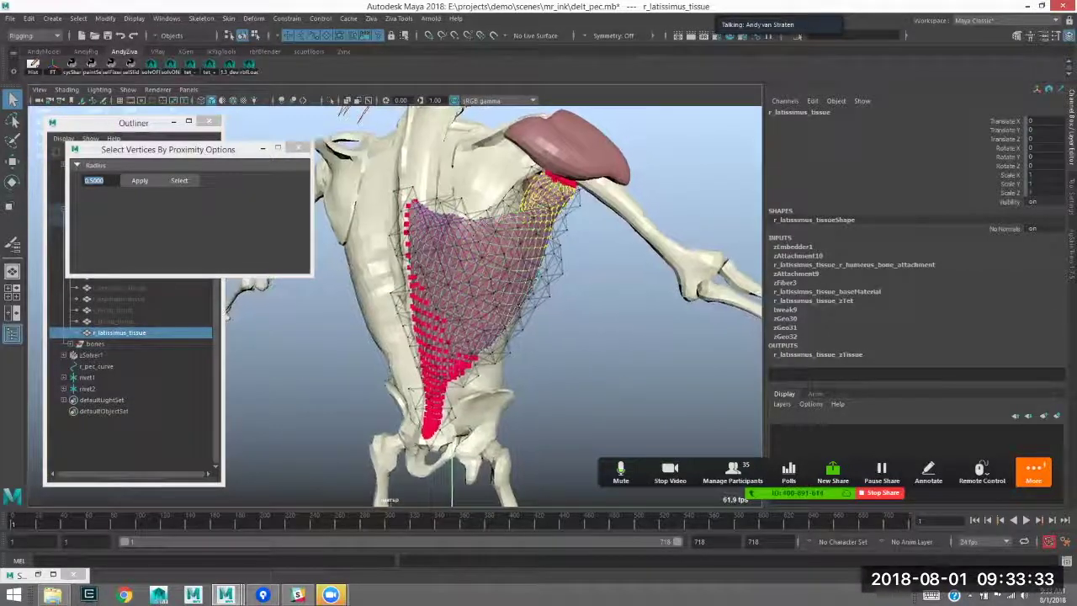
{"action": "key", "text": "ctrl+1"}
{"action": "right_click_drag", "start_coordinate": [506, 288], "coordinate": [458, 292]}
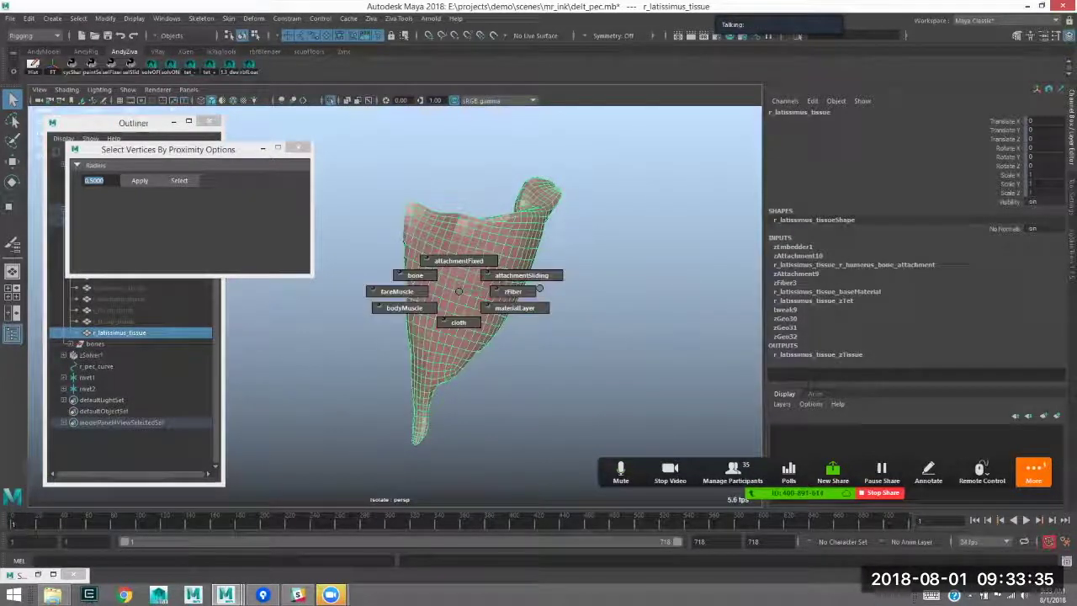
{"action": "key", "text": "ctrl+1"}
- Create line-of-action curves for the fibers of r_latissimus_tissue
{"action": "mouse_move", "coordinate": [455, 253]}
{"action": "left_mouse_down", "text": "alt"}
{"action": "mouse_move", "coordinate": [486, 251]}
{"action": "mouse_move", "coordinate": [459, 251]}
{"action": "left_mouse_up", "text": "alt"}
{"action": "mouse_move", "coordinate": [471, 295]}
{"action": "left_mouse_down", "text": "alt"}
{"action": "mouse_move", "coordinate": [517, 296]}
{"action": "mouse_move", "coordinate": [404, 284]}
{"action": "mouse_move", "coordinate": [459, 282]}
{"action": "mouse_move", "coordinate": [488, 294]}
{"action": "left_mouse_up", "text": "alt"}
{"action": "left_click", "coordinate": [572, 303]}
{"action": "left_click_drag", "start_coordinate": [476, 217], "coordinate": [505, 212], "text": "alt"}
{"action": "left_click", "coordinate": [431, 226]}
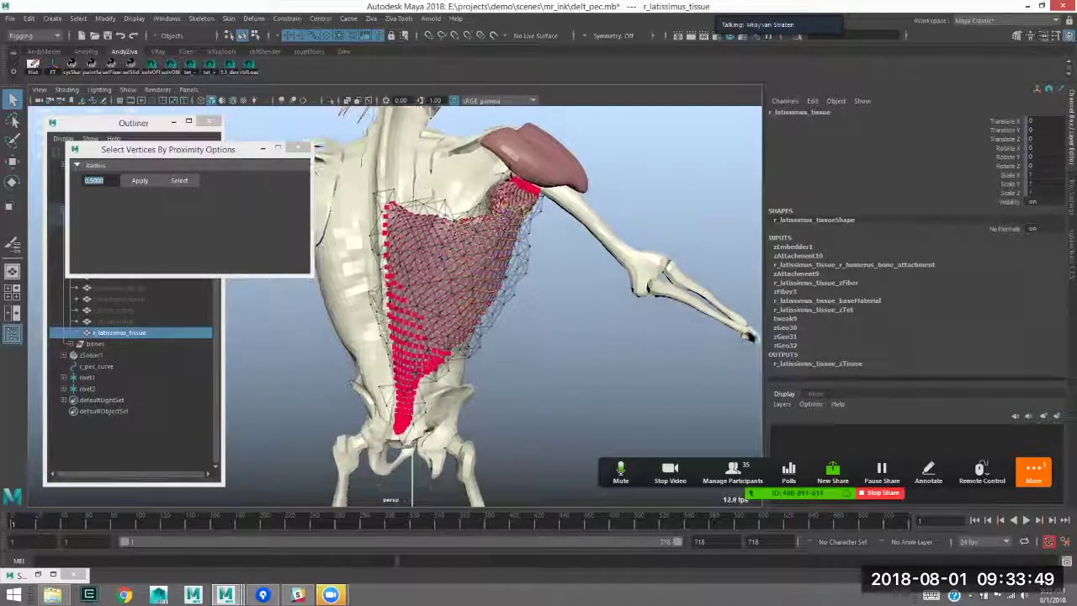
{"action": "left_click", "coordinate": [399, 19]}
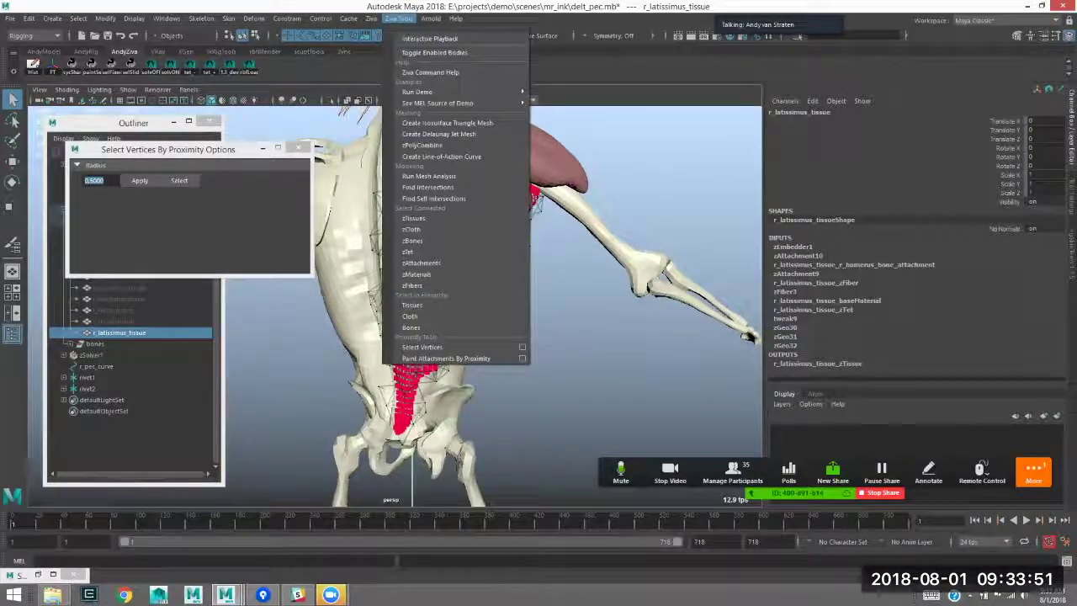
{"action": "left_click", "coordinate": [441, 157]}
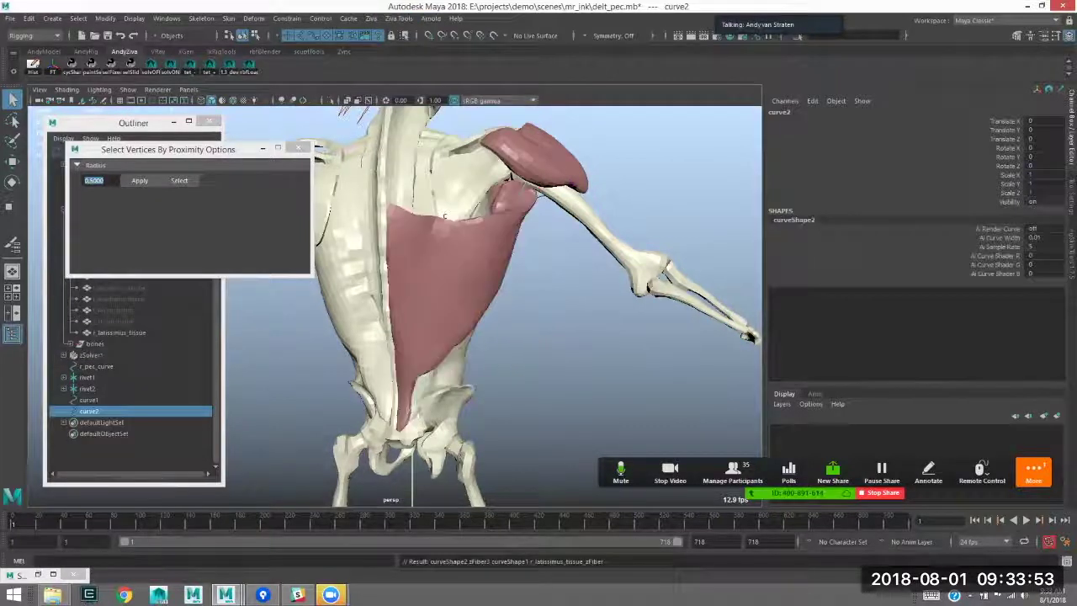
- Create a cluster on curve2's control vertex at the shoulder end of the latissimus
{"action": "left_click_drag", "start_coordinate": [445, 216], "coordinate": [443, 182], "text": "alt"}
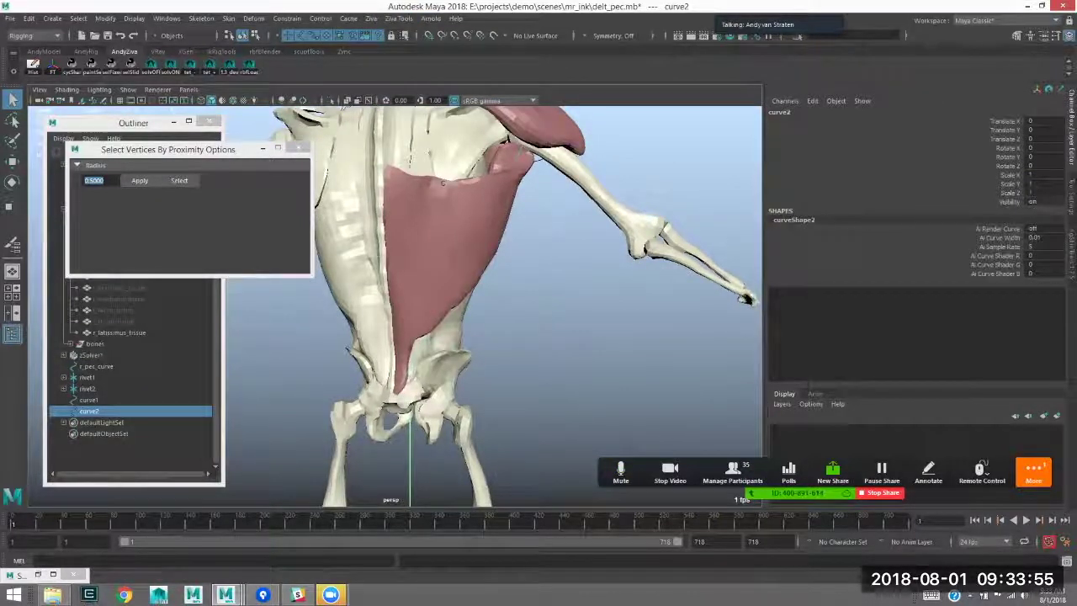
{"action": "middle_click_drag", "start_coordinate": [443, 182], "coordinate": [444, 224], "text": "alt"}
{"action": "mouse_move", "coordinate": [444, 224]}
{"action": "left_mouse_down", "text": "alt"}
{"action": "mouse_move", "coordinate": [467, 222]}
{"action": "mouse_move", "coordinate": [448, 227]}
{"action": "left_mouse_up", "text": "alt"}
{"action": "left_click", "coordinate": [448, 227]}
{"action": "middle_click_drag", "start_coordinate": [447, 227], "coordinate": [441, 262], "text": "alt"}
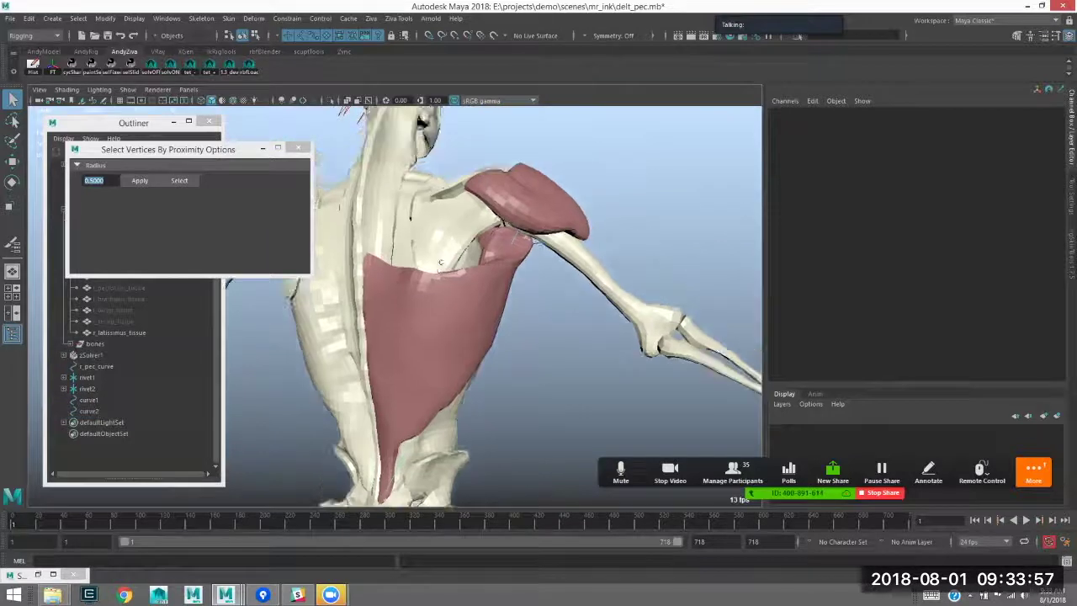
{"action": "left_click", "coordinate": [518, 233]}
{"action": "left_click_drag", "start_coordinate": [455, 268], "coordinate": [423, 274], "text": "alt"}
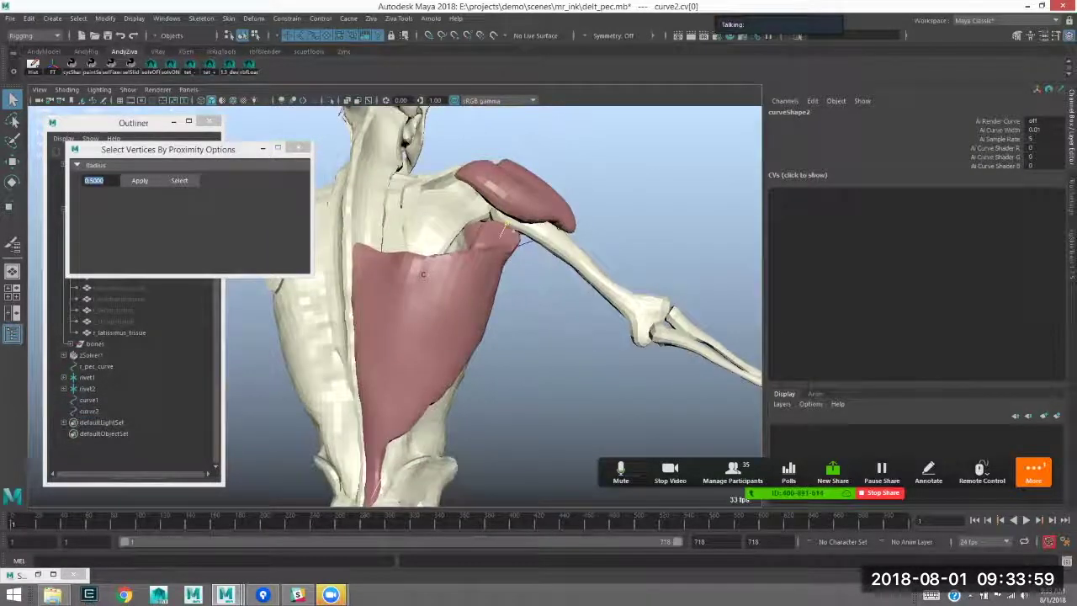
{"action": "left_click", "coordinate": [254, 19]}
{"action": "left_click", "coordinate": [269, 57]}
- Isolate curve2, create a cluster on its lower end control vertex, and show the whole scene again
{"action": "middle_click_drag", "start_coordinate": [416, 281], "coordinate": [457, 237], "text": "alt"}
{"action": "left_click", "coordinate": [89, 411]}
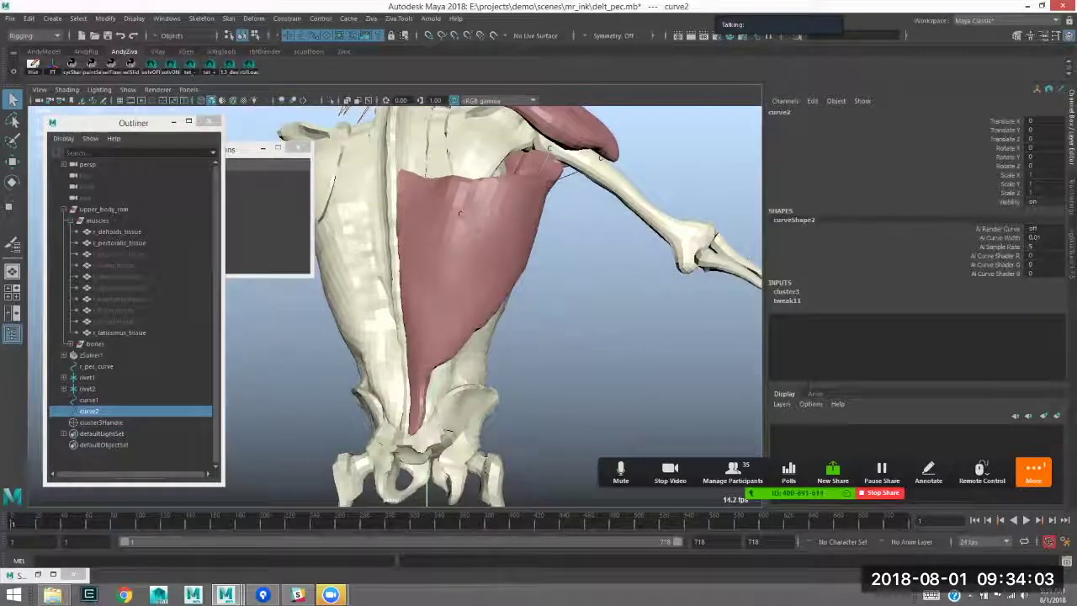
{"action": "left_click_drag", "start_coordinate": [460, 213], "coordinate": [461, 239], "text": "alt"}
{"action": "key", "text": "ctrl+1"}
{"action": "key", "text": "F9"}
{"action": "left_click", "coordinate": [413, 410]}
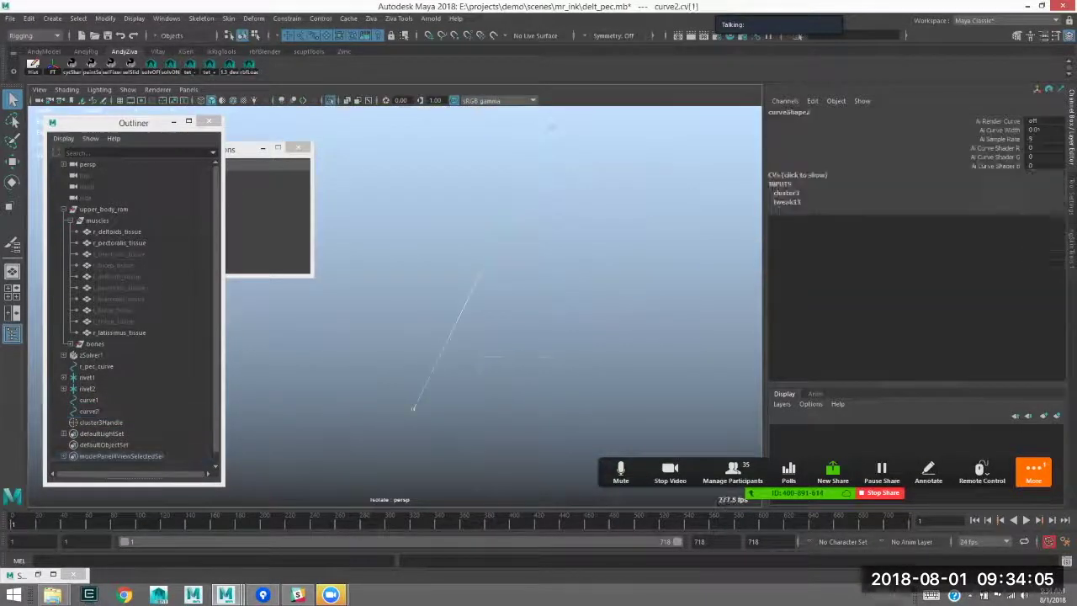
{"action": "left_click", "coordinate": [286, 18]}
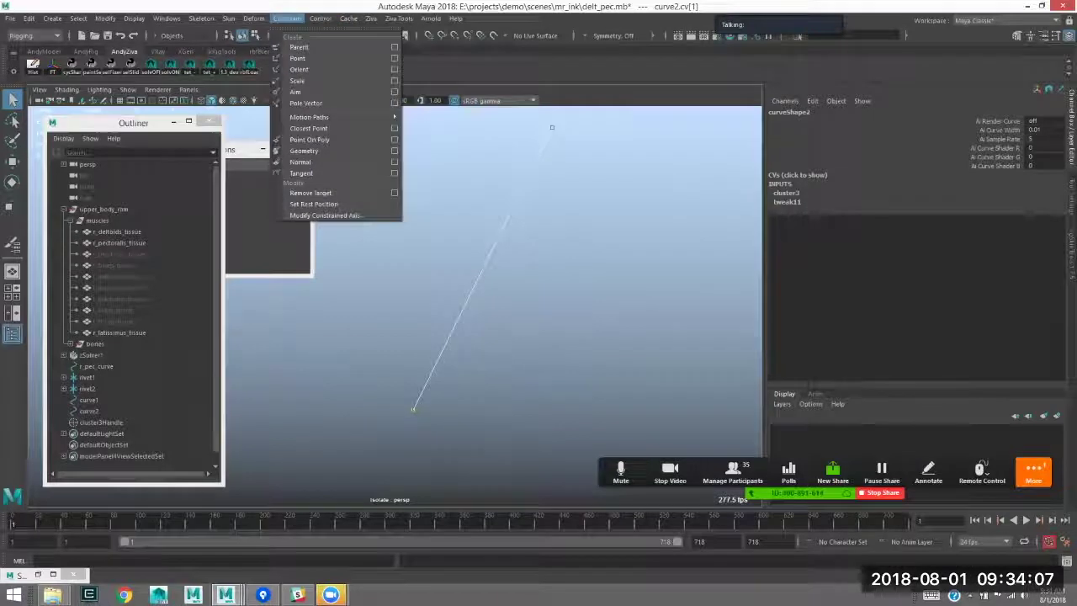
{"action": "mouse_move", "coordinate": [254, 18]}
{"action": "left_click", "coordinate": [269, 58]}
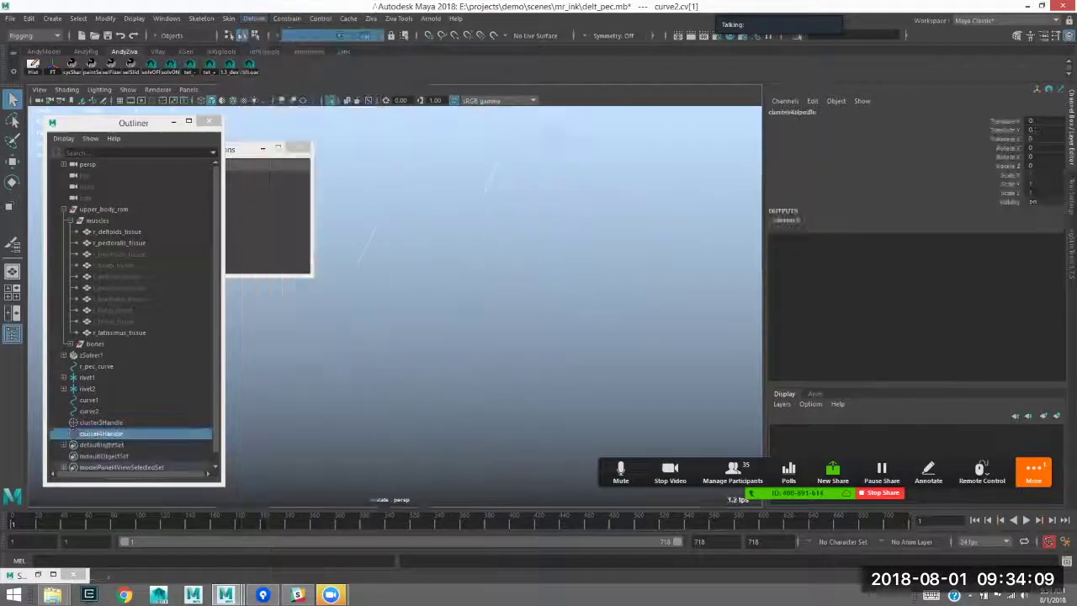
{"action": "key", "text": "ctrl+1"}
{"action": "key", "text": "f"}
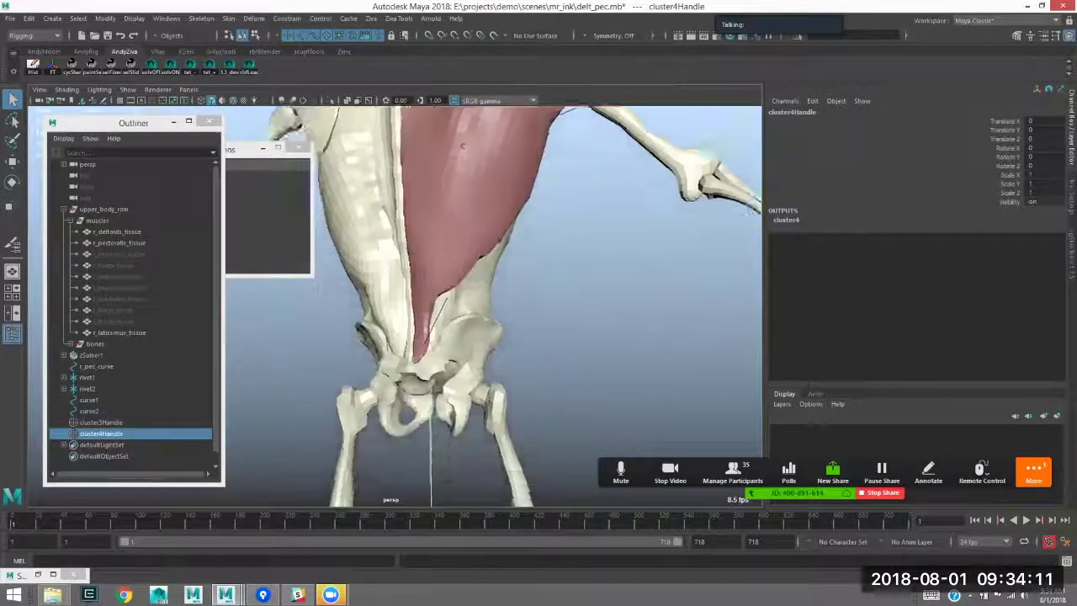
- Isolate the spinal column bone near the lower end of the latissimus
{"action": "left_click", "coordinate": [430, 413]}
{"action": "left_click_drag", "start_coordinate": [431, 412], "coordinate": [428, 311], "text": "alt"}
{"action": "left_click", "coordinate": [446, 269]}
{"action": "left_click_drag", "start_coordinate": [446, 270], "coordinate": [459, 228], "text": "alt"}
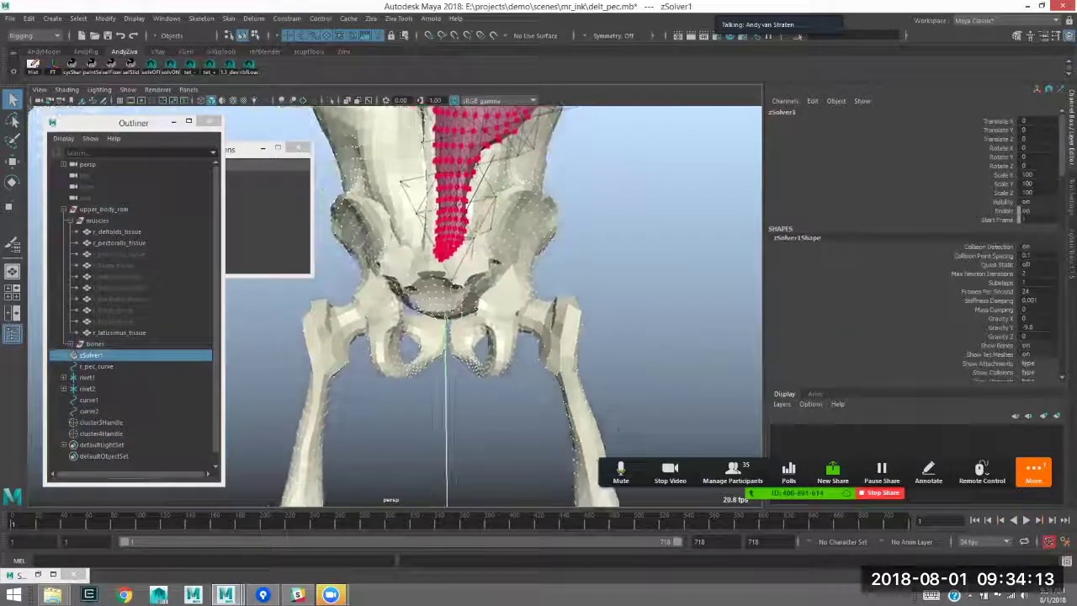
{"action": "left_click", "coordinate": [446, 345]}
{"action": "left_click", "coordinate": [432, 290]}
{"action": "key", "text": "ctrl+1"}
- Create a rivet from two edges at the lower end of the spinal column bone with the rivet command
{"action": "left_click", "coordinate": [522, 370]}
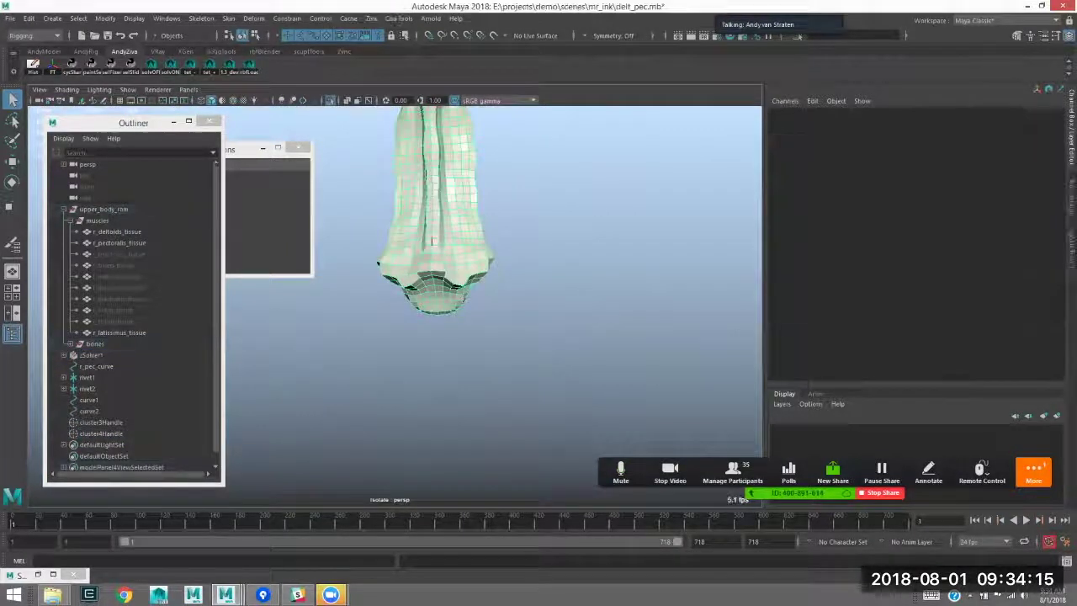
{"action": "left_click_drag", "start_coordinate": [521, 370], "coordinate": [513, 319], "text": "alt"}
{"action": "double_click", "coordinate": [450, 300]}
{"action": "left_click", "coordinate": [168, 561]}
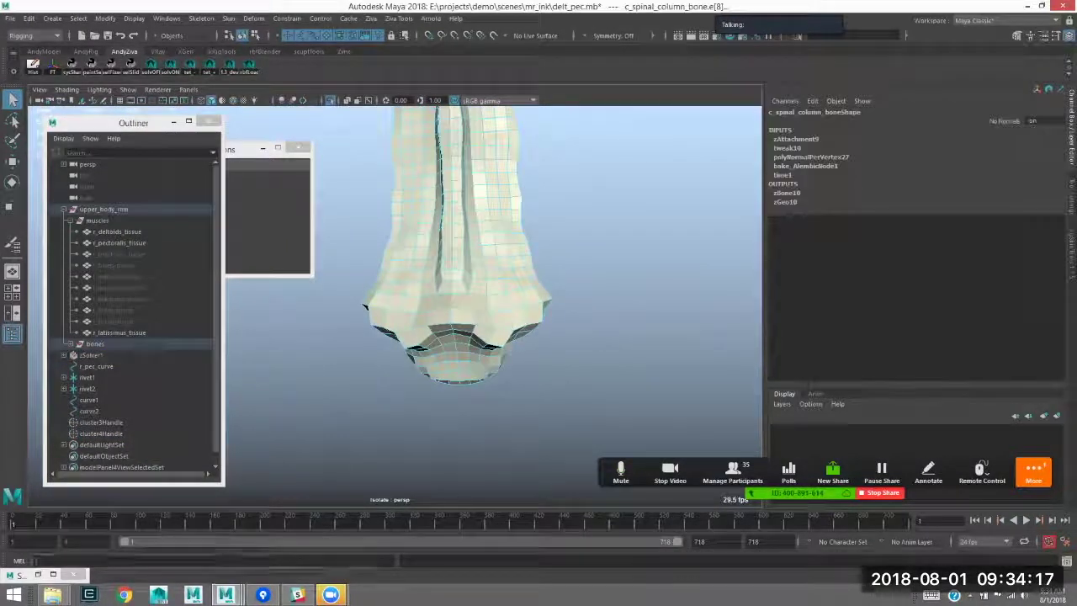
{"action": "type", "text": "rivet"}
{"action": "key", "text": "Return"}
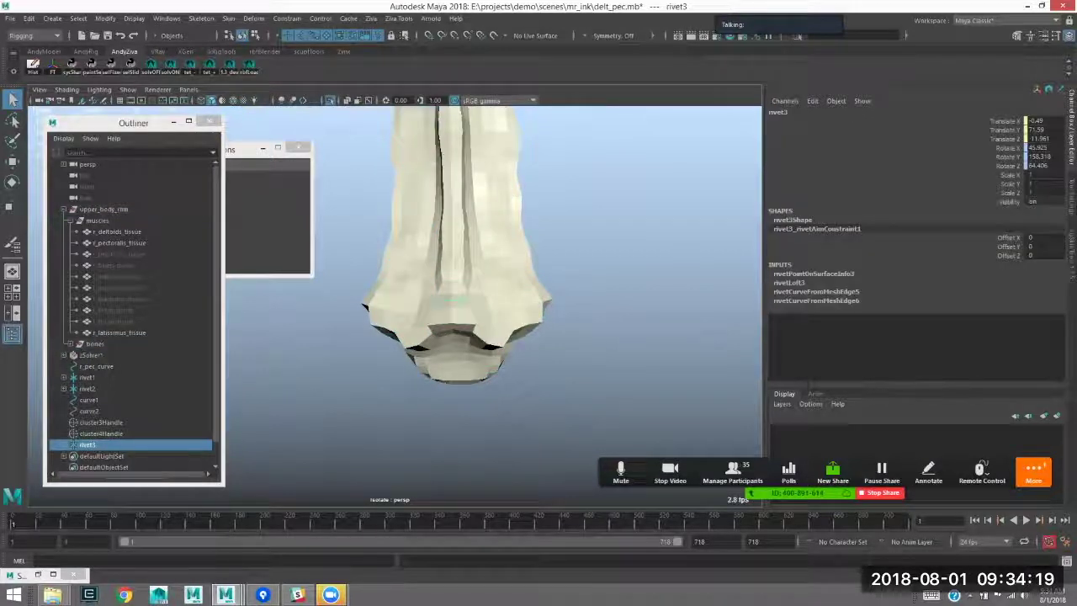
- End the isolated view and parent cluster4Handle under rivet3
{"action": "left_click", "coordinate": [101, 433]}
{"action": "left_click", "coordinate": [100, 422]}
{"action": "left_click", "coordinate": [331, 100]}
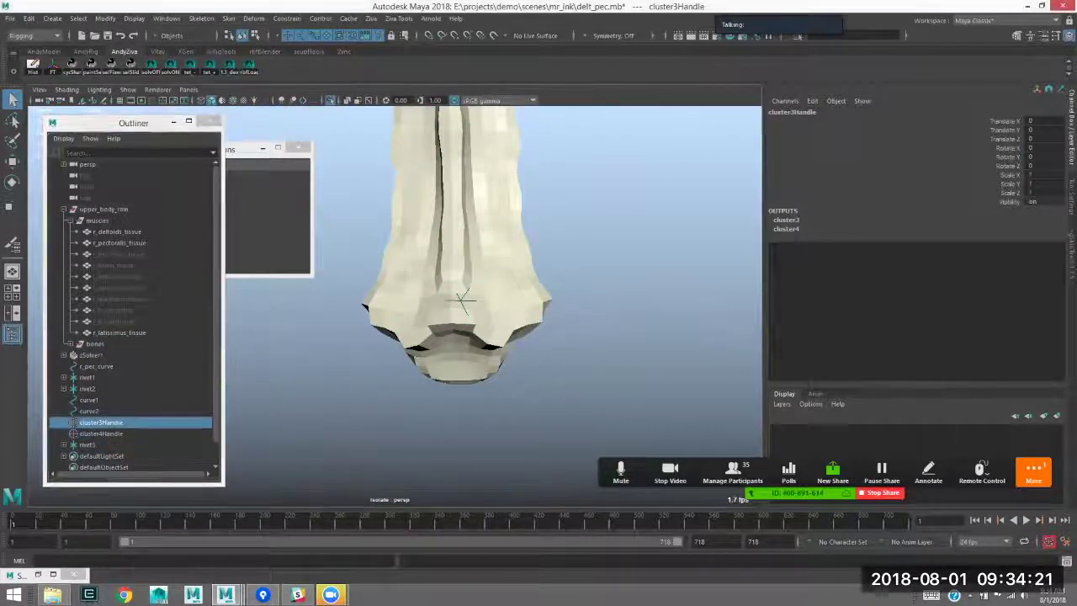
{"action": "left_click", "coordinate": [101, 433]}
{"action": "middle_click_drag", "start_coordinate": [101, 434], "coordinate": [87, 444]}
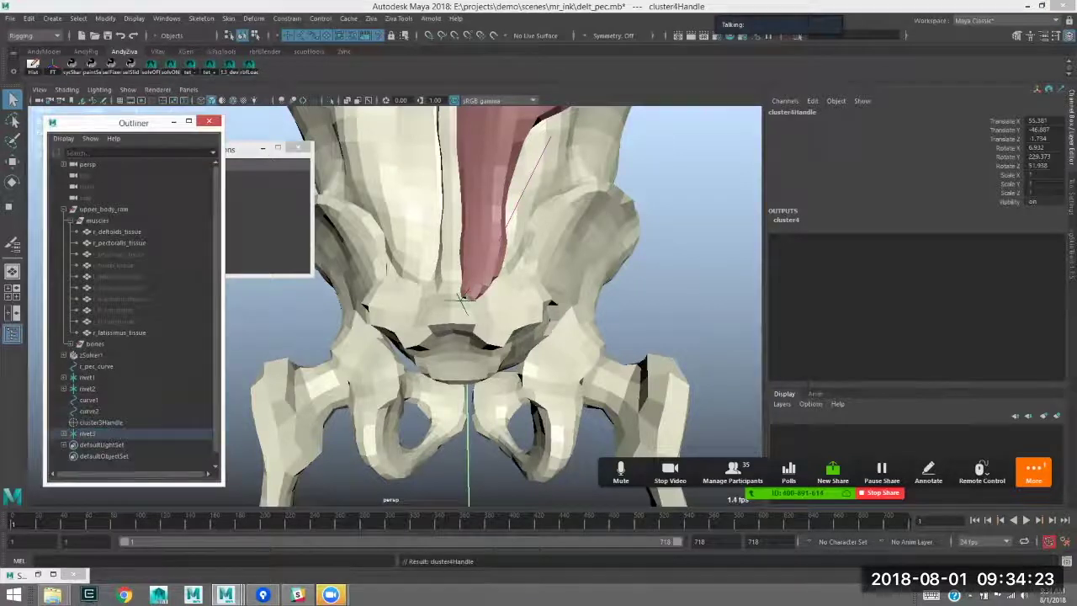
- Isolate r_humerus_bone at the shoulder end of the latissimus
{"action": "middle_click_drag", "start_coordinate": [504, 210], "coordinate": [382, 467], "text": "alt"}
{"action": "right_click_drag", "start_coordinate": [471, 337], "coordinate": [337, 337], "text": "alt"}
{"action": "middle_click_drag", "start_coordinate": [471, 210], "coordinate": [429, 273], "text": "alt"}
{"action": "left_click_drag", "start_coordinate": [429, 274], "coordinate": [459, 264], "text": "alt"}
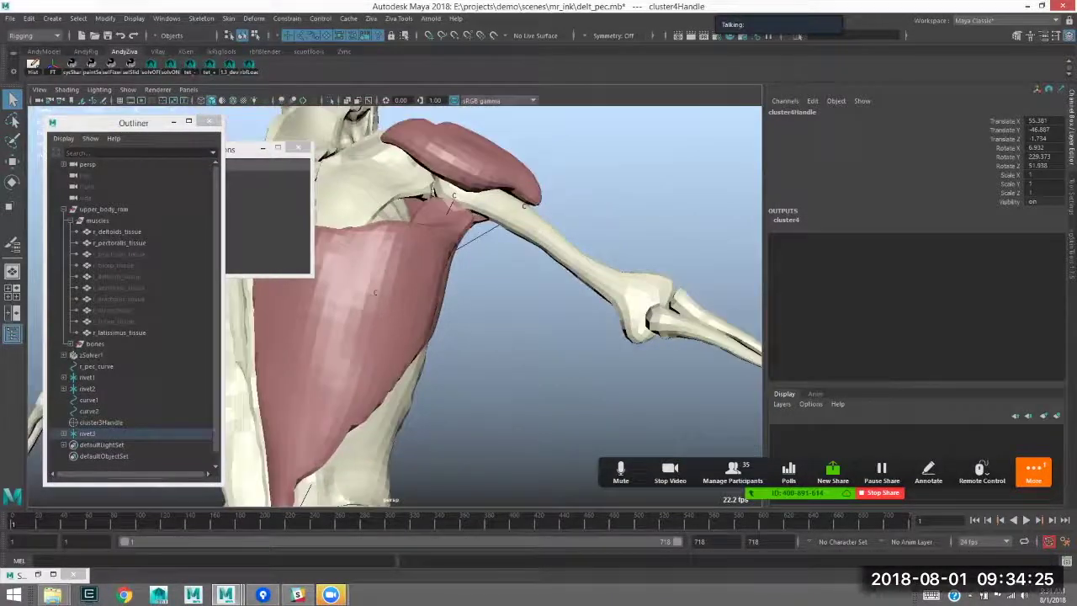
{"action": "left_click", "coordinate": [495, 225]}
{"action": "left_click_drag", "start_coordinate": [495, 225], "coordinate": [552, 227], "text": "alt"}
{"action": "left_click", "coordinate": [422, 296]}
{"action": "key", "text": "ctrl+1"}
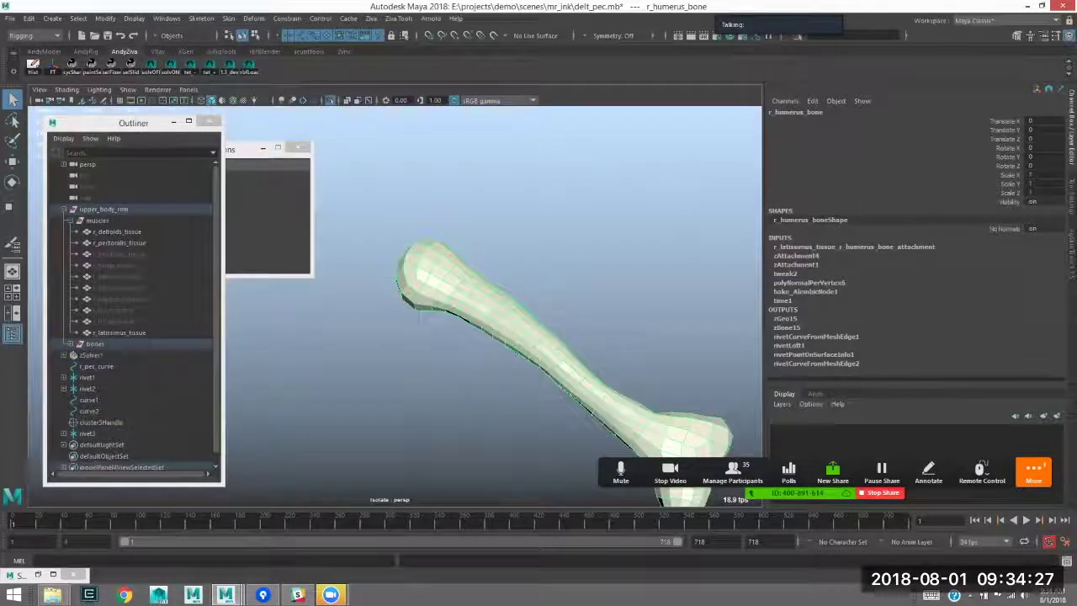
- Create a rivet from two edges on the upper shaft of r_humerus_bone with the rivet command
{"action": "left_click", "coordinate": [101, 422]}
{"action": "left_click", "coordinate": [471, 307]}
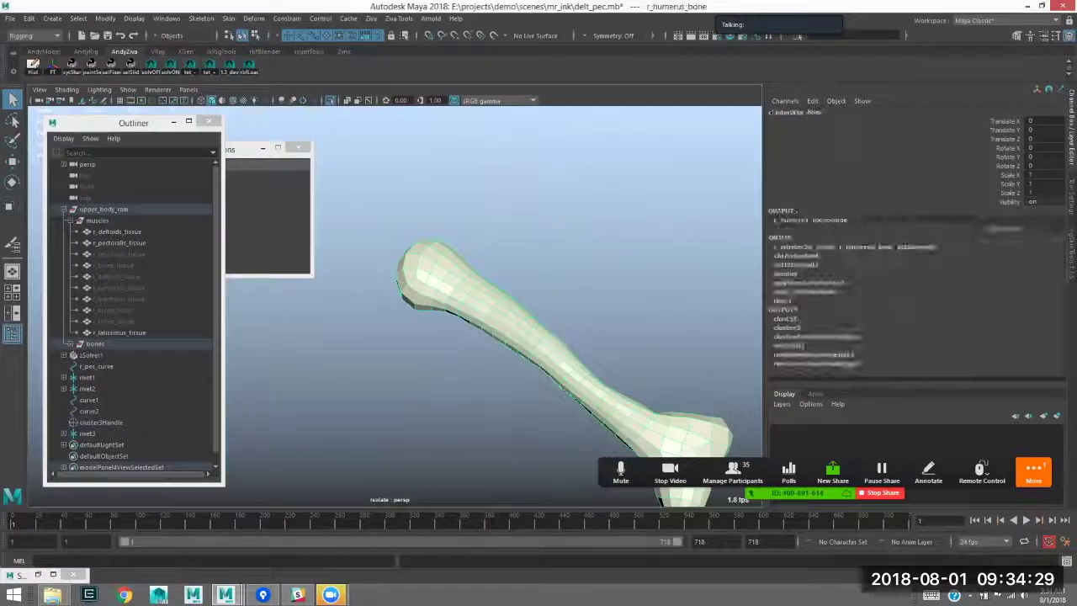
{"action": "left_click", "coordinate": [505, 219]}
{"action": "right_click_drag", "start_coordinate": [505, 219], "coordinate": [572, 297], "text": "alt"}
{"action": "left_click", "coordinate": [593, 319]}
{"action": "left_click", "coordinate": [607, 348], "text": "shift"}
{"action": "type", "text": "rivet"}
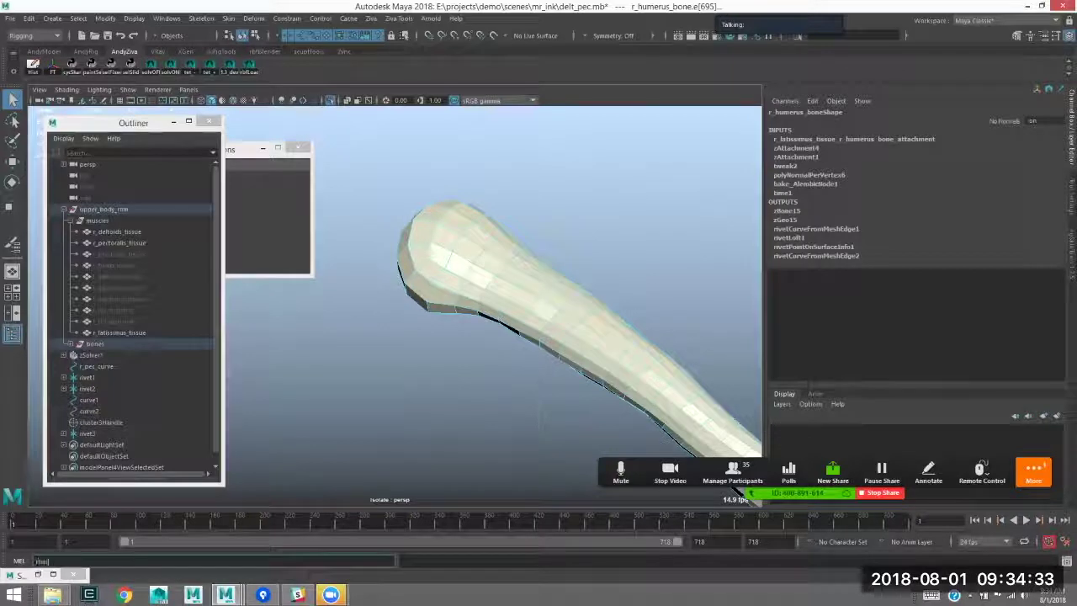
{"action": "key", "text": "Return"}
- Parent cluster3Handle under rivet4 and show the whole scene again
{"action": "left_click", "coordinate": [101, 422]}
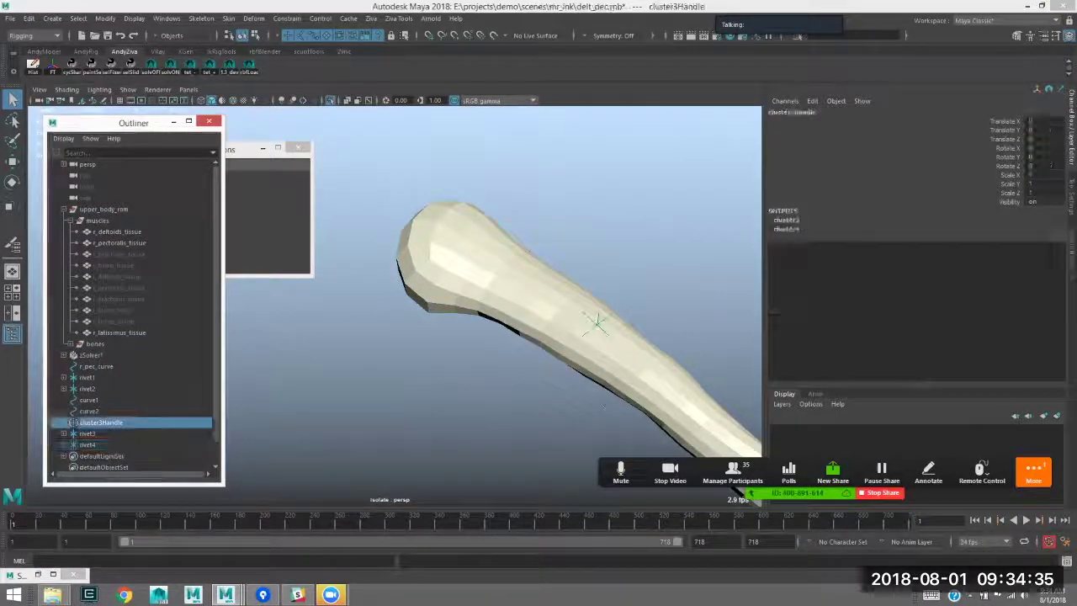
{"action": "middle_click_drag", "start_coordinate": [101, 422], "coordinate": [87, 444]}
{"action": "left_click", "coordinate": [88, 423]}
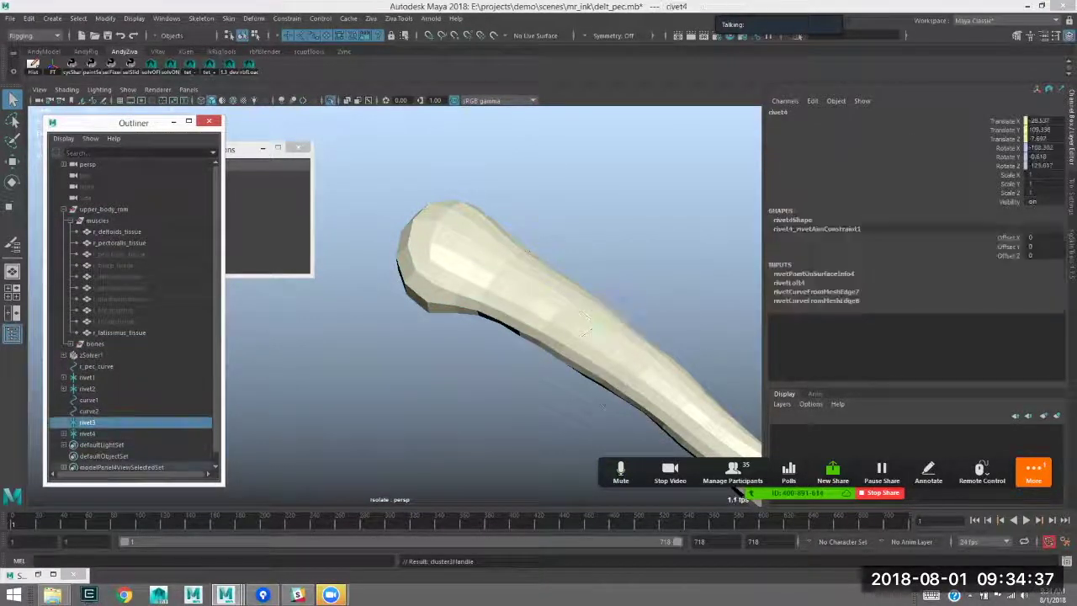
{"action": "right_click_drag", "start_coordinate": [471, 311], "coordinate": [404, 312], "text": "alt"}
{"action": "key", "text": "ctrl+1"}
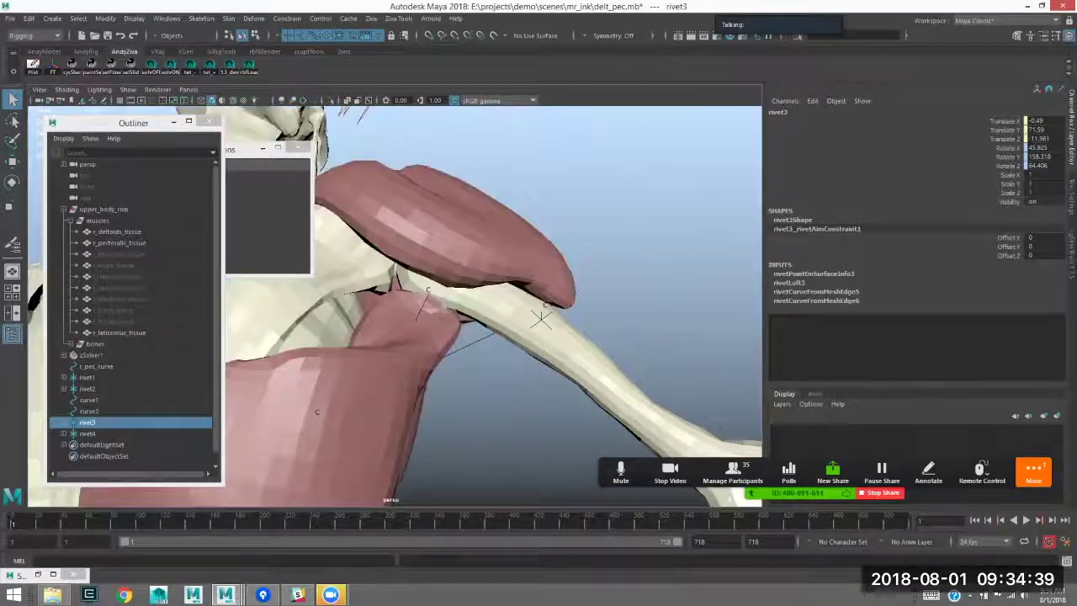
- Expand rivet3 and rivet4 and check which cluster handle is parented under each
{"action": "left_click", "coordinate": [87, 434]}
{"action": "left_click", "coordinate": [64, 422]}
{"action": "left_click", "coordinate": [108, 444]}
{"action": "right_click_drag", "start_coordinate": [522, 336], "coordinate": [370, 336], "text": "alt"}
{"action": "left_click_drag", "start_coordinate": [371, 336], "coordinate": [454, 328], "text": "alt"}
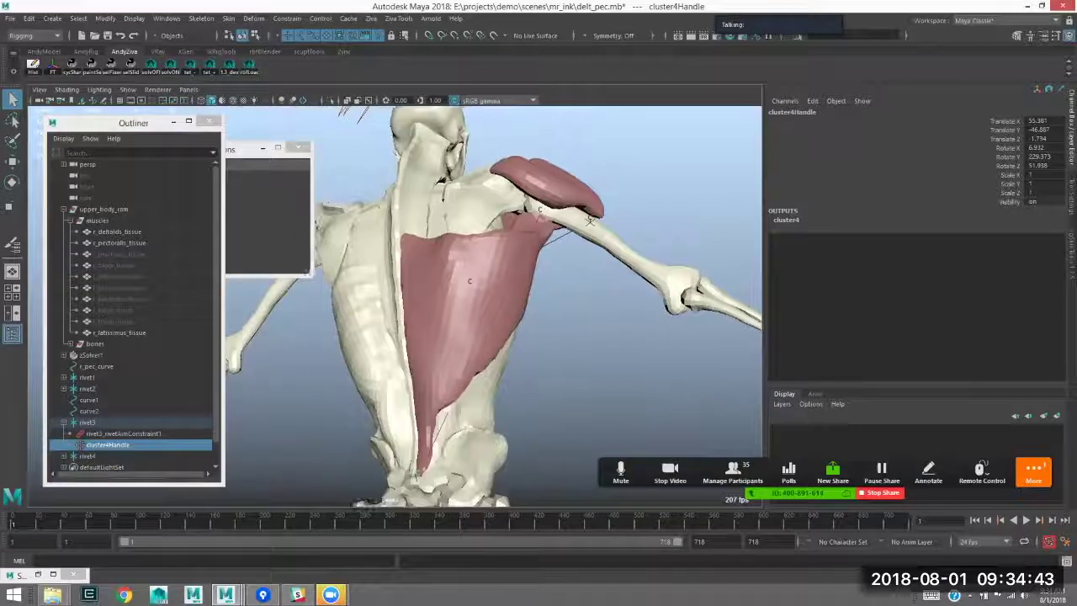
{"action": "middle_click_drag", "start_coordinate": [455, 328], "coordinate": [429, 291], "text": "alt"}
{"action": "left_click", "coordinate": [64, 455]}
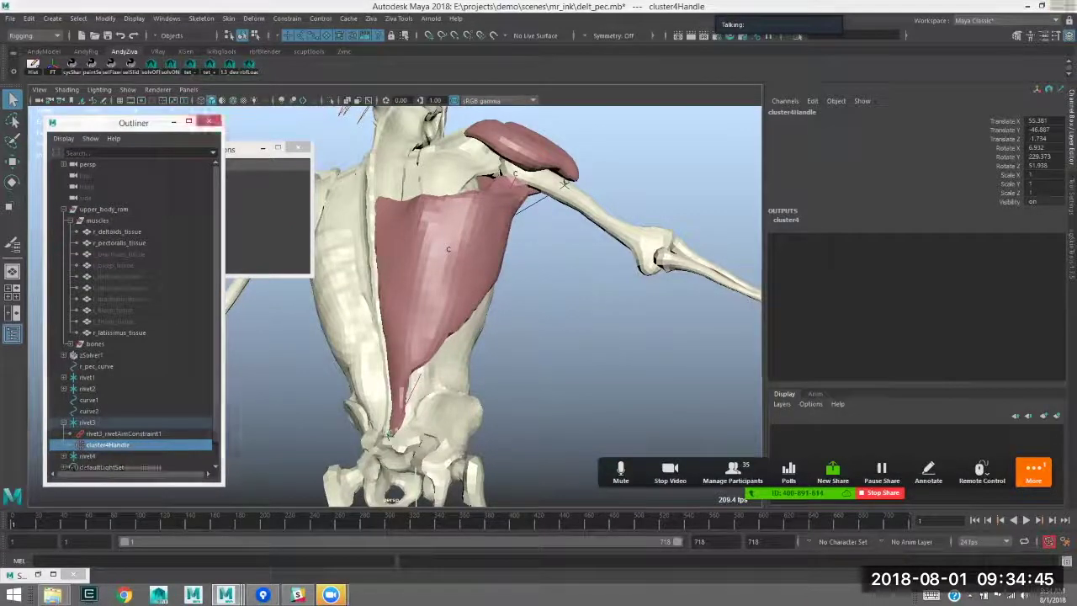
{"action": "scroll", "coordinate": [64, 456], "scroll_direction": "down", "scroll_amount": 1}
{"action": "left_click", "coordinate": [107, 444]}
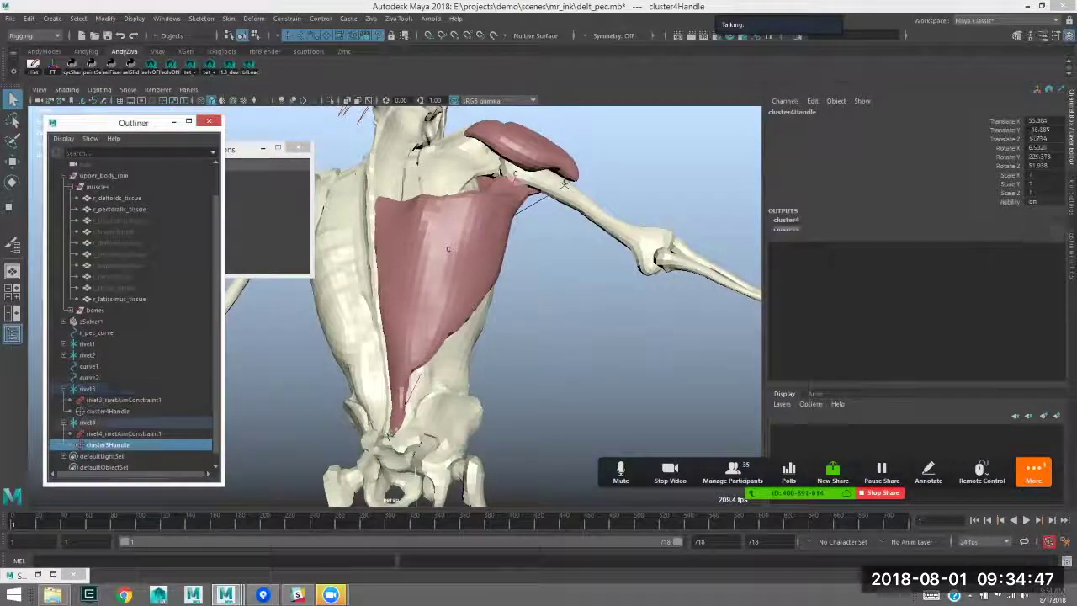
- Play the arm motion to check that the line-of-action curve follows the bones, and stop the playback
{"action": "right_click_drag", "start_coordinate": [504, 320], "coordinate": [421, 320], "text": "alt"}
{"action": "key", "text": "alt+v"}
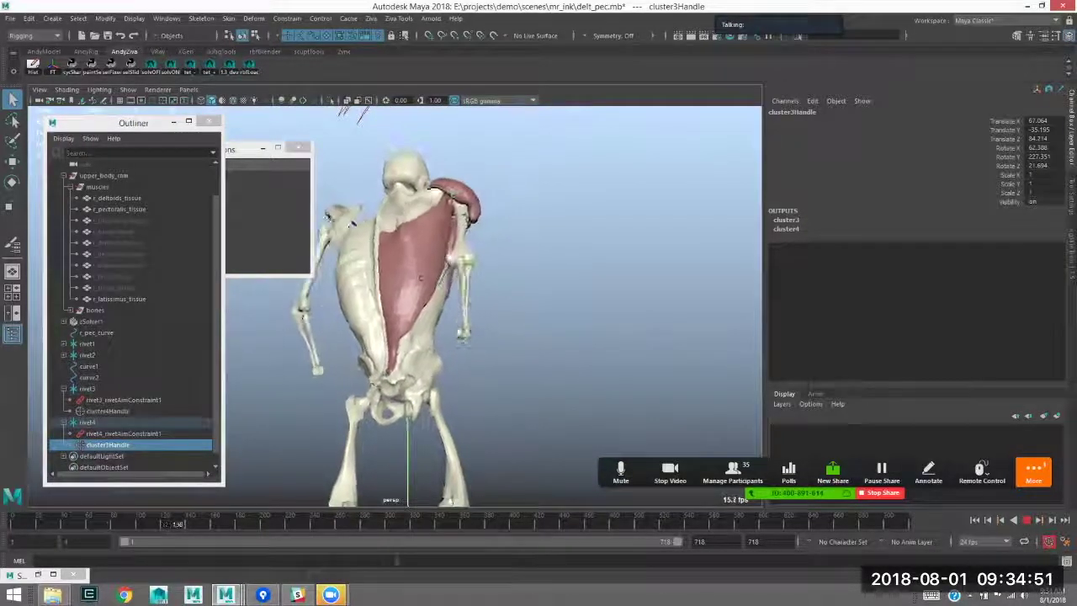
{"action": "key", "text": "alt+v"}
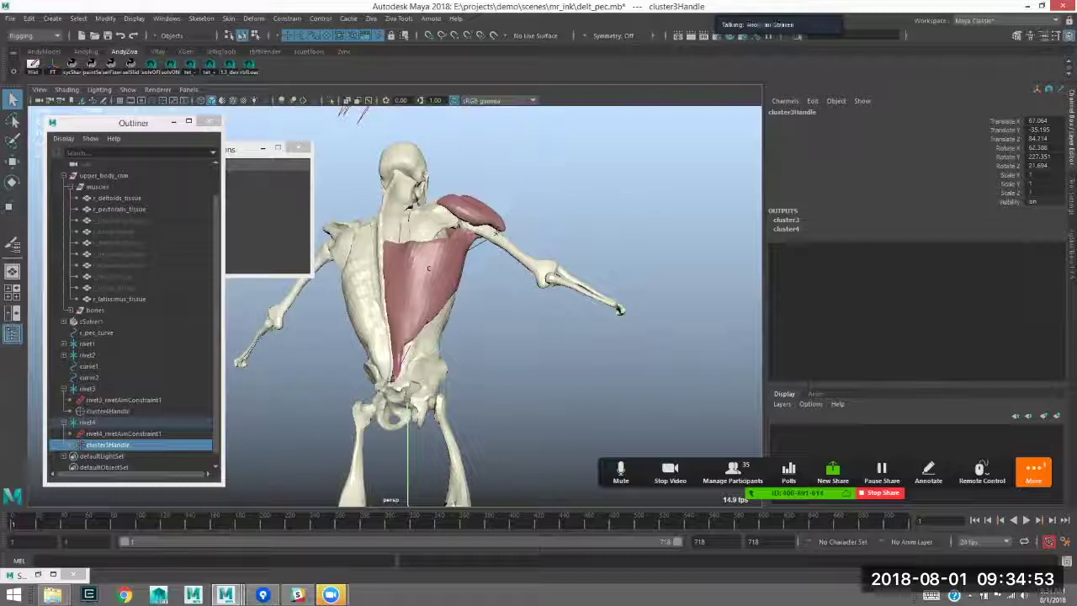
- Undo the parenting of cluster3Handle and cluster4Handle under the rivets
{"action": "key", "text": "ctrl+z"}
{"action": "left_click", "coordinate": [107, 412]}
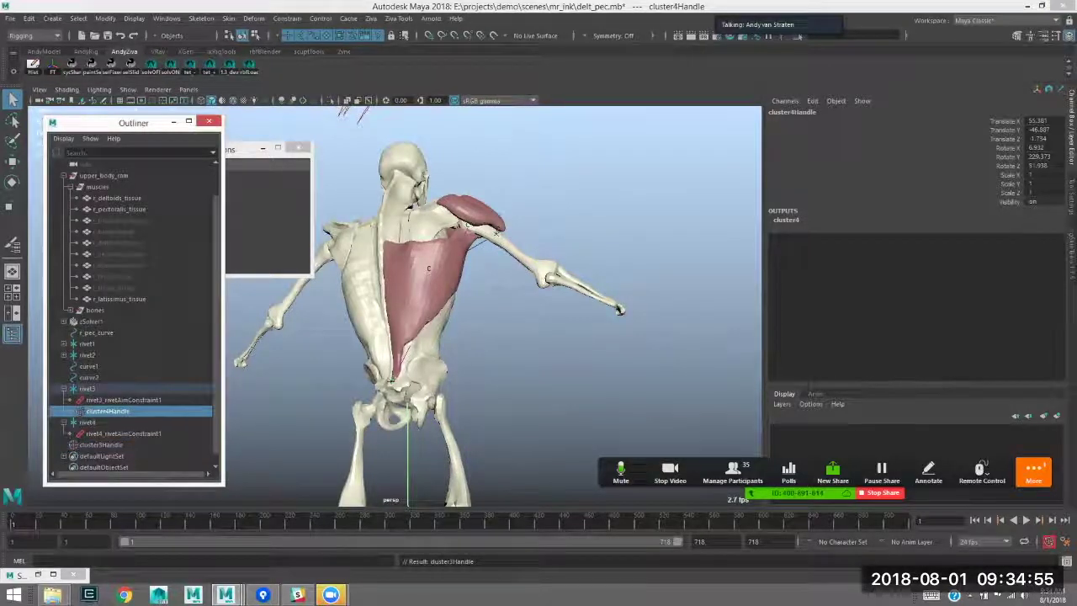
{"action": "key", "text": "ctrl+z"}
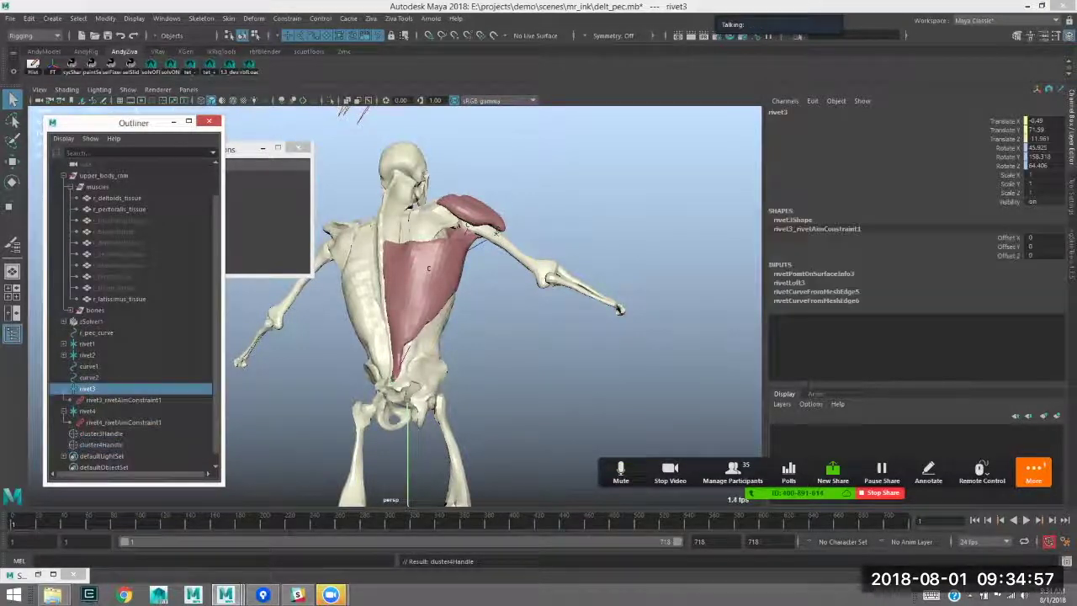
{"action": "left_click_drag", "start_coordinate": [437, 286], "coordinate": [480, 294], "text": "alt"}
{"action": "mouse_move", "coordinate": [479, 294]}
{"action": "right_mouse_down", "text": "alt"}
{"action": "mouse_move", "coordinate": [581, 295]}
{"action": "mouse_move", "coordinate": [496, 295]}
{"action": "right_mouse_up", "text": "alt"}
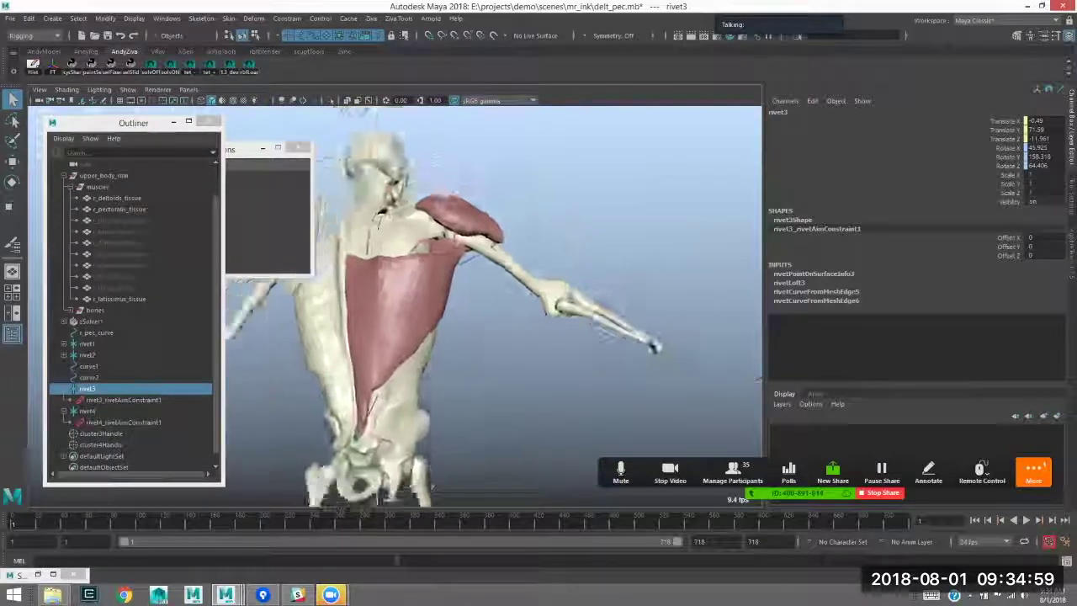
{"action": "left_click_drag", "start_coordinate": [496, 295], "coordinate": [454, 278], "text": "alt"}
{"action": "key", "text": "ctrl+z"}
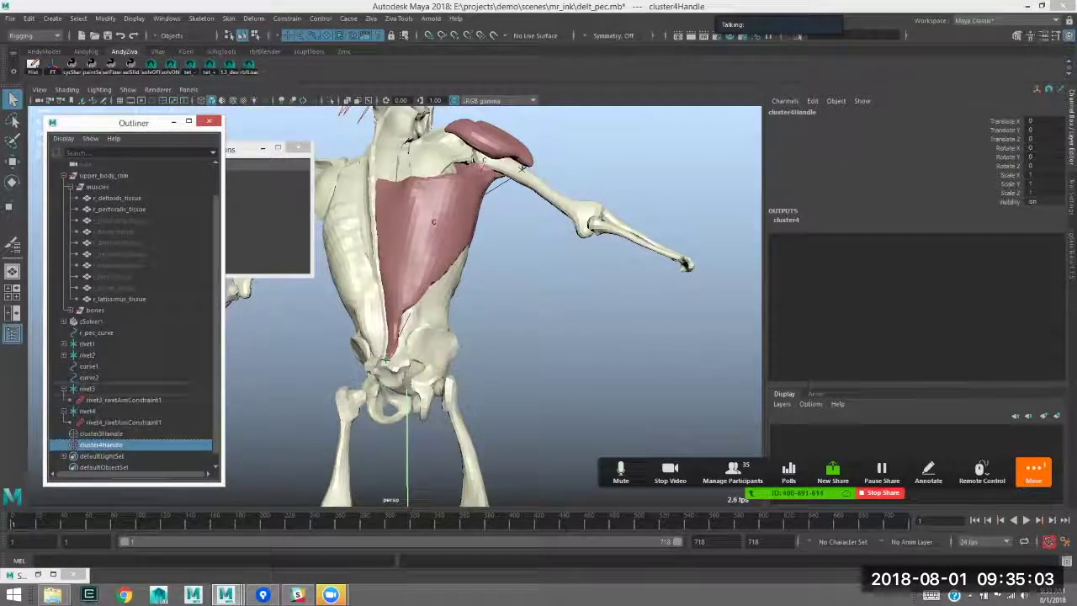
- Parent cluster4Handle under rivet3, leaving cluster3Handle outside the rivets
{"action": "middle_click_drag", "start_coordinate": [101, 444], "coordinate": [87, 389]}
{"action": "left_click", "coordinate": [87, 423]}
{"action": "middle_click_drag", "start_coordinate": [471, 303], "coordinate": [456, 310], "text": "alt"}
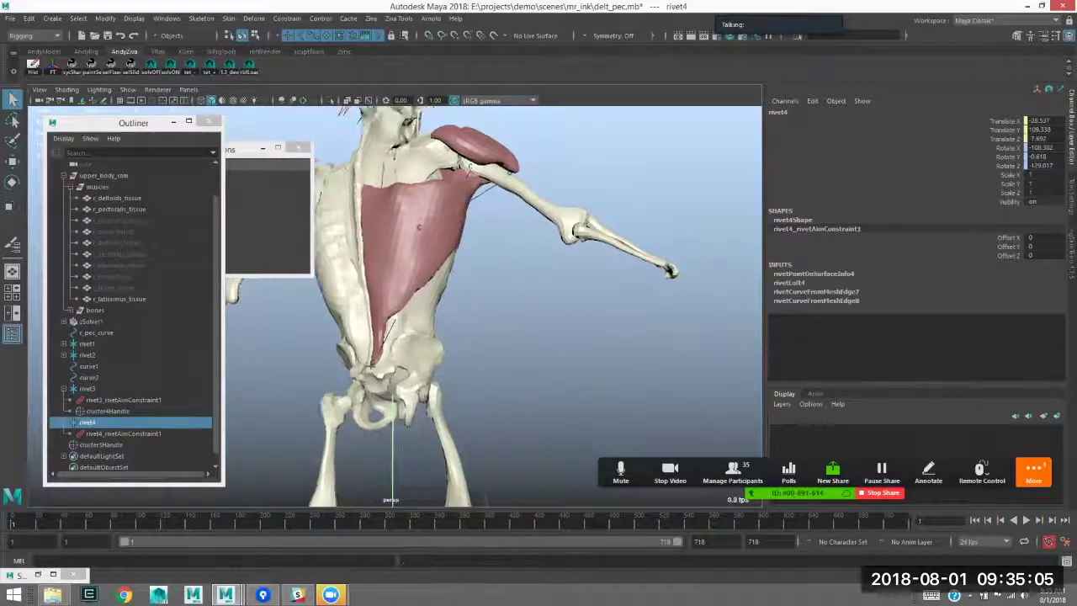
{"action": "key", "text": "ctrl+z"}
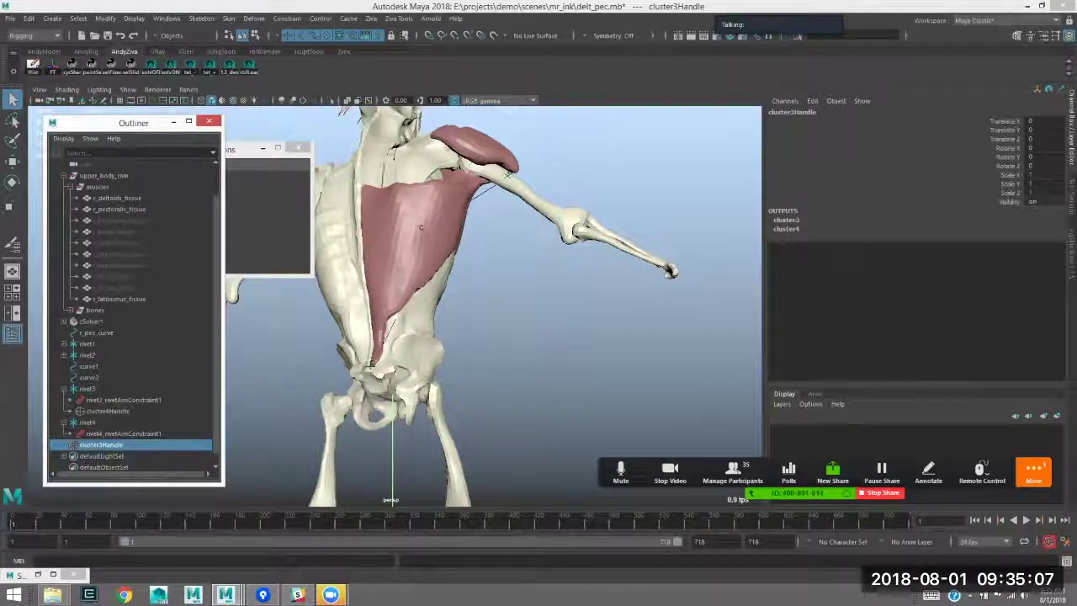
- Delete rivet4 from the shaft of the right humerus
{"action": "key", "text": "w"}
{"action": "key", "text": "f"}
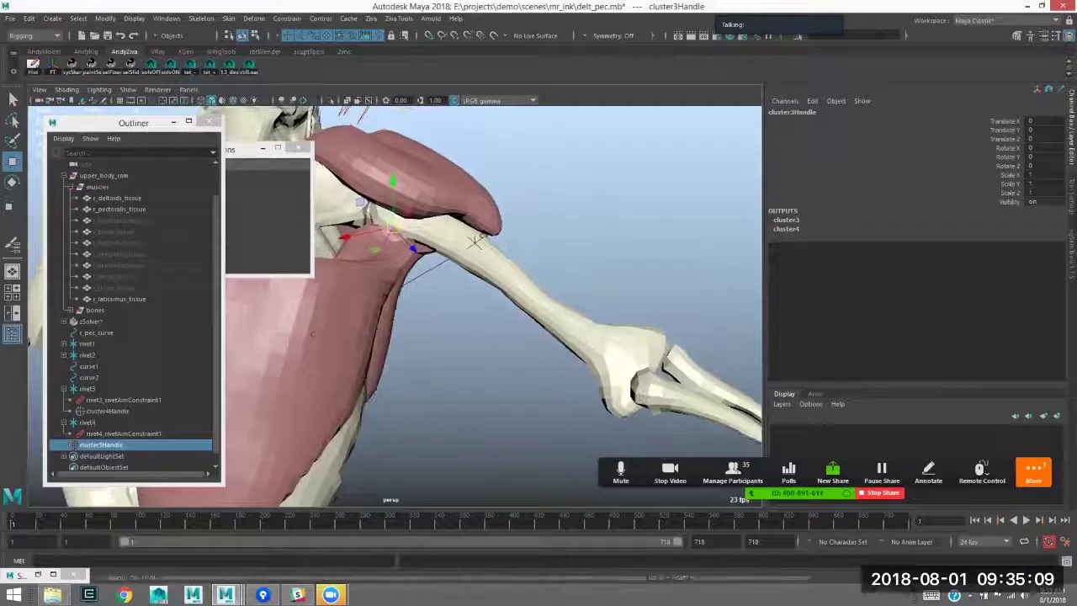
{"action": "right_click_drag", "start_coordinate": [312, 334], "coordinate": [526, 202], "text": "alt"}
{"action": "middle_click_drag", "start_coordinate": [526, 201], "coordinate": [507, 245], "text": "alt"}
{"action": "left_click_drag", "start_coordinate": [506, 245], "coordinate": [471, 240], "text": "alt"}
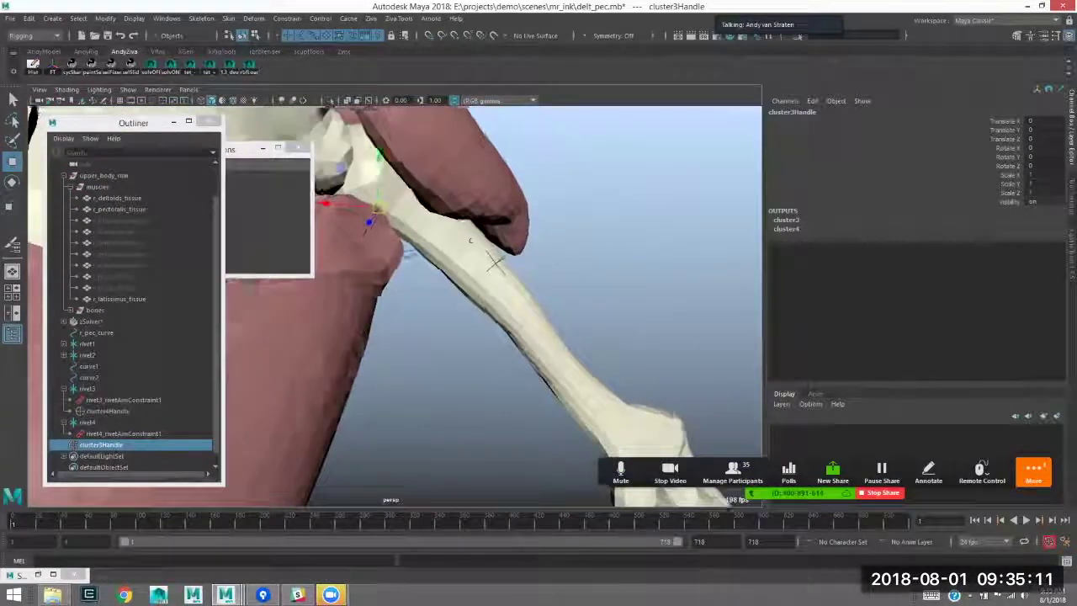
{"action": "left_click", "coordinate": [529, 266]}
{"action": "key", "text": "ctrl+z"}
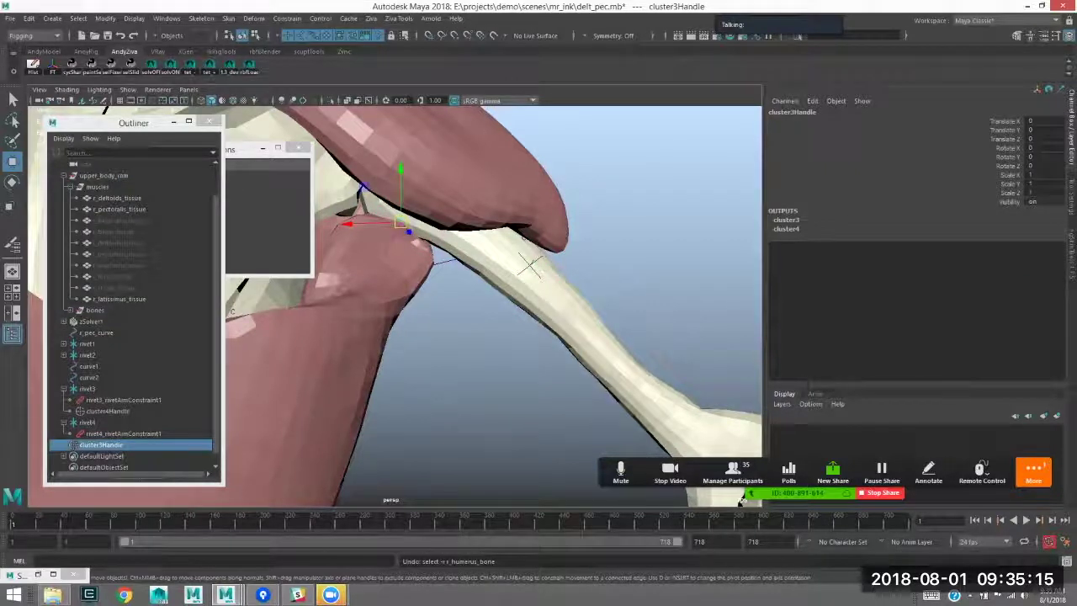
{"action": "left_click", "coordinate": [528, 265]}
{"action": "key", "text": "Delete"}
- Isolate r_humerus_bone and create a rivet from two neighbouring edges at its shoulder end with the rivet command
{"action": "left_click", "coordinate": [547, 282]}
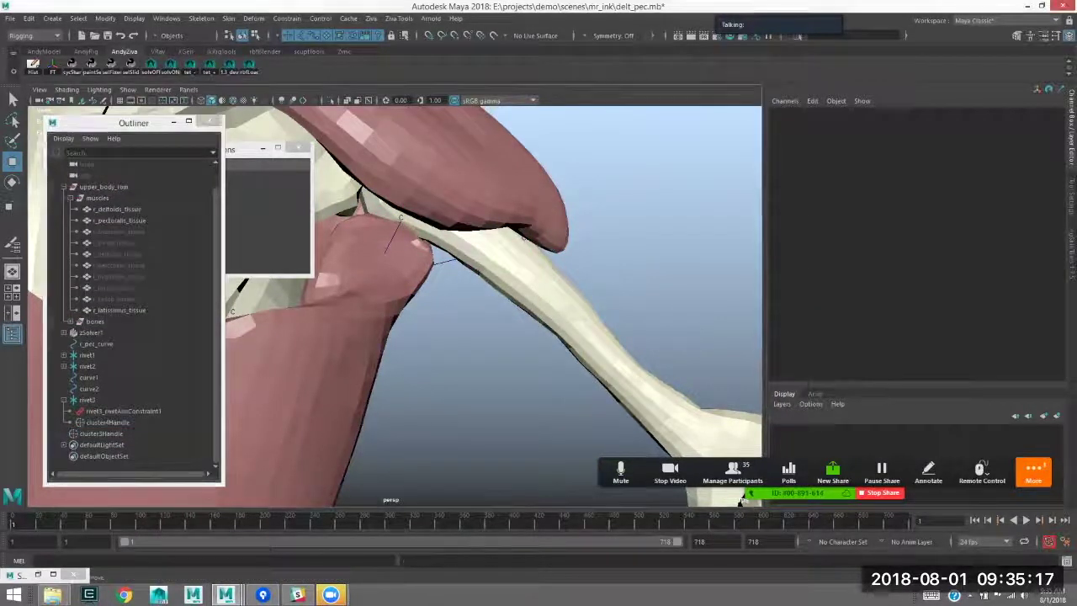
{"action": "left_click_drag", "start_coordinate": [547, 282], "coordinate": [555, 311], "text": "alt"}
{"action": "right_click_drag", "start_coordinate": [555, 311], "coordinate": [643, 296], "text": "alt"}
{"action": "right_click", "coordinate": [601, 244]}
{"action": "key", "text": "ctrl+1"}
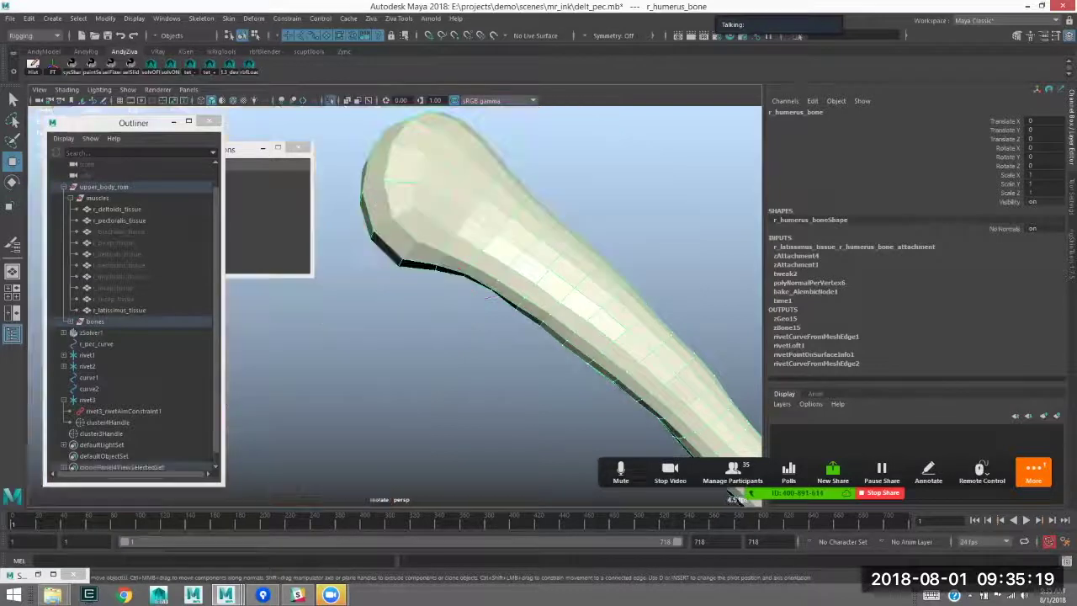
{"action": "right_click_drag", "start_coordinate": [501, 267], "coordinate": [501, 233]}
{"action": "left_click", "coordinate": [431, 250]}
{"action": "left_click", "coordinate": [416, 259], "text": "shift"}
{"action": "left_click", "coordinate": [252, 560]}
{"action": "type", "text": "rivet"}
{"action": "key", "text": "Return"}
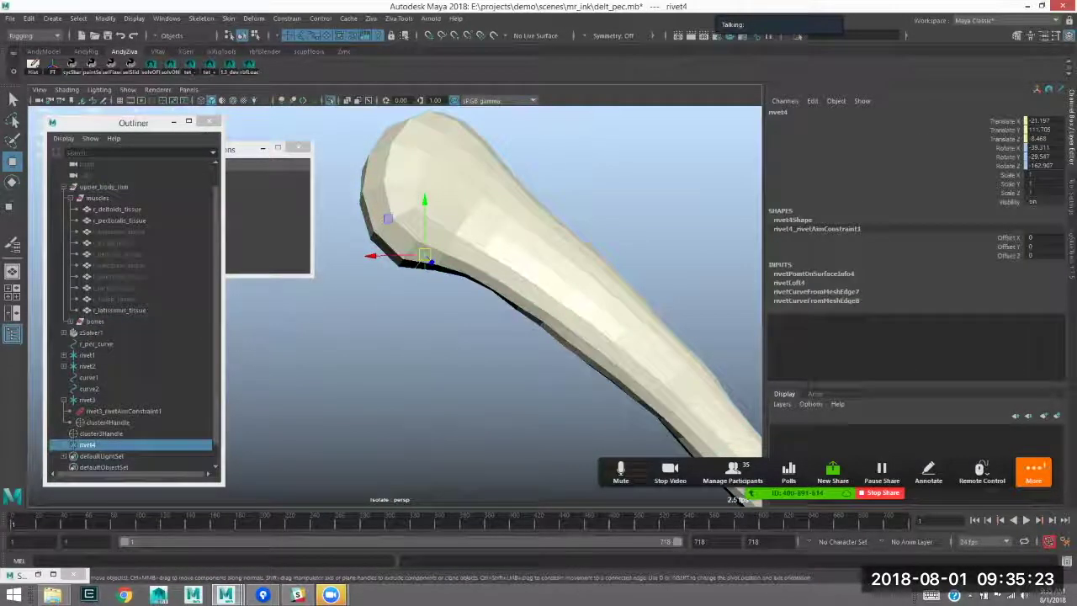
- Parent cluster3Handle under the new rivet4, show the whole scene again and expand rivet4
{"action": "left_click", "coordinate": [107, 423]}
{"action": "left_click", "coordinate": [101, 433]}
{"action": "middle_click_drag", "start_coordinate": [101, 434], "coordinate": [88, 444]}
{"action": "key", "text": "ctrl+1"}
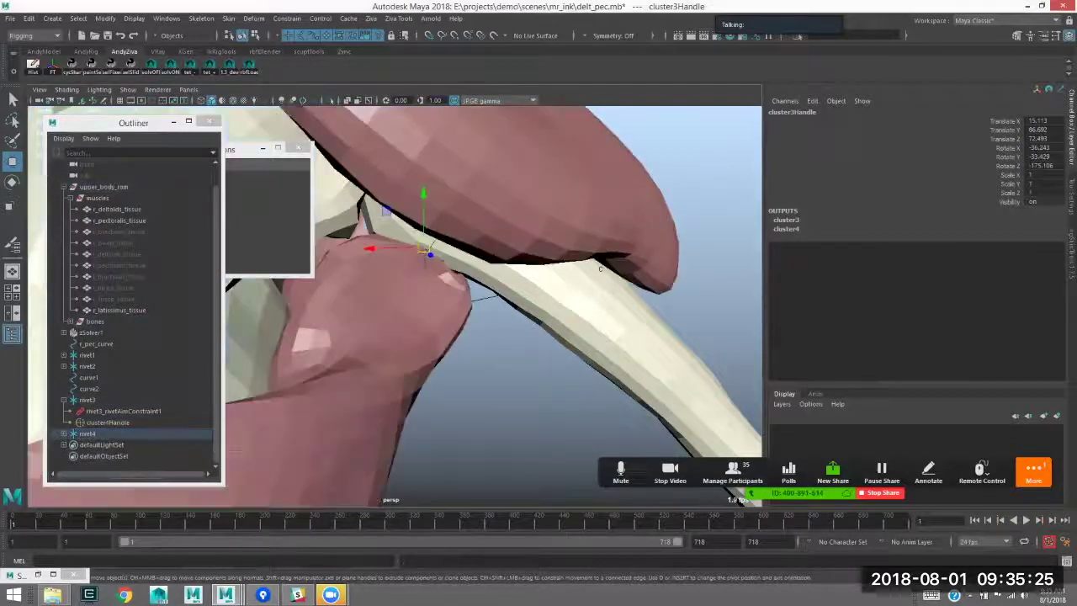
{"action": "scroll", "coordinate": [394, 307], "scroll_direction": "down", "scroll_amount": 6}
{"action": "left_click_drag", "start_coordinate": [421, 295], "coordinate": [459, 282], "text": "alt"}
{"action": "left_click", "coordinate": [64, 433]}
- Select curve2 together with r_latissimus_tissue and examine the attributes of zFiber3 and r_latissimus_tissue_zFiber
{"action": "left_click", "coordinate": [89, 389]}
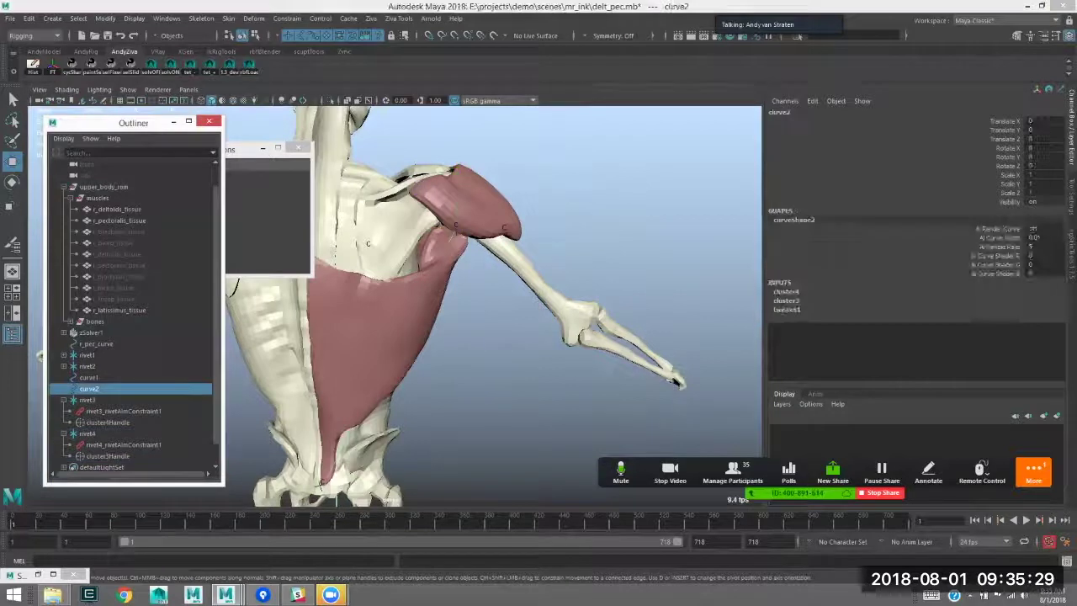
{"action": "middle_click_drag", "start_coordinate": [421, 311], "coordinate": [458, 265], "text": "alt"}
{"action": "left_click", "coordinate": [429, 265], "text": "shift"}
{"action": "left_click_drag", "start_coordinate": [429, 265], "coordinate": [358, 273], "text": "alt"}
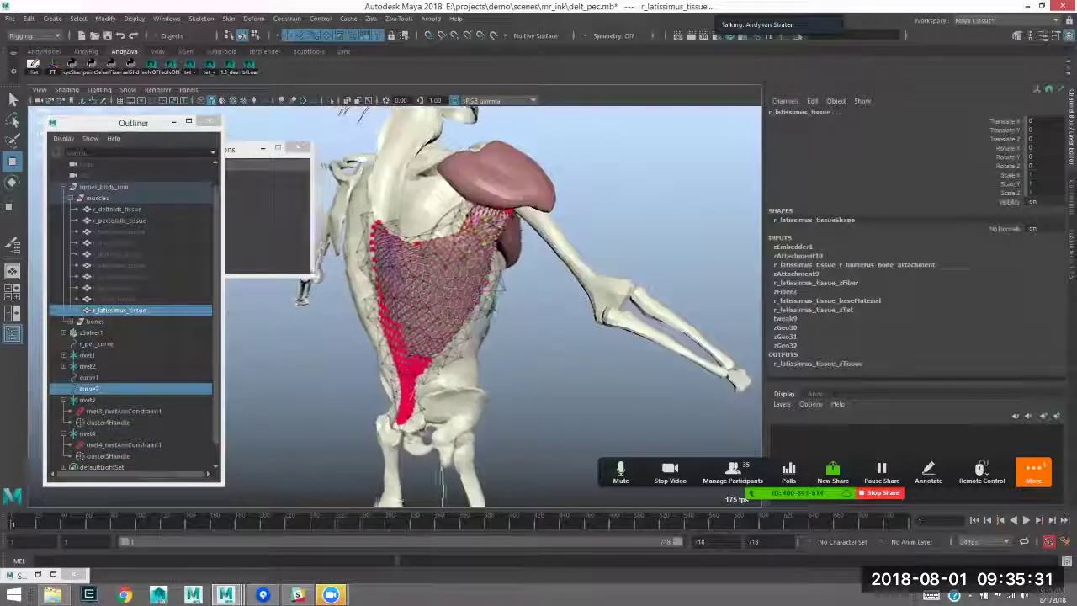
{"action": "left_click_drag", "start_coordinate": [440, 478], "coordinate": [385, 496], "text": "alt"}
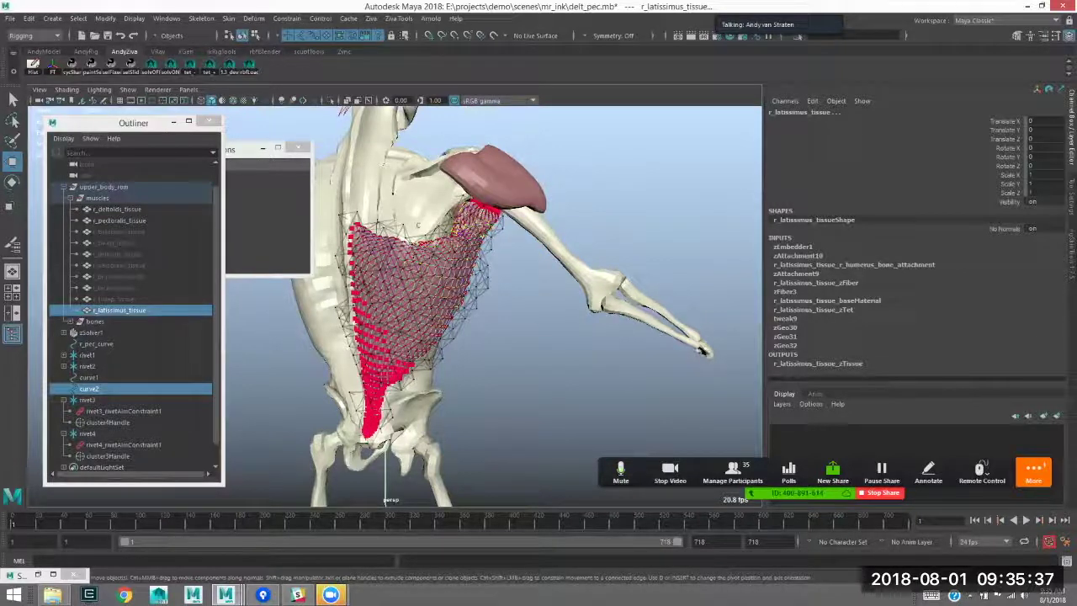
{"action": "left_click", "coordinate": [780, 291]}
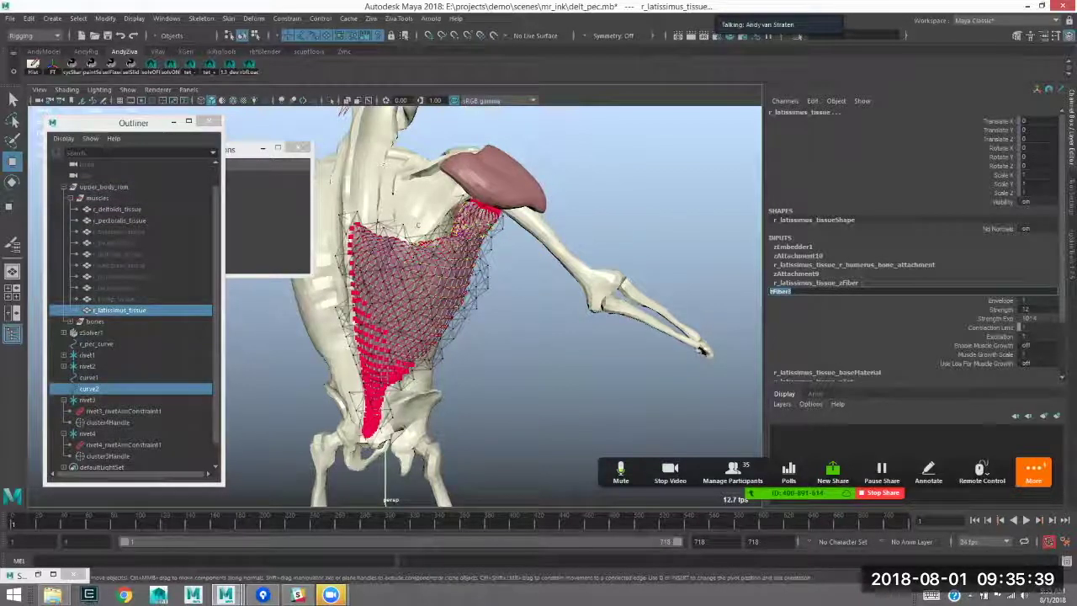
{"action": "middle_click_drag", "start_coordinate": [504, 295], "coordinate": [497, 289], "text": "alt"}
{"action": "left_click", "coordinate": [811, 282]}
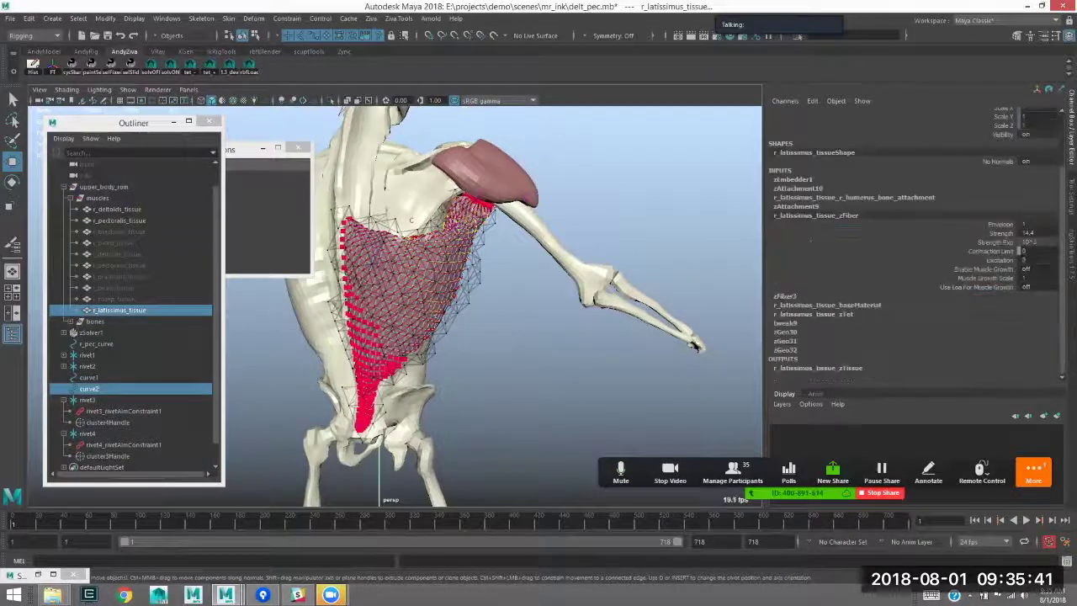
- Select only r_latissimus_tissue and copy the name of its r_latissimus_tissue_zFiber node
{"action": "left_click_drag", "start_coordinate": [412, 221], "coordinate": [411, 210], "text": "alt"}
{"action": "key", "text": "q"}
{"action": "left_click", "coordinate": [522, 286]}
{"action": "left_click", "coordinate": [438, 269]}
{"action": "left_click_drag", "start_coordinate": [437, 270], "coordinate": [430, 269], "text": "alt"}
{"action": "right_click_drag", "start_coordinate": [431, 269], "coordinate": [505, 277], "text": "alt"}
{"action": "left_click_drag", "start_coordinate": [416, 197], "coordinate": [437, 209], "text": "alt"}
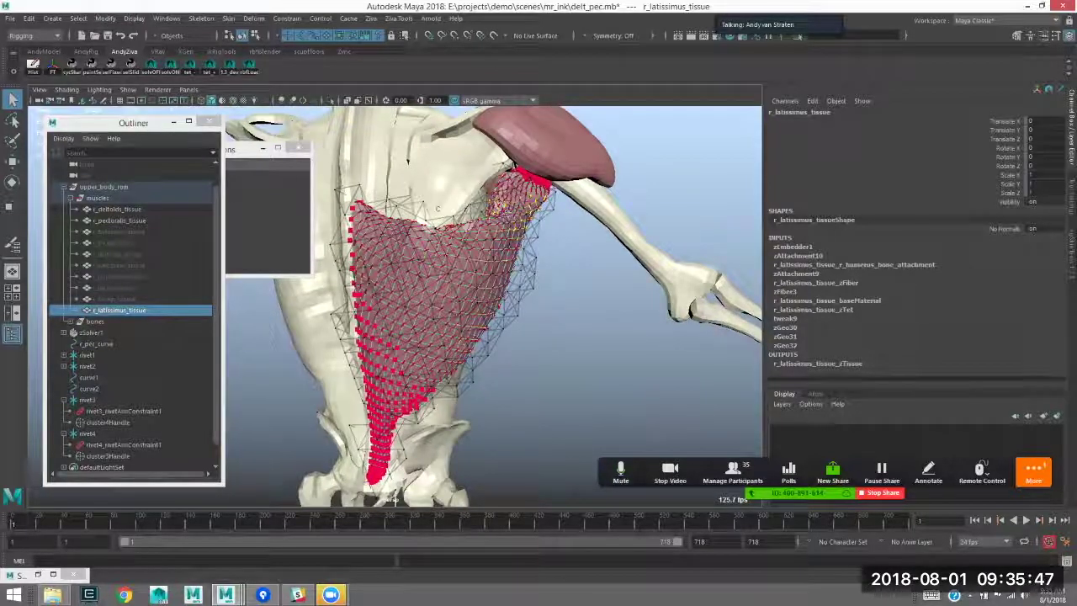
{"action": "left_click", "coordinate": [814, 282]}
{"action": "double_click", "coordinate": [814, 283]}
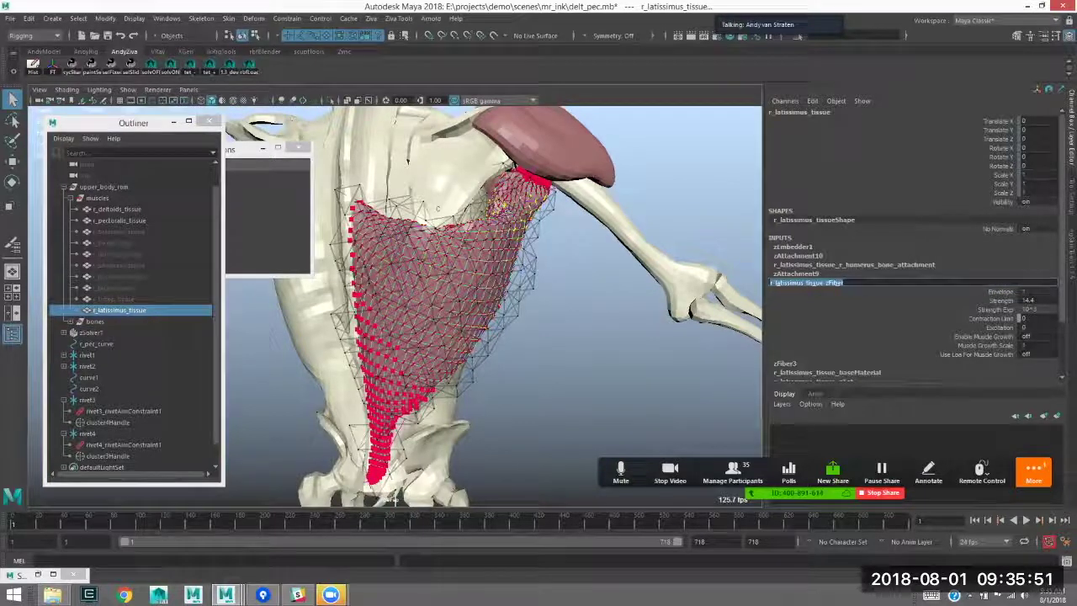
- Select curve2 together with r_latissimus_tissue_zFiber and add a muscle line-of-action
{"action": "left_click", "coordinate": [612, 336]}
{"action": "scroll", "coordinate": [134, 311], "scroll_direction": "down", "scroll_amount": 2}
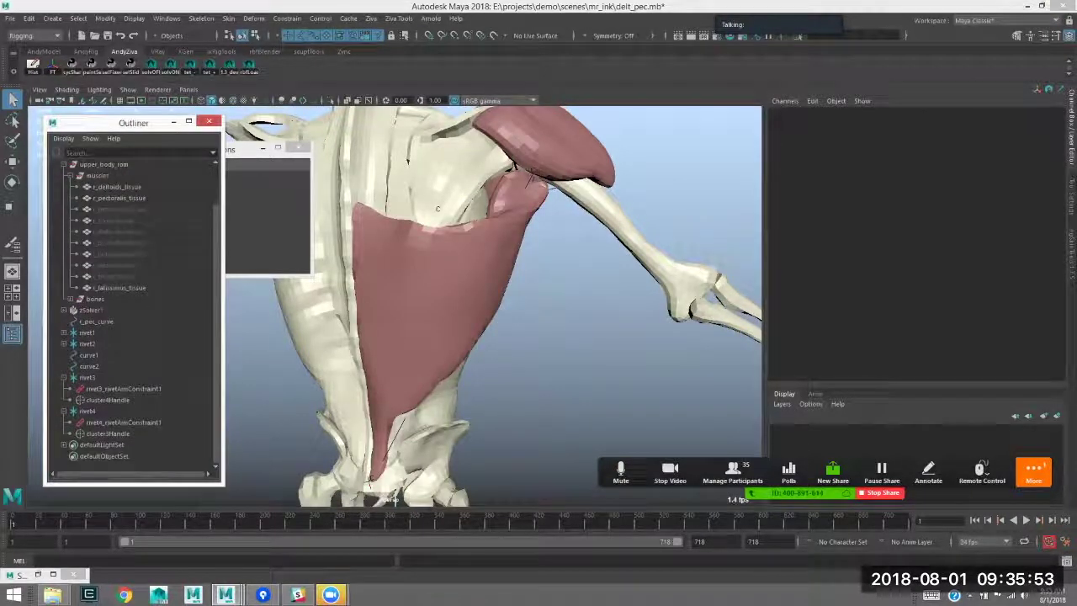
{"action": "left_click", "coordinate": [89, 366]}
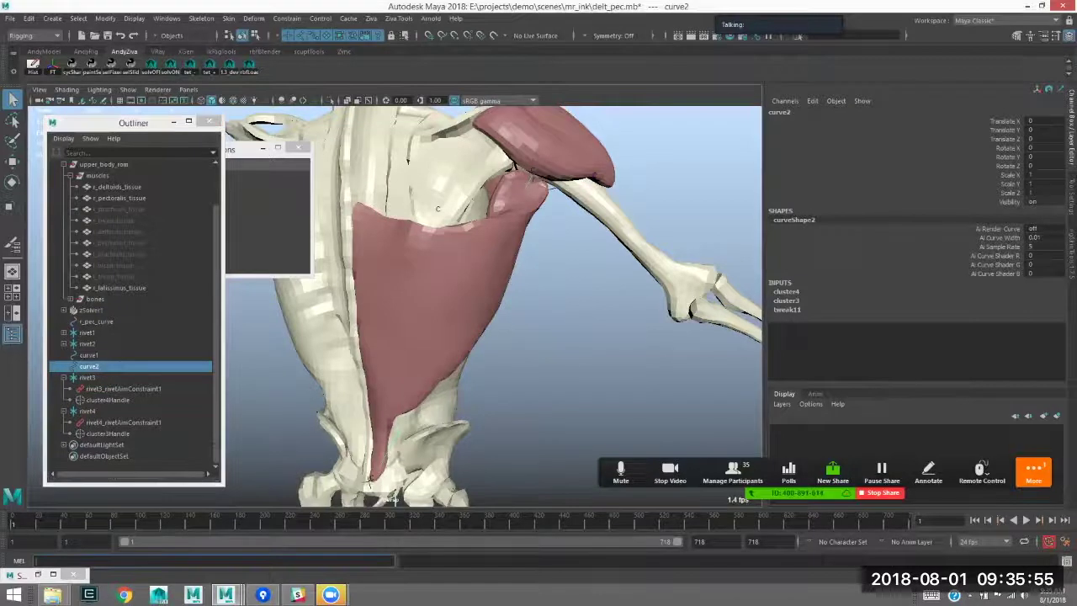
{"action": "key", "text": "Return"}
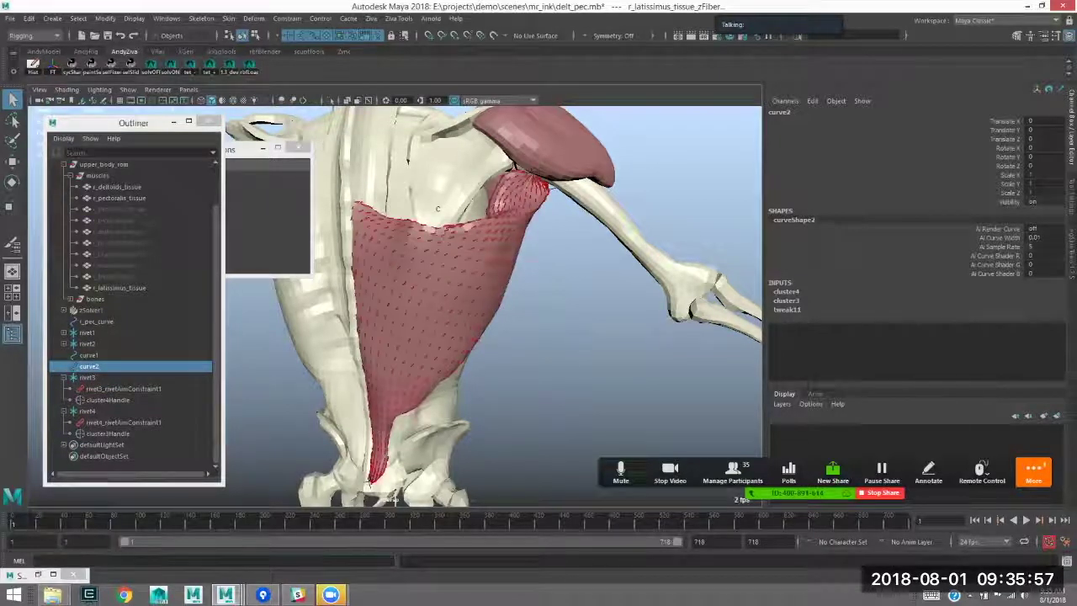
{"action": "left_click_drag", "start_coordinate": [471, 286], "coordinate": [522, 278], "text": "alt"}
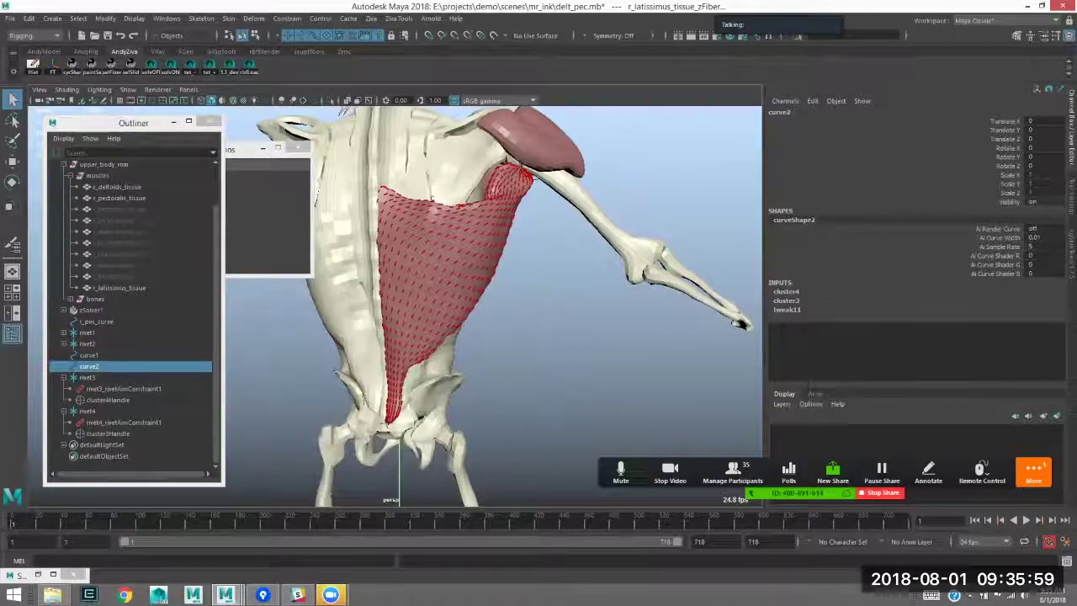
{"action": "left_click", "coordinate": [371, 18]}
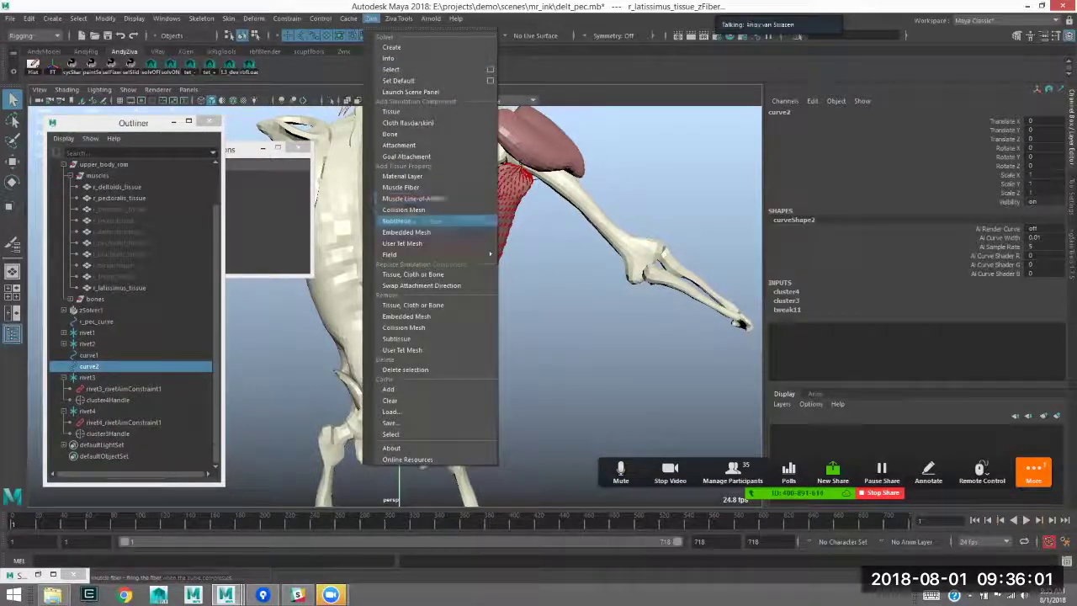
{"action": "left_click", "coordinate": [405, 220]}
- Play the simulation from frame 1 to check the latissimus with its line-of-action, and stop the playback
{"action": "scroll", "coordinate": [405, 187], "scroll_direction": "down", "scroll_amount": 4}
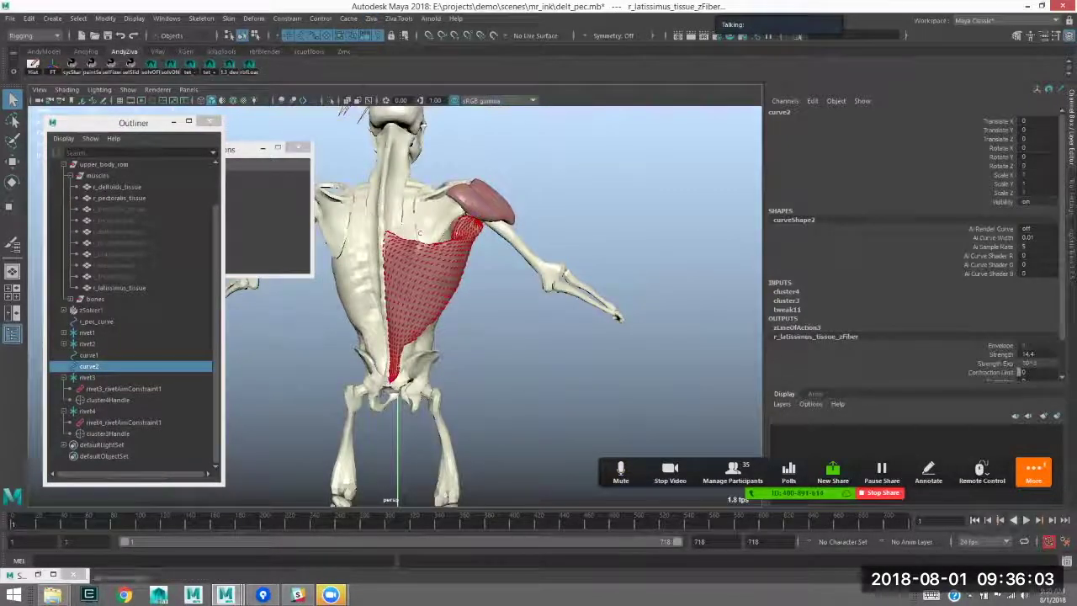
{"action": "left_click", "coordinate": [1025, 520]}
{"action": "key", "text": "Escape"}
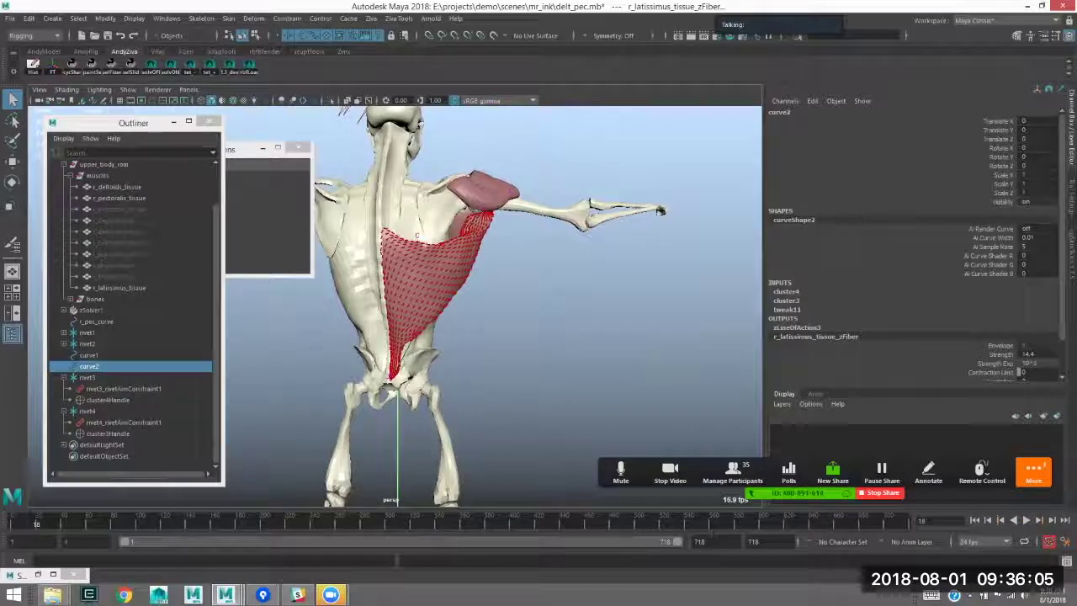
{"action": "left_click", "coordinate": [974, 520]}
{"action": "left_click", "coordinate": [371, 18]}
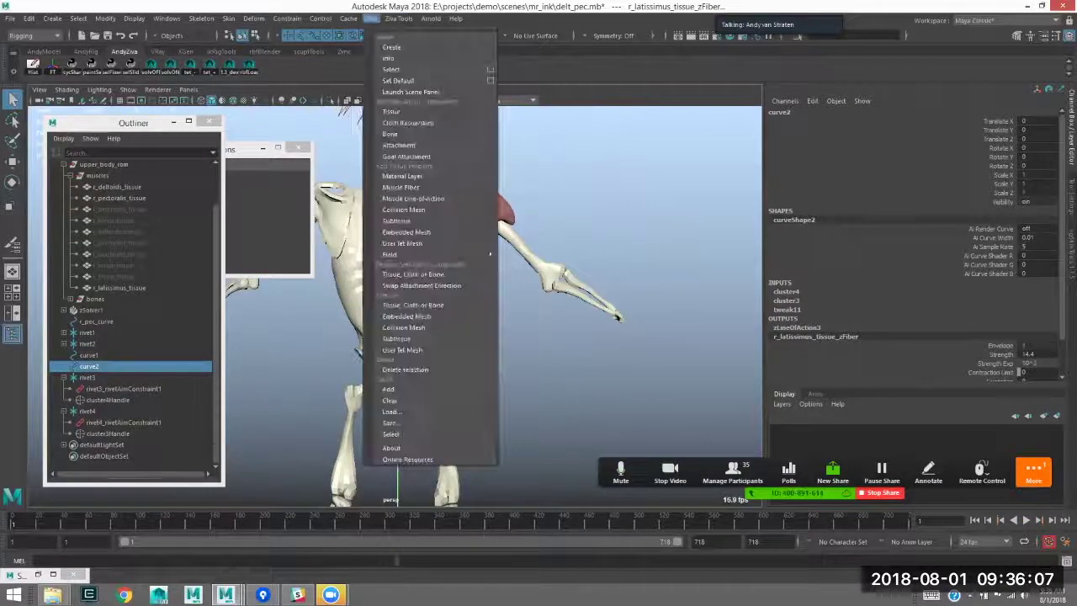
{"action": "left_click", "coordinate": [400, 187]}
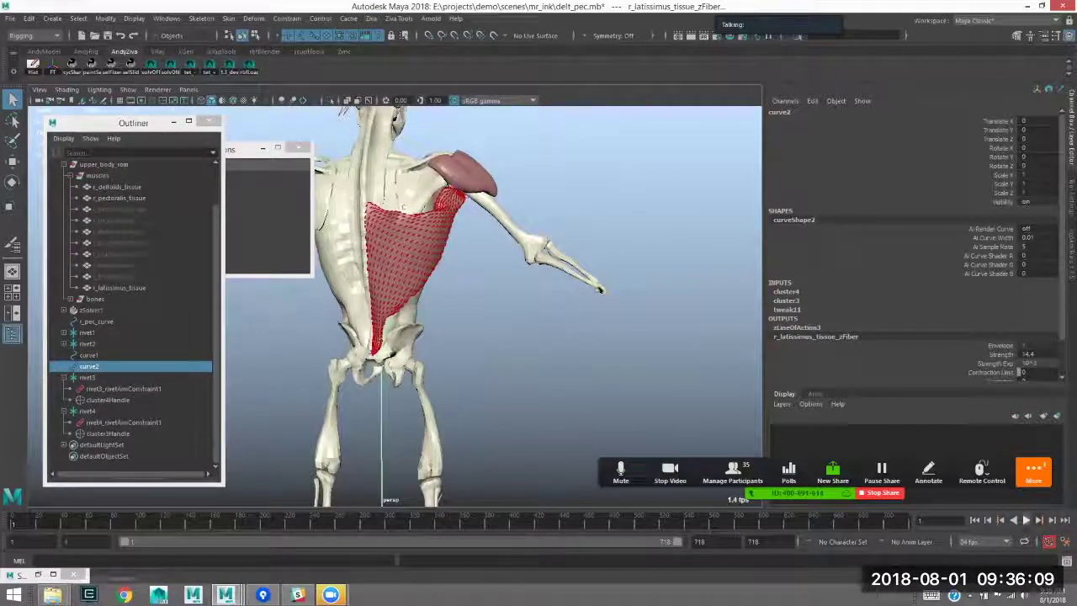
{"action": "key", "text": "alt+v"}
{"action": "left_click", "coordinate": [523, 326]}
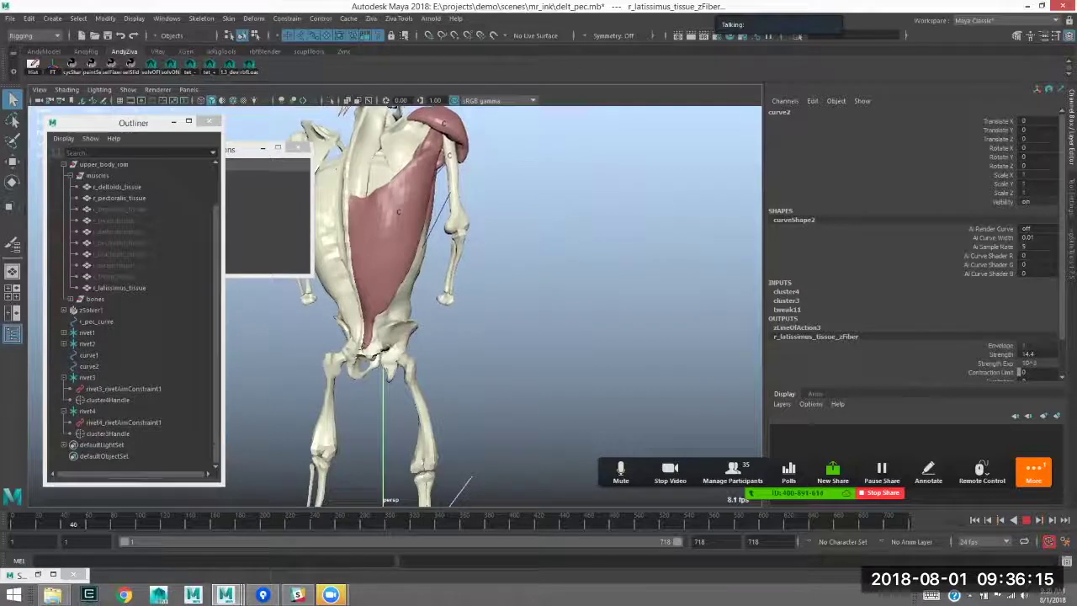
{"action": "left_click", "coordinate": [119, 288]}
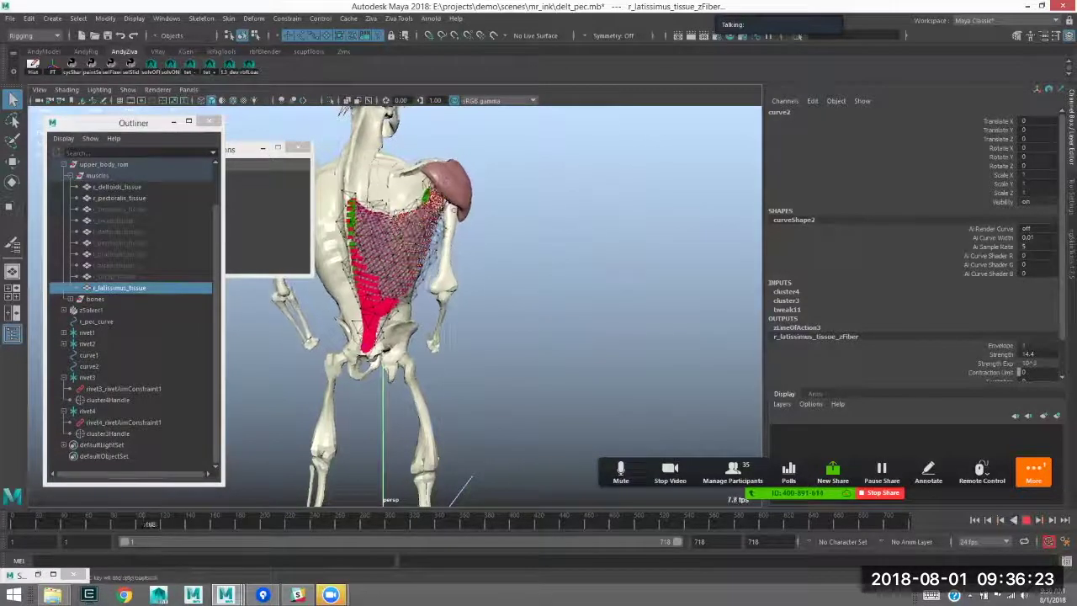
{"action": "key", "text": "Escape"}
- Select curve2 and examine its connections and its position against the latissimus up close
{"action": "right_click_drag", "start_coordinate": [454, 278], "coordinate": [412, 280], "text": "alt"}
{"action": "left_click", "coordinate": [88, 411]}
{"action": "left_click", "coordinate": [89, 366]}
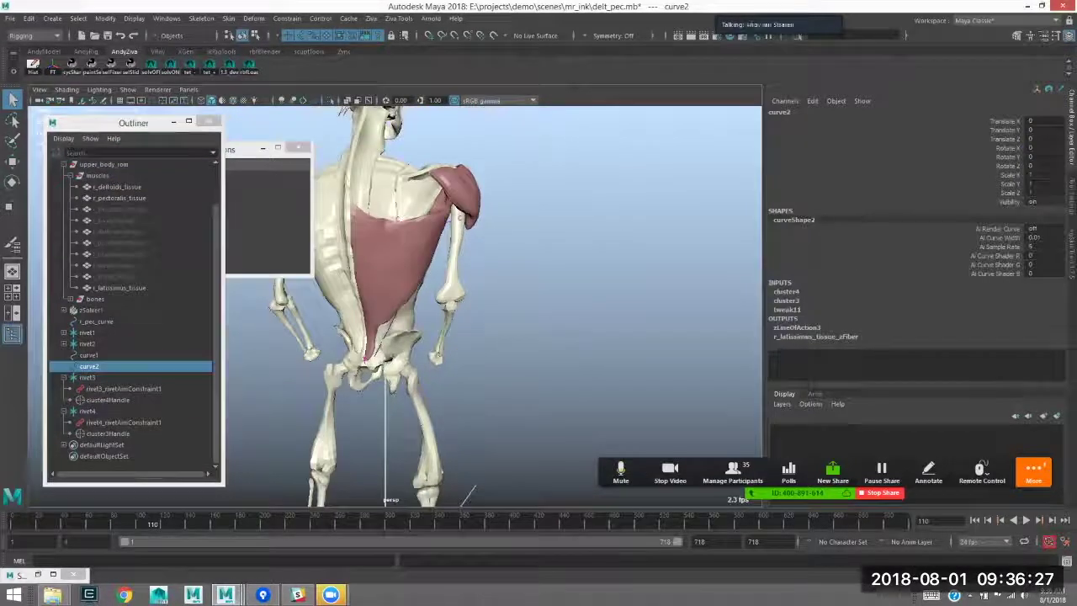
{"action": "right_click_drag", "start_coordinate": [412, 281], "coordinate": [450, 284], "text": "alt"}
{"action": "left_click_drag", "start_coordinate": [450, 284], "coordinate": [442, 305], "text": "alt"}
{"action": "left_click", "coordinate": [388, 307]}
{"action": "key", "text": "ctrl+z"}
- Check r_pec_curve, rivet2 and curve1 in turn, and show the scene in wireframe to locate curve1
{"action": "left_click", "coordinate": [96, 322]}
{"action": "left_click", "coordinate": [91, 344]}
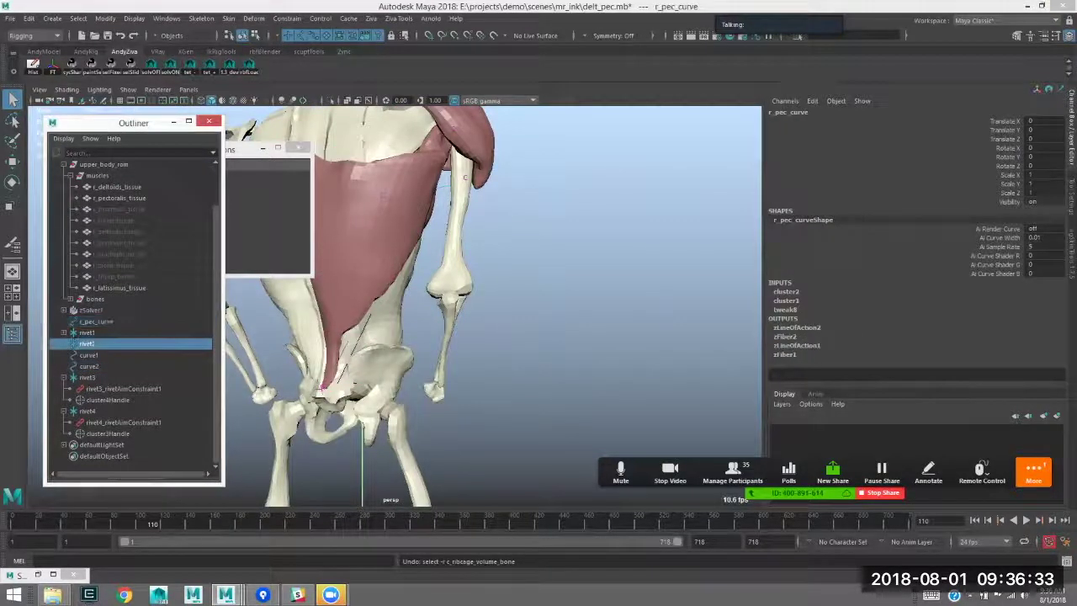
{"action": "left_click", "coordinate": [89, 355]}
{"action": "left_click_drag", "start_coordinate": [396, 295], "coordinate": [419, 308], "text": "alt"}
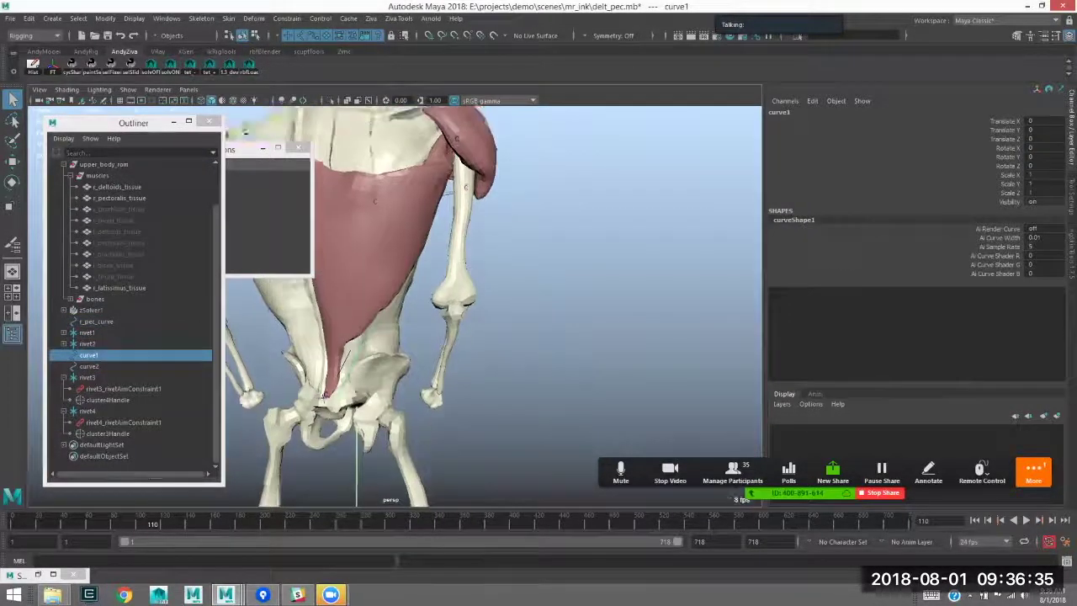
{"action": "key", "text": "ctrl+z"}
{"action": "key", "text": "4"}
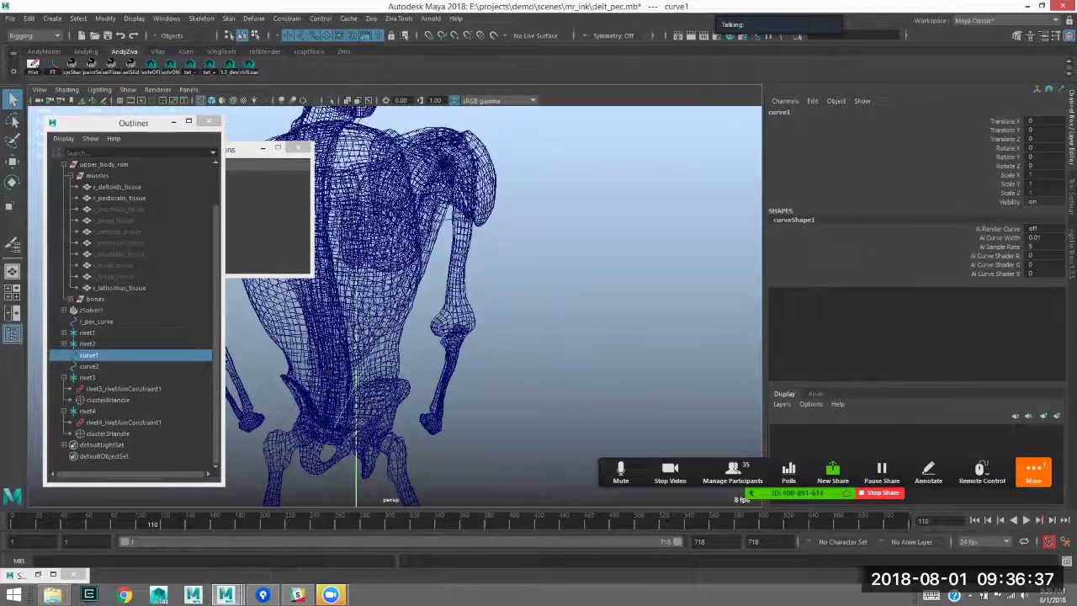
- Delete the unused curve1 from the scene
{"action": "key", "text": "Delete"}
{"action": "left_click", "coordinate": [88, 410]}
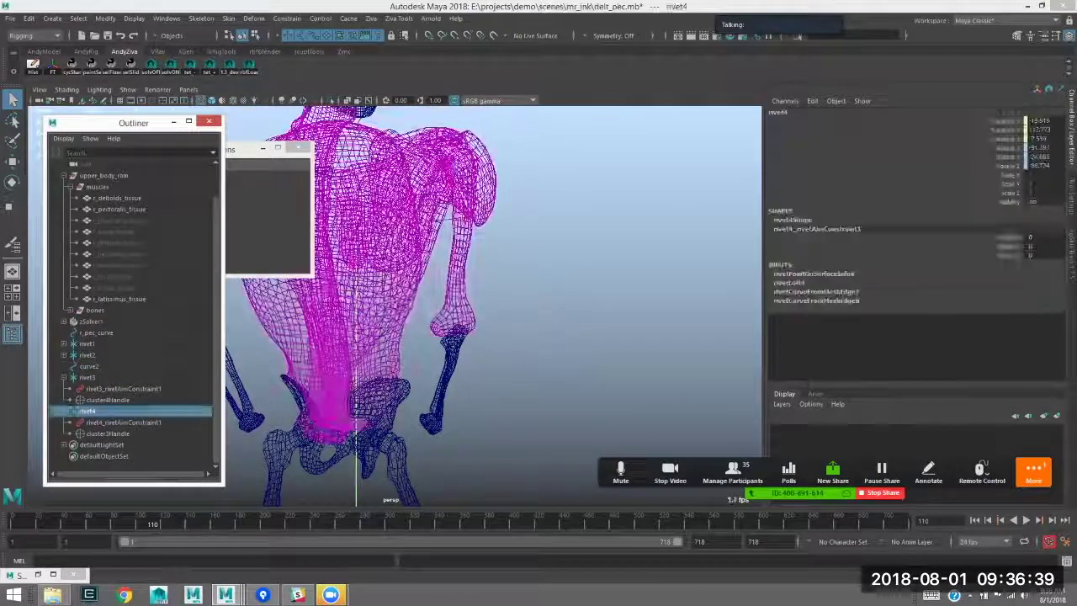
- Set the Pos Sensitivity of curve2's zLineOfAction3 to 4
{"action": "left_click", "coordinate": [89, 366]}
{"action": "middle_click_drag", "start_coordinate": [395, 294], "coordinate": [415, 258], "text": "alt"}
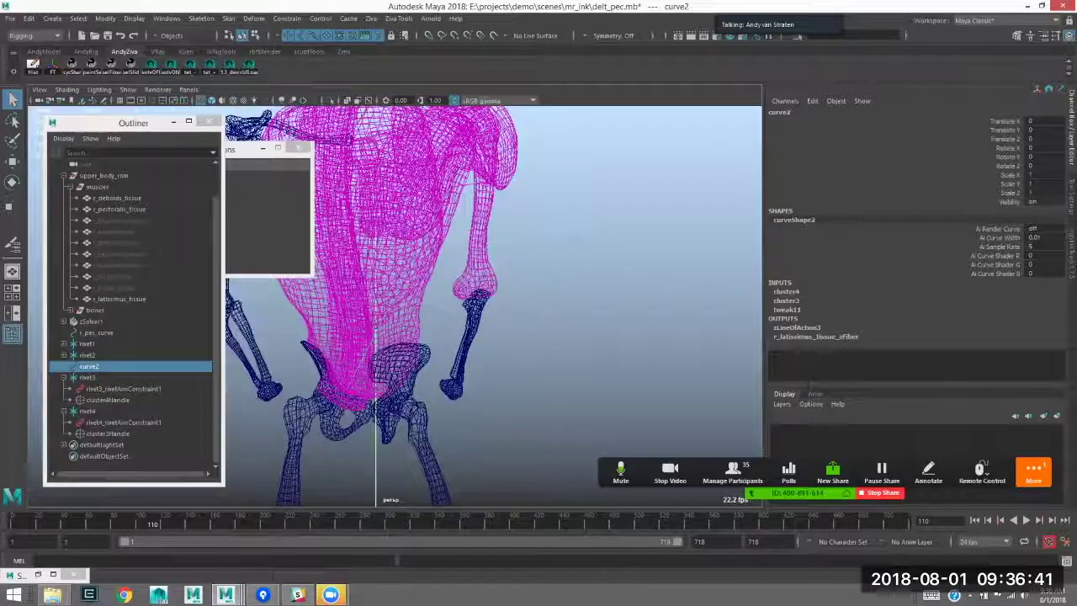
{"action": "left_click", "coordinate": [797, 327]}
{"action": "scroll", "coordinate": [913, 244], "scroll_direction": "down", "scroll_amount": 1}
{"action": "left_click", "coordinate": [1035, 341]}
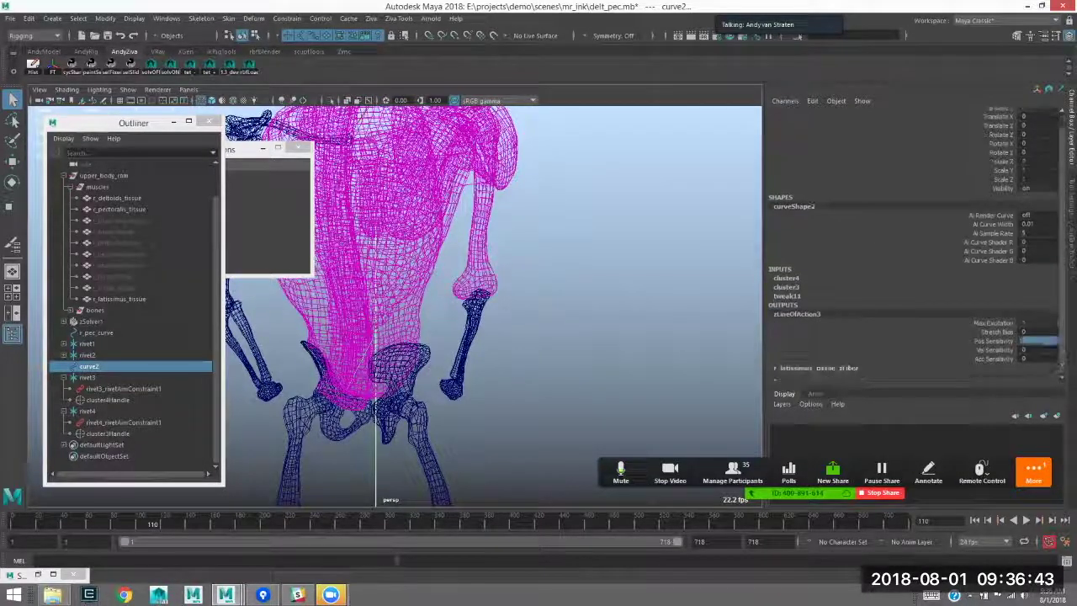
{"action": "key", "text": "Return"}
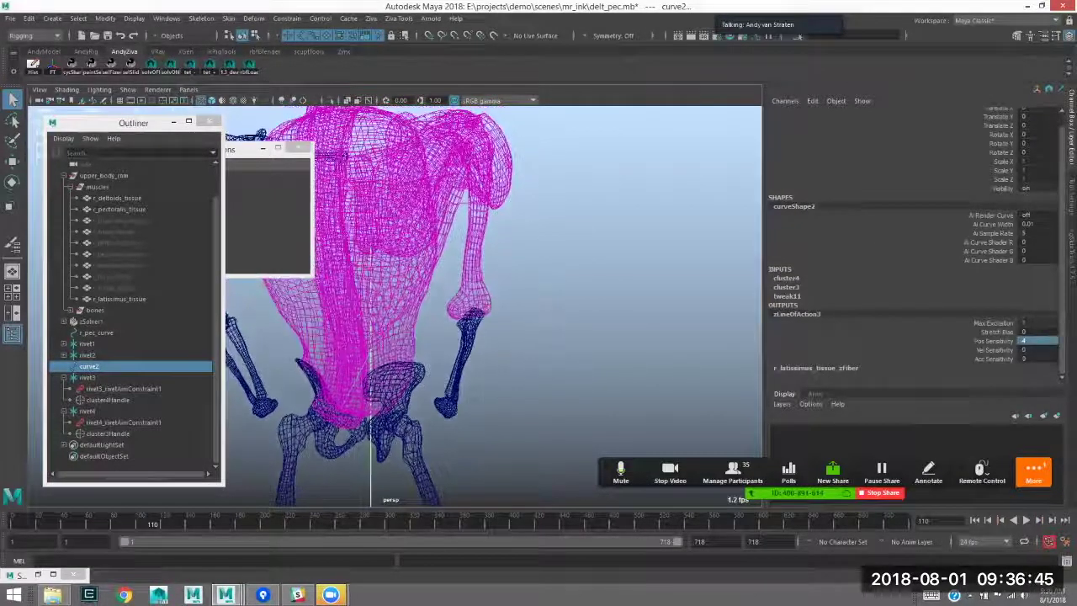
- Play the simulation in shaded display to check the latissimus contraction, stop it and replay it
{"action": "key", "text": "alt+v"}
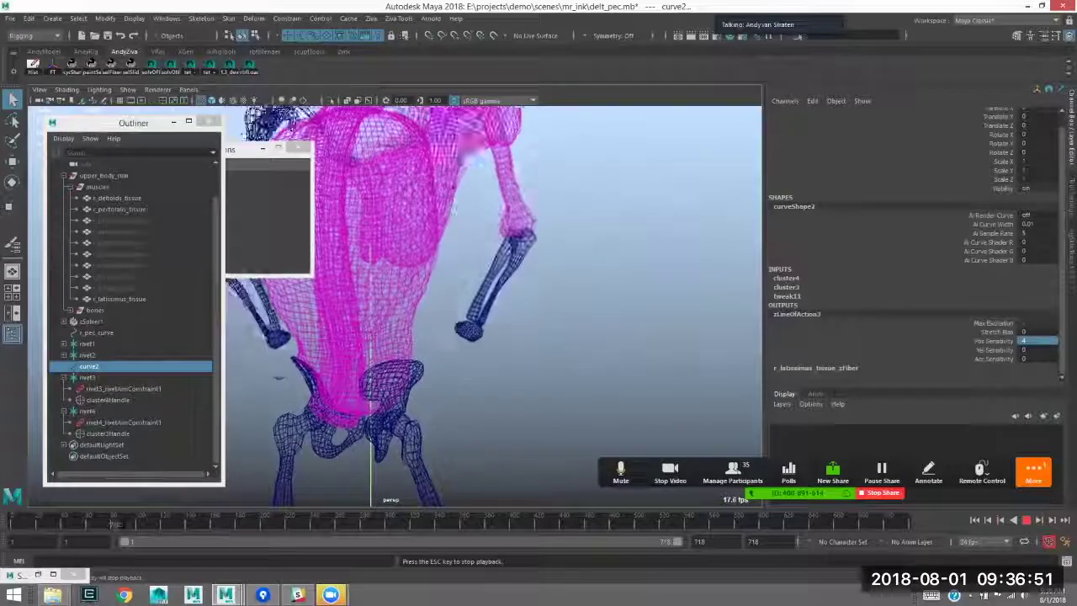
{"action": "key", "text": "5"}
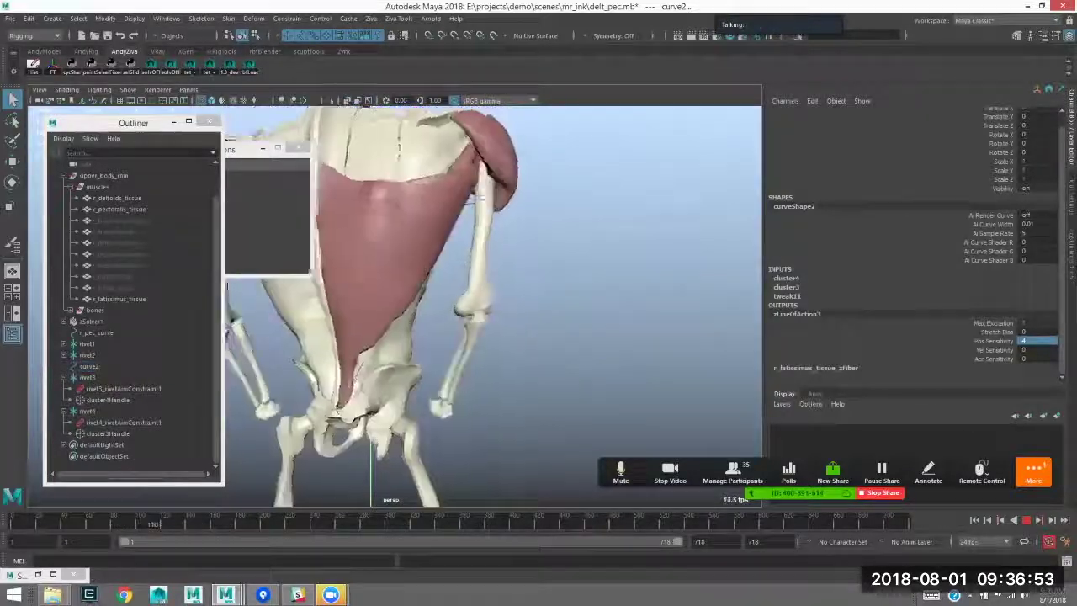
{"action": "left_click", "coordinate": [118, 299]}
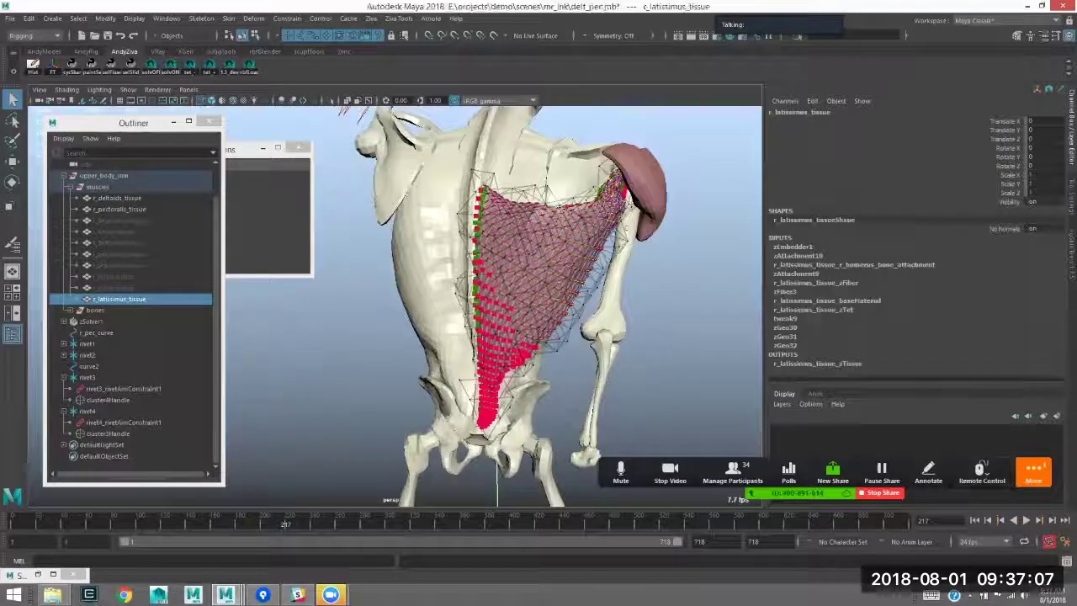
{"action": "left_click", "coordinate": [606, 281]}
{"action": "key", "text": "Escape"}
{"action": "key", "text": "alt+v"}
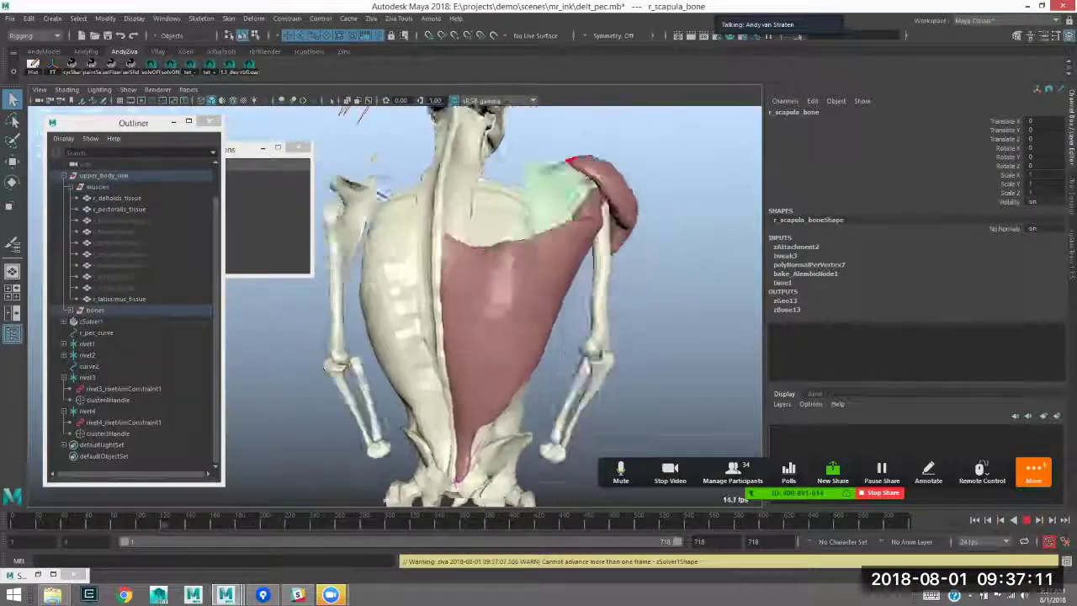
- Examine the latissimus at frame 1 from several angles, up close near the spine and shoulder
{"action": "left_click_drag", "start_coordinate": [468, 255], "coordinate": [466, 256], "text": "alt"}
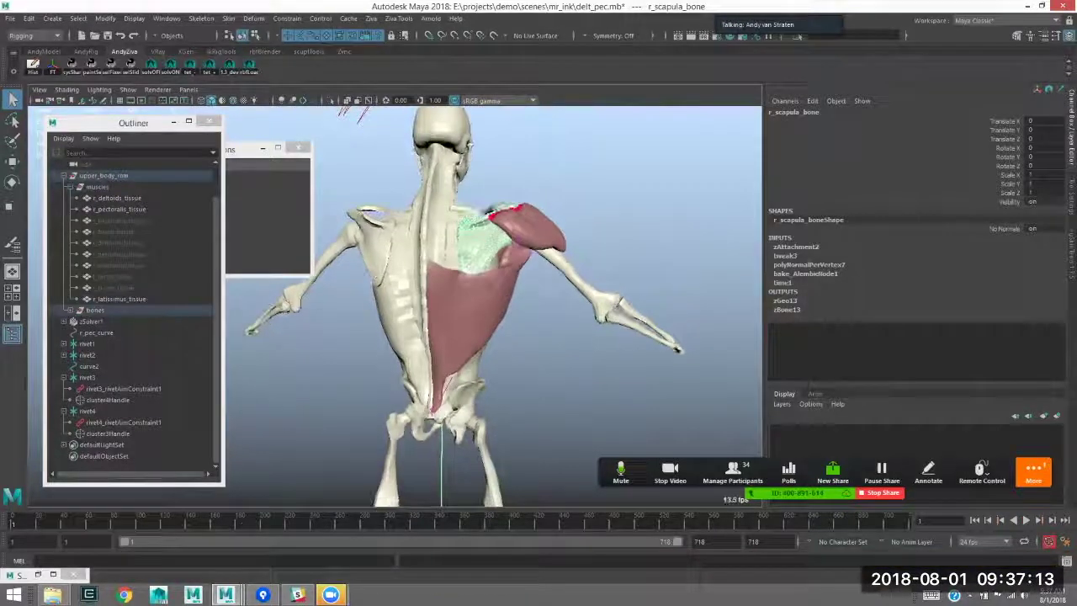
{"action": "left_click", "coordinate": [466, 255]}
{"action": "middle_click_drag", "start_coordinate": [465, 255], "coordinate": [450, 254], "text": "alt"}
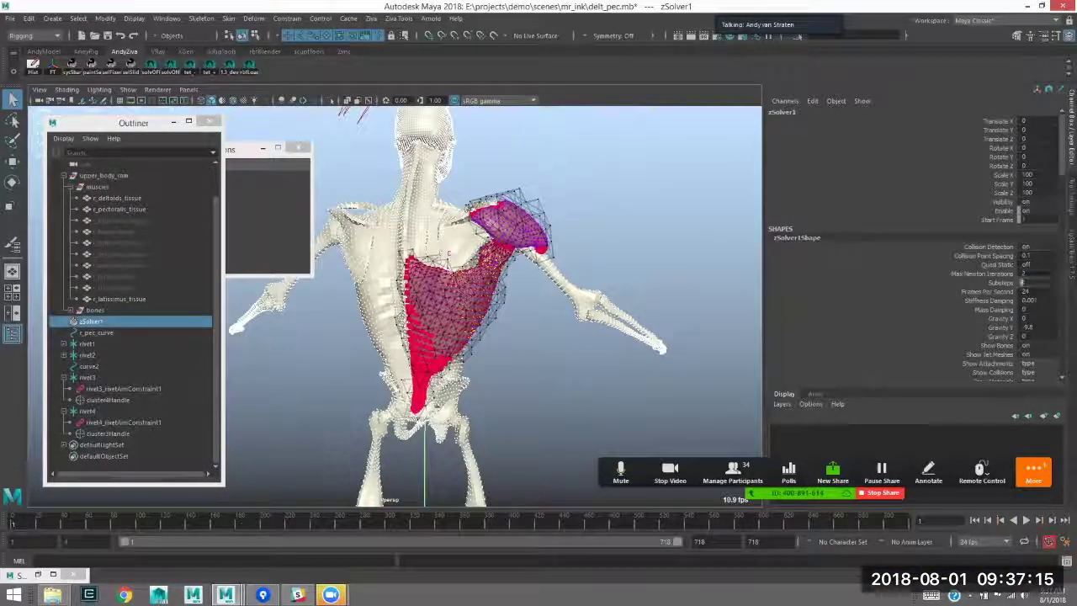
{"action": "scroll", "coordinate": [449, 254], "scroll_direction": "up", "scroll_amount": 5}
{"action": "left_click", "coordinate": [462, 256]}
{"action": "left_click_drag", "start_coordinate": [463, 255], "coordinate": [452, 257], "text": "alt"}
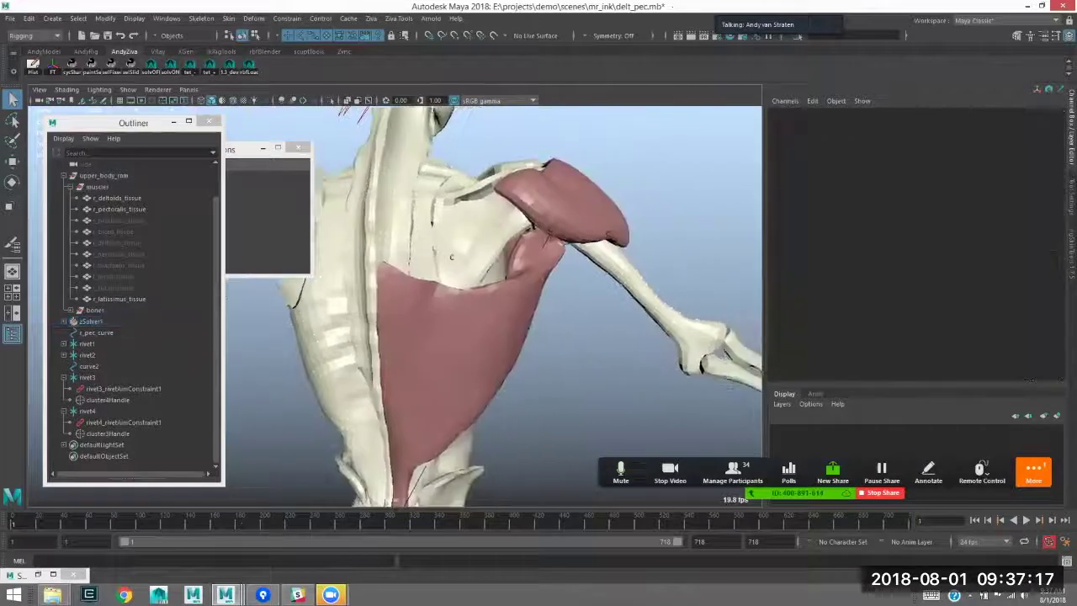
{"action": "left_click", "coordinate": [467, 313]}
{"action": "left_click_drag", "start_coordinate": [467, 313], "coordinate": [484, 303], "text": "alt"}
{"action": "left_click", "coordinate": [482, 229]}
{"action": "left_click_drag", "start_coordinate": [482, 228], "coordinate": [450, 227], "text": "alt"}
{"action": "right_click_drag", "start_coordinate": [496, 278], "coordinate": [446, 281], "text": "alt"}
- Select r_latissimus_tissue, briefly play the simulation to check its attachments and tet mesh, and stop the playback
{"action": "left_click", "coordinate": [471, 303]}
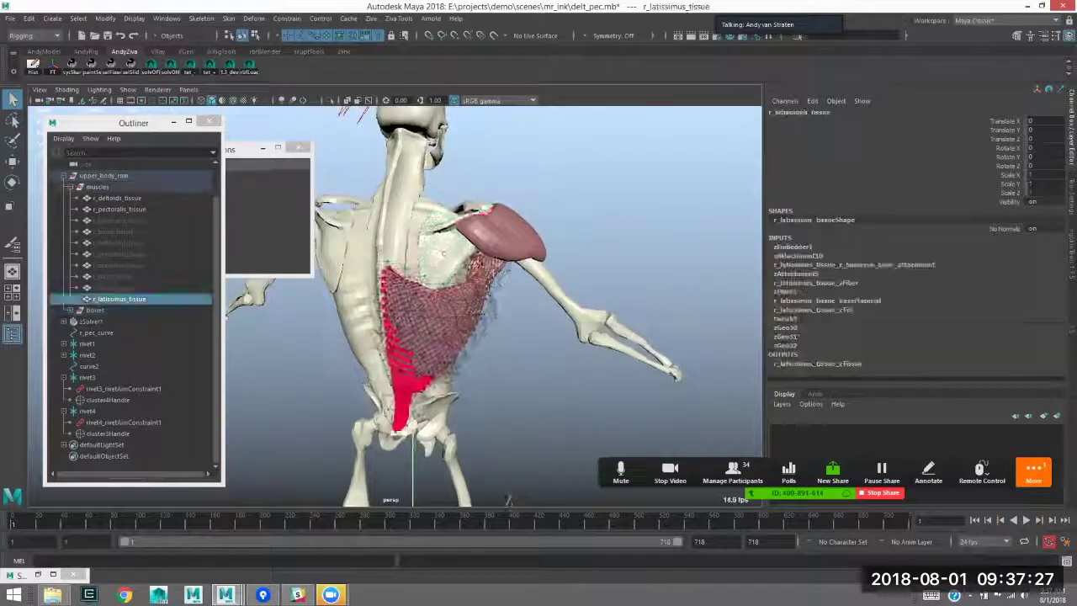
{"action": "left_click_drag", "start_coordinate": [471, 303], "coordinate": [454, 282], "text": "alt"}
{"action": "right_click_drag", "start_coordinate": [454, 282], "coordinate": [505, 286], "text": "alt"}
{"action": "left_click_drag", "start_coordinate": [505, 286], "coordinate": [511, 279], "text": "alt"}
{"action": "key", "text": "alt+v"}
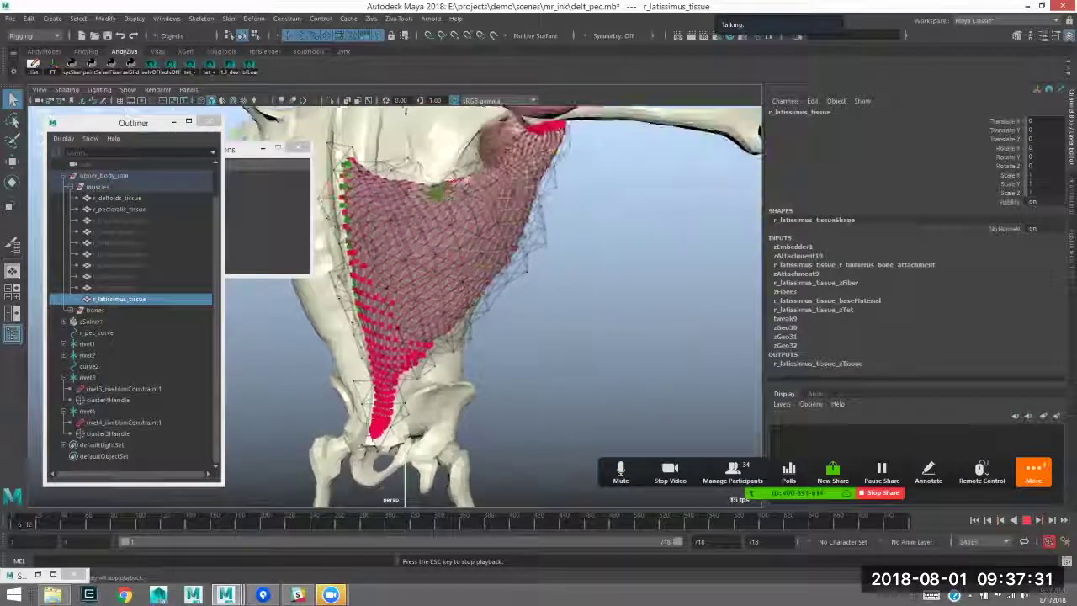
{"action": "key", "text": "Escape"}
- Unhide r_brachialis_tissue and r_bicep_tissue on the front of the right arm
{"action": "right_click_drag", "start_coordinate": [505, 286], "coordinate": [438, 286], "text": "alt"}
{"action": "left_click_drag", "start_coordinate": [505, 286], "coordinate": [281, 286], "text": "alt"}
{"action": "left_click", "coordinate": [546, 286]}
{"action": "left_click_drag", "start_coordinate": [547, 286], "coordinate": [715, 289], "text": "alt"}
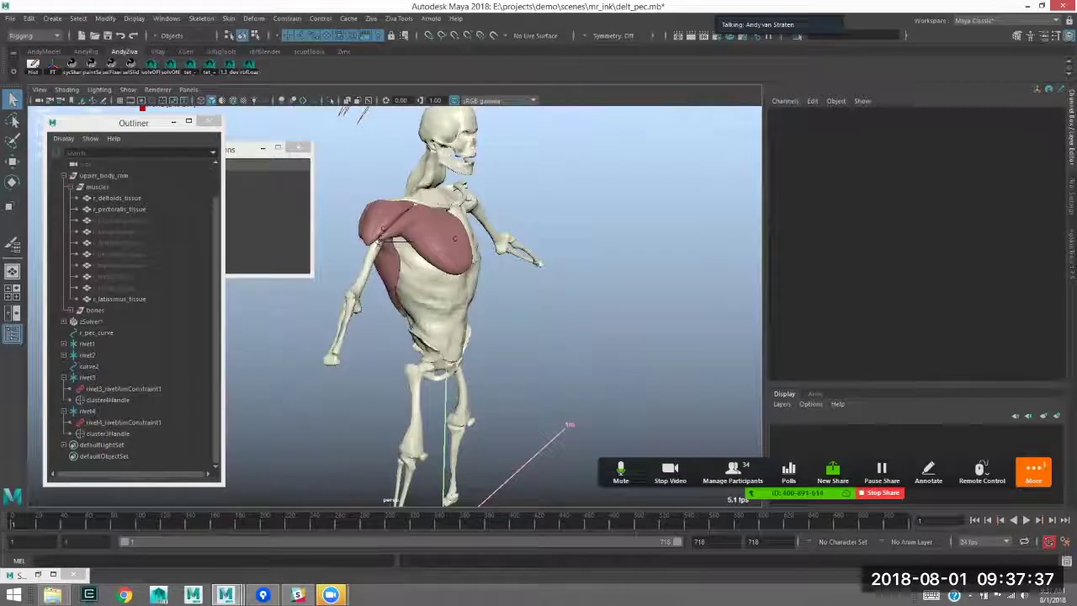
{"action": "left_click_drag", "start_coordinate": [117, 221], "coordinate": [115, 231]}
{"action": "key", "text": "shift+h"}
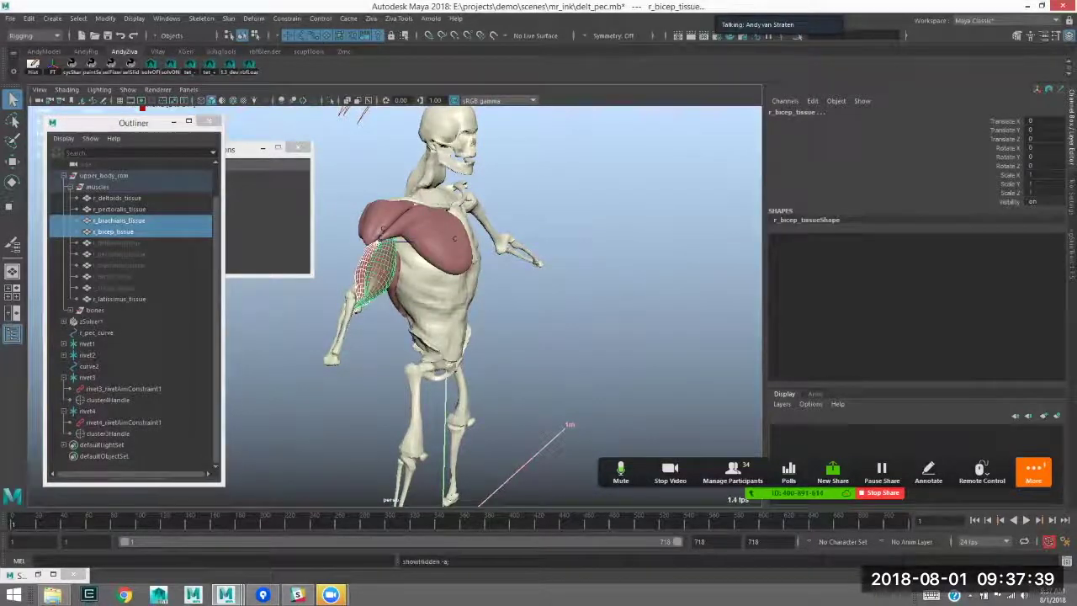
- Convert the right brachialis and bicep meshes into Ziva tissues
{"action": "right_click_drag", "start_coordinate": [504, 320], "coordinate": [606, 320], "text": "alt"}
{"action": "left_click", "coordinate": [622, 320]}
{"action": "left_click", "coordinate": [361, 231]}
{"action": "left_click_drag", "start_coordinate": [362, 231], "coordinate": [446, 232], "text": "alt"}
{"action": "left_click", "coordinate": [330, 202]}
{"action": "left_click_drag", "start_coordinate": [330, 202], "coordinate": [656, 219], "text": "alt"}
{"action": "left_click", "coordinate": [444, 236]}
{"action": "left_click_drag", "start_coordinate": [444, 235], "coordinate": [623, 210], "text": "alt"}
{"action": "left_click", "coordinate": [371, 18]}
{"action": "left_click", "coordinate": [397, 134]}
{"action": "left_click", "coordinate": [389, 236]}
{"action": "key", "text": "g"}
- Select the vertices at the lower tip of r_brachialis_tissue near the elbow
{"action": "left_click", "coordinate": [337, 227]}
{"action": "left_click", "coordinate": [413, 220]}
{"action": "left_click_drag", "start_coordinate": [673, 252], "coordinate": [483, 281], "text": "alt"}
{"action": "left_click", "coordinate": [446, 303]}
{"action": "left_click", "coordinate": [496, 246]}
{"action": "left_click_drag", "start_coordinate": [496, 246], "coordinate": [471, 286], "text": "alt"}
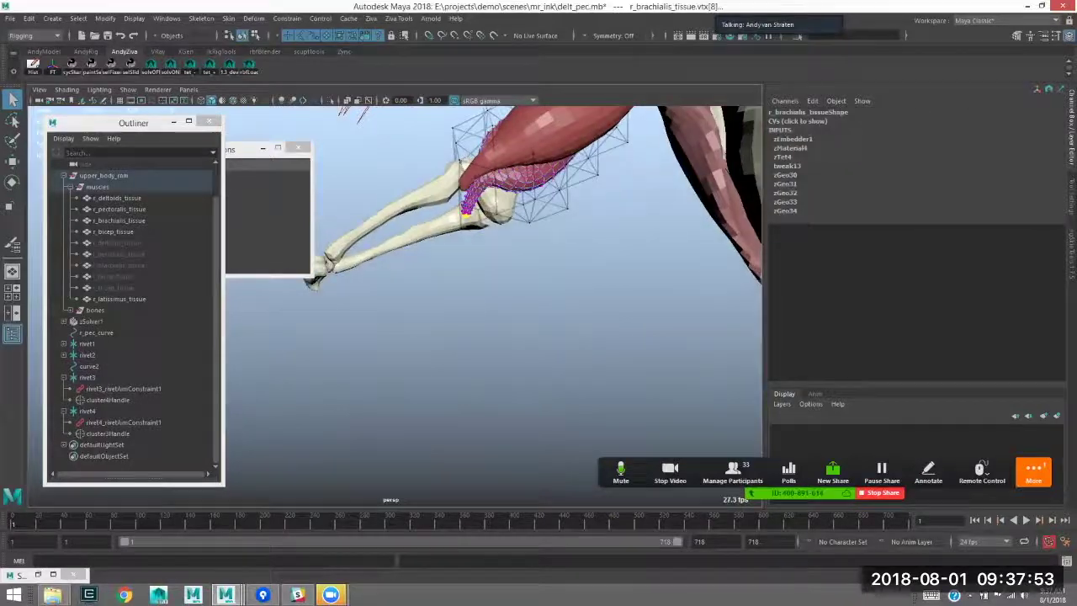
- Add r_ulna_bone to the vertex selection and try to create a Ziva attachment
{"action": "left_click", "coordinate": [444, 236], "text": "shift"}
{"action": "left_click_drag", "start_coordinate": [443, 235], "coordinate": [463, 227], "text": "alt"}
{"action": "left_click", "coordinate": [370, 17]}
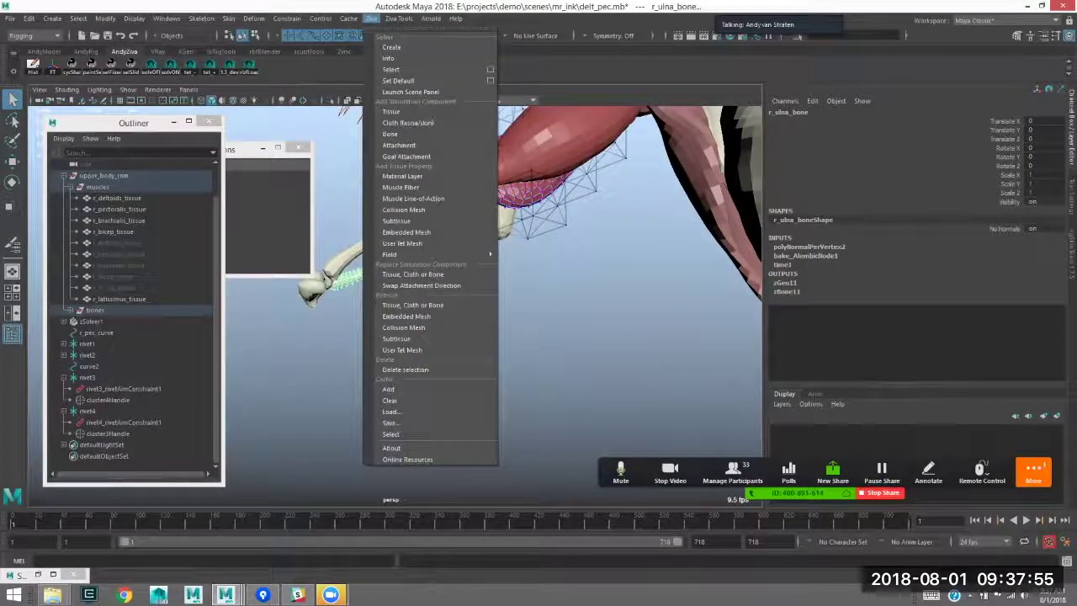
{"action": "left_click", "coordinate": [399, 145]}
- Attach the selected lower brachialis vertices to r_ulna_bone with a Ziva attachment
{"action": "middle_click_drag", "start_coordinate": [454, 223], "coordinate": [433, 268], "text": "alt"}
{"action": "right_click_drag", "start_coordinate": [433, 268], "coordinate": [370, 278], "text": "alt"}
{"action": "left_click_drag", "start_coordinate": [421, 277], "coordinate": [387, 290], "text": "alt"}
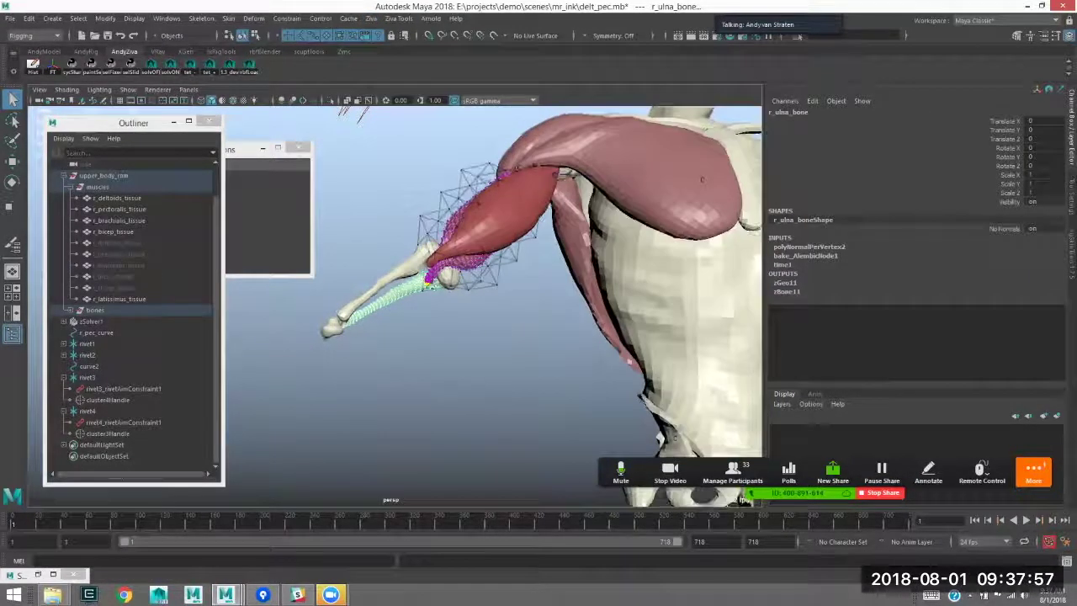
{"action": "middle_click_drag", "start_coordinate": [404, 286], "coordinate": [391, 304], "text": "alt"}
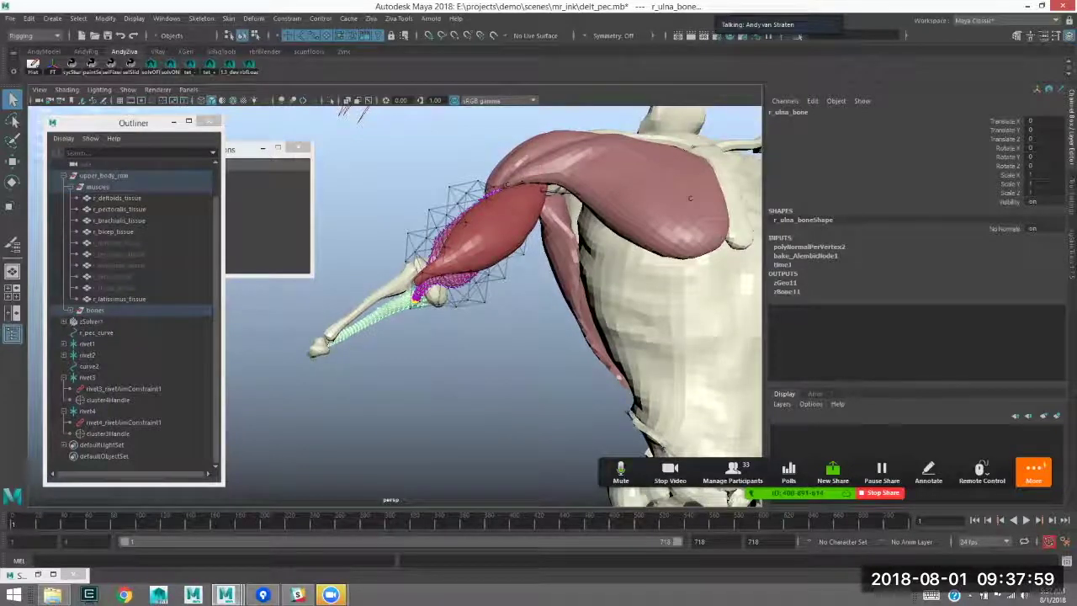
{"action": "left_click_drag", "start_coordinate": [648, 452], "coordinate": [678, 490], "text": "alt"}
{"action": "left_click_drag", "start_coordinate": [652, 362], "coordinate": [574, 344], "text": "alt"}
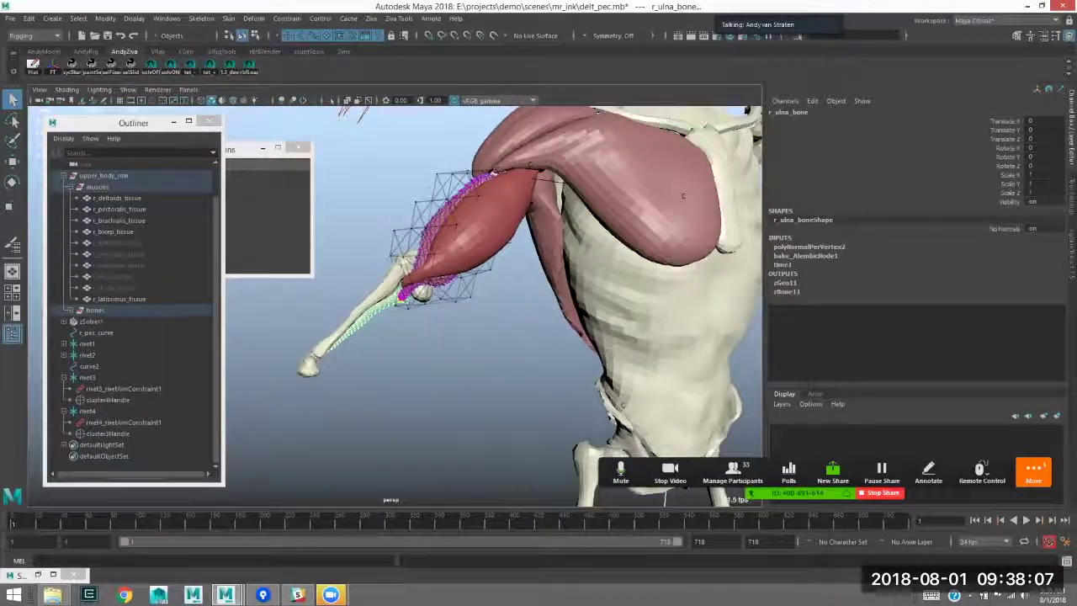
{"action": "middle_click_drag", "start_coordinate": [383, 333], "coordinate": [396, 360], "text": "alt"}
{"action": "right_click_drag", "start_coordinate": [396, 360], "coordinate": [438, 360], "text": "alt"}
{"action": "middle_click_drag", "start_coordinate": [437, 360], "coordinate": [427, 332], "text": "alt"}
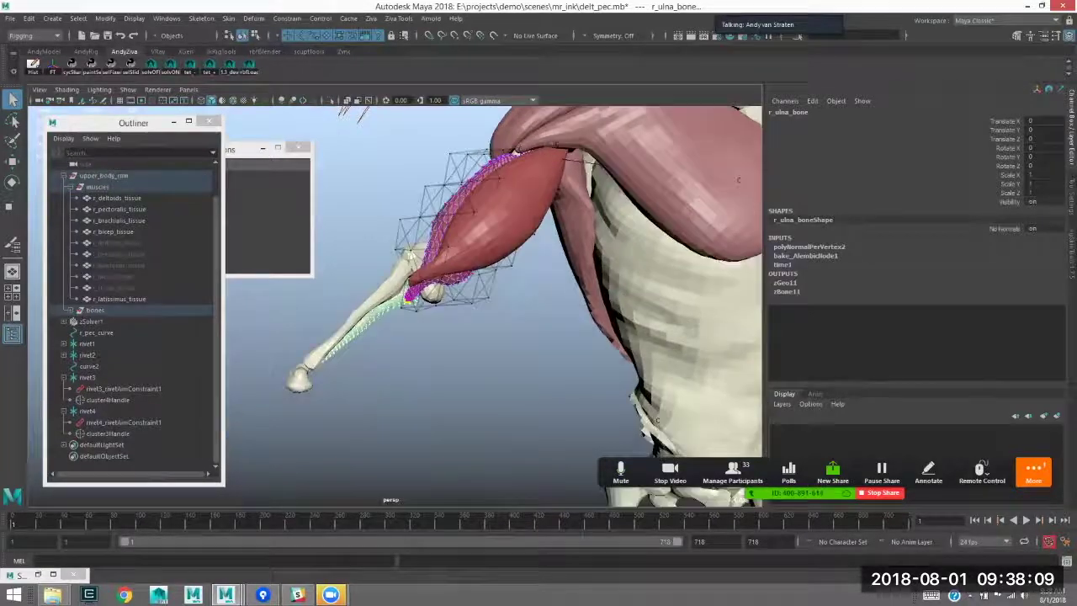
{"action": "left_click", "coordinate": [371, 19]}
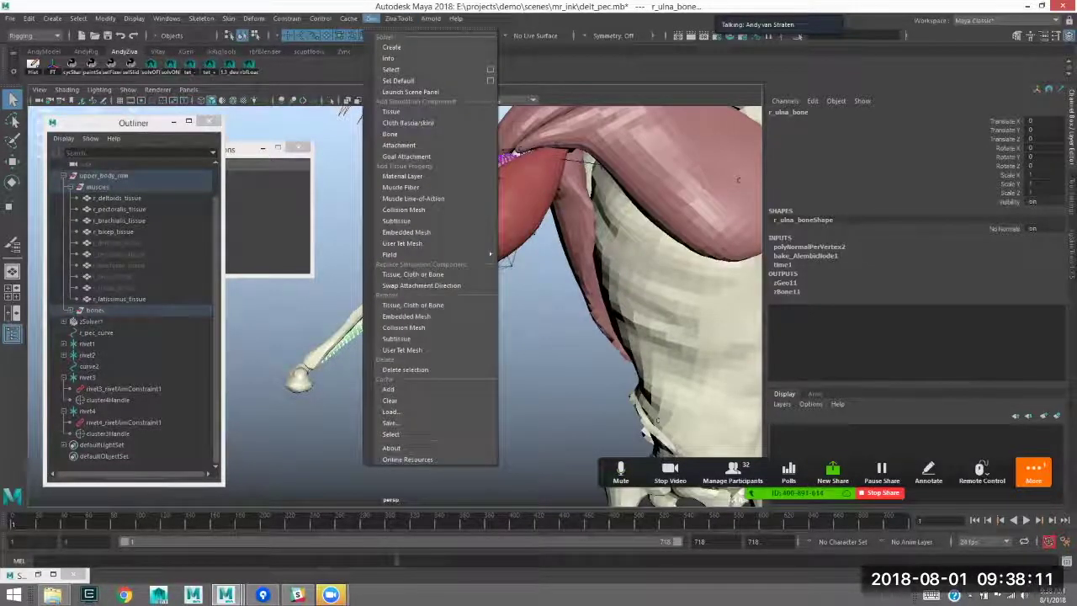
{"action": "left_click", "coordinate": [399, 144]}
{"action": "middle_click_drag", "start_coordinate": [405, 180], "coordinate": [372, 229], "text": "alt"}
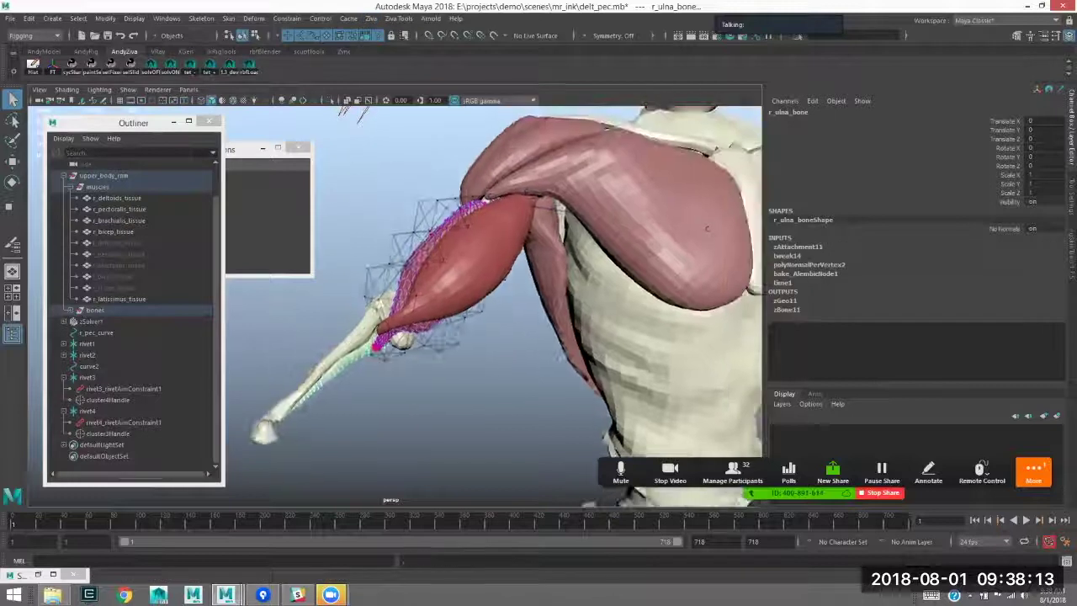
- Isolate r_brachialis_tissue and r_humerus_bone in the viewport and select the brachialis
{"action": "left_click", "coordinate": [367, 234]}
{"action": "left_click_drag", "start_coordinate": [367, 233], "coordinate": [395, 273], "text": "alt"}
{"action": "left_click", "coordinate": [409, 246]}
{"action": "left_click", "coordinate": [353, 244]}
{"action": "left_click", "coordinate": [409, 246]}
{"action": "left_click", "coordinate": [91, 321], "text": "ctrl"}
{"action": "left_click", "coordinate": [337, 252]}
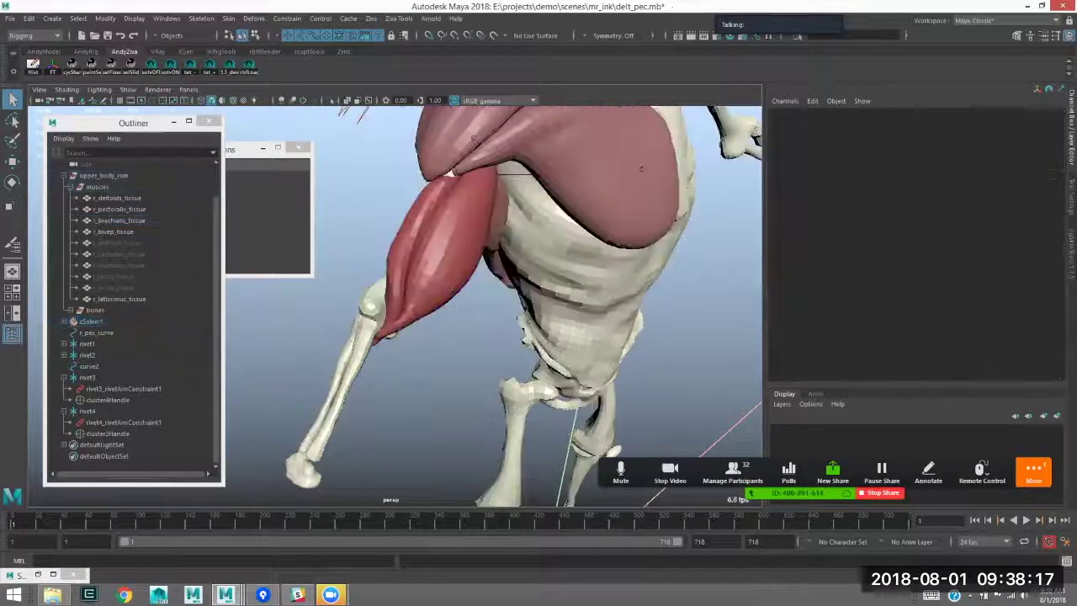
{"action": "left_click", "coordinate": [405, 248]}
{"action": "key", "text": "ctrl+1"}
{"action": "left_click_drag", "start_coordinate": [405, 248], "coordinate": [438, 261], "text": "alt"}
{"action": "left_click", "coordinate": [425, 253]}
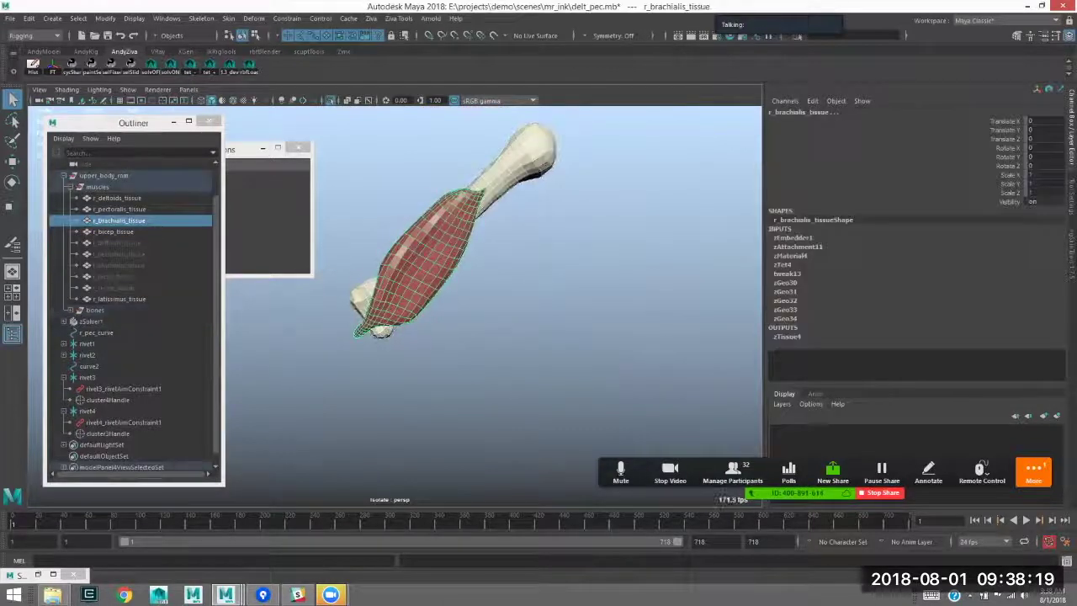
- Attach the vertices at the upper end of the brachialis to r_humerus_bone and leave the isolated view
{"action": "right_click_drag", "start_coordinate": [425, 253], "coordinate": [379, 252]}
{"action": "left_click_drag", "start_coordinate": [503, 179], "coordinate": [477, 202]}
{"action": "left_click", "coordinate": [519, 160], "text": "shift"}
{"action": "left_click", "coordinate": [371, 19]}
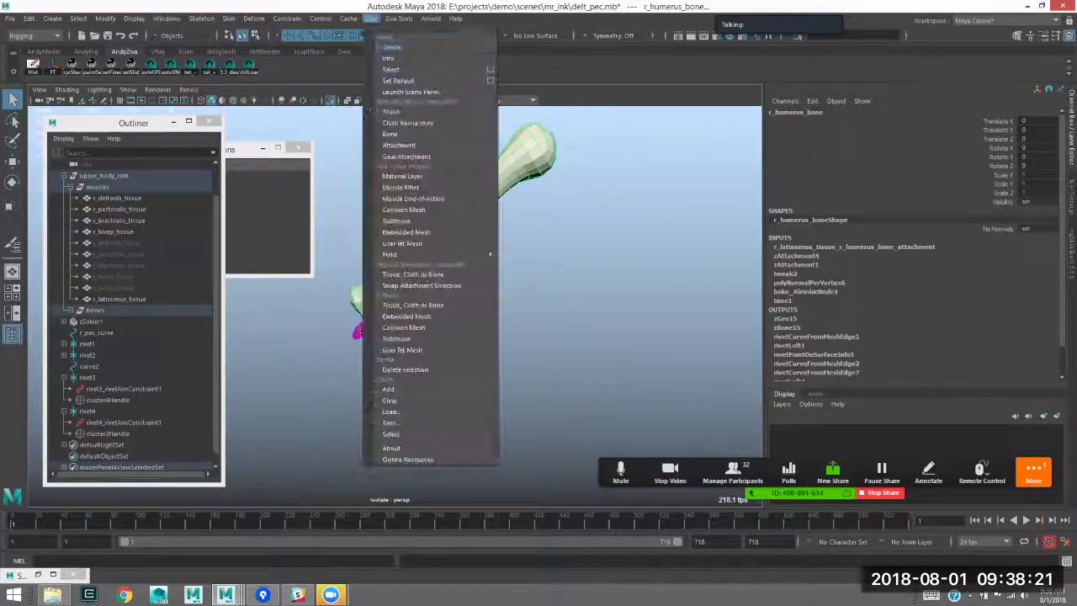
{"action": "left_click", "coordinate": [400, 145]}
{"action": "key", "text": "ctrl+1"}
- Select the r_brachialis_tissue vertices within a proximity radius of 0.25 of r_humerus_bone
{"action": "left_click_drag", "start_coordinate": [437, 295], "coordinate": [555, 320], "text": "alt"}
{"action": "left_click", "coordinate": [505, 324]}
{"action": "left_click", "coordinate": [413, 336]}
{"action": "left_click_drag", "start_coordinate": [412, 336], "coordinate": [437, 333], "text": "alt"}
{"action": "left_click", "coordinate": [551, 332]}
{"action": "left_click_drag", "start_coordinate": [551, 332], "coordinate": [631, 315], "text": "alt"}
{"action": "left_click", "coordinate": [658, 265], "text": "shift"}
{"action": "left_click_drag", "start_coordinate": [658, 265], "coordinate": [686, 265], "text": "alt"}
{"action": "left_click_drag", "start_coordinate": [246, 150], "coordinate": [358, 164]}
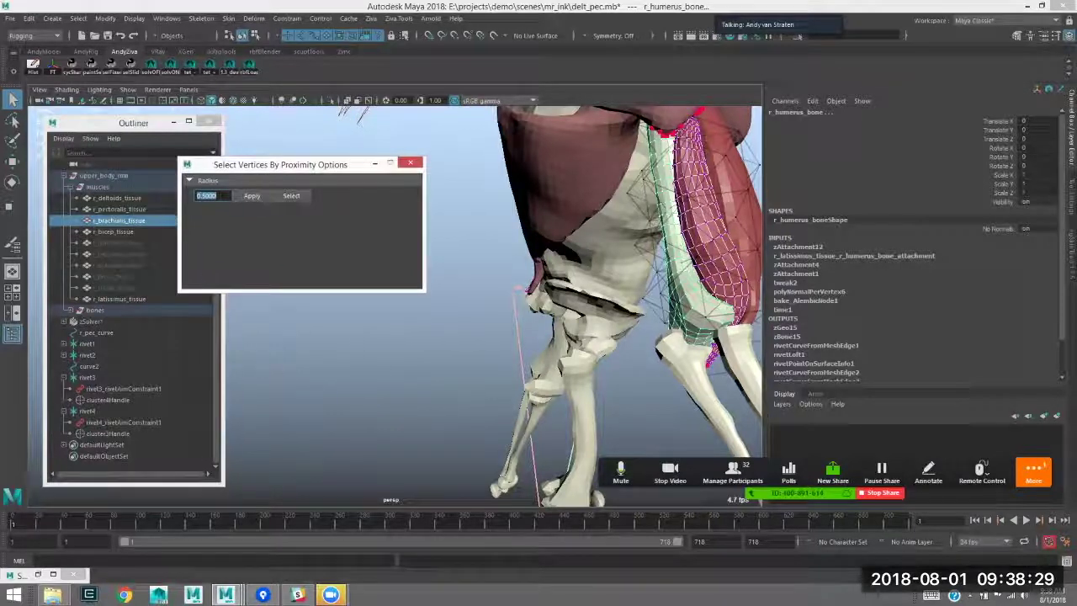
{"action": "type", "text": "0.1"}
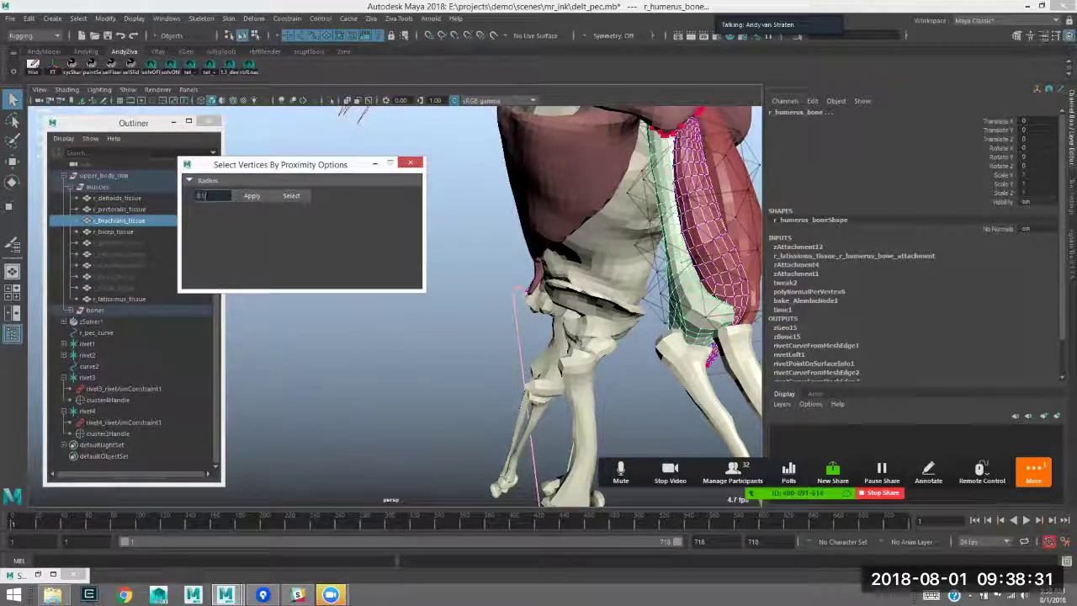
{"action": "key", "text": "Return"}
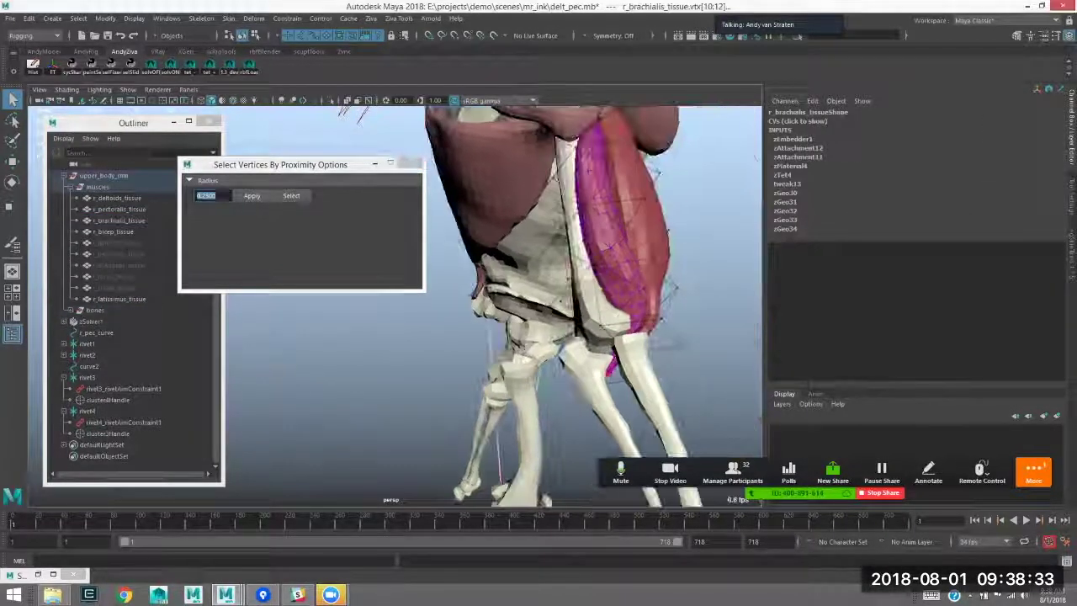
- Inspect the proximity-selected brachialis vertices, add r_humerus_bone to the selection and create a Ziva attachment between them
{"action": "left_click_drag", "start_coordinate": [505, 336], "coordinate": [589, 328], "text": "alt"}
{"action": "right_click_drag", "start_coordinate": [589, 328], "coordinate": [639, 332], "text": "alt"}
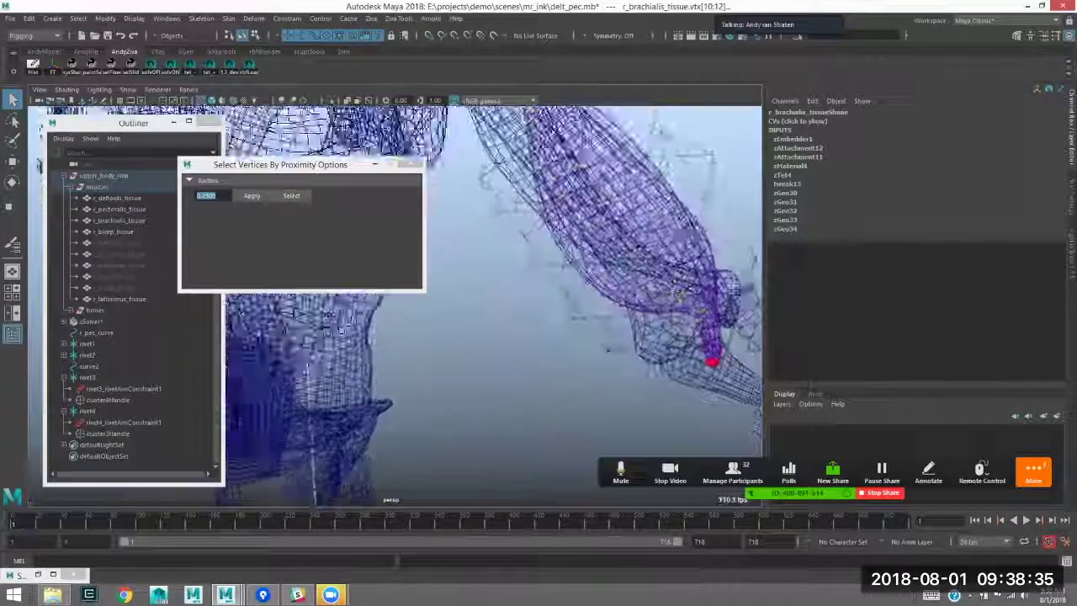
{"action": "left_click_drag", "start_coordinate": [639, 332], "coordinate": [665, 336], "text": "alt"}
{"action": "key", "text": "5"}
{"action": "left_click_drag", "start_coordinate": [589, 328], "coordinate": [504, 315], "text": "alt"}
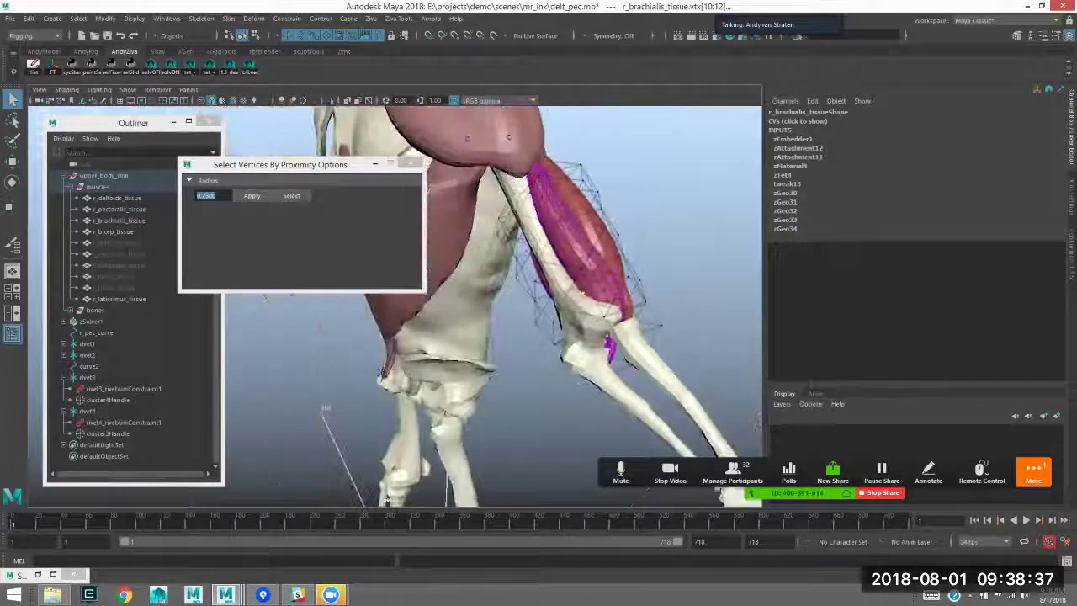
{"action": "left_click", "coordinate": [542, 252]}
{"action": "left_click_drag", "start_coordinate": [542, 253], "coordinate": [524, 236], "text": "alt"}
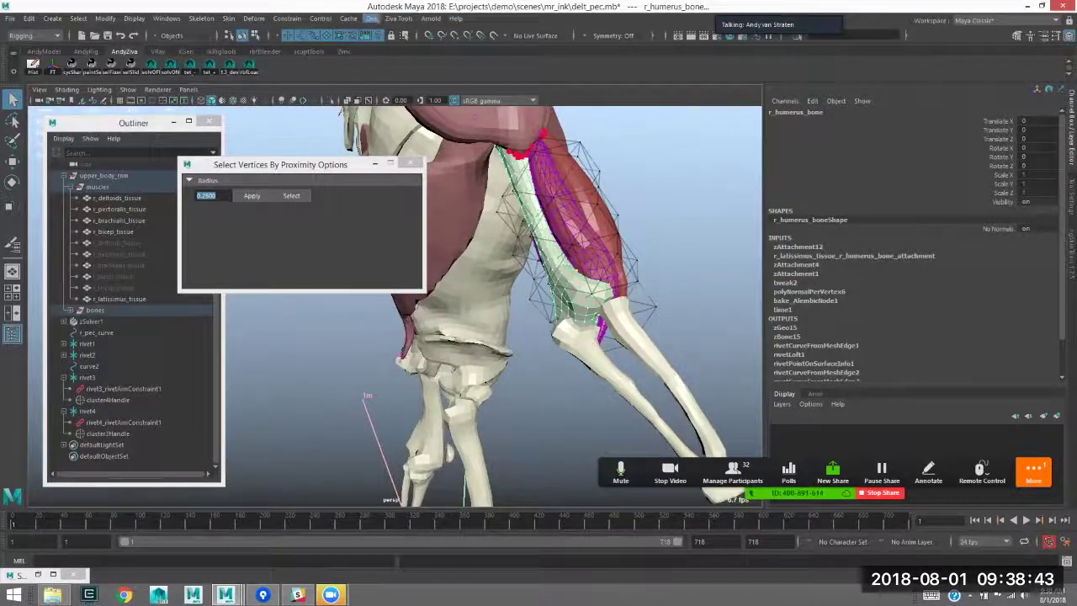
{"action": "left_click", "coordinate": [371, 19]}
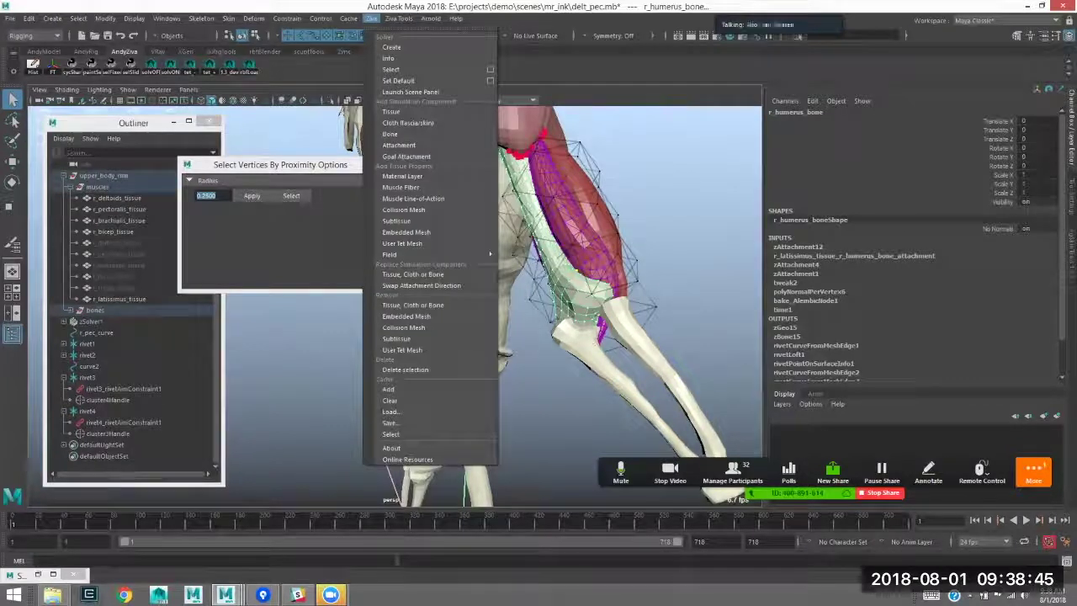
{"action": "left_click", "coordinate": [399, 145]}
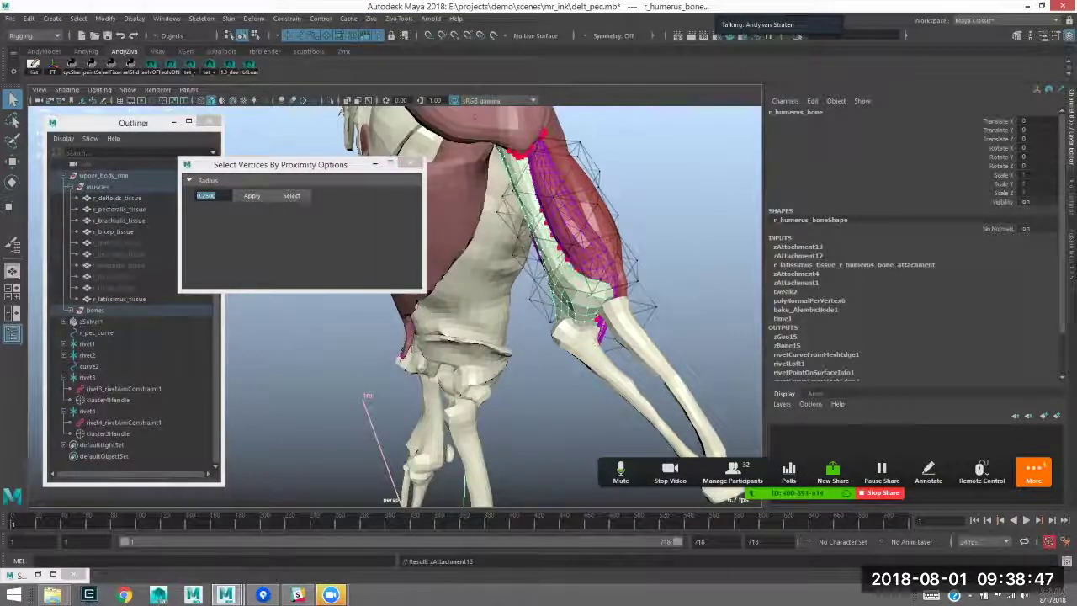
- Set the stiffness exponent of the newest sliding brachialis-to-humerus attachment to 10^5 and clear the selection
{"action": "left_click", "coordinate": [797, 246]}
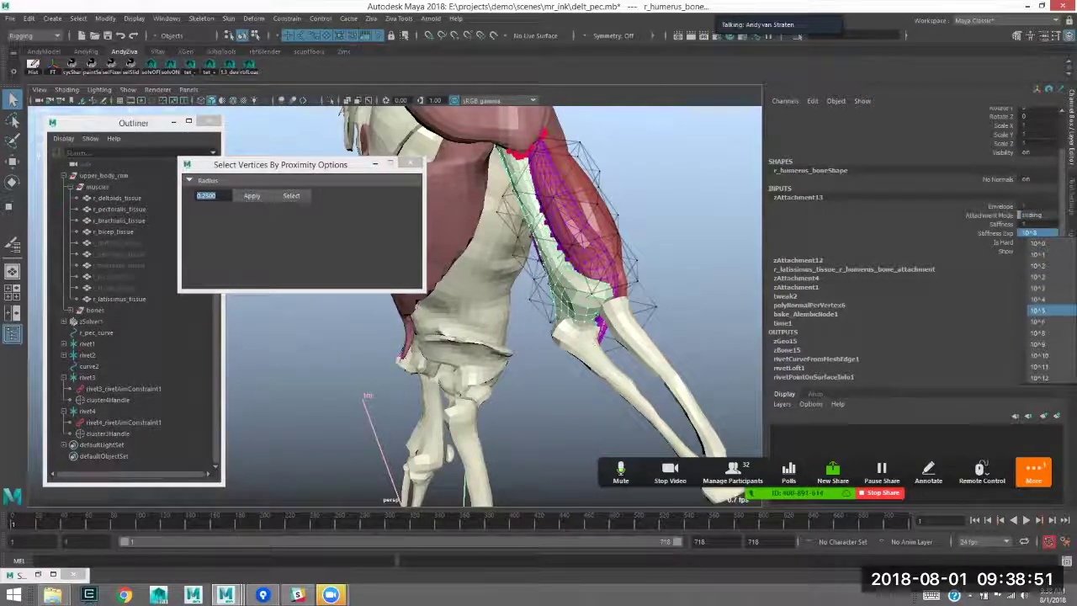
{"action": "left_click", "coordinate": [1038, 311]}
{"action": "left_click_drag", "start_coordinate": [665, 210], "coordinate": [698, 217], "text": "alt"}
{"action": "left_click", "coordinate": [698, 217]}
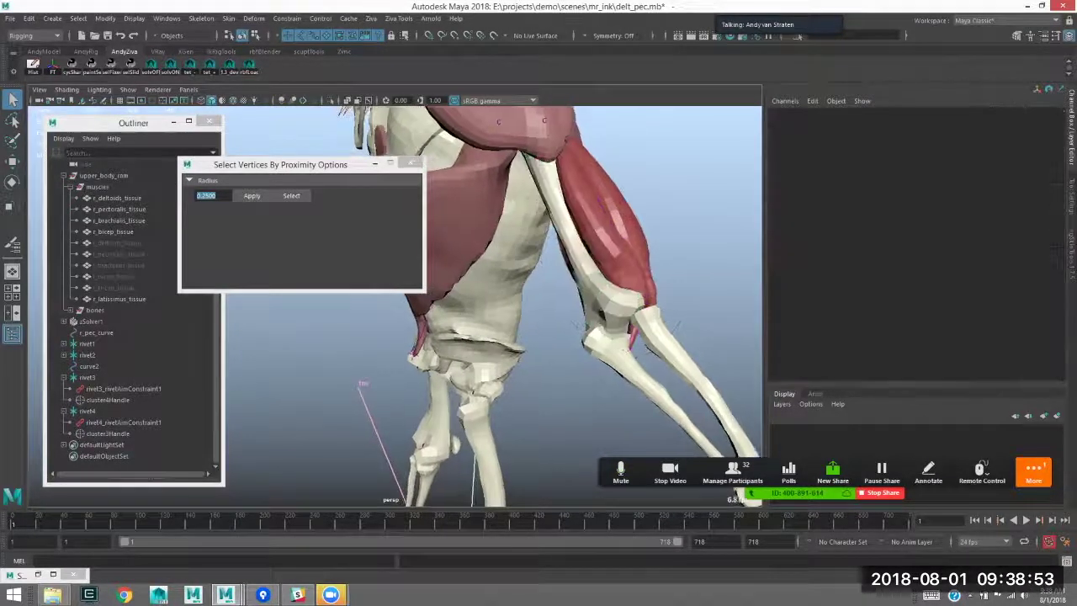
- Examine the attachment points of r_brachialis_tissue along the humerus and near the elbow
{"action": "left_click", "coordinate": [612, 235]}
{"action": "left_click_drag", "start_coordinate": [613, 235], "coordinate": [630, 239], "text": "alt"}
{"action": "middle_click_drag", "start_coordinate": [629, 239], "coordinate": [560, 256], "text": "alt"}
{"action": "right_click_drag", "start_coordinate": [559, 256], "coordinate": [599, 250], "text": "alt"}
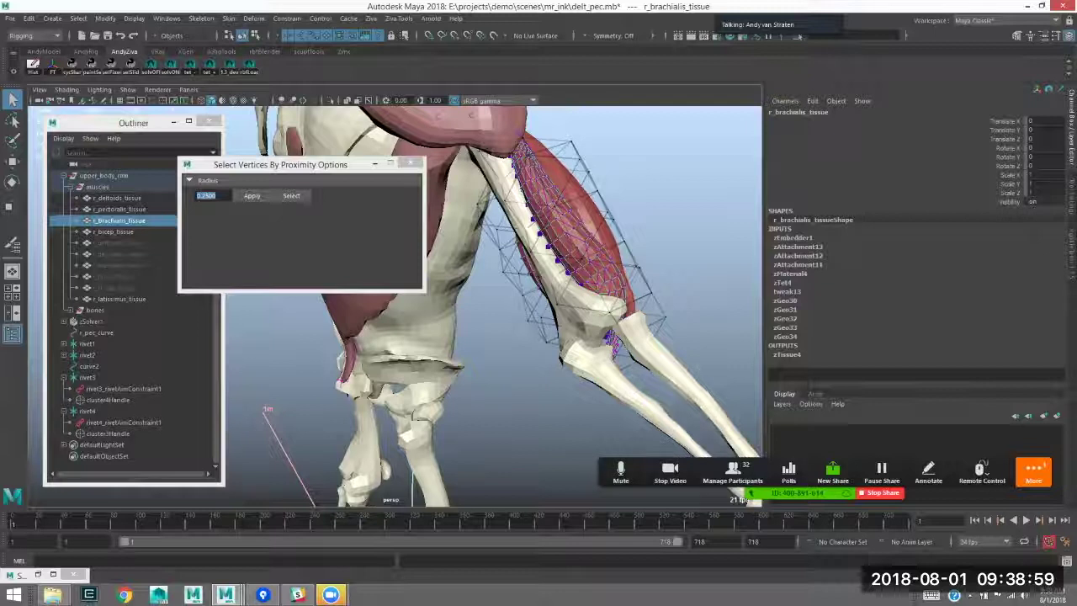
{"action": "left_click_drag", "start_coordinate": [666, 436], "coordinate": [580, 482], "text": "alt"}
{"action": "mouse_move", "coordinate": [669, 239]}
{"action": "left_mouse_down", "text": "alt"}
{"action": "mouse_move", "coordinate": [700, 234]}
{"action": "mouse_move", "coordinate": [685, 244]}
{"action": "left_mouse_up", "text": "alt"}
{"action": "left_click", "coordinate": [685, 244]}
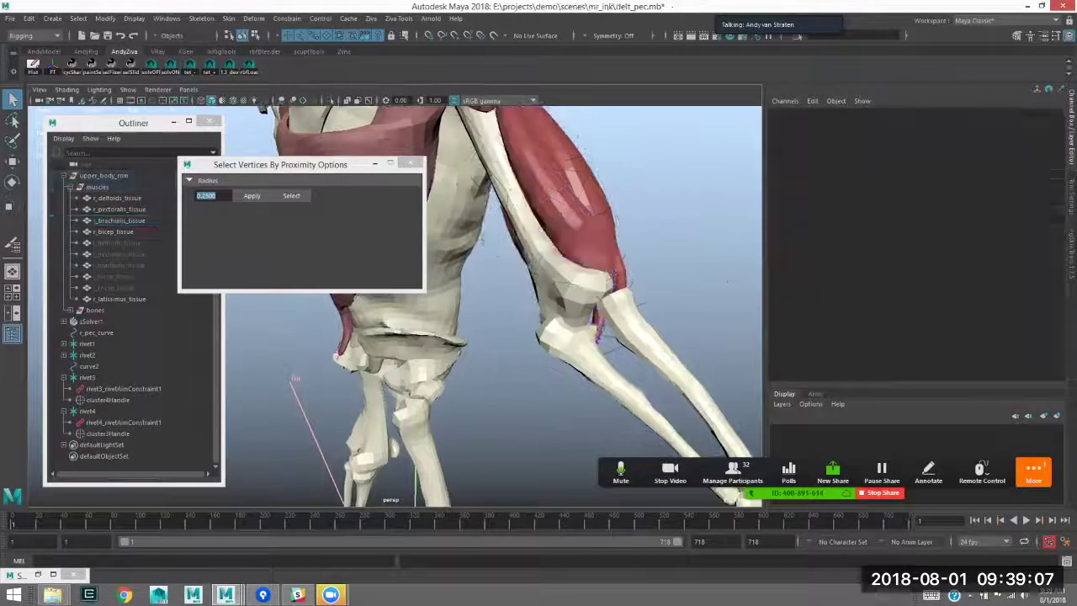
{"action": "left_click_drag", "start_coordinate": [648, 172], "coordinate": [560, 211]}
{"action": "left_click_drag", "start_coordinate": [731, 268], "coordinate": [728, 280], "text": "alt"}
{"action": "left_click", "coordinate": [727, 280]}
- Check in wireframe which r_brachialis_tissue vertices lie within the proximity radius of r_humerus_bone
{"action": "left_click", "coordinate": [627, 327]}
{"action": "left_click_drag", "start_coordinate": [648, 324], "coordinate": [691, 311], "text": "alt"}
{"action": "left_click", "coordinate": [608, 262], "text": "shift"}
{"action": "left_click_drag", "start_coordinate": [526, 265], "coordinate": [539, 264], "text": "alt"}
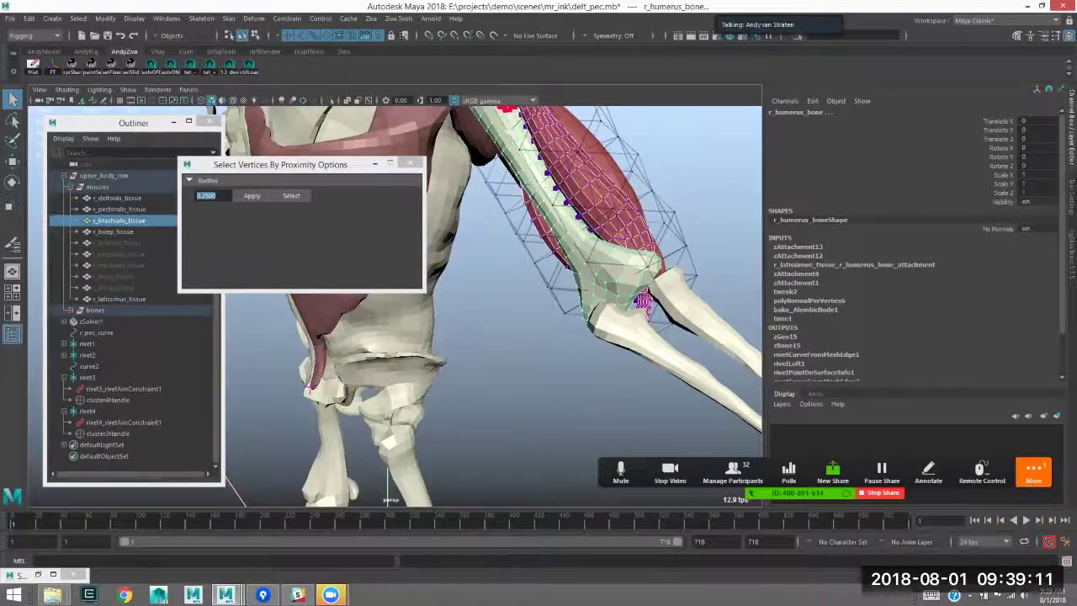
{"action": "left_click", "coordinate": [291, 195]}
{"action": "middle_click_drag", "start_coordinate": [504, 269], "coordinate": [475, 298], "text": "alt"}
{"action": "key", "text": "4"}
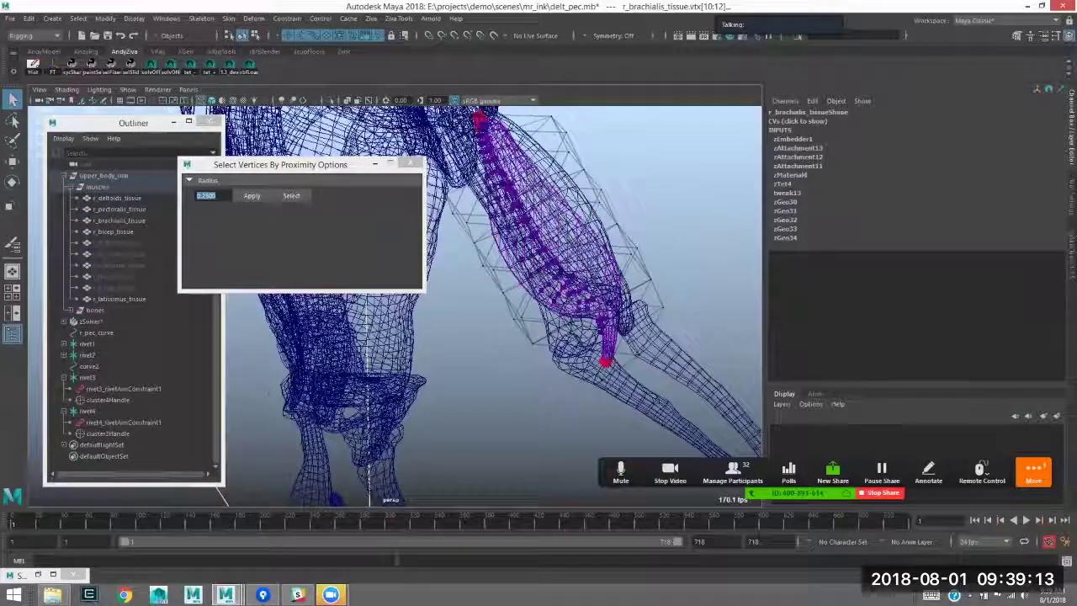
{"action": "scroll", "coordinate": [588, 320], "scroll_direction": "up", "scroll_amount": 2}
{"action": "left_click", "coordinate": [725, 252]}
{"action": "left_click", "coordinate": [653, 352]}
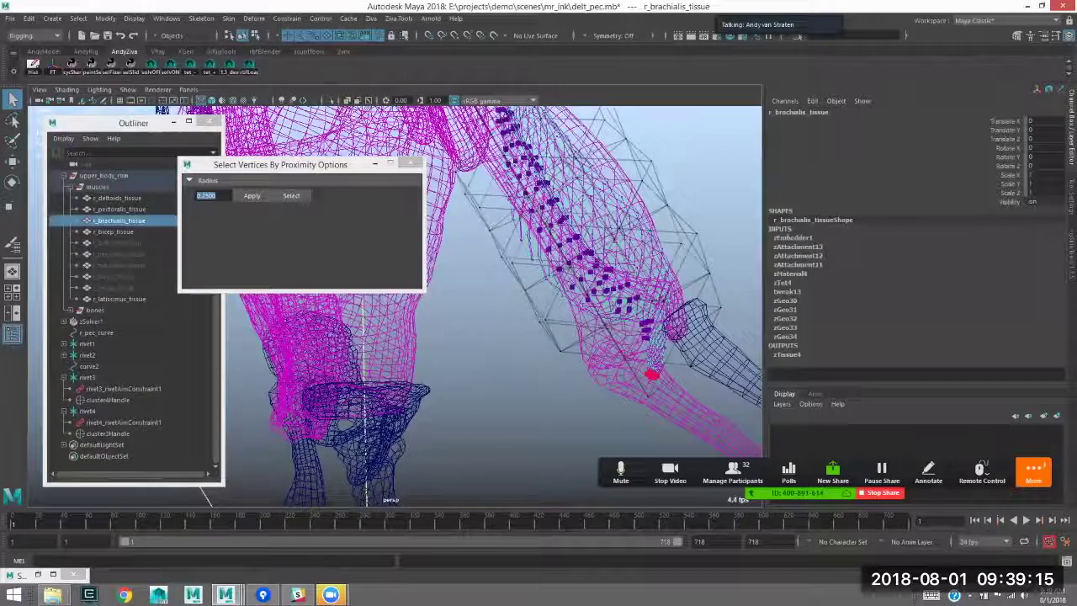
{"action": "left_click", "coordinate": [505, 387]}
{"action": "key", "text": "5"}
- Isolate r_brachialis_tissue and r_humerus_bone and select the brachialis vertices within the proximity radius of the bone
{"action": "left_click", "coordinate": [618, 215]}
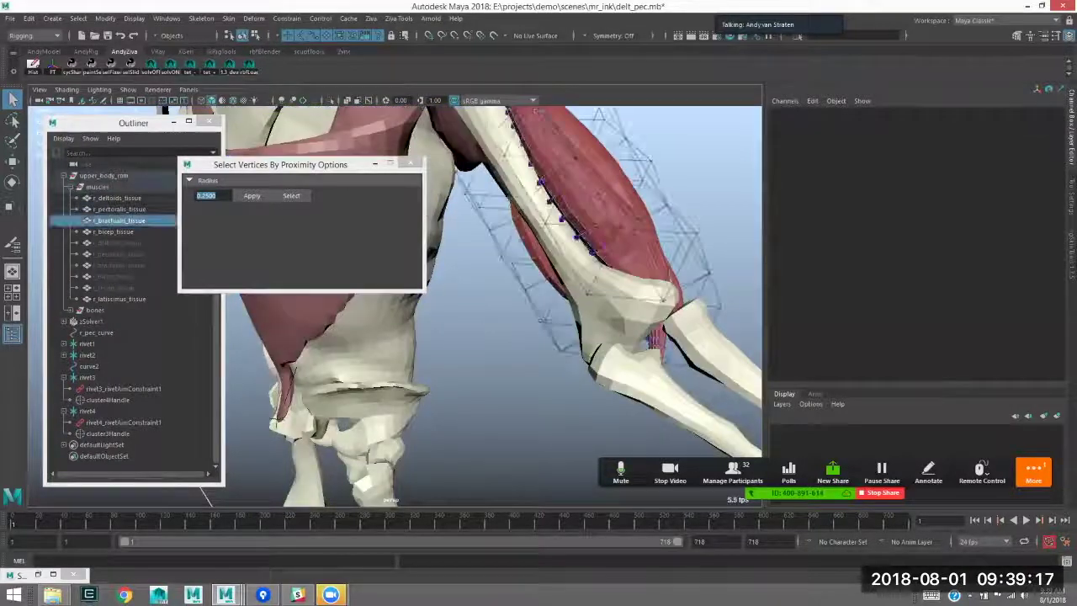
{"action": "left_click", "coordinate": [618, 294], "text": "shift"}
{"action": "key", "text": "ctrl+1"}
{"action": "left_click", "coordinate": [291, 195]}
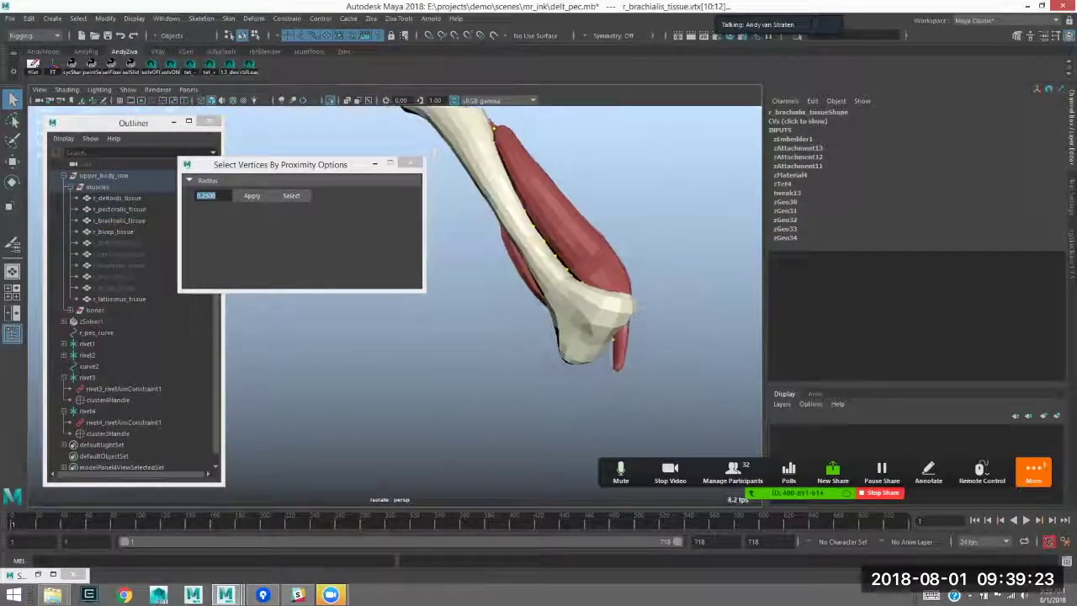
- Add r_humerus_bone to the selected brachialis vertices and create a Ziva attachment between them
{"action": "left_click", "coordinate": [523, 256], "text": "shift"}
{"action": "middle_click_drag", "start_coordinate": [523, 259], "coordinate": [535, 271], "text": "alt"}
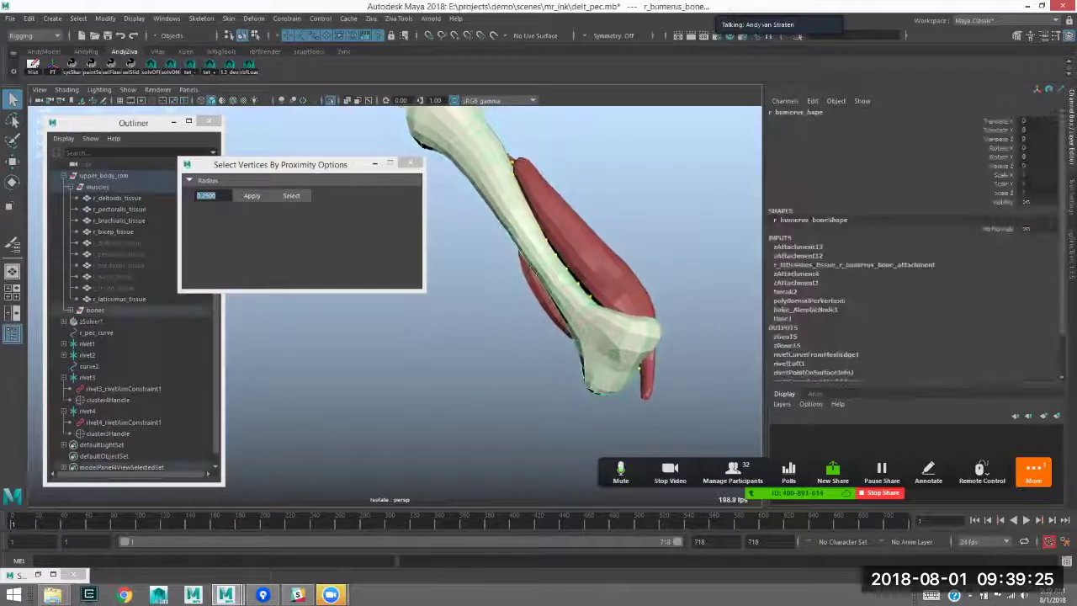
{"action": "left_click", "coordinate": [370, 18]}
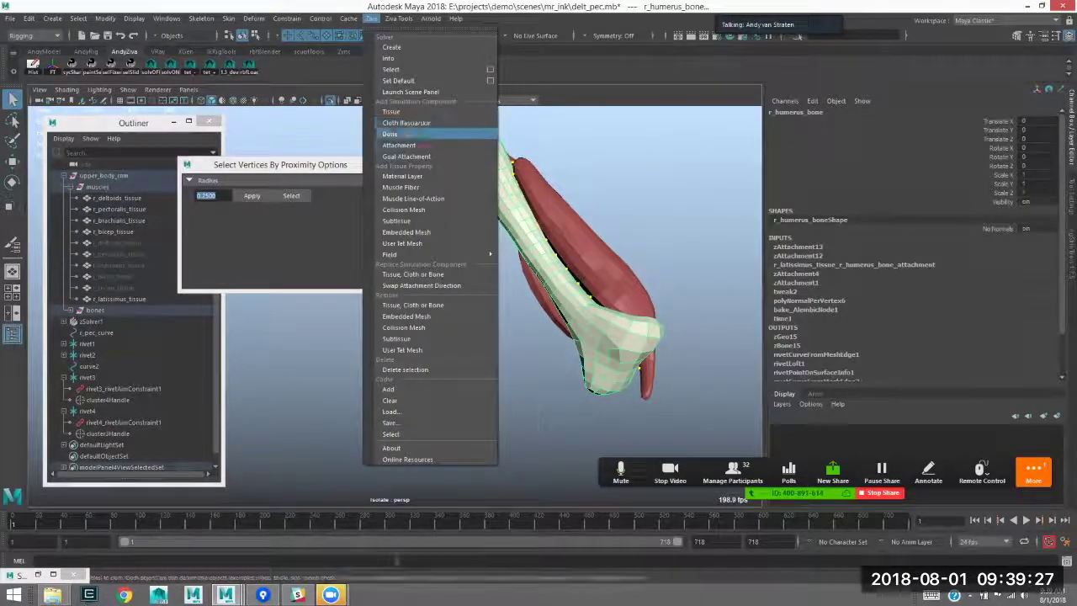
{"action": "left_click", "coordinate": [404, 145]}
- Set the new fixed brachialis-to-humerus attachment's stiffness exponent to 10^5 and leave the isolated view
{"action": "left_click", "coordinate": [798, 247]}
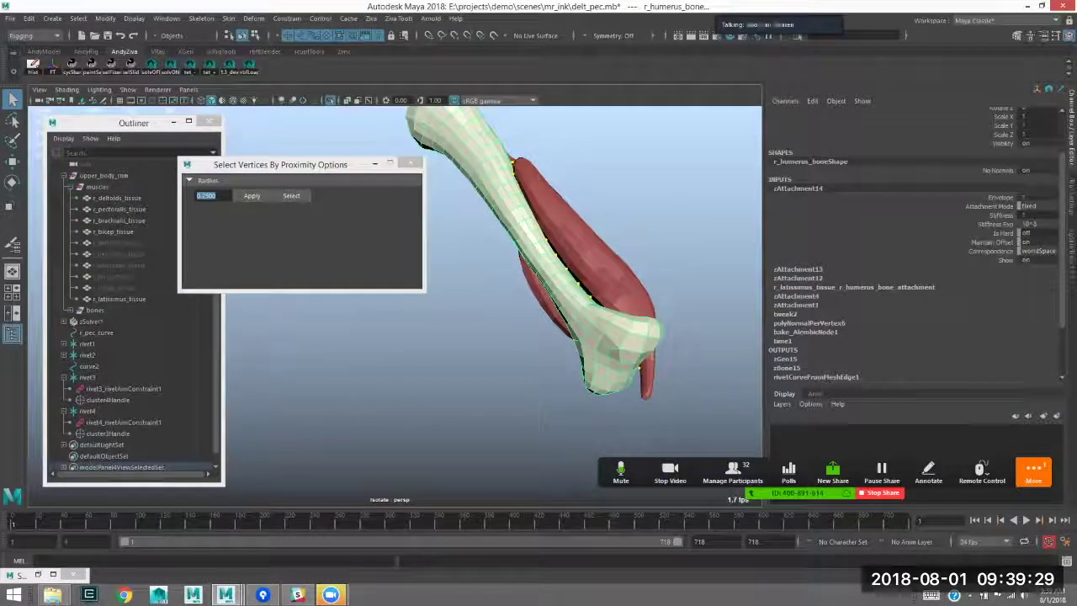
{"action": "left_click", "coordinate": [1027, 224]}
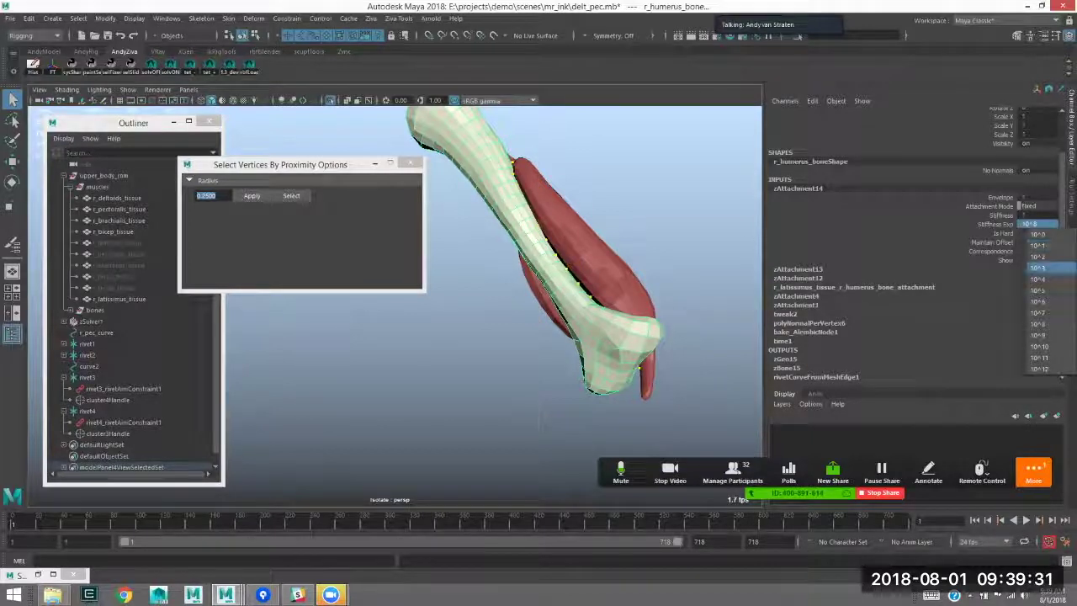
{"action": "left_click", "coordinate": [1037, 290]}
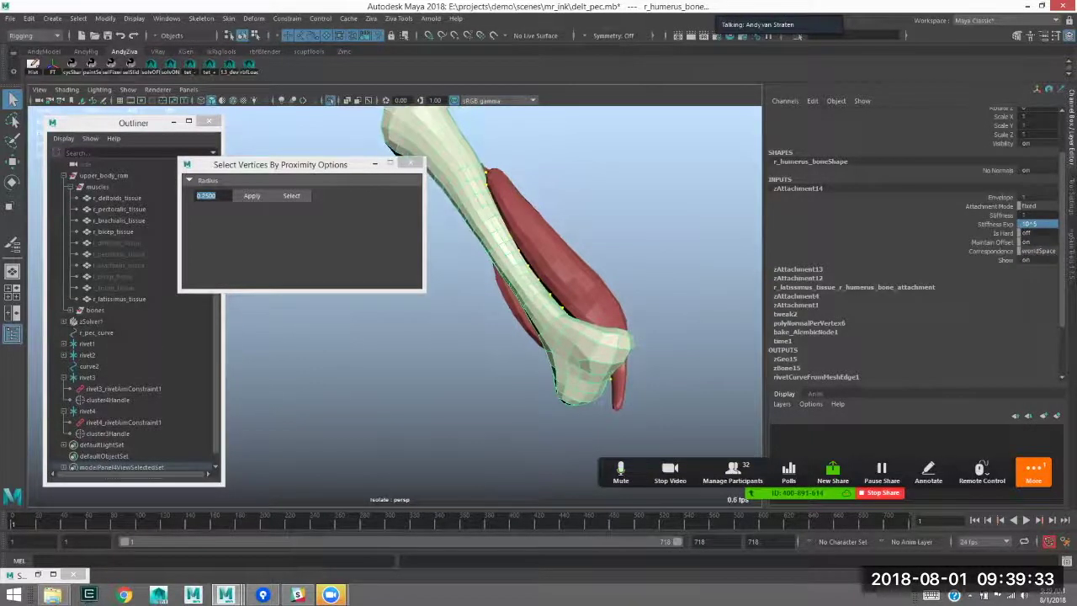
{"action": "left_click", "coordinate": [571, 260]}
{"action": "key", "text": "ctrl+1"}
- Select the vertices at the lower tendon end of r_bicep_tissue beside the radius bone
{"action": "left_click_drag", "start_coordinate": [570, 260], "coordinate": [429, 274], "text": "alt"}
{"action": "left_click_drag", "start_coordinate": [639, 252], "coordinate": [601, 311]}
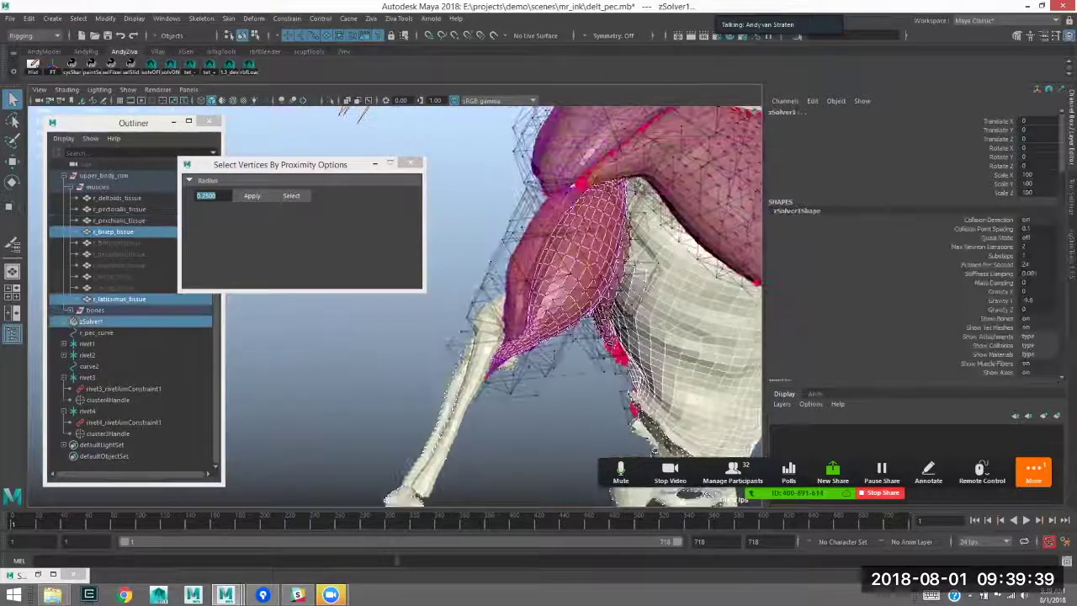
{"action": "left_click", "coordinate": [577, 262]}
{"action": "key", "text": "ctrl+1"}
{"action": "key", "text": "ctrl+1"}
{"action": "left_click_drag", "start_coordinate": [589, 266], "coordinate": [701, 285], "text": "alt"}
{"action": "key", "text": "F9"}
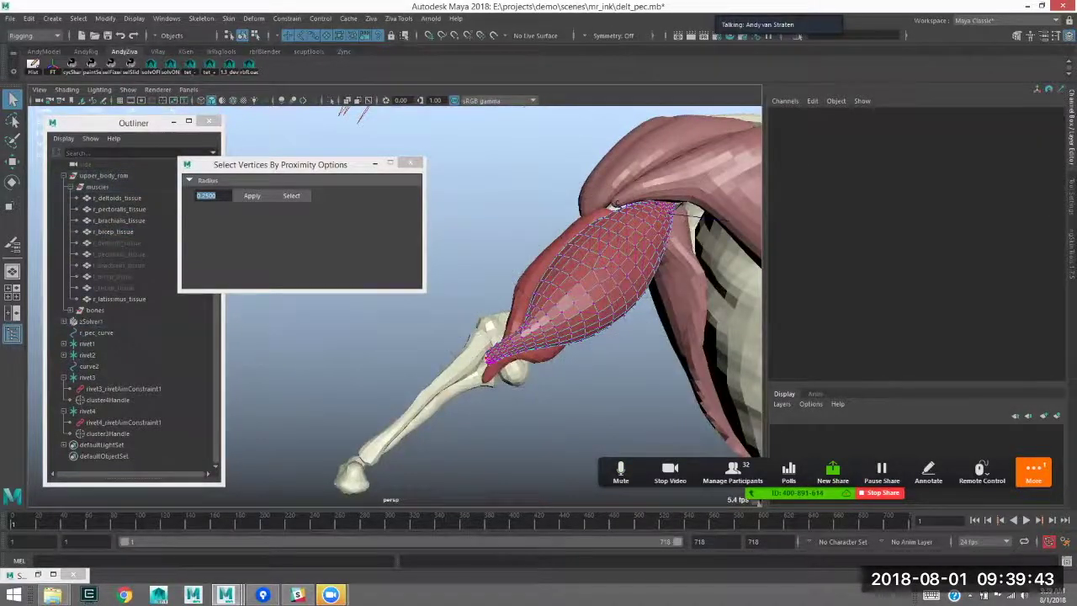
{"action": "left_click_drag", "start_coordinate": [476, 346], "coordinate": [503, 371]}
{"action": "left_click", "coordinate": [91, 321], "text": "ctrl"}
{"action": "left_click_drag", "start_coordinate": [505, 244], "coordinate": [537, 213], "text": "alt"}
{"action": "middle_click_drag", "start_coordinate": [538, 213], "coordinate": [537, 143], "text": "alt"}
{"action": "right_click_drag", "start_coordinate": [537, 143], "coordinate": [589, 143], "text": "alt"}
{"action": "key", "text": "ctrl+z"}
- Attach the selected lower bicep vertices to r_radius_bone with a Ziva attachment and return to object selection
{"action": "left_click", "coordinate": [446, 385], "text": "shift"}
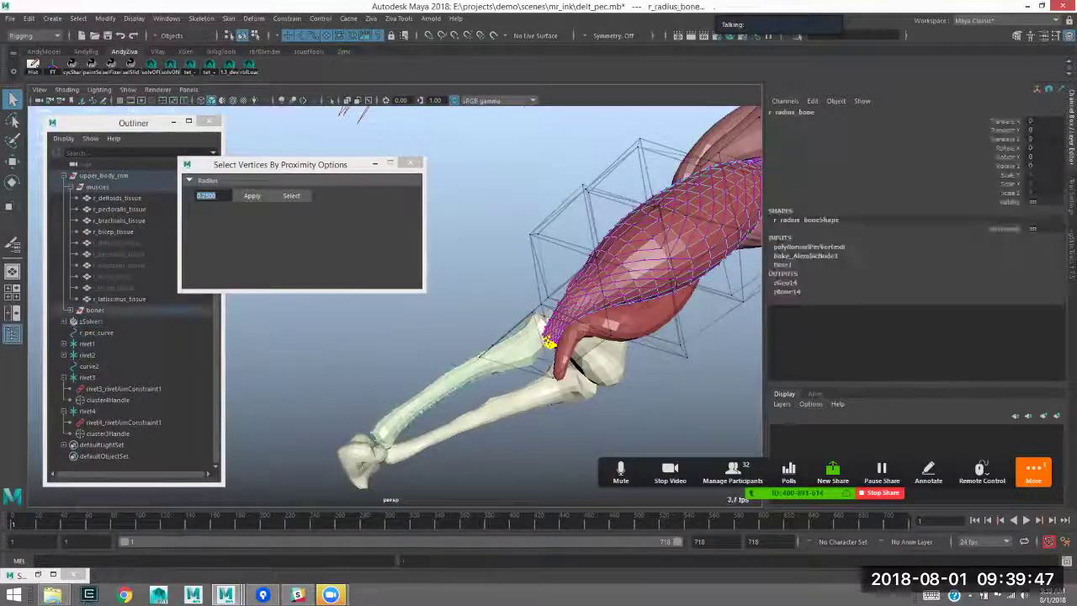
{"action": "left_click", "coordinate": [371, 18]}
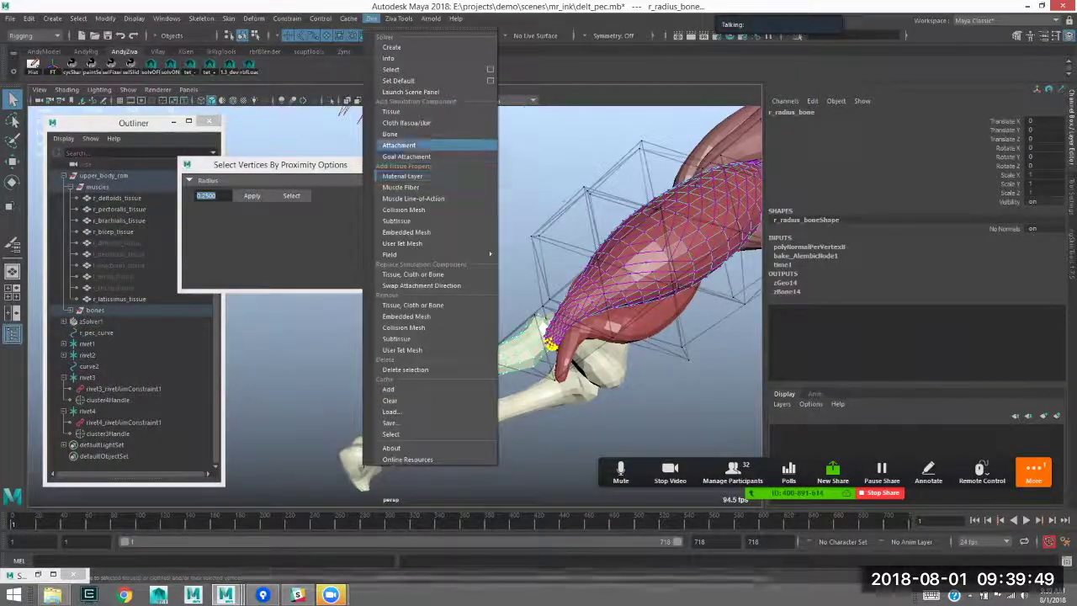
{"action": "left_click", "coordinate": [399, 146]}
{"action": "middle_click_drag", "start_coordinate": [538, 269], "coordinate": [436, 286], "text": "alt"}
{"action": "right_click_drag", "start_coordinate": [505, 336], "coordinate": [445, 337], "text": "alt"}
{"action": "left_click", "coordinate": [504, 396]}
{"action": "left_click_drag", "start_coordinate": [505, 396], "coordinate": [484, 379], "text": "alt"}
{"action": "key", "text": "F8"}
{"action": "left_click", "coordinate": [505, 396]}
- Isolate r_bicep_tissue together with r_humerus_bone in the viewport and select the bicep
{"action": "left_click", "coordinate": [522, 244]}
{"action": "key", "text": "ctrl+1"}
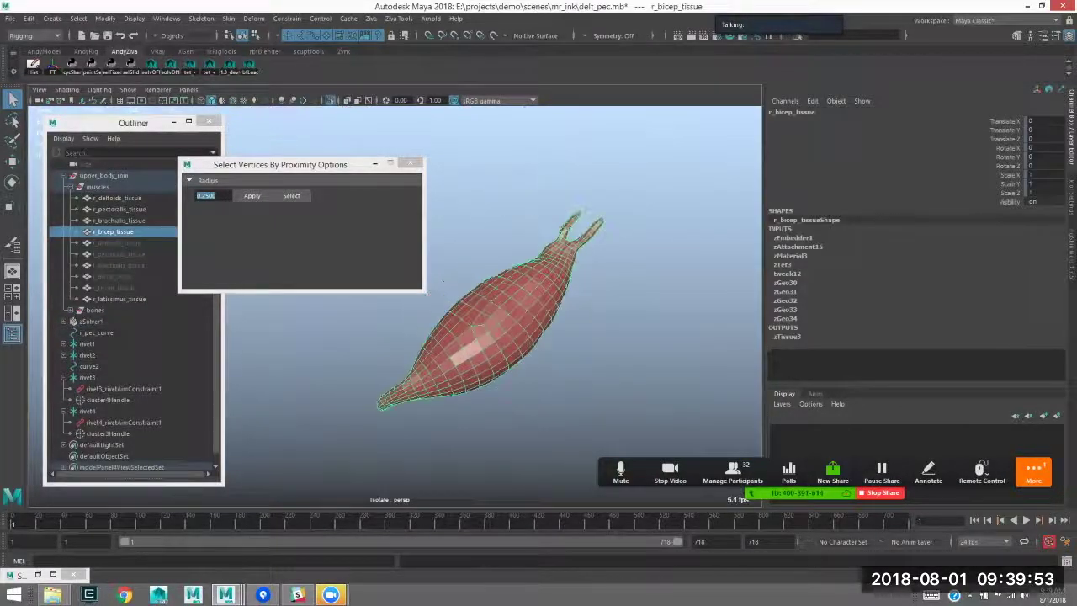
{"action": "key", "text": "ctrl+1"}
{"action": "left_click_drag", "start_coordinate": [471, 337], "coordinate": [699, 324], "text": "alt"}
{"action": "left_click", "coordinate": [454, 282], "text": "shift"}
{"action": "left_click_drag", "start_coordinate": [539, 295], "coordinate": [421, 290], "text": "alt"}
{"action": "key", "text": "ctrl+1"}
{"action": "left_click", "coordinate": [520, 274]}
{"action": "middle_click_drag", "start_coordinate": [520, 274], "coordinate": [500, 337], "text": "alt"}
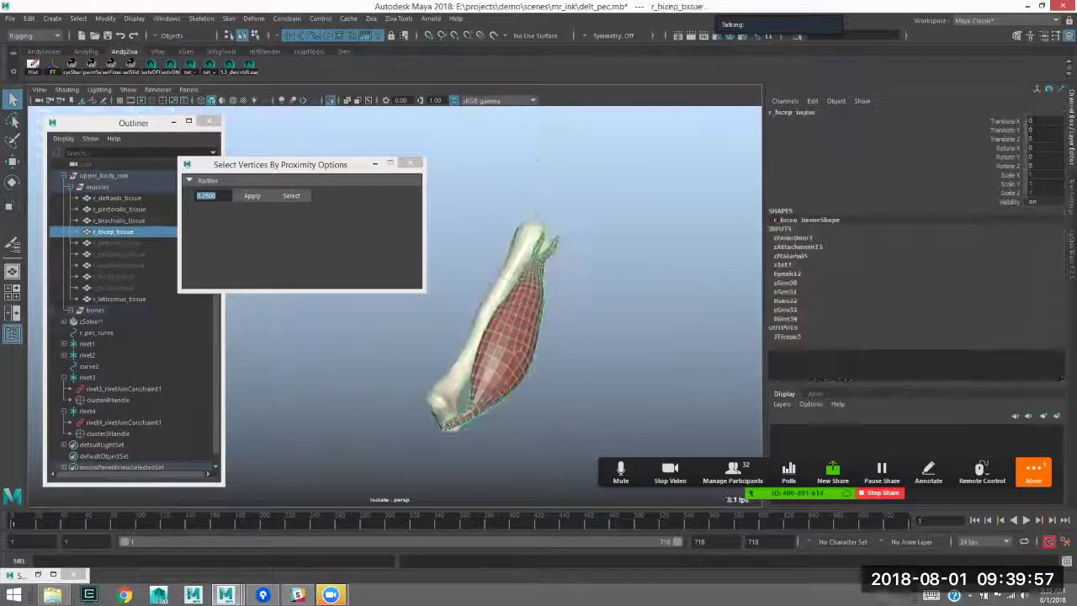
- Attach the upper-end vertices of r_bicep_tissue next to the humerus head to r_humerus_bone and leave the isolated view
{"action": "key", "text": "F9"}
{"action": "right_click_drag", "start_coordinate": [471, 336], "coordinate": [538, 337], "text": "alt"}
{"action": "left_click_drag", "start_coordinate": [546, 227], "coordinate": [573, 252]}
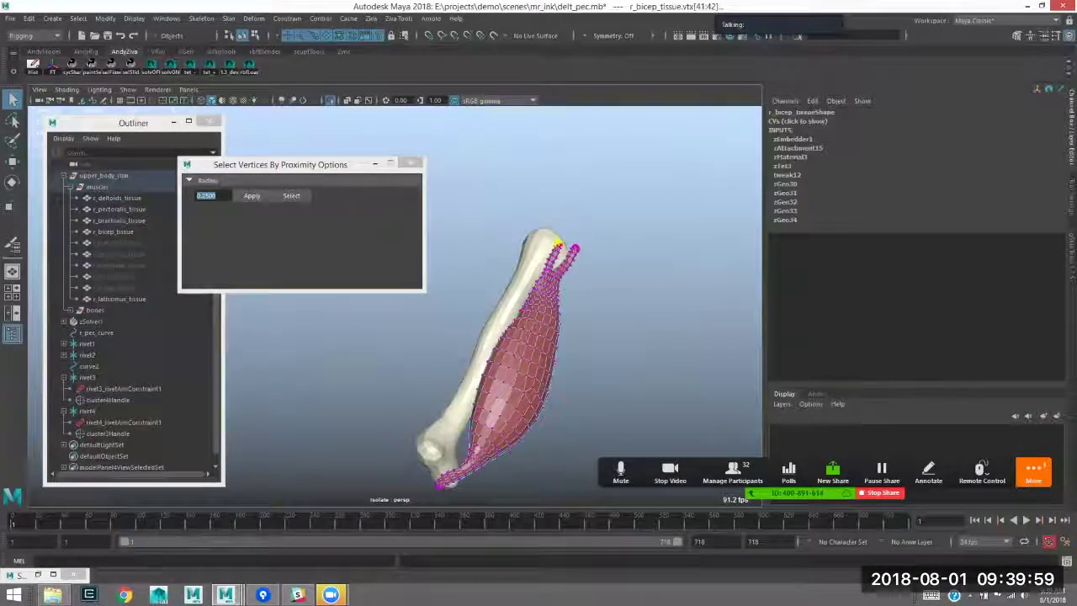
{"action": "left_click_drag", "start_coordinate": [555, 320], "coordinate": [487, 337], "text": "alt"}
{"action": "left_click", "coordinate": [584, 256], "text": "shift"}
{"action": "right_click_drag", "start_coordinate": [593, 288], "coordinate": [513, 267]}
{"action": "key", "text": "ctrl+1"}
{"action": "left_click_drag", "start_coordinate": [512, 268], "coordinate": [504, 252], "text": "alt"}
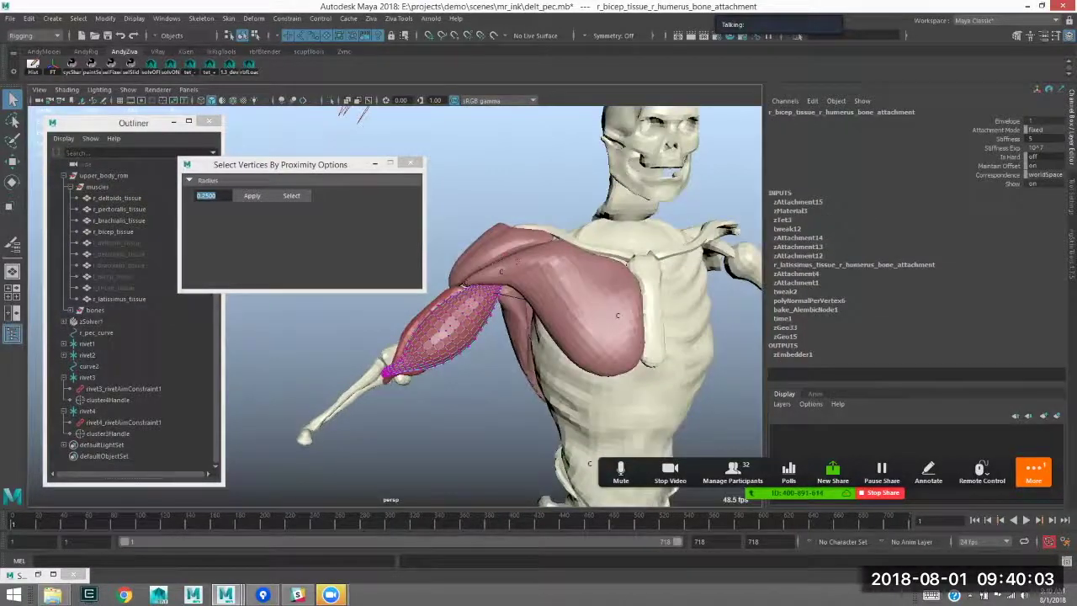
- Inspect the brachialis and bicep, move the proximity options window out of the way and start playback of the simulation
{"action": "left_click", "coordinate": [613, 312]}
{"action": "left_click_drag", "start_coordinate": [613, 312], "coordinate": [553, 233], "text": "alt"}
{"action": "left_click", "coordinate": [427, 318]}
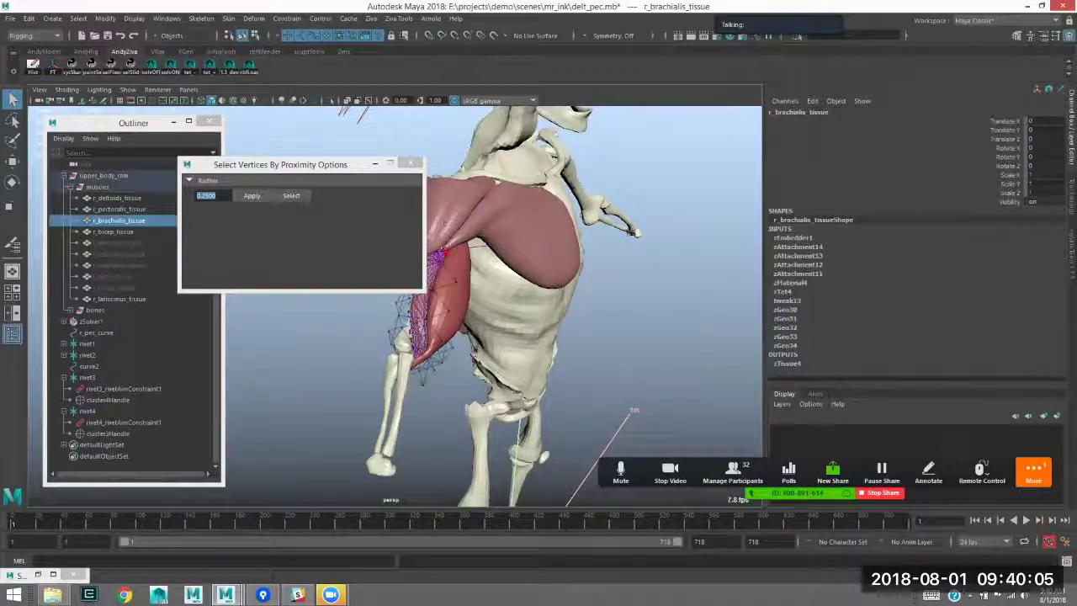
{"action": "left_click", "coordinate": [448, 293]}
{"action": "left_click_drag", "start_coordinate": [448, 293], "coordinate": [379, 274], "text": "alt"}
{"action": "left_click_drag", "start_coordinate": [286, 164], "coordinate": [179, 148]}
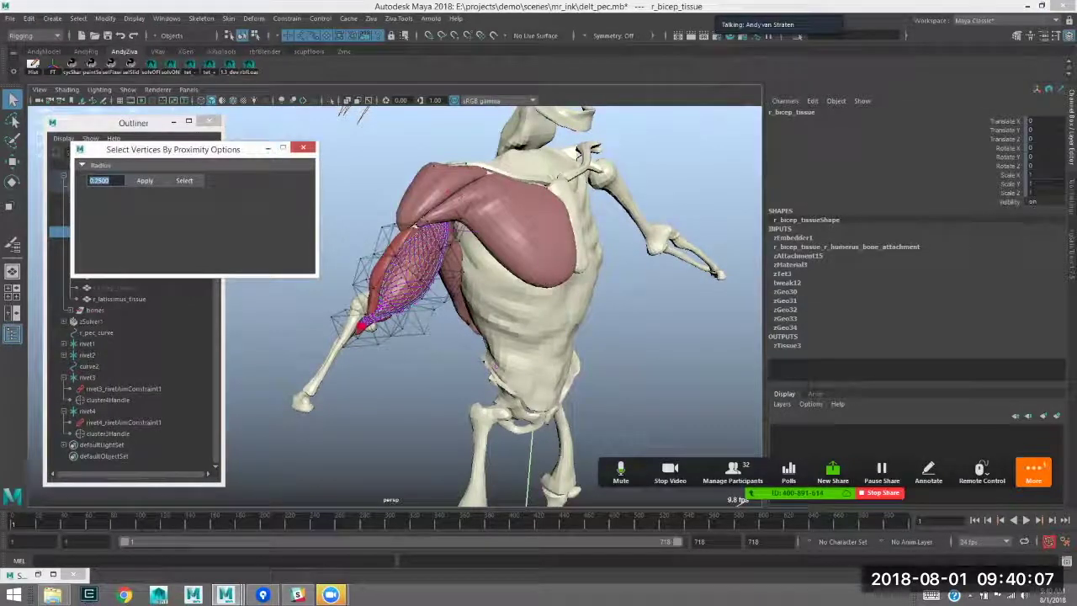
{"action": "left_click", "coordinate": [1026, 520]}
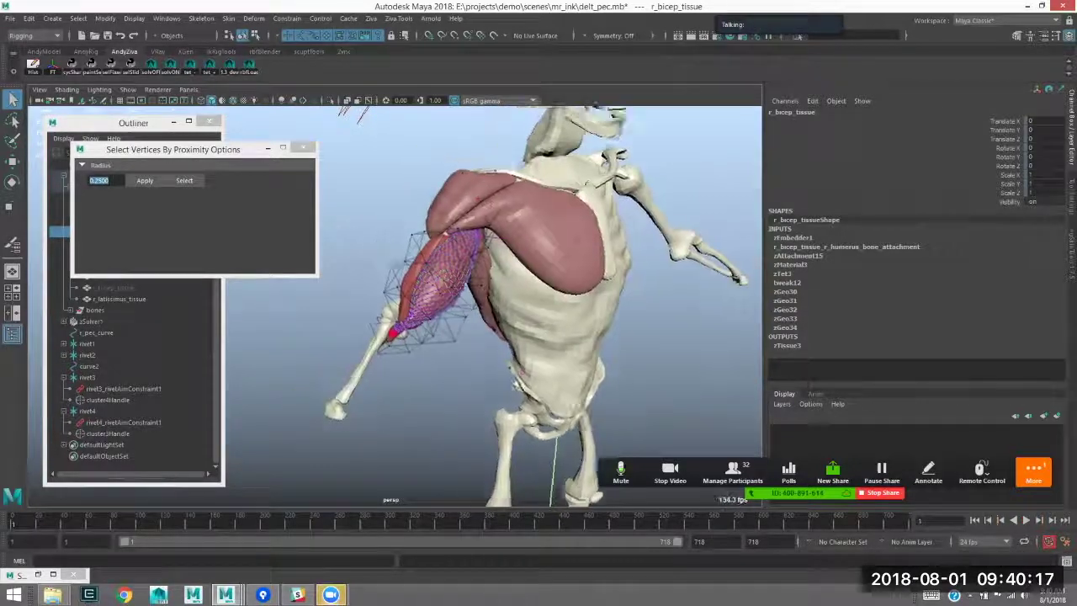
- Select the r_brachialis_tissue vertices within a proximity radius of 0.25 of r_bicep_tissue
{"action": "left_click_drag", "start_coordinate": [379, 278], "coordinate": [420, 252], "text": "alt"}
{"action": "left_click", "coordinate": [412, 252]}
{"action": "left_click", "coordinate": [370, 244]}
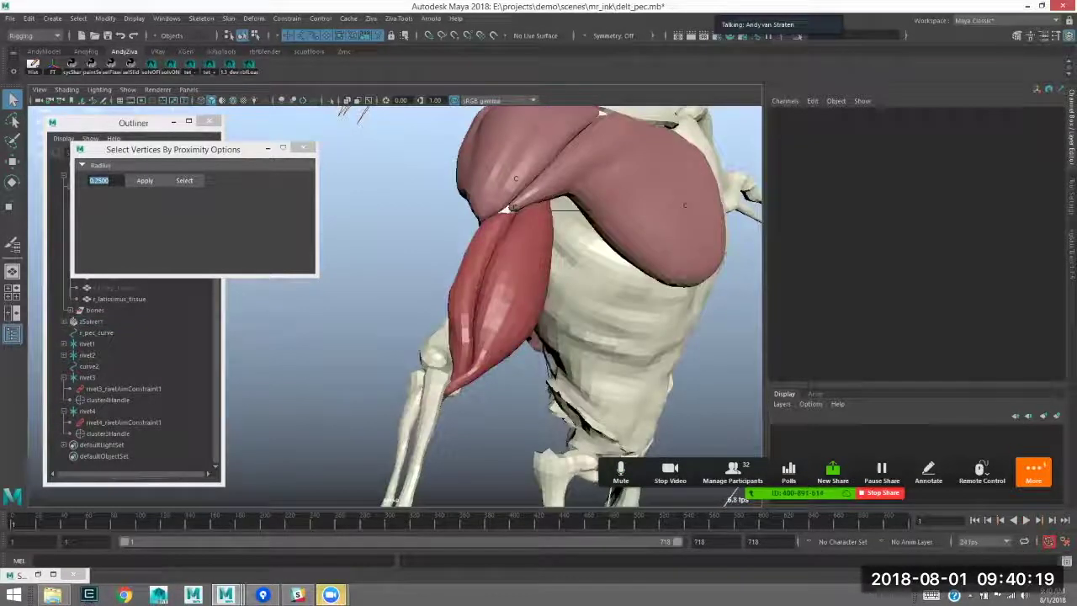
{"action": "left_click", "coordinate": [473, 290]}
{"action": "left_click", "coordinate": [518, 290], "text": "shift"}
{"action": "left_click_drag", "start_coordinate": [517, 291], "coordinate": [537, 296], "text": "alt"}
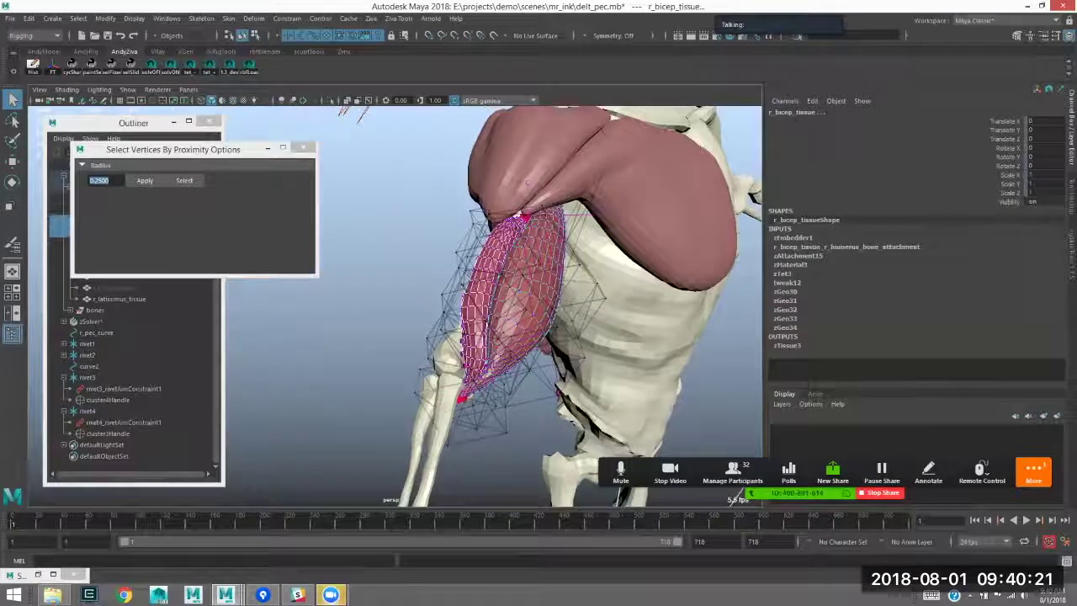
{"action": "left_click", "coordinate": [184, 181]}
{"action": "left_click_drag", "start_coordinate": [454, 246], "coordinate": [460, 254], "text": "alt"}
{"action": "mouse_move", "coordinate": [460, 254]}
{"action": "right_mouse_down"}
{"action": "mouse_move", "coordinate": [378, 254]}
{"action": "mouse_move", "coordinate": [459, 253]}
{"action": "right_mouse_up"}
{"action": "middle_click_drag", "start_coordinate": [459, 253], "coordinate": [461, 240], "text": "alt"}
- Add r_bicep_tissue to the selected brachialis vertices and create a Ziva attachment between the two muscles
{"action": "left_click", "coordinate": [538, 291], "text": "shift"}
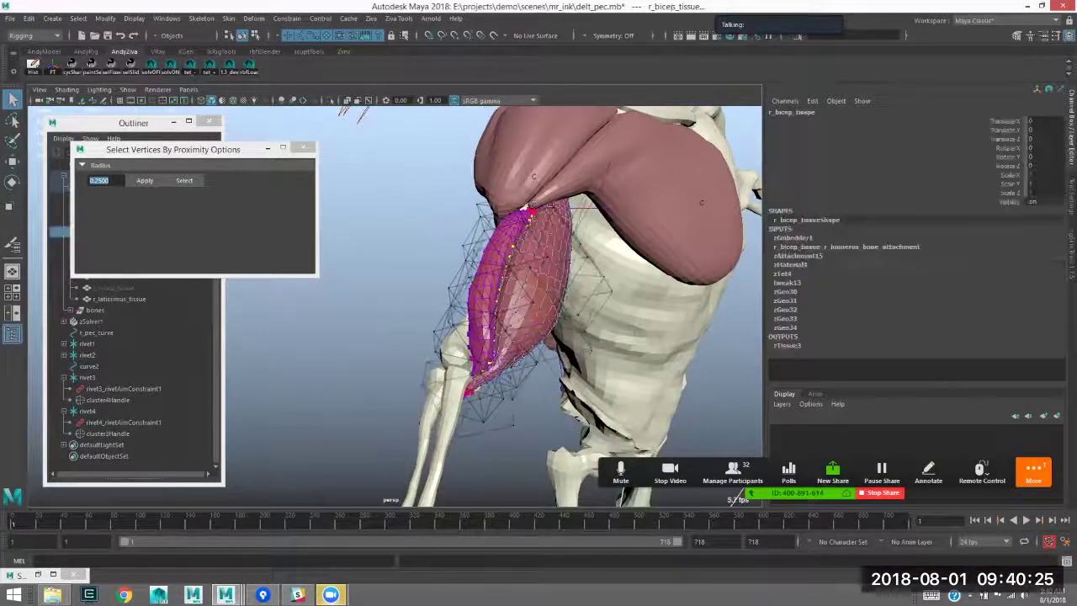
{"action": "left_click_drag", "start_coordinate": [538, 290], "coordinate": [533, 282], "text": "alt"}
{"action": "left_click", "coordinate": [427, 18]}
{"action": "mouse_move", "coordinate": [371, 19]}
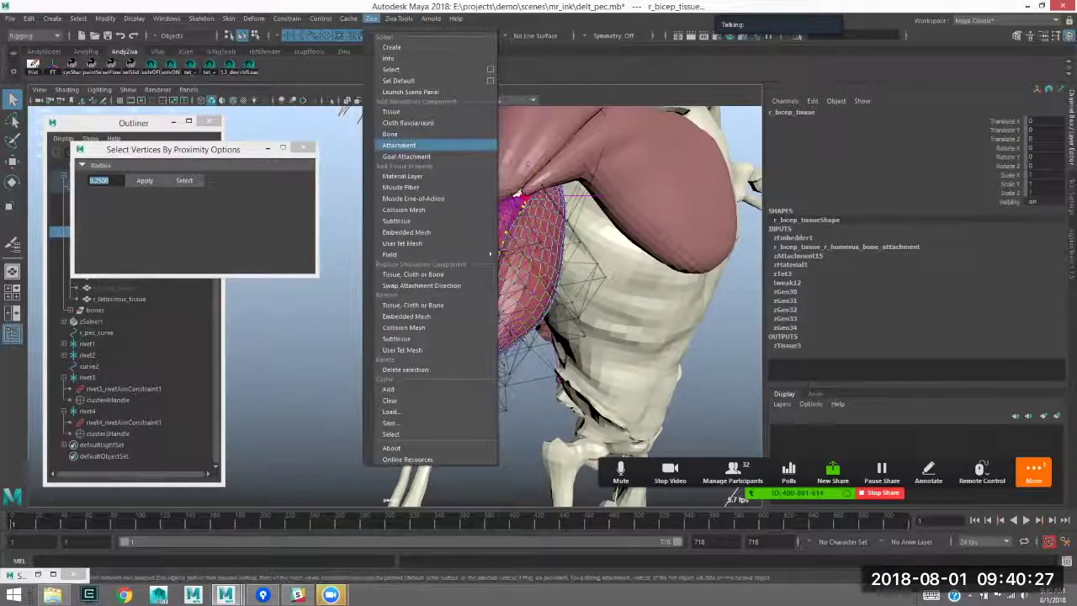
{"action": "left_click", "coordinate": [399, 145]}
- Set the stiffness exponent of the sliding brachialis-to-bicep attachment to 10^5 and clear the selection
{"action": "left_click", "coordinate": [797, 247]}
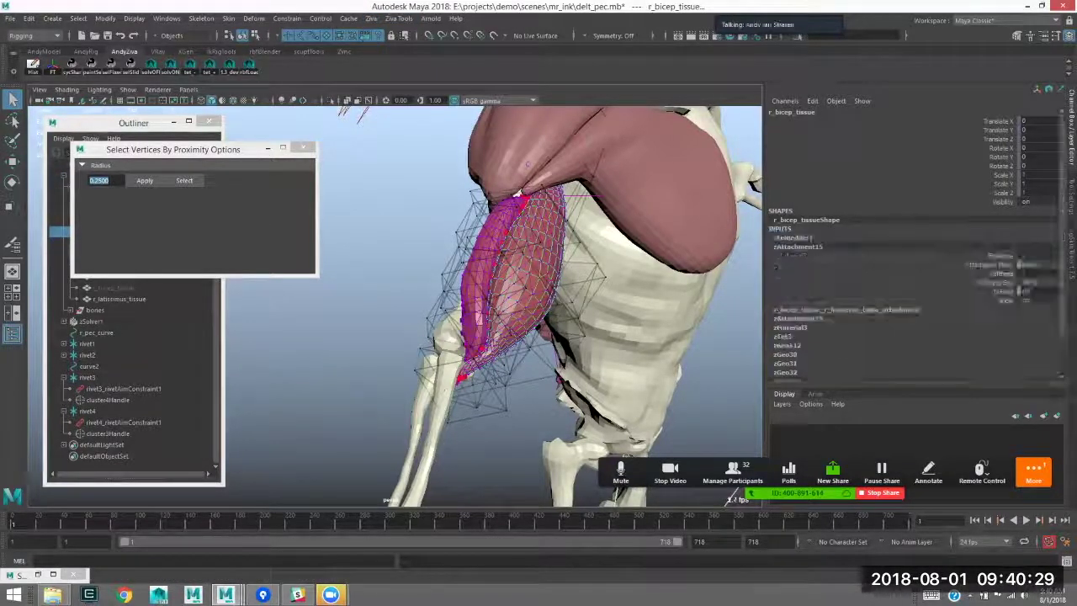
{"action": "left_click", "coordinate": [1038, 282]}
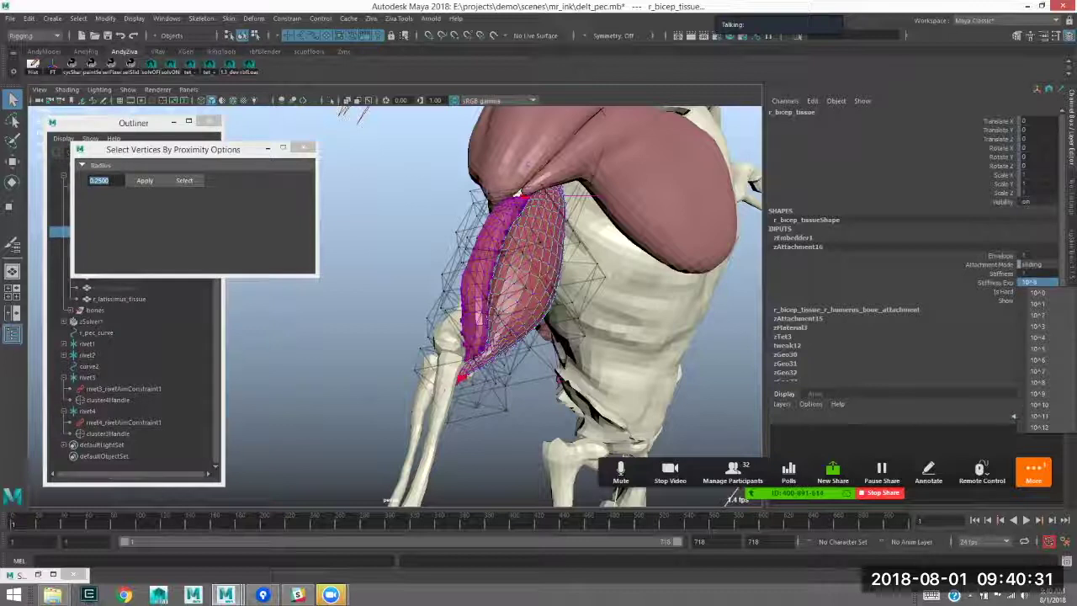
{"action": "left_click", "coordinate": [1039, 348]}
{"action": "left_click_drag", "start_coordinate": [362, 294], "coordinate": [387, 295], "text": "alt"}
{"action": "left_click", "coordinate": [387, 295]}
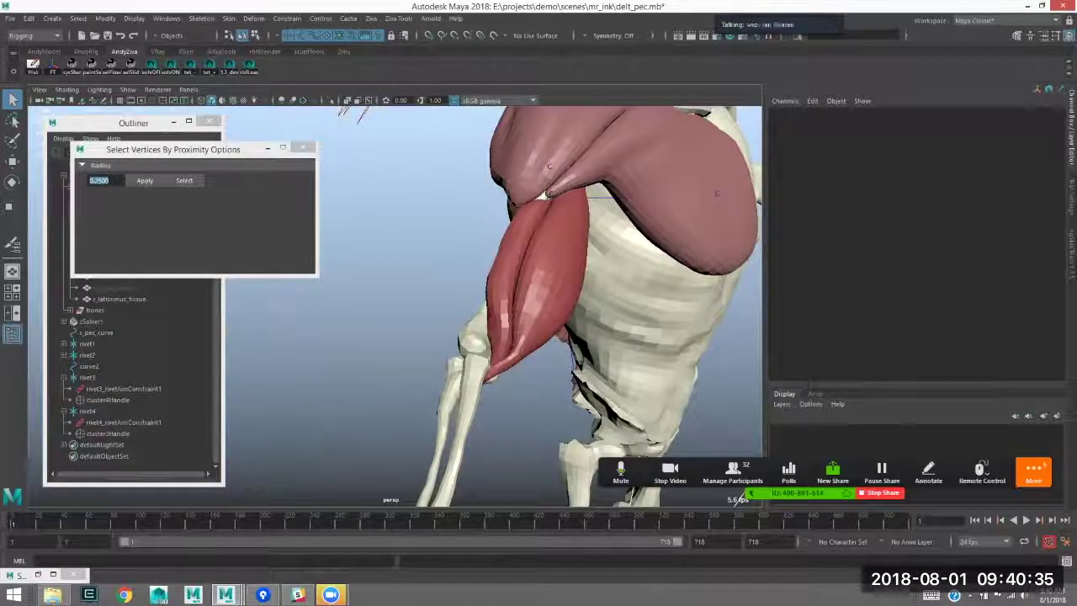
- Play the simulation to check how the arm muscles move, stop it and return to the first frame
{"action": "left_click", "coordinate": [1025, 520]}
{"action": "scroll", "coordinate": [538, 320], "scroll_direction": "down", "scroll_amount": 4}
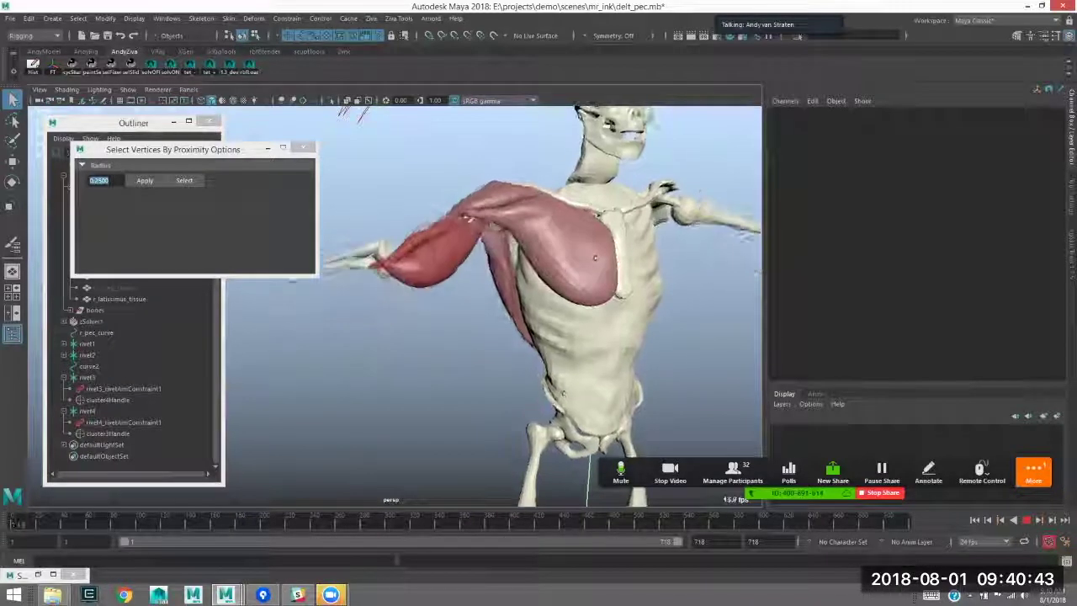
{"action": "left_click", "coordinate": [1026, 520]}
{"action": "left_click", "coordinate": [974, 520]}
- Select the r_bicep_tissue vertices within a proximity radius of 0.25 of r_pectoralis_tissue
{"action": "right_click_drag", "start_coordinate": [454, 244], "coordinate": [563, 236], "text": "alt"}
{"action": "left_click", "coordinate": [513, 328]}
{"action": "left_click_drag", "start_coordinate": [513, 328], "coordinate": [483, 341], "text": "alt"}
{"action": "left_click", "coordinate": [539, 311], "text": "shift"}
{"action": "left_click_drag", "start_coordinate": [539, 311], "coordinate": [534, 326], "text": "alt"}
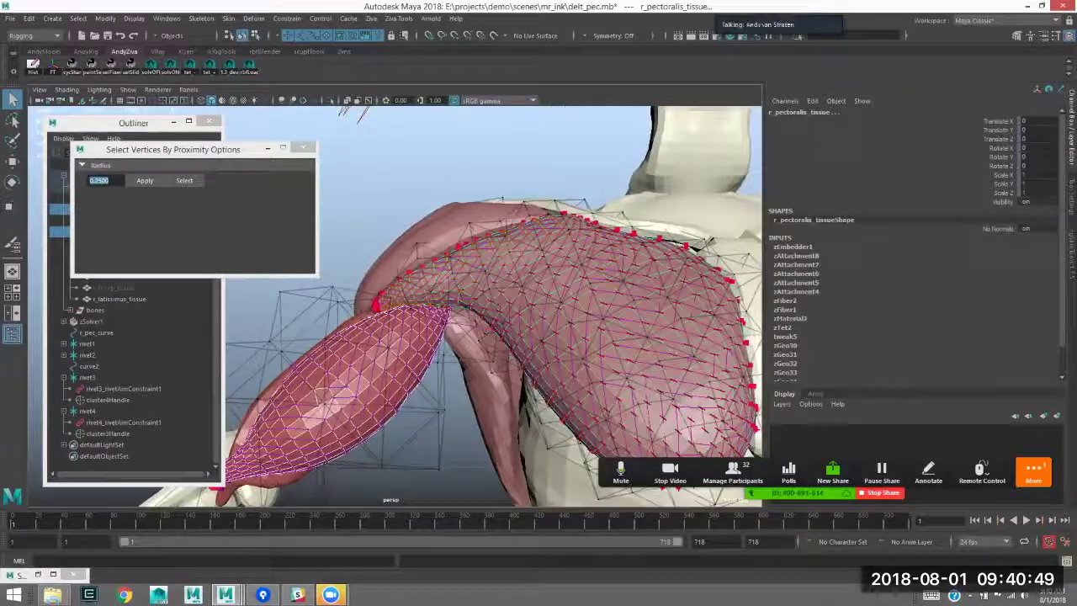
{"action": "left_click", "coordinate": [184, 180]}
{"action": "left_click_drag", "start_coordinate": [446, 239], "coordinate": [662, 281], "text": "alt"}
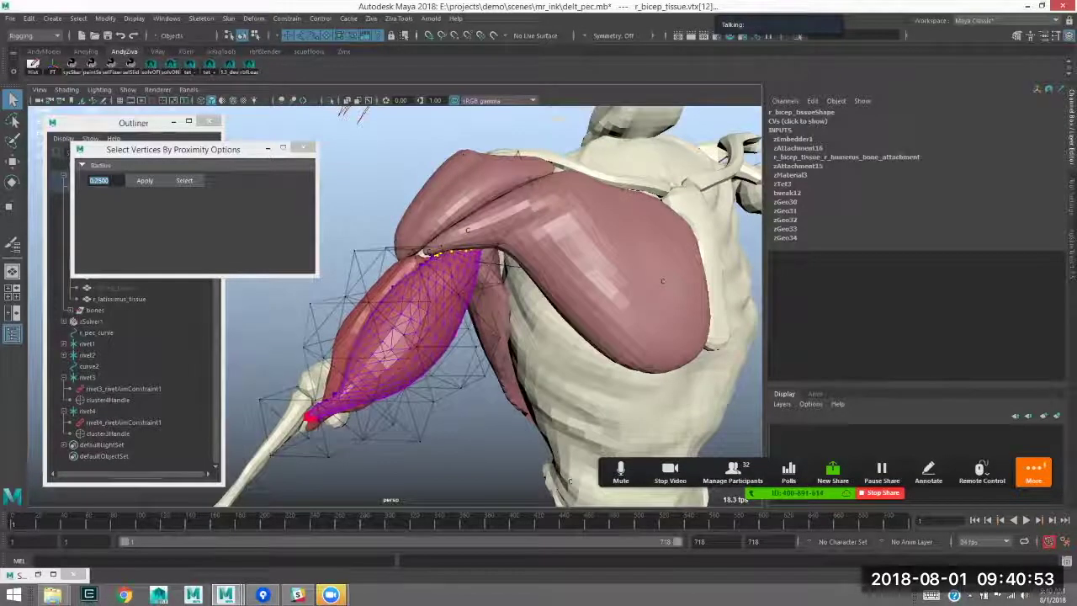
- Attach the selected bicep vertices to r_pectoralis_tissue with a fixed Ziva attachment and set its stiffness exponent to 10^6
{"action": "left_click", "coordinate": [662, 281]}
{"action": "left_click", "coordinate": [430, 18]}
{"action": "mouse_move", "coordinate": [371, 18]}
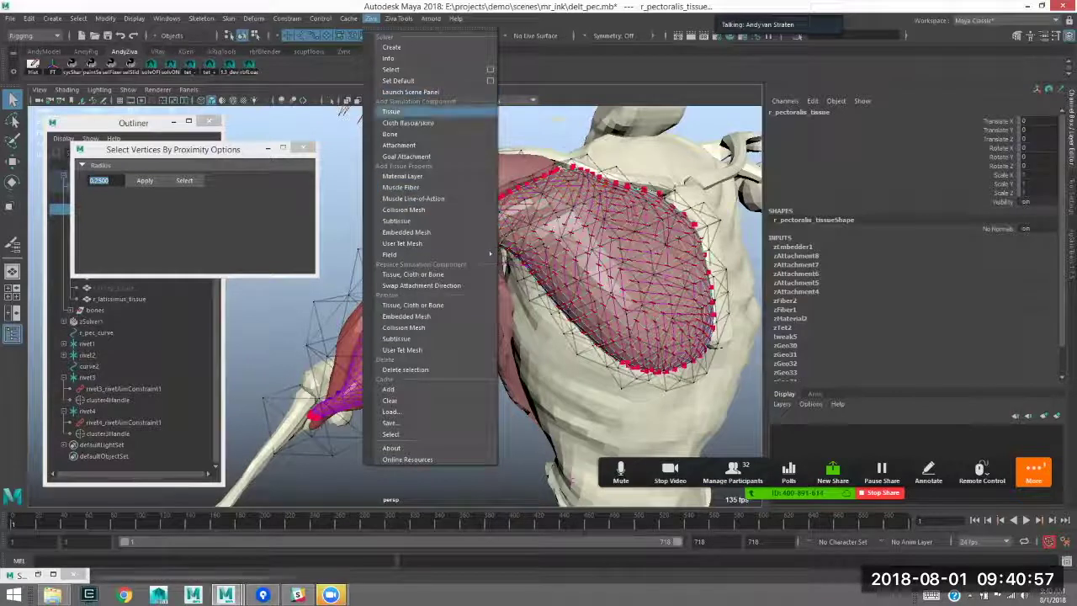
{"action": "left_click", "coordinate": [399, 144]}
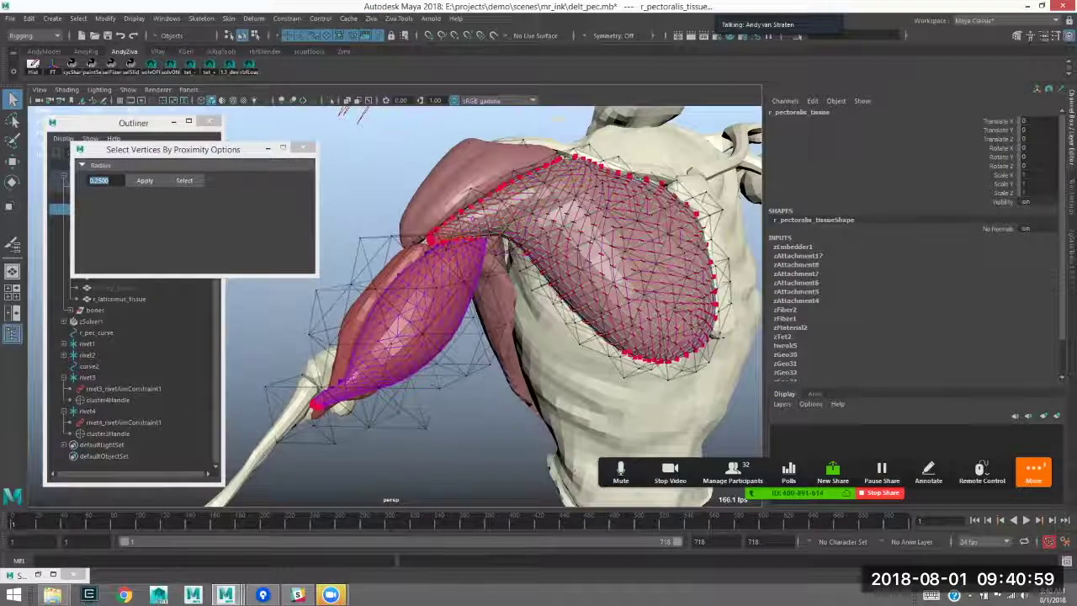
{"action": "left_click", "coordinate": [798, 255]}
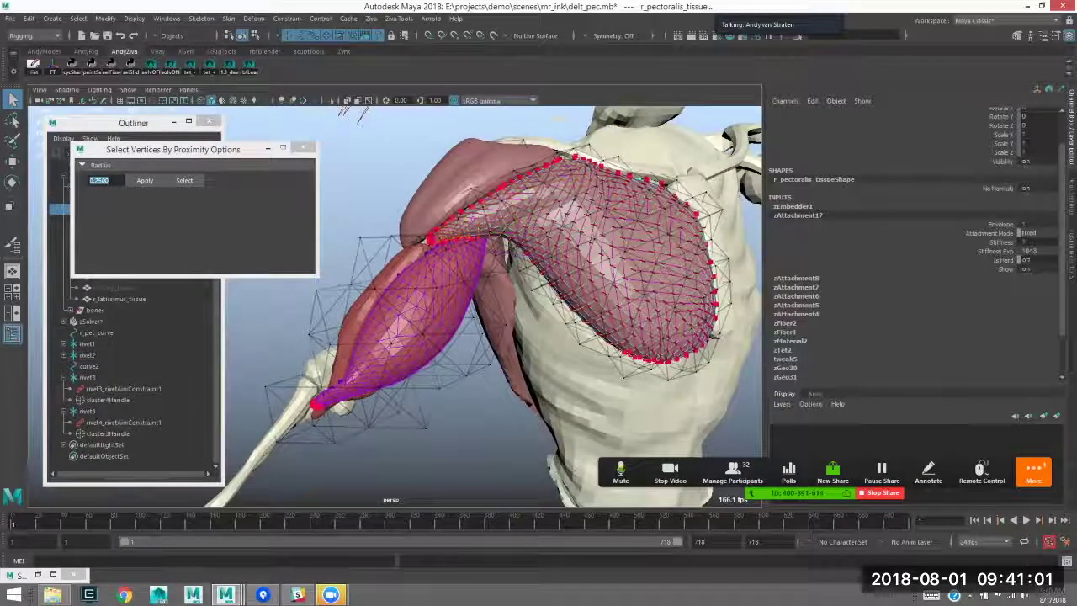
{"action": "left_click", "coordinate": [1032, 250]}
{"action": "left_click", "coordinate": [1038, 329]}
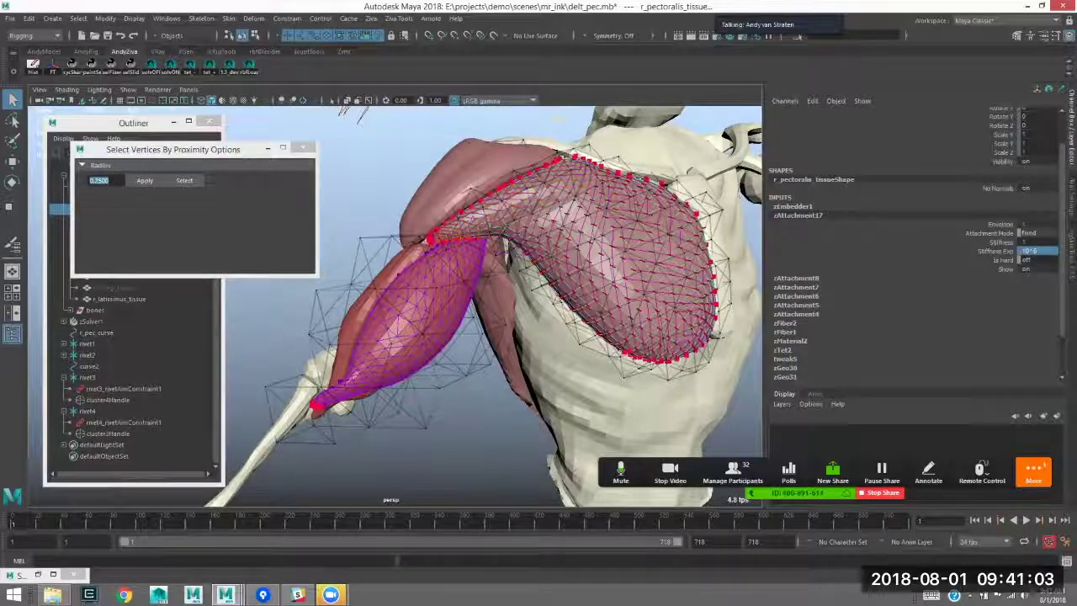
- Play the simulation to check the bicep-to-pectoralis attachment, stop it and return to the first frame
{"action": "scroll", "coordinate": [502, 407], "scroll_direction": "down", "scroll_amount": 5}
{"action": "key", "text": "alt+v"}
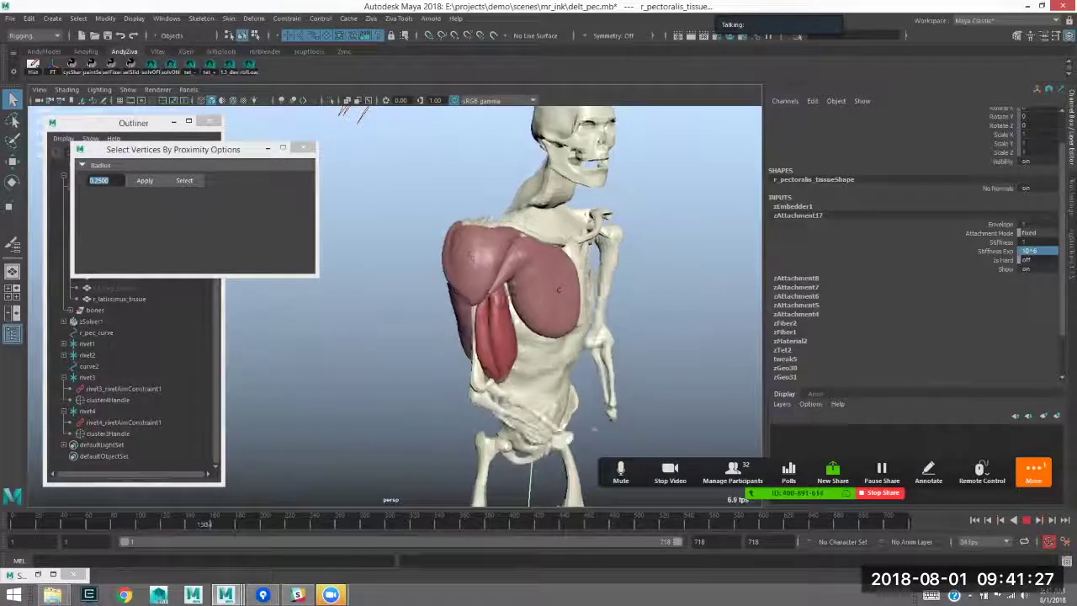
{"action": "key", "text": "Escape"}
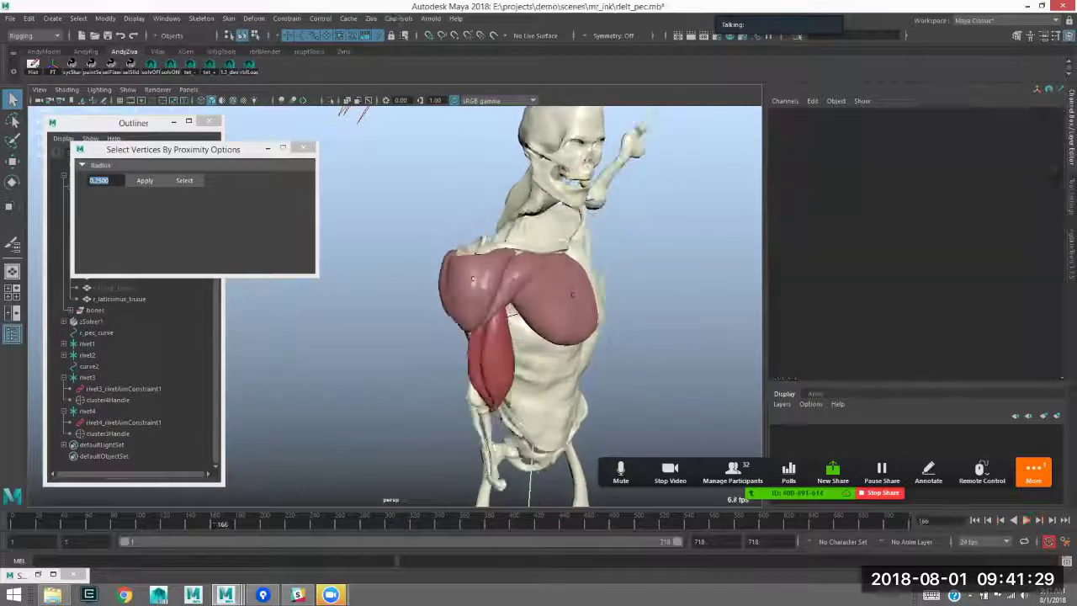
{"action": "key", "text": "alt+v"}
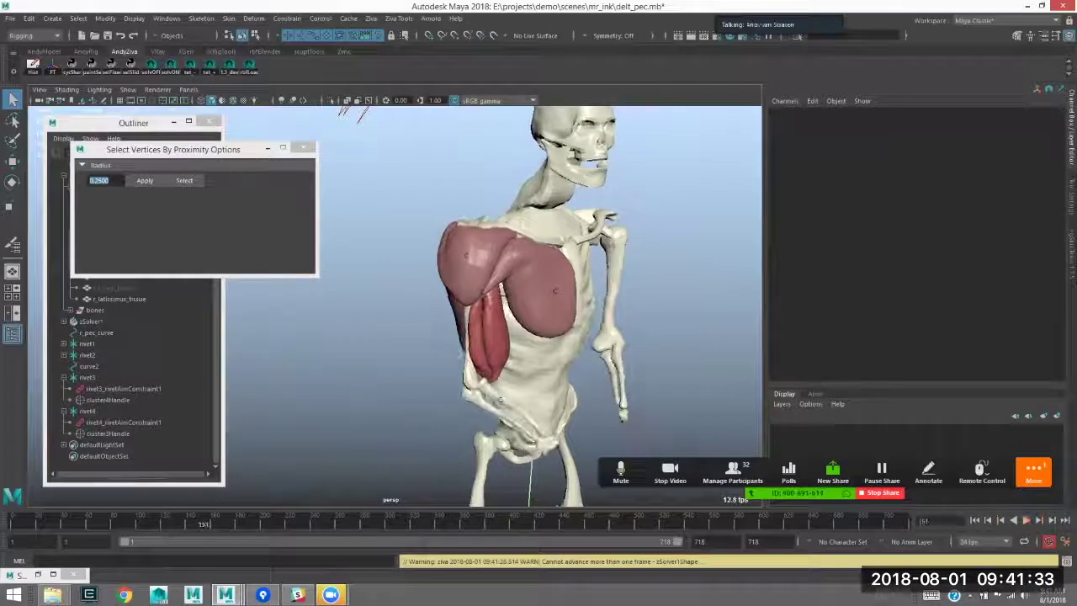
- Add a Ziva muscle fiber to r_bicep_tissue
{"action": "right_click_drag", "start_coordinate": [500, 400], "coordinate": [564, 459], "text": "alt"}
{"action": "middle_click_drag", "start_coordinate": [563, 458], "coordinate": [493, 365], "text": "alt"}
{"action": "left_click", "coordinate": [493, 365]}
{"action": "left_click", "coordinate": [467, 263]}
{"action": "left_click_drag", "start_coordinate": [467, 263], "coordinate": [337, 278], "text": "alt"}
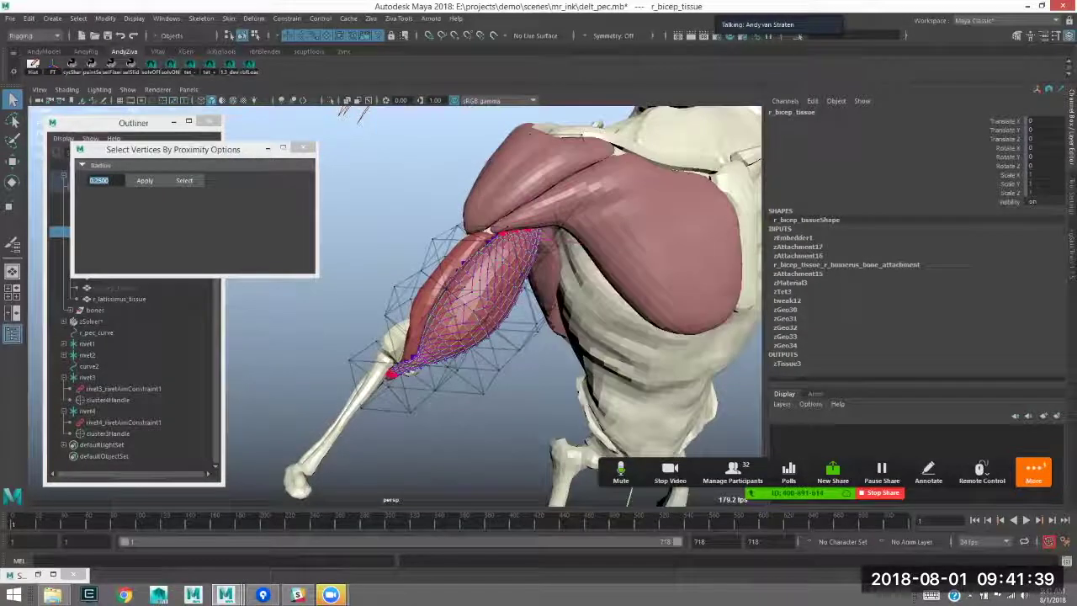
{"action": "left_click", "coordinate": [371, 19]}
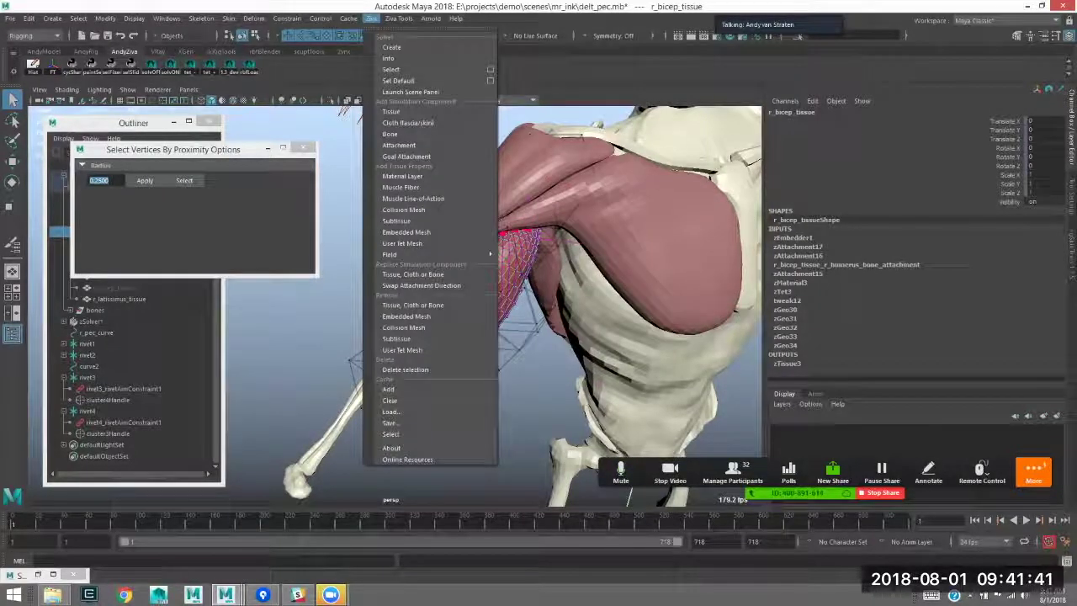
{"action": "left_click", "coordinate": [400, 186]}
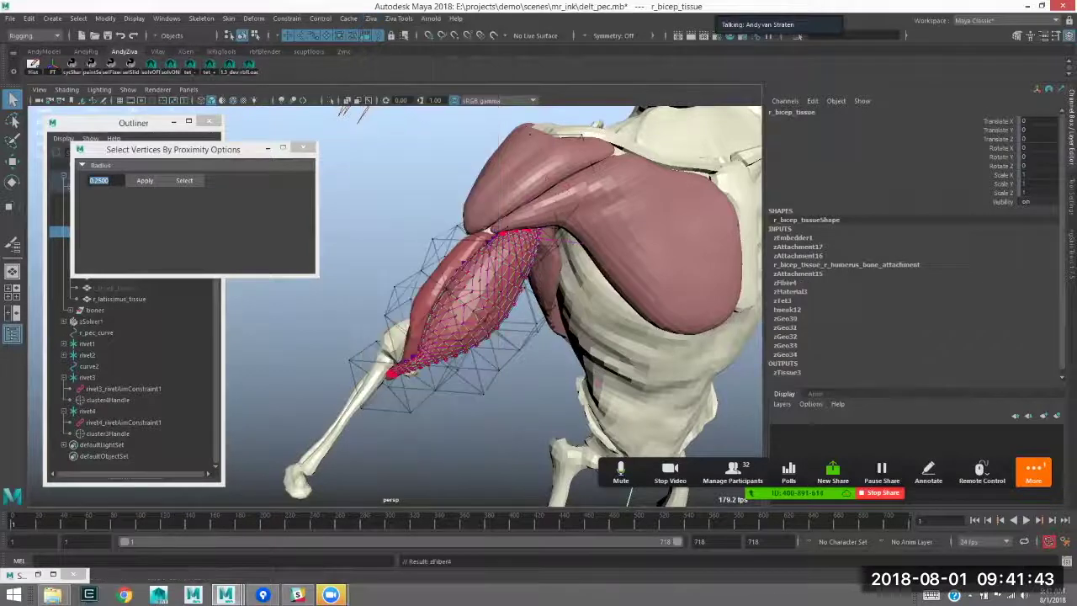
- Create a Line-of-Action curve from the fiber of r_bicep_tissue
{"action": "left_click_drag", "start_coordinate": [463, 286], "coordinate": [565, 209], "text": "alt"}
{"action": "left_click", "coordinate": [434, 263]}
{"action": "left_click", "coordinate": [492, 244]}
{"action": "left_click", "coordinate": [397, 18]}
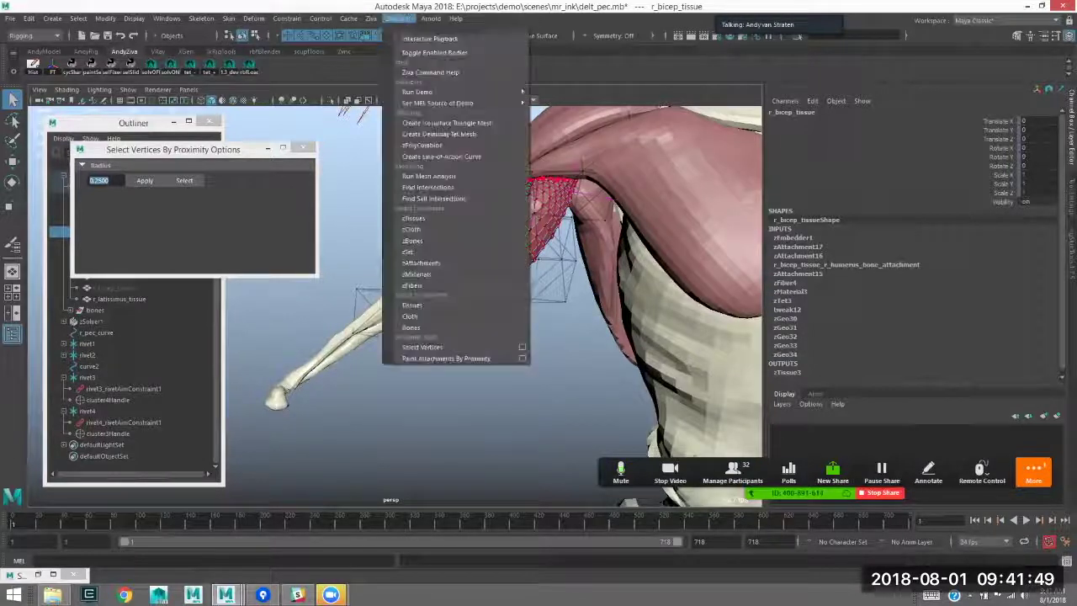
{"action": "left_click", "coordinate": [441, 156]}
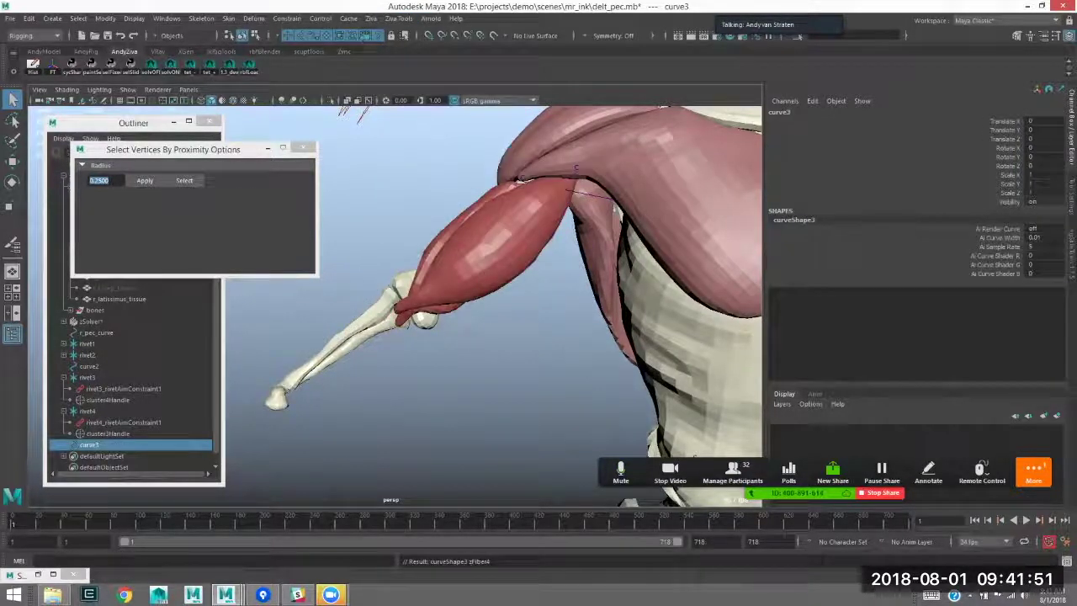
- Examine how curve3 runs through the bicep, using isolated, wireframe and shaded display
{"action": "left_click", "coordinate": [89, 444]}
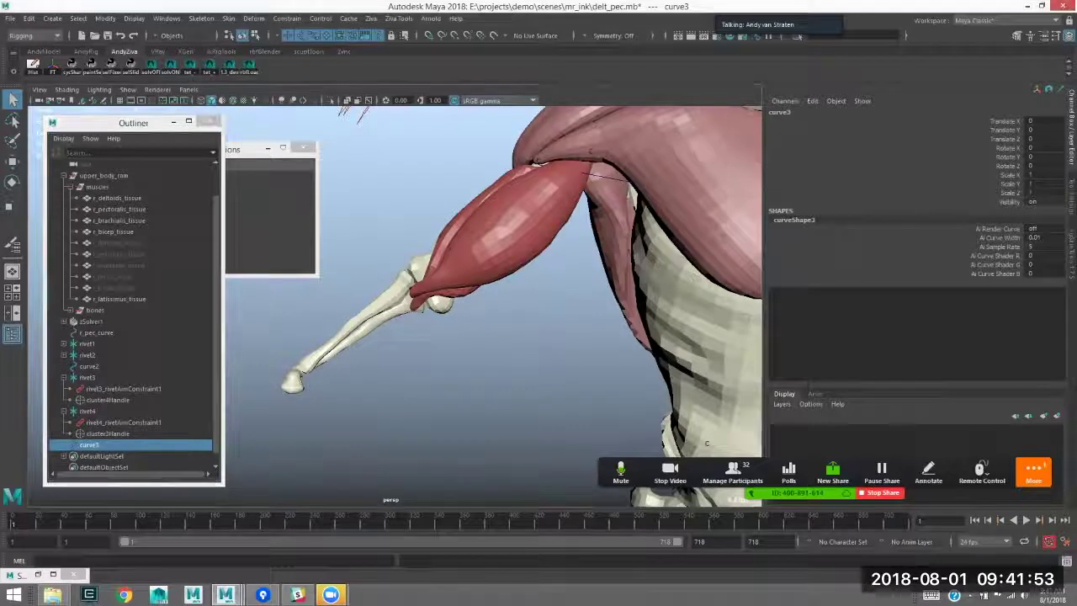
{"action": "left_click_drag", "start_coordinate": [492, 319], "coordinate": [484, 362], "text": "alt"}
{"action": "key", "text": "ctrl+1"}
{"action": "key", "text": "ctrl+1"}
{"action": "mouse_move", "coordinate": [454, 320]}
{"action": "left_mouse_down", "text": "alt"}
{"action": "mouse_move", "coordinate": [606, 324]}
{"action": "mouse_move", "coordinate": [471, 328]}
{"action": "mouse_move", "coordinate": [505, 282]}
{"action": "left_mouse_up", "text": "alt"}
{"action": "key", "text": "ctrl+1"}
{"action": "key", "text": "ctrl+1"}
{"action": "key", "text": "4"}
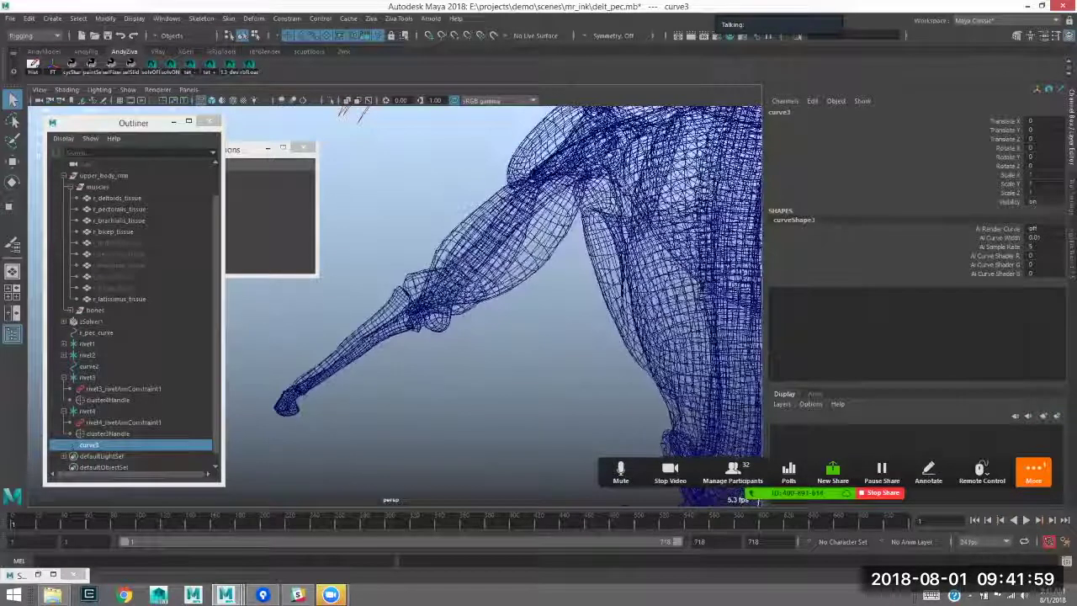
{"action": "key", "text": "ctrl+1"}
{"action": "key", "text": "ctrl+1"}
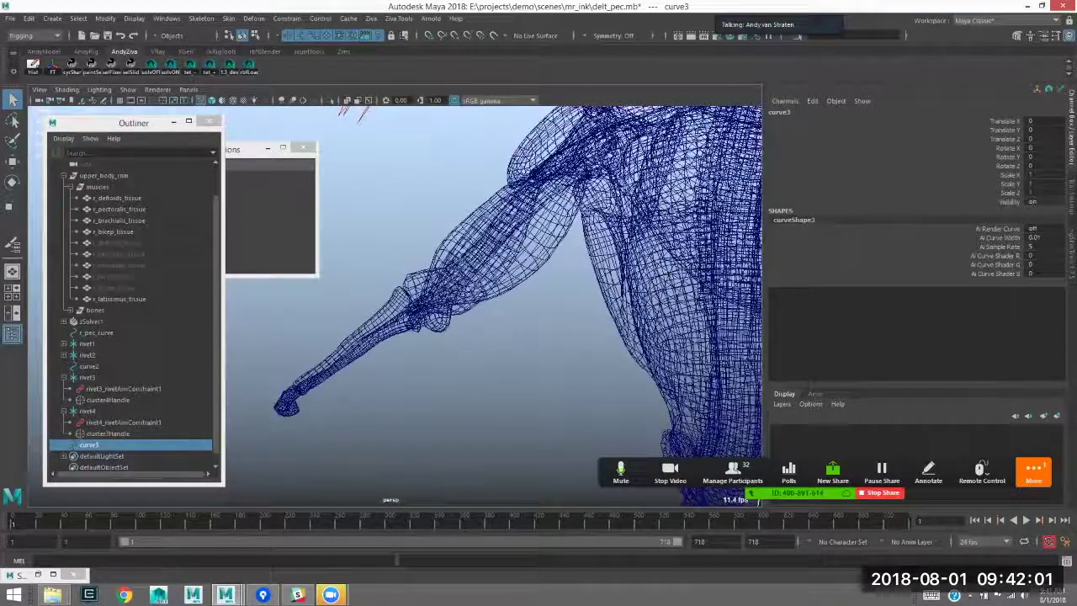
{"action": "key", "text": "5"}
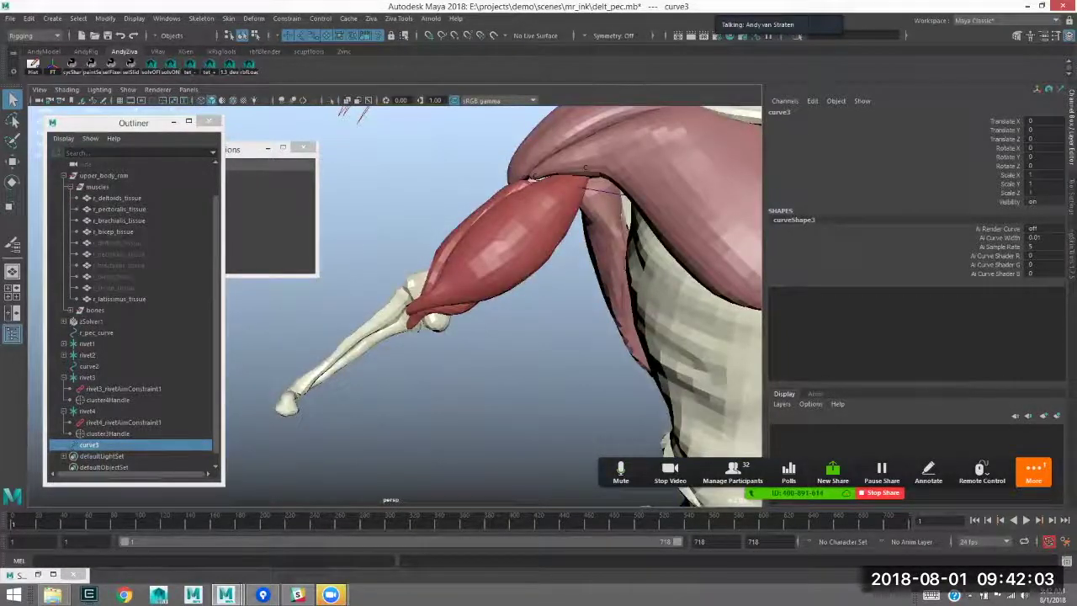
- Move the elbow-end control vertex of curve3 down the forearm onto the radius bone
{"action": "key", "text": "ctrl+1"}
{"action": "key", "text": "F9"}
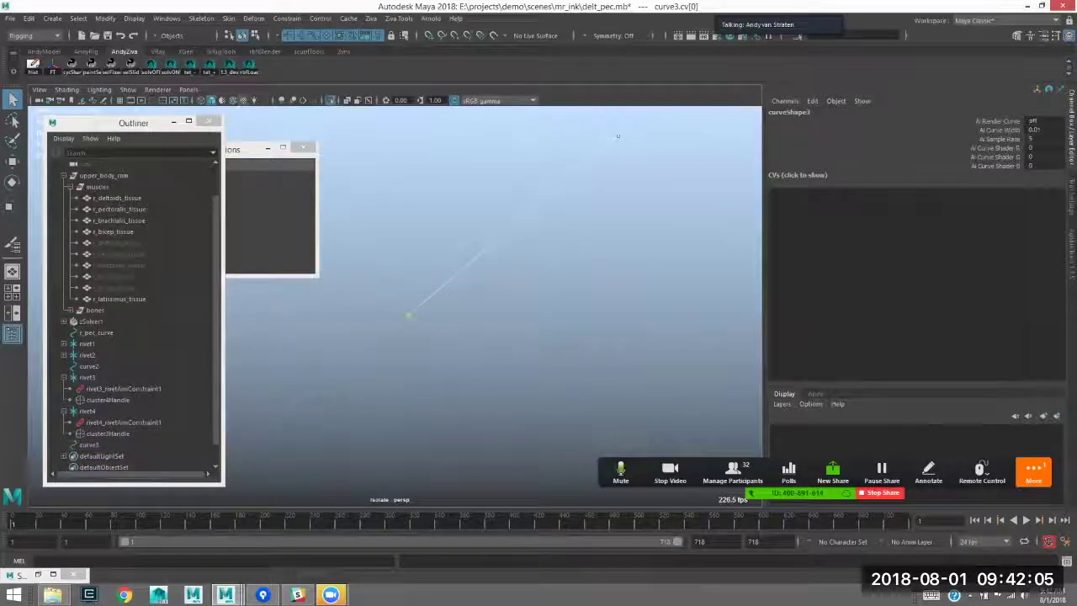
{"action": "key", "text": "ctrl+1"}
{"action": "left_click_drag", "start_coordinate": [471, 312], "coordinate": [509, 310], "text": "alt"}
{"action": "right_click_drag", "start_coordinate": [509, 309], "coordinate": [606, 315], "text": "alt"}
{"action": "left_click_drag", "start_coordinate": [606, 315], "coordinate": [564, 294], "text": "alt"}
{"action": "right_click_drag", "start_coordinate": [564, 294], "coordinate": [525, 294], "text": "alt"}
{"action": "left_click_drag", "start_coordinate": [496, 294], "coordinate": [543, 295], "text": "alt"}
{"action": "key", "text": "w"}
{"action": "left_click_drag", "start_coordinate": [682, 304], "coordinate": [673, 303], "text": "alt"}
{"action": "left_click_drag", "start_coordinate": [505, 295], "coordinate": [593, 308], "text": "alt"}
{"action": "middle_click_drag", "start_coordinate": [593, 307], "coordinate": [486, 421], "text": "alt"}
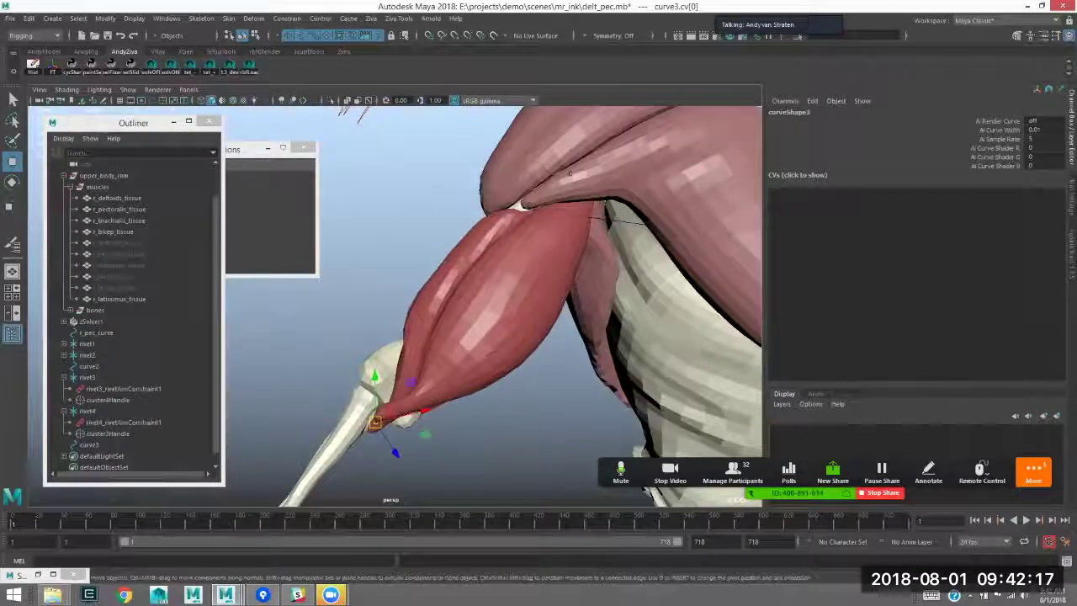
{"action": "left_click_drag", "start_coordinate": [570, 173], "coordinate": [557, 182], "text": "alt"}
{"action": "middle_click_drag", "start_coordinate": [589, 395], "coordinate": [607, 290], "text": "alt"}
{"action": "left_click_drag", "start_coordinate": [753, 442], "coordinate": [816, 408], "text": "alt"}
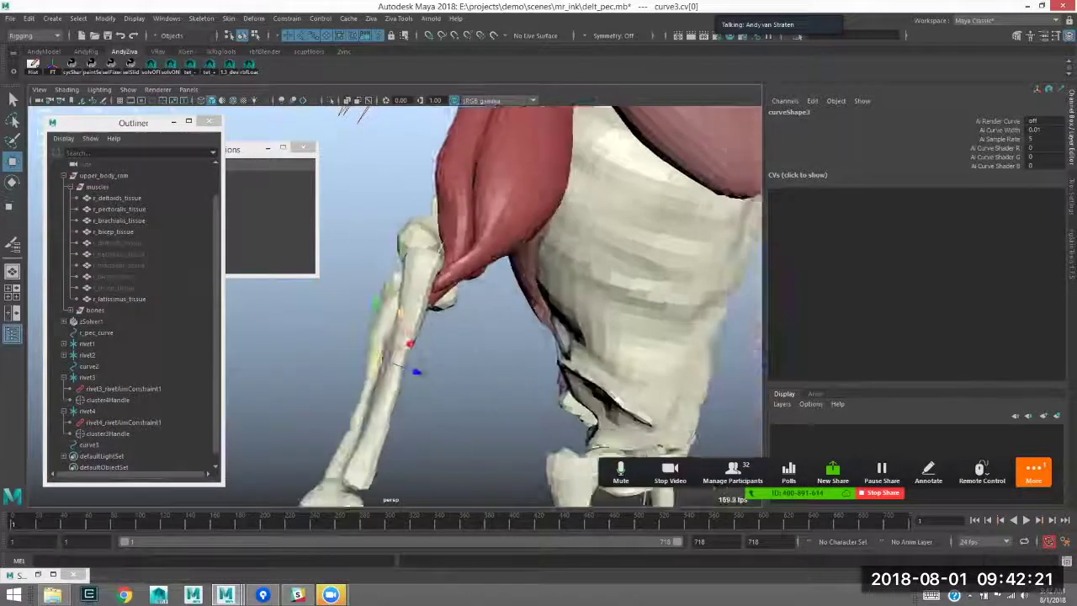
{"action": "left_click_drag", "start_coordinate": [732, 412], "coordinate": [601, 362], "text": "alt"}
{"action": "left_click_drag", "start_coordinate": [492, 253], "coordinate": [437, 244], "text": "alt"}
{"action": "mouse_move", "coordinate": [496, 320]}
{"action": "left_mouse_down", "text": "alt"}
{"action": "mouse_move", "coordinate": [555, 295]}
{"action": "mouse_move", "coordinate": [538, 320]}
{"action": "mouse_move", "coordinate": [502, 312]}
{"action": "left_mouse_up", "text": "alt"}
- Create a cluster deformer on the selected forearm-end control vertex of curve3
{"action": "left_click", "coordinate": [286, 19]}
{"action": "left_click", "coordinate": [287, 19]}
{"action": "left_click", "coordinate": [254, 19]}
{"action": "left_click", "coordinate": [275, 59]}
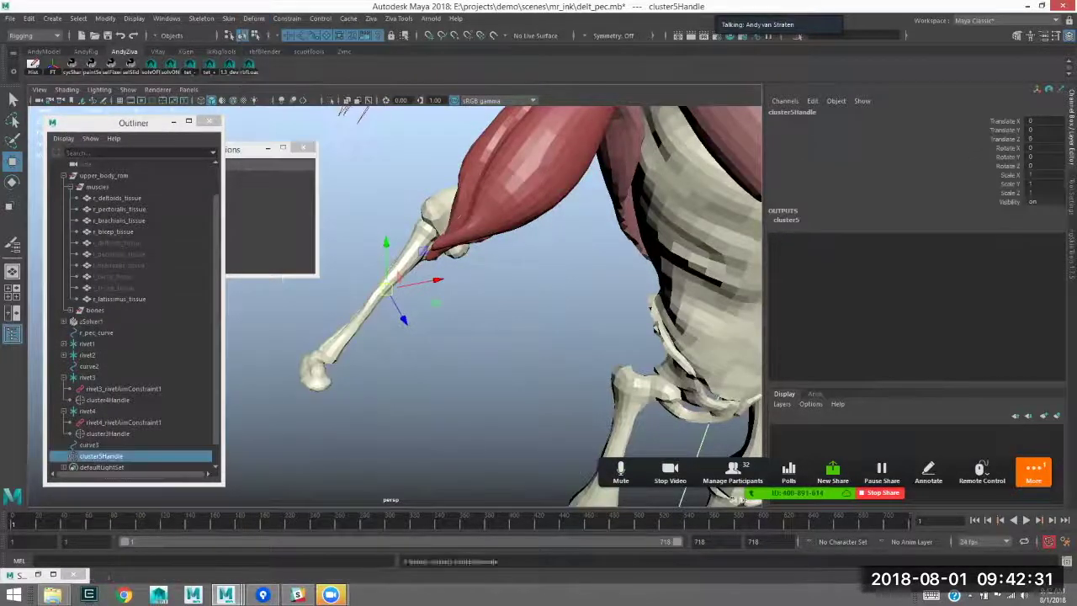
{"action": "left_click_drag", "start_coordinate": [471, 320], "coordinate": [461, 317], "text": "alt"}
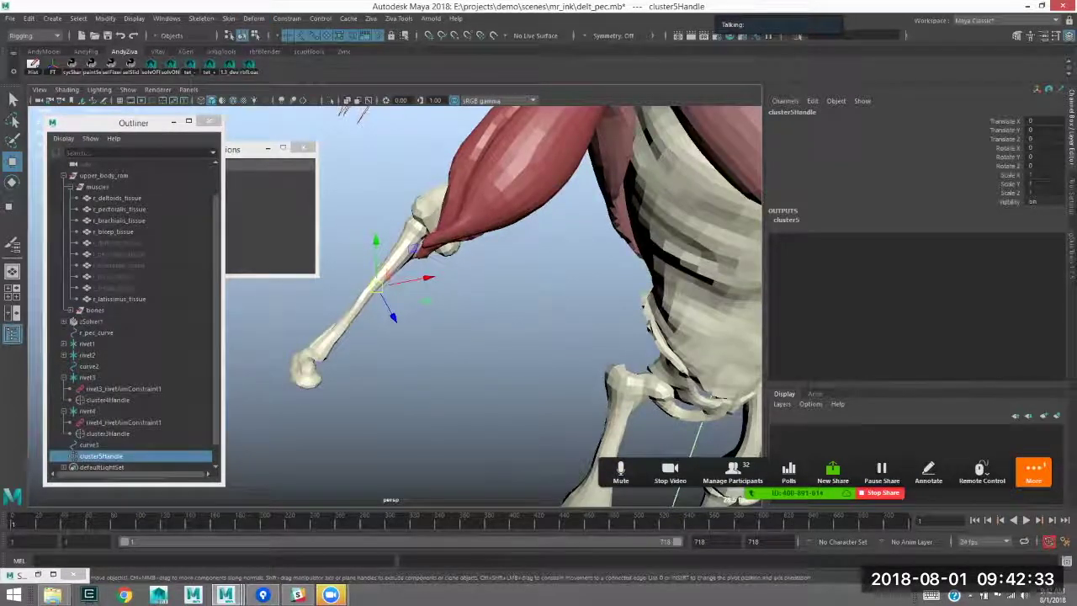
{"action": "left_click", "coordinate": [462, 318]}
- Isolate r_radius_bone, select two of its mid-shaft edges beside the curve end and create a rivet on them with "rivet;"
{"action": "mouse_move", "coordinate": [376, 283]}
{"action": "right_mouse_down", "text": "alt"}
{"action": "mouse_move", "coordinate": [399, 278]}
{"action": "mouse_move", "coordinate": [383, 266]}
{"action": "right_mouse_up", "text": "alt"}
{"action": "left_click", "coordinate": [368, 267]}
{"action": "key", "text": "ctrl+1"}
{"action": "key", "text": "F10"}
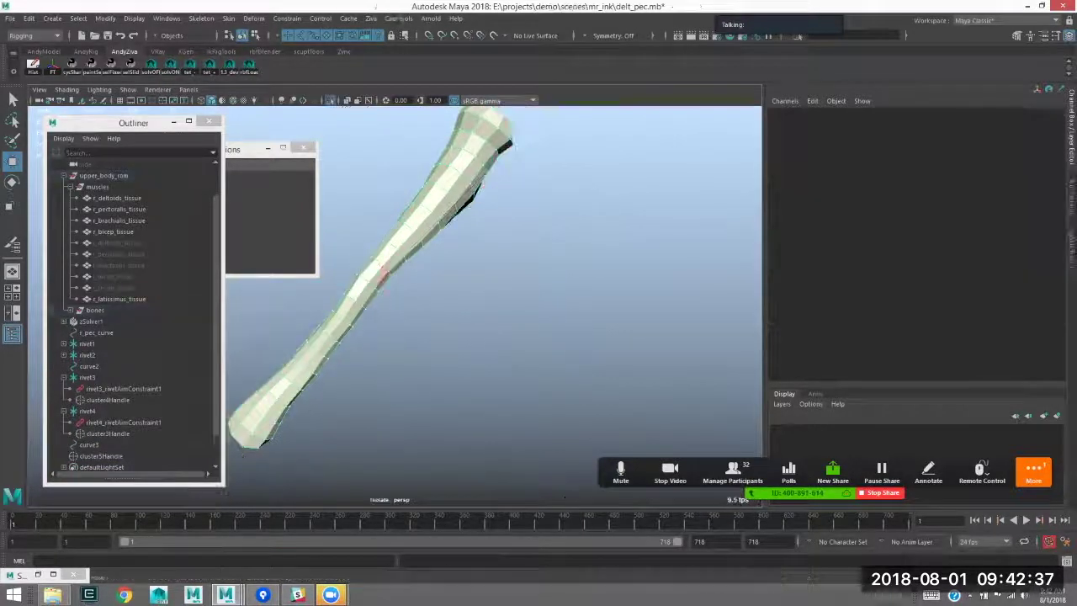
{"action": "left_click", "coordinate": [387, 267]}
{"action": "key", "text": "ctrl+z"}
{"action": "left_click", "coordinate": [383, 284]}
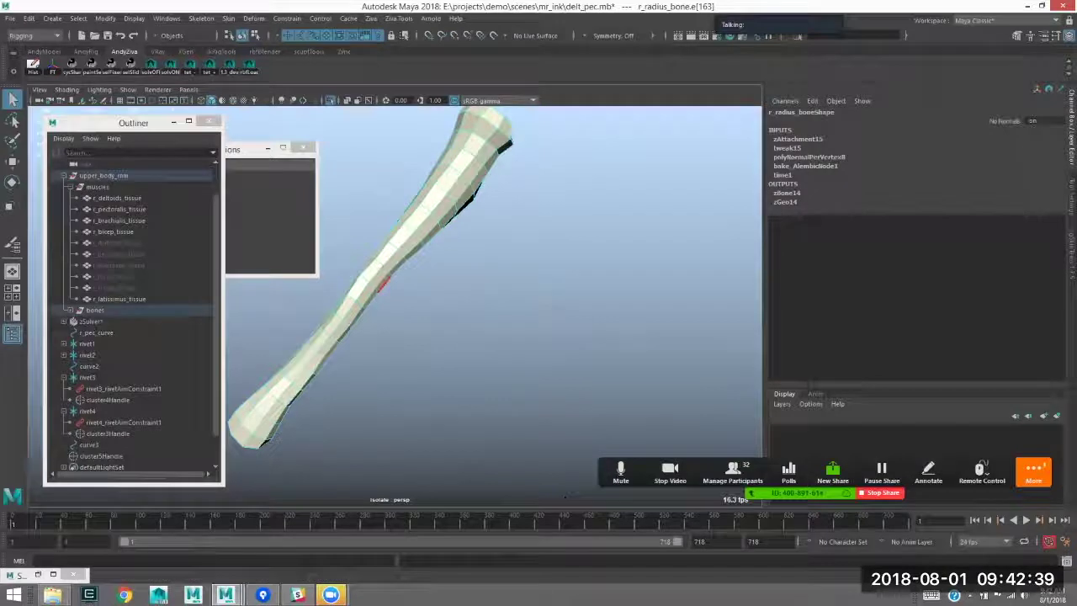
{"action": "left_click", "coordinate": [379, 279], "text": "shift"}
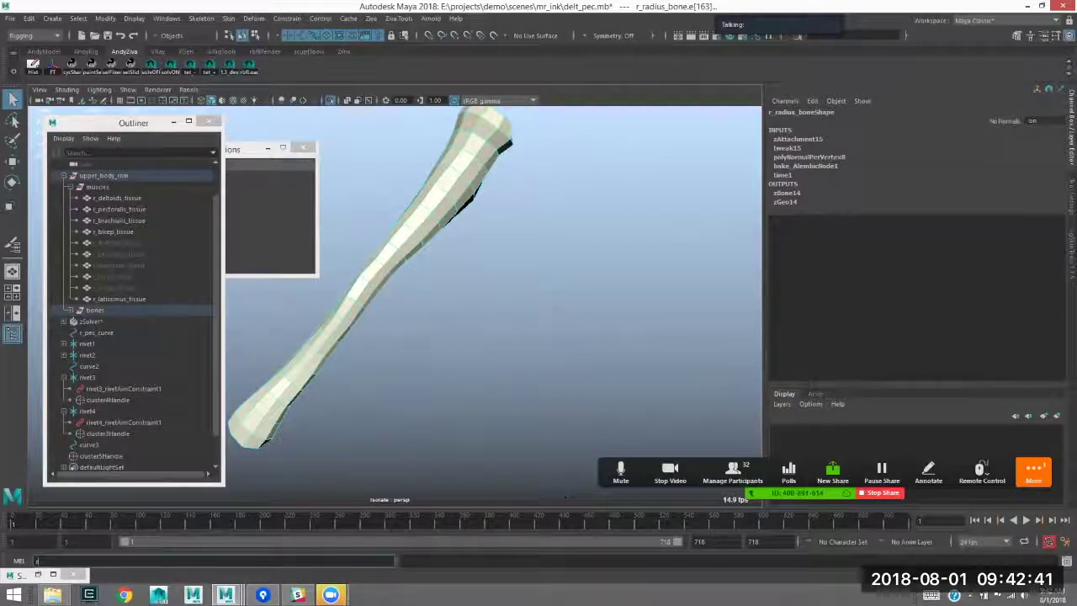
{"action": "type", "text": "rivet;"}
{"action": "key", "text": "Return"}
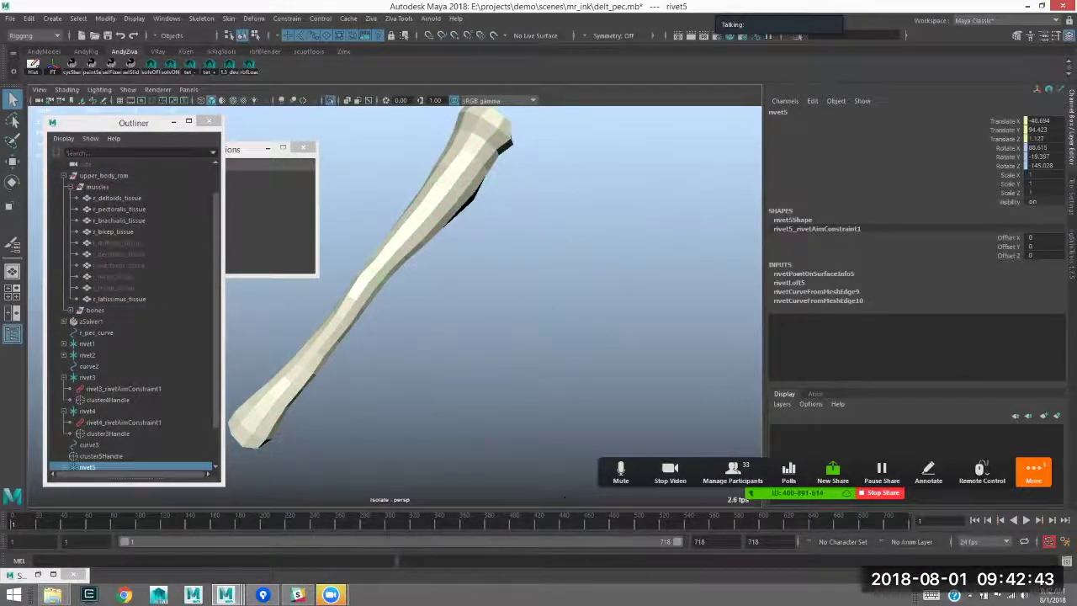
- Parent cluster5Handle under rivet5 on the radius and turn off isolation to show the whole model
{"action": "left_click", "coordinate": [101, 456]}
{"action": "left_click_drag", "start_coordinate": [99, 412], "coordinate": [101, 422]}
{"action": "scroll", "coordinate": [101, 413], "scroll_direction": "down", "scroll_amount": 1}
{"action": "left_click", "coordinate": [101, 422]}
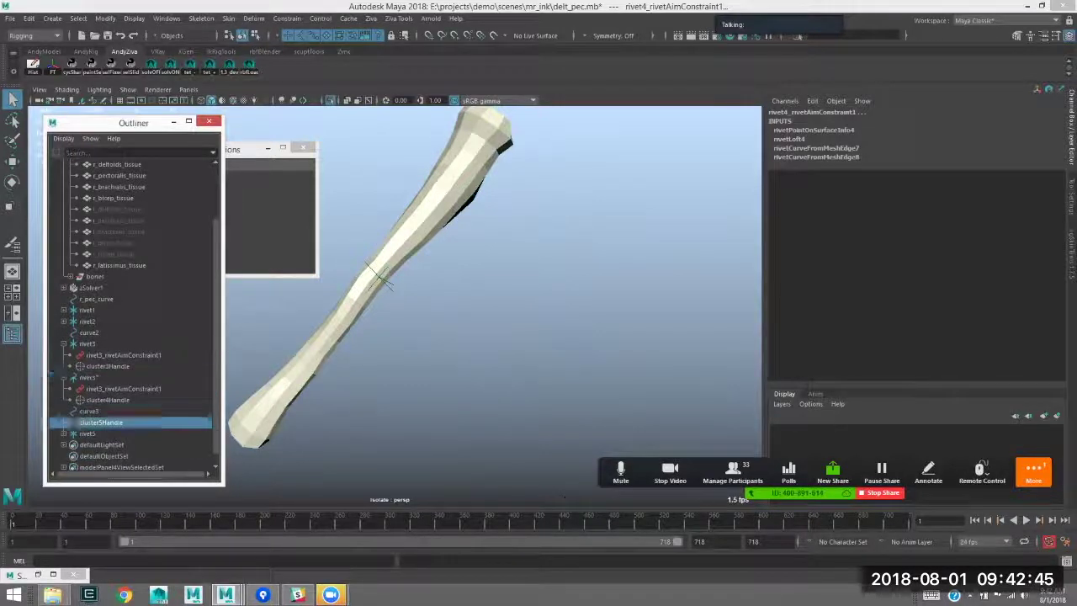
{"action": "middle_click_drag", "start_coordinate": [101, 423], "coordinate": [88, 433]}
{"action": "left_click", "coordinate": [330, 100]}
{"action": "right_click_drag", "start_coordinate": [404, 278], "coordinate": [380, 282], "text": "alt"}
{"action": "middle_click_drag", "start_coordinate": [380, 282], "coordinate": [362, 320], "text": "alt"}
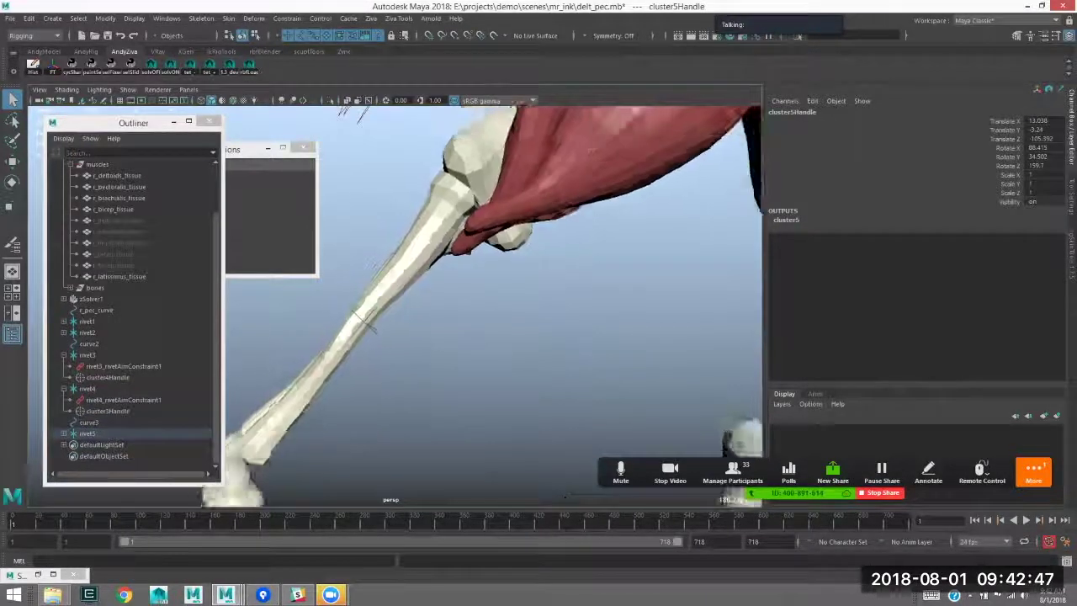
- Isolate r_humerus_bone together with curve3
{"action": "left_click_drag", "start_coordinate": [591, 150], "coordinate": [568, 220], "text": "alt"}
{"action": "left_click", "coordinate": [452, 227]}
{"action": "right_click_drag", "start_coordinate": [453, 227], "coordinate": [379, 220], "text": "alt"}
{"action": "middle_click_drag", "start_coordinate": [505, 127], "coordinate": [393, 212], "text": "alt"}
{"action": "left_click_drag", "start_coordinate": [394, 212], "coordinate": [433, 177], "text": "alt"}
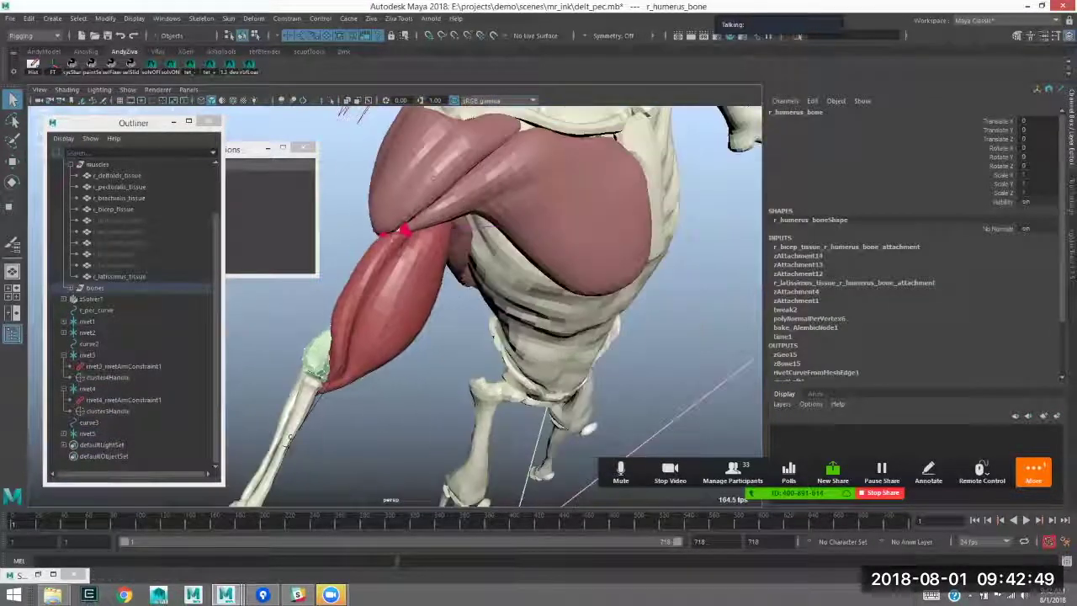
{"action": "left_click", "coordinate": [290, 439], "text": "shift"}
{"action": "key", "text": "ctrl+1"}
{"action": "left_click_drag", "start_coordinate": [290, 421], "coordinate": [349, 354], "text": "alt"}
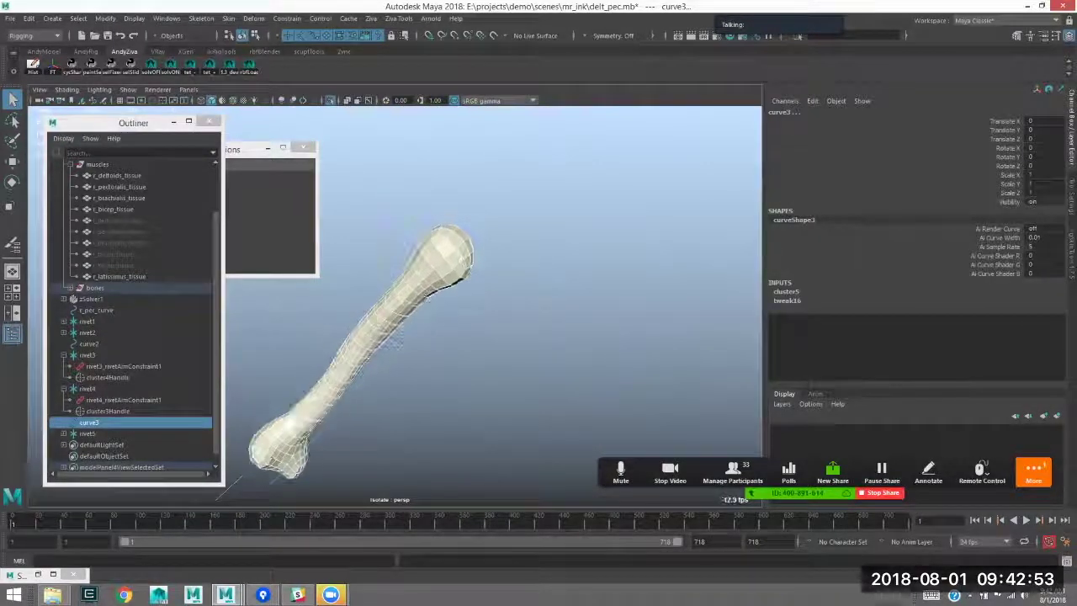
- Create a cluster deformer on the shoulder-end control vertex of curve3
{"action": "left_click", "coordinate": [362, 337]}
{"action": "left_click", "coordinate": [421, 327]}
{"action": "right_click_drag", "start_coordinate": [421, 327], "coordinate": [370, 327]}
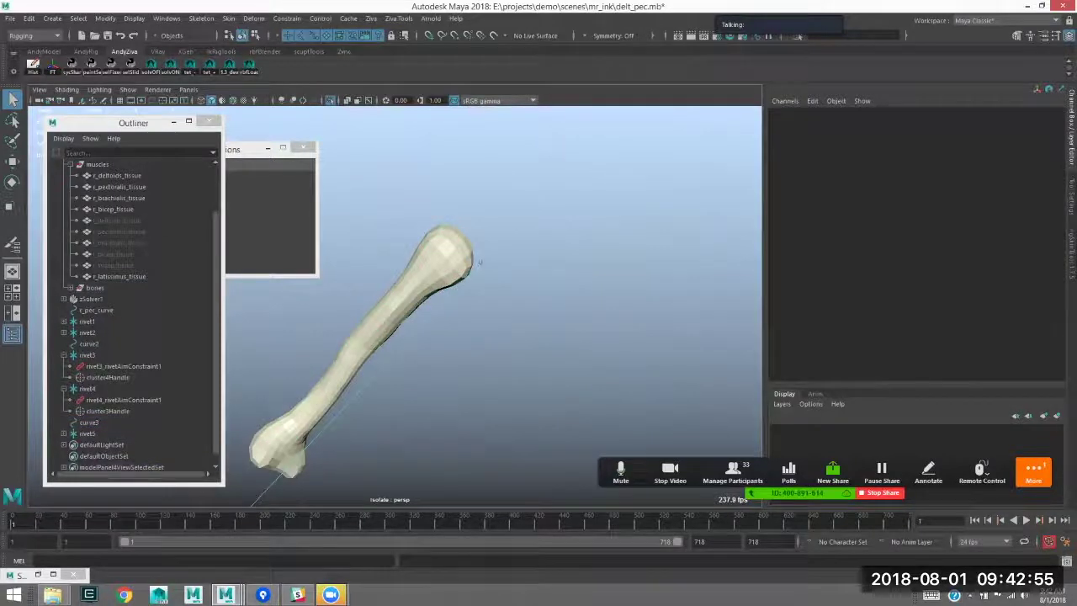
{"action": "left_click", "coordinate": [479, 264]}
{"action": "left_click", "coordinate": [286, 18]}
{"action": "mouse_move", "coordinate": [255, 19]}
{"action": "left_click", "coordinate": [277, 57]}
- Select two edges on the head of r_humerus_bone near the curve end and create a rivet with "rivet;"
{"action": "left_click", "coordinate": [423, 274]}
{"action": "right_click_drag", "start_coordinate": [423, 273], "coordinate": [424, 239]}
{"action": "scroll", "coordinate": [423, 239], "scroll_direction": "up", "scroll_amount": 3}
{"action": "left_click", "coordinate": [490, 231]}
{"action": "left_click", "coordinate": [482, 240], "text": "shift"}
{"action": "left_click", "coordinate": [39, 561]}
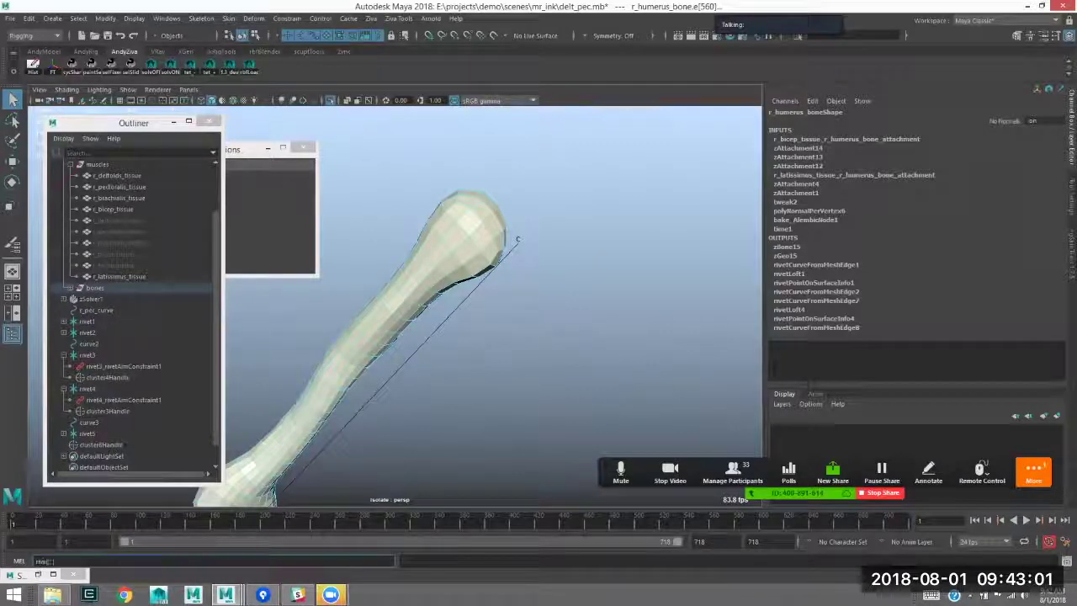
{"action": "type", "text": "rivet;"}
{"action": "key", "text": "Return"}
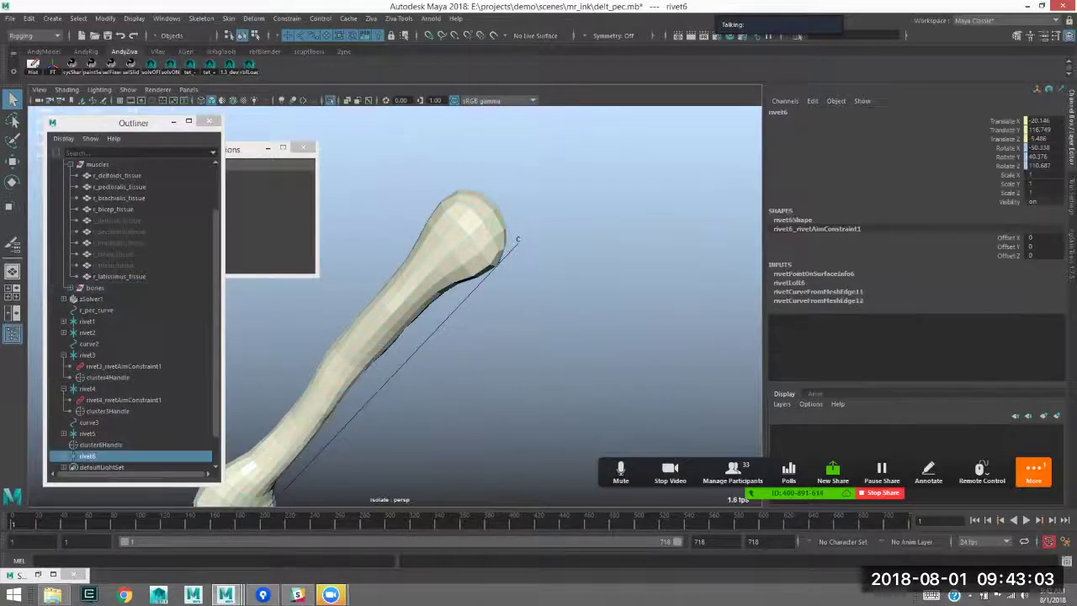
- Parent cluster6Handle under rivet6 on the humerus and return to the full model with curve3 selected
{"action": "scroll", "coordinate": [126, 456], "scroll_direction": "down", "scroll_amount": 1}
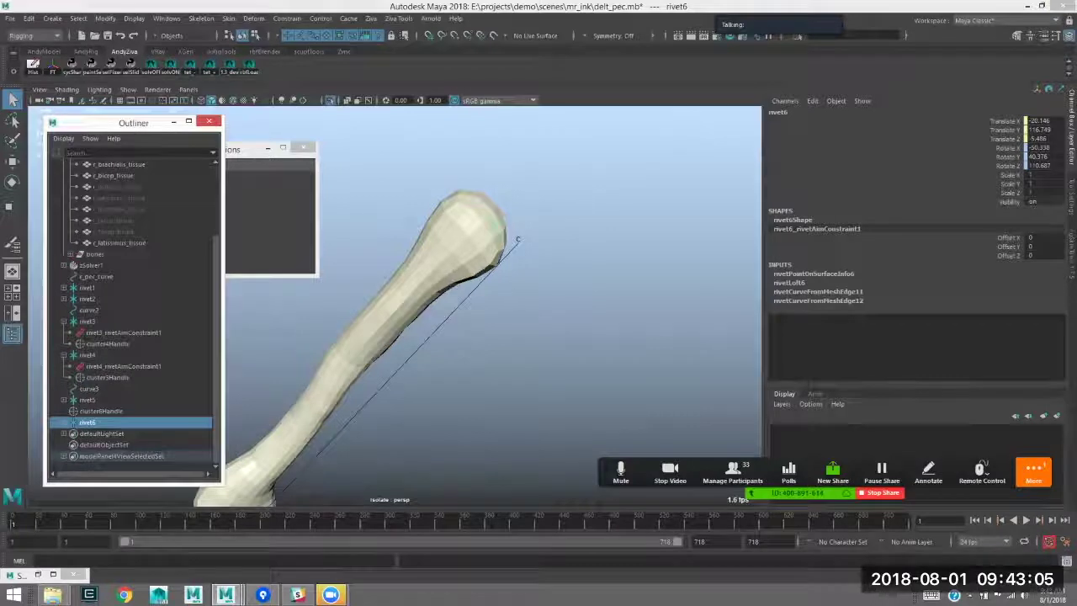
{"action": "left_click", "coordinate": [101, 411]}
{"action": "middle_click_drag", "start_coordinate": [100, 412], "coordinate": [87, 422]}
{"action": "left_click_drag", "start_coordinate": [471, 336], "coordinate": [488, 340], "text": "alt"}
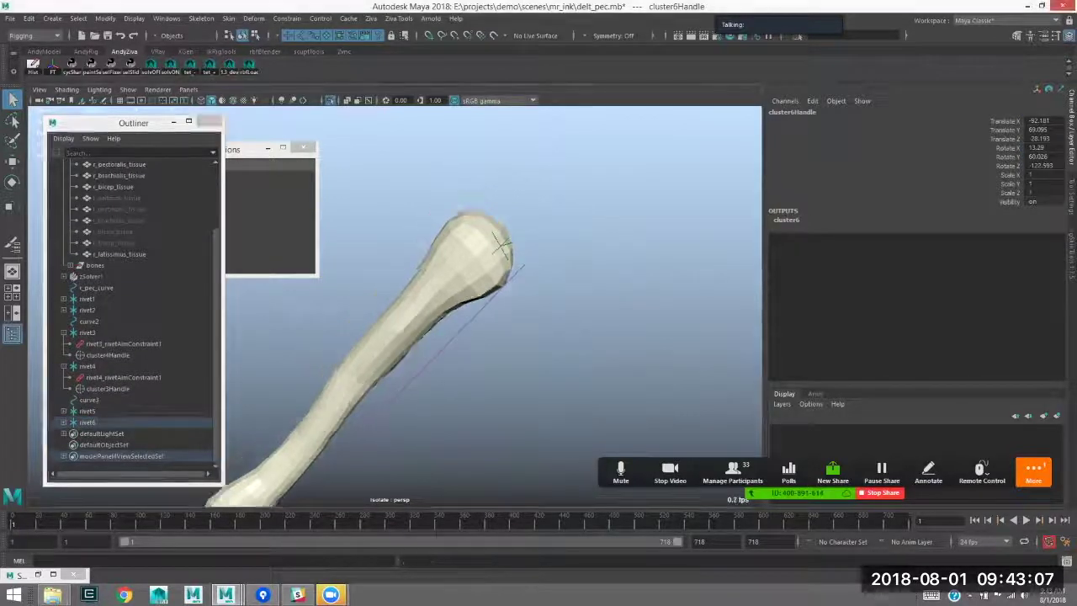
{"action": "key", "text": "ctrl+1"}
{"action": "scroll", "coordinate": [492, 306], "scroll_direction": "down", "scroll_amount": 4}
{"action": "left_click", "coordinate": [89, 411]}
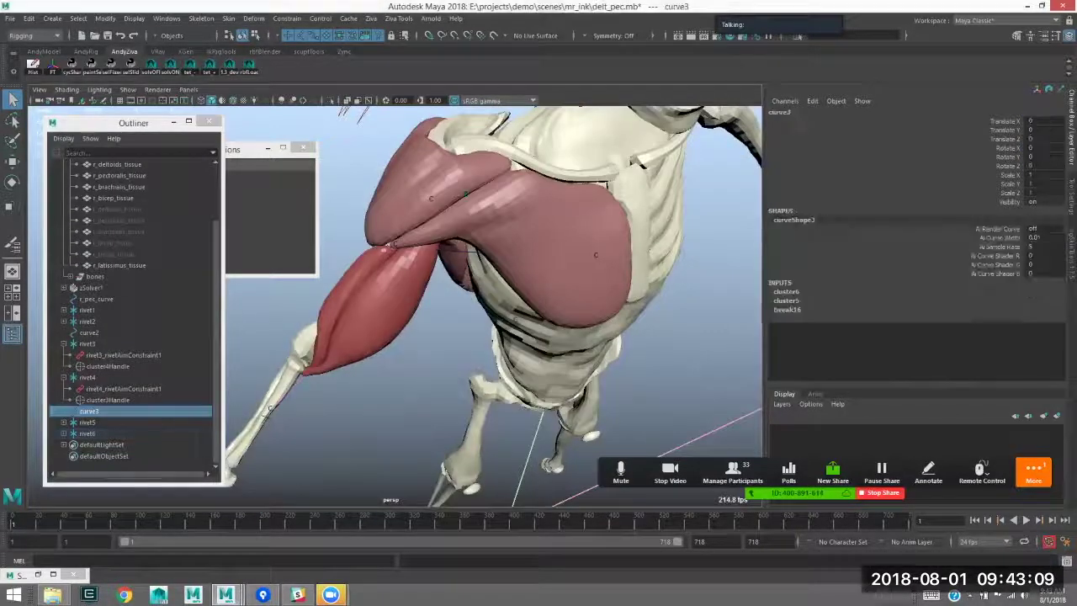
- Add a Ziva muscle fiber to r_bicep_tissue with curve3 also selected, then clear the selection
{"action": "left_click", "coordinate": [383, 295], "text": "shift"}
{"action": "left_click_drag", "start_coordinate": [383, 294], "coordinate": [391, 295], "text": "alt"}
{"action": "left_click", "coordinate": [371, 18]}
{"action": "left_click", "coordinate": [372, 19]}
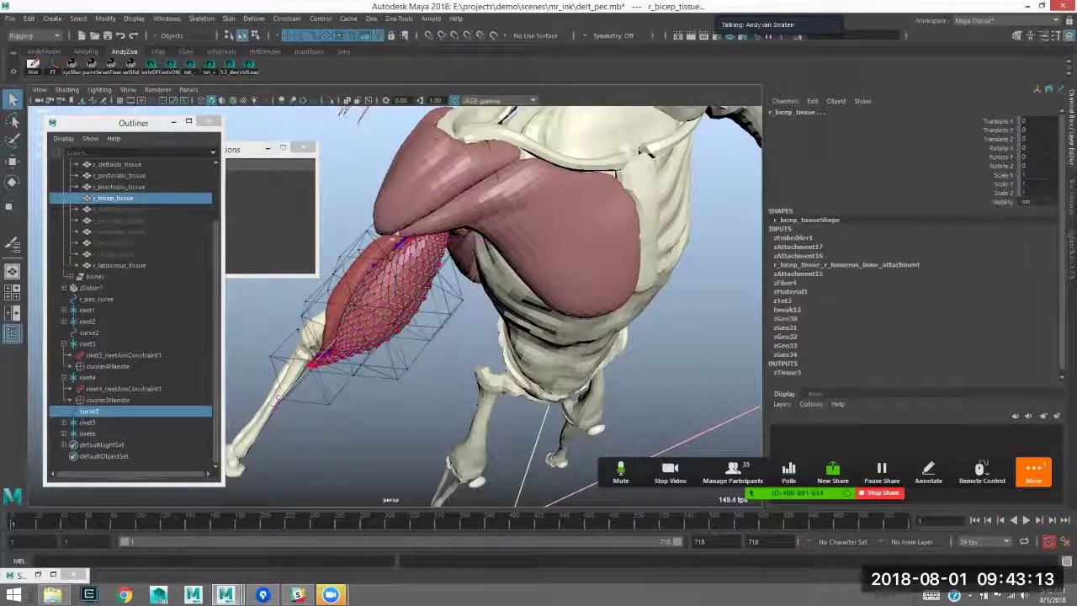
{"action": "middle_click_drag", "start_coordinate": [382, 294], "coordinate": [397, 280], "text": "alt"}
{"action": "left_click_drag", "start_coordinate": [530, 302], "coordinate": [510, 291], "text": "alt"}
{"action": "left_click", "coordinate": [372, 19]}
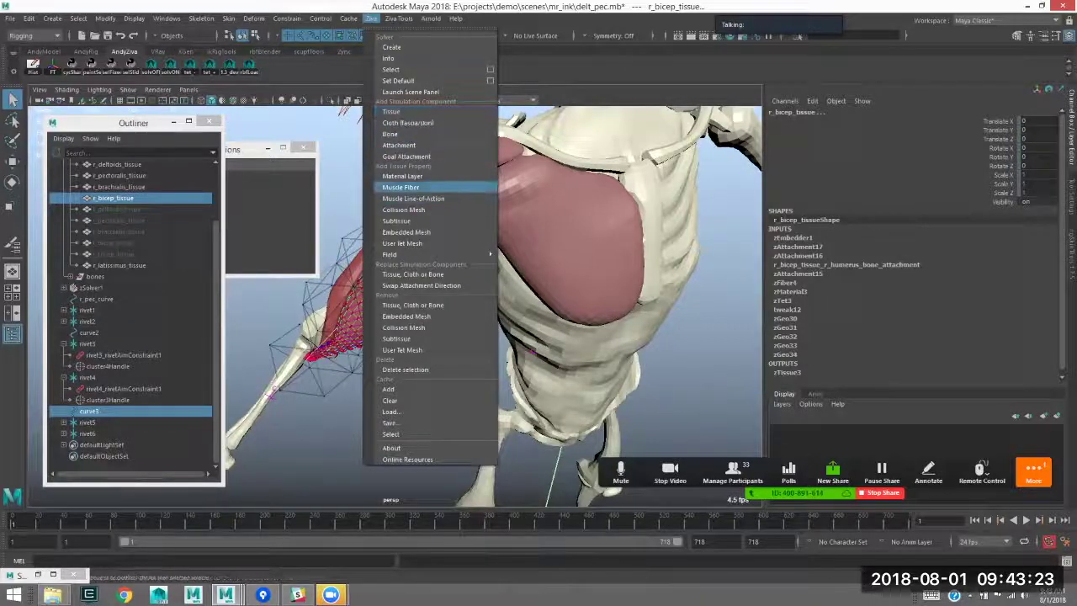
{"action": "left_click", "coordinate": [413, 198]}
{"action": "left_click", "coordinate": [446, 362]}
- Add a Ziva muscle fiber to r_brachialis_tissue
{"action": "left_click_drag", "start_coordinate": [610, 246], "coordinate": [712, 193], "text": "alt"}
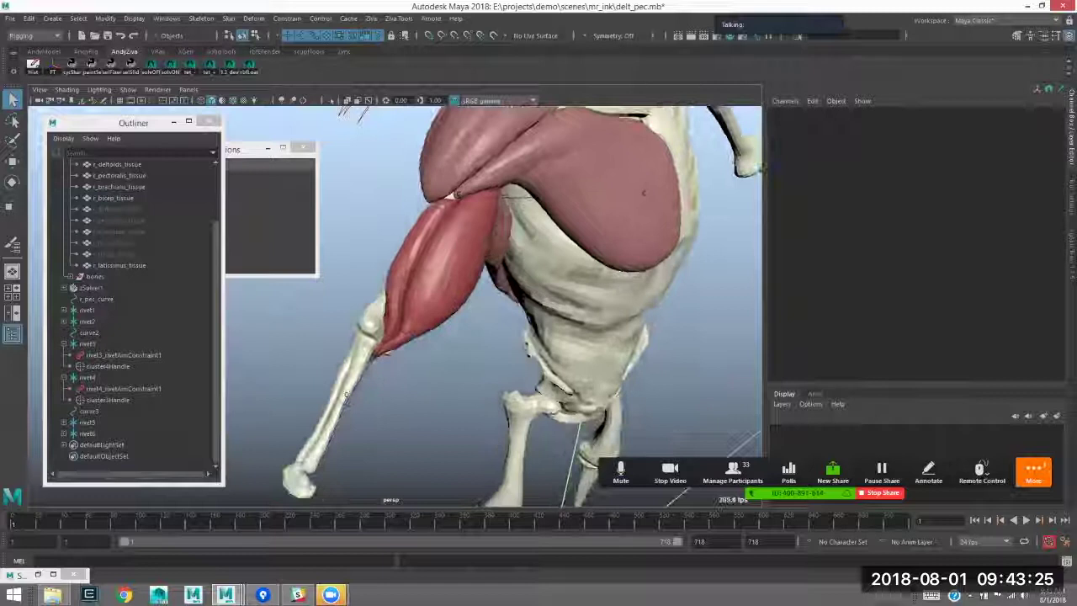
{"action": "left_click", "coordinate": [413, 232]}
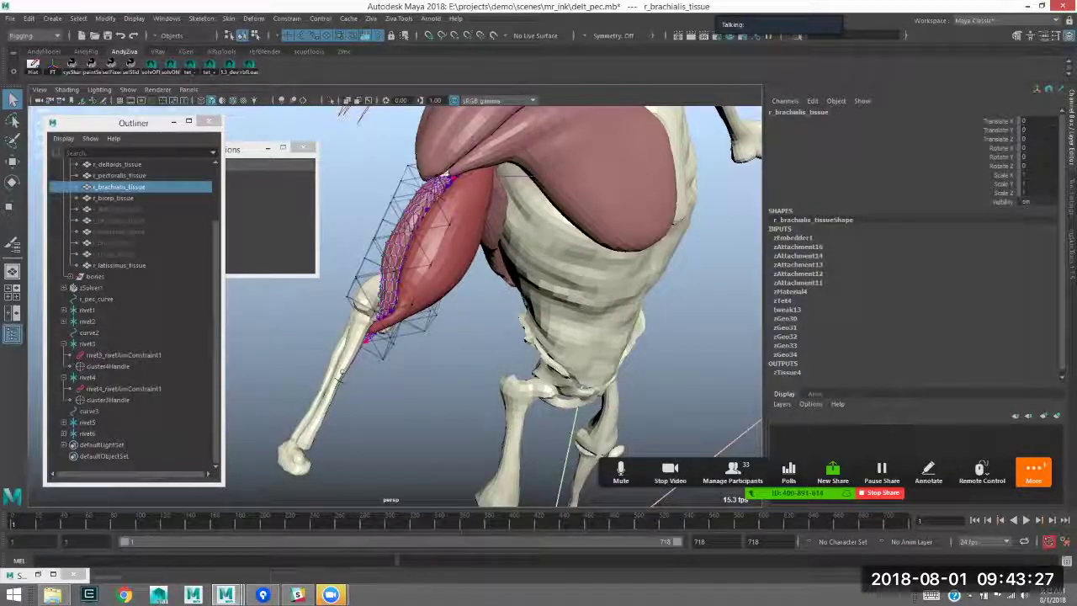
{"action": "left_click", "coordinate": [371, 18]}
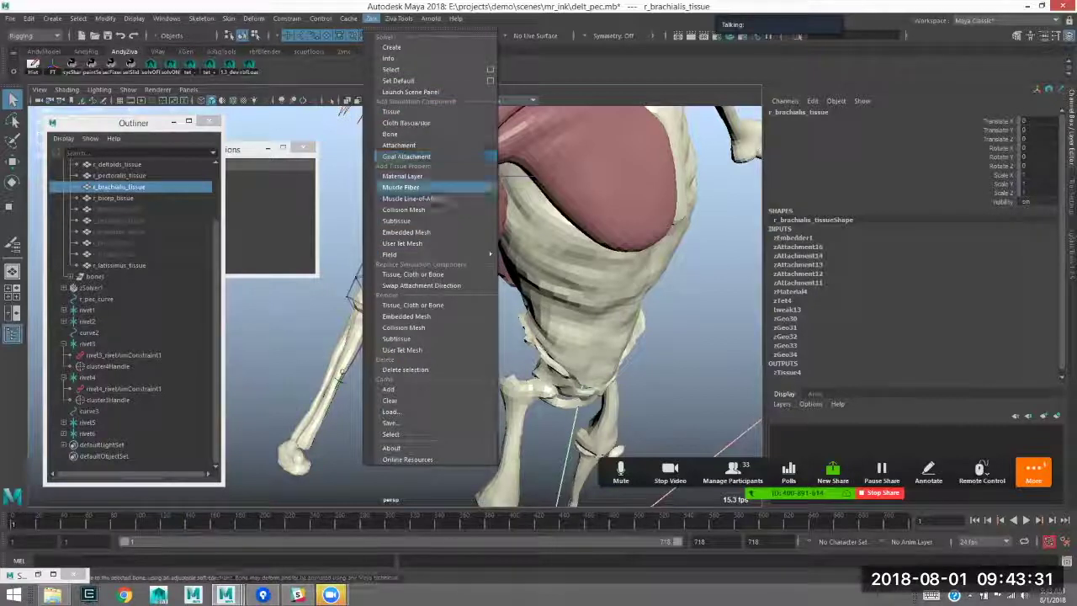
{"action": "left_click", "coordinate": [400, 186]}
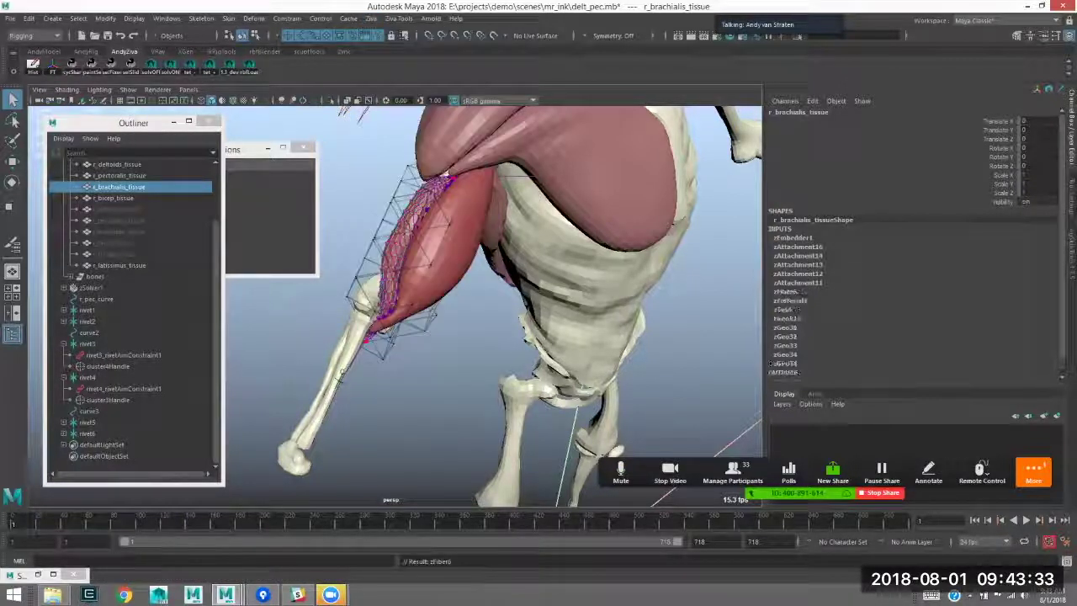
- Rename curve3 to r_bicep_curve
{"action": "left_click", "coordinate": [90, 412]}
{"action": "left_click_drag", "start_coordinate": [446, 260], "coordinate": [473, 253], "text": "alt"}
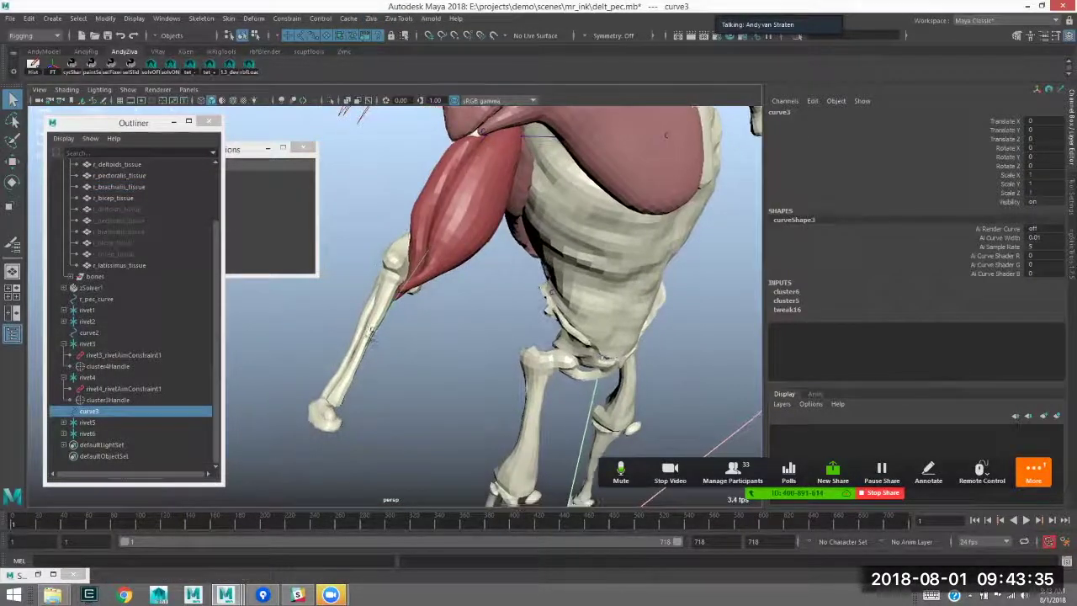
{"action": "double_click", "coordinate": [90, 412]}
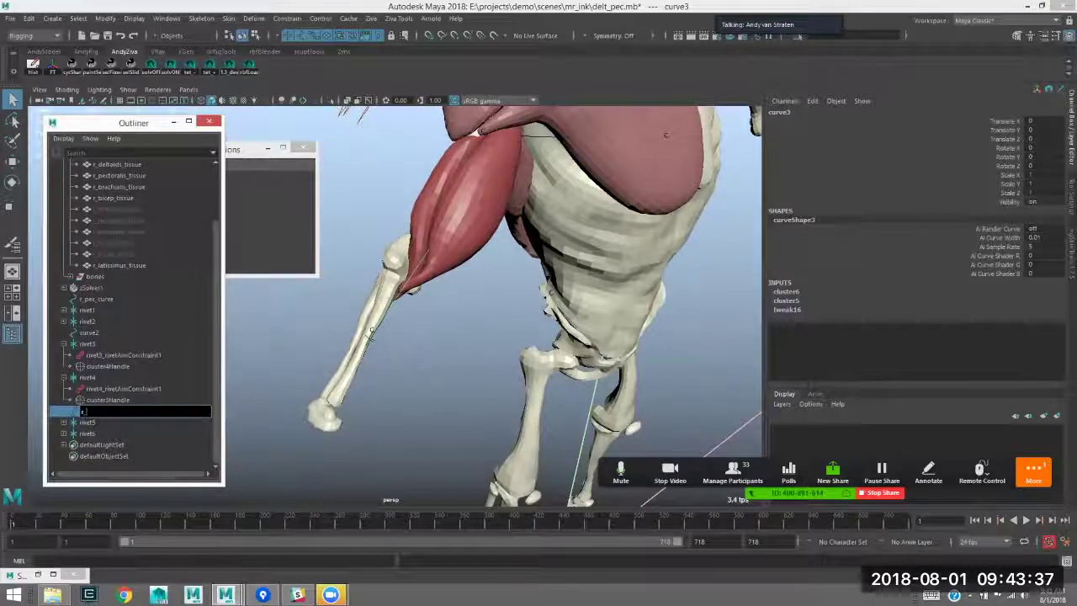
{"action": "type", "text": "r_bicep_curv"}
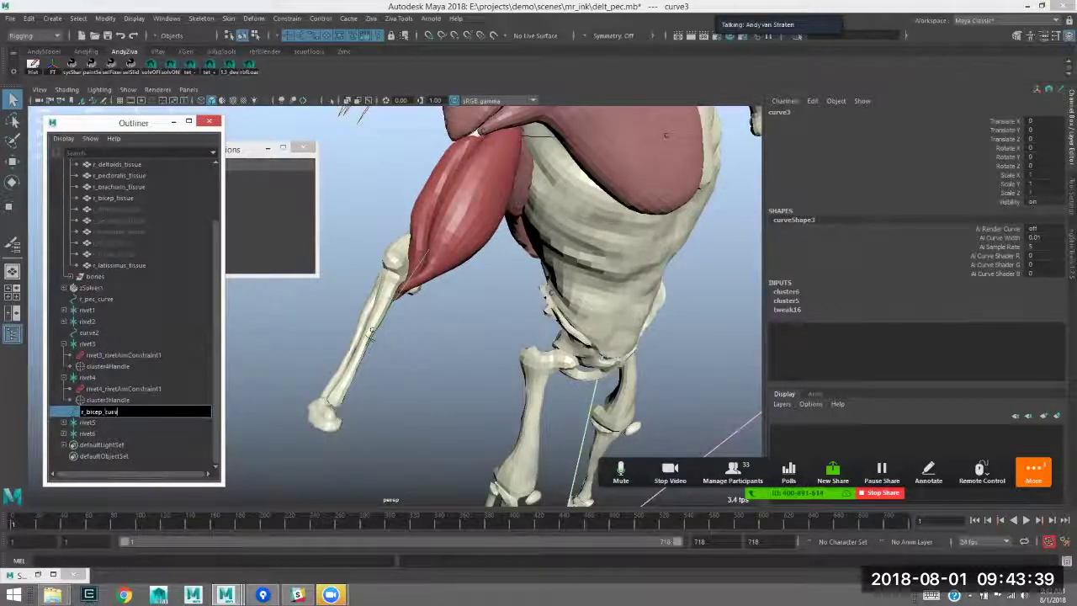
{"action": "type", "text": "e"}
{"action": "key", "text": "Return"}
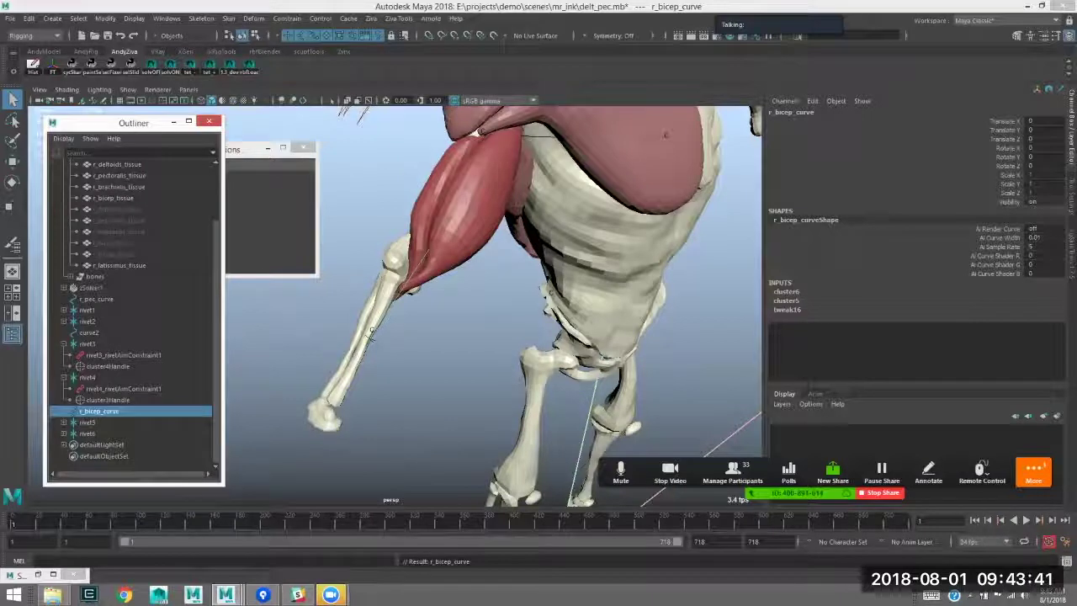
- Add a muscle line-of-action to r_brachialis_tissue using r_bicep_curve, then clear the selection
{"action": "left_click", "coordinate": [436, 198], "text": "shift"}
{"action": "left_click_drag", "start_coordinate": [379, 167], "coordinate": [389, 187], "text": "alt"}
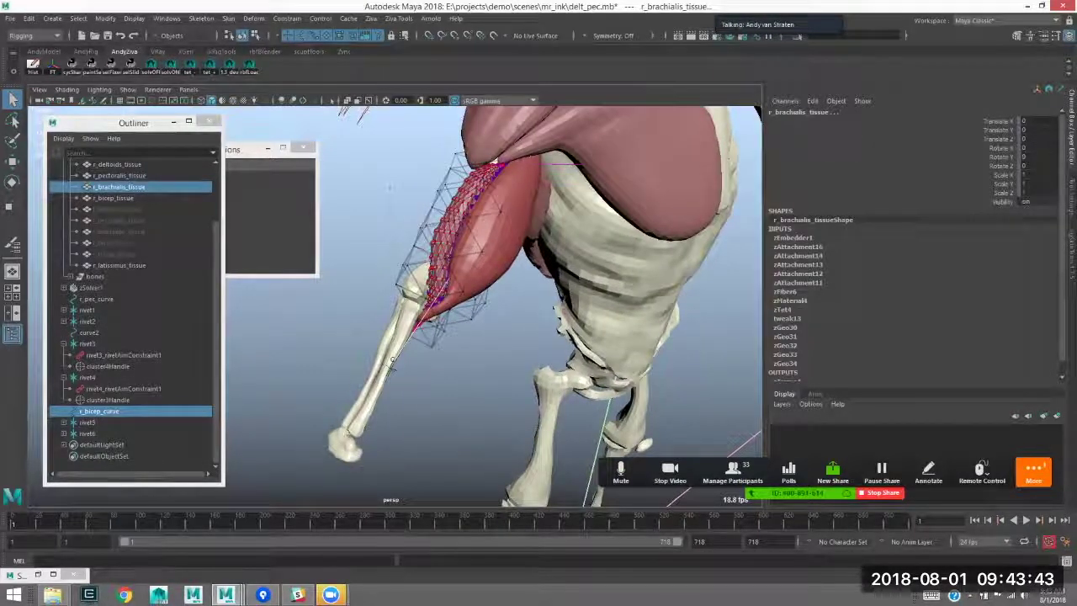
{"action": "left_click", "coordinate": [398, 18]}
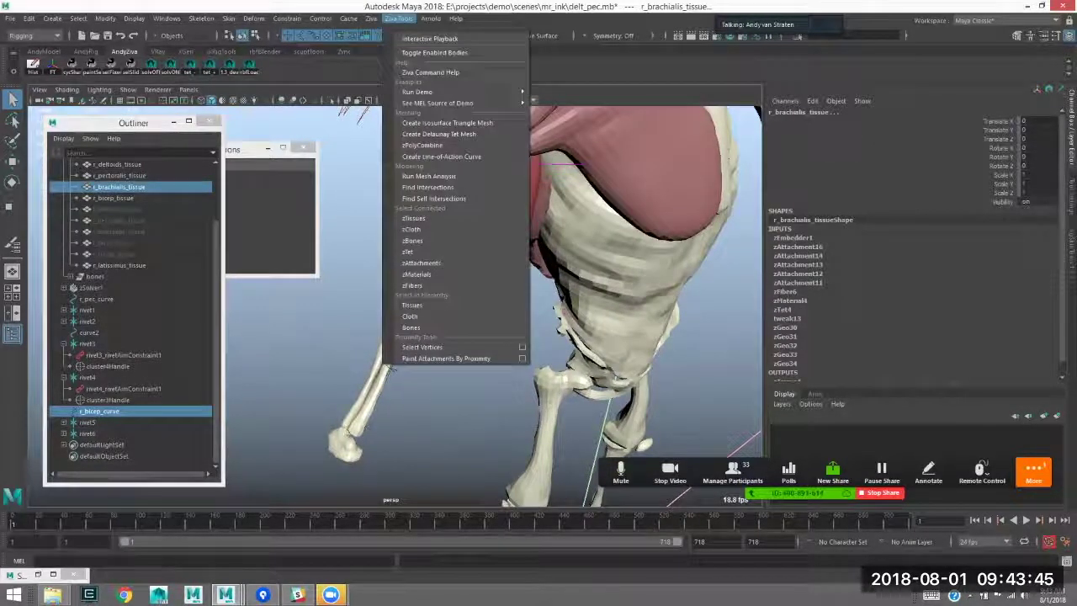
{"action": "mouse_move", "coordinate": [371, 18]}
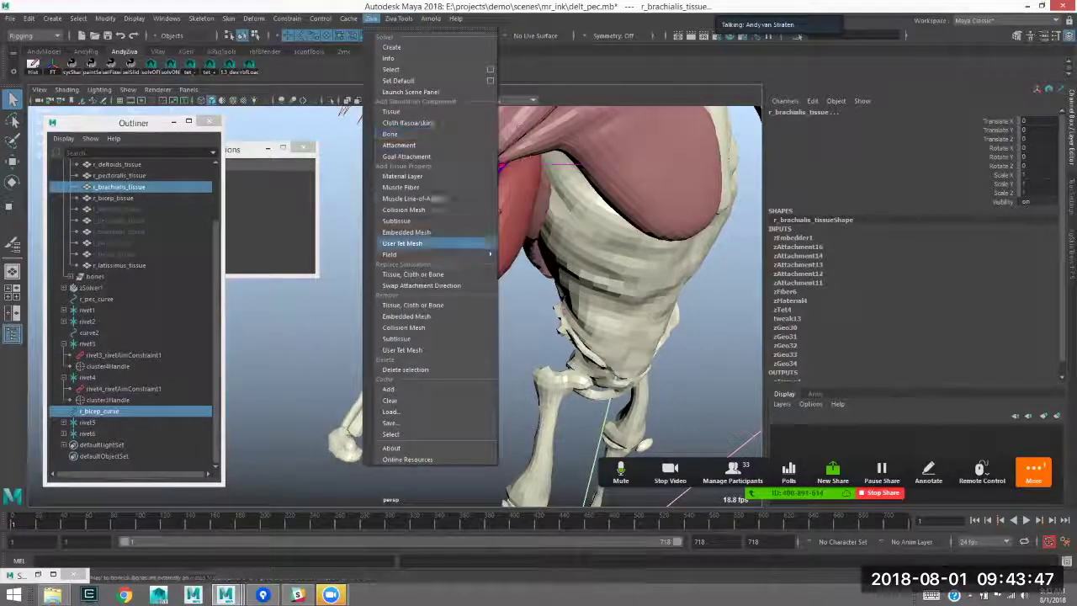
{"action": "left_click", "coordinate": [414, 197]}
{"action": "left_click_drag", "start_coordinate": [414, 202], "coordinate": [414, 194], "text": "alt"}
{"action": "right_click_drag", "start_coordinate": [412, 202], "coordinate": [378, 211], "text": "alt"}
{"action": "left_click", "coordinate": [361, 212]}
{"action": "left_click_drag", "start_coordinate": [361, 212], "coordinate": [370, 227], "text": "alt"}
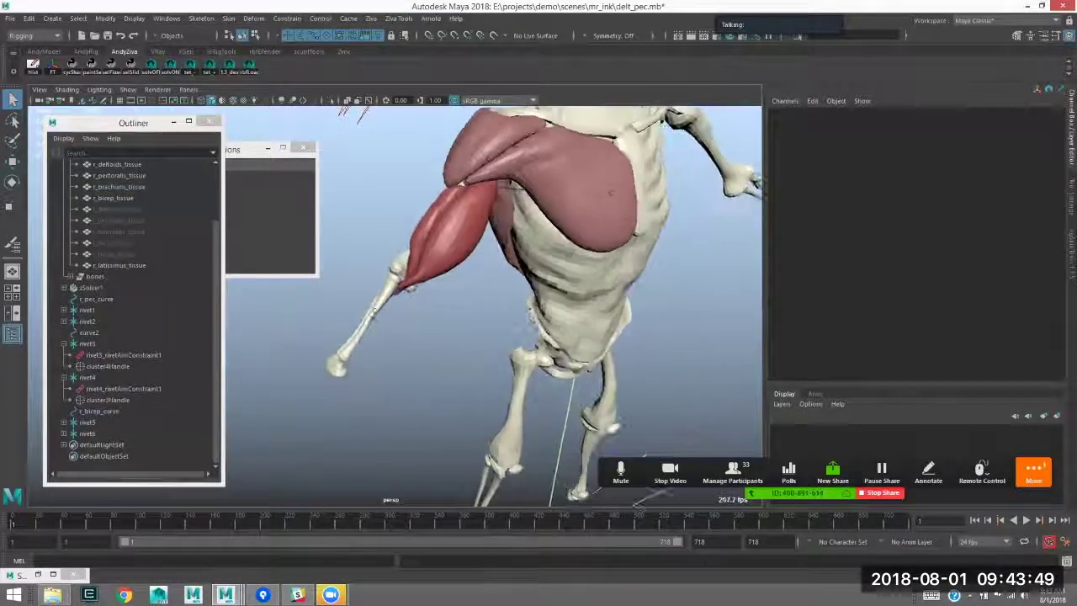
- Play the simulation to examine how the bicep and brachialis move with the arm, then return to frame 1
{"action": "key", "text": "alt+v"}
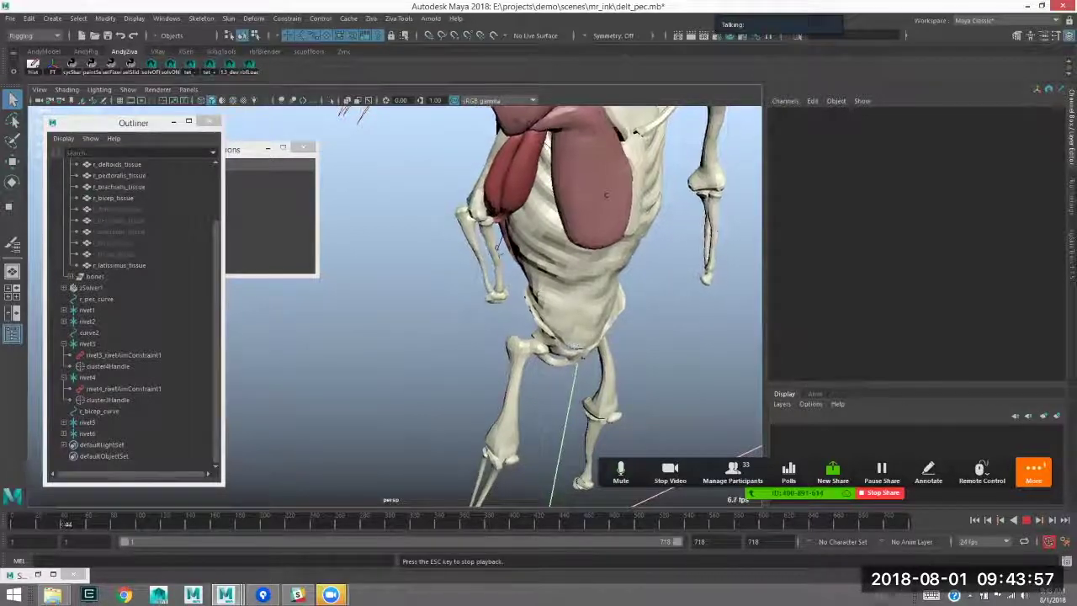
{"action": "left_click", "coordinate": [505, 187]}
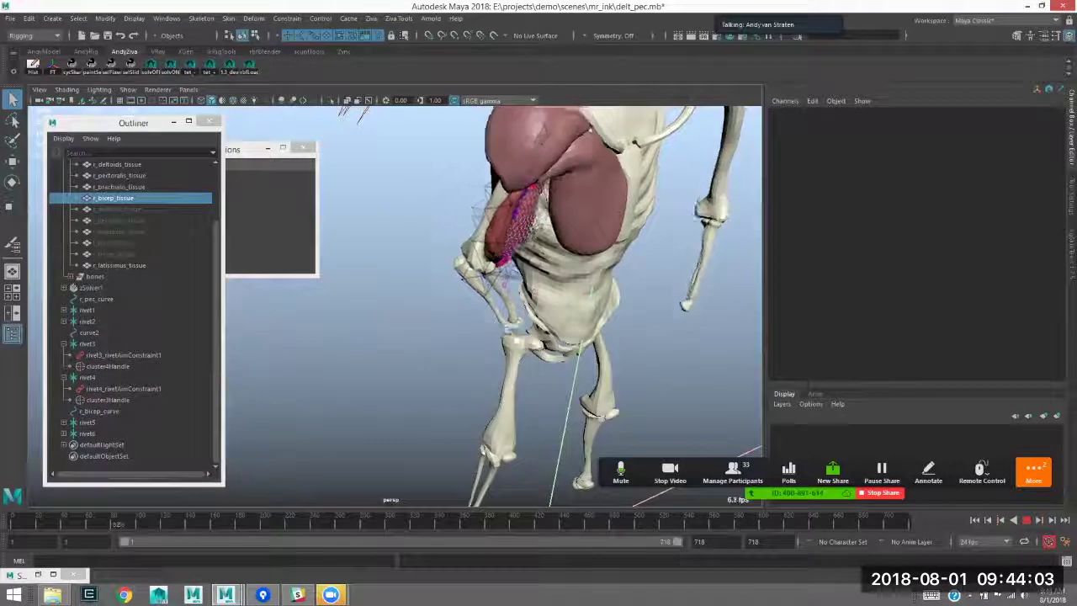
{"action": "key", "text": "Escape"}
{"action": "key", "text": "alt+shift+v"}
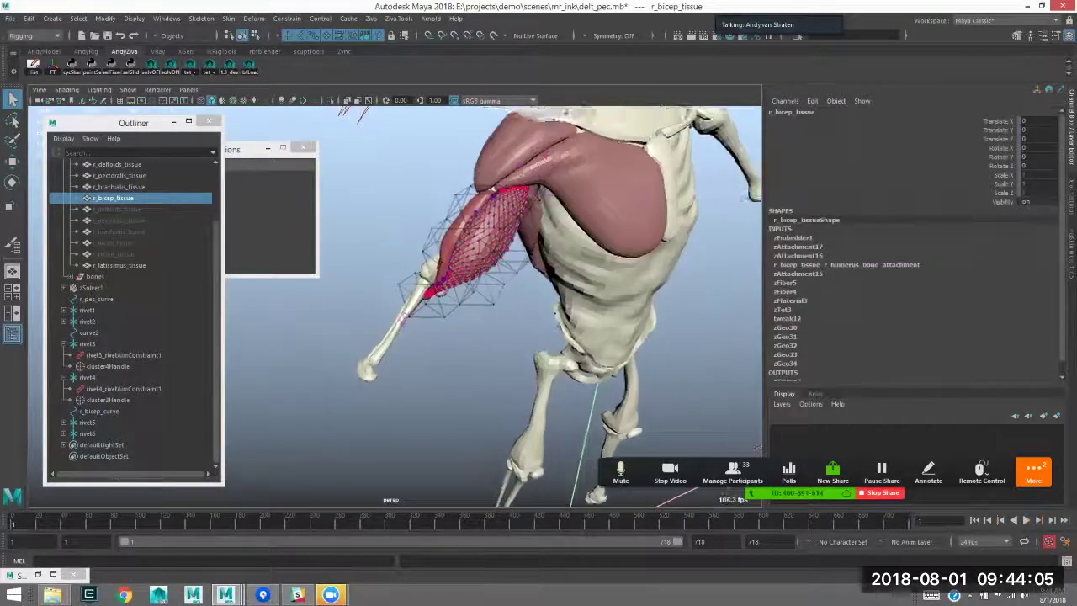
{"action": "scroll", "coordinate": [396, 307], "scroll_direction": "up", "scroll_amount": 4}
{"action": "left_click", "coordinate": [370, 252]}
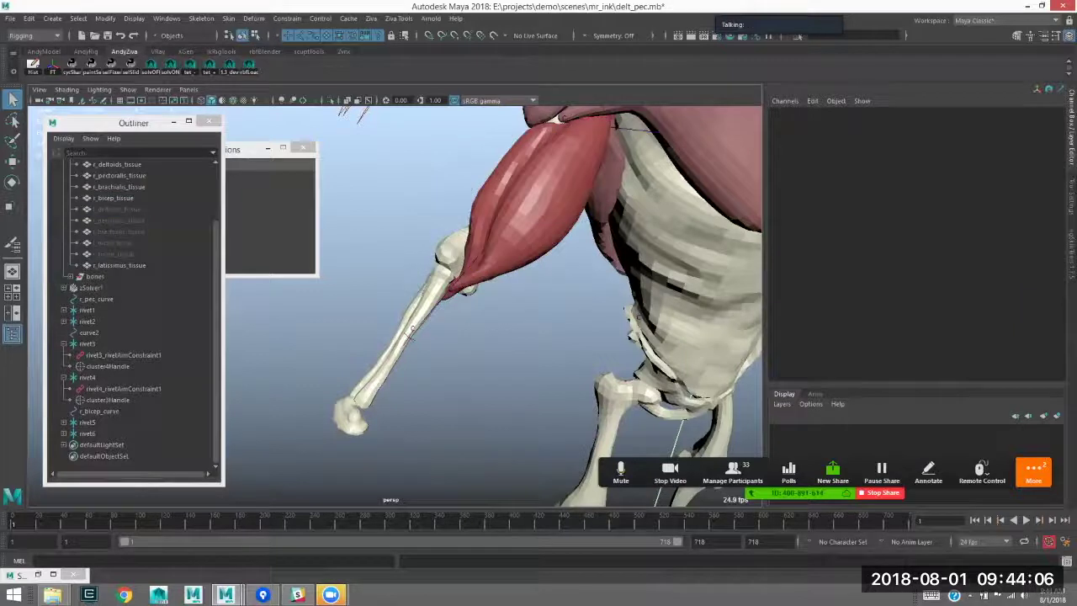
- Try to add a muscle line-of-action to r_bicep_tissue using r_bicep_curve
{"action": "left_click", "coordinate": [427, 317]}
{"action": "left_click_drag", "start_coordinate": [431, 318], "coordinate": [473, 358], "text": "alt"}
{"action": "left_click", "coordinate": [513, 244], "text": "shift"}
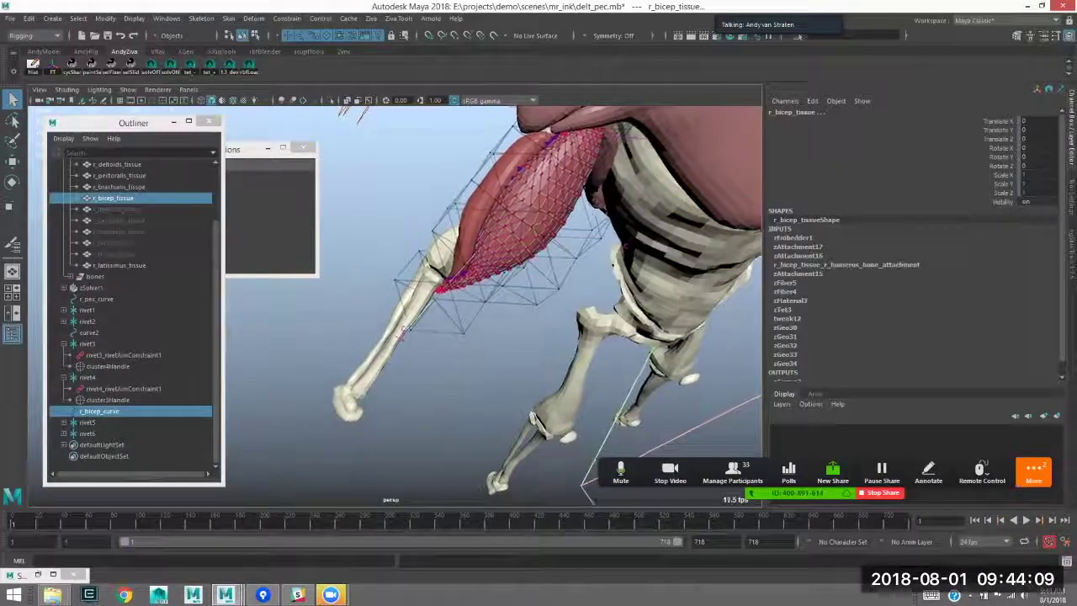
{"action": "left_click", "coordinate": [399, 19]}
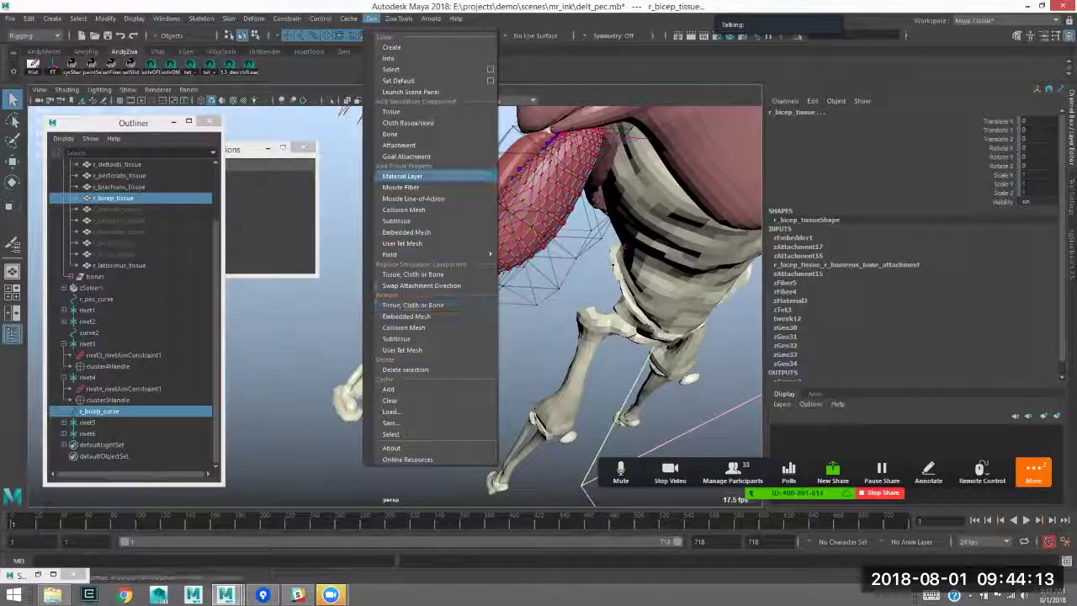
{"action": "left_click", "coordinate": [413, 198]}
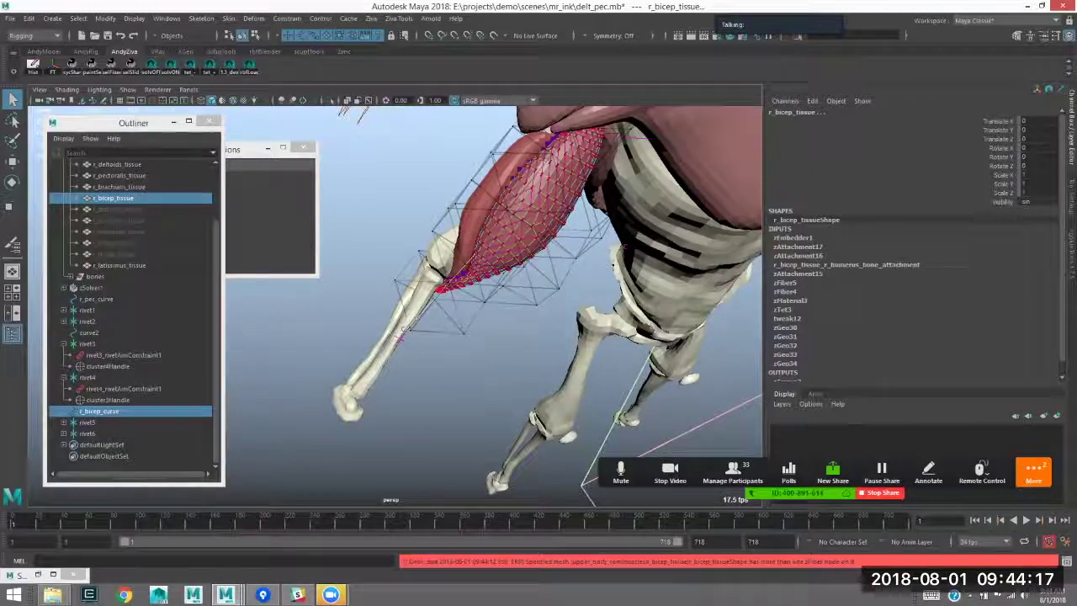
- Delete the extra zFiber5 node from r_bicep_tissue with a delete command and clear the selection
{"action": "left_click", "coordinate": [113, 198]}
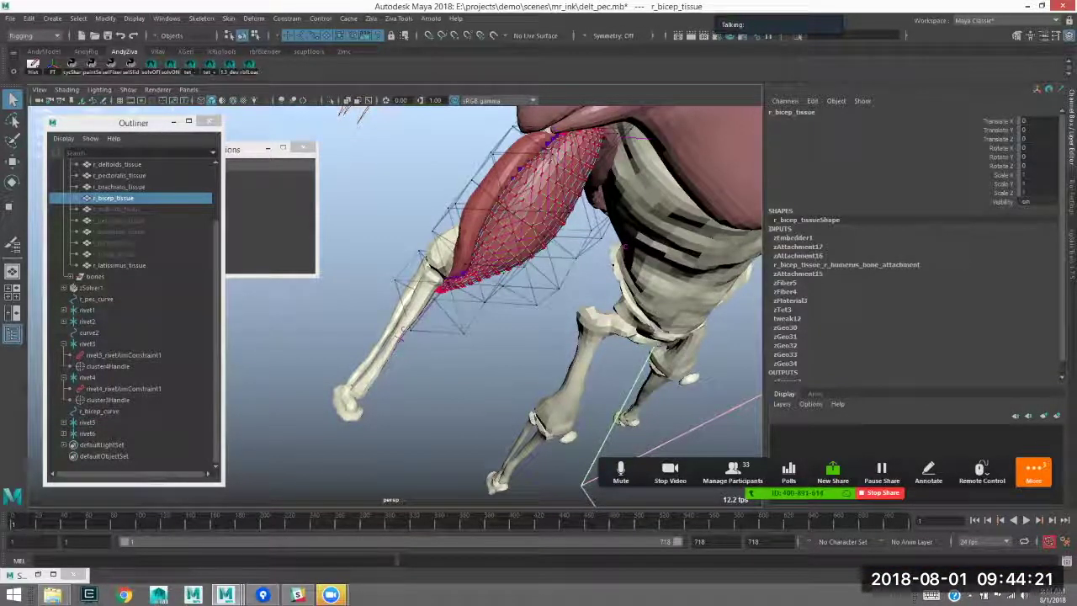
{"action": "left_click", "coordinate": [785, 283]}
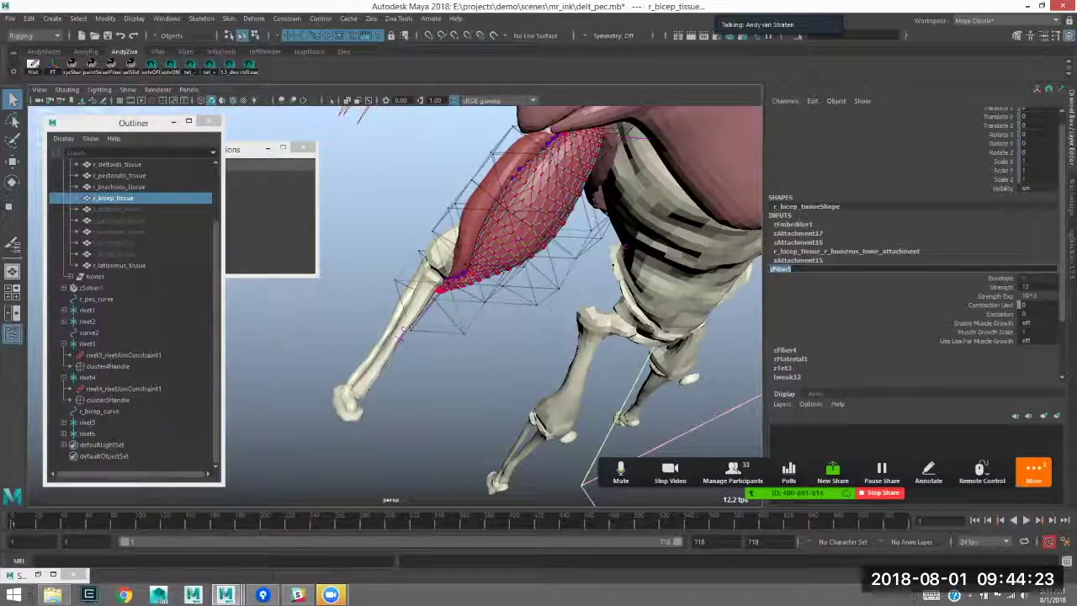
{"action": "left_click", "coordinate": [213, 561]}
{"action": "type", "text": "dg"}
{"action": "type", "text": "lete"}
{"action": "key", "text": "Return"}
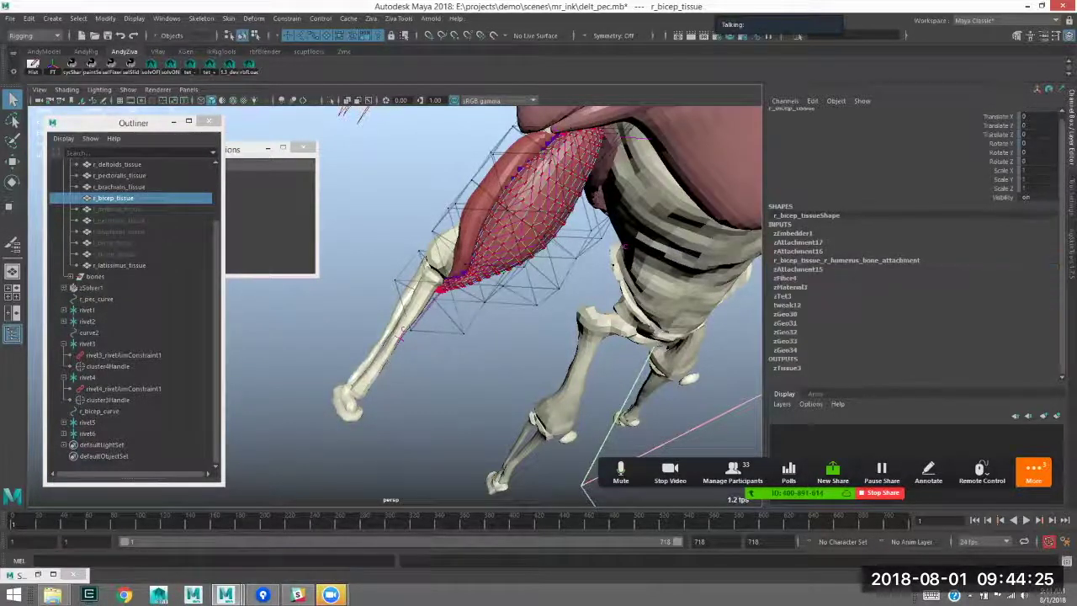
{"action": "left_click", "coordinate": [496, 362]}
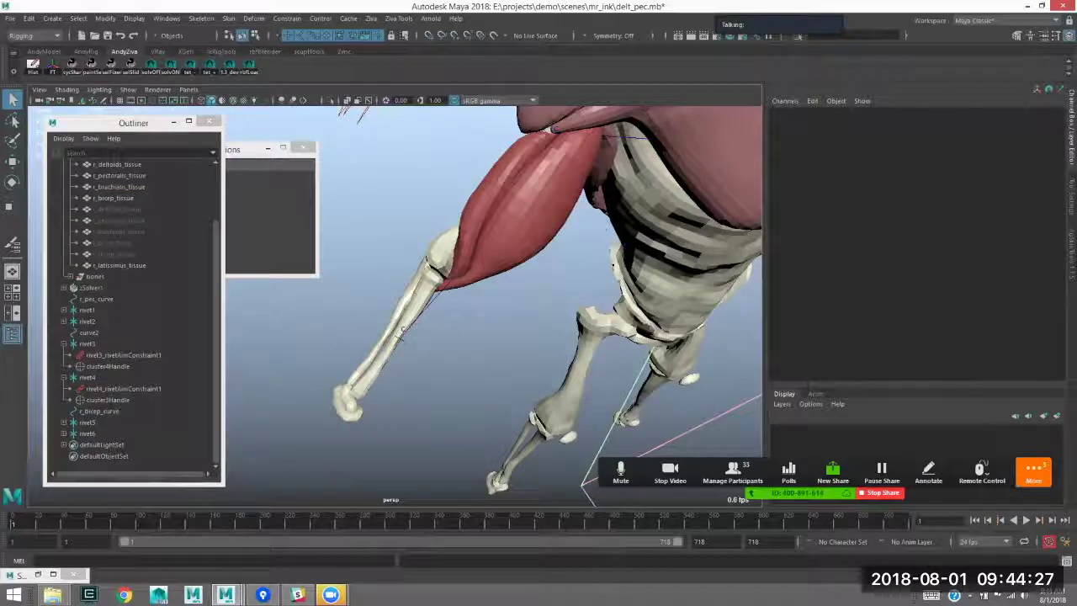
- Undo the zFiber5 deletion, then run "delete zFiber5" again on r_bicep_tissue
{"action": "key", "text": "ctrl+z"}
{"action": "key", "text": "ctrl+z"}
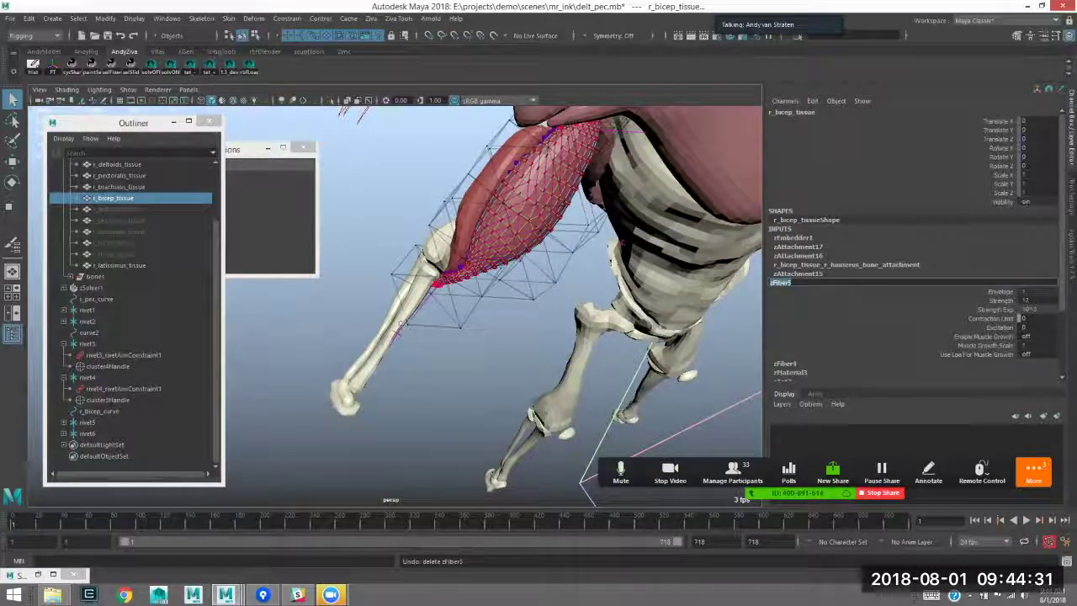
{"action": "left_click", "coordinate": [202, 561]}
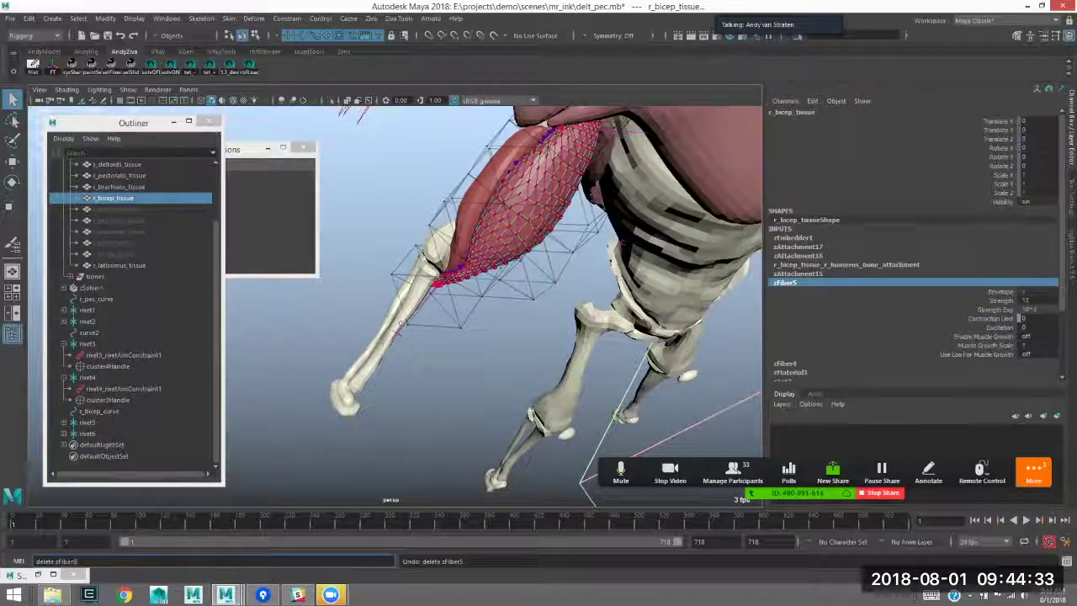
{"action": "key", "text": "Return"}
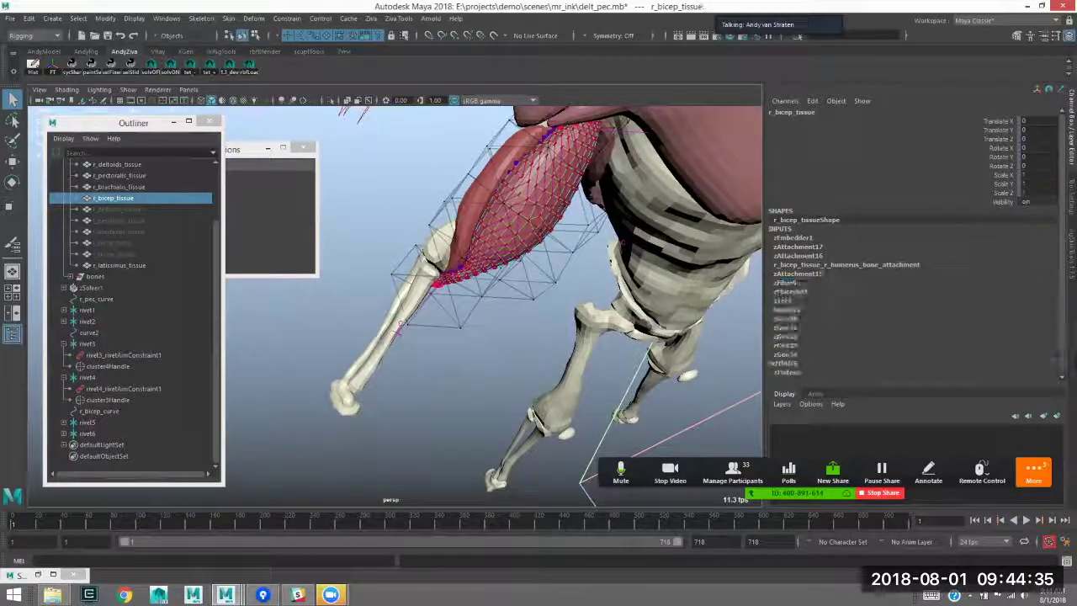
- Select r_bicep_curve with r_bicep_tissue and apply a muscle line-of-action to the single remaining fiber
{"action": "left_click", "coordinate": [100, 412]}
{"action": "left_click_drag", "start_coordinate": [521, 244], "coordinate": [510, 260], "text": "alt"}
{"action": "left_click", "coordinate": [521, 202], "text": "shift"}
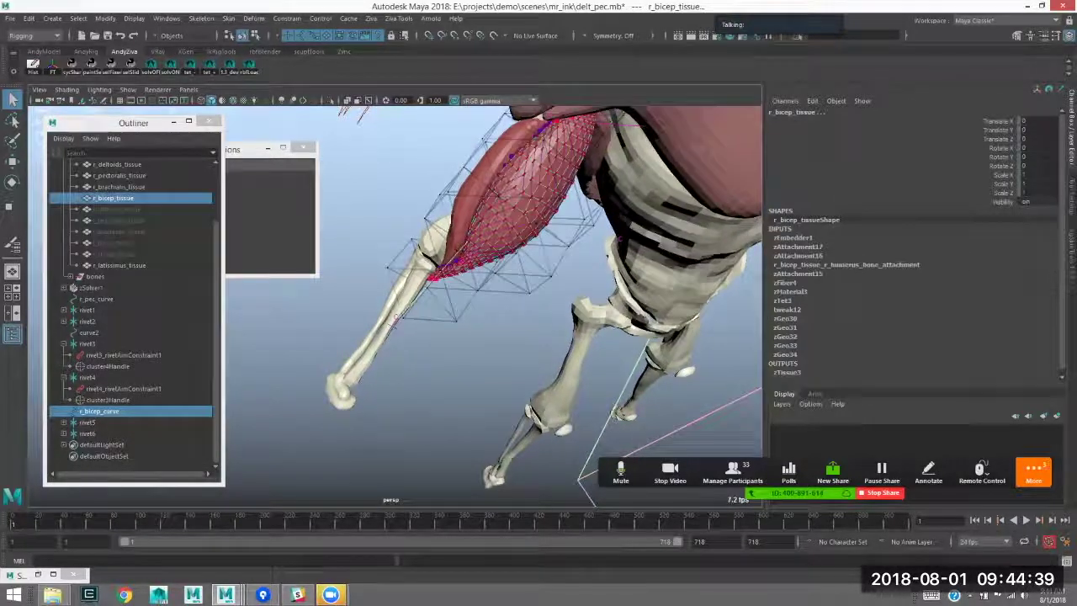
{"action": "left_click", "coordinate": [371, 18]}
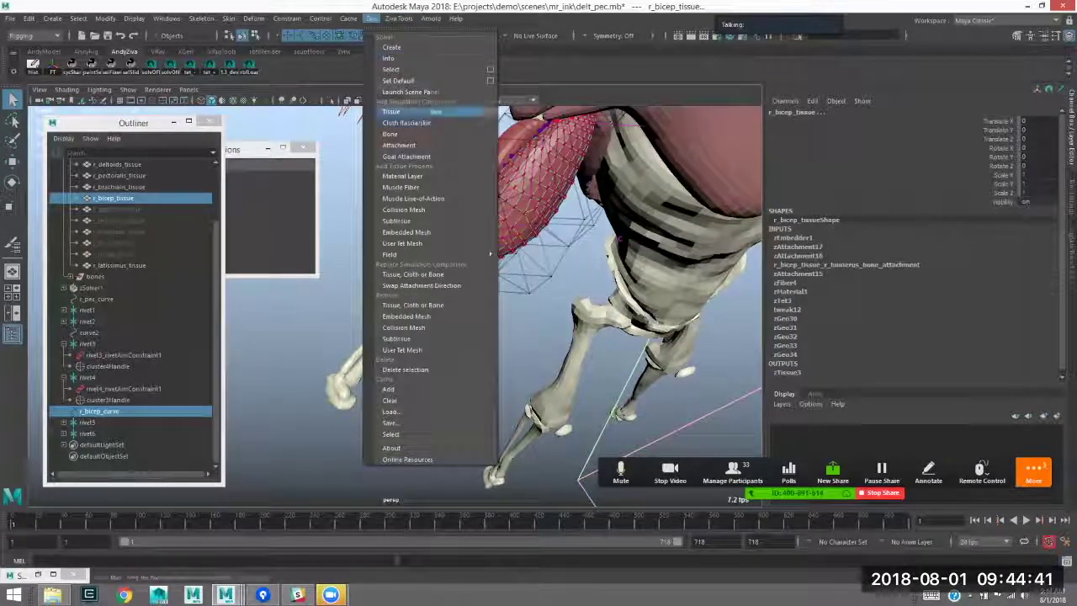
{"action": "left_click", "coordinate": [413, 198]}
{"action": "middle_click_drag", "start_coordinate": [471, 252], "coordinate": [456, 243], "text": "alt"}
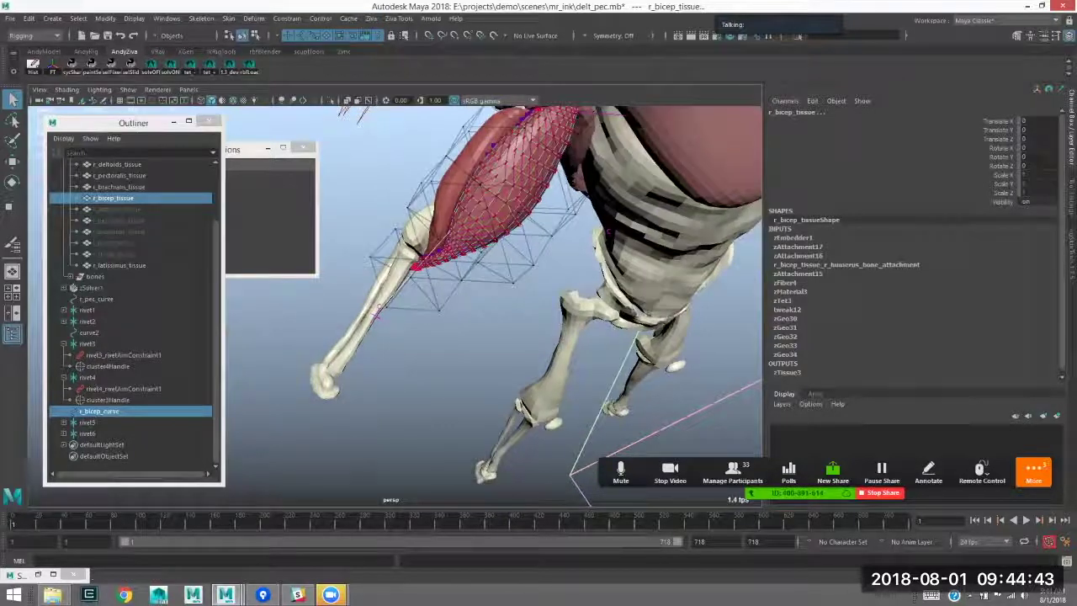
- Play the simulation to check whether the bicep and brachialis follow the arm bones, then stop playback
{"action": "left_click", "coordinate": [1026, 520]}
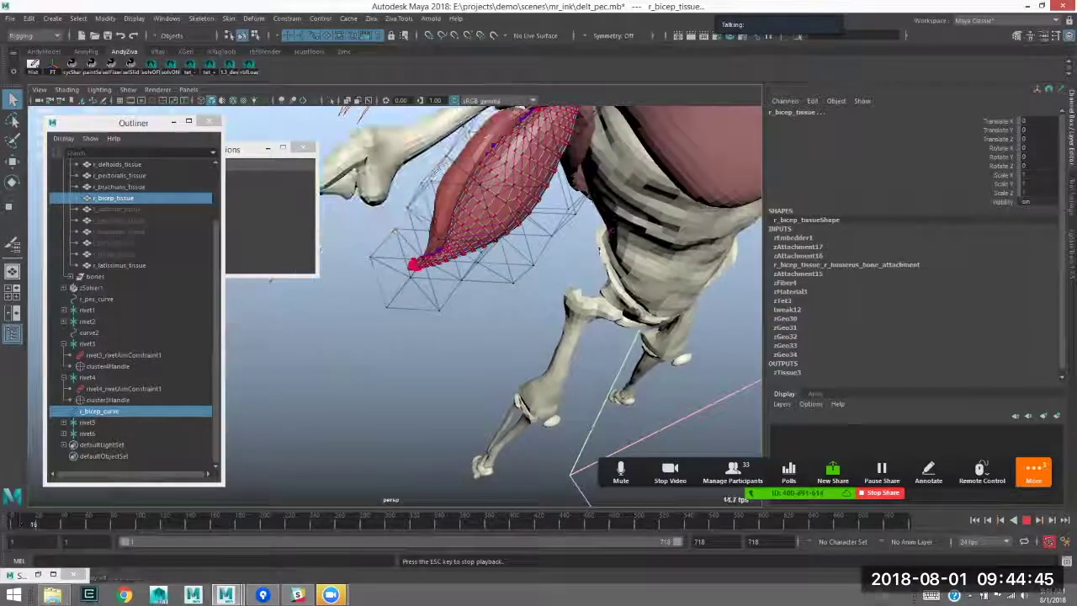
{"action": "left_click", "coordinate": [974, 520]}
{"action": "mouse_move", "coordinate": [539, 320]}
{"action": "left_mouse_down", "text": "alt"}
{"action": "mouse_move", "coordinate": [503, 317]}
{"action": "mouse_move", "coordinate": [526, 325]}
{"action": "left_mouse_up", "text": "alt"}
{"action": "right_click_drag", "start_coordinate": [527, 324], "coordinate": [454, 324], "text": "alt"}
{"action": "mouse_move", "coordinate": [454, 324]}
{"action": "left_mouse_down", "text": "alt"}
{"action": "mouse_move", "coordinate": [465, 299]}
{"action": "mouse_move", "coordinate": [483, 334]}
{"action": "left_mouse_up", "text": "alt"}
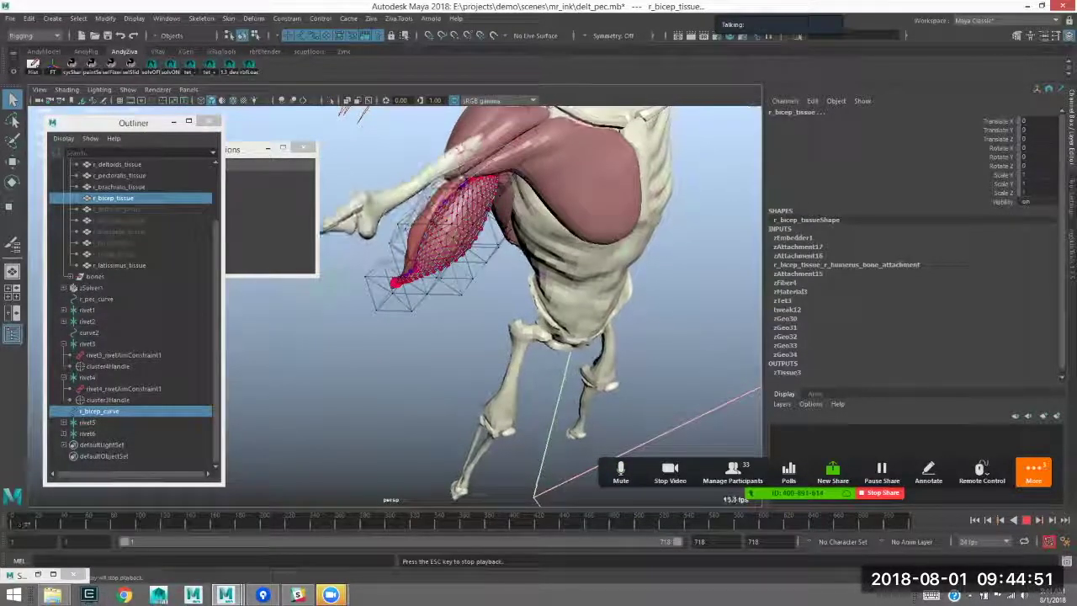
{"action": "key", "text": "alt+v"}
{"action": "left_click", "coordinate": [404, 370]}
{"action": "key", "text": "alt+shift+v"}
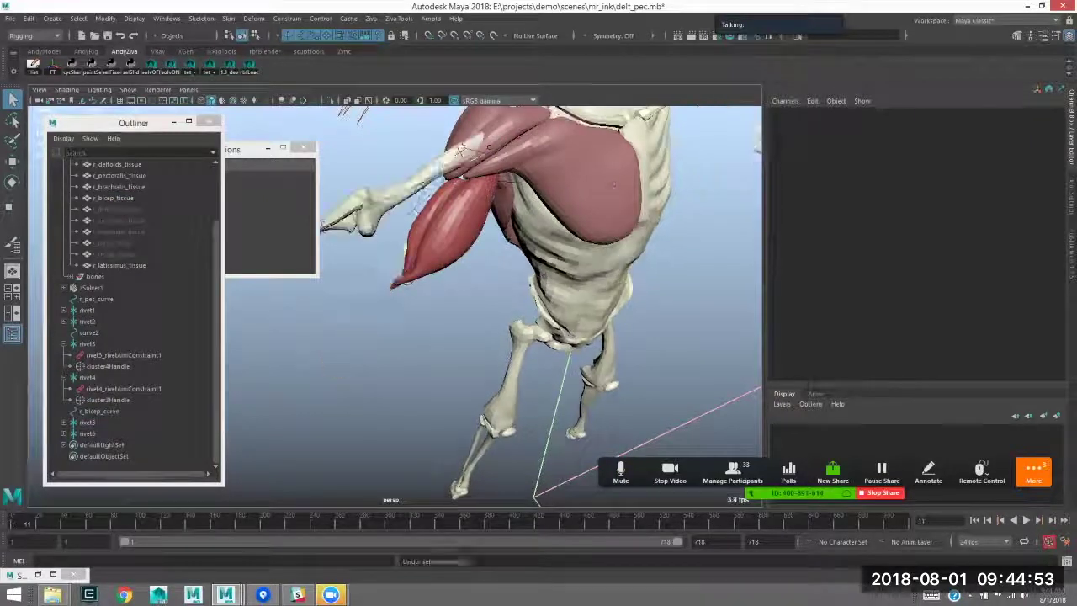
- Undo the recent bicep fiber edits back to the point where r_brachialis_tissue and r_bicep_curve are selected
{"action": "key", "text": "ctrl+z"}
{"action": "key", "text": "ctrl+z"}
{"action": "key", "text": "ctrl+z"}
{"action": "key", "text": "ctrl+z"}
{"action": "key", "text": "ctrl+z"}
{"action": "left_click_drag", "start_coordinate": [690, 395], "coordinate": [685, 420], "text": "alt"}
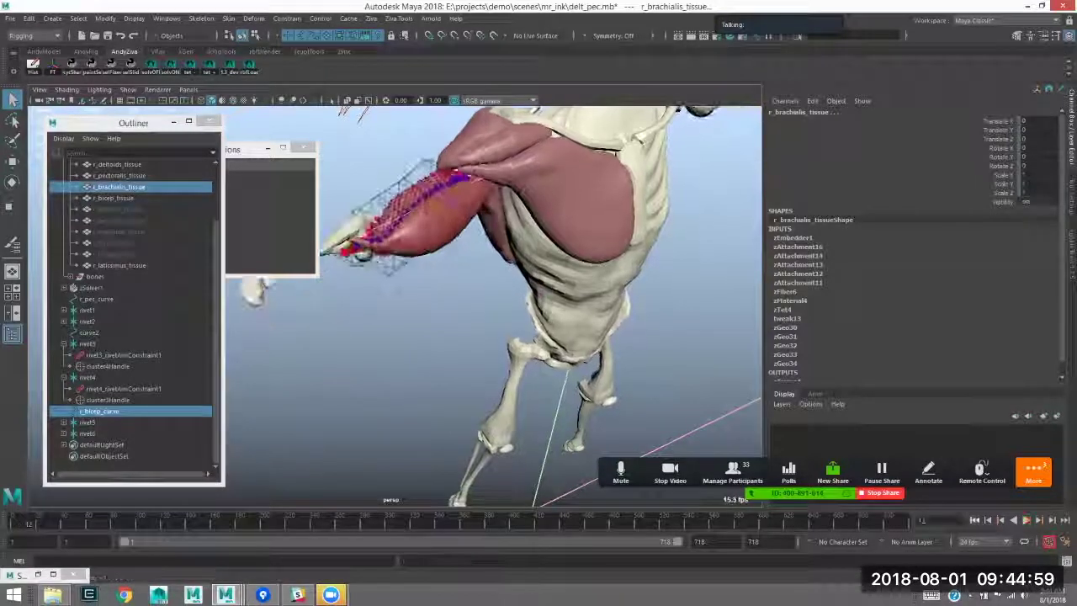
- Return to r_bicep_tissue, delete its zFiber5 node, and clear the Ziva simulation cache
{"action": "key", "text": "ctrl+z"}
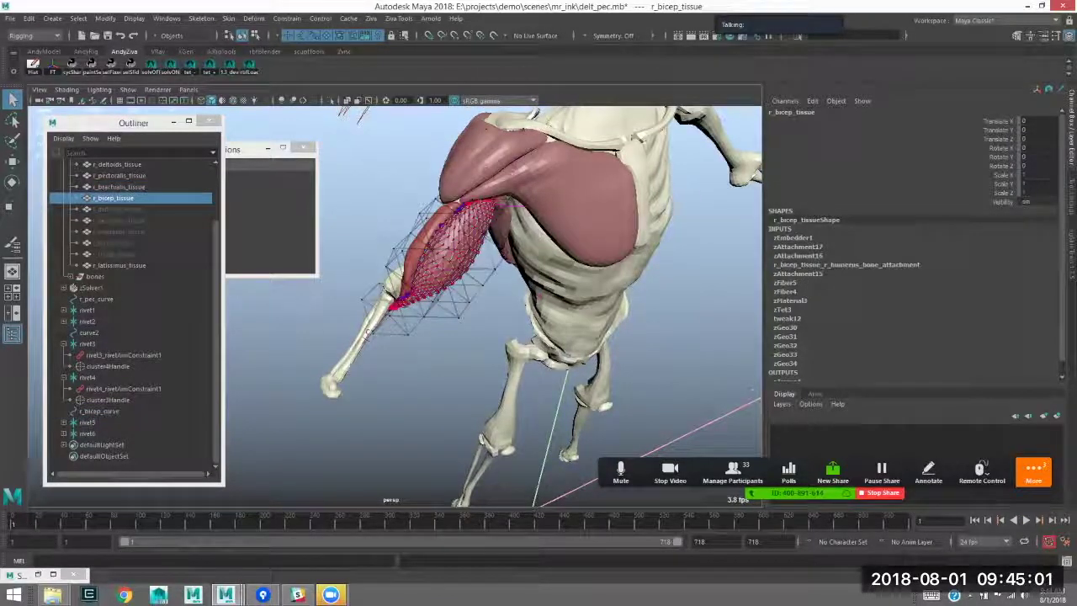
{"action": "left_click", "coordinate": [785, 283]}
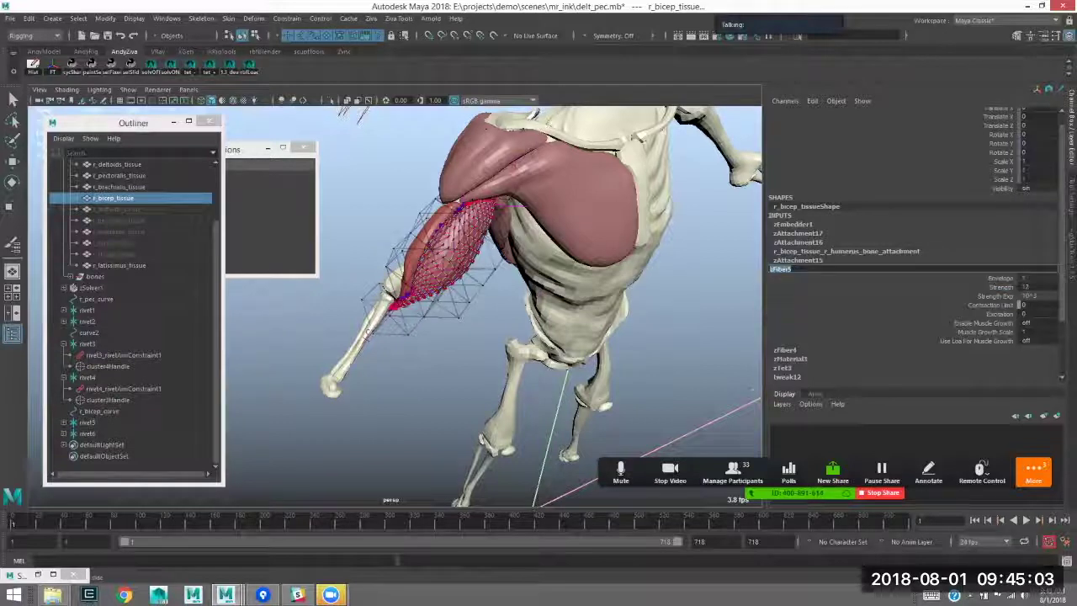
{"action": "left_click", "coordinate": [214, 561]}
{"action": "type", "text": "delete zFiber5"}
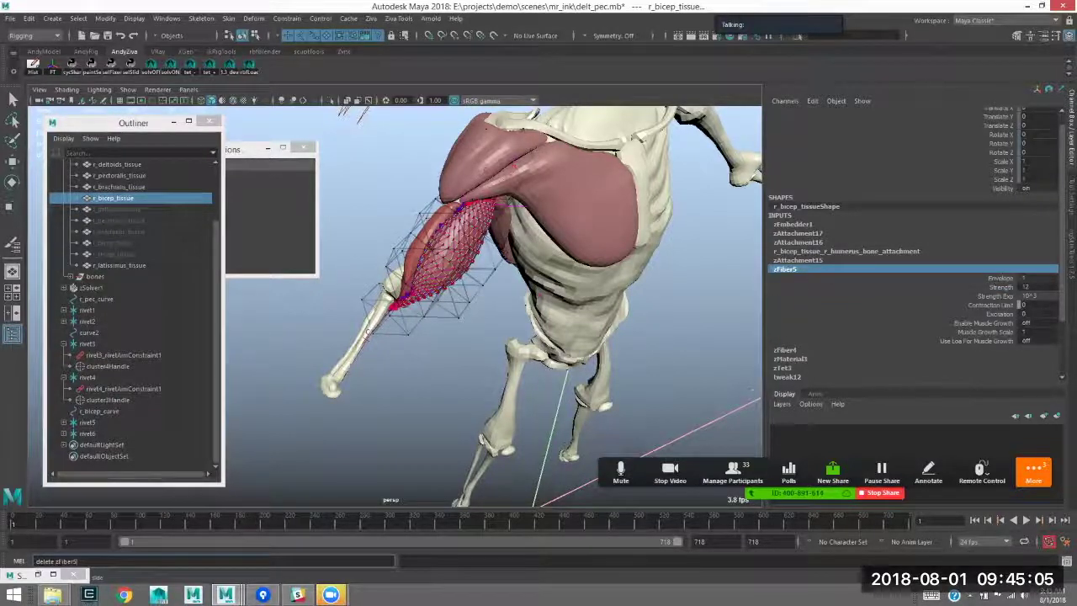
{"action": "key", "text": "Return"}
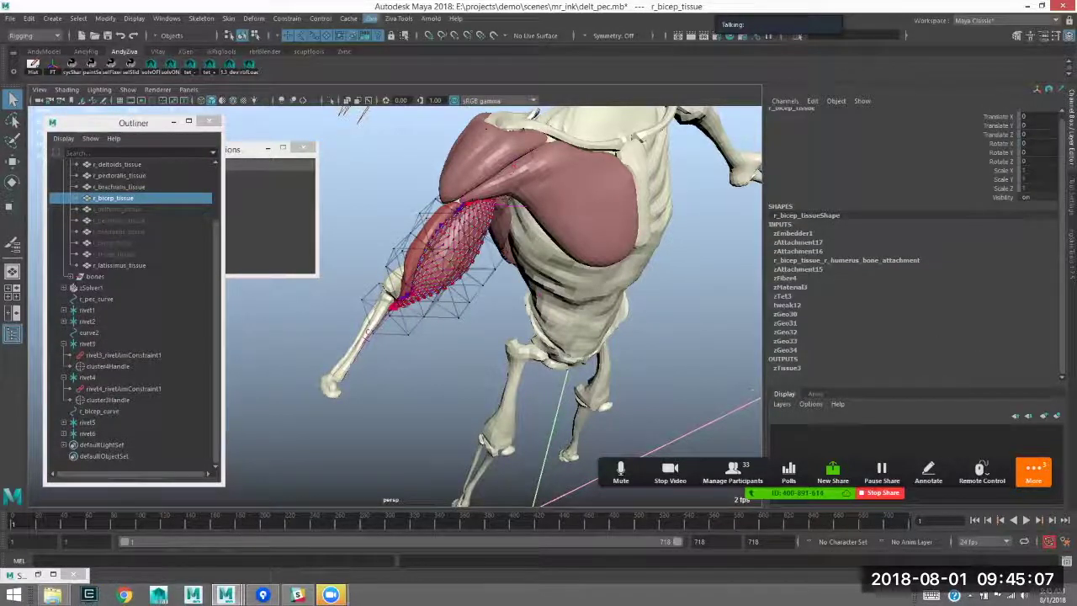
{"action": "left_click", "coordinate": [371, 18]}
{"action": "left_click", "coordinate": [395, 401]}
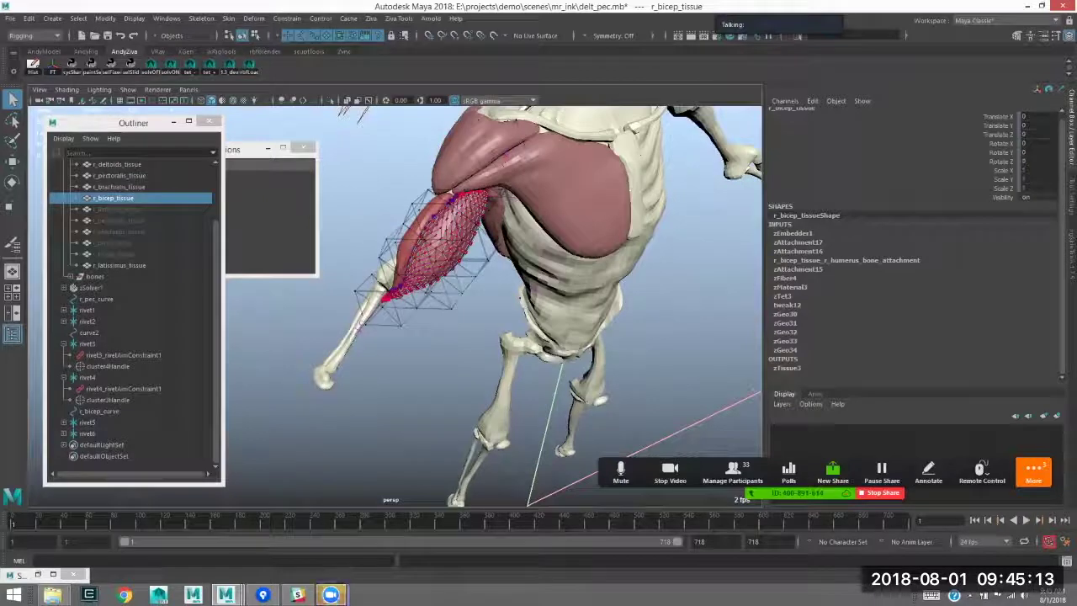
- Select r_bicep_curve together with r_bicep_tissue and apply a muscle line-of-action
{"action": "left_click", "coordinate": [99, 412]}
{"action": "left_click_drag", "start_coordinate": [437, 244], "coordinate": [435, 265], "text": "alt"}
{"action": "left_click", "coordinate": [433, 262], "text": "shift"}
{"action": "left_click", "coordinate": [399, 18]}
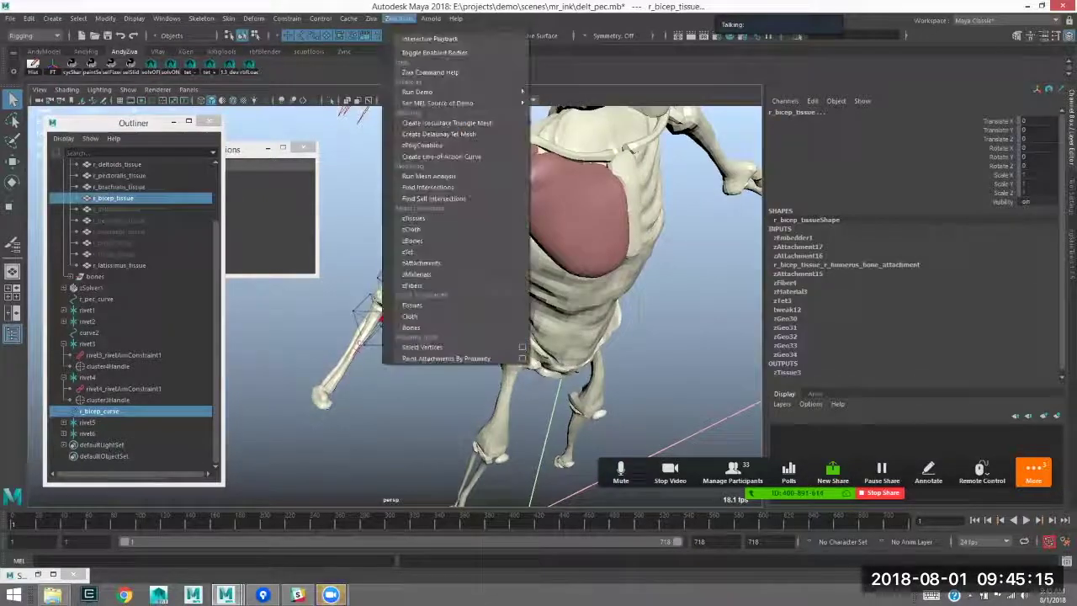
{"action": "mouse_move", "coordinate": [371, 19]}
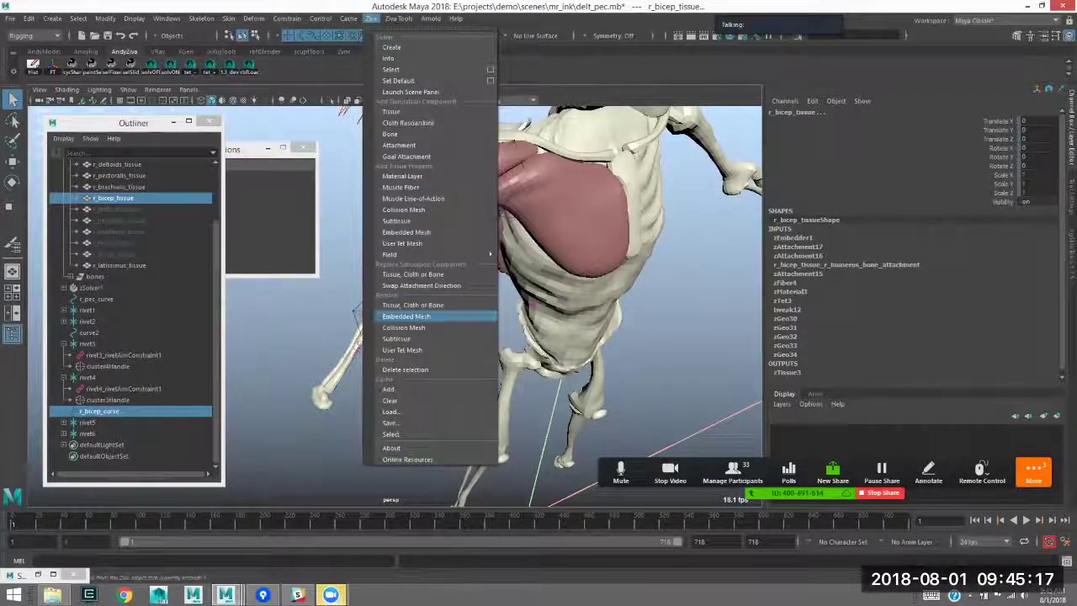
{"action": "left_click", "coordinate": [413, 197]}
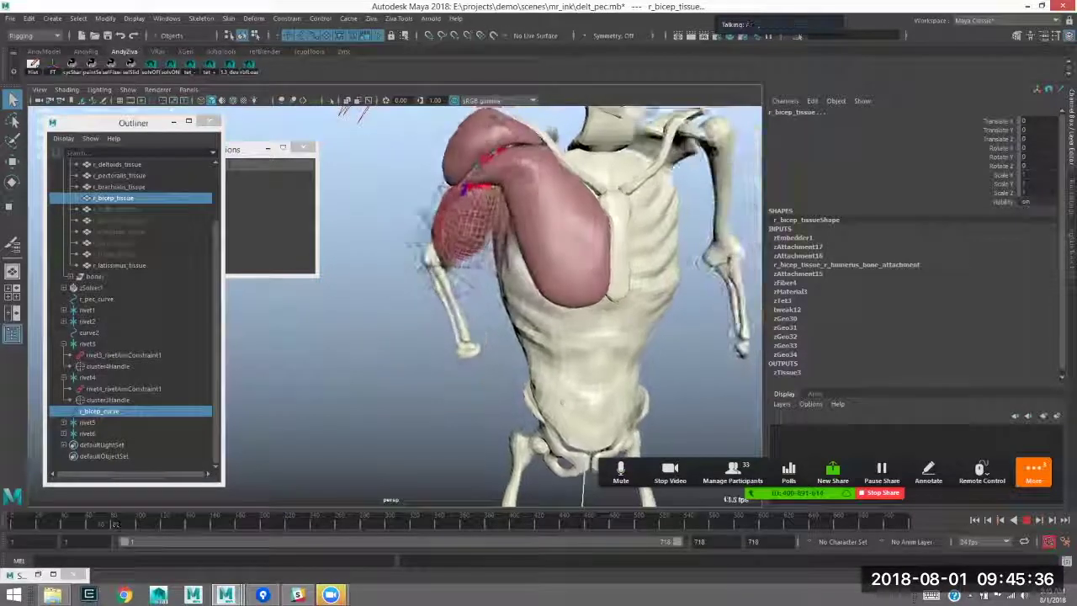
- Stop the playback, inspect the simulated arm muscles at frame 70, then return to the first frame with r_bicep_tissue selected
{"action": "left_click", "coordinate": [100, 523]}
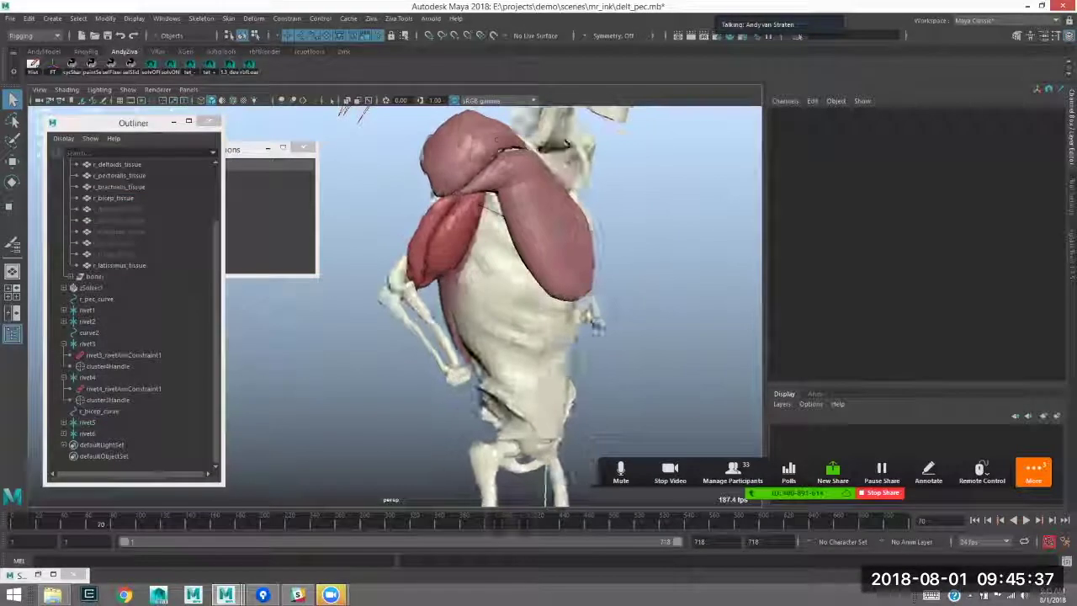
{"action": "left_click", "coordinate": [454, 239]}
{"action": "left_click_drag", "start_coordinate": [454, 243], "coordinate": [400, 252], "text": "alt"}
{"action": "right_click_drag", "start_coordinate": [399, 253], "coordinate": [479, 252], "text": "alt"}
{"action": "left_click_drag", "start_coordinate": [480, 252], "coordinate": [324, 240], "text": "alt"}
{"action": "key", "text": "alt+shift+v"}
{"action": "left_click", "coordinate": [353, 269]}
{"action": "left_click", "coordinate": [427, 318]}
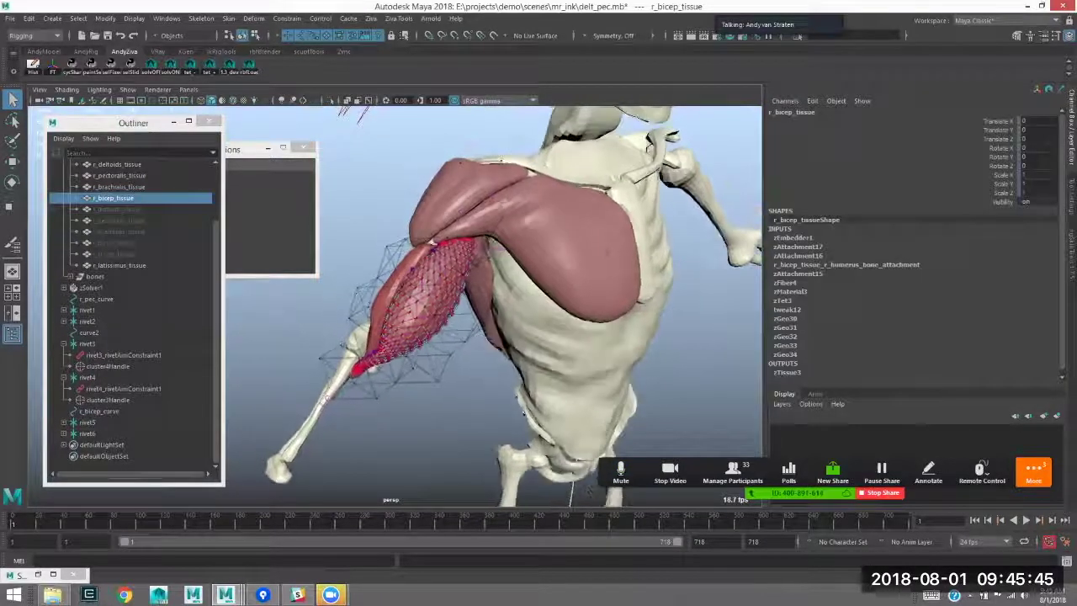
- Compare r_bicep_tissue and r_brachialis_tissue by selecting them together and separately and examining their attachments
{"action": "left_click", "coordinate": [119, 187]}
{"action": "left_click", "coordinate": [115, 197], "text": "shift"}
{"action": "left_click_drag", "start_coordinate": [370, 375], "coordinate": [556, 399], "text": "alt"}
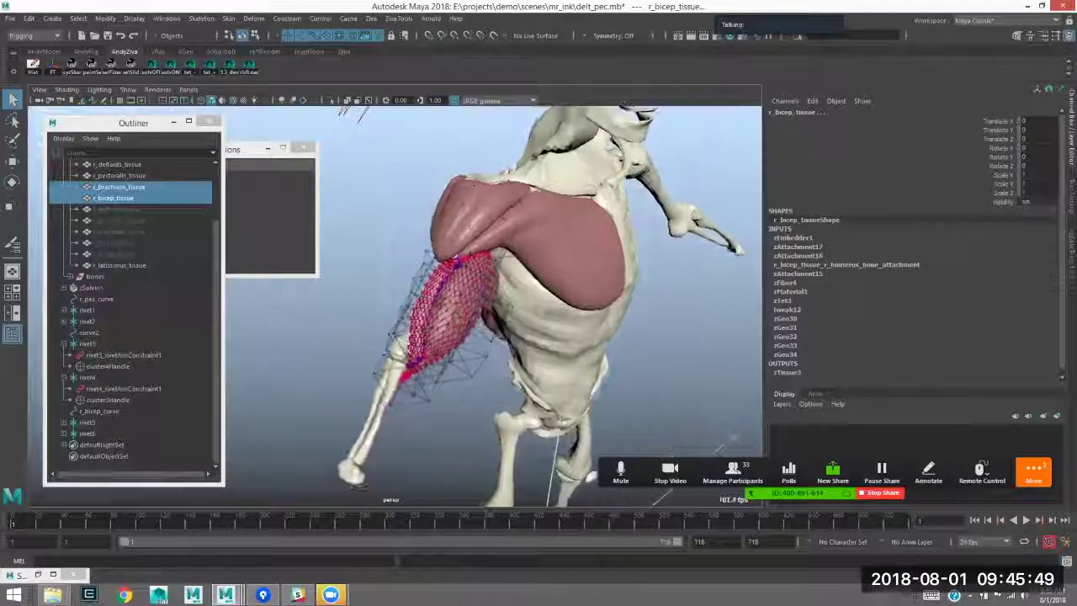
{"action": "left_click", "coordinate": [361, 290]}
{"action": "left_click", "coordinate": [459, 311]}
{"action": "left_click_drag", "start_coordinate": [459, 311], "coordinate": [471, 313], "text": "alt"}
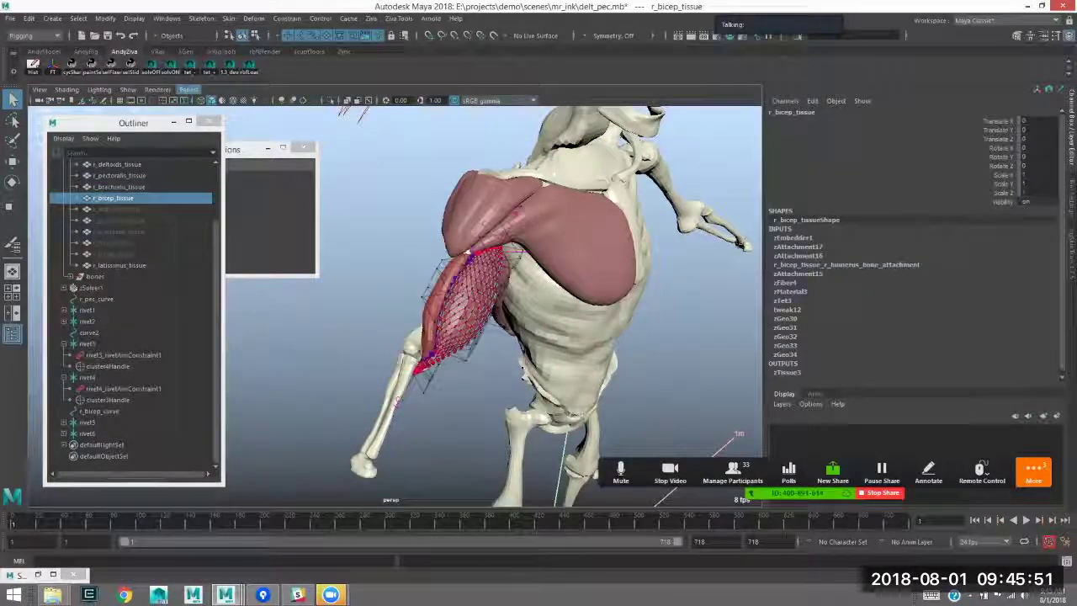
{"action": "middle_click_drag", "start_coordinate": [461, 311], "coordinate": [463, 284], "text": "alt"}
{"action": "left_click", "coordinate": [449, 281]}
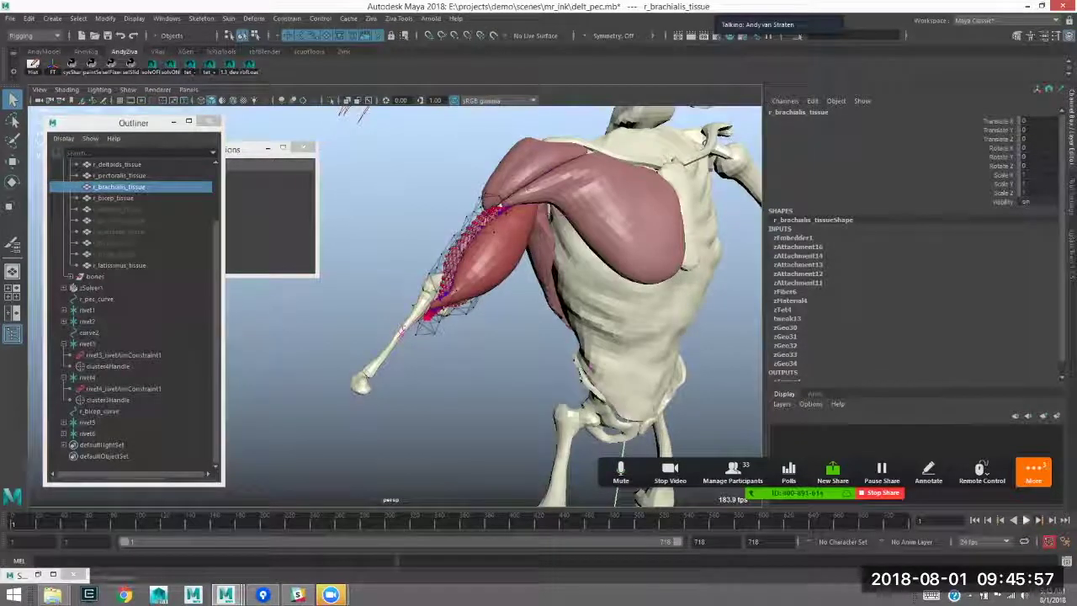
- Play the simulation to check how the arm muscles deform from the front and side, then stop and rewind
{"action": "key", "text": "alt+v"}
{"action": "left_click", "coordinate": [407, 370]}
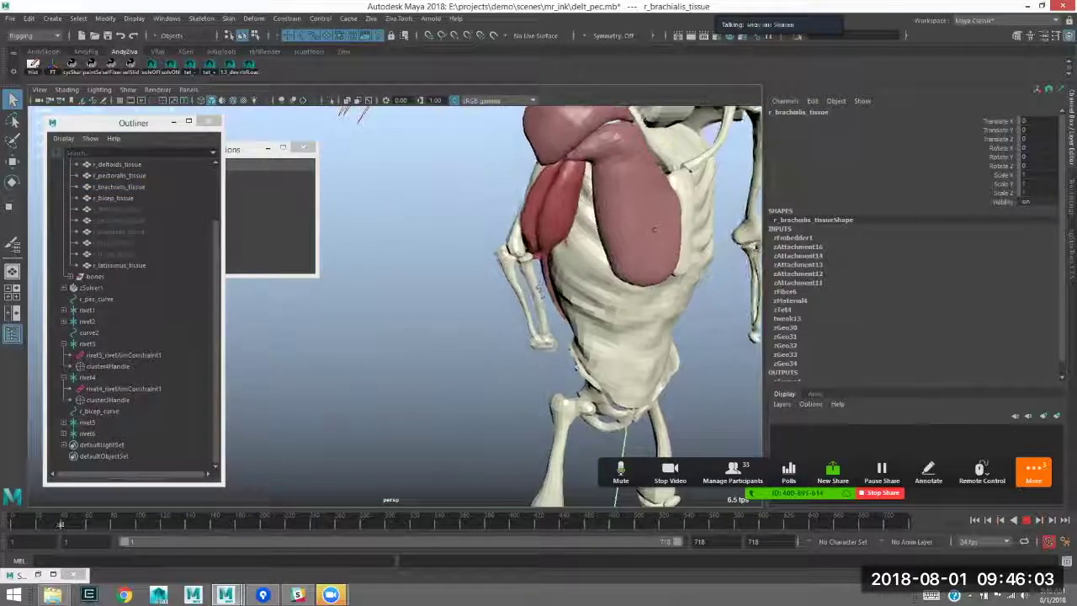
{"action": "key", "text": "Escape"}
{"action": "left_click_drag", "start_coordinate": [454, 345], "coordinate": [358, 343], "text": "alt"}
{"action": "left_click", "coordinate": [1025, 520]}
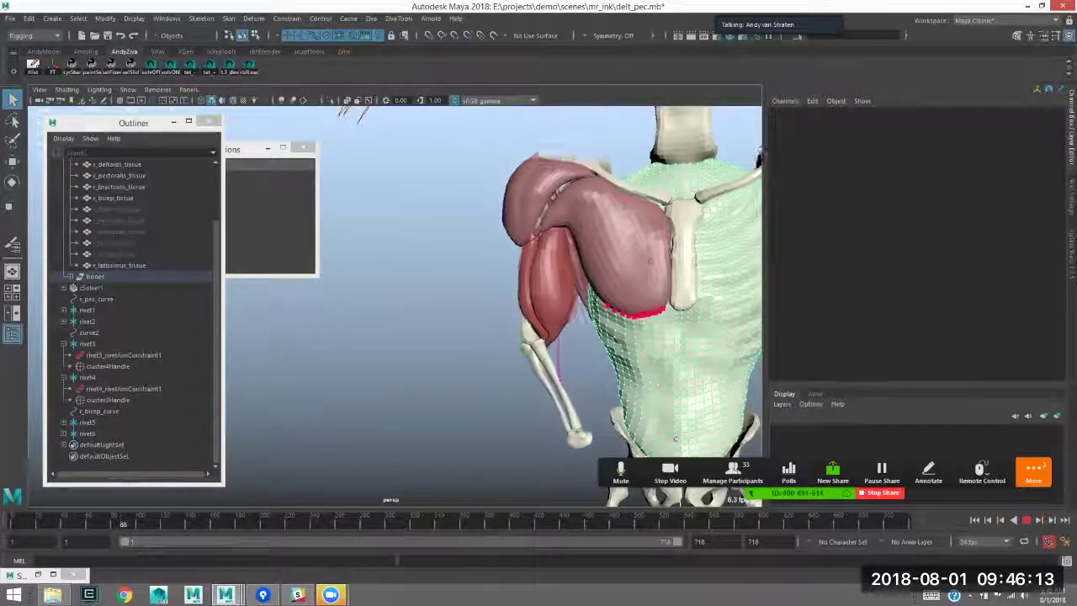
{"action": "key", "text": "Escape"}
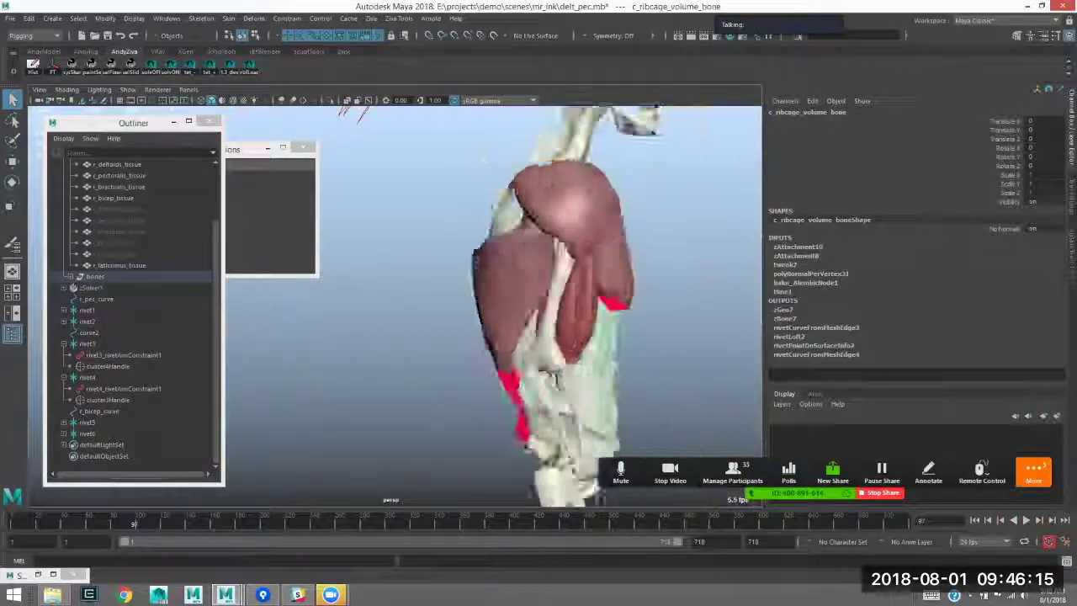
{"action": "left_click_drag", "start_coordinate": [1019, 486], "coordinate": [981, 471], "text": "alt"}
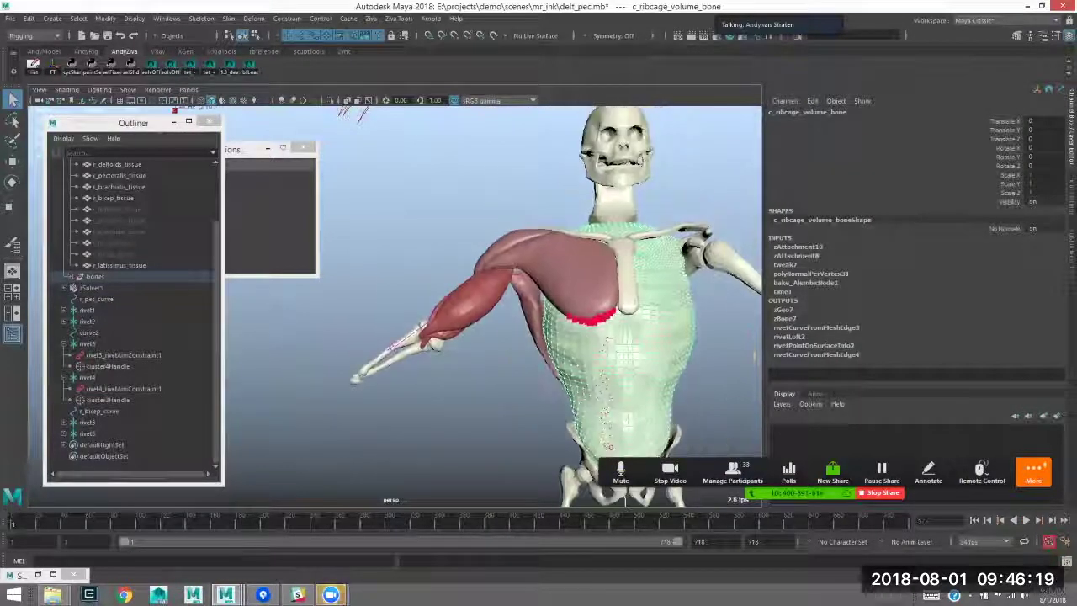
- Select r_bicep_tissue and examine its shape and attachment ends from several angles
{"action": "left_click_drag", "start_coordinate": [383, 253], "coordinate": [412, 259], "text": "alt"}
{"action": "left_click", "coordinate": [412, 259]}
{"action": "left_click", "coordinate": [467, 294]}
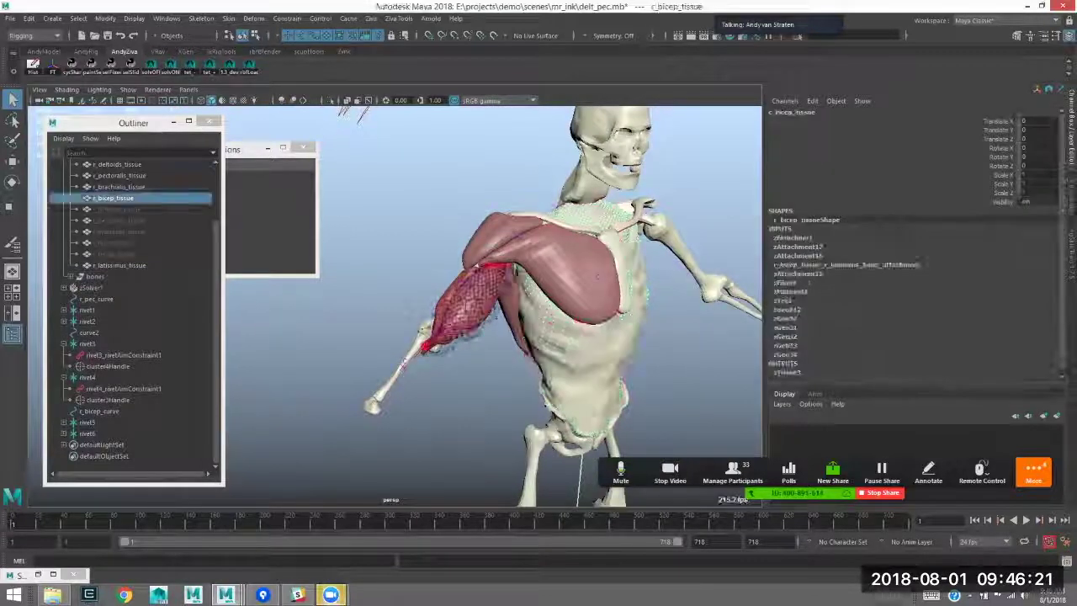
{"action": "left_click_drag", "start_coordinate": [468, 294], "coordinate": [454, 290], "text": "alt"}
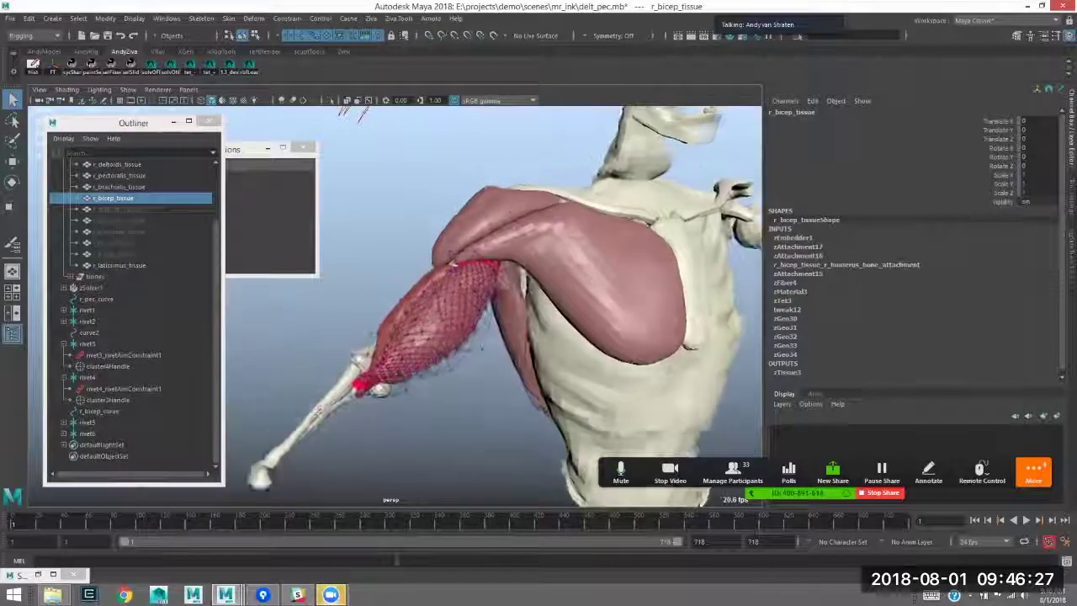
{"action": "left_click_drag", "start_coordinate": [370, 429], "coordinate": [413, 445], "text": "alt"}
{"action": "left_click", "coordinate": [412, 446]}
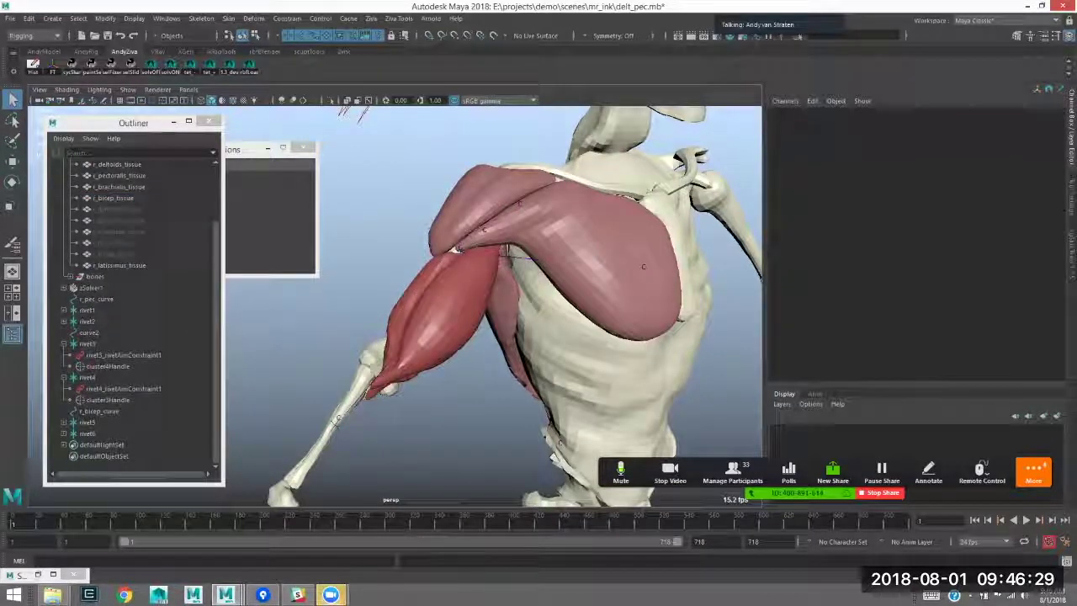
{"action": "left_click_drag", "start_coordinate": [412, 337], "coordinate": [429, 353], "text": "alt"}
{"action": "left_click", "coordinate": [415, 299]}
- Select r_latissimus_tissue and examine its attachment points along the spine and down to the pelvis
{"action": "left_click_drag", "start_coordinate": [415, 300], "coordinate": [622, 290], "text": "alt"}
{"action": "left_click", "coordinate": [525, 244]}
{"action": "left_click_drag", "start_coordinate": [526, 244], "coordinate": [580, 248], "text": "alt"}
{"action": "left_click", "coordinate": [454, 316]}
{"action": "left_click_drag", "start_coordinate": [454, 316], "coordinate": [505, 303], "text": "alt"}
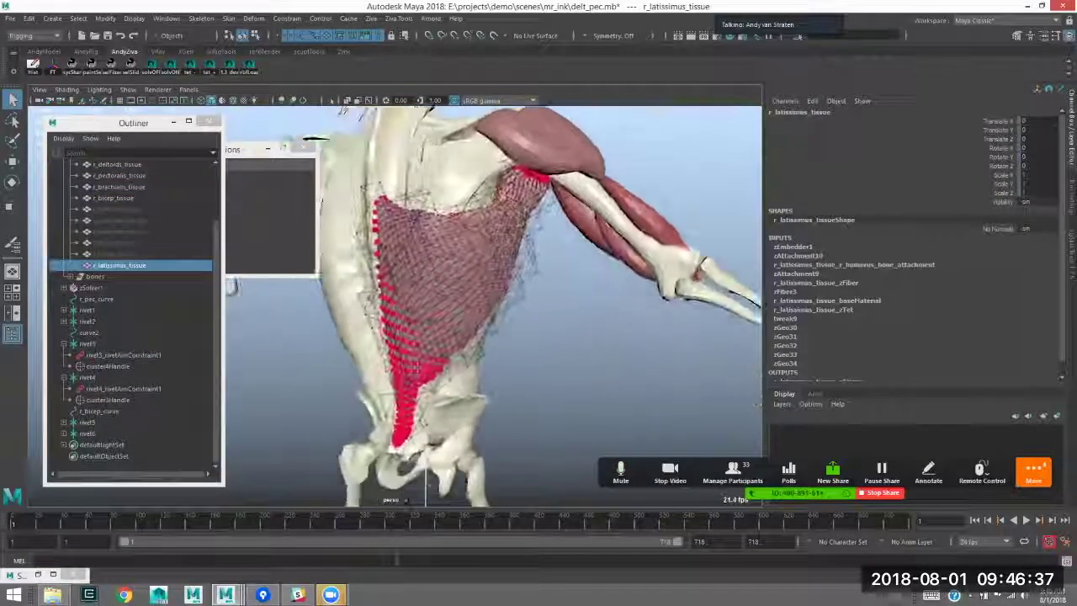
{"action": "mouse_move", "coordinate": [522, 370]}
{"action": "left_mouse_down", "text": "alt"}
{"action": "mouse_move", "coordinate": [572, 364]}
{"action": "mouse_move", "coordinate": [504, 370]}
{"action": "left_mouse_up", "text": "alt"}
{"action": "right_click_drag", "start_coordinate": [580, 370], "coordinate": [539, 378], "text": "alt"}
{"action": "left_click", "coordinate": [538, 378]}
{"action": "left_click", "coordinate": [437, 294]}
{"action": "right_click_drag", "start_coordinate": [437, 294], "coordinate": [546, 303], "text": "alt"}
{"action": "left_click_drag", "start_coordinate": [547, 303], "coordinate": [581, 307], "text": "alt"}
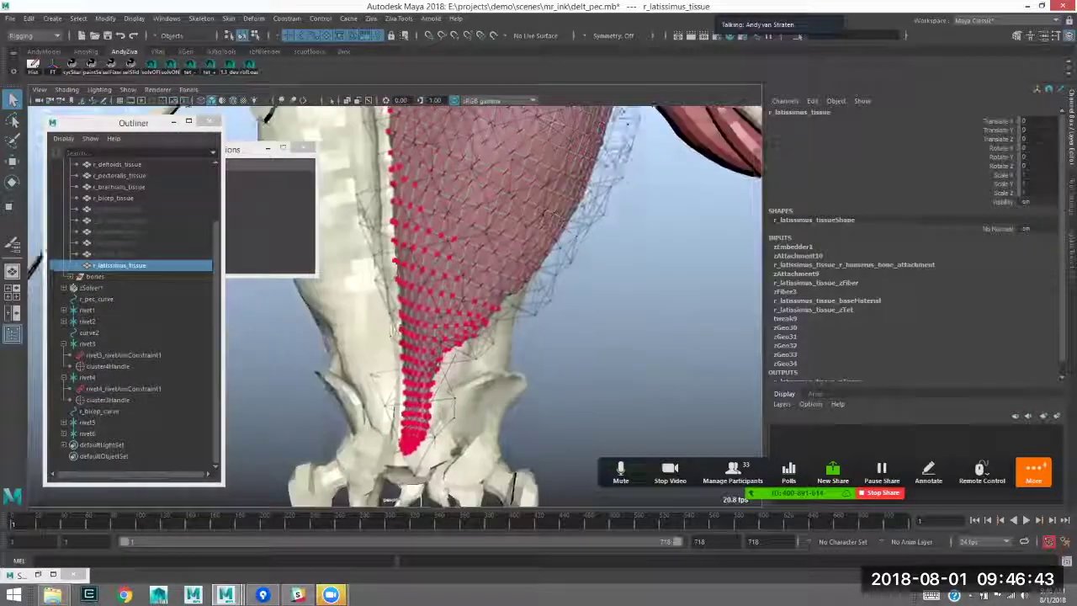
{"action": "mouse_move", "coordinate": [504, 337]}
{"action": "left_mouse_down", "text": "alt"}
{"action": "mouse_move", "coordinate": [471, 320]}
{"action": "mouse_move", "coordinate": [525, 332]}
{"action": "mouse_move", "coordinate": [429, 332]}
{"action": "mouse_move", "coordinate": [486, 327]}
{"action": "left_mouse_up", "text": "alt"}
{"action": "left_click", "coordinate": [589, 353]}
{"action": "left_click", "coordinate": [488, 261]}
{"action": "left_click_drag", "start_coordinate": [487, 260], "coordinate": [435, 367], "text": "alt"}
- Isolate r_latissimus_tissue, look up its paintable zAttachment weight maps, and leave the isolated view
{"action": "key", "text": "ctrl+1"}
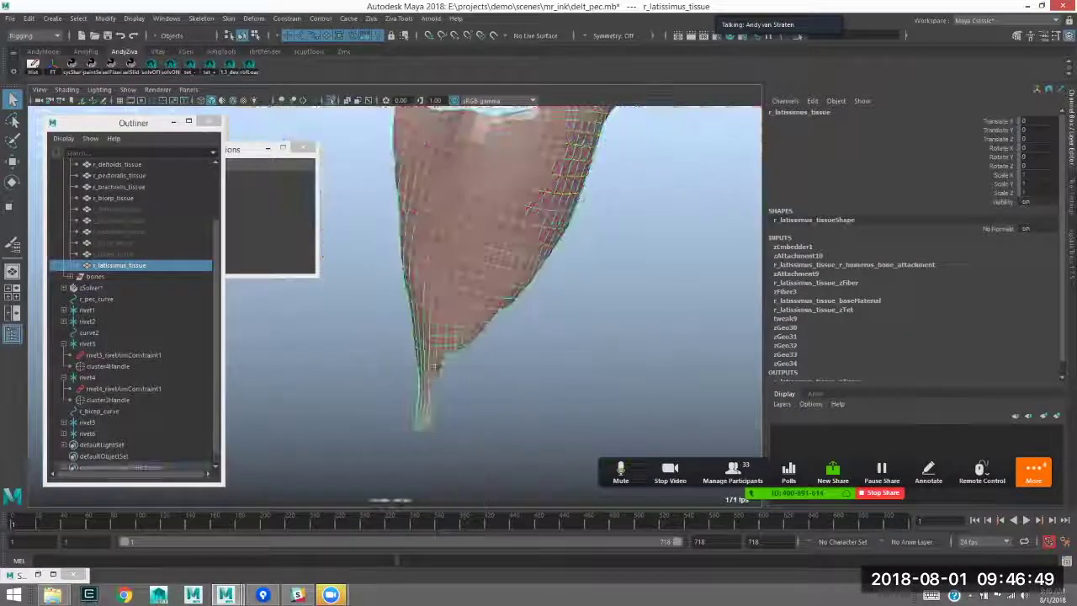
{"action": "right_click", "coordinate": [481, 262]}
{"action": "mouse_move", "coordinate": [479, 450]}
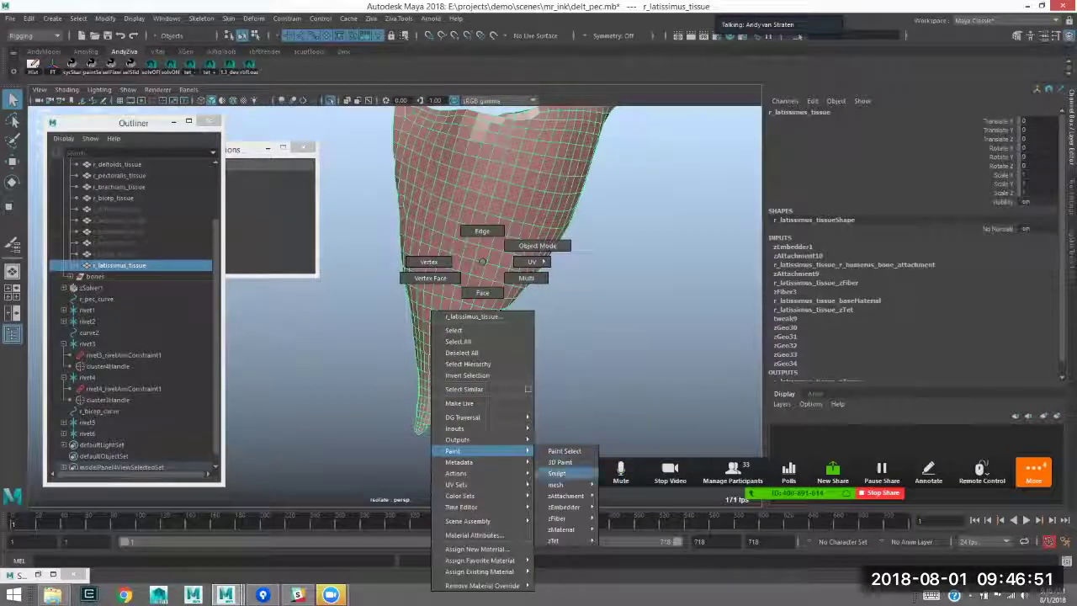
{"action": "mouse_move", "coordinate": [572, 496]}
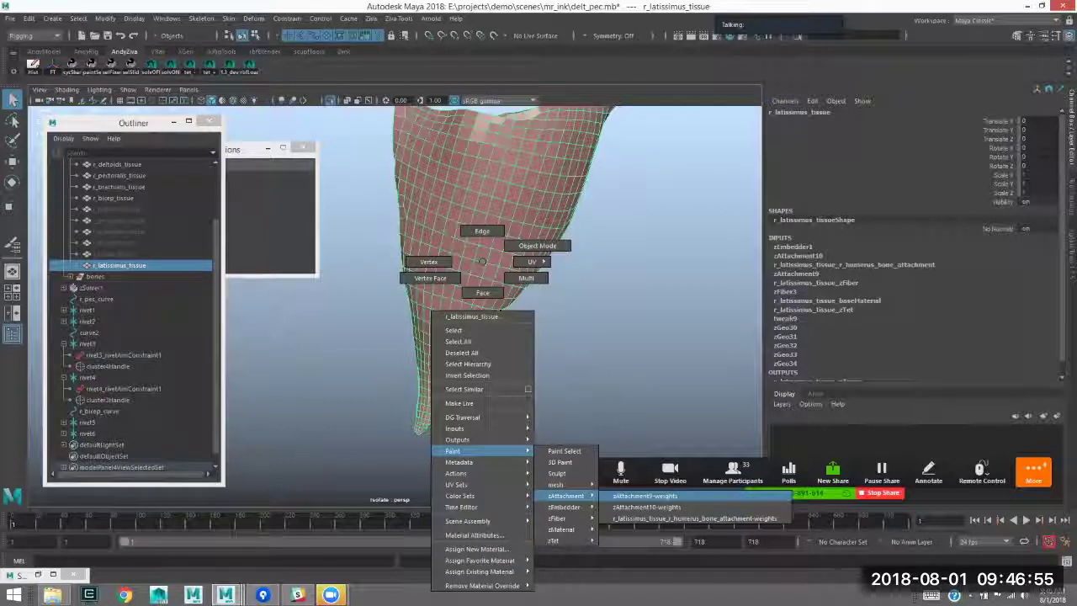
{"action": "left_click", "coordinate": [645, 495]}
{"action": "key", "text": "ctrl+1"}
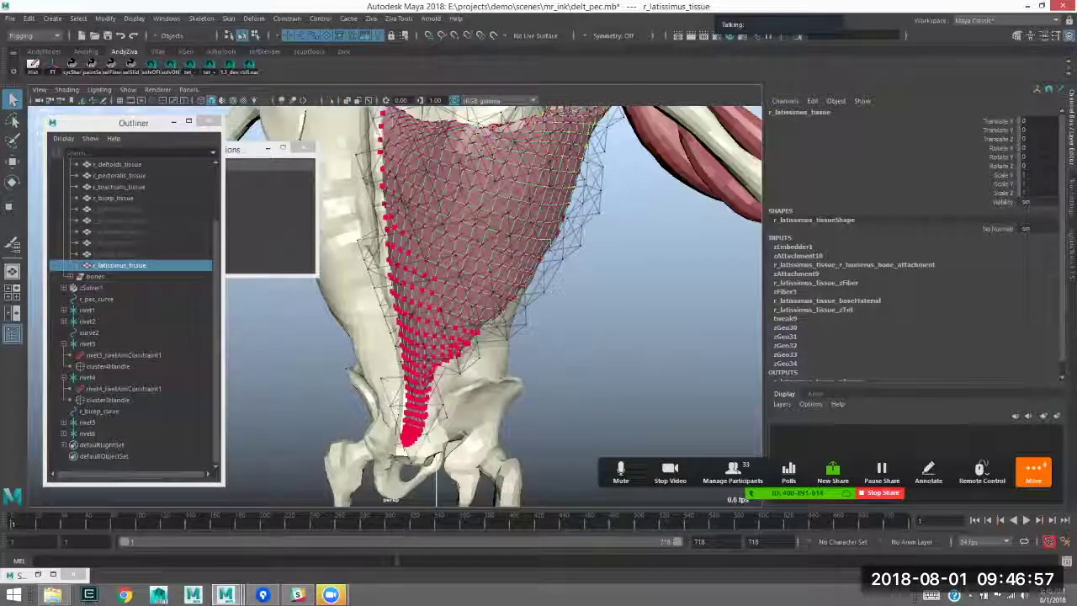
- Select r_latissimus_tissue with c_ribcage_volume_bone and open their attachment weights for painting
{"action": "left_click_drag", "start_coordinate": [472, 286], "coordinate": [484, 267], "text": "alt"}
{"action": "left_click", "coordinate": [618, 336]}
{"action": "key", "text": "ctrl+z"}
{"action": "left_click", "coordinate": [357, 236], "text": "shift"}
{"action": "left_click_drag", "start_coordinate": [358, 235], "coordinate": [362, 227], "text": "alt"}
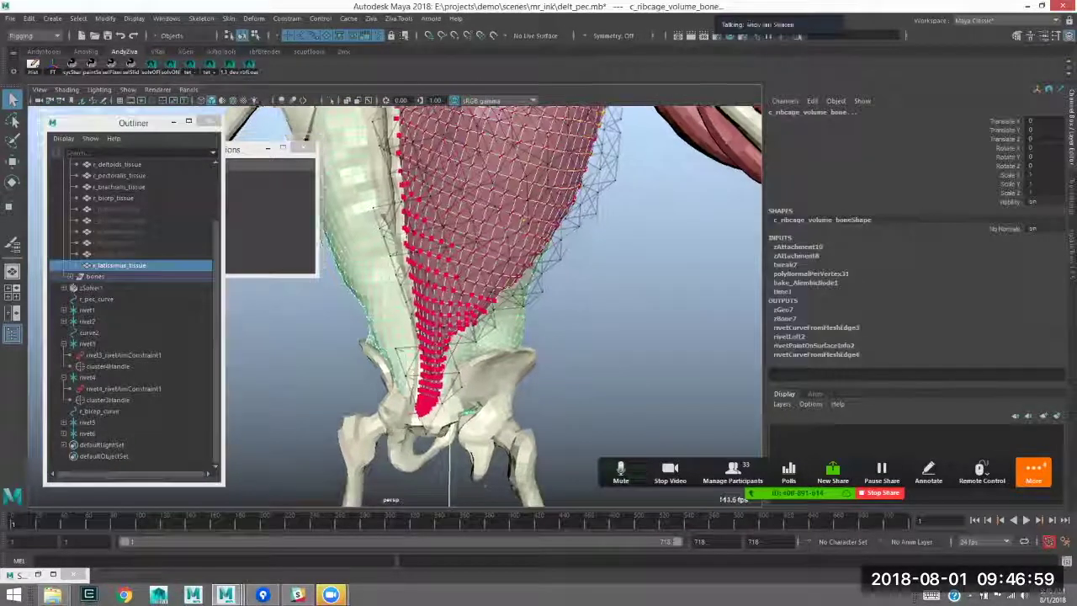
{"action": "left_click", "coordinate": [71, 66]}
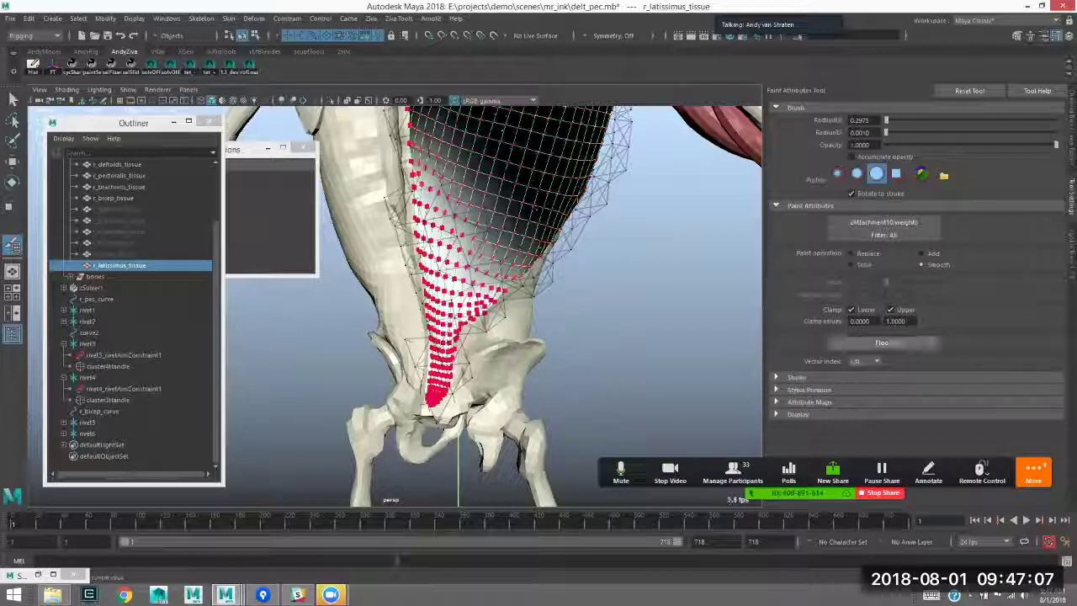
- Examine the zAttachment10 weight falloff across the lower latissimus, then leave the painting tool and clear the selection
{"action": "right_click_drag", "start_coordinate": [522, 290], "coordinate": [584, 278], "text": "alt"}
{"action": "left_click_drag", "start_coordinate": [585, 278], "coordinate": [522, 282], "text": "alt"}
{"action": "right_click_drag", "start_coordinate": [522, 282], "coordinate": [572, 290], "text": "alt"}
{"action": "left_click_drag", "start_coordinate": [573, 290], "coordinate": [589, 325], "text": "alt"}
{"action": "right_click_drag", "start_coordinate": [589, 324], "coordinate": [496, 311], "text": "alt"}
{"action": "left_click_drag", "start_coordinate": [497, 311], "coordinate": [504, 265], "text": "alt"}
{"action": "middle_click_drag", "start_coordinate": [505, 265], "coordinate": [441, 241], "text": "alt"}
{"action": "mouse_move", "coordinate": [441, 241]}
{"action": "left_mouse_down", "text": "alt"}
{"action": "mouse_move", "coordinate": [505, 244]}
{"action": "mouse_move", "coordinate": [488, 254]}
{"action": "left_mouse_up", "text": "alt"}
{"action": "key", "text": "q"}
{"action": "left_click", "coordinate": [599, 347]}
{"action": "left_click_drag", "start_coordinate": [599, 346], "coordinate": [583, 355], "text": "alt"}
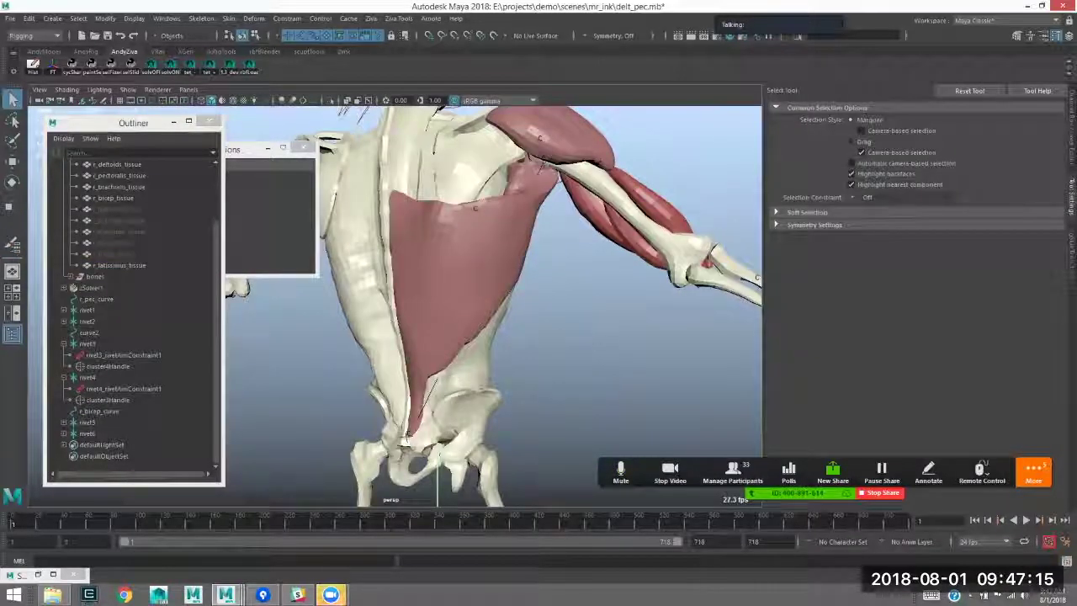
- Play the simulation to check the latissimus from behind, then stop and view the muscles from the front
{"action": "left_click", "coordinate": [1026, 520]}
{"action": "left_click", "coordinate": [471, 273]}
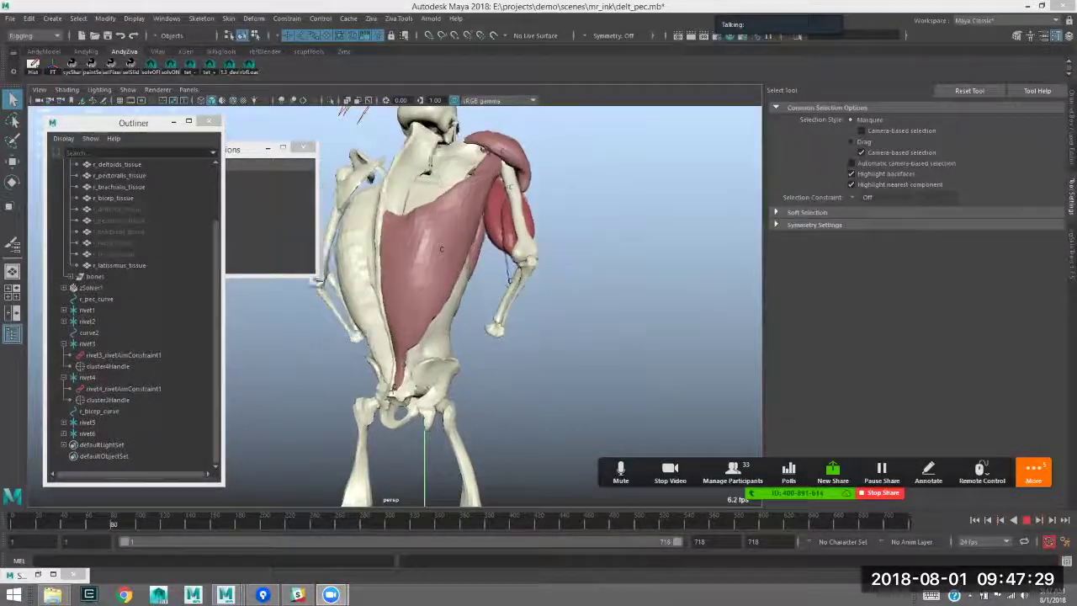
{"action": "left_click", "coordinate": [1026, 520]}
{"action": "left_click_drag", "start_coordinate": [572, 286], "coordinate": [324, 274], "text": "alt"}
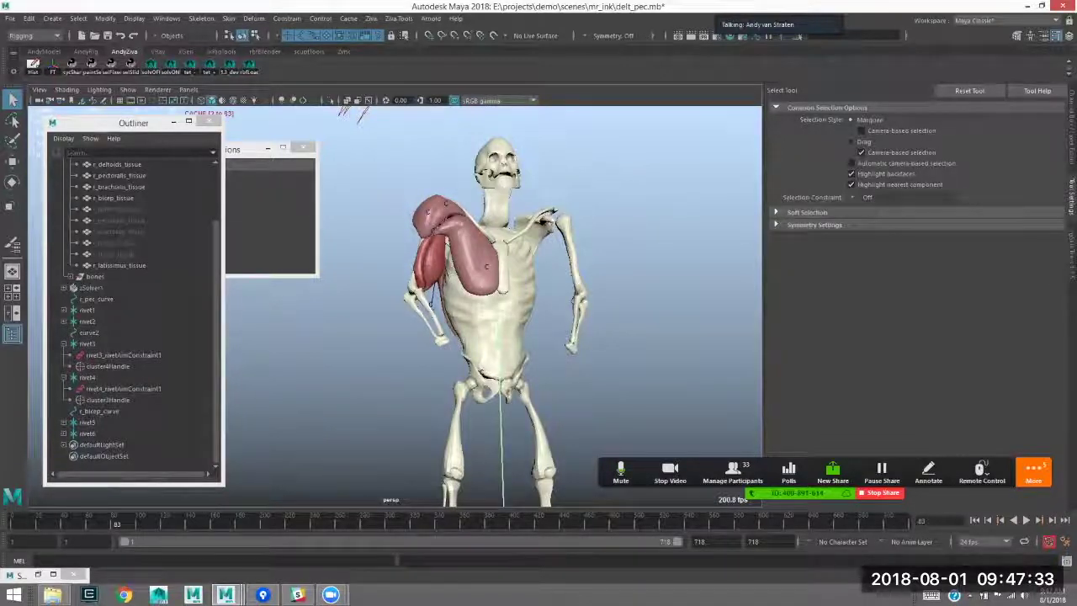